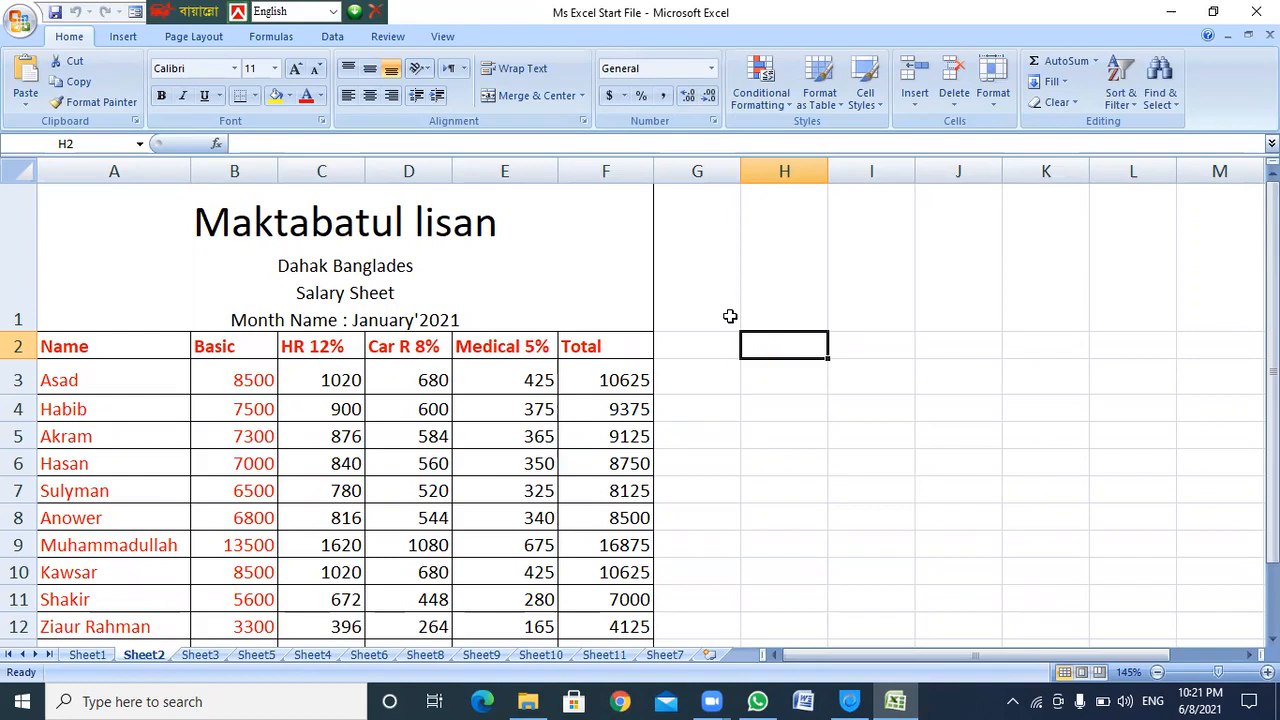
Review the existing salary sheet's Name, Basic and Medical 5% headings and the Total and Medical formulas
scroll(729, 318, "down", 1)
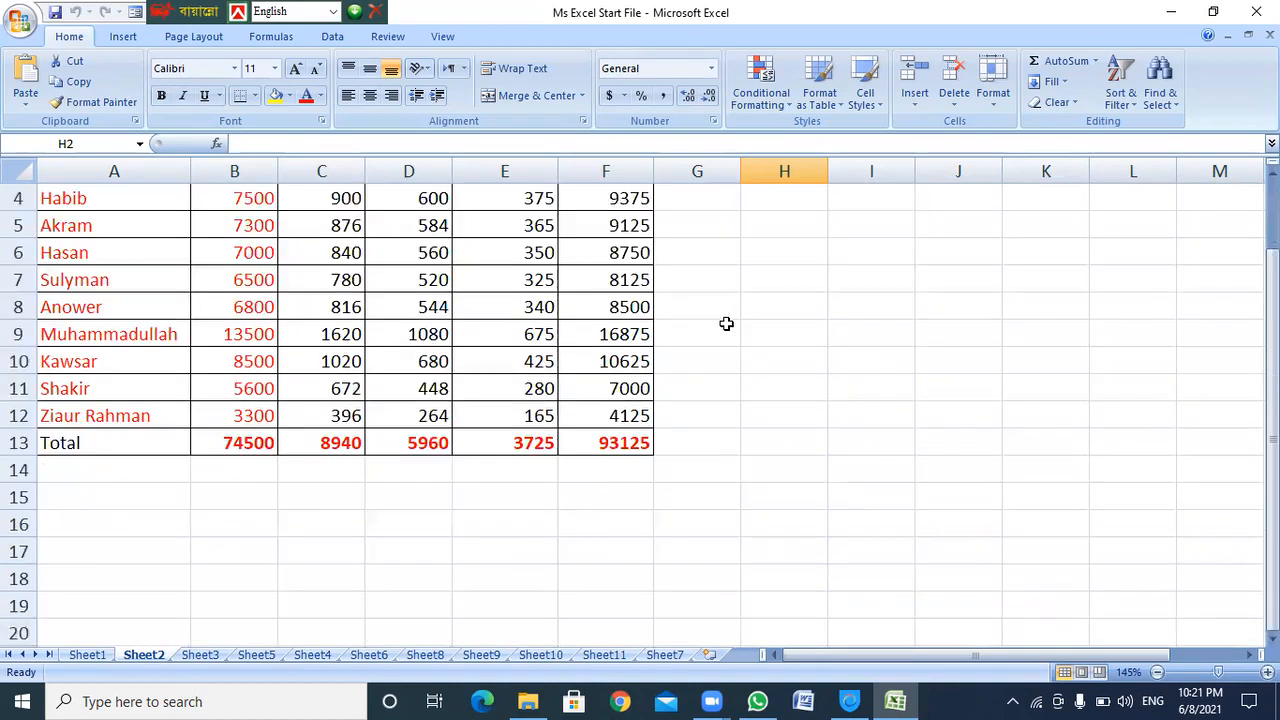
scroll(729, 318, "up", 1)
left_click_drag(1272, 314, 1272, 337)
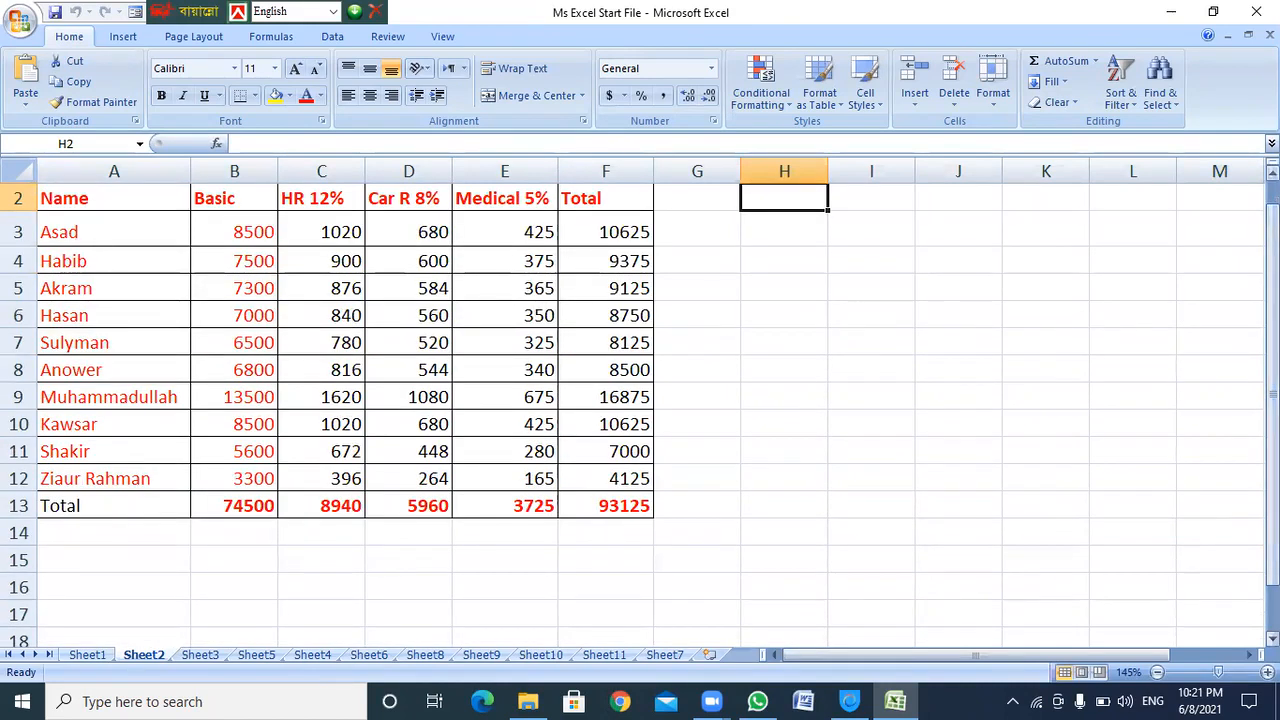
left_click(625, 278)
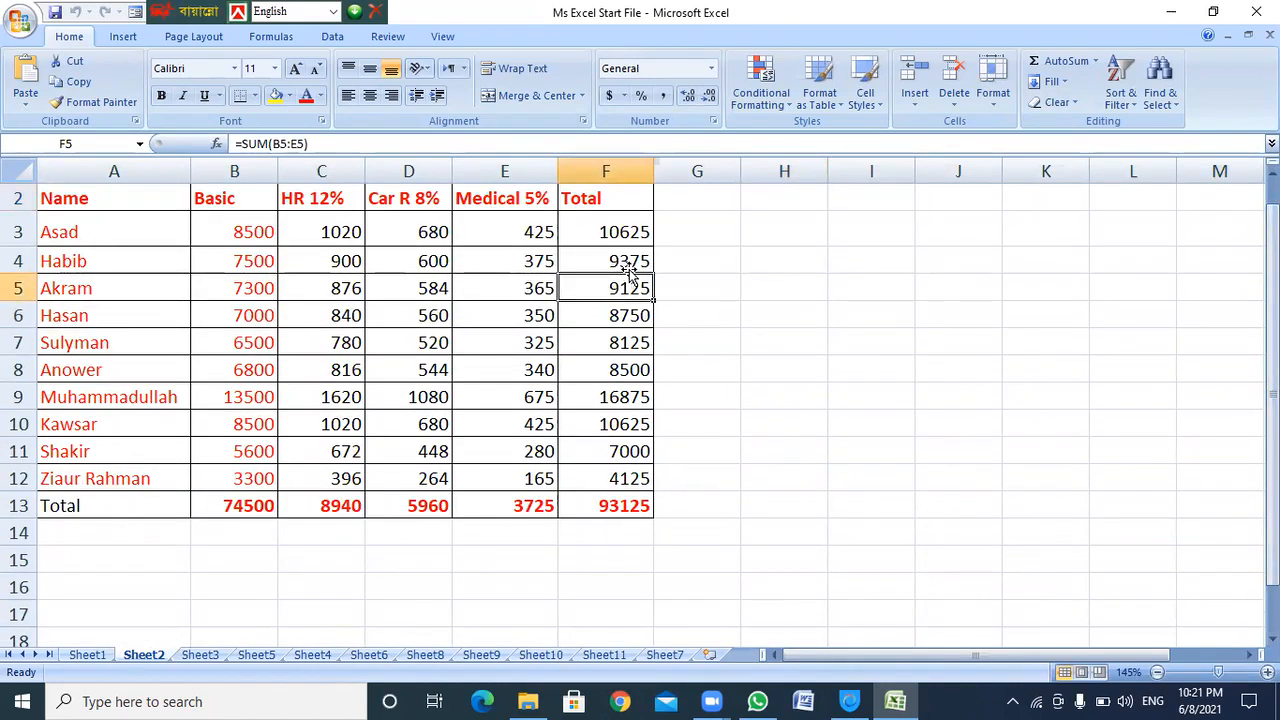
scroll(628, 274, "up", 1)
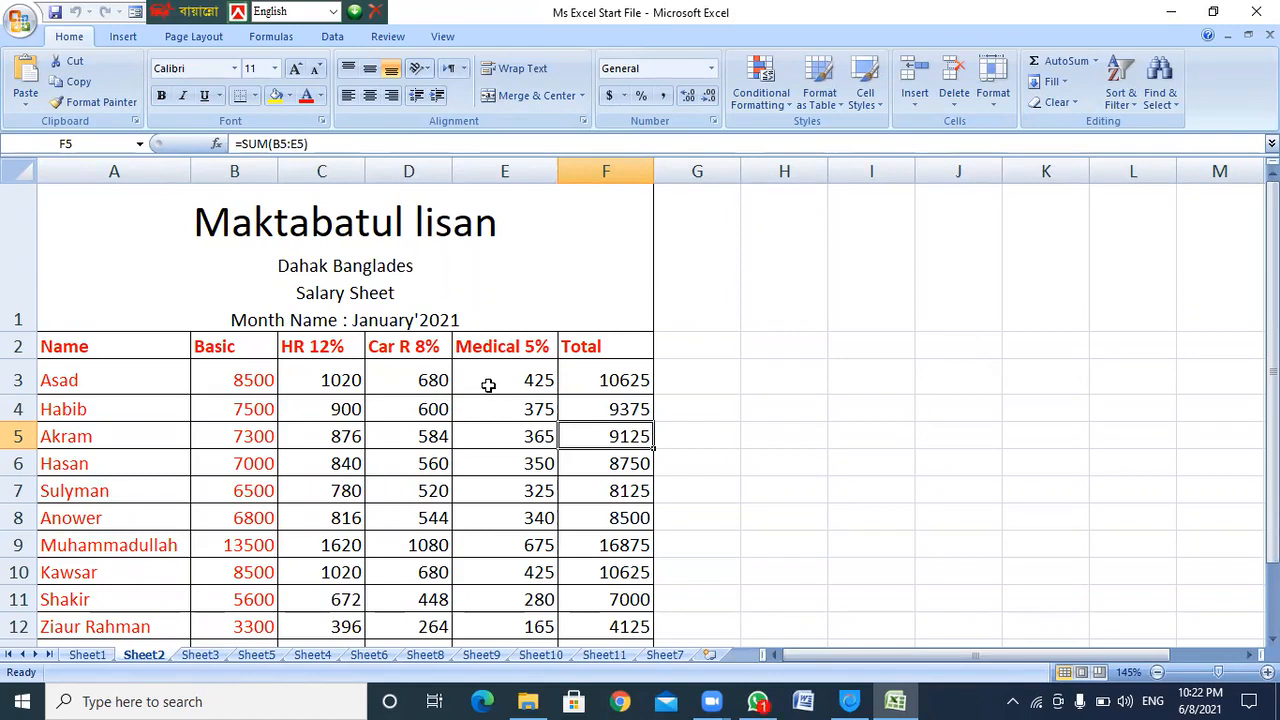
left_click(486, 380)
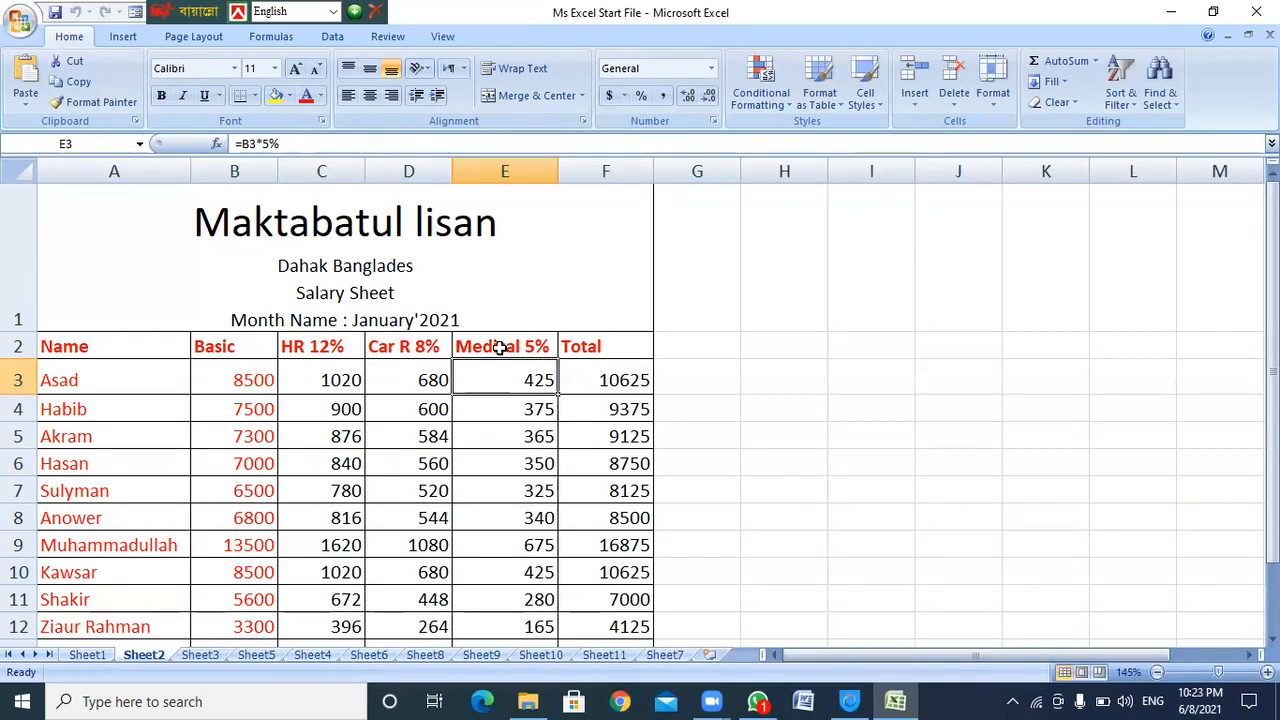
left_click(502, 345)
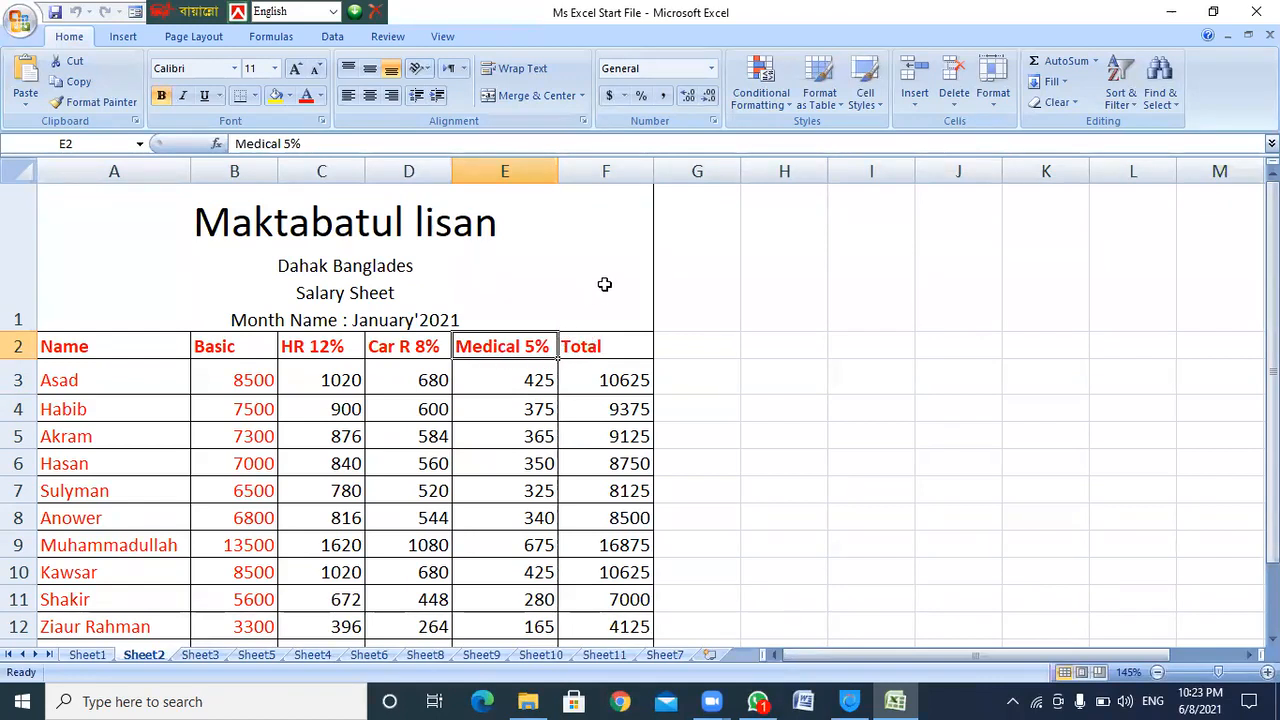
scroll(609, 343, "up", 2)
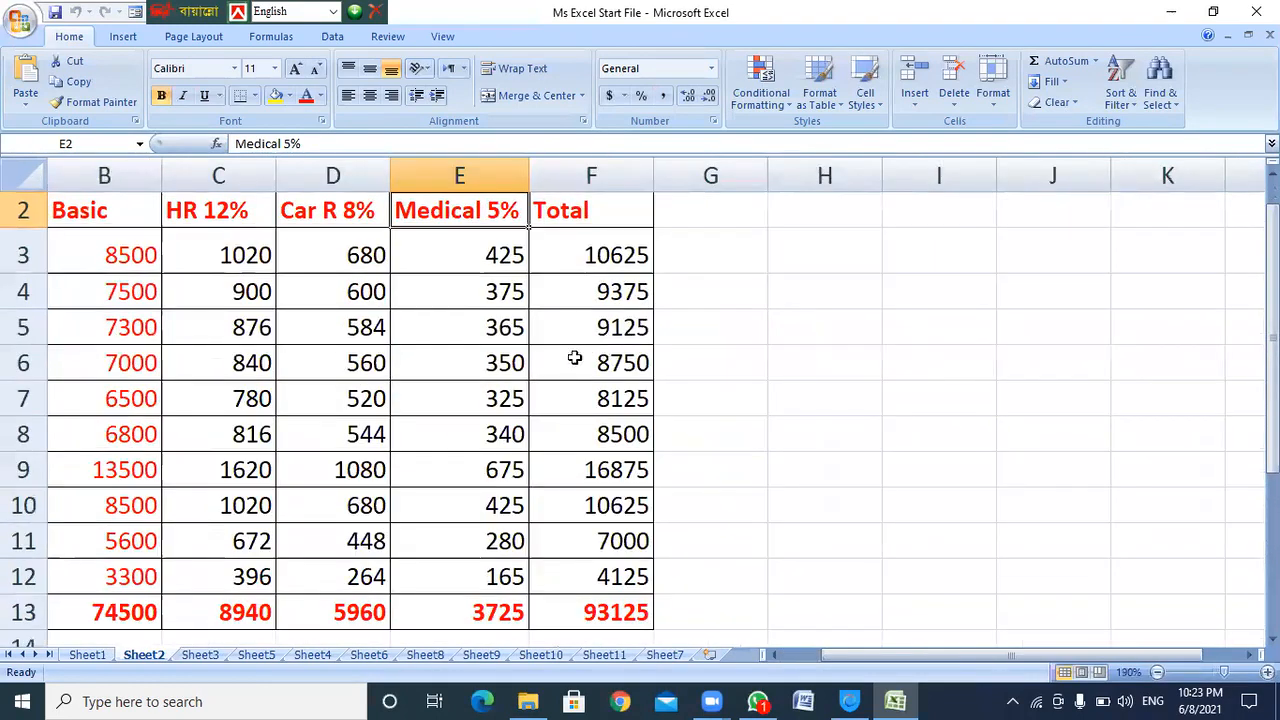
scroll(574, 397, "up", 1)
left_click_drag(924, 654, 916, 654)
left_click(114, 405)
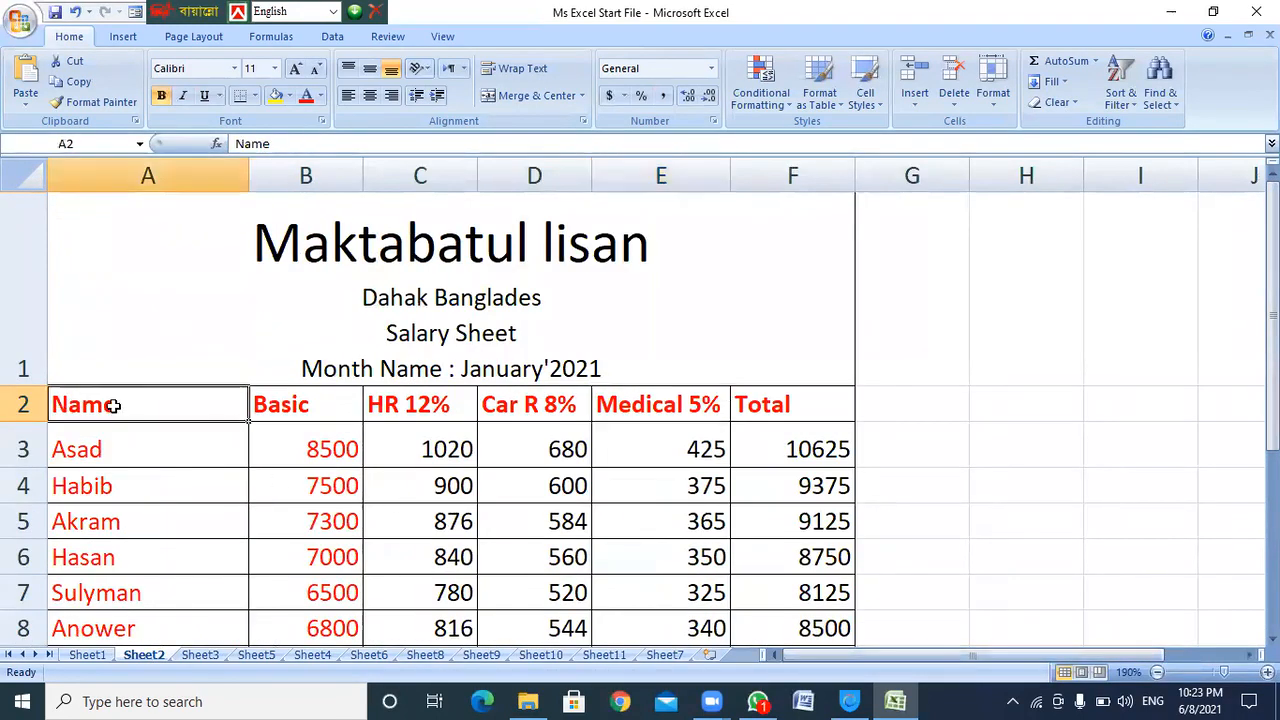
scroll(353, 423, "down", 1)
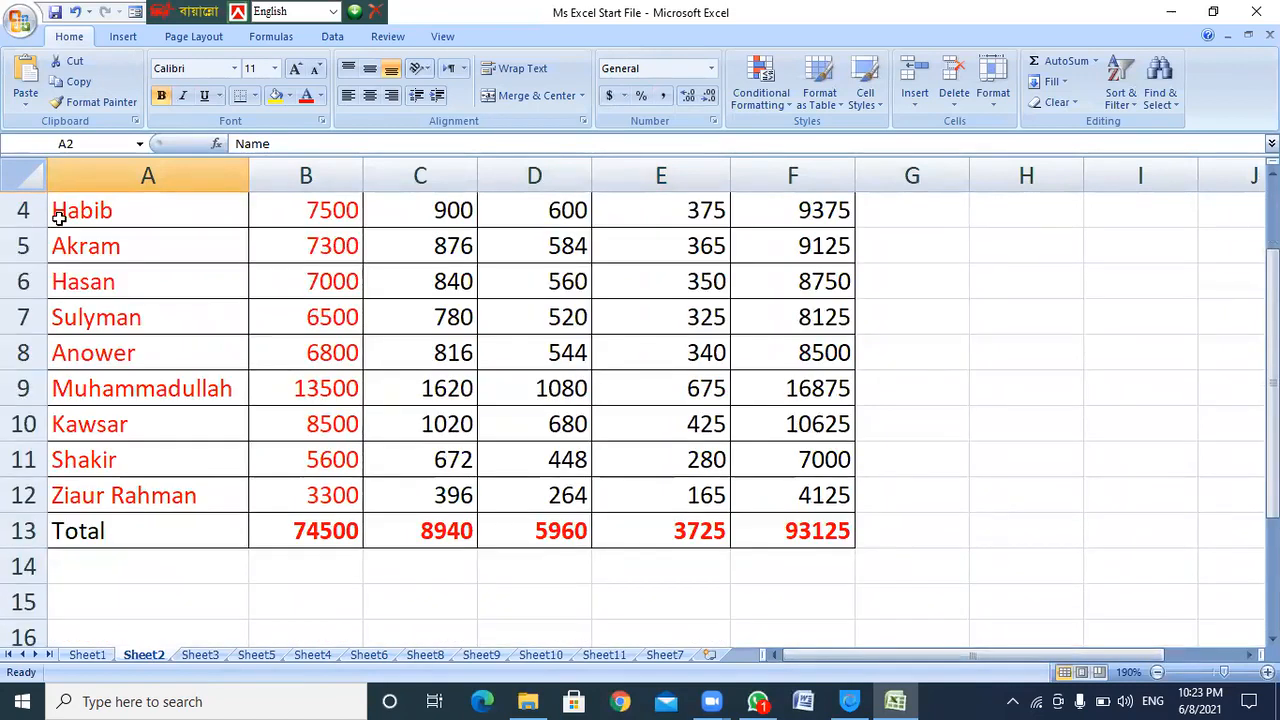
left_click_drag(1272, 340, 1272, 303)
left_click(323, 216)
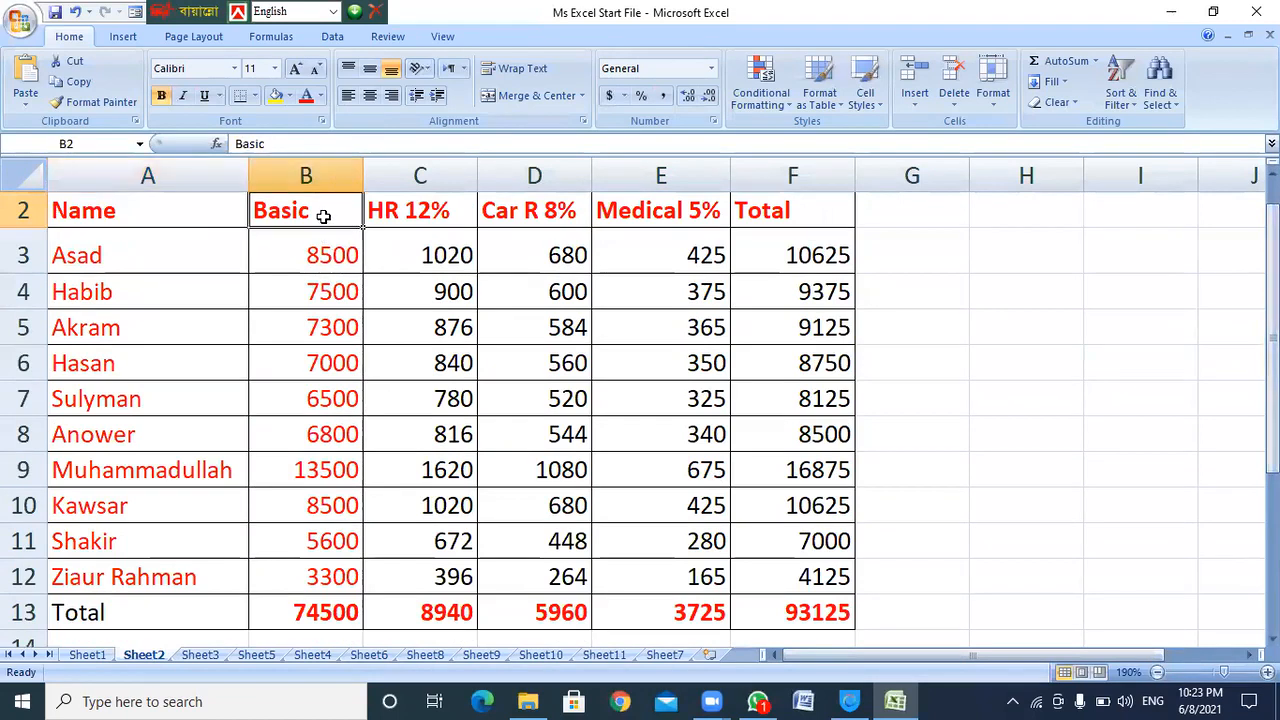
left_click(138, 212)
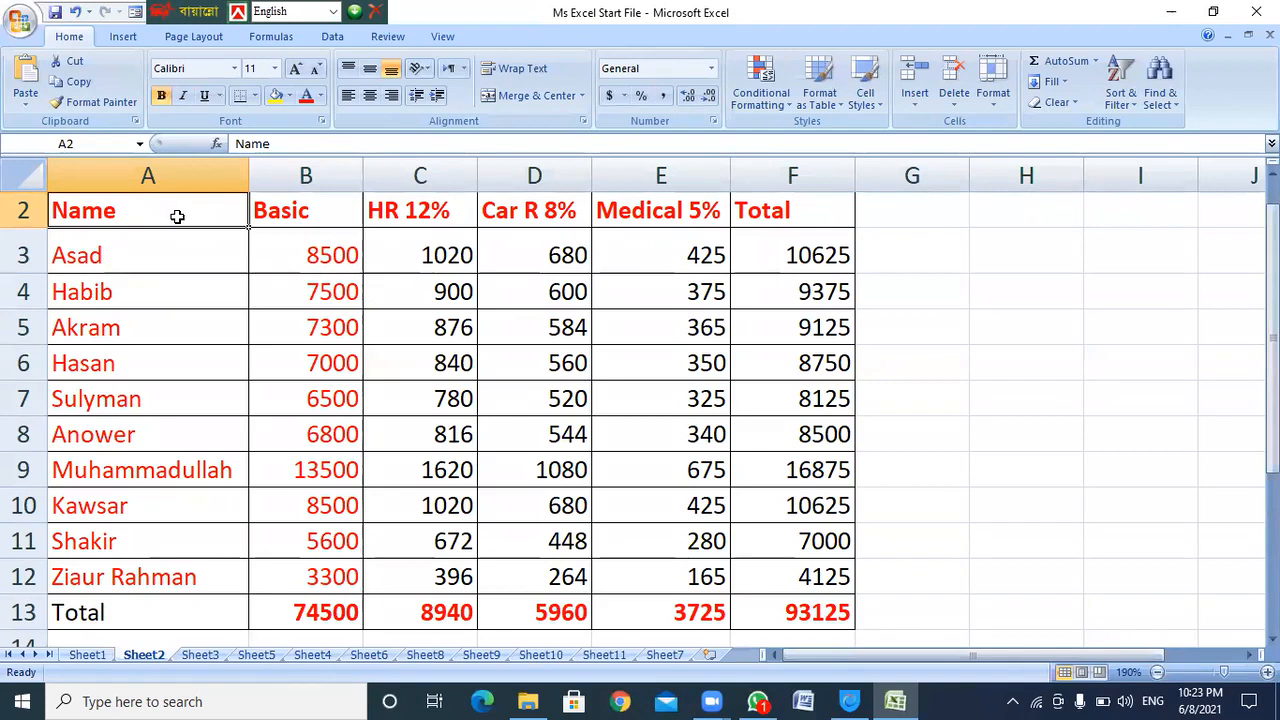
left_click(307, 215)
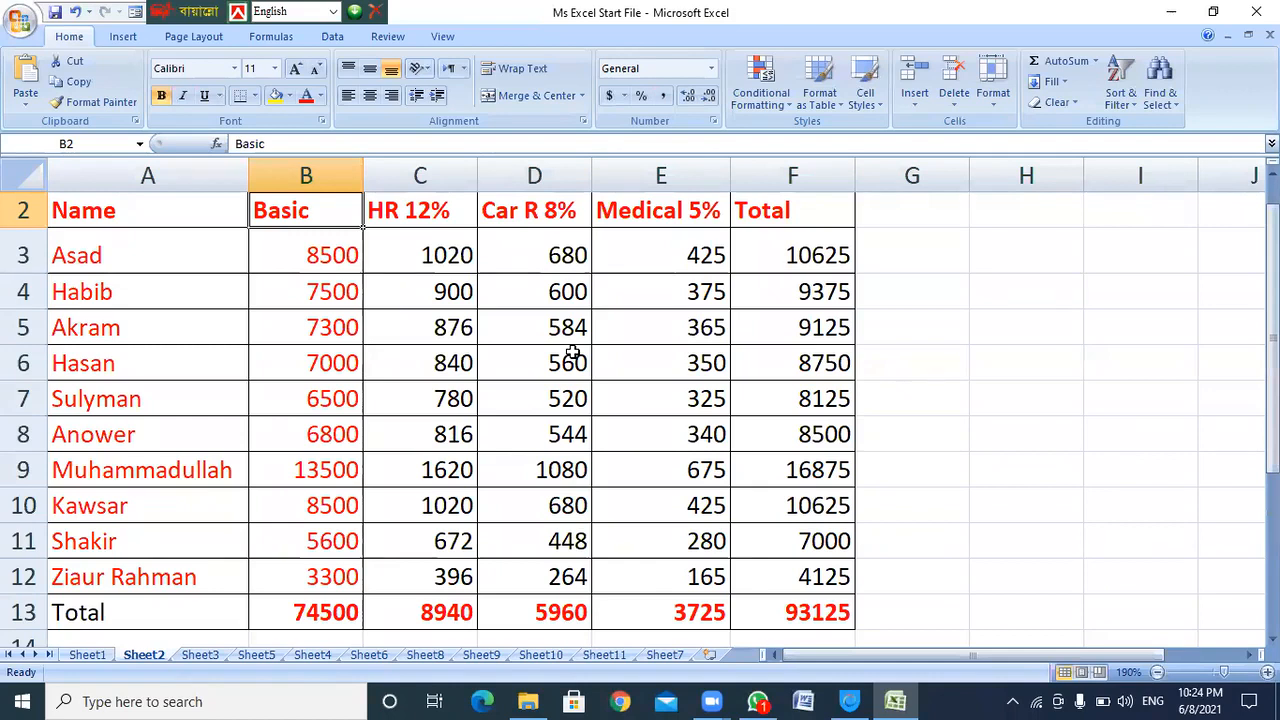
Walk through the first employee's basic salary and HR 12%, Car R 8% and Medical 5% allowances
left_click(137, 262)
left_click(322, 256)
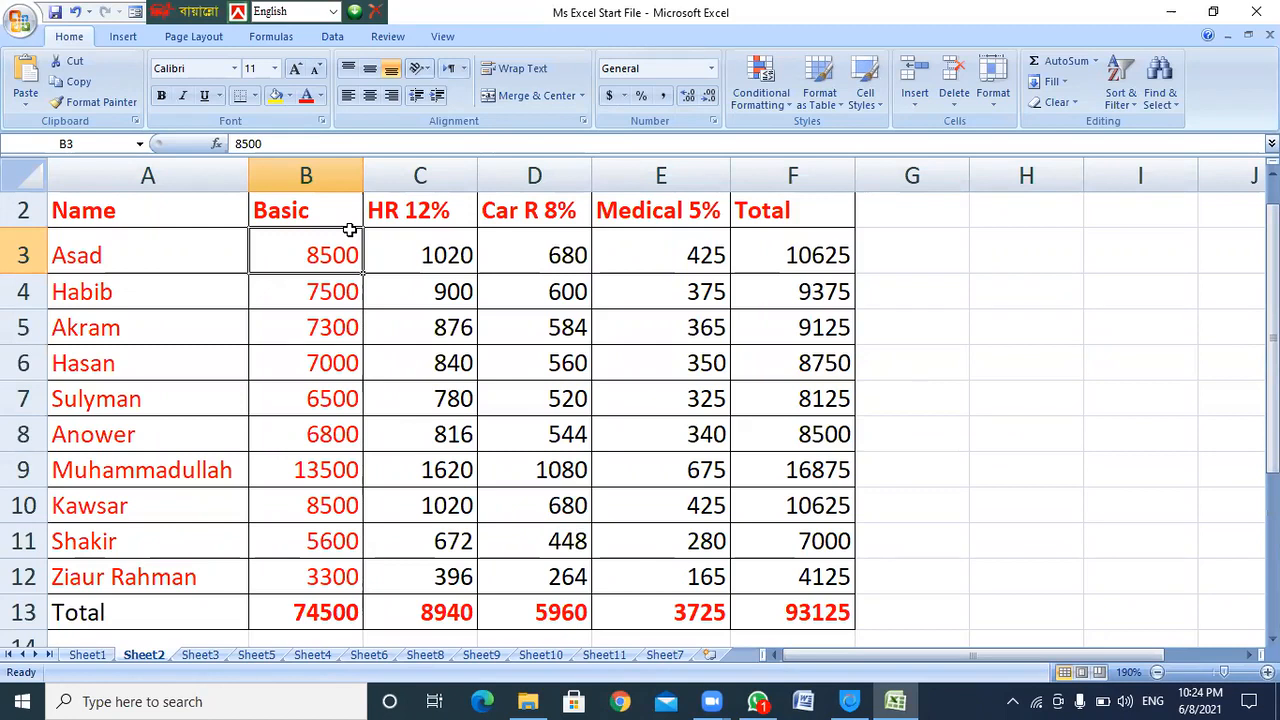
left_click(445, 258)
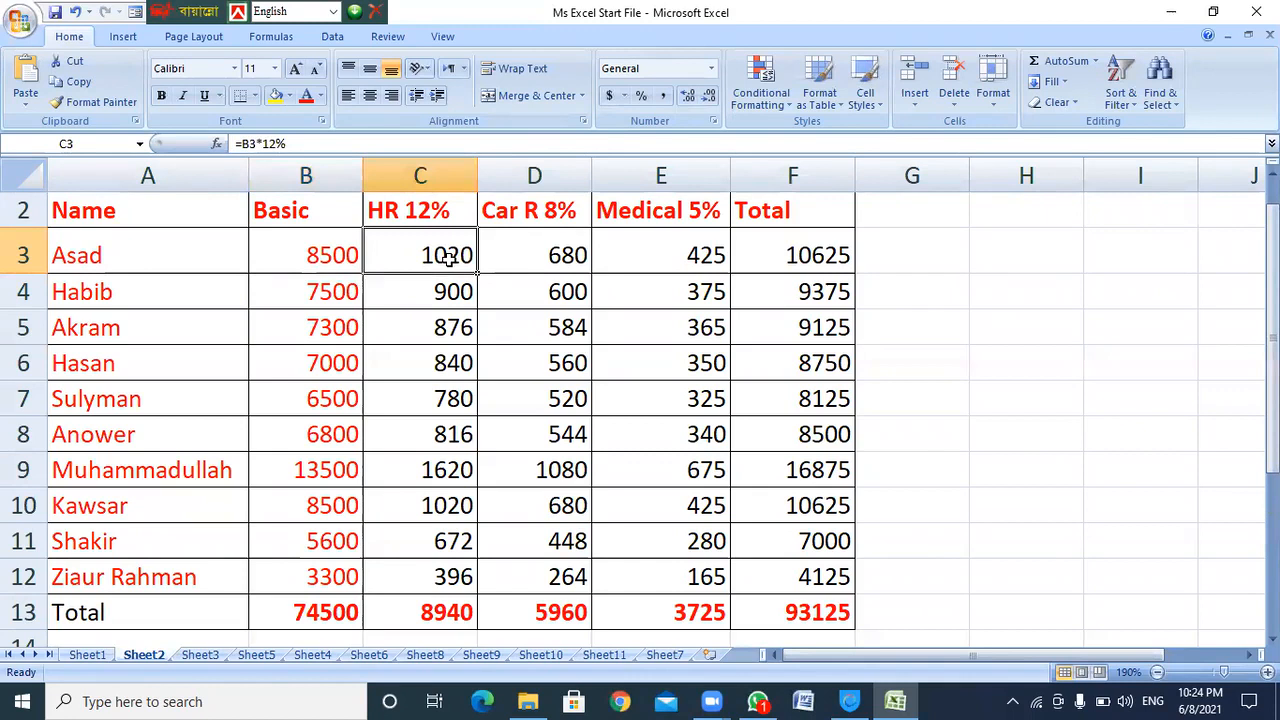
left_click(562, 215)
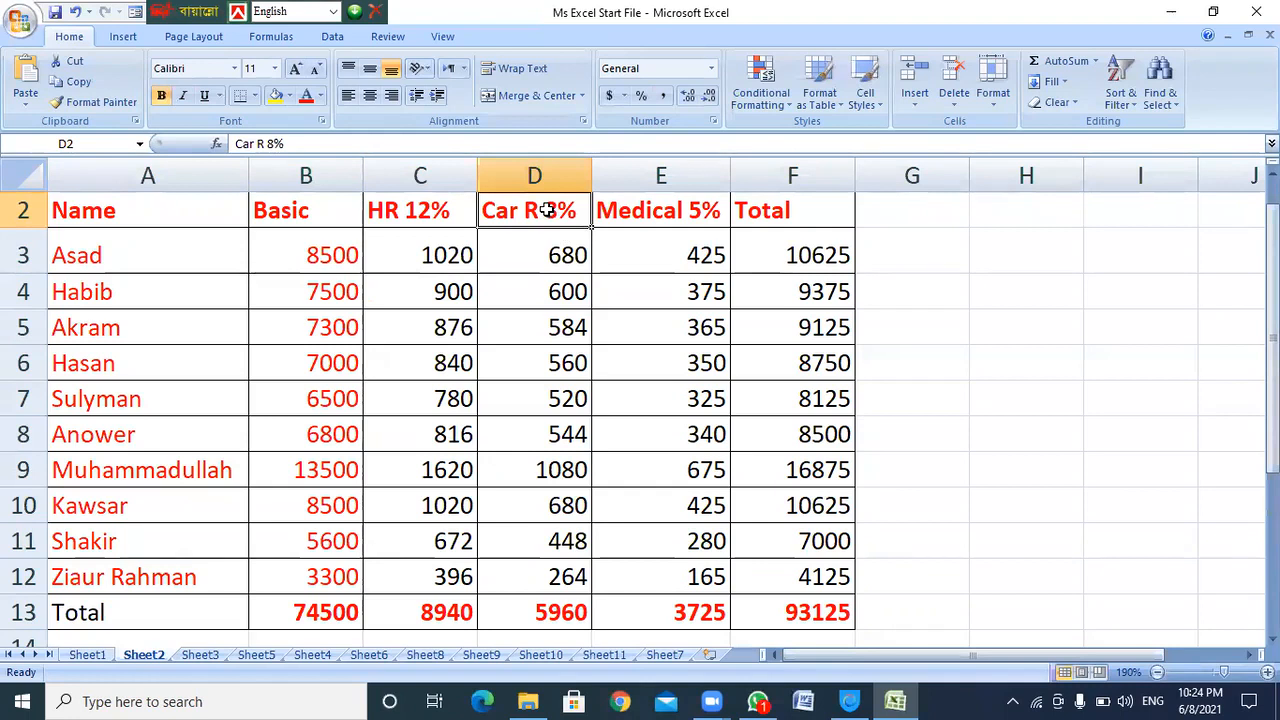
left_click(651, 209)
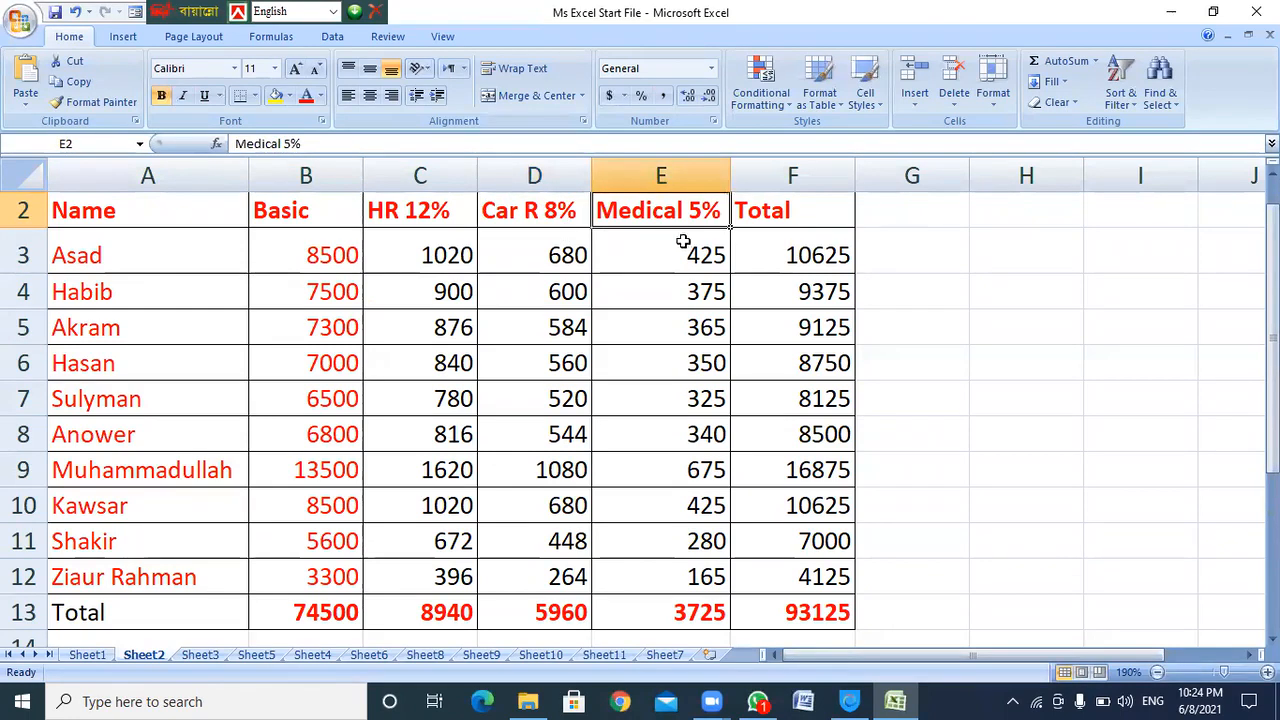
left_click(666, 262)
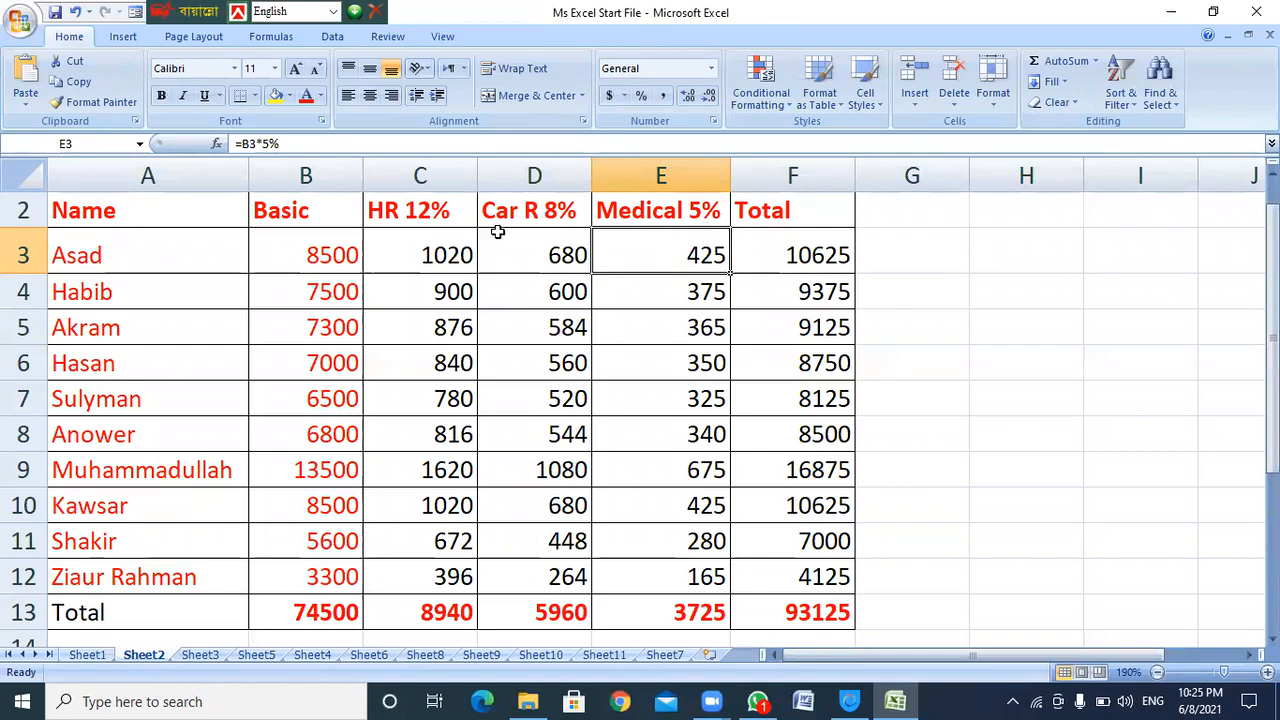
left_click(424, 220)
left_click(545, 222)
left_click(640, 220)
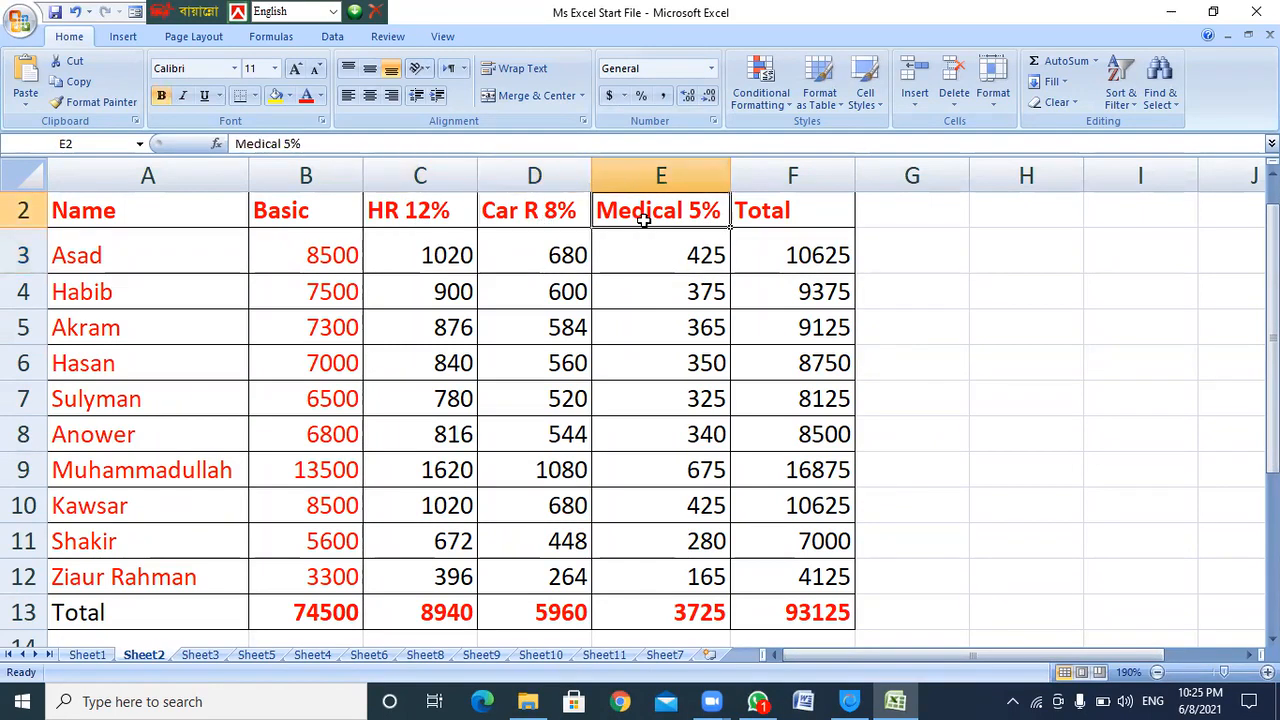
left_click_drag(410, 220, 680, 220)
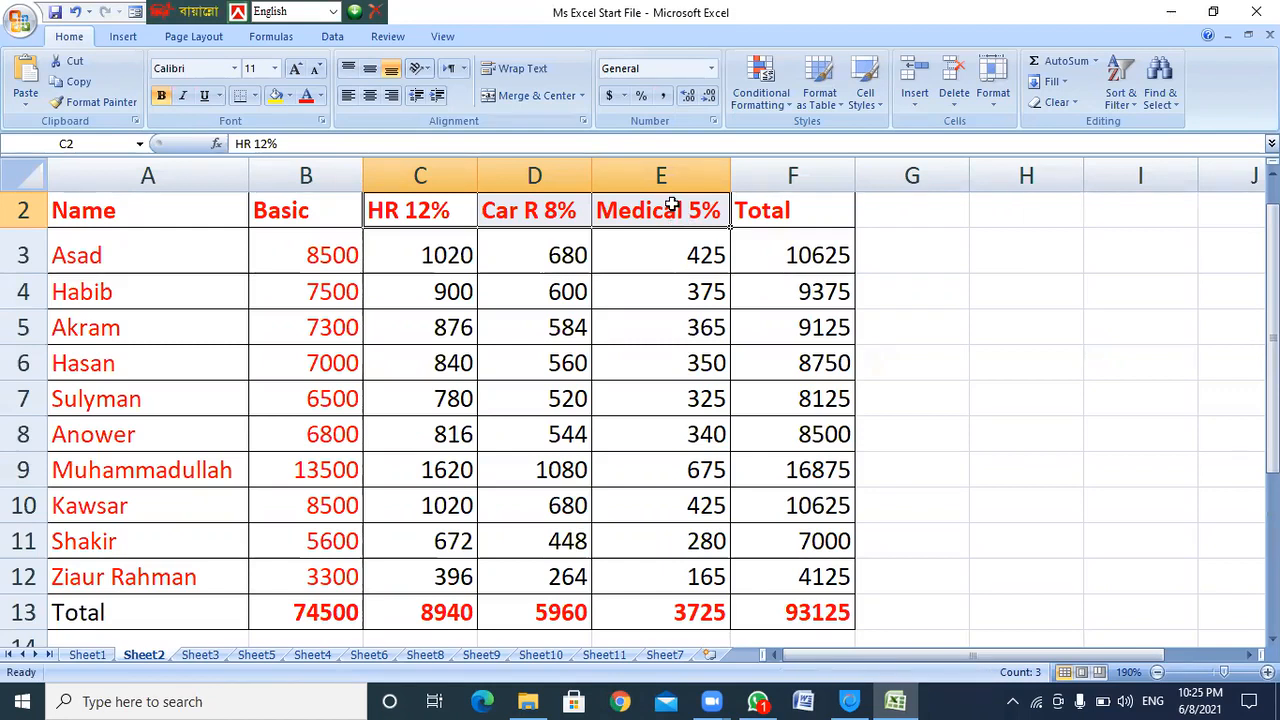
Show how the Total formula sums basic pay and allowances, highlighting the header row and values
left_click(776, 247)
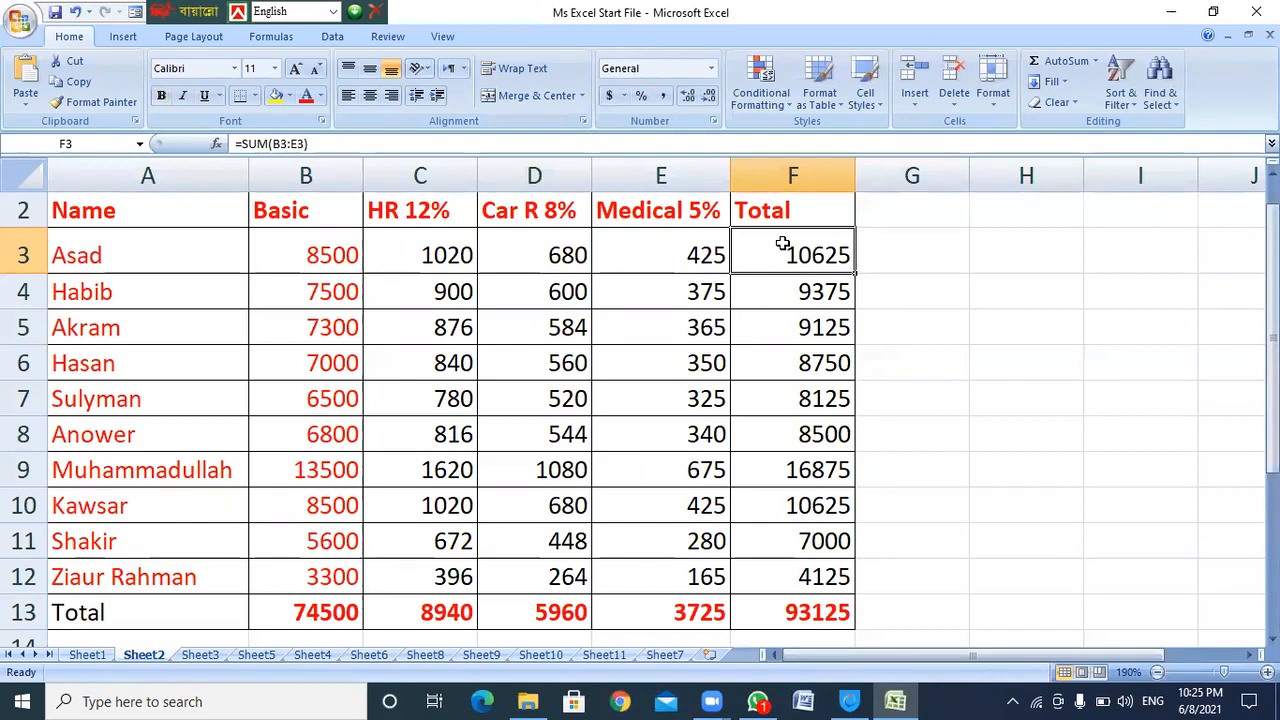
left_click_drag(307, 252, 646, 247)
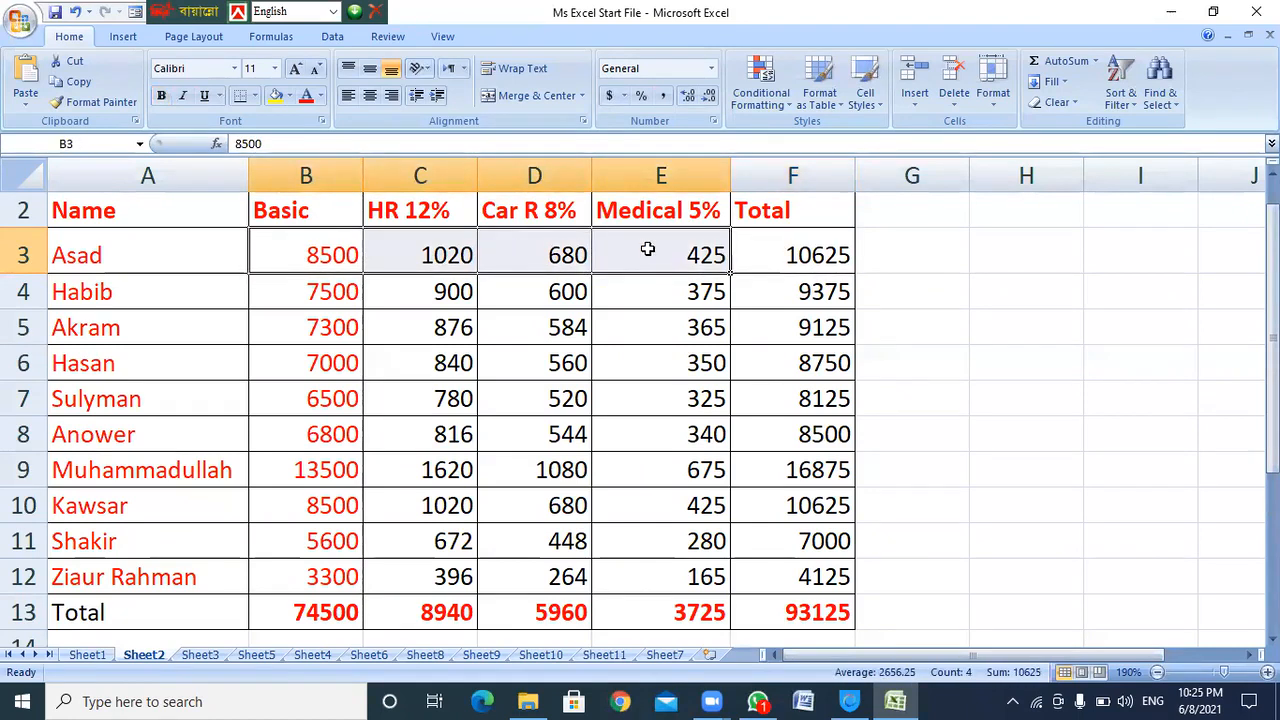
left_click(802, 256)
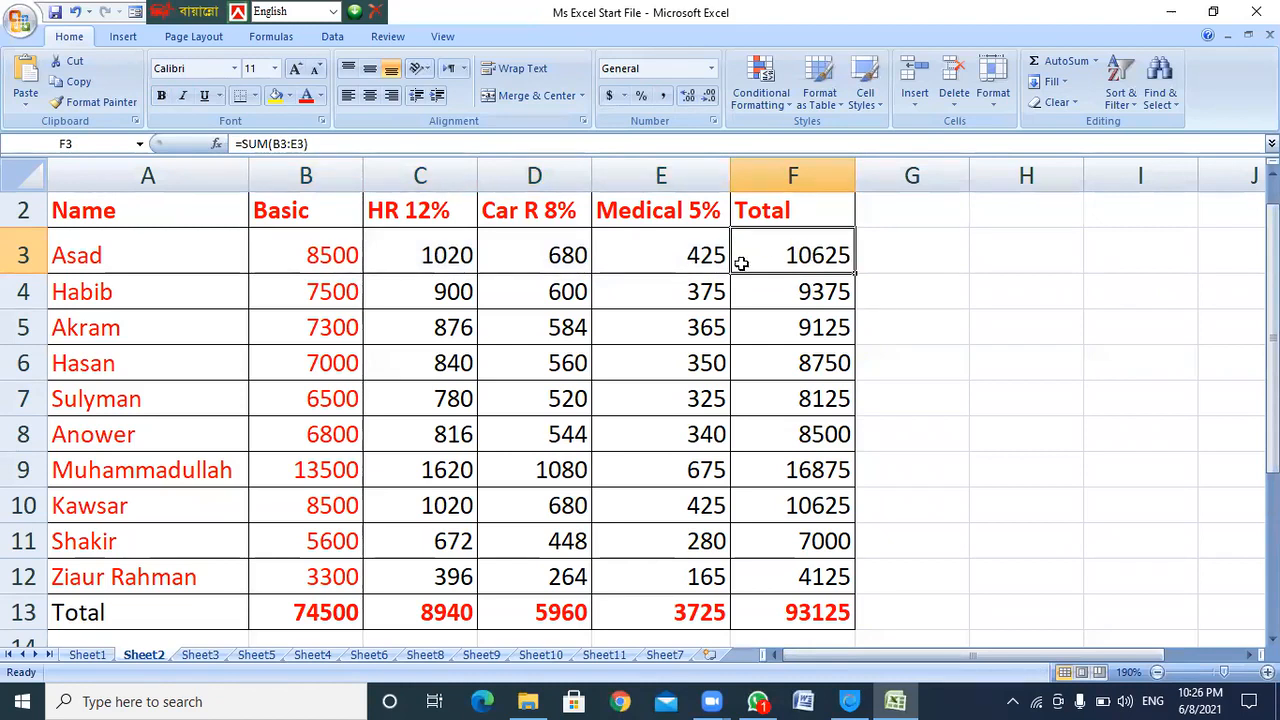
left_click(462, 256)
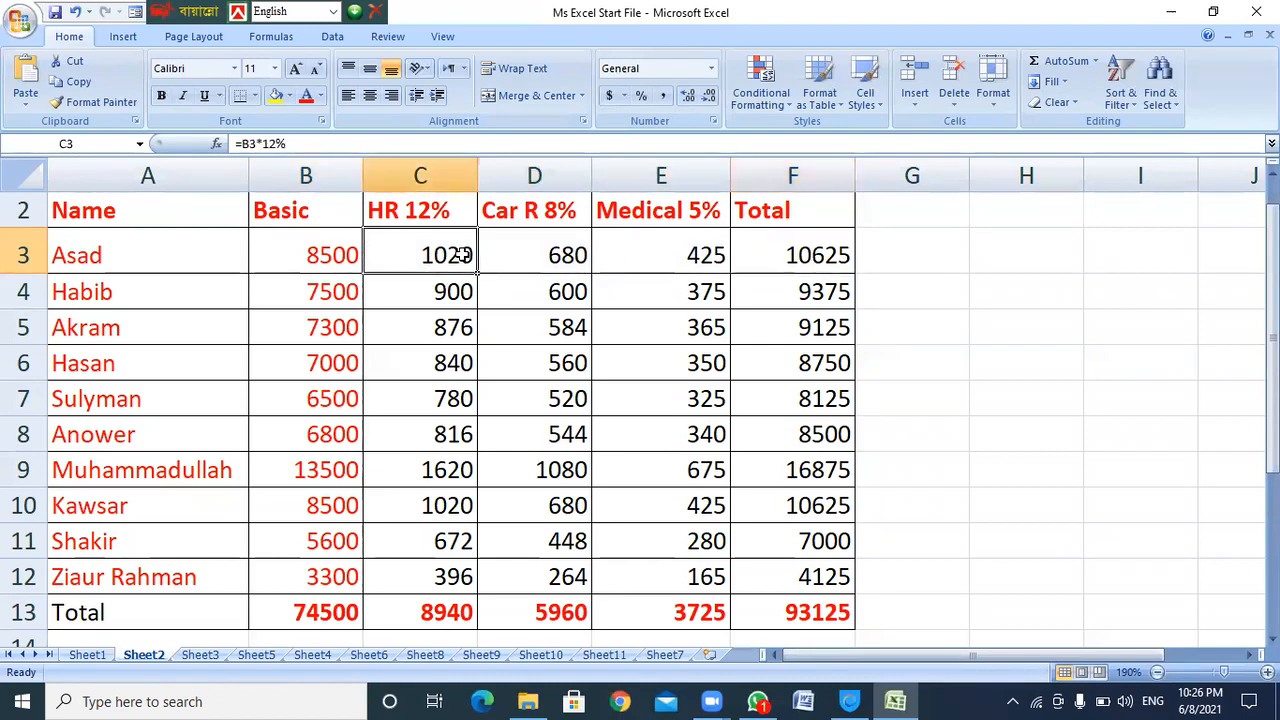
scroll(500, 288, "down", 3, "ctrl")
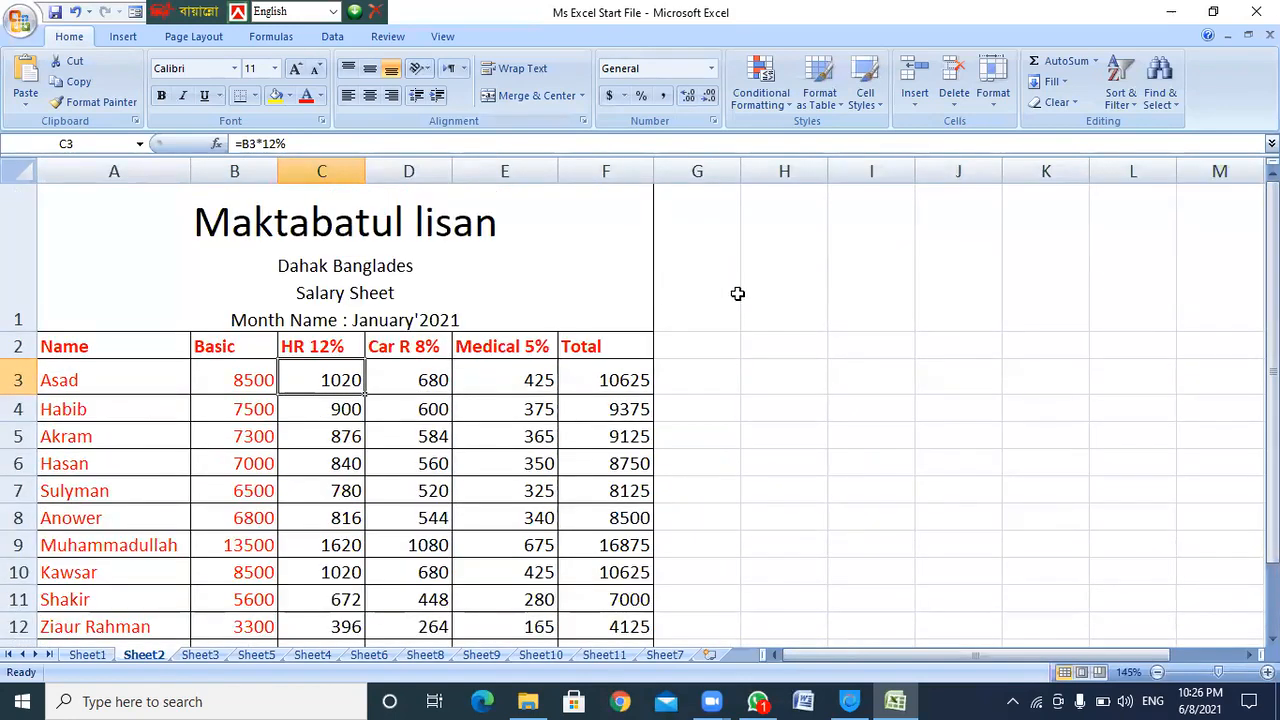
left_click_drag(47, 347, 576, 342)
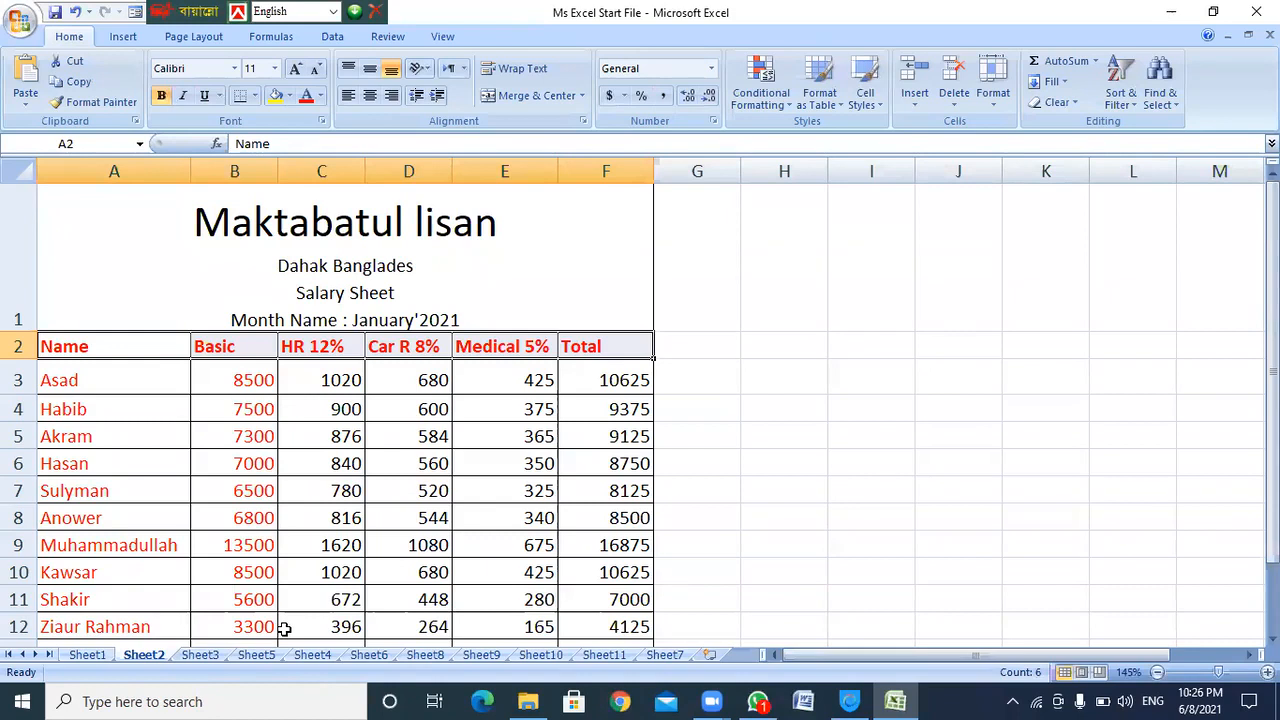
left_click(51, 383)
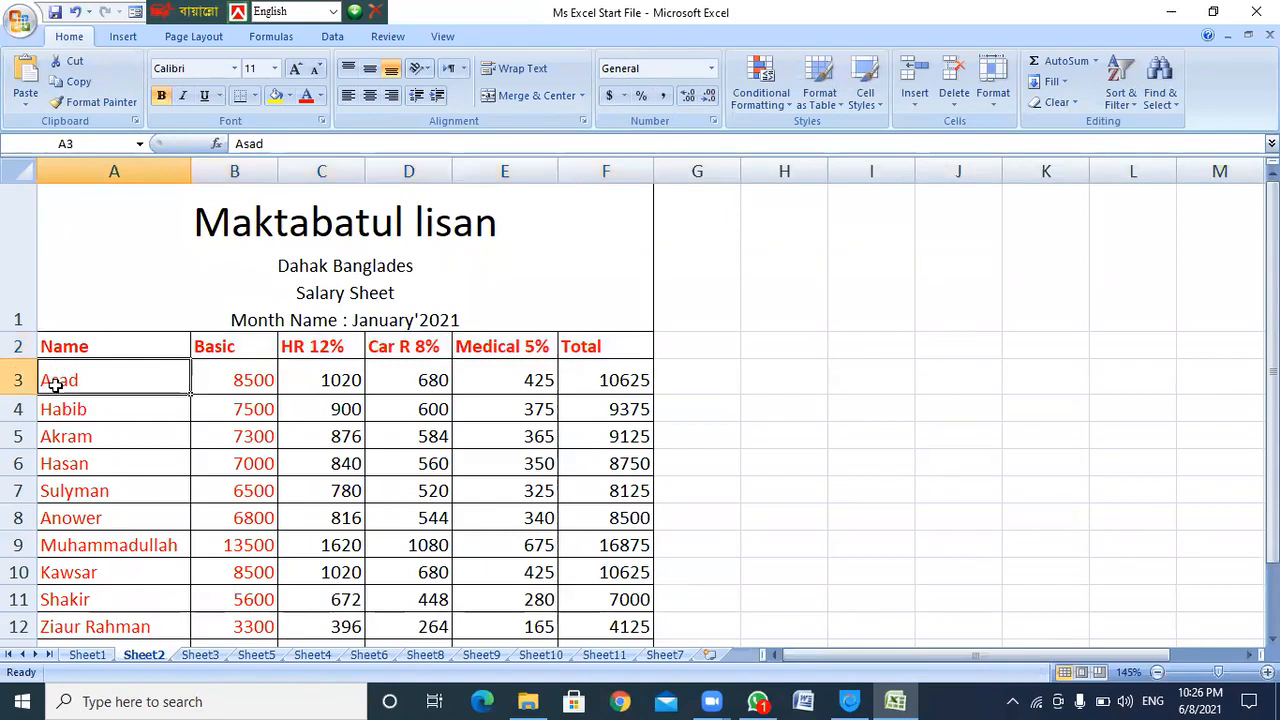
left_click(232, 379)
scroll(233, 382, "down", 2)
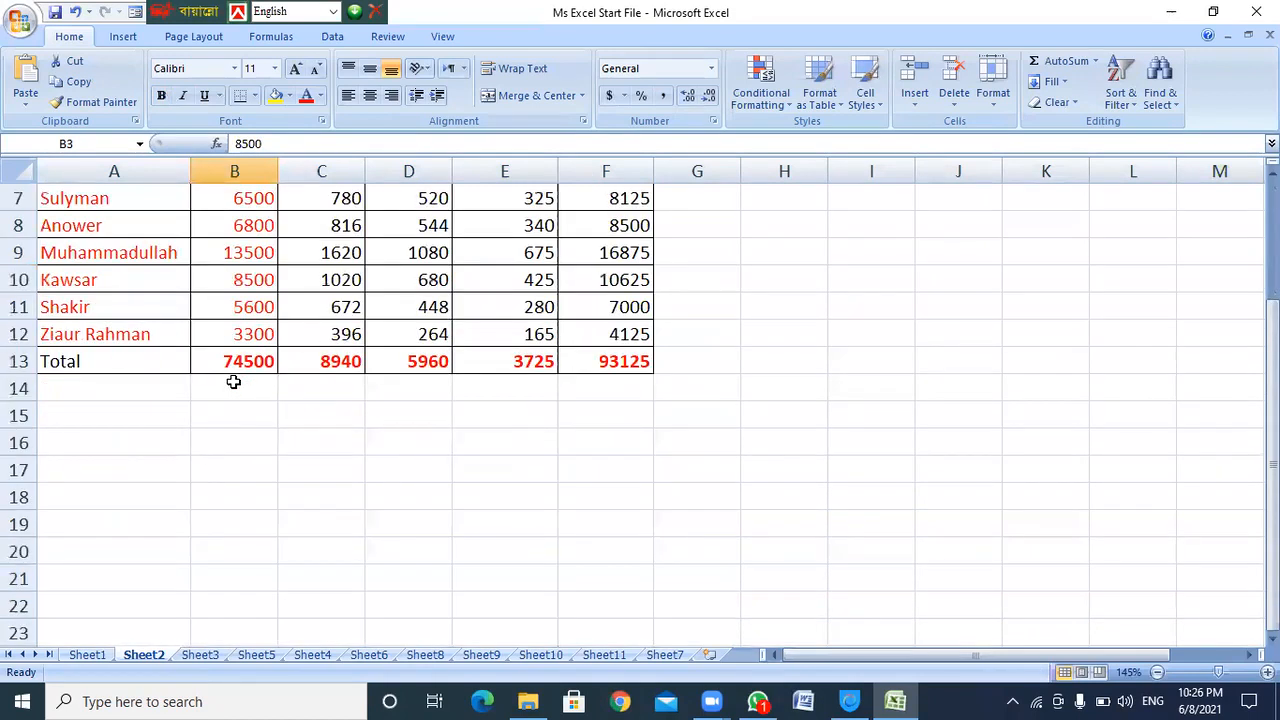
scroll(233, 382, "up", 2)
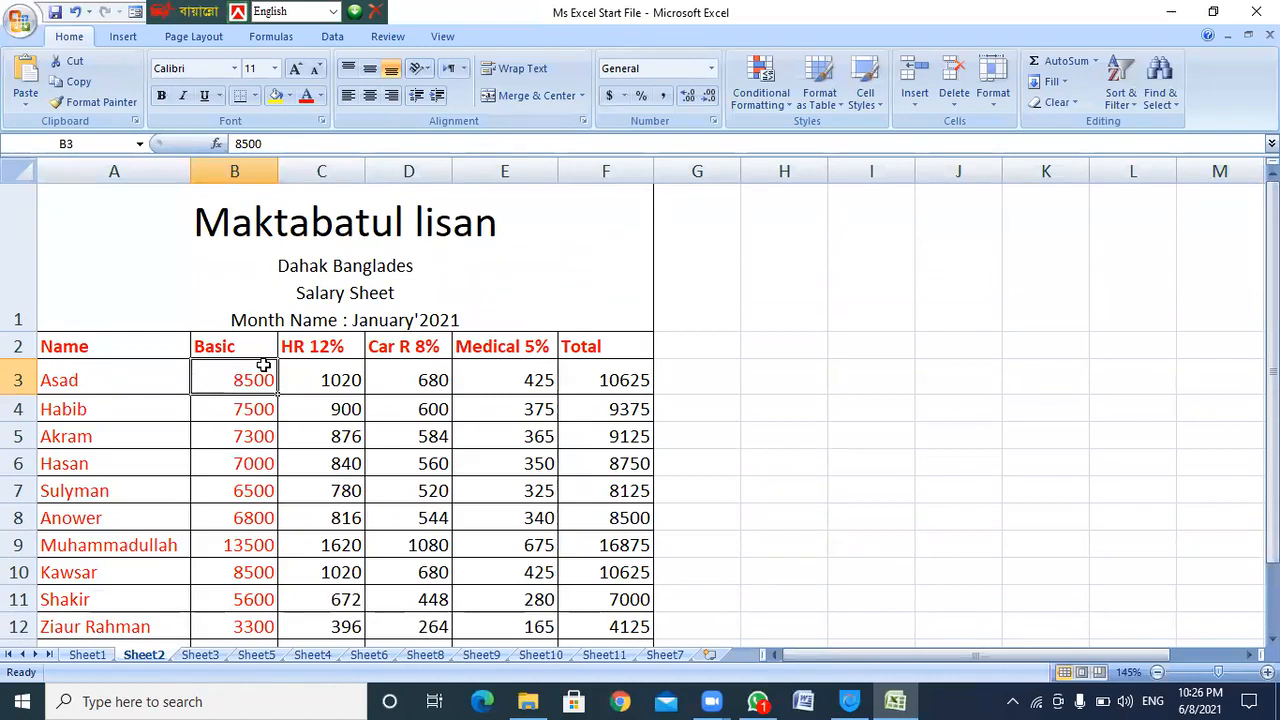
scroll(264, 365, "down", 1)
scroll(262, 367, "up", 1)
left_click(88, 348)
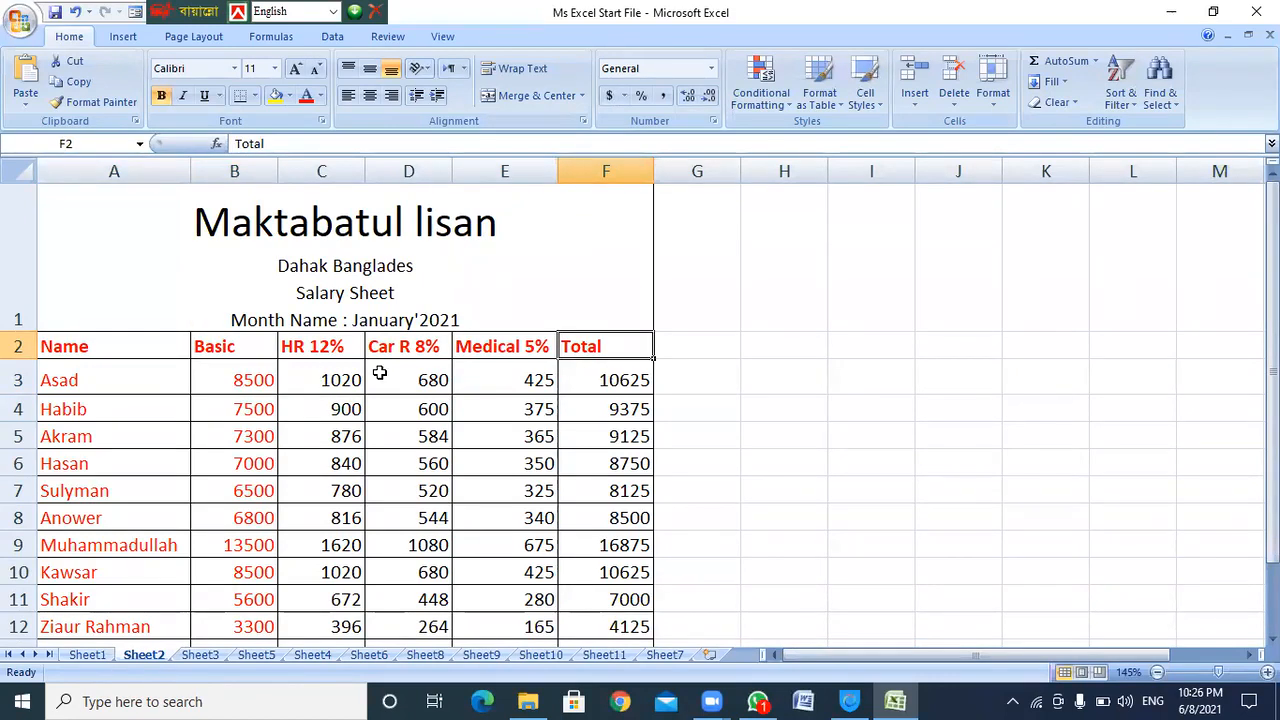
scroll(366, 369, "down", 1)
scroll(329, 371, "up", 1)
left_click(358, 380)
left_click_drag(358, 380, 597, 618)
scroll(576, 456, "down", 1)
scroll(574, 450, "up", 1)
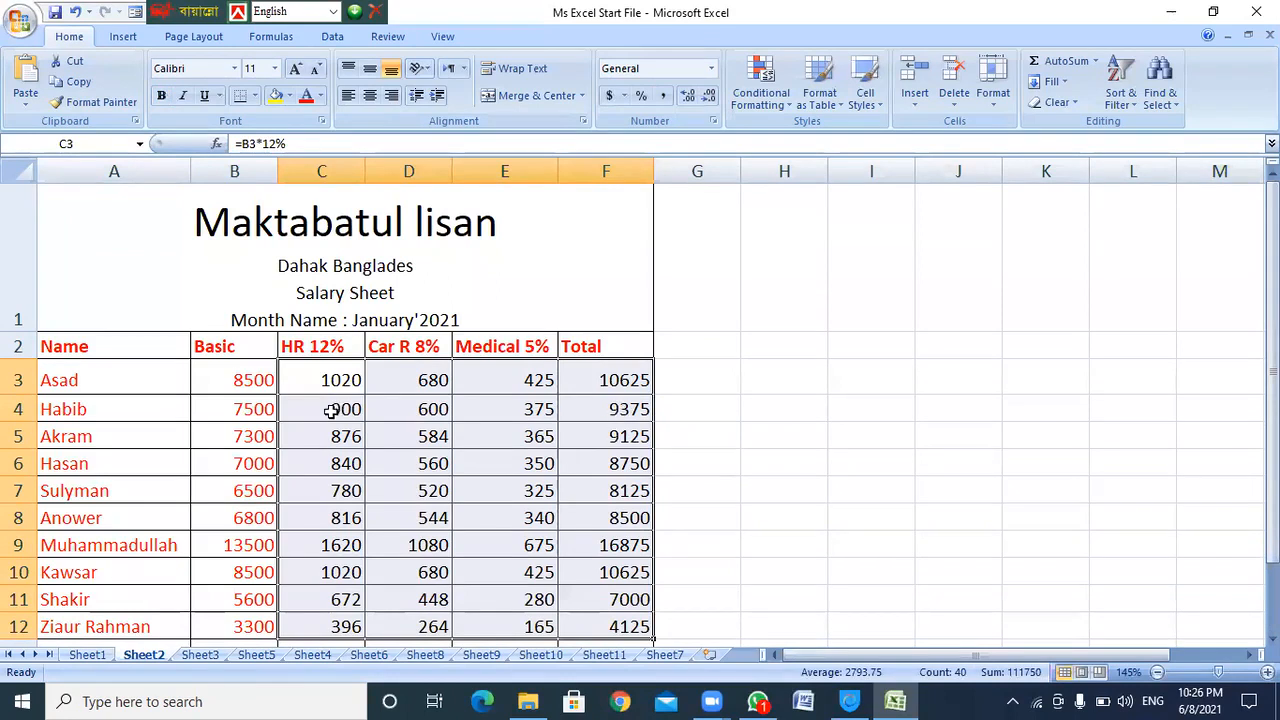
Highlight the headings, names and basic pay, calculated amounts C3:F12 and the SUM total
left_click(64, 376)
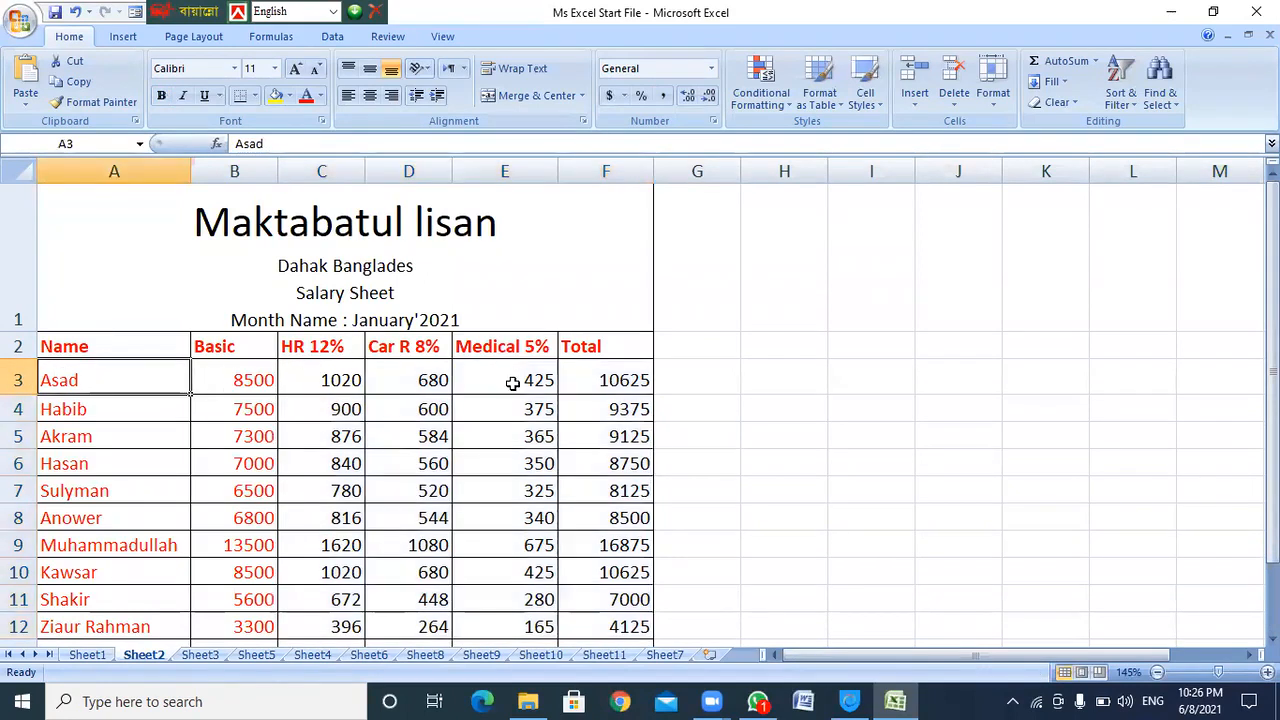
left_click_drag(340, 380, 609, 381)
scroll(615, 384, "down", 1)
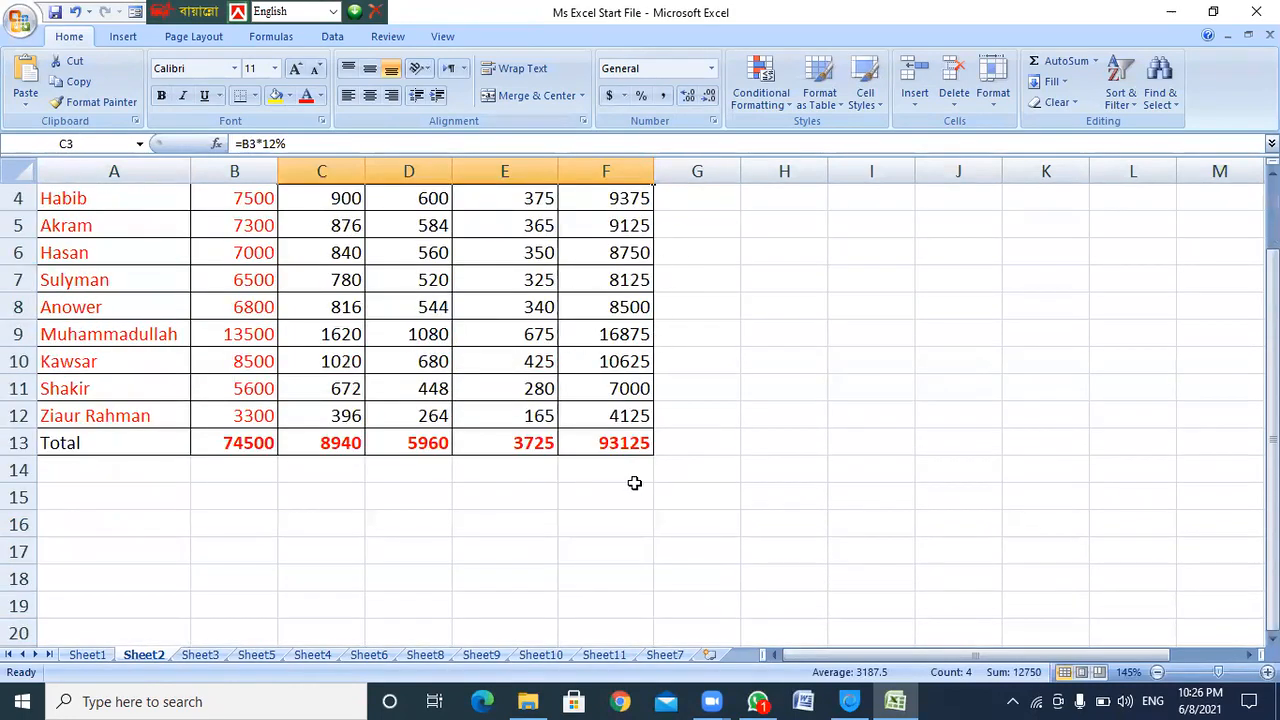
scroll(642, 479, "up", 1)
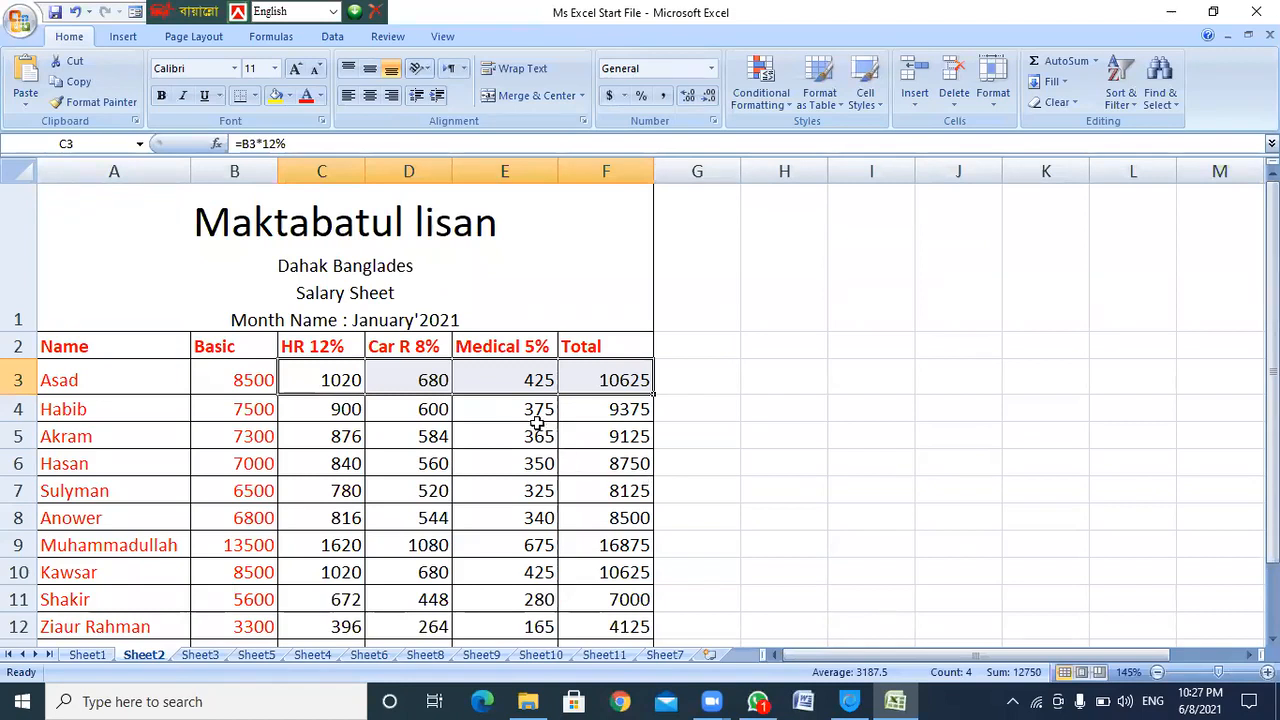
left_click(312, 381)
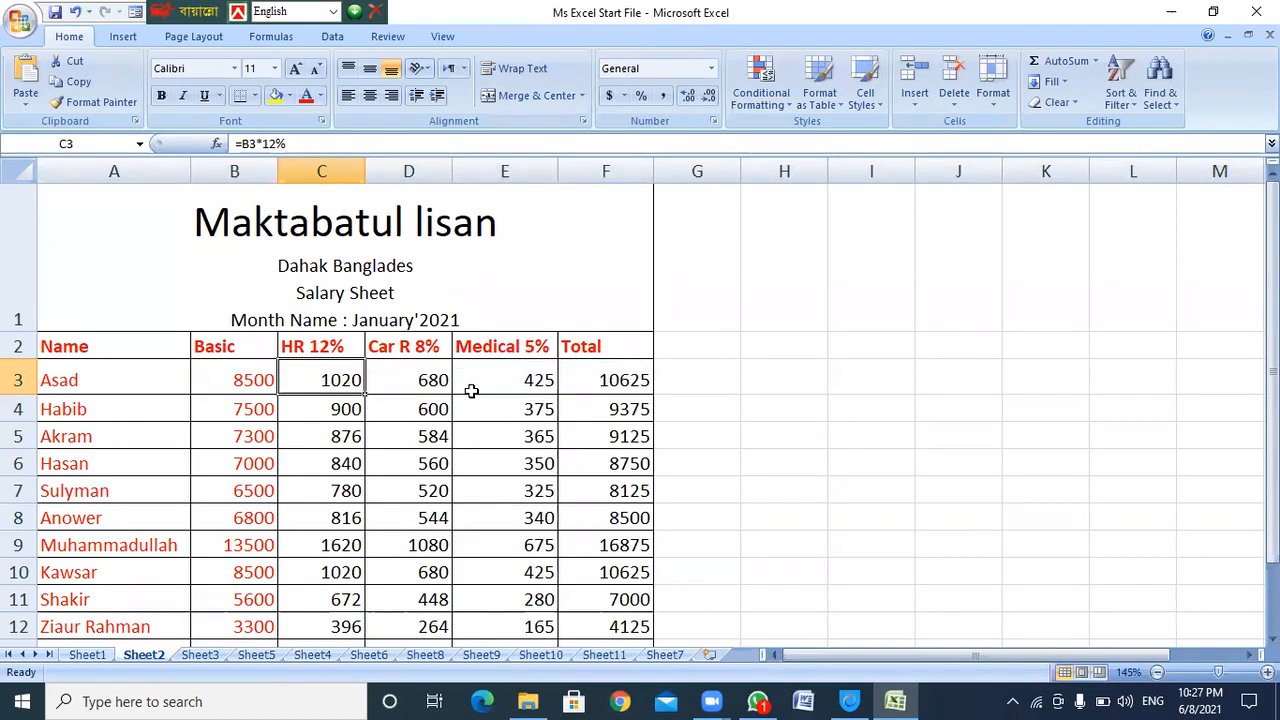
scroll(471, 390, "down", 1)
scroll(471, 390, "up", 1)
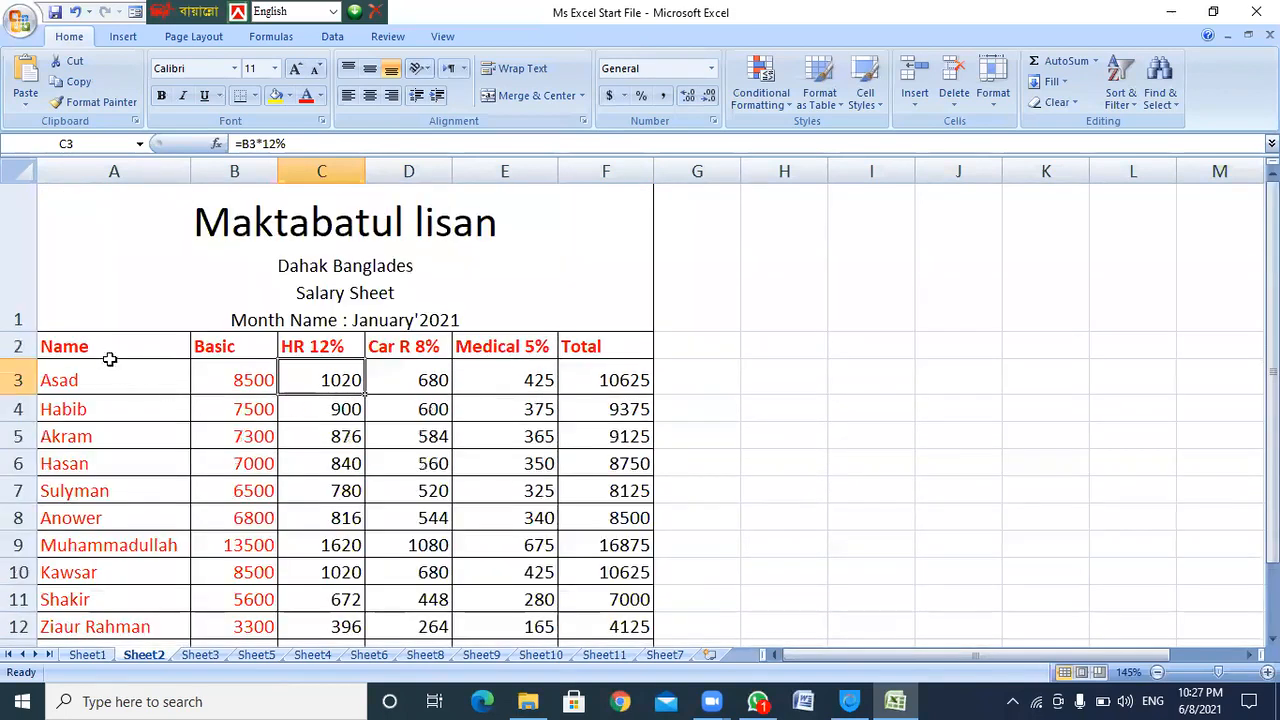
left_click(64, 352)
left_click_drag(64, 352, 612, 347)
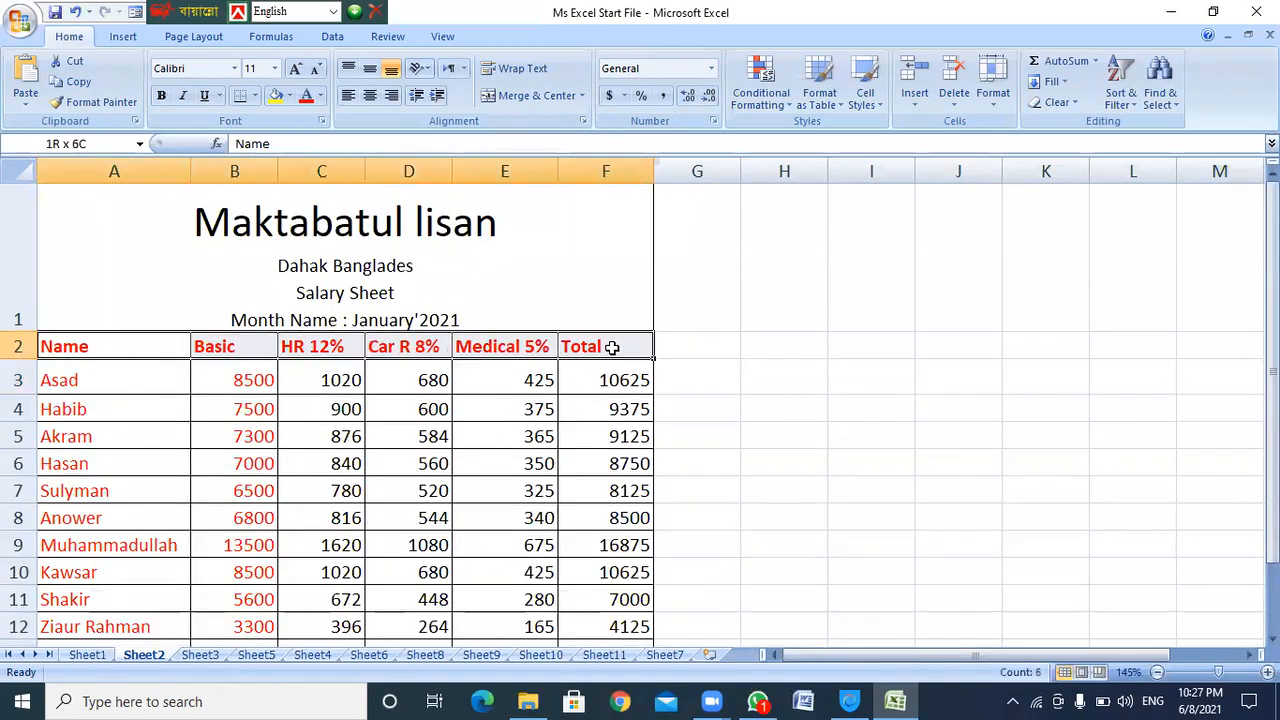
left_click_drag(50, 382, 218, 580)
scroll(400, 452, "down", 1)
scroll(398, 450, "up", 1)
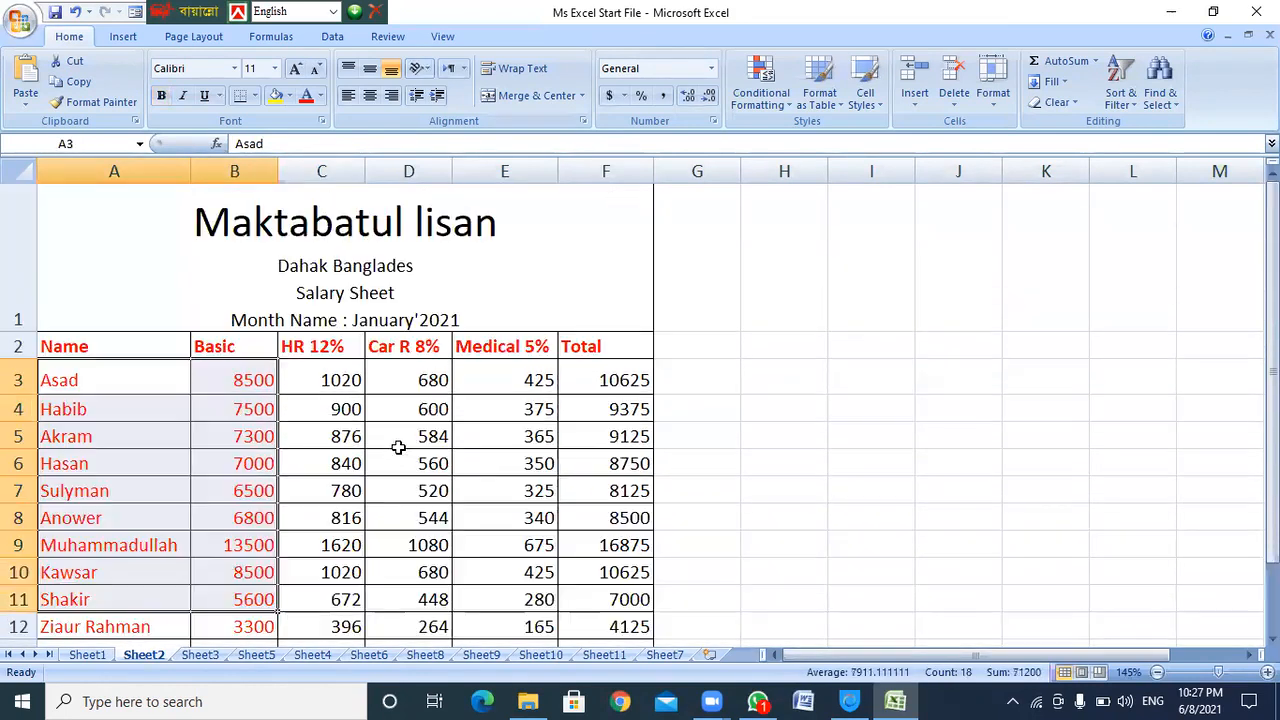
left_click(335, 378)
left_click_drag(335, 378, 574, 617)
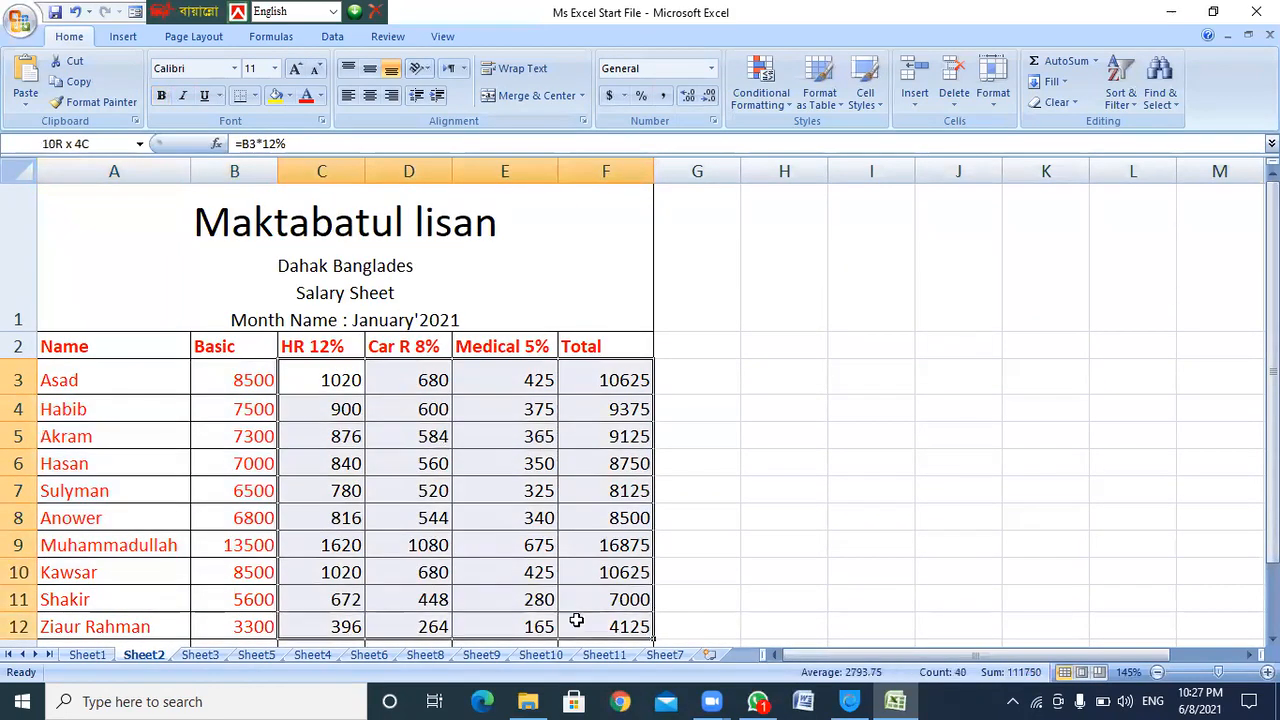
left_click(625, 380)
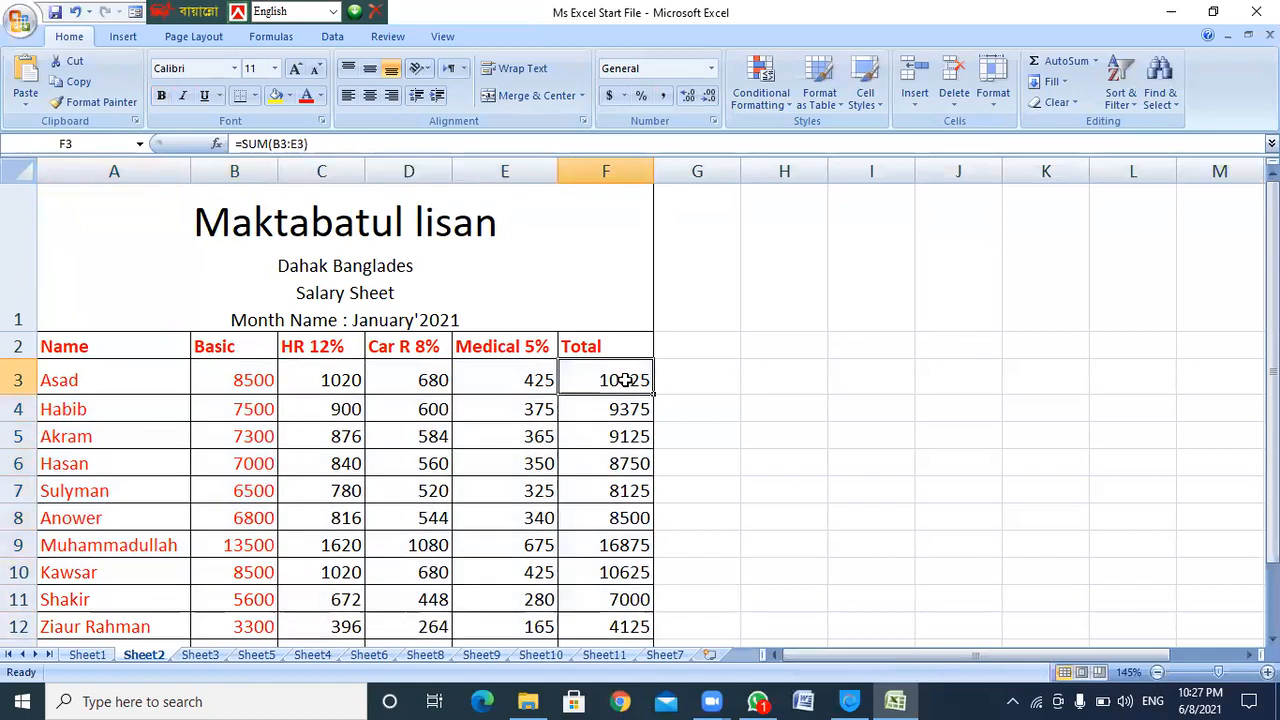
left_click_drag(69, 346, 224, 604)
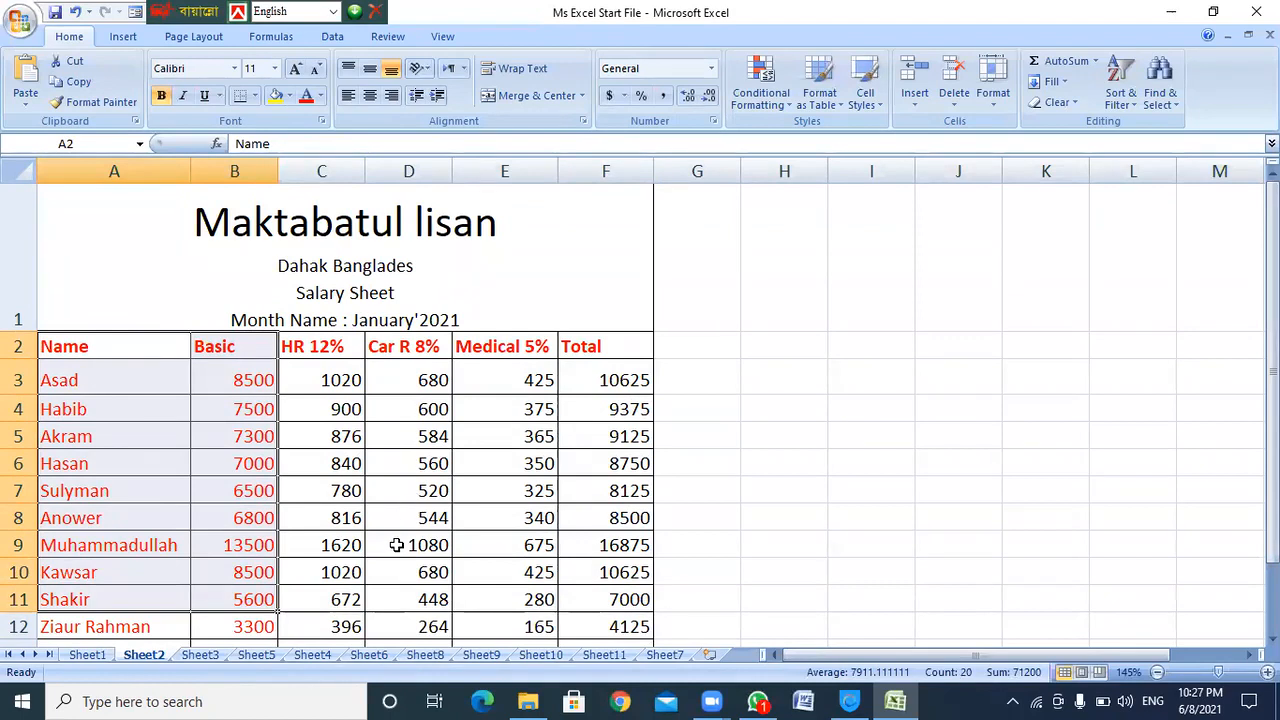
Create a new blank workbook from the Office button's New command
left_click(12, 24)
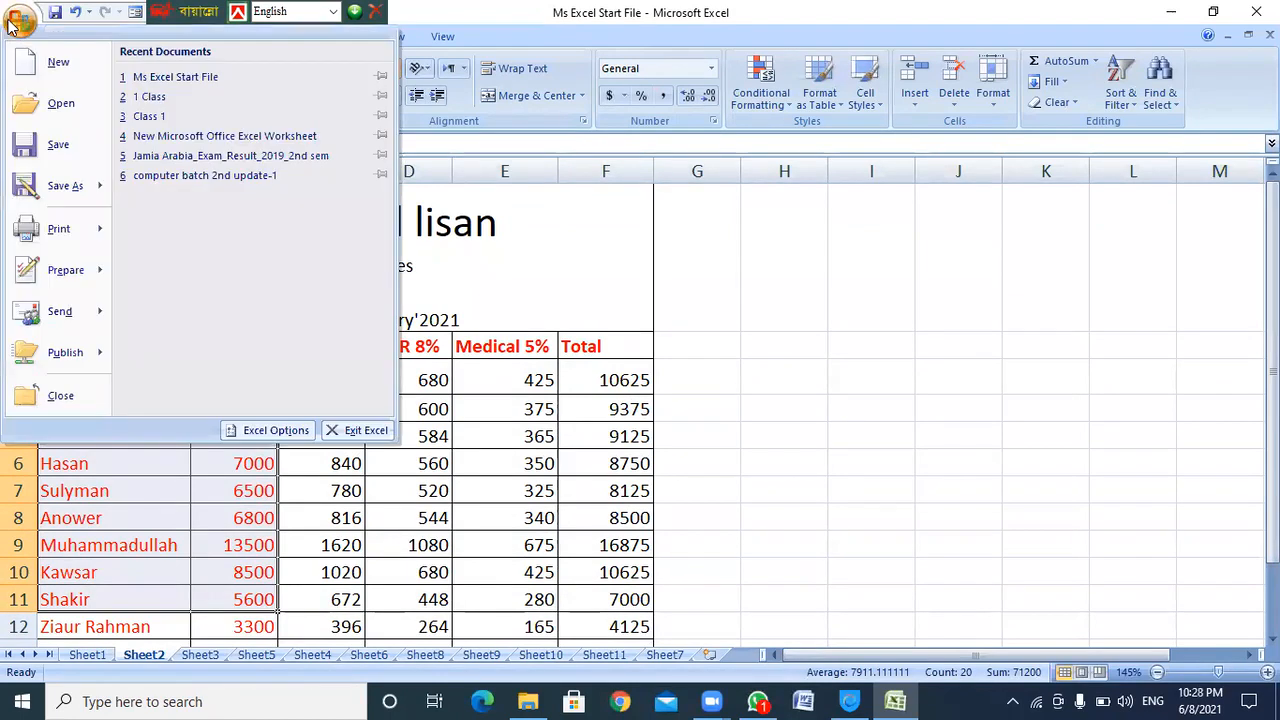
left_click(56, 64)
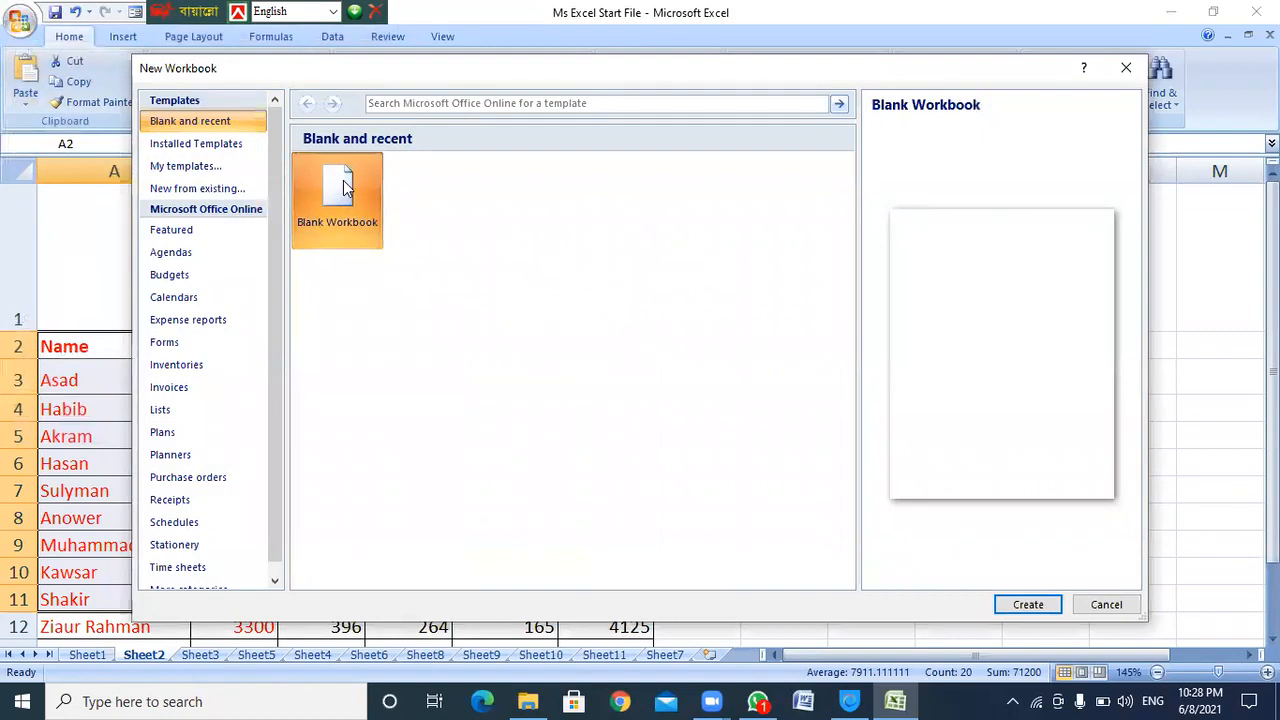
left_click(1034, 606)
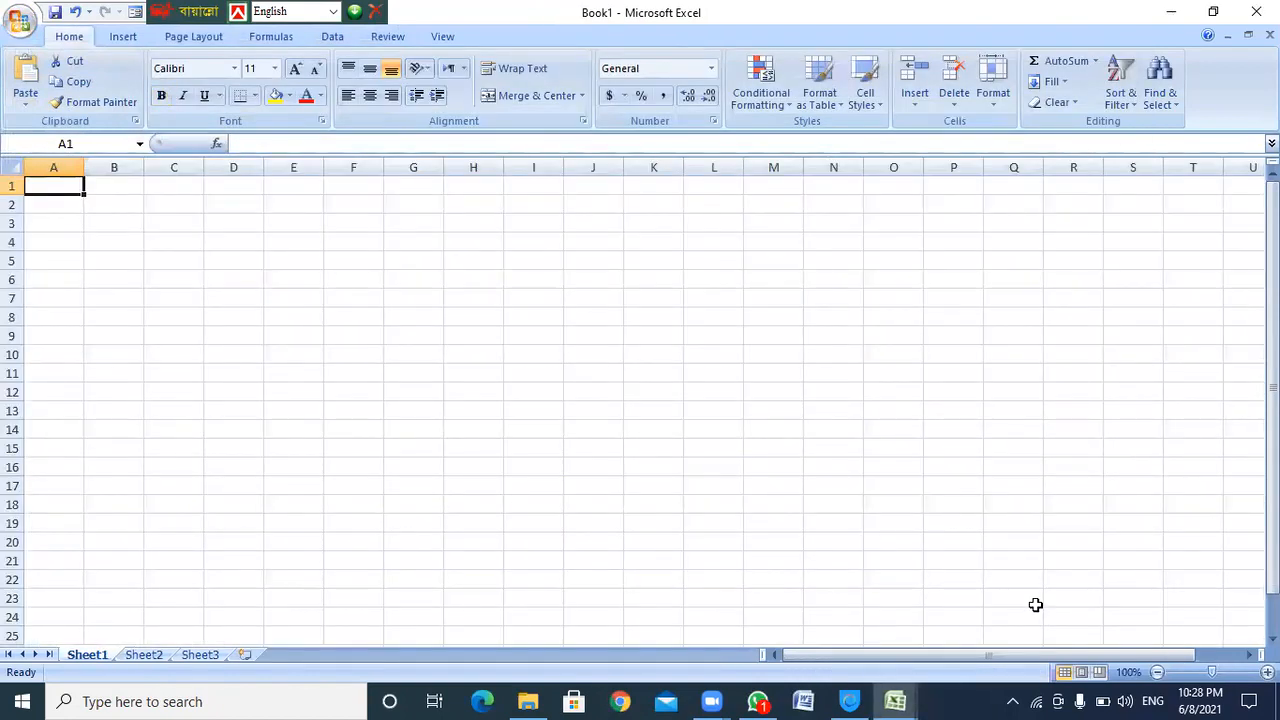
scroll(433, 403, "up", 5)
scroll(433, 403, "up", 11)
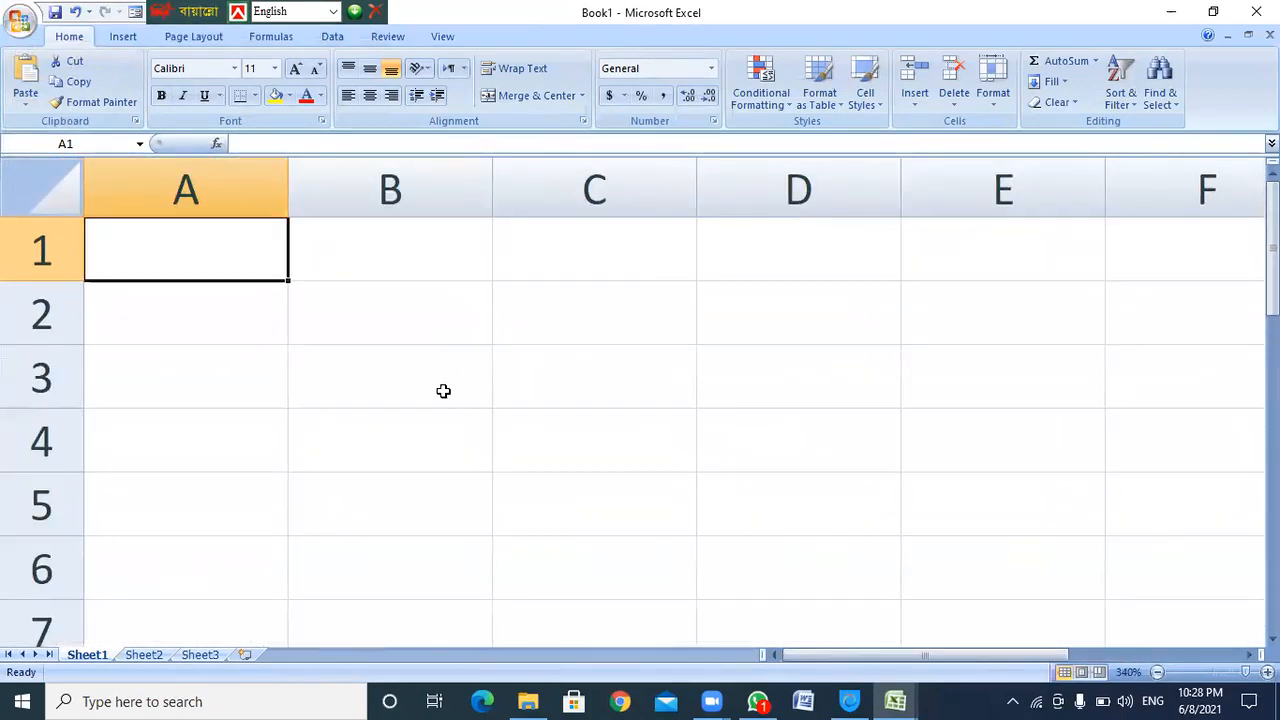
Enter the first headings: Name, Id Number and Basic
type("Name")
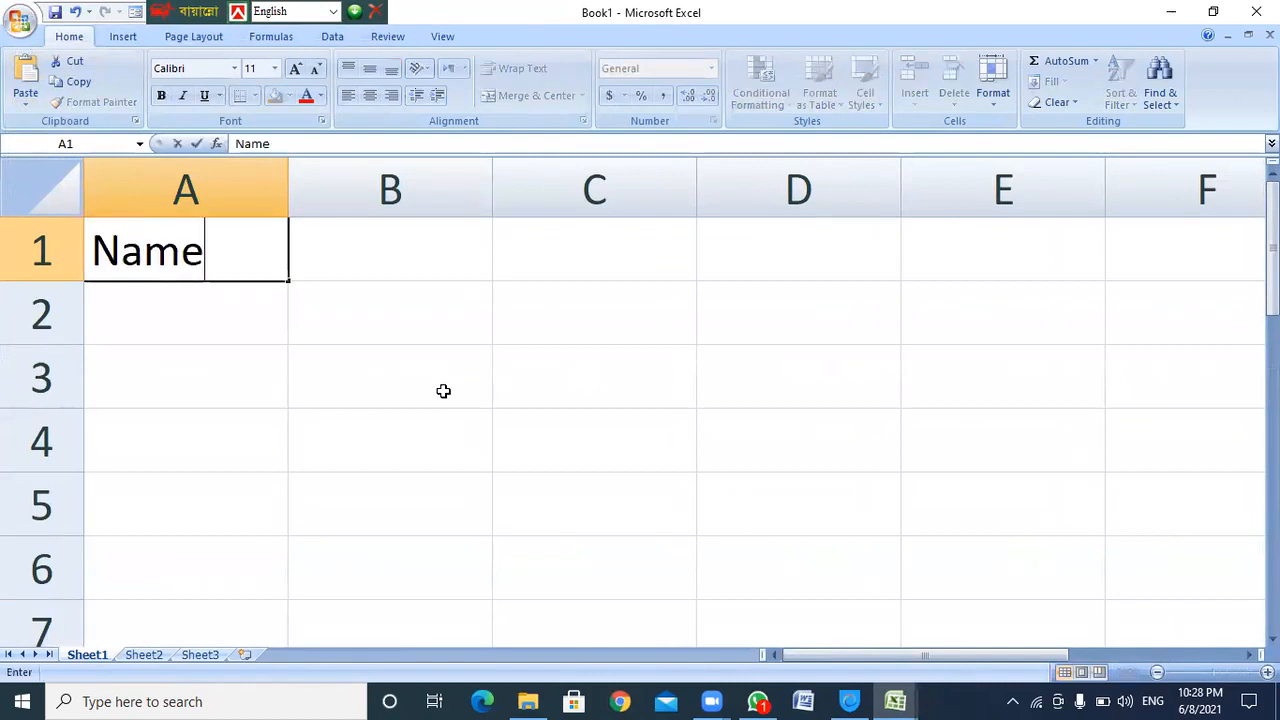
key("Tab")
type("Id ")
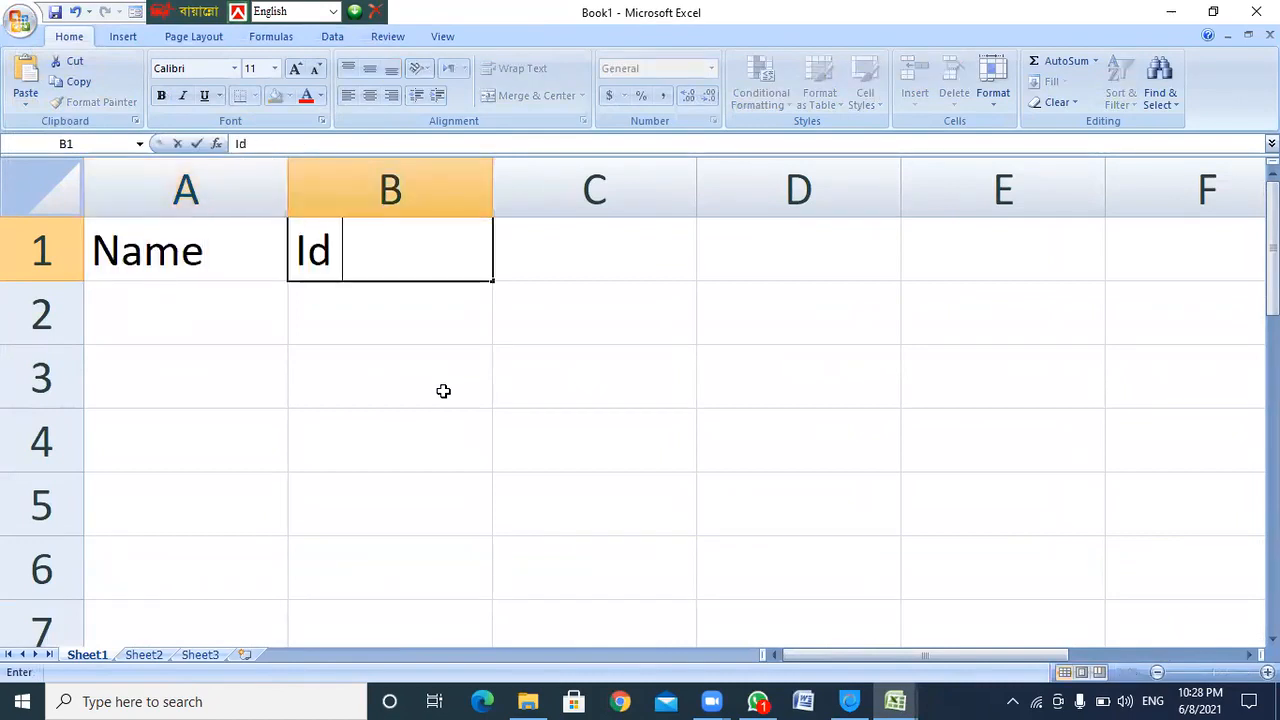
type("Number")
key("Tab")
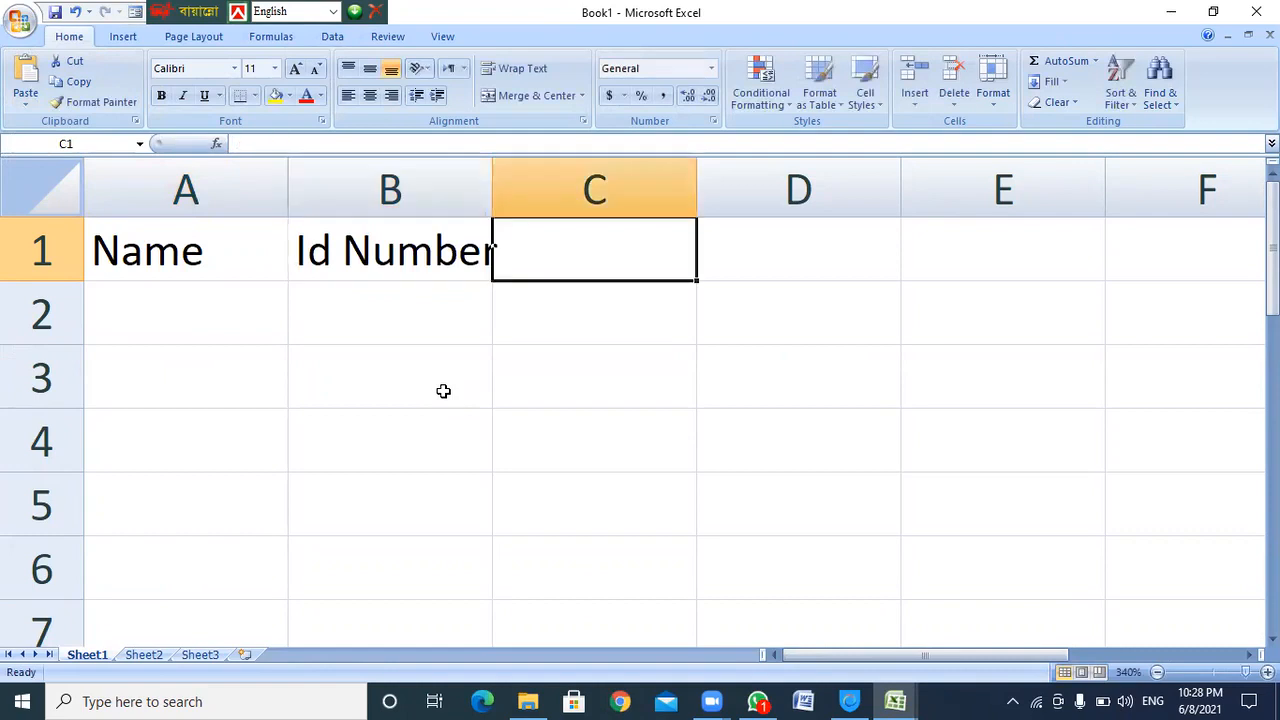
type("Basic")
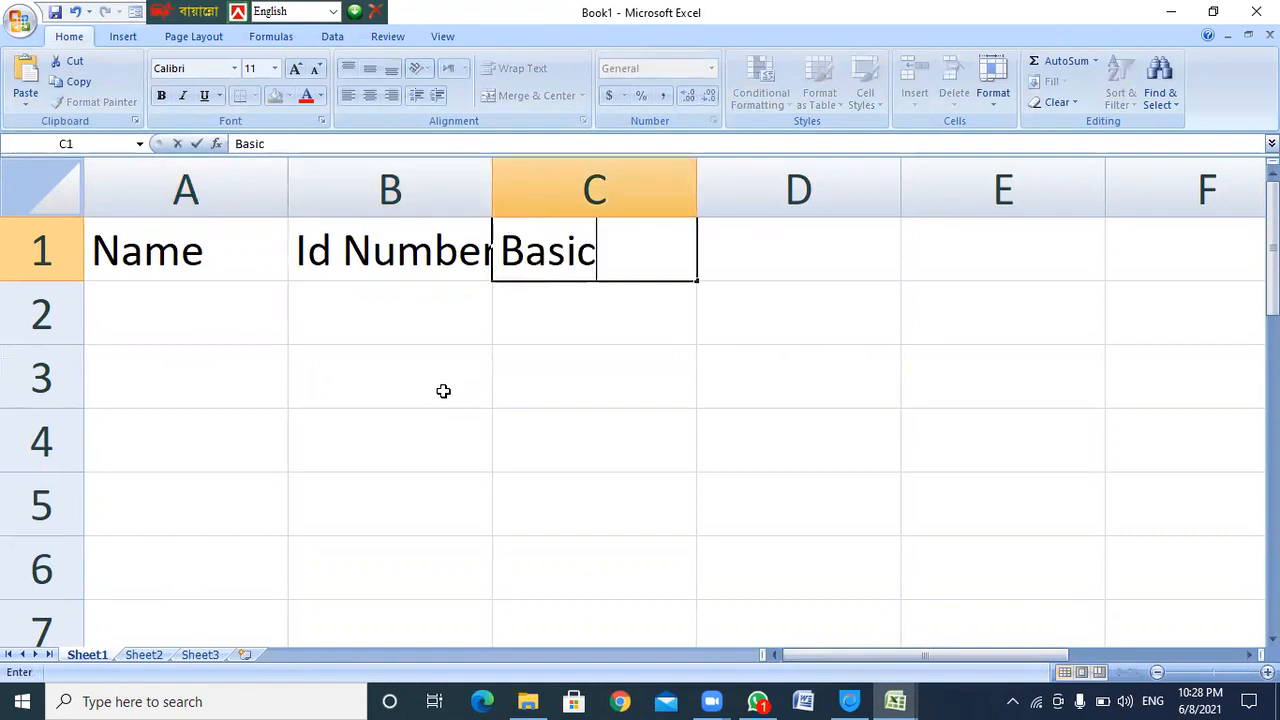
key("Tab")
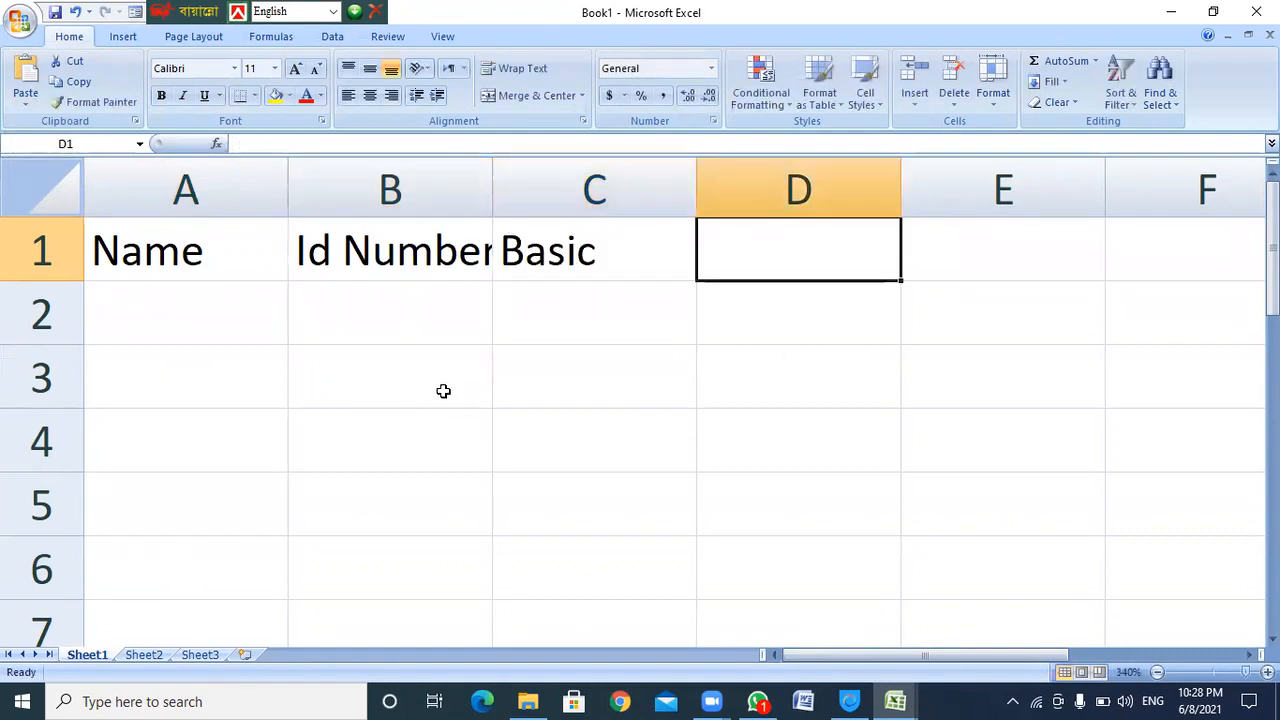
Add the HR. 13%, Car Rent 8%, Medical 6% and Total Salary headings, fixing typos
type("HR. Ren")
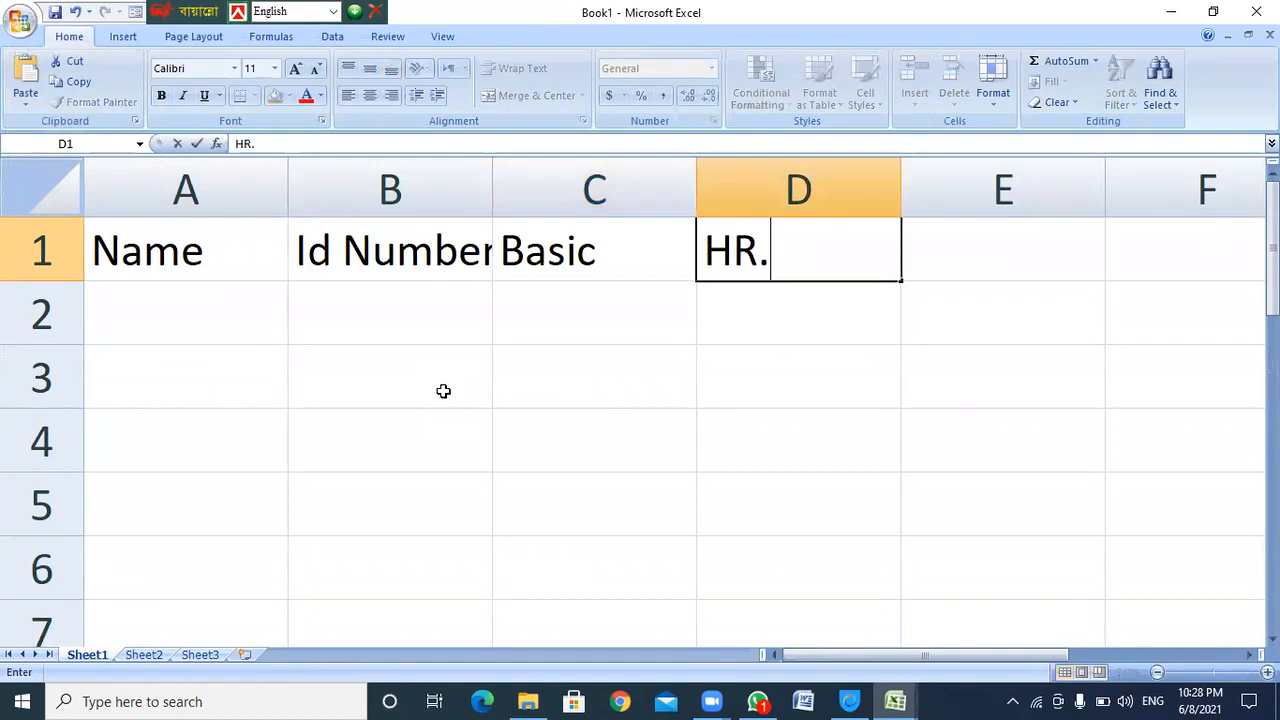
key("BackSpace")
key("BackSpace")
key("BackSpace")
type("13")
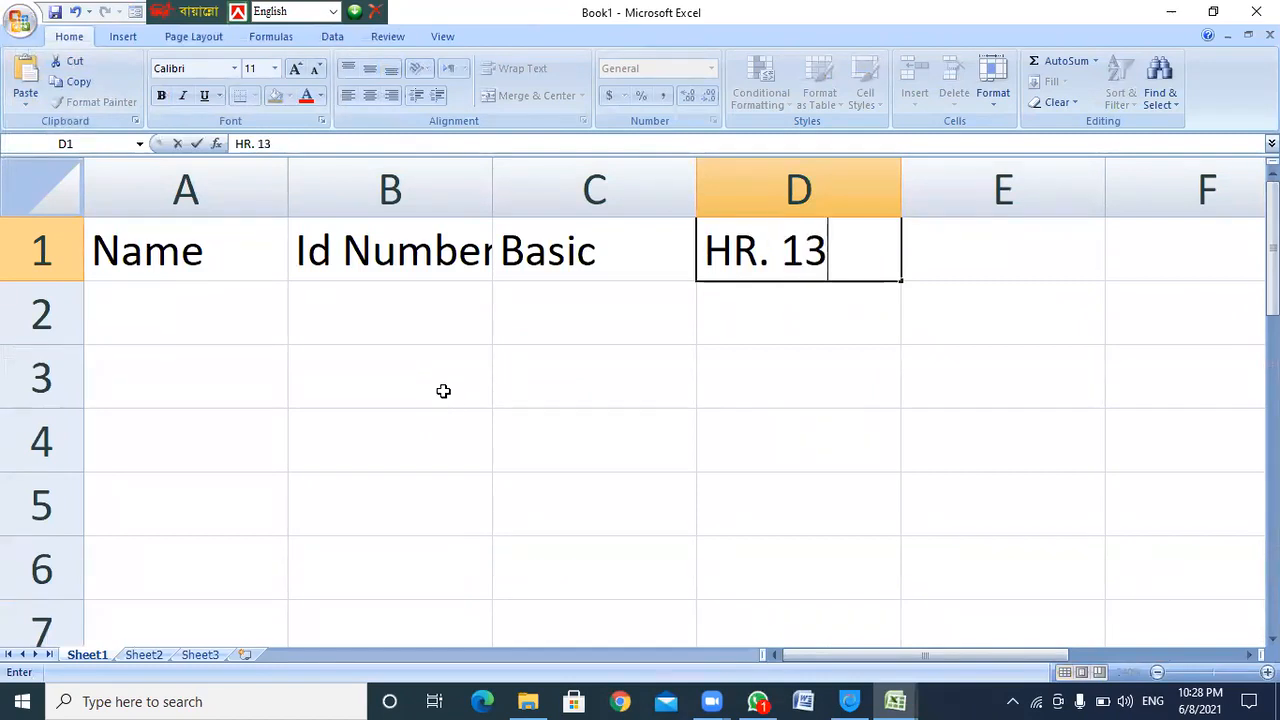
type("%")
key("Tab")
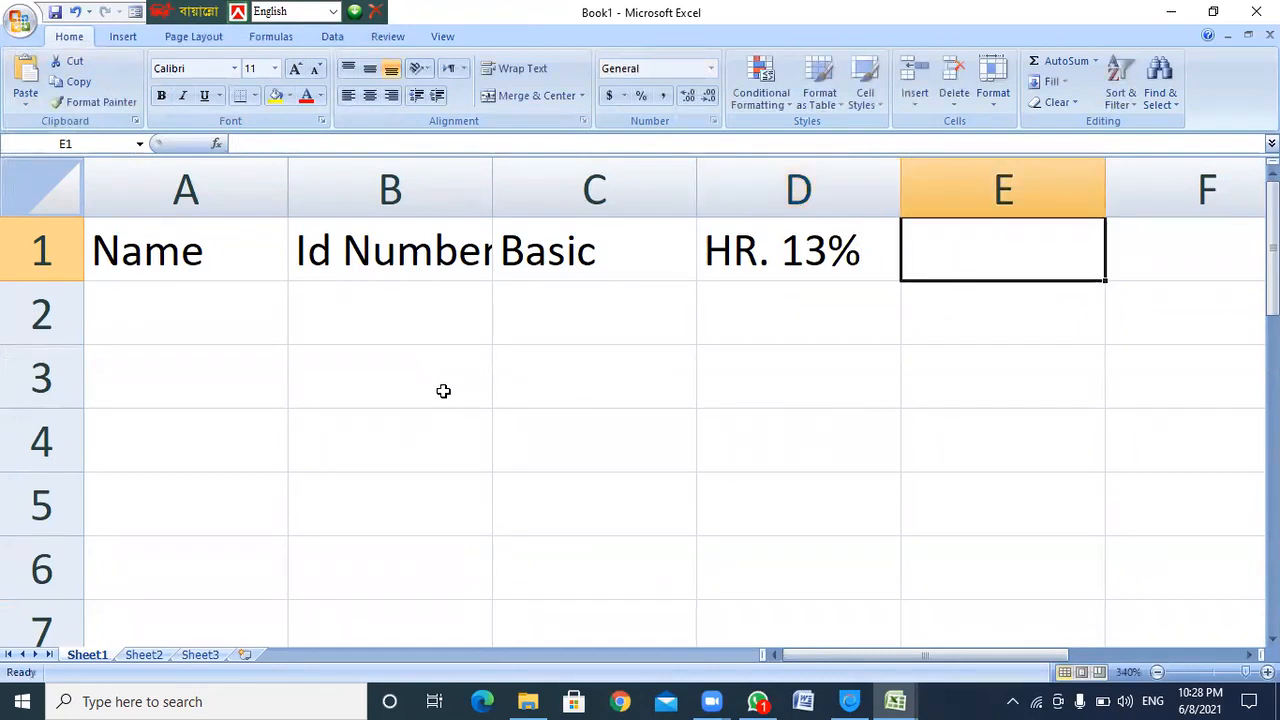
type("Car Rent 8")
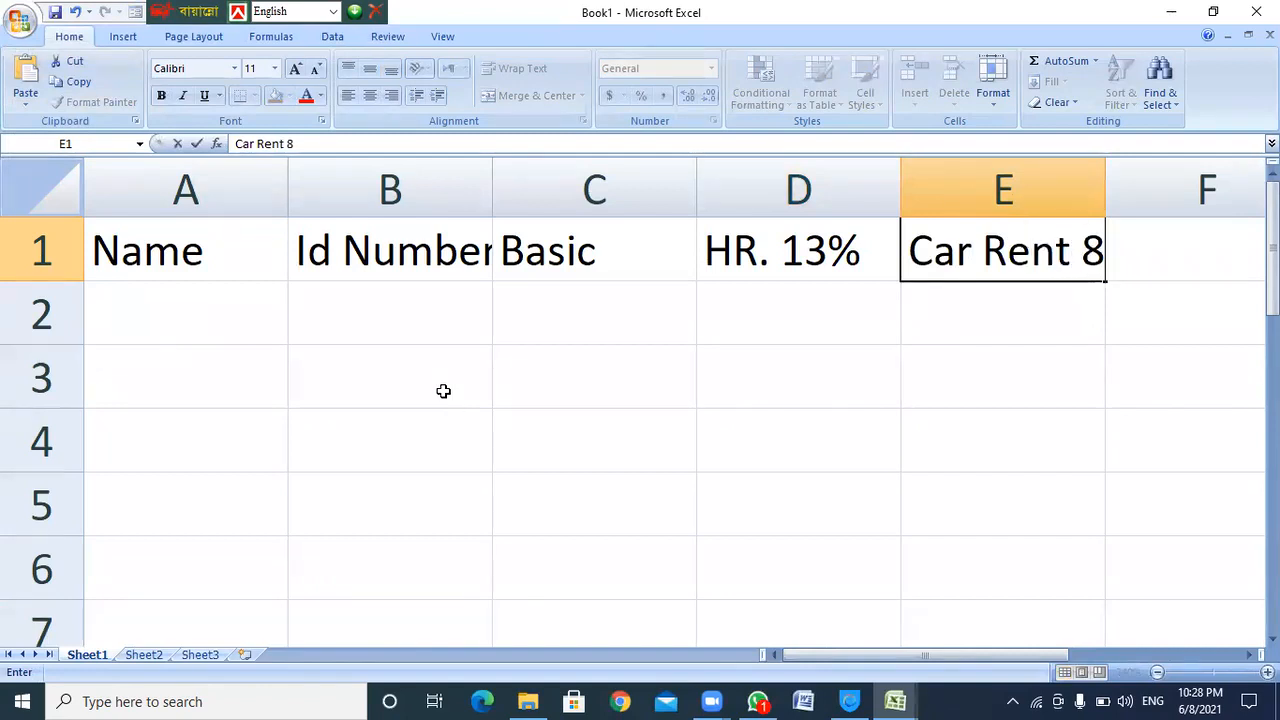
type("%")
key("Tab")
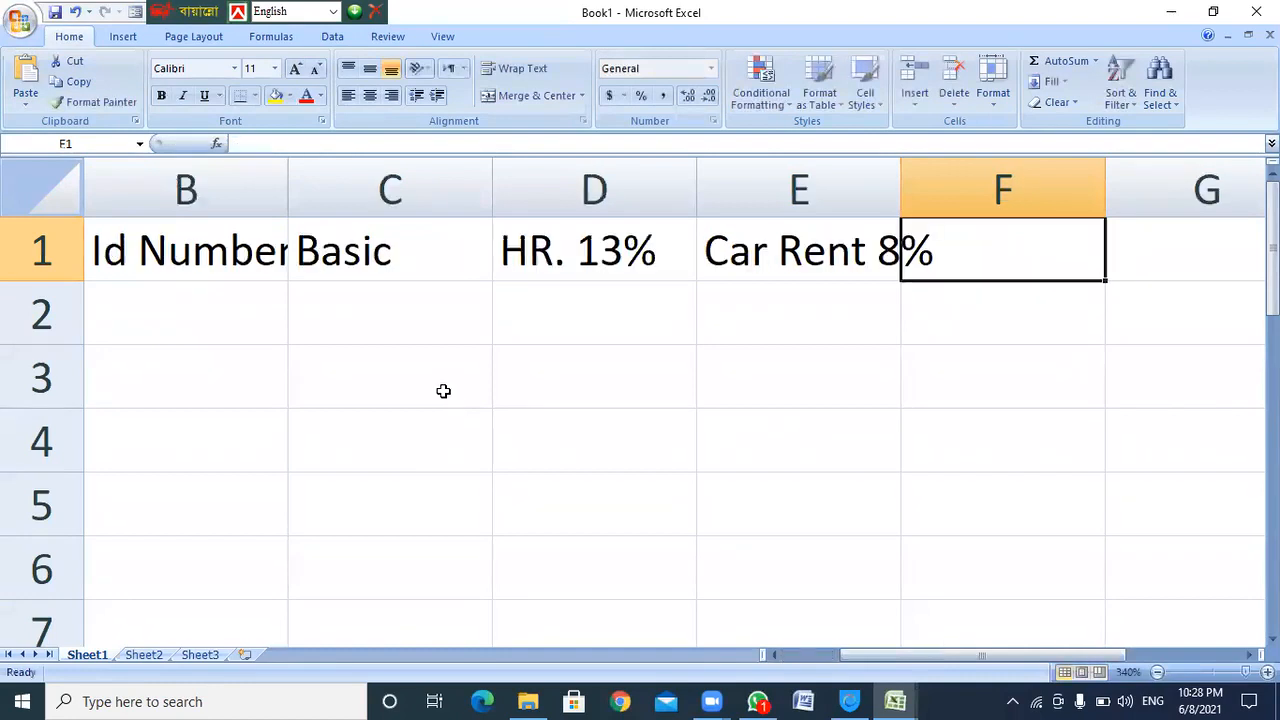
type("Medic")
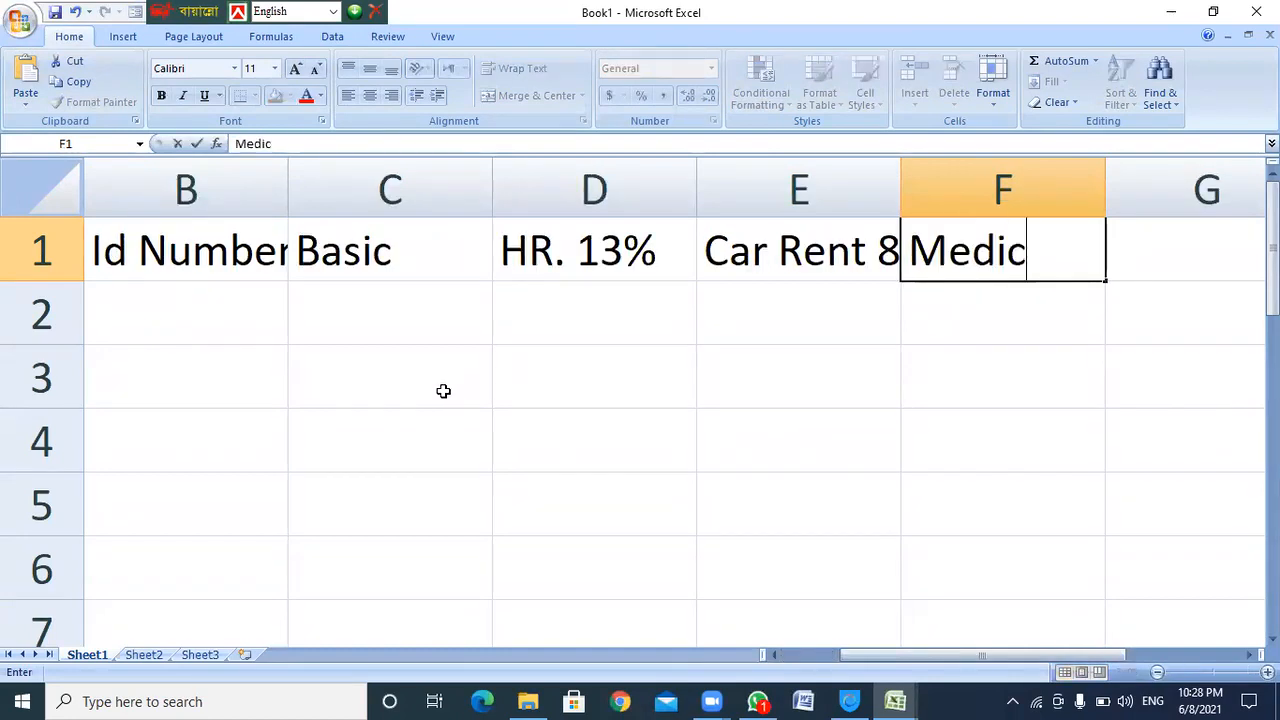
type("al 7")
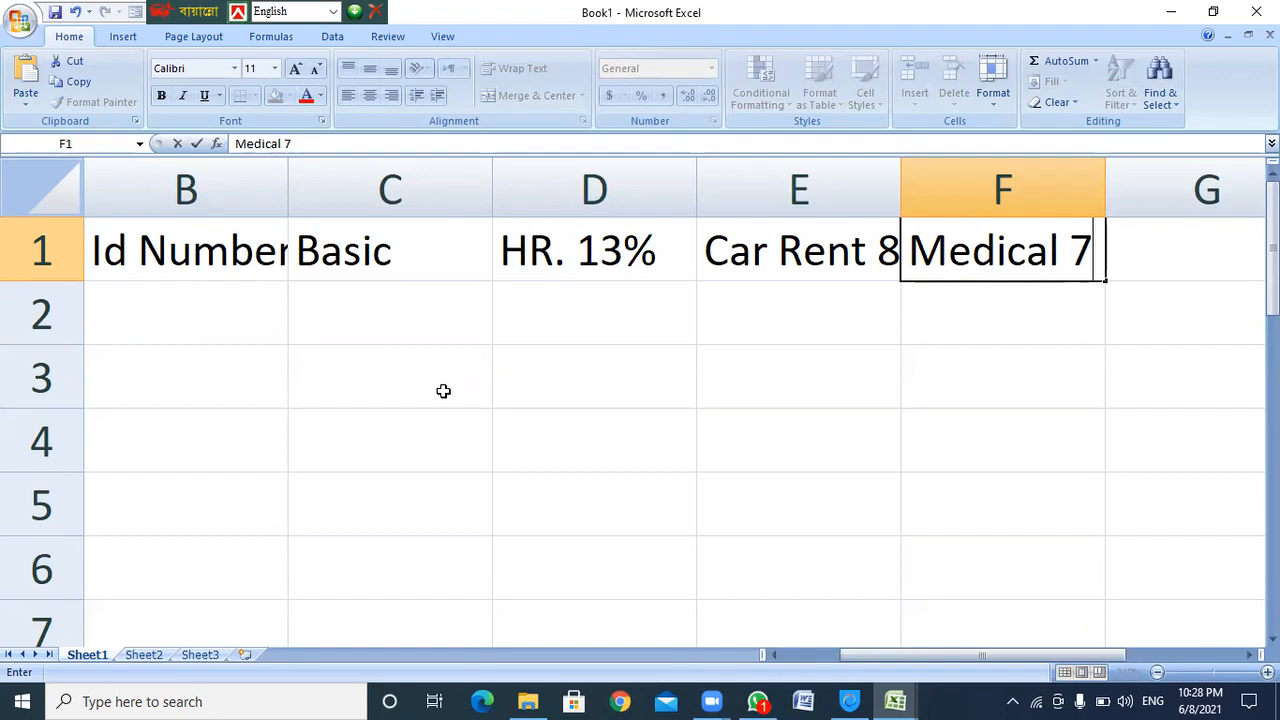
key("BackSpace")
type("6%")
key("Tab")
type("T")
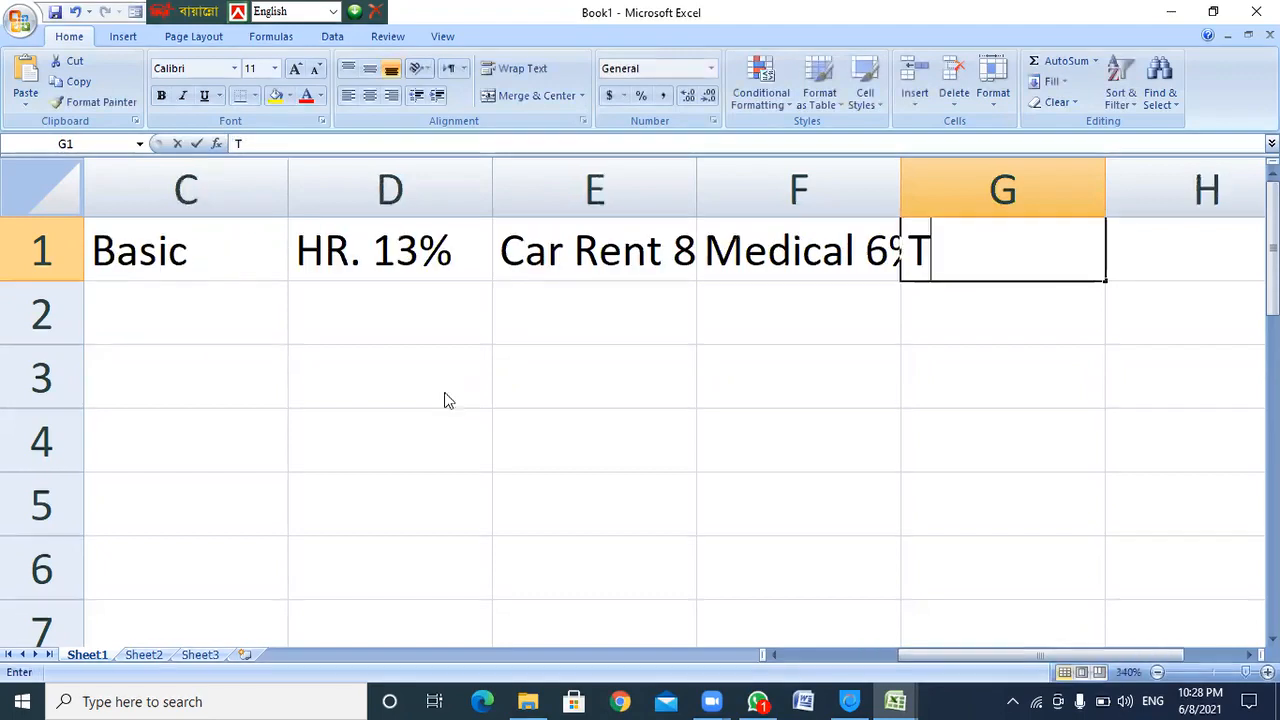
type("otal ")
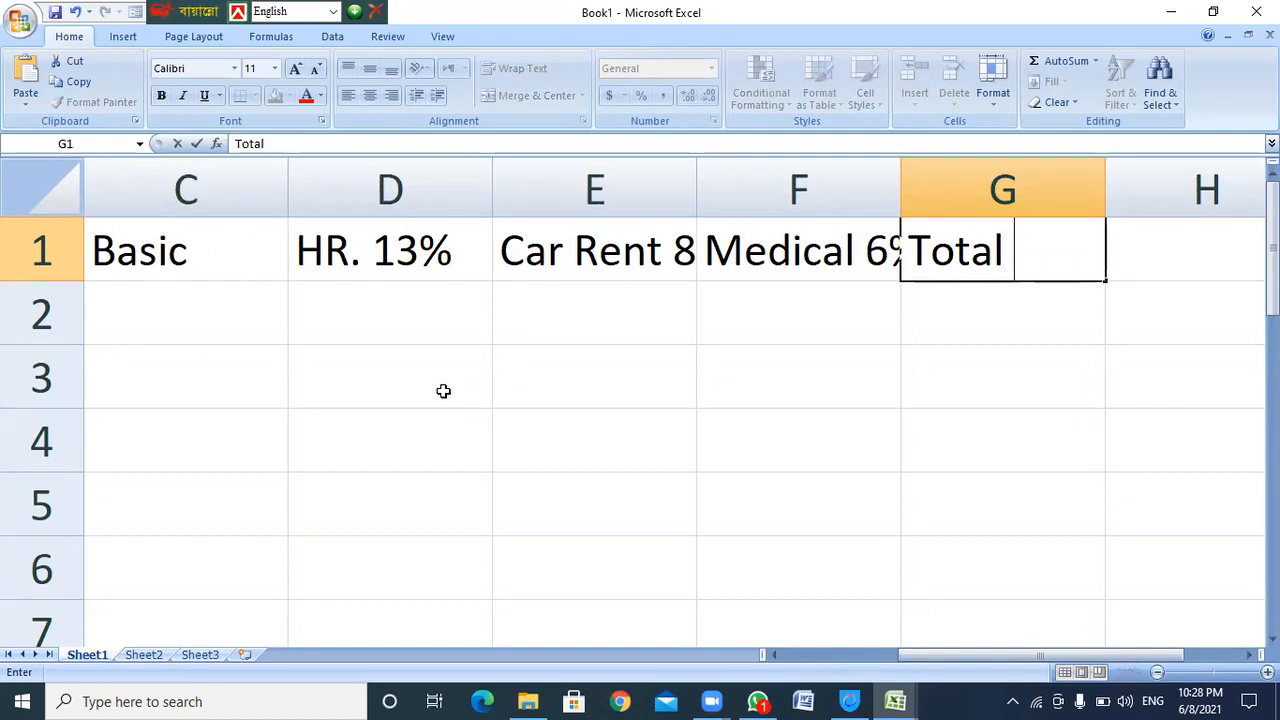
type("Salary")
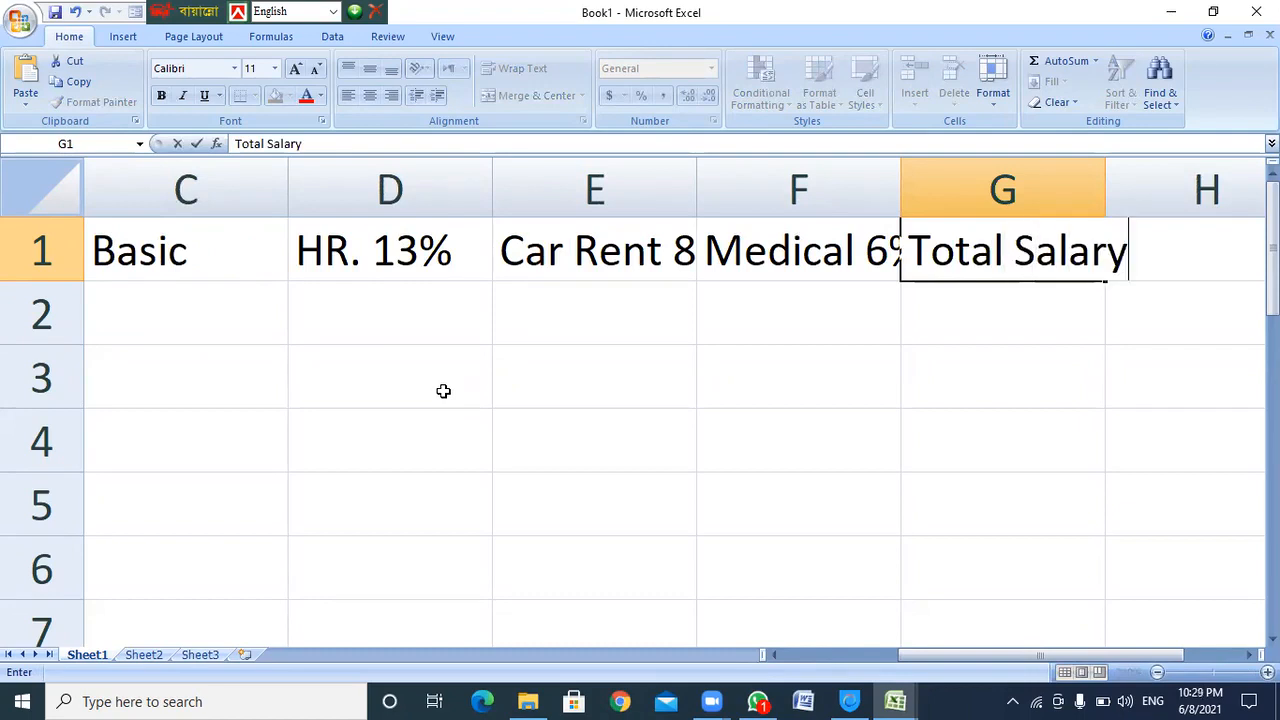
key("Return")
AutoFit columns B through G to their headers, then widen columns C and A further
scroll(329, 349, "down", 11, "ctrl")
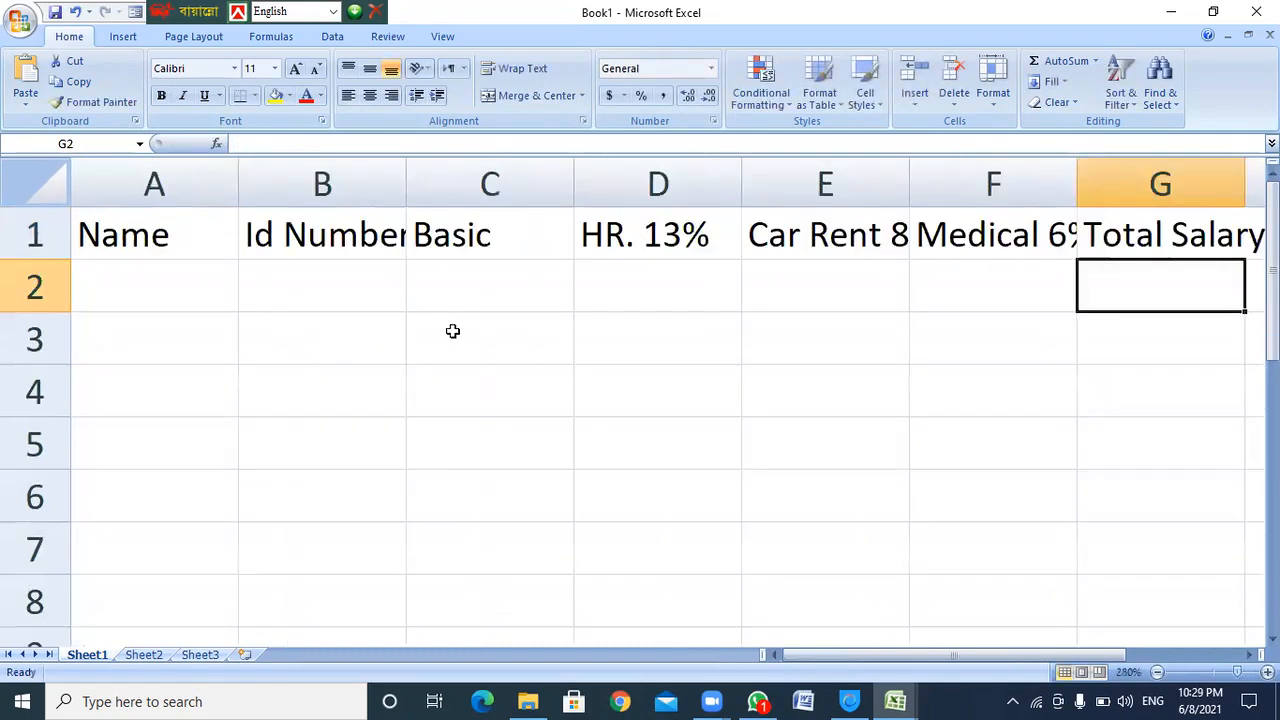
left_click(630, 205)
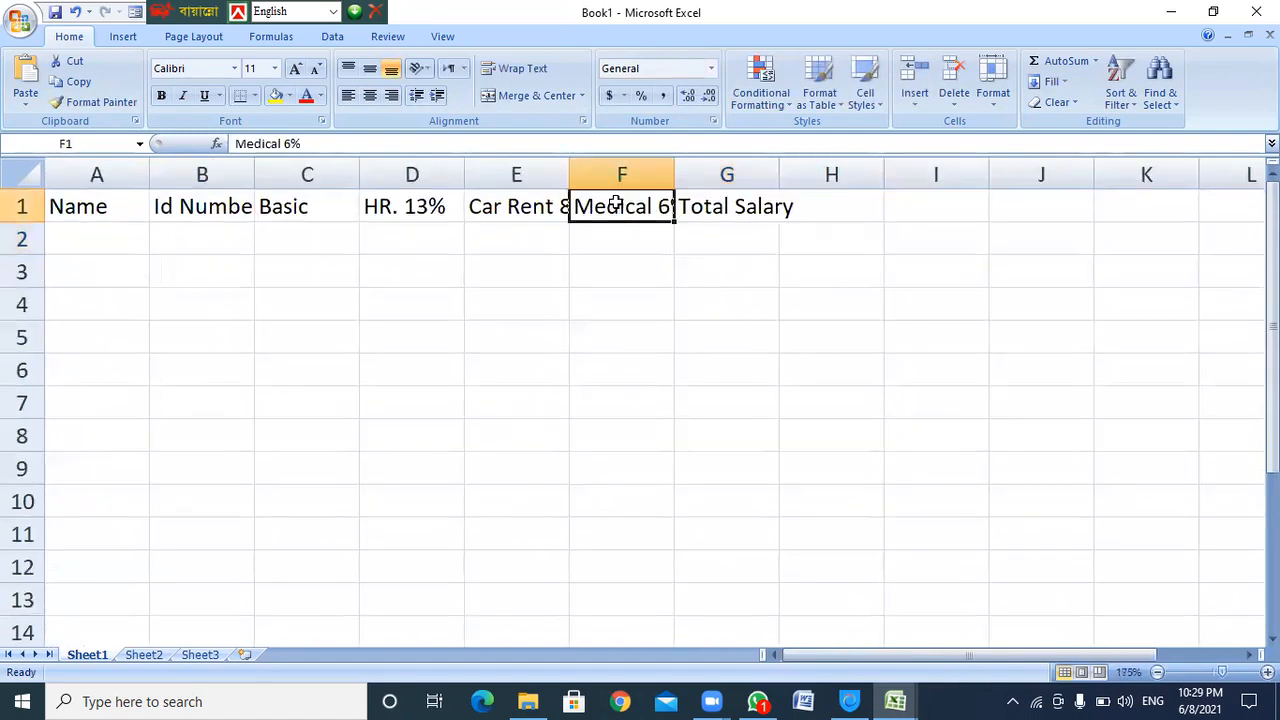
double_click(674, 165)
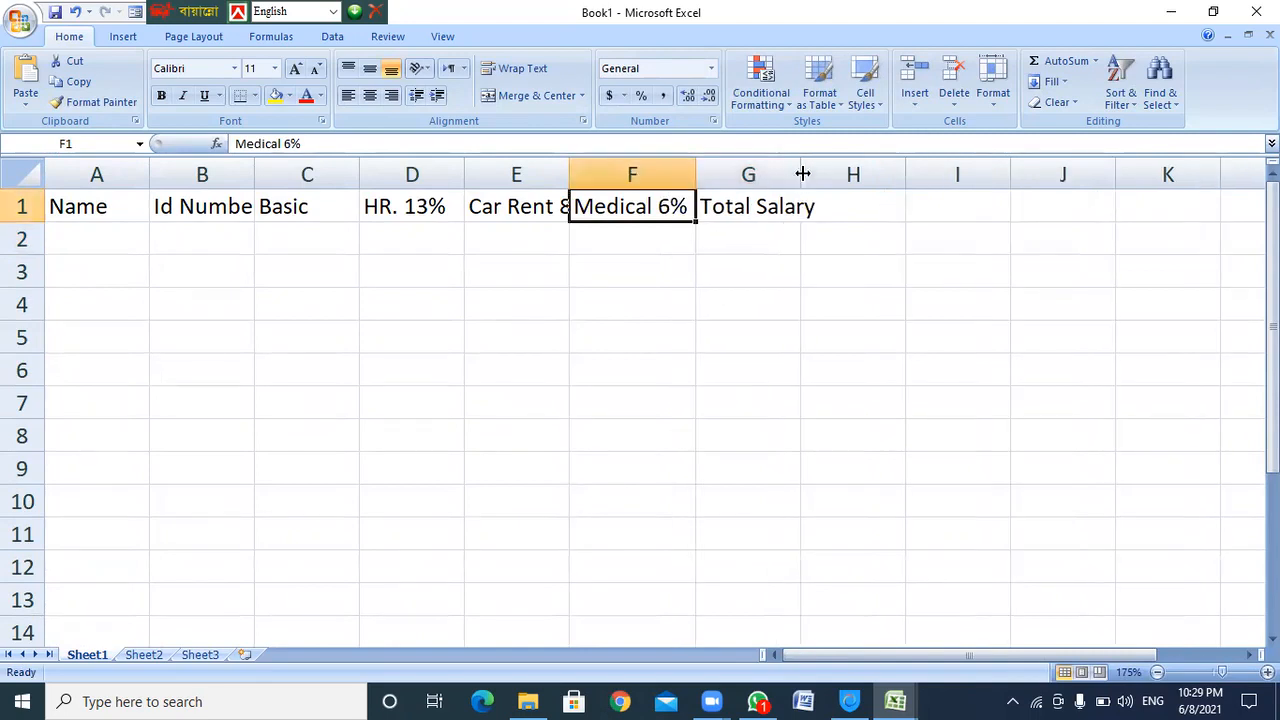
double_click(801, 172)
double_click(566, 170)
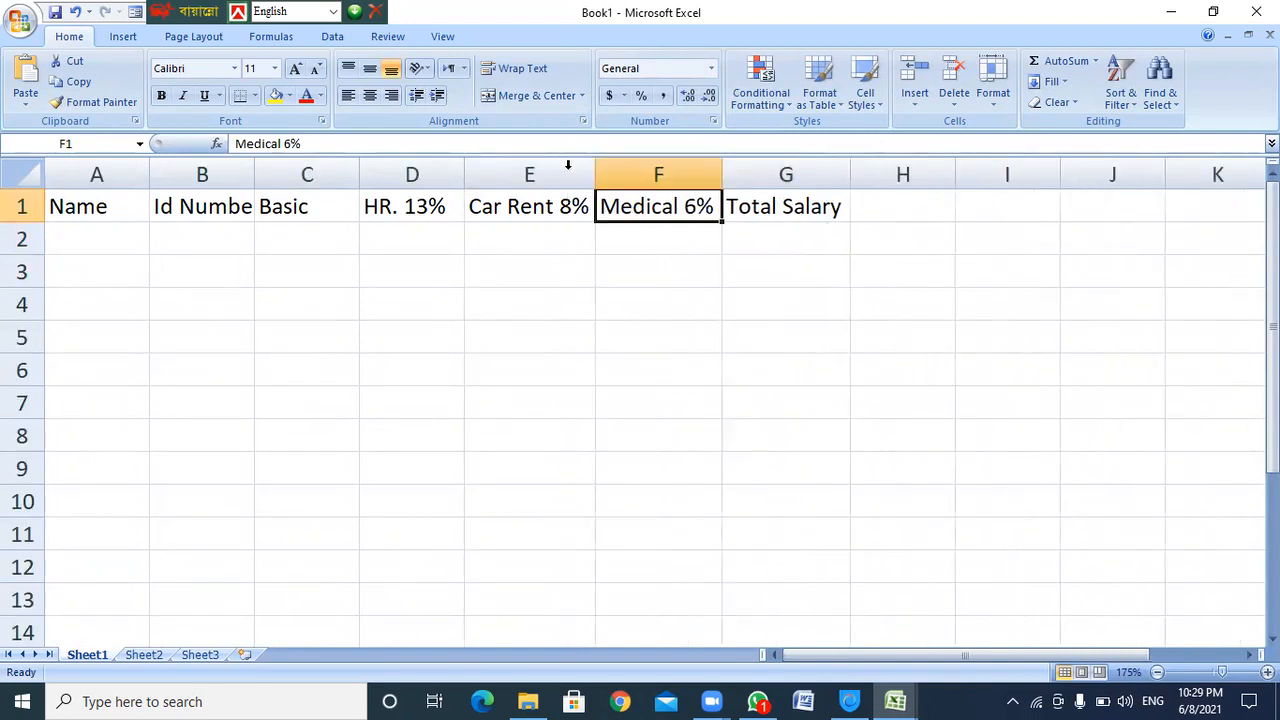
double_click(463, 171)
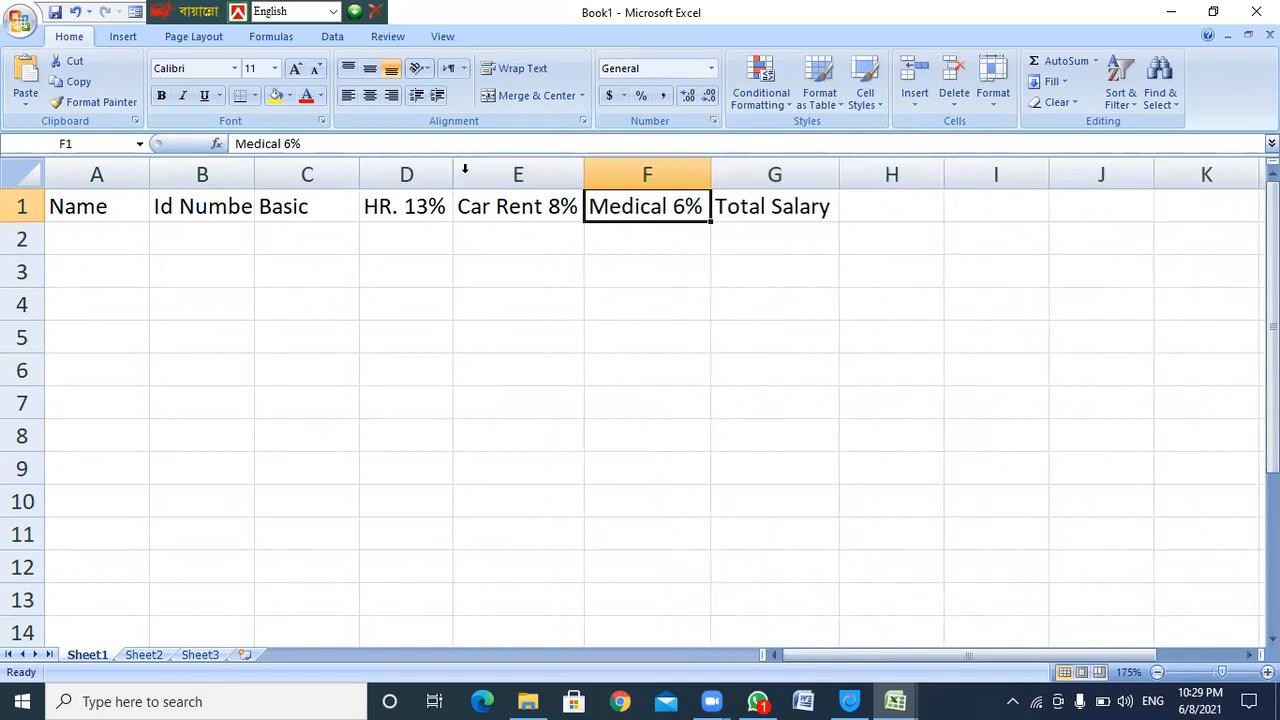
double_click(360, 177)
double_click(254, 182)
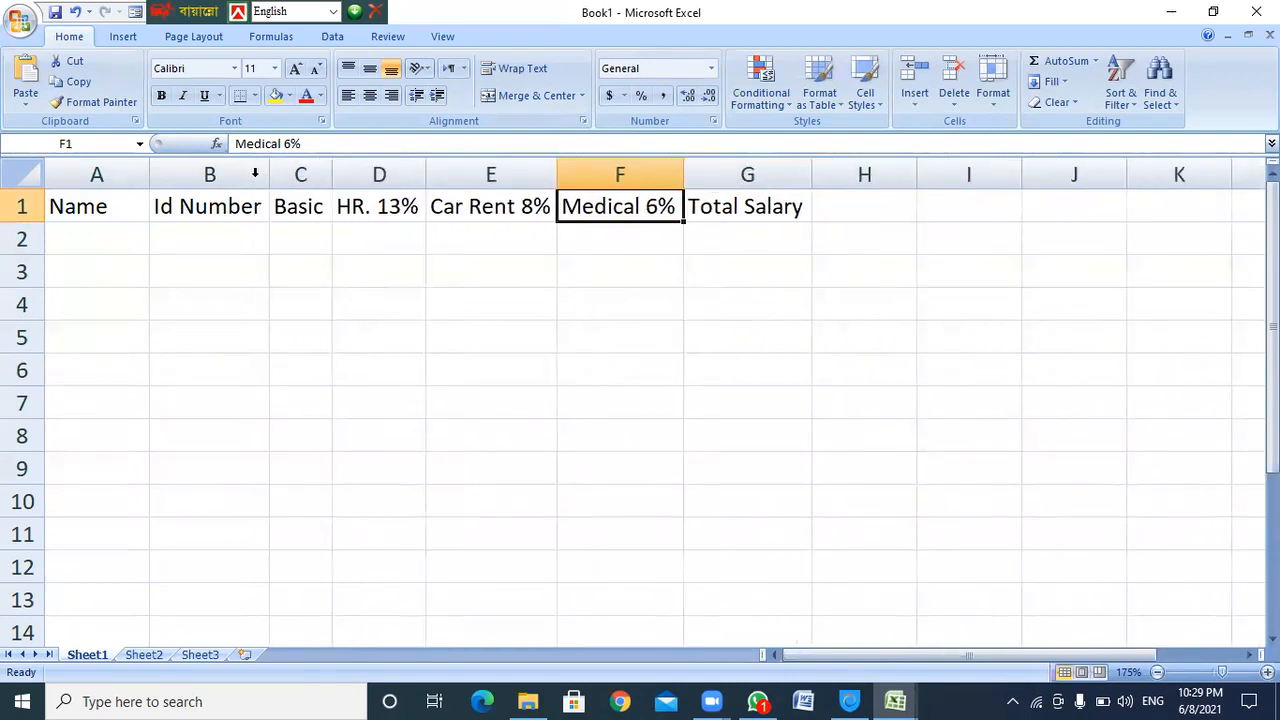
left_click_drag(330, 173, 349, 173)
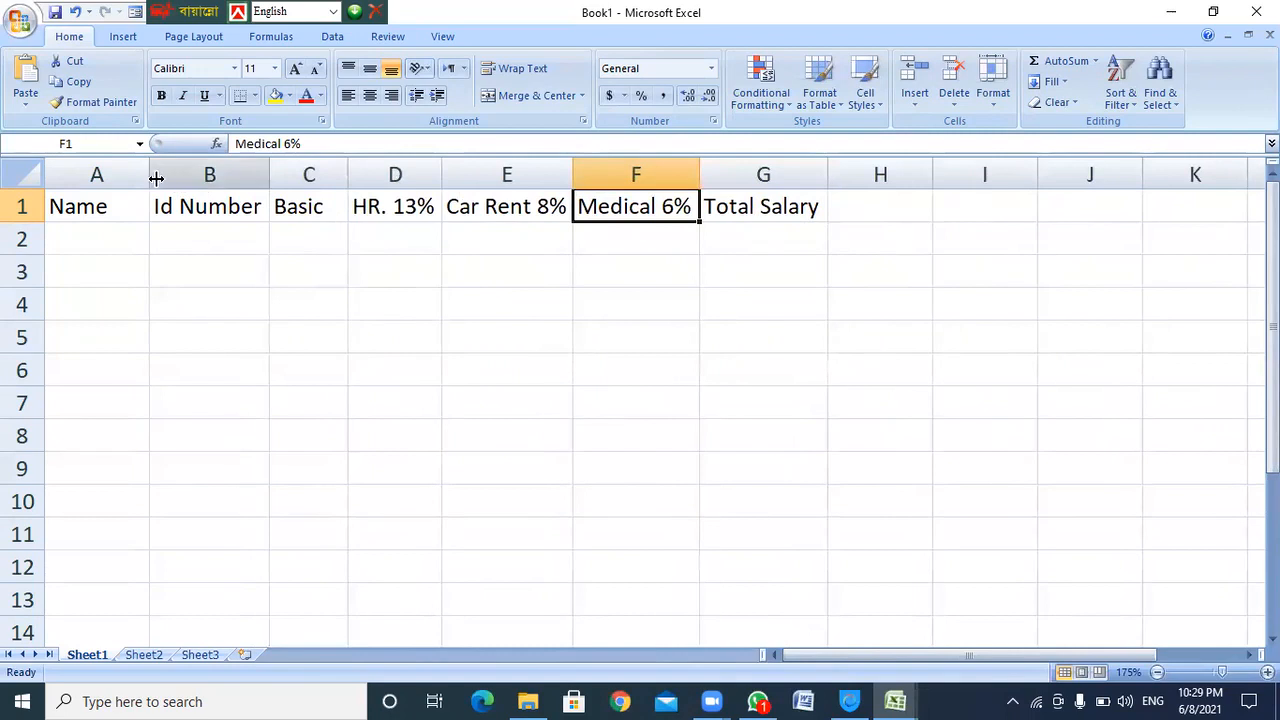
left_click_drag(149, 172, 208, 172)
left_click(106, 239)
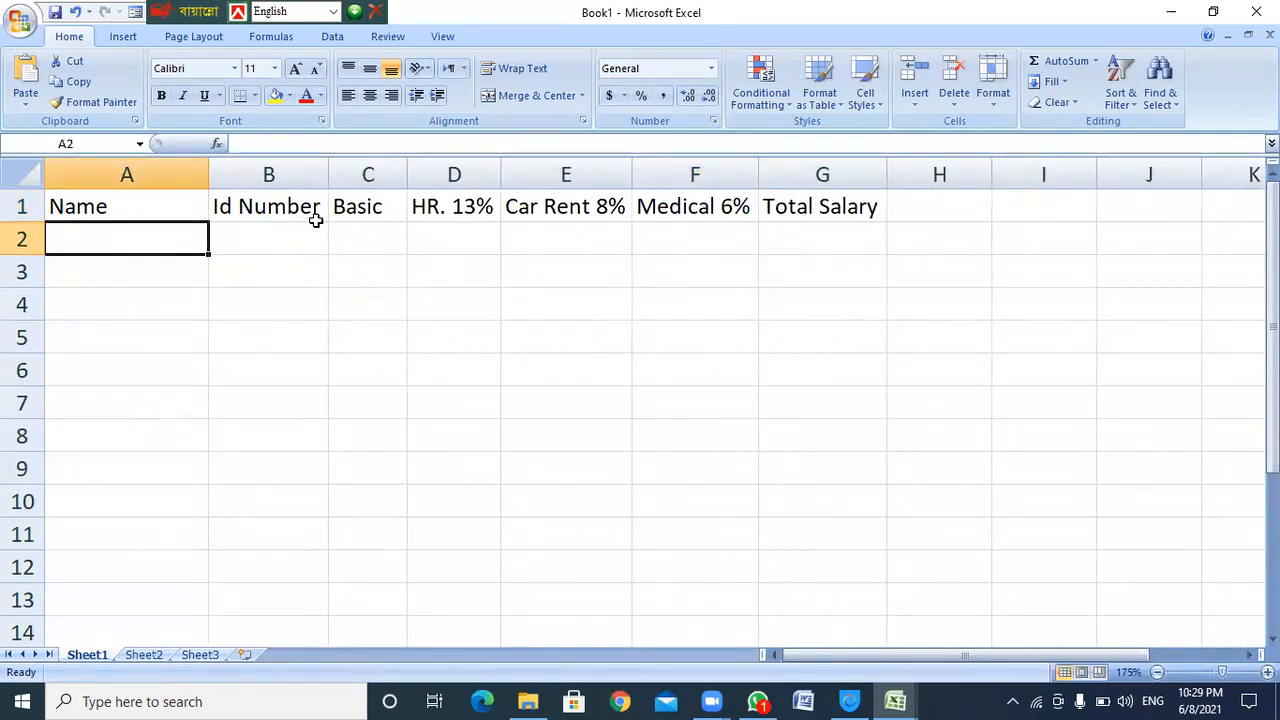
Enter the first three employee names in A2 to A4, correcting typos
type("Akram")
key("Return")
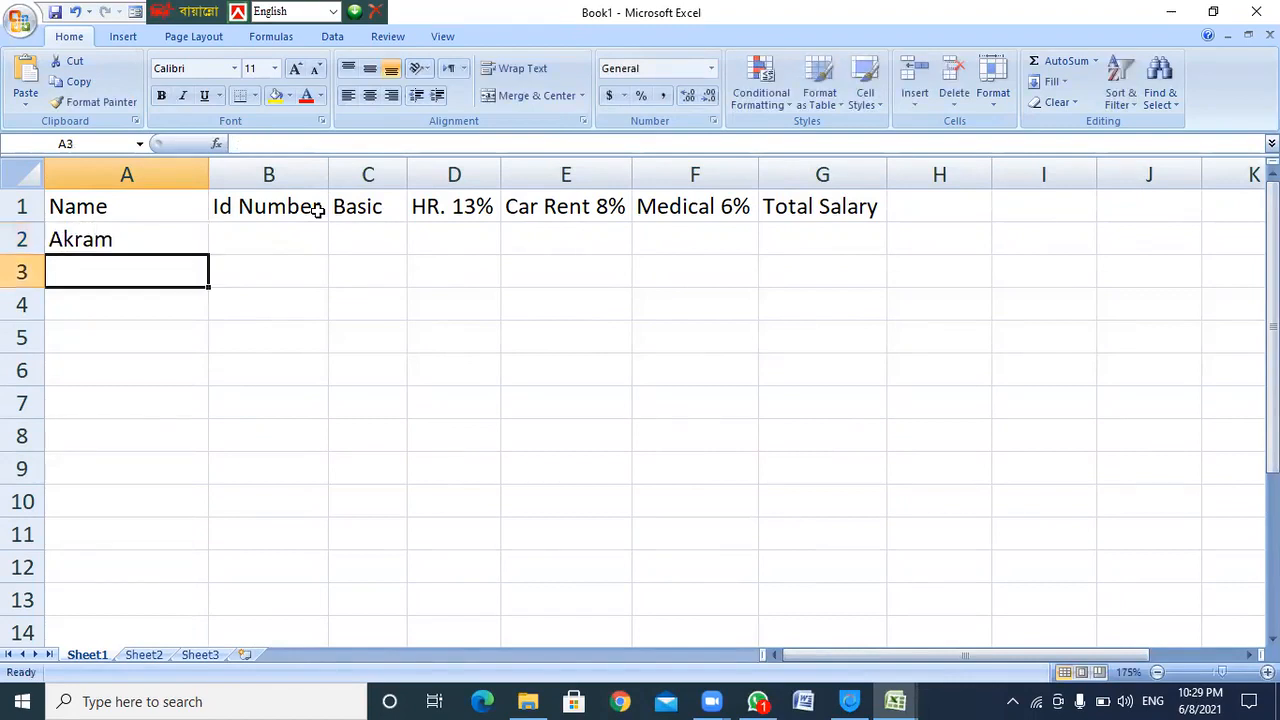
type("Ah")
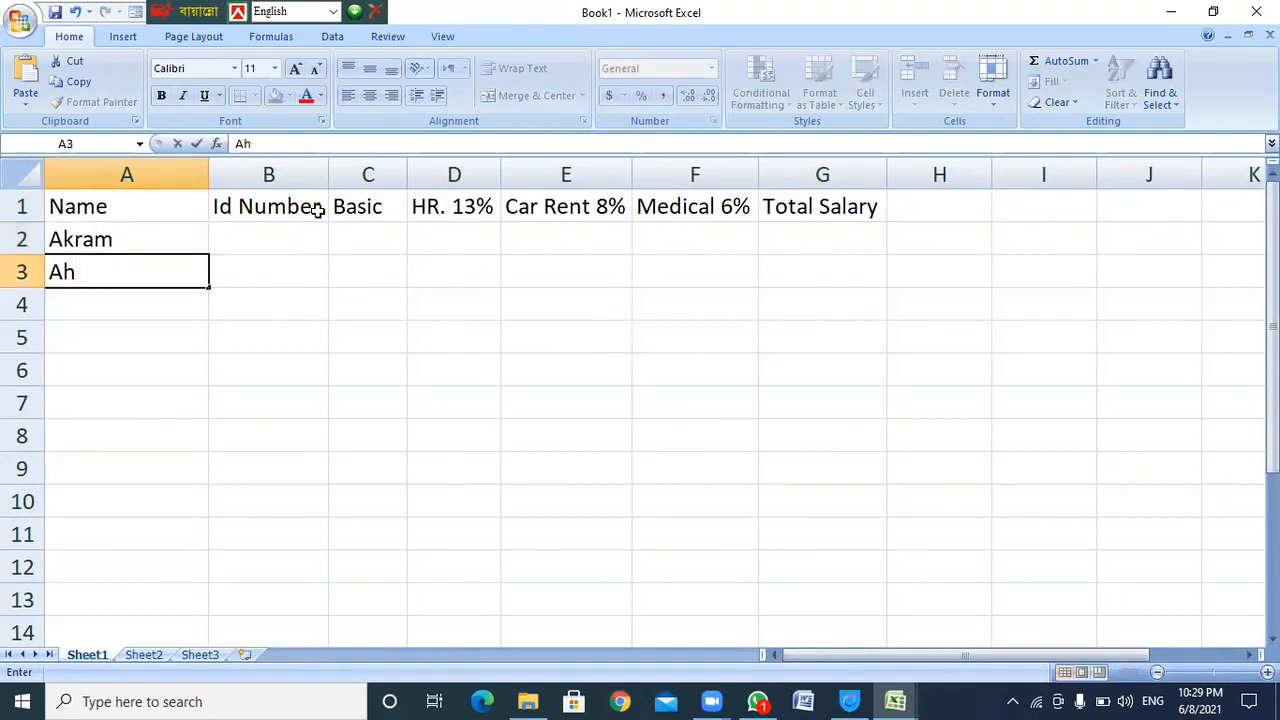
key("BackSpace")
type("sraf")
key("Return")
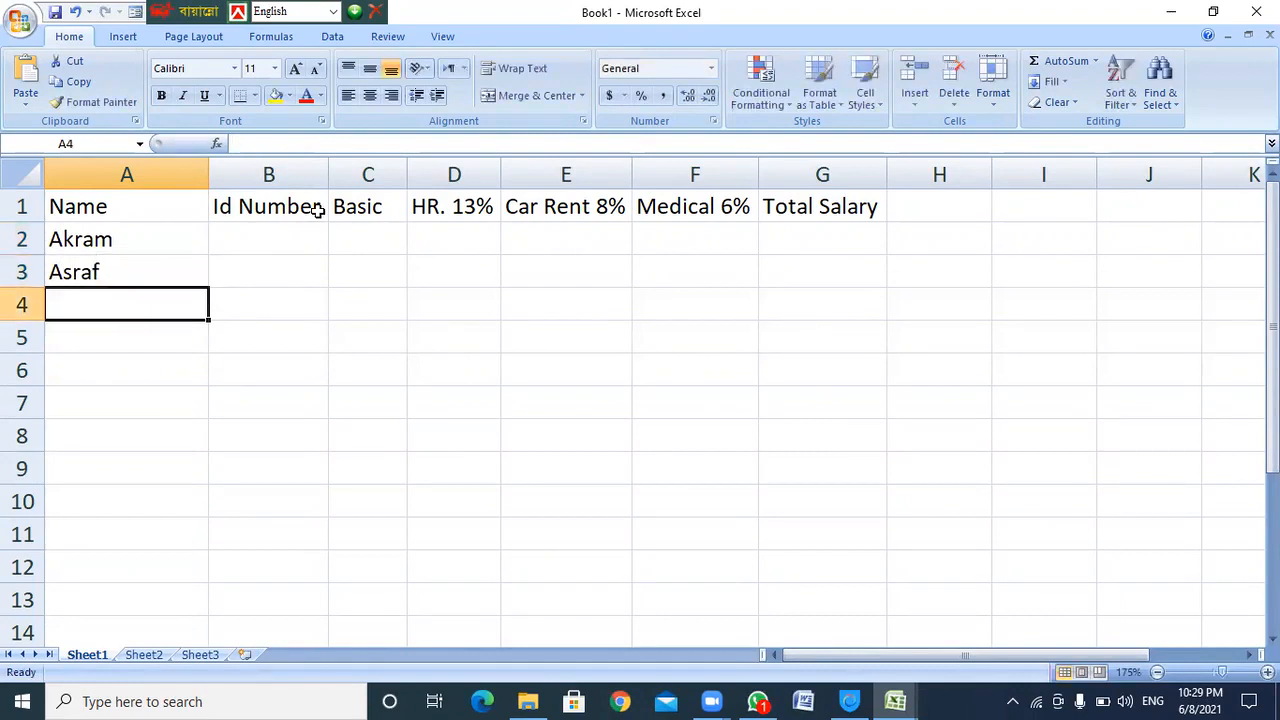
type("m")
key("BackSpace")
type("Musa")
key("Return")
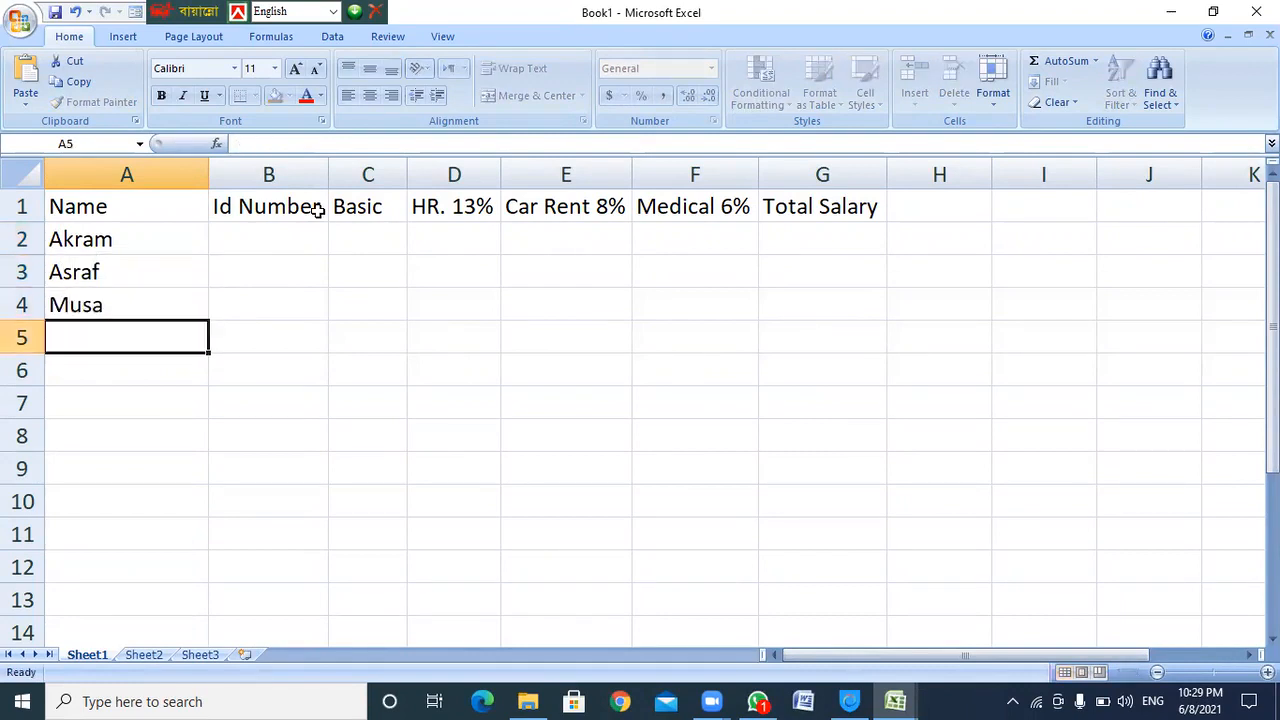
Enter the remaining five employee names in A5 to A9
type("Muhammad")
key("Return")
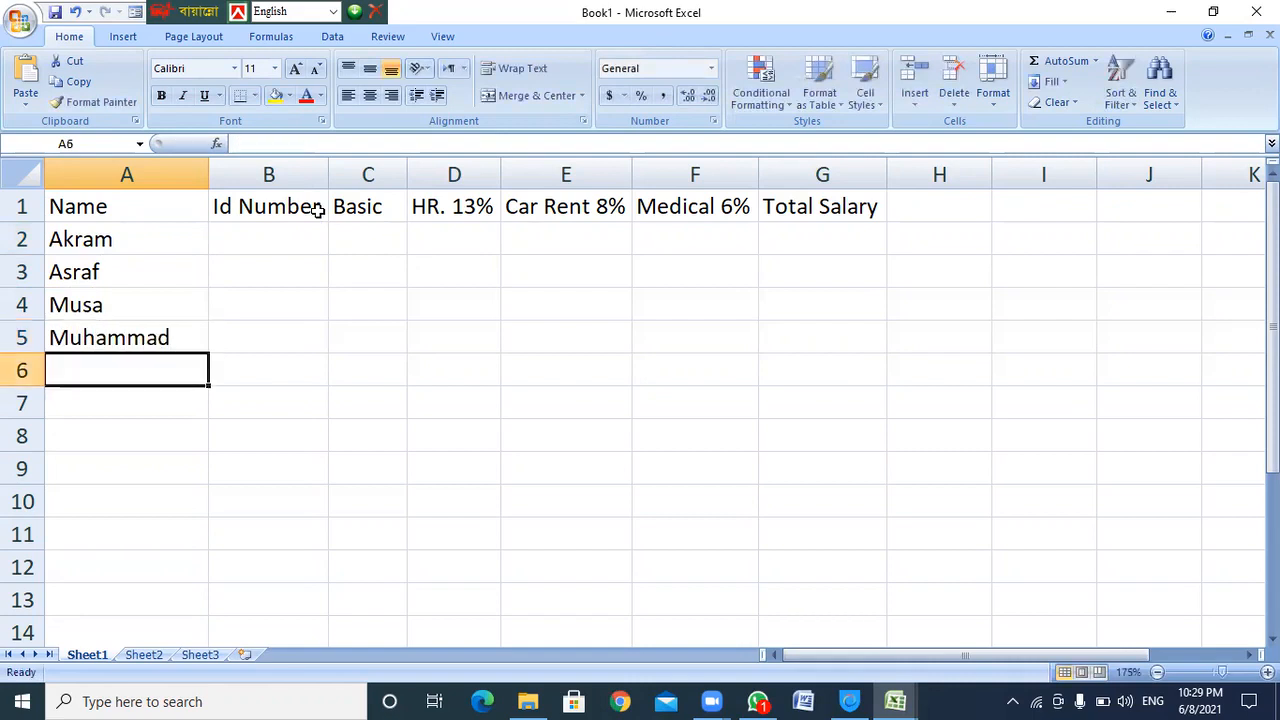
type("Kholil")
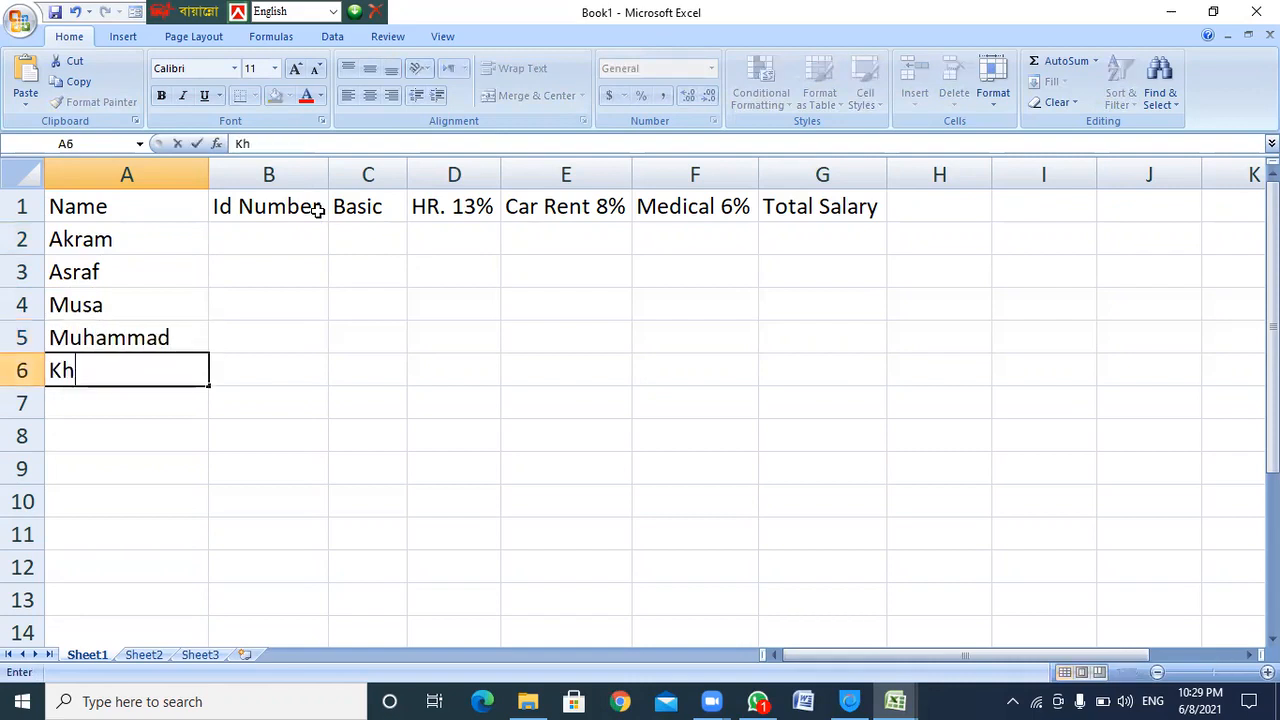
key("Return")
type("Musa")
key("Return")
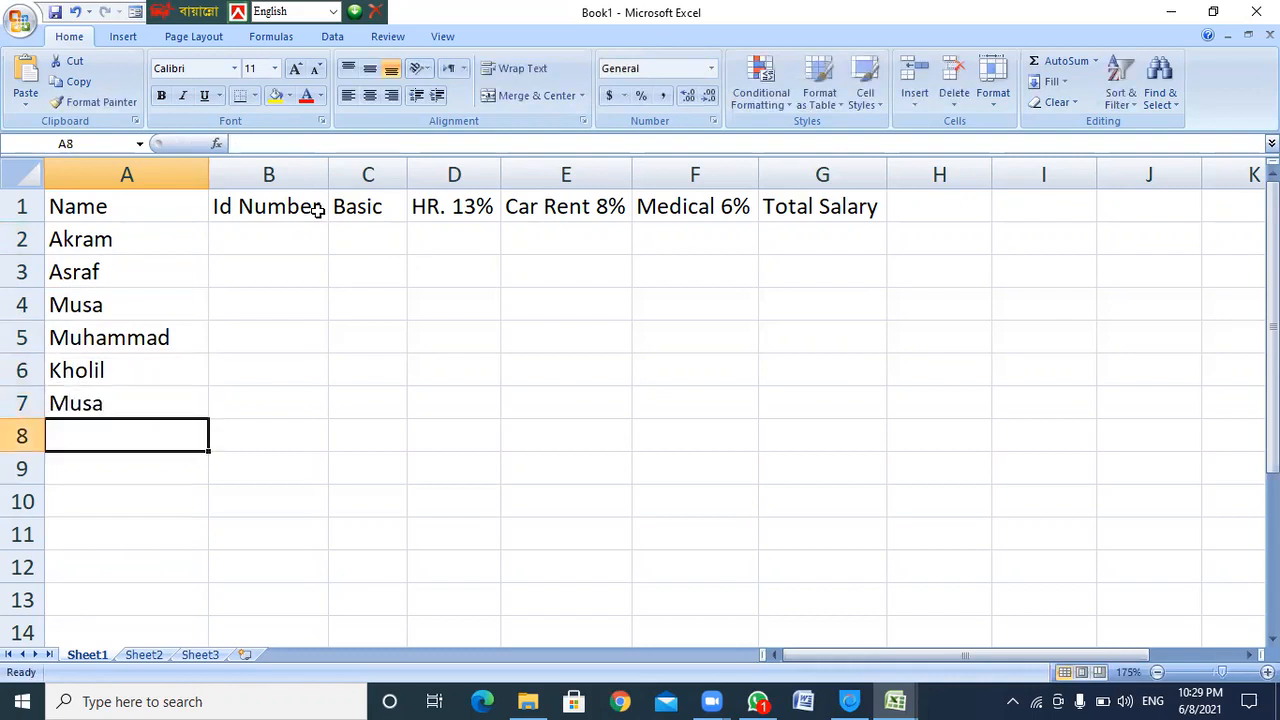
type("Jafor")
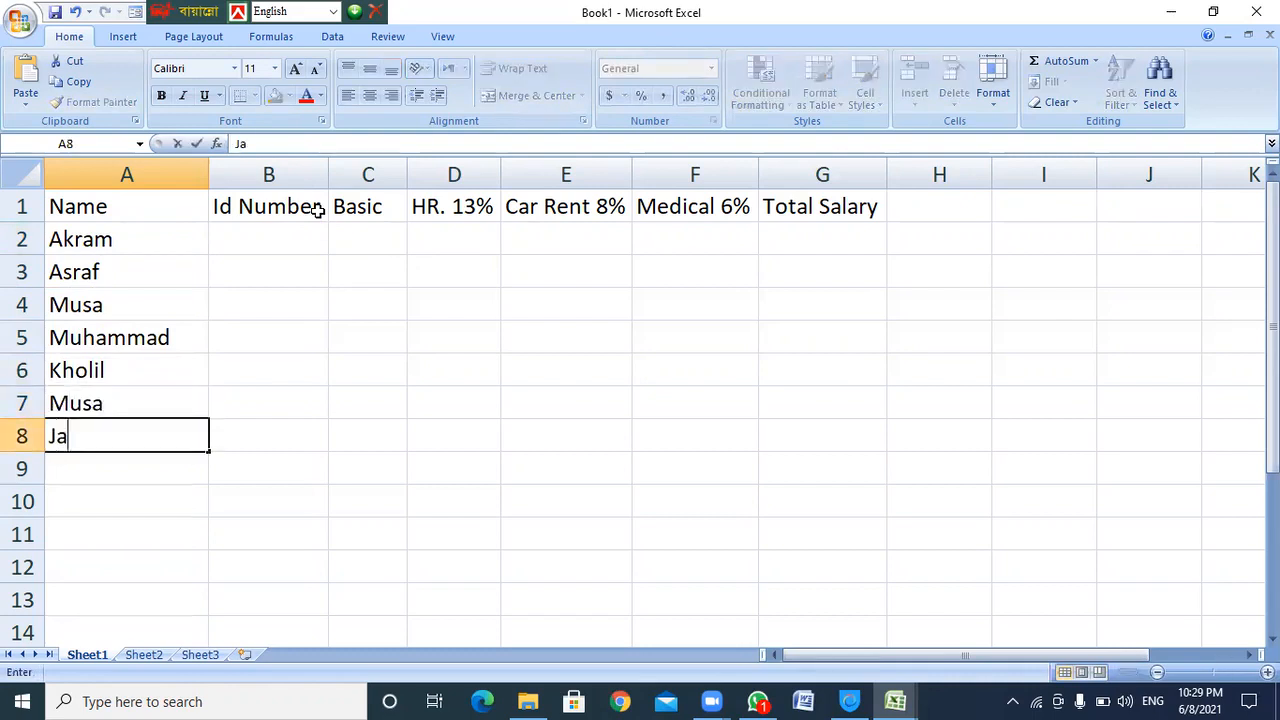
key("Return")
type("Jabbar")
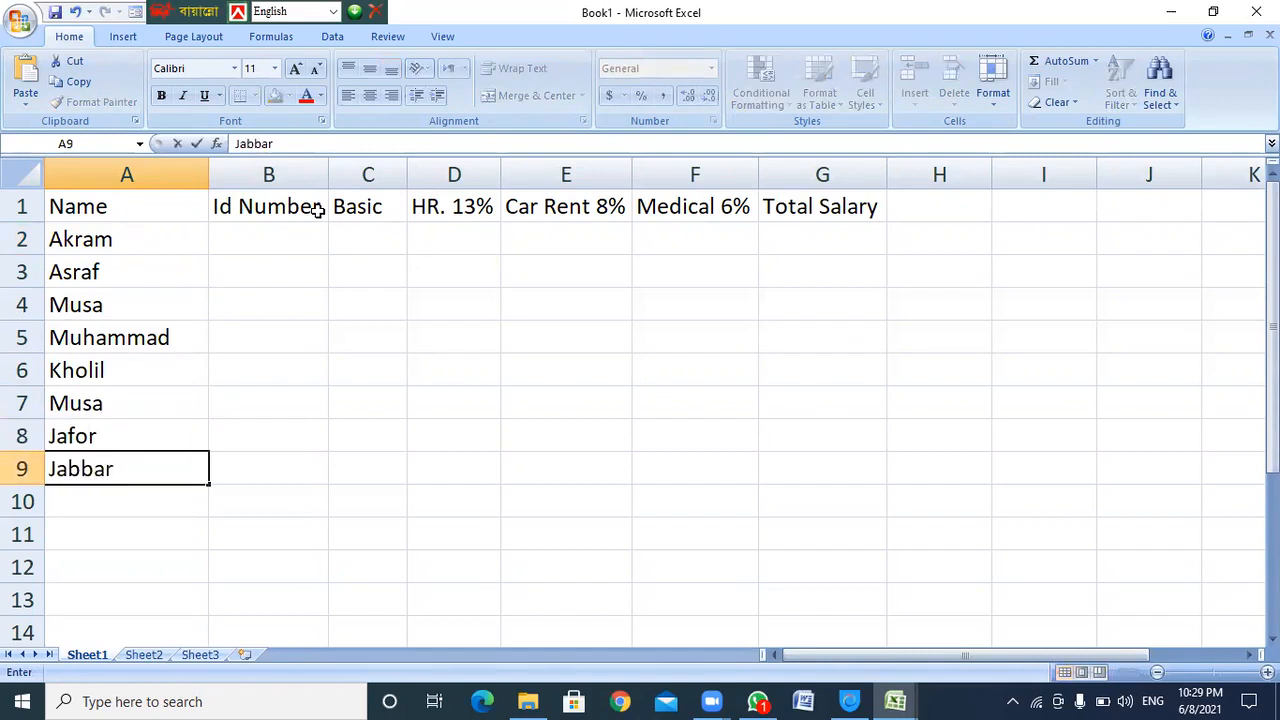
key("Return")
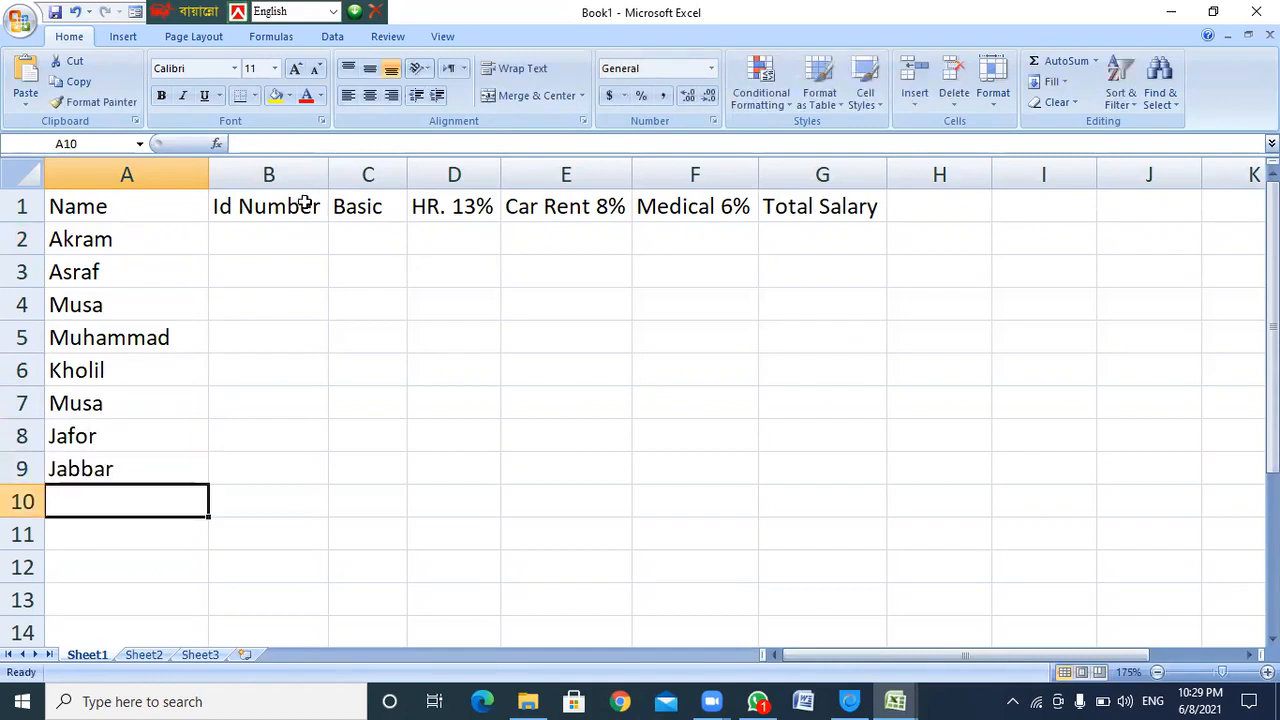
Enter the Id Numbers in B2–B8, ending with 1200, 1203 and 1205
left_click(250, 240)
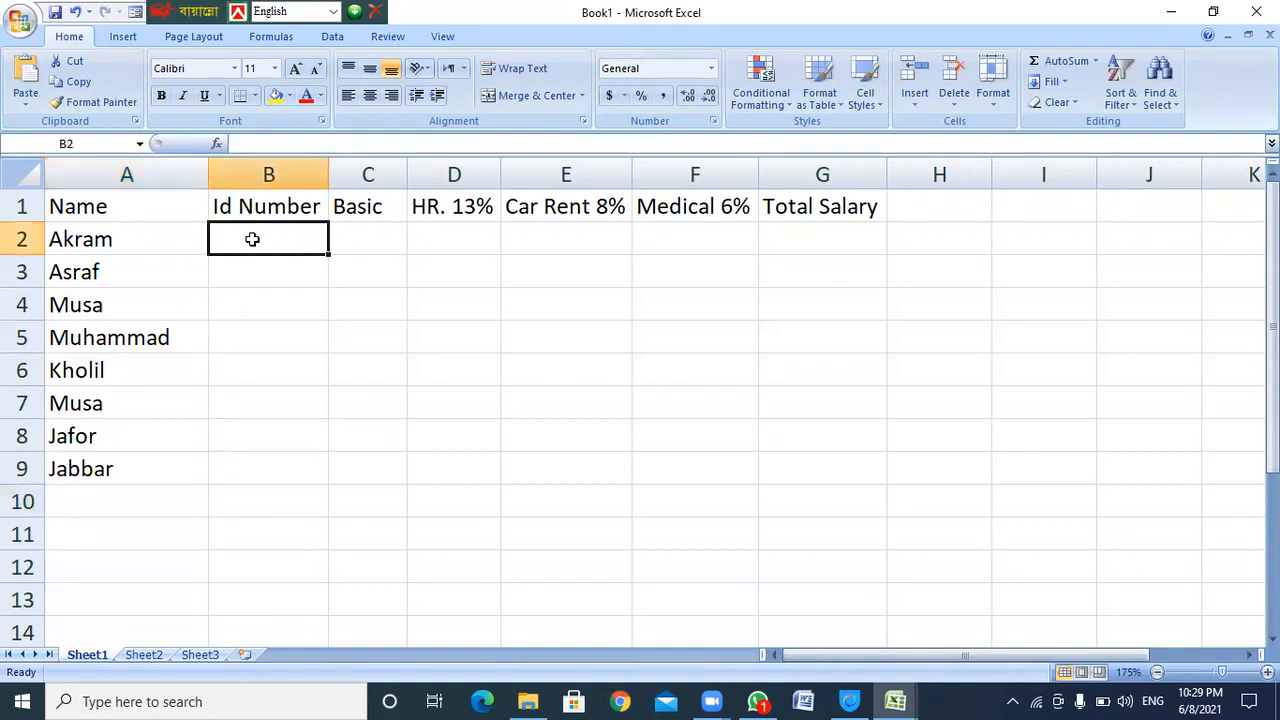
type("12002")
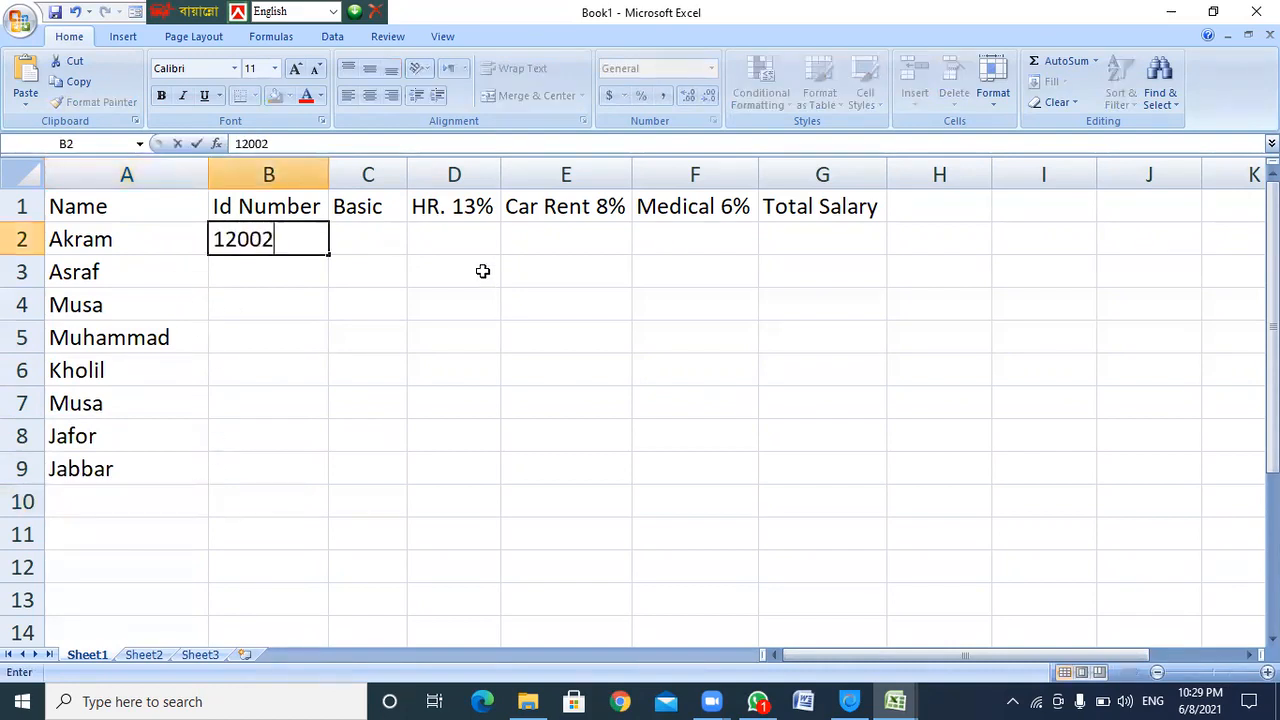
key("Return")
type("120012")
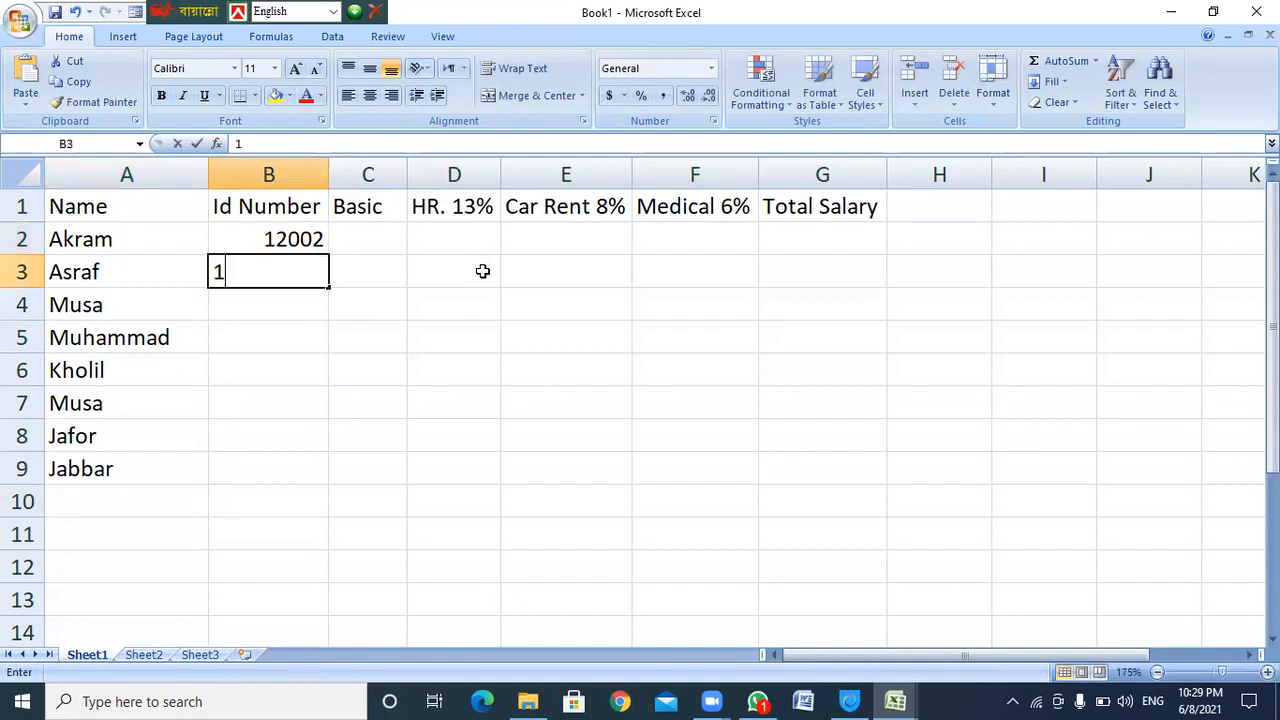
key("Return")
type("10400")
key("Return")
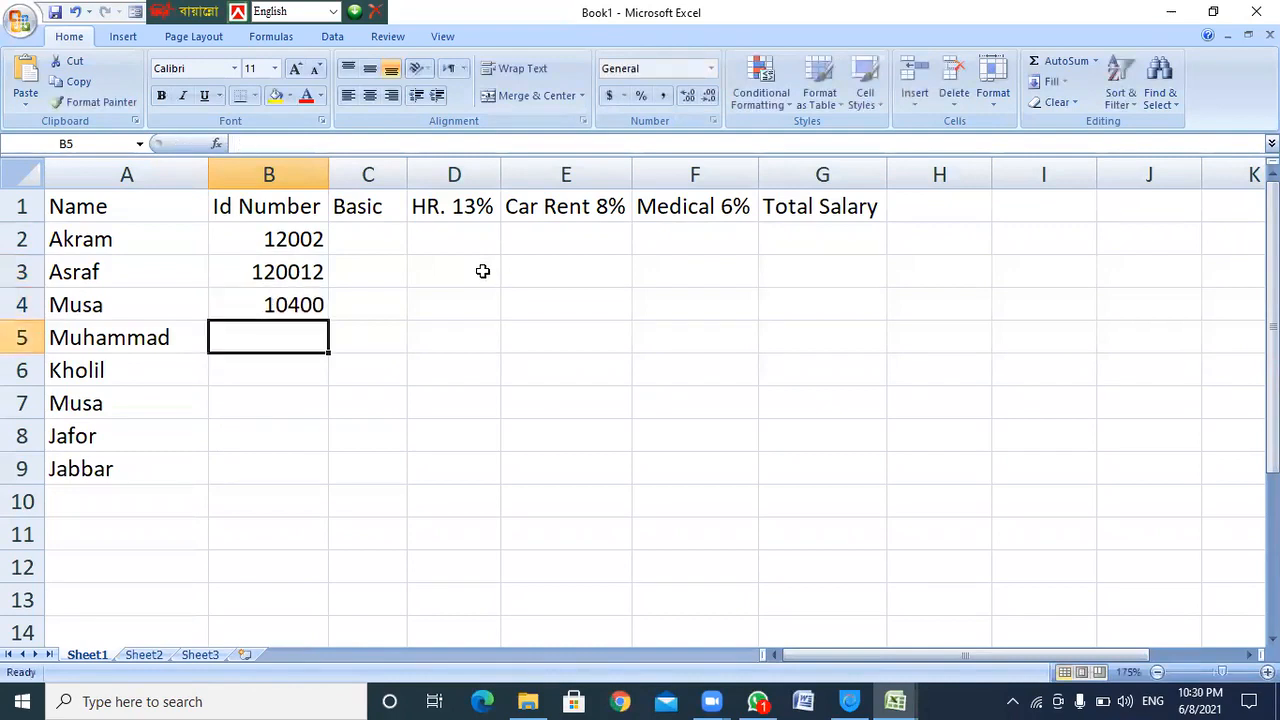
type("15800")
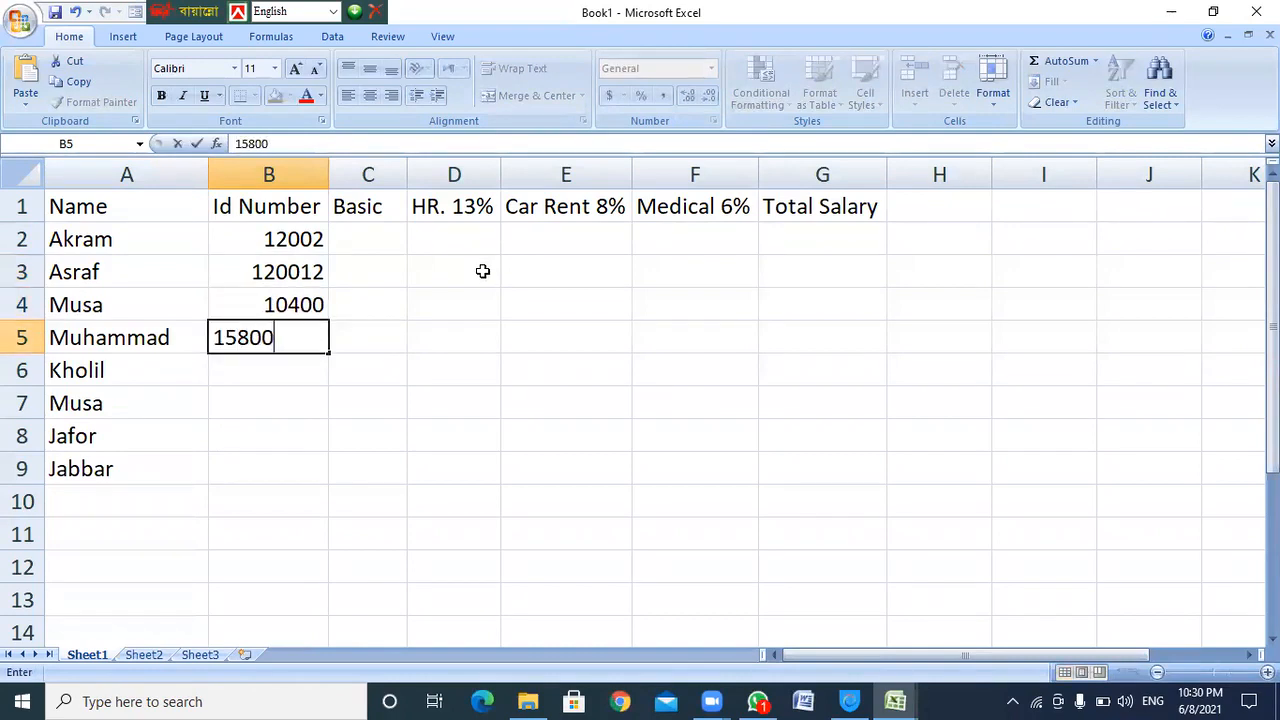
key("Return")
type("1200")
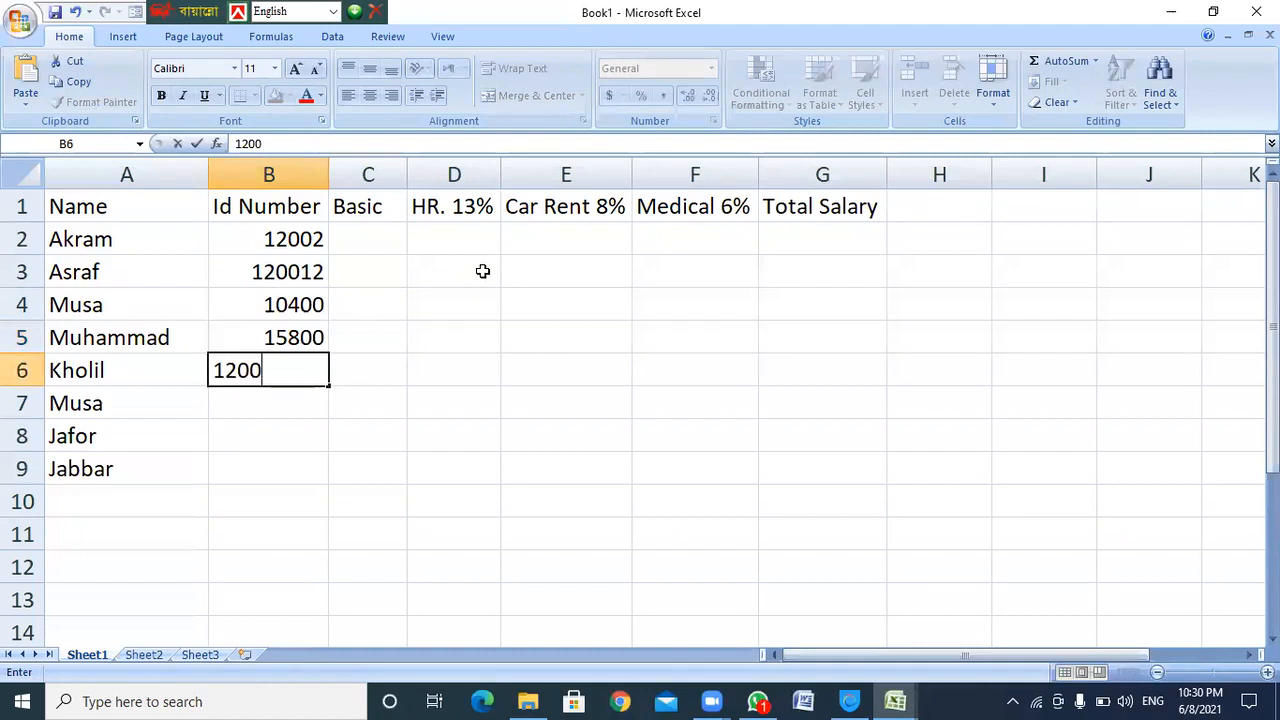
key("Return")
type("1203")
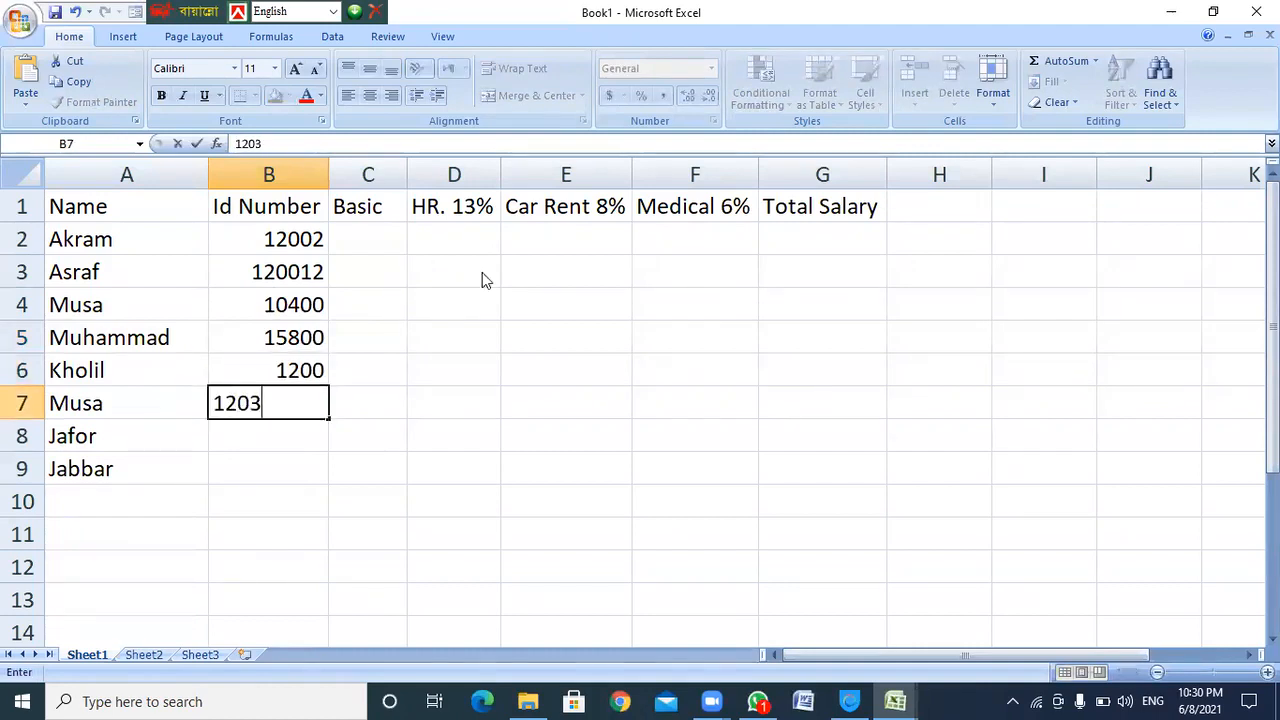
key("Return")
type("1205")
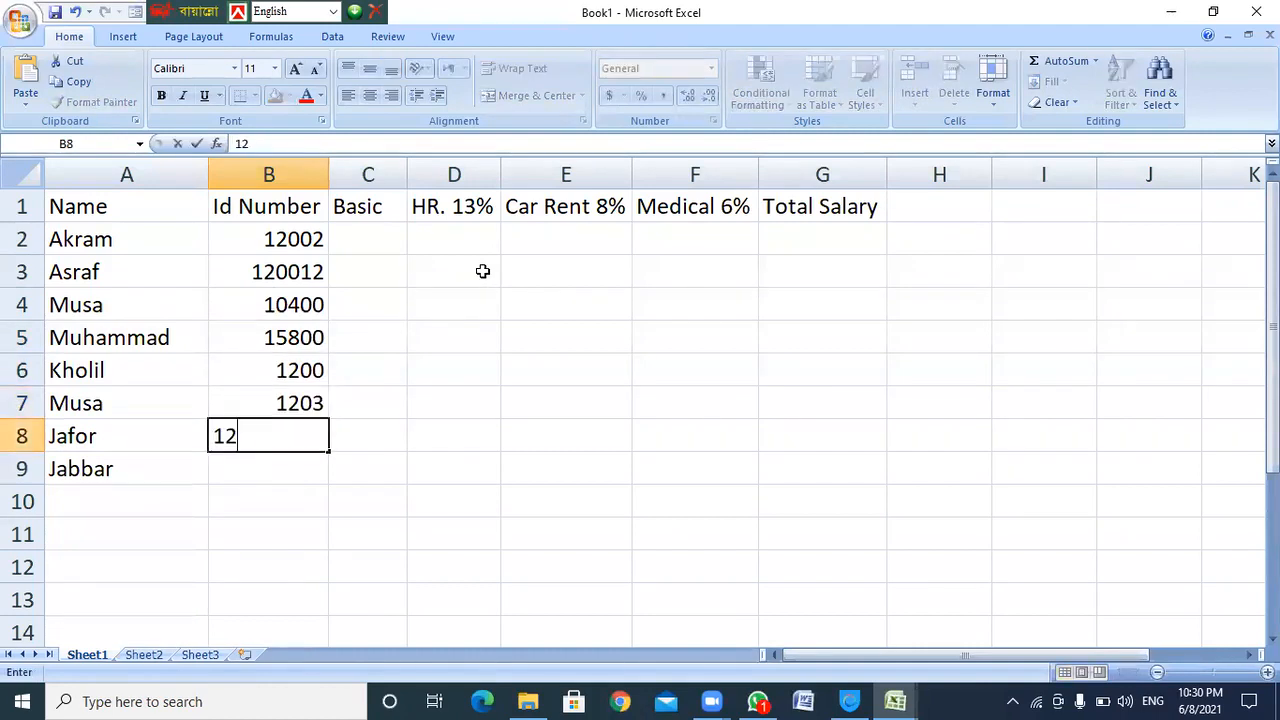
key("Return")
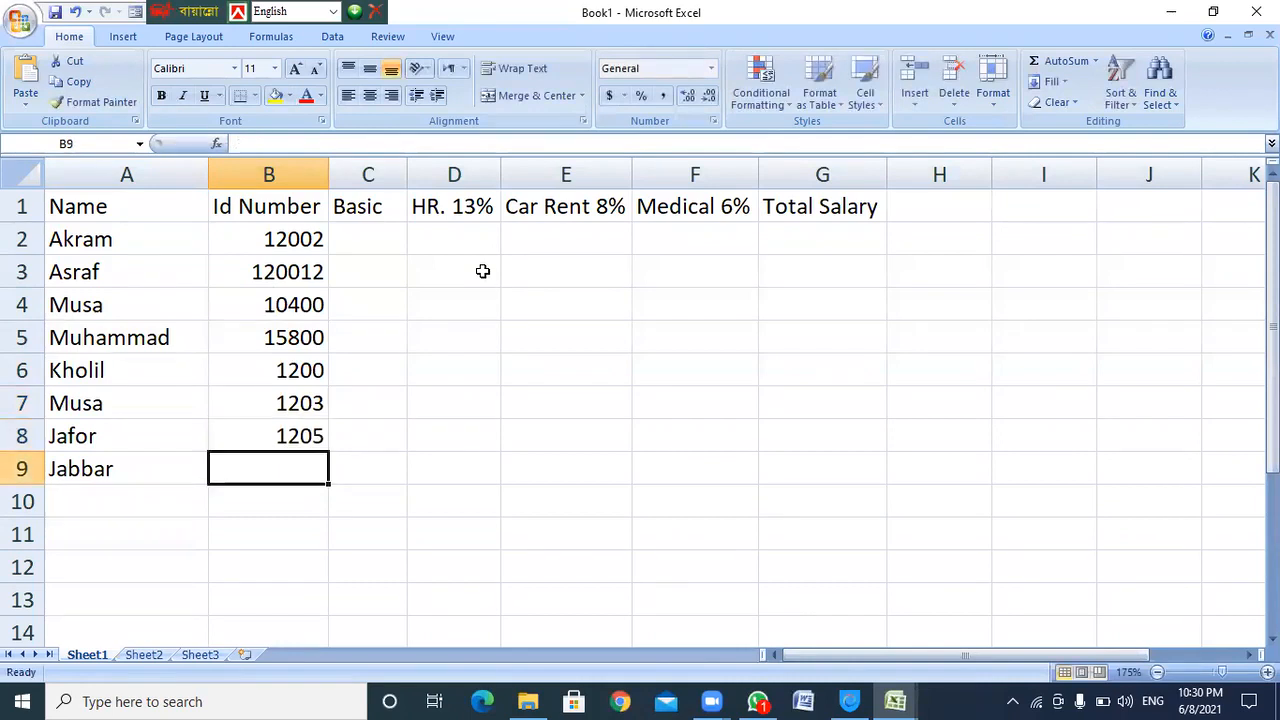
Correct the Id Numbers: B5 to 1250, B4 to 1225, B3 to 1820, B2 to 1822
key("Up")
key("Up")
key("Up")
key("Up")
type("1250")
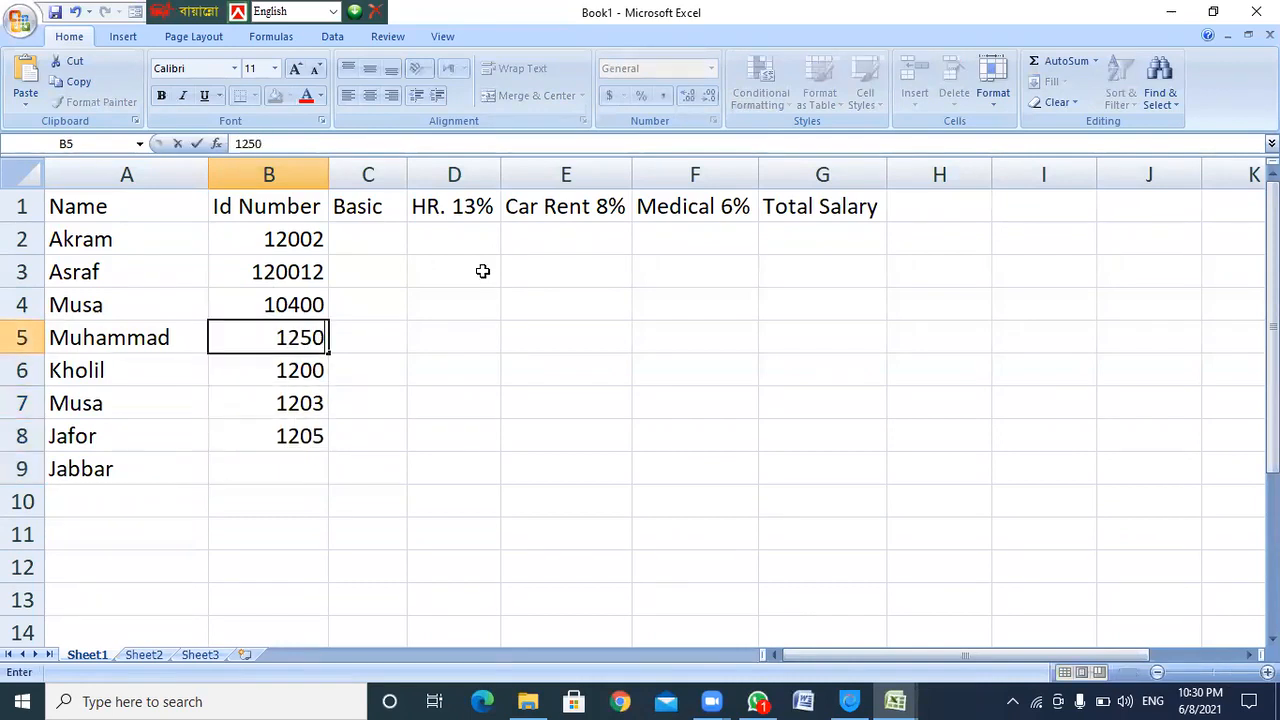
key("Up")
type("1225")
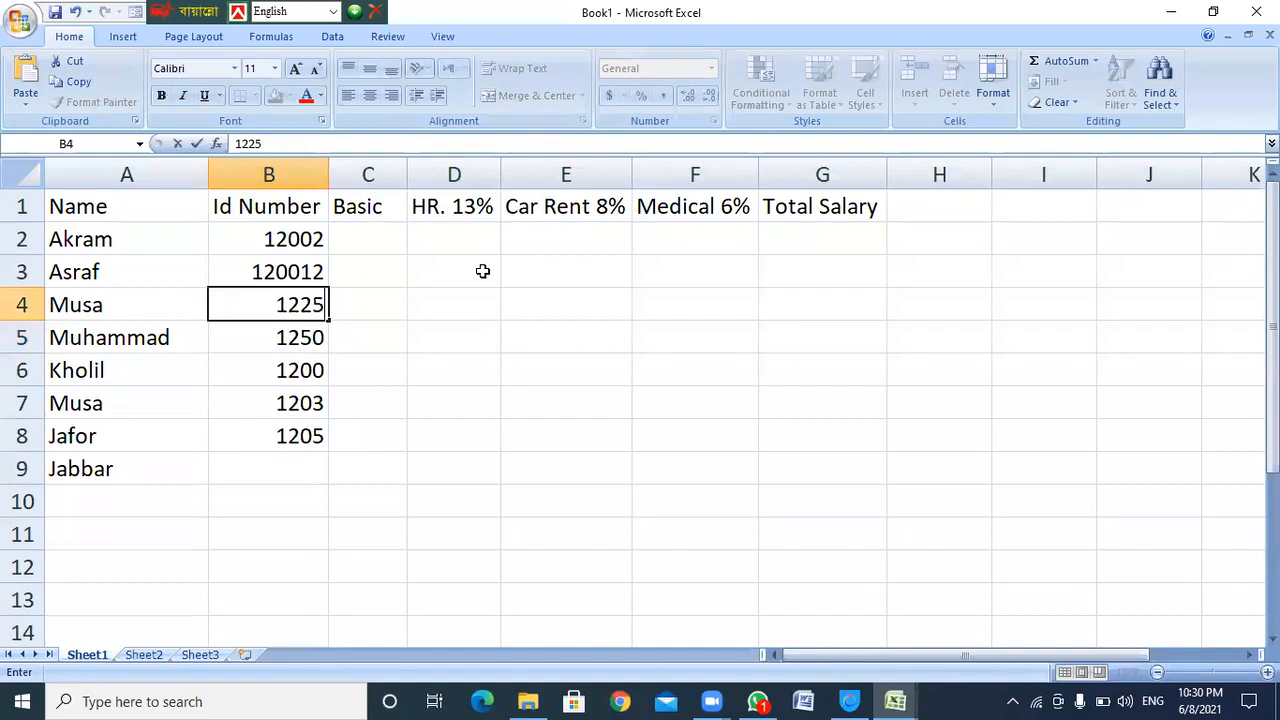
key("Up")
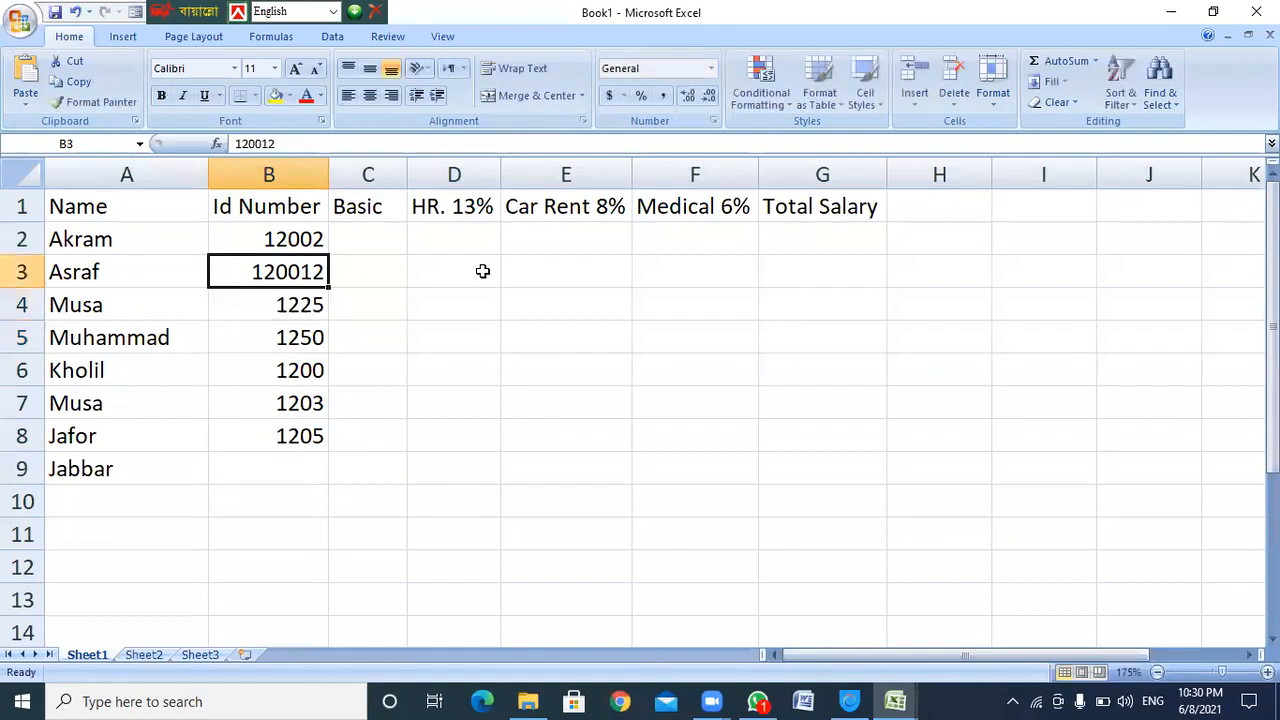
type("1820")
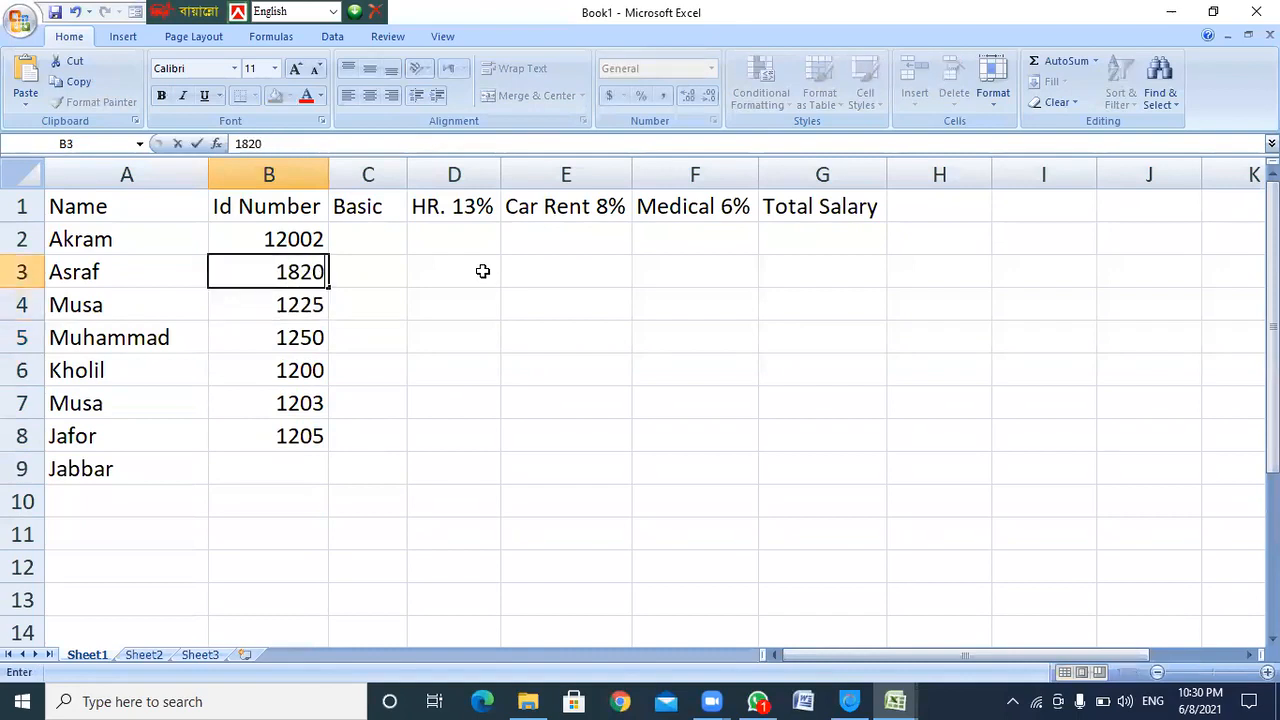
key("BackSpace")
key("BackSpace")
type("20")
key("Up")
type("1822")
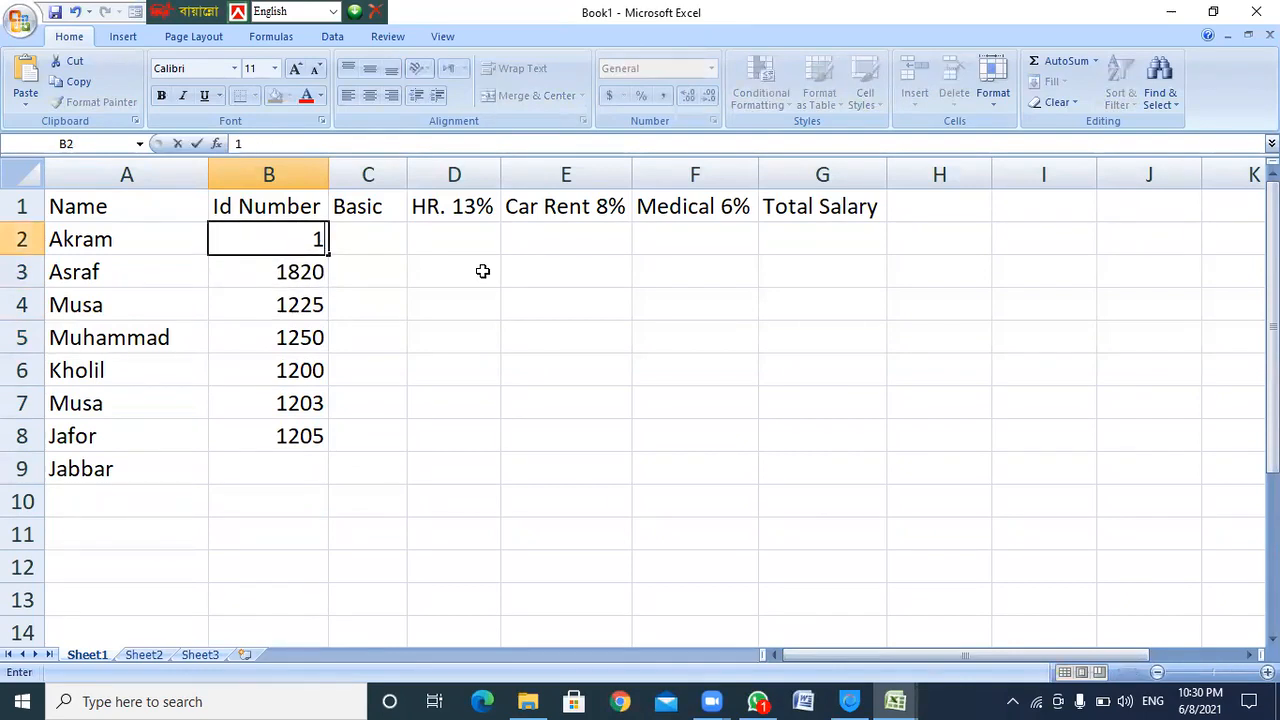
key("Return")
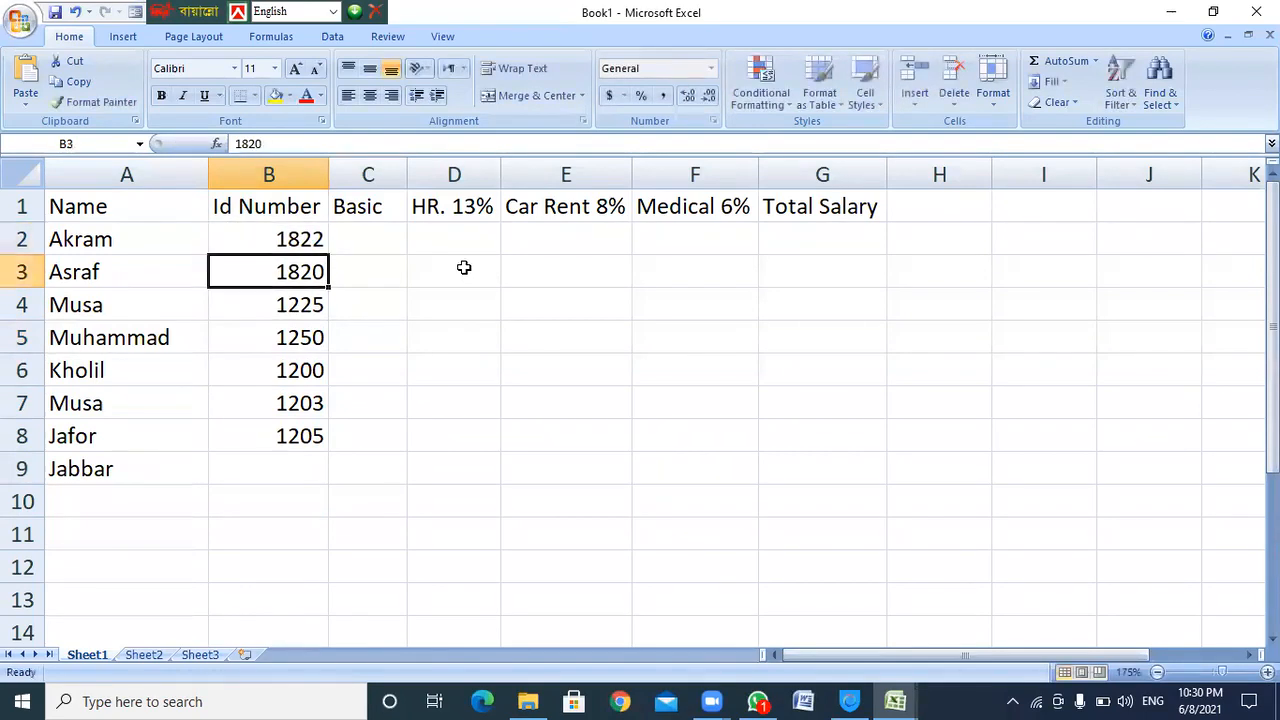
left_click(366, 240)
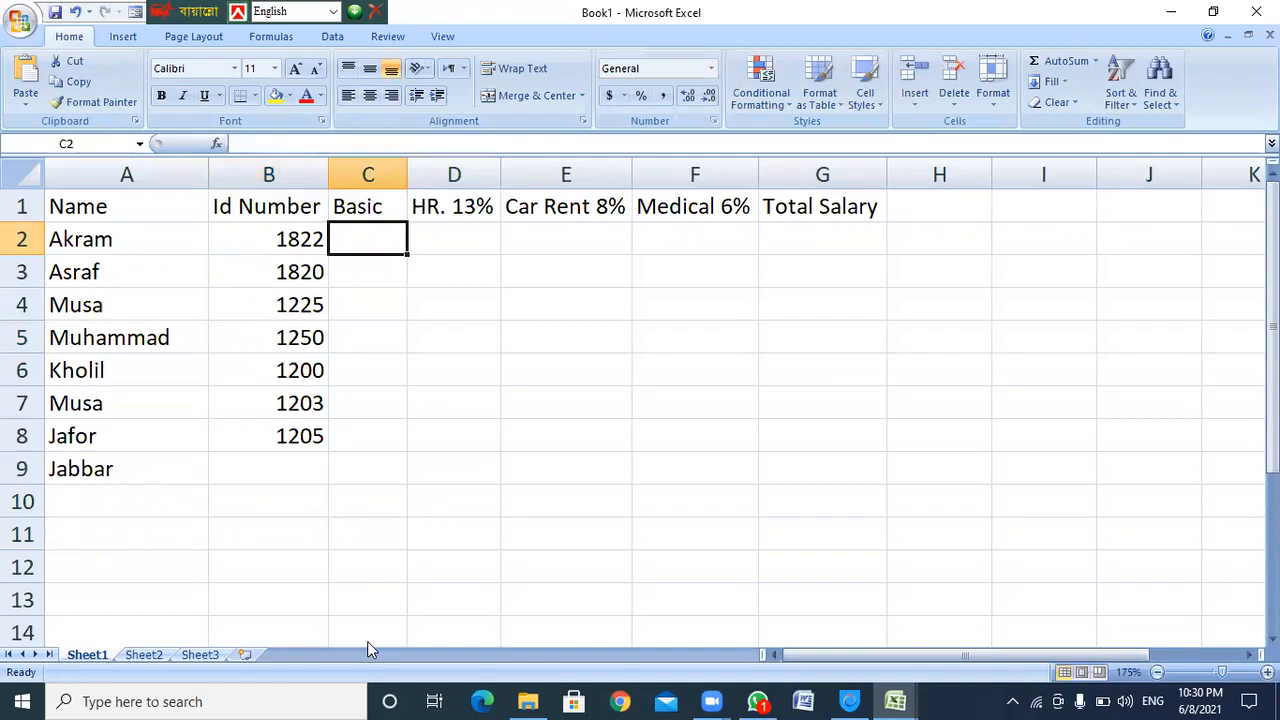
Enter Basic pay 8500, 15800, 25000, 8560, 4500, 28000 and 22000 in C2–C8
left_click(565, 370)
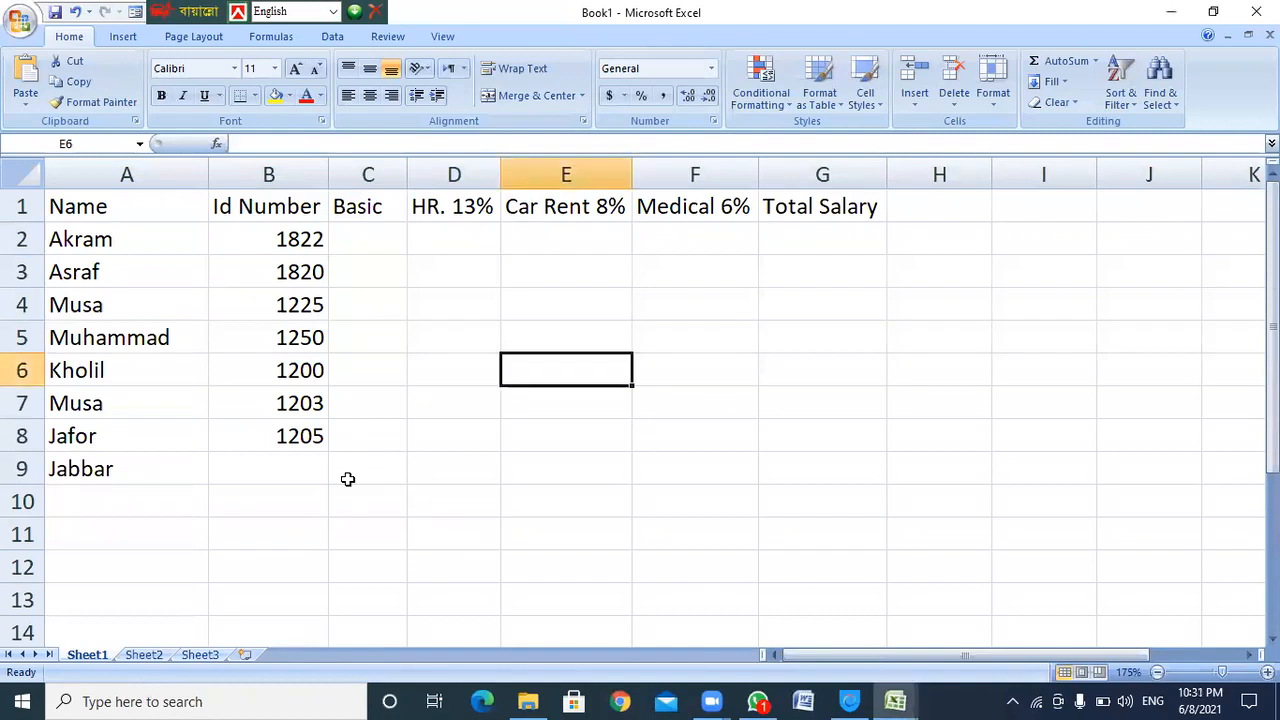
left_click(355, 236)
type("8500")
key("Return")
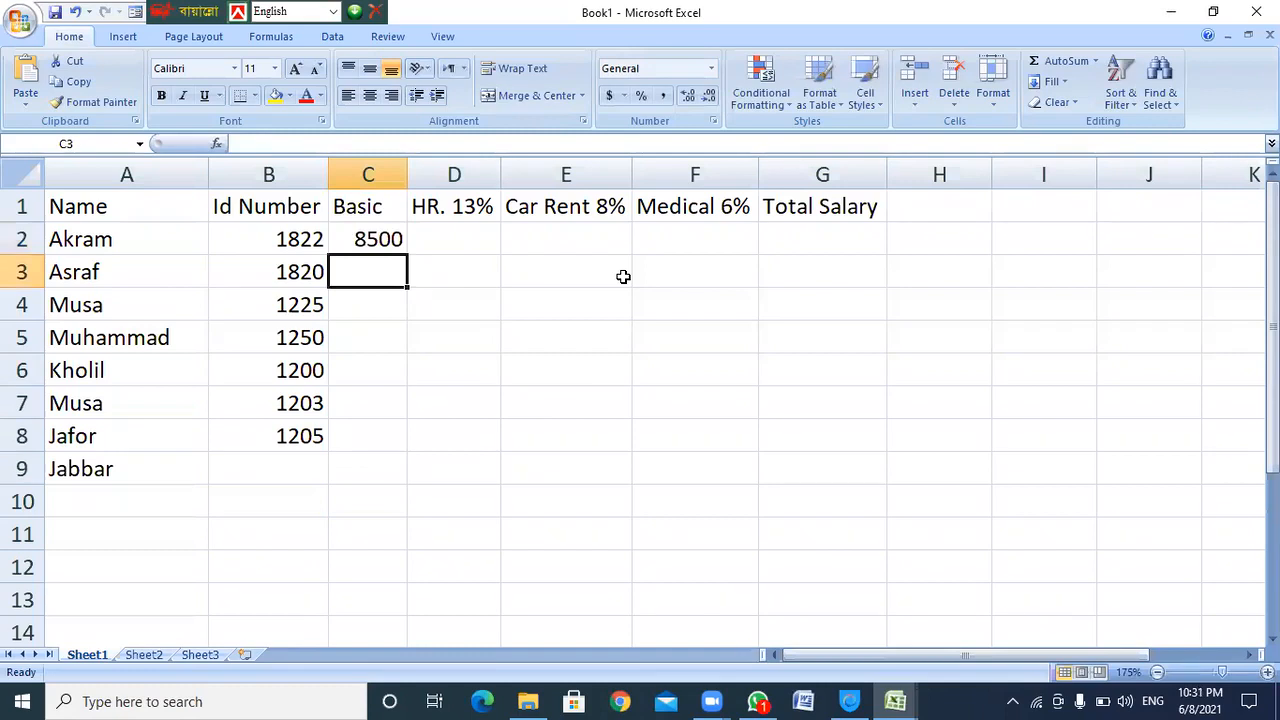
type("15800")
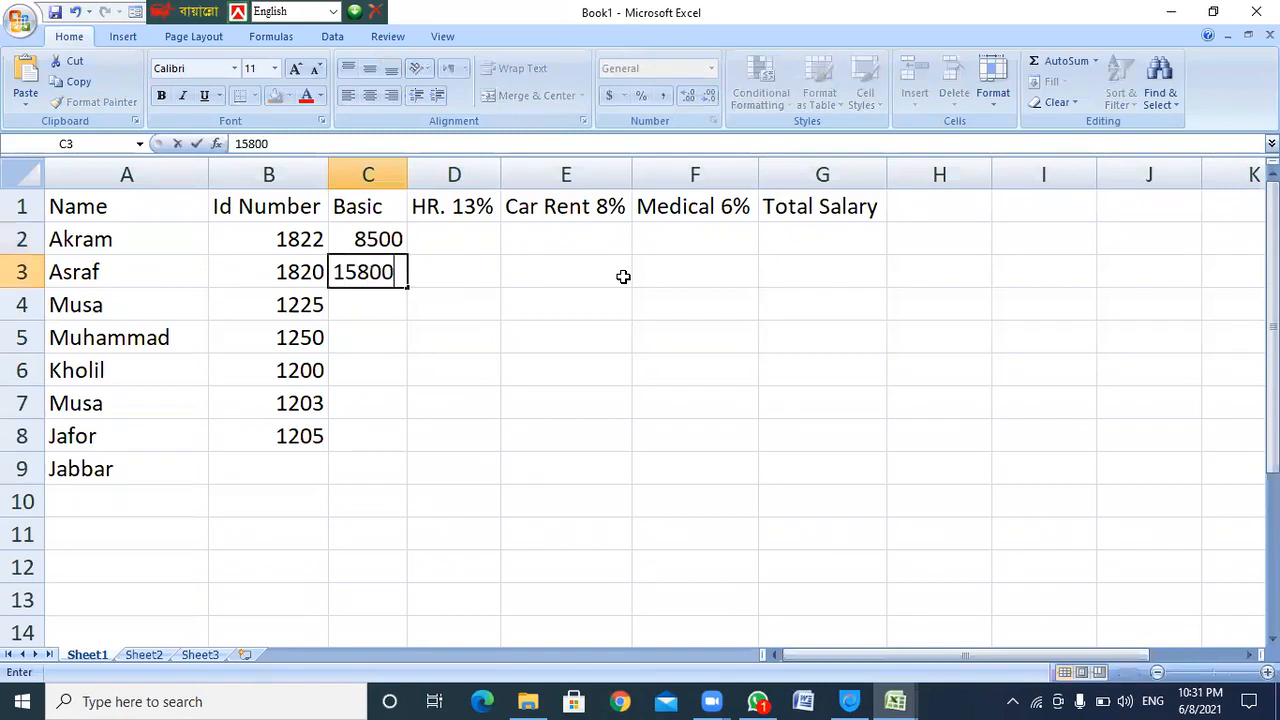
key("Return")
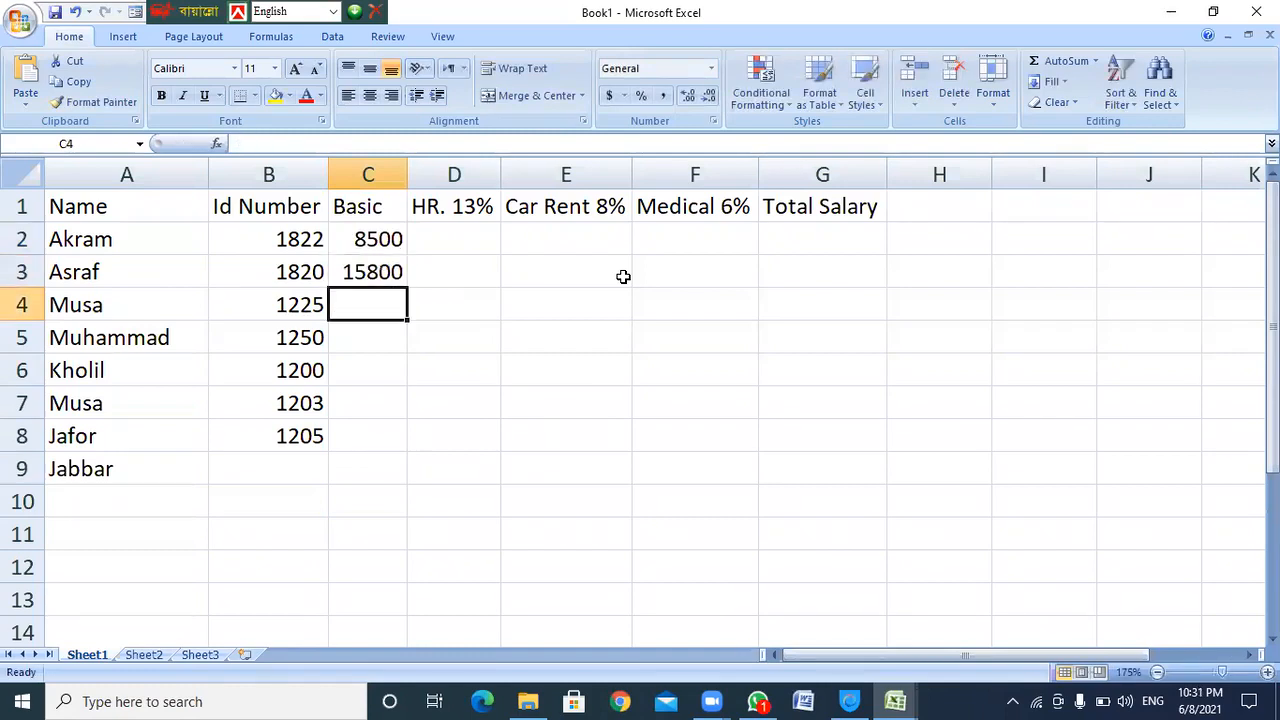
type("25000")
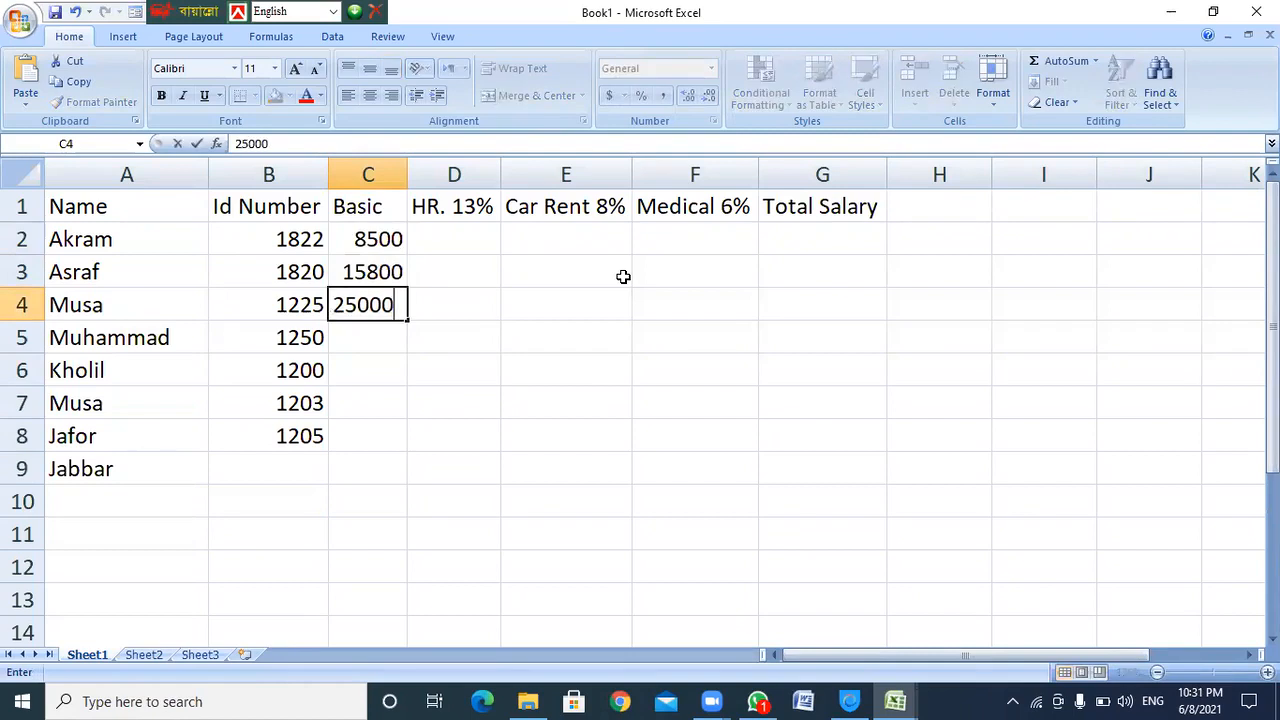
key("Return")
type("8500")
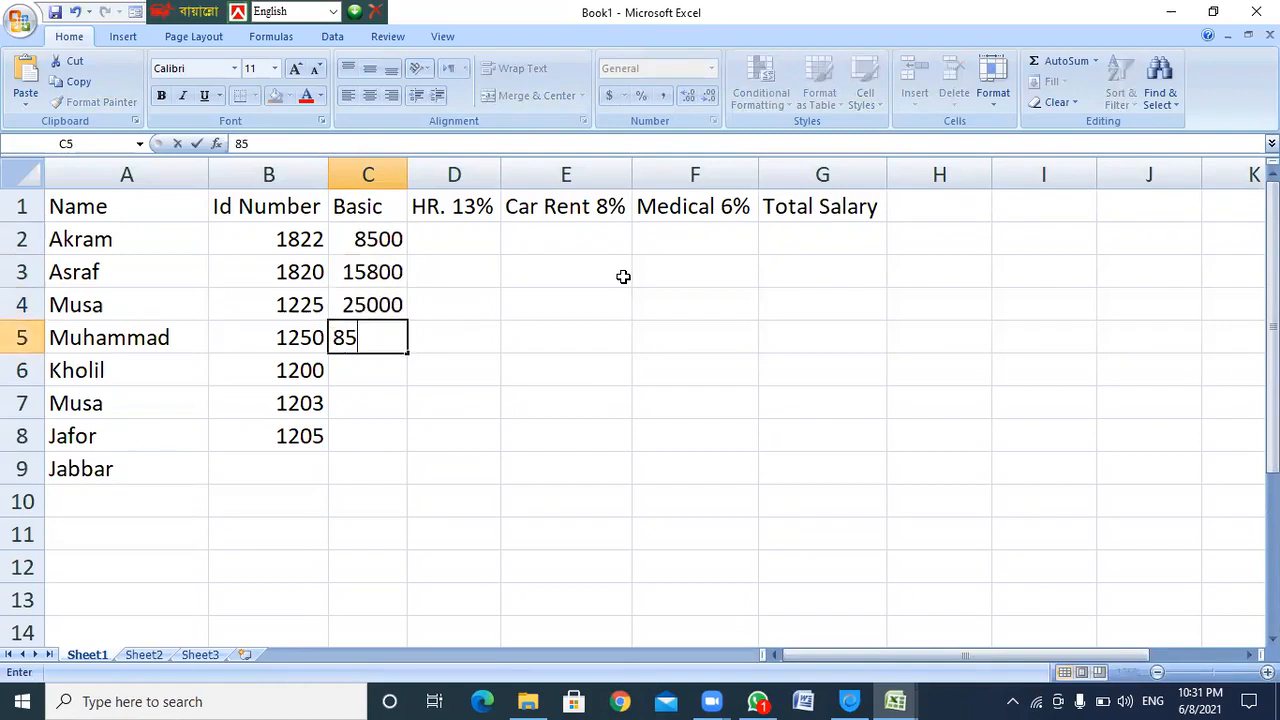
key("BackSpace")
key("BackSpace")
type("60")
key("Return")
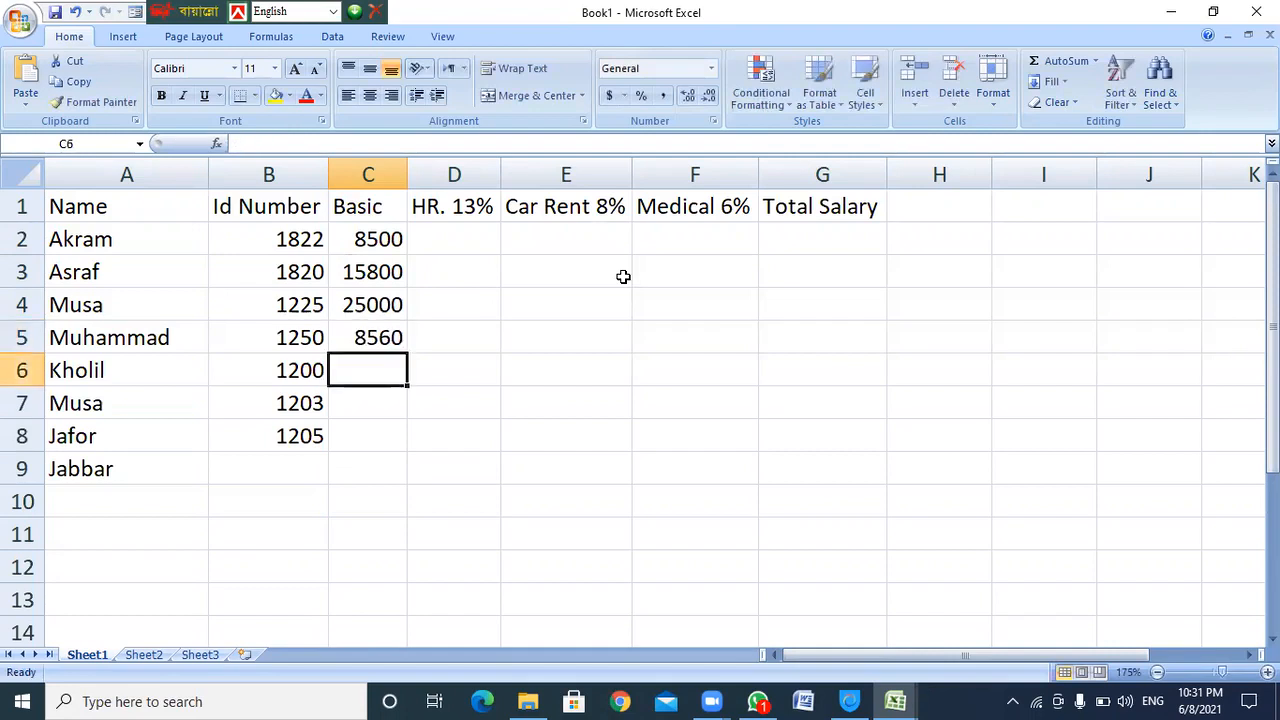
type("4500")
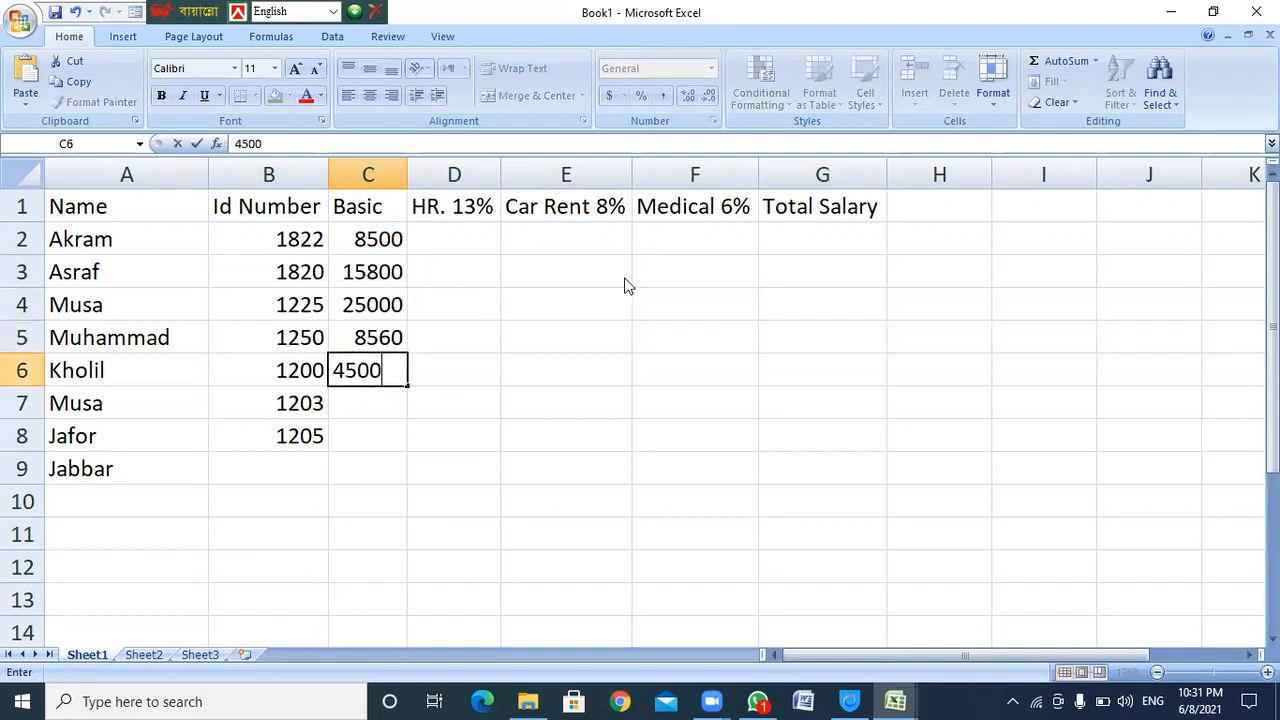
key("Return")
type("28000")
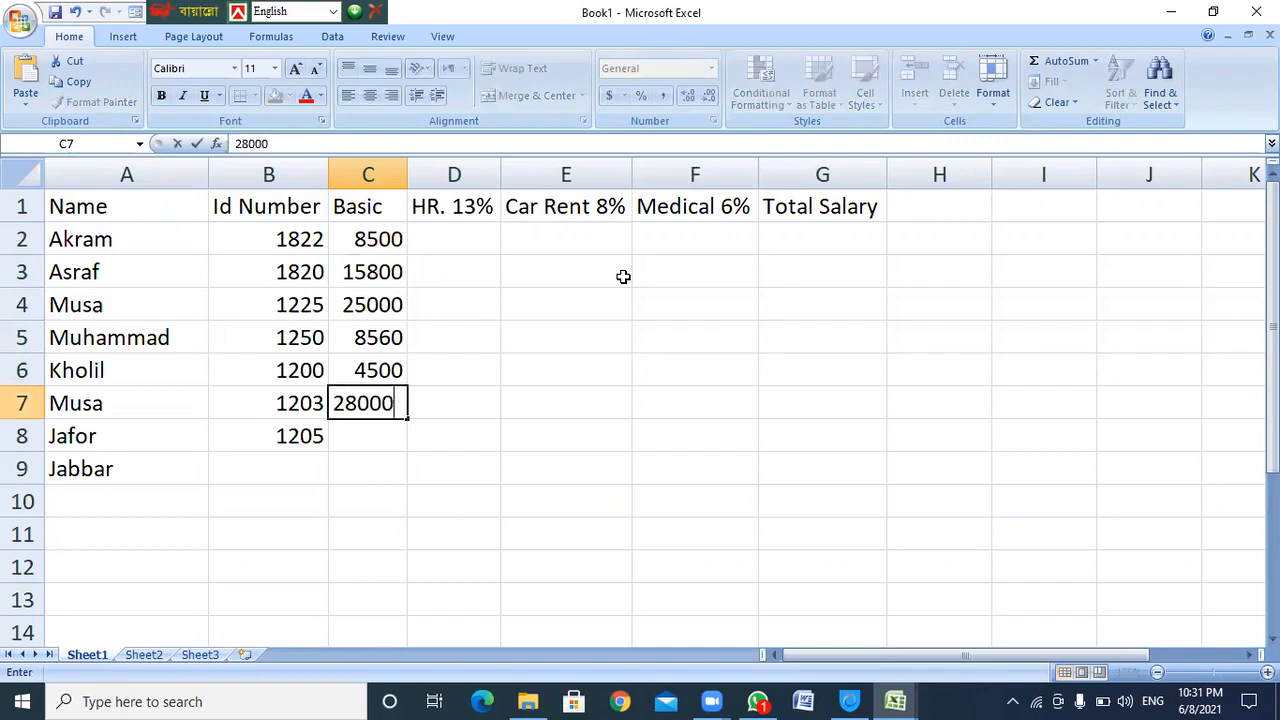
key("Return")
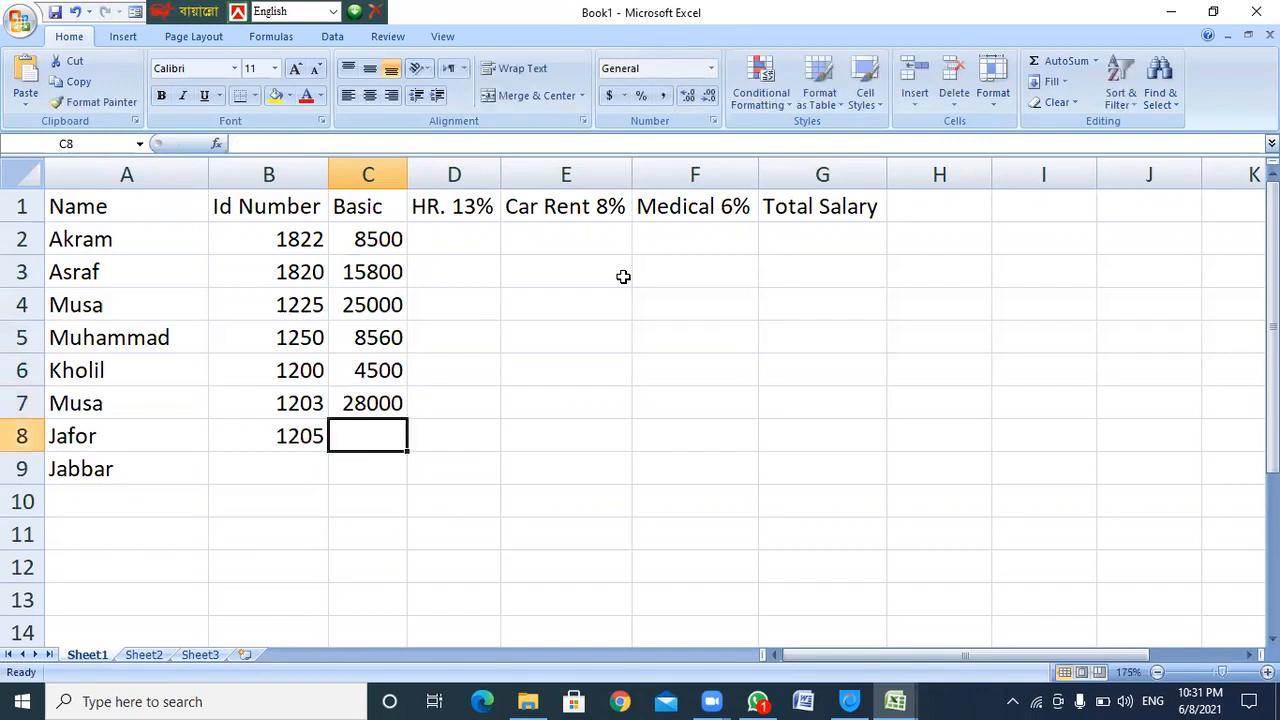
type("22000")
key("Return")
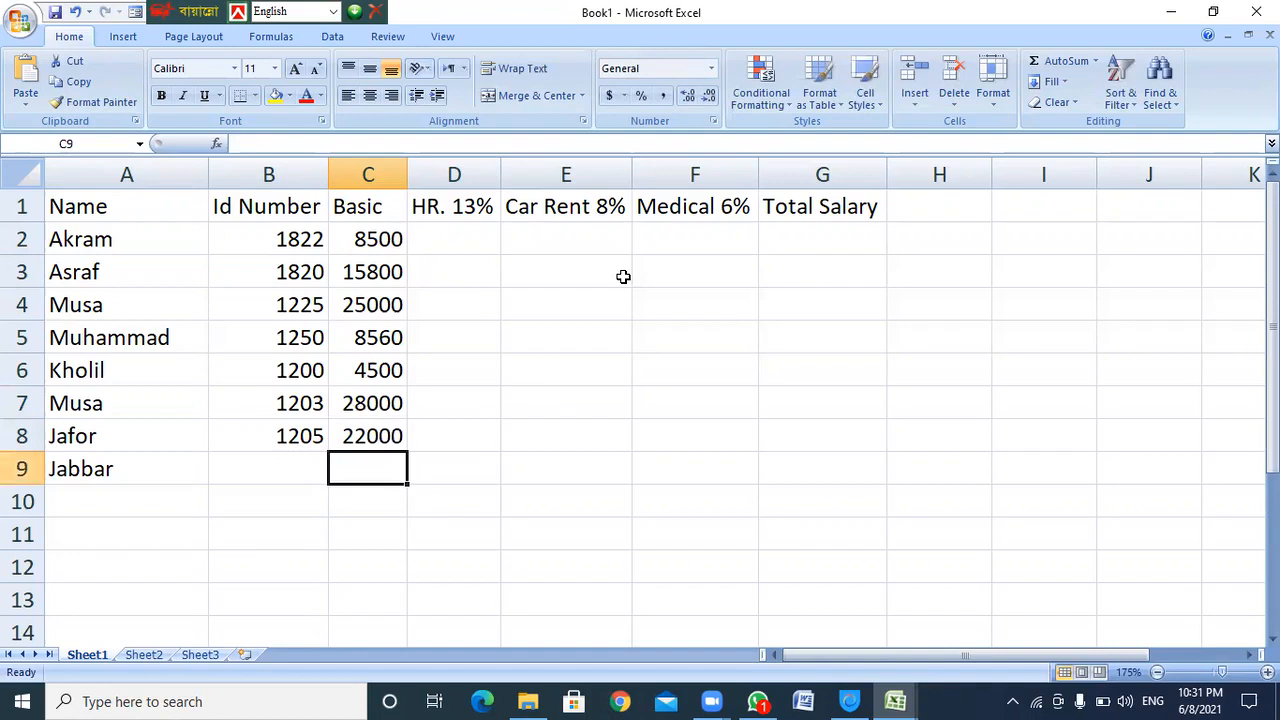
Set B9's Id Number to 1204 and C9's Basic pay to 18200
left_click(450, 236)
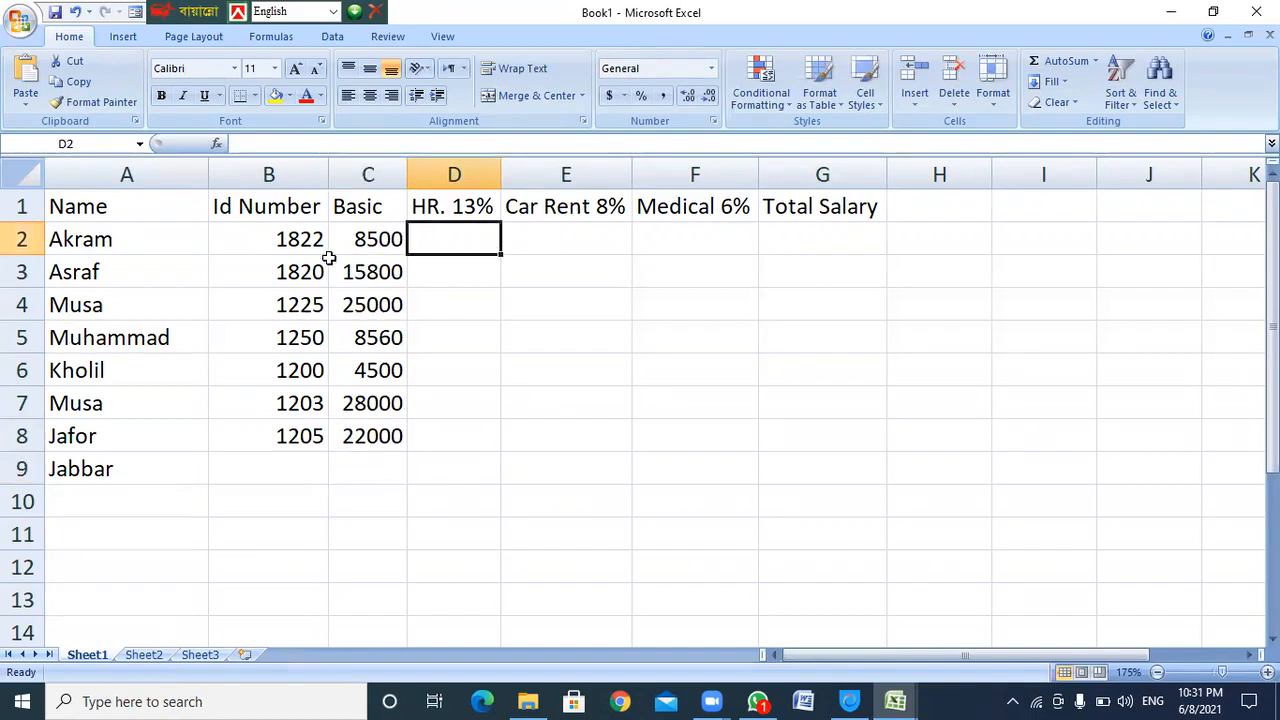
left_click_drag(75, 208, 357, 437)
left_click(285, 462)
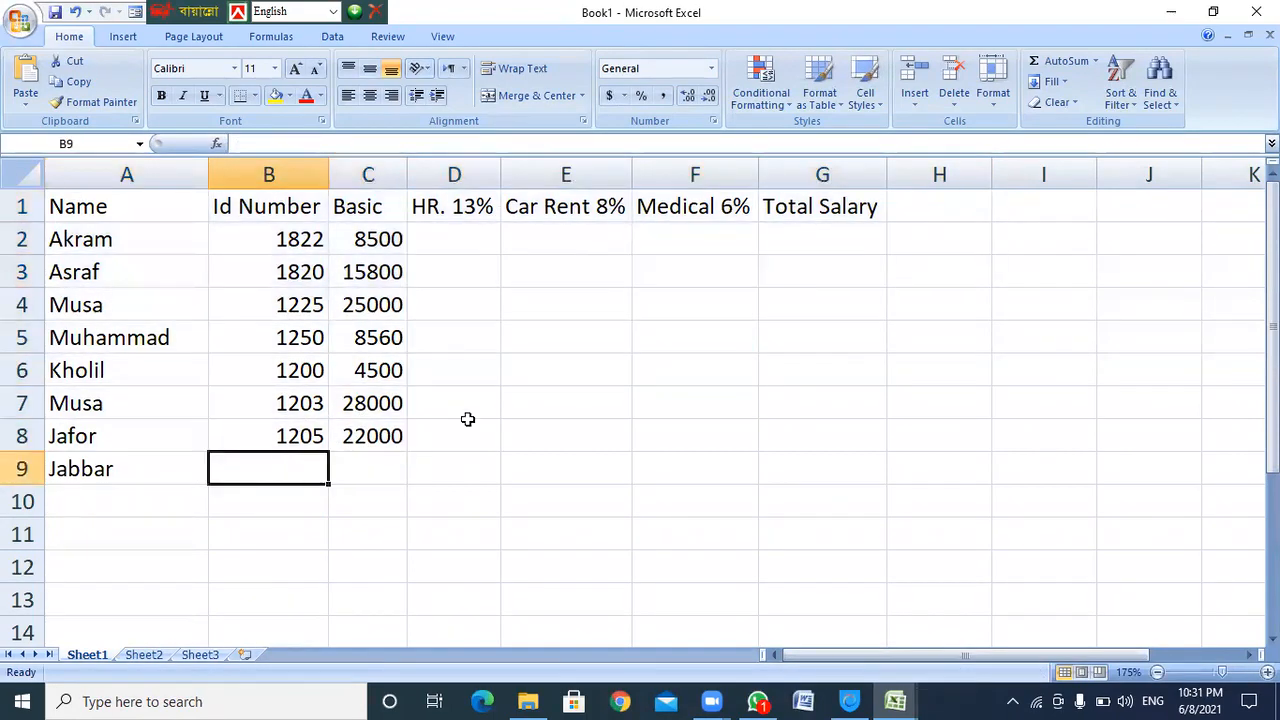
type("1203")
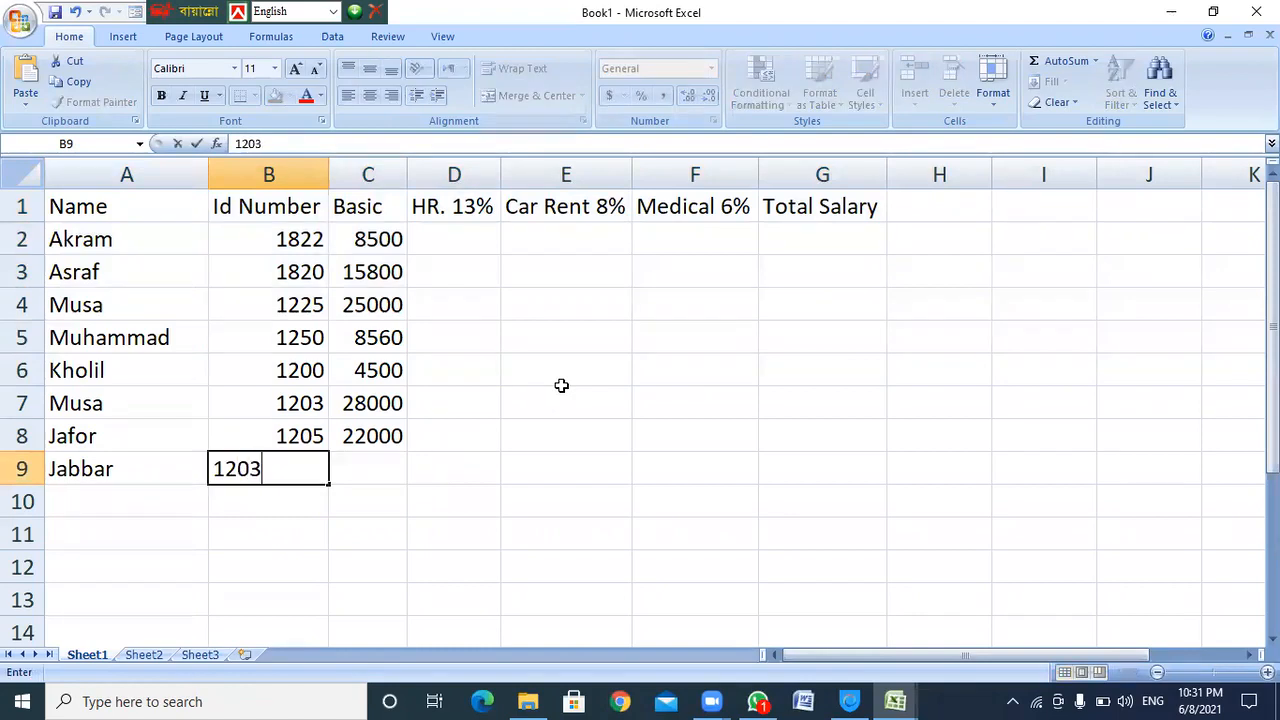
key("BackSpace")
type("4")
key("Return")
key("Up")
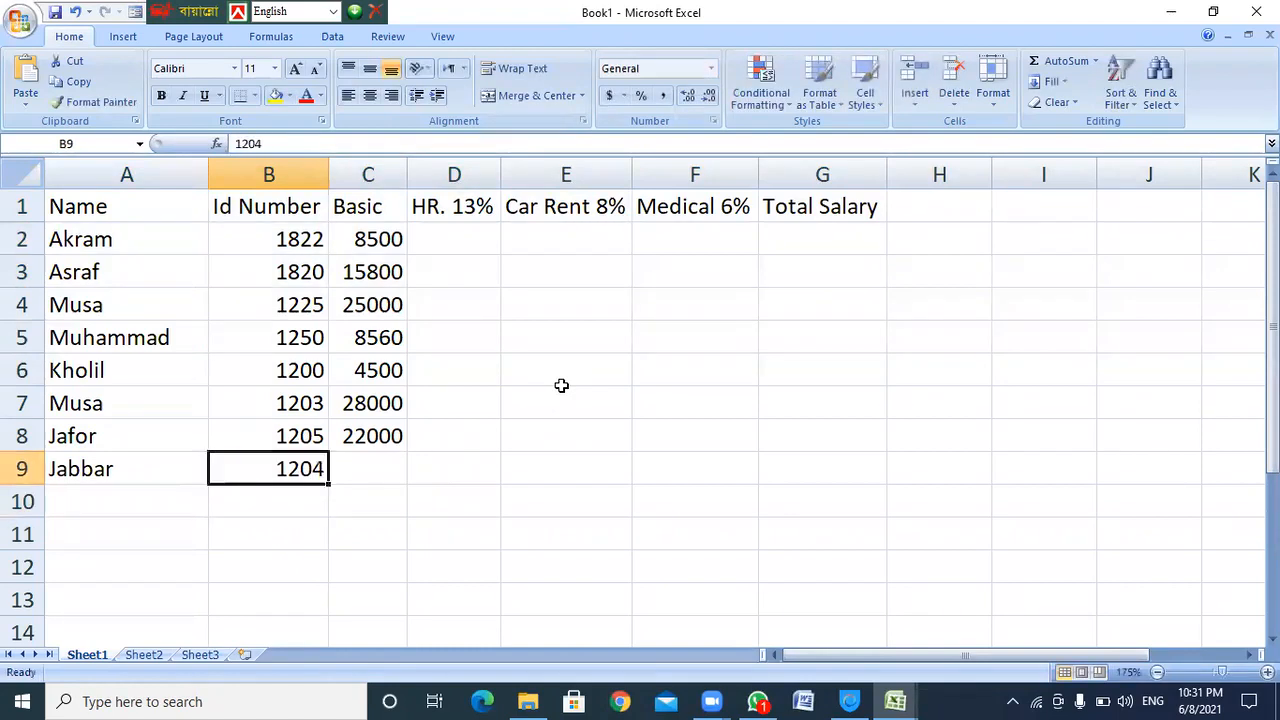
key("Right")
type("18200")
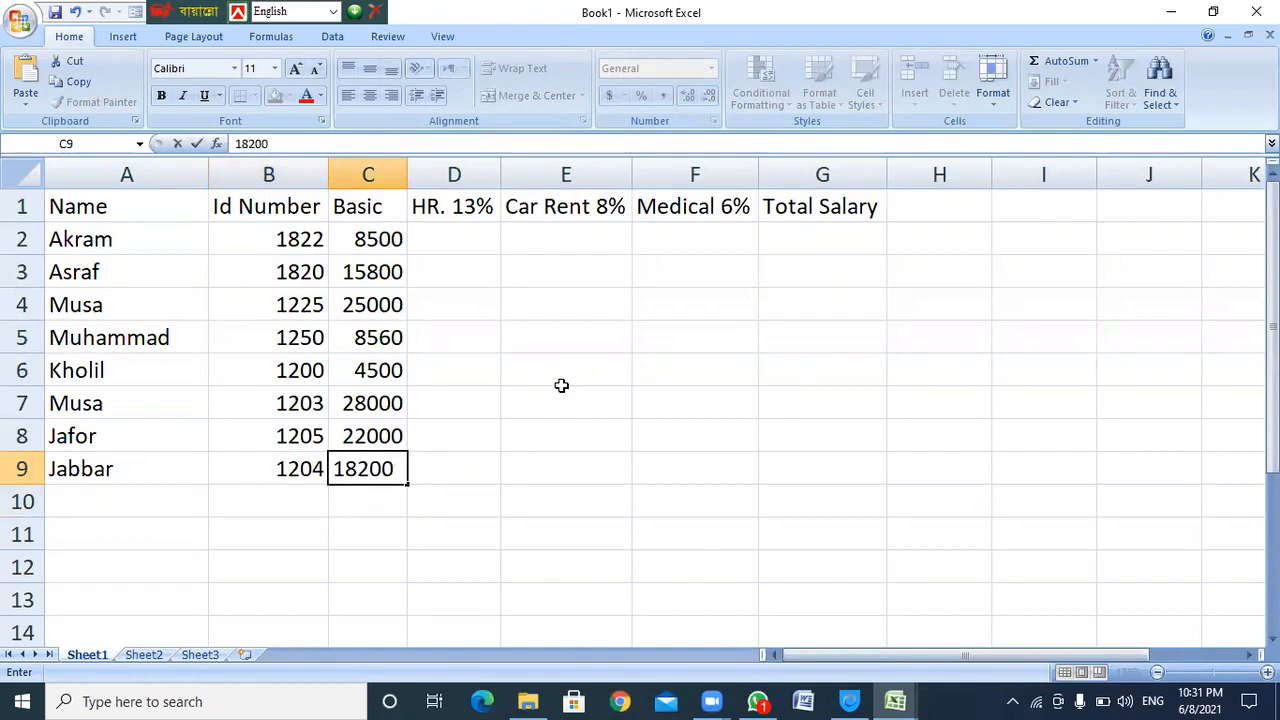
key("Return")
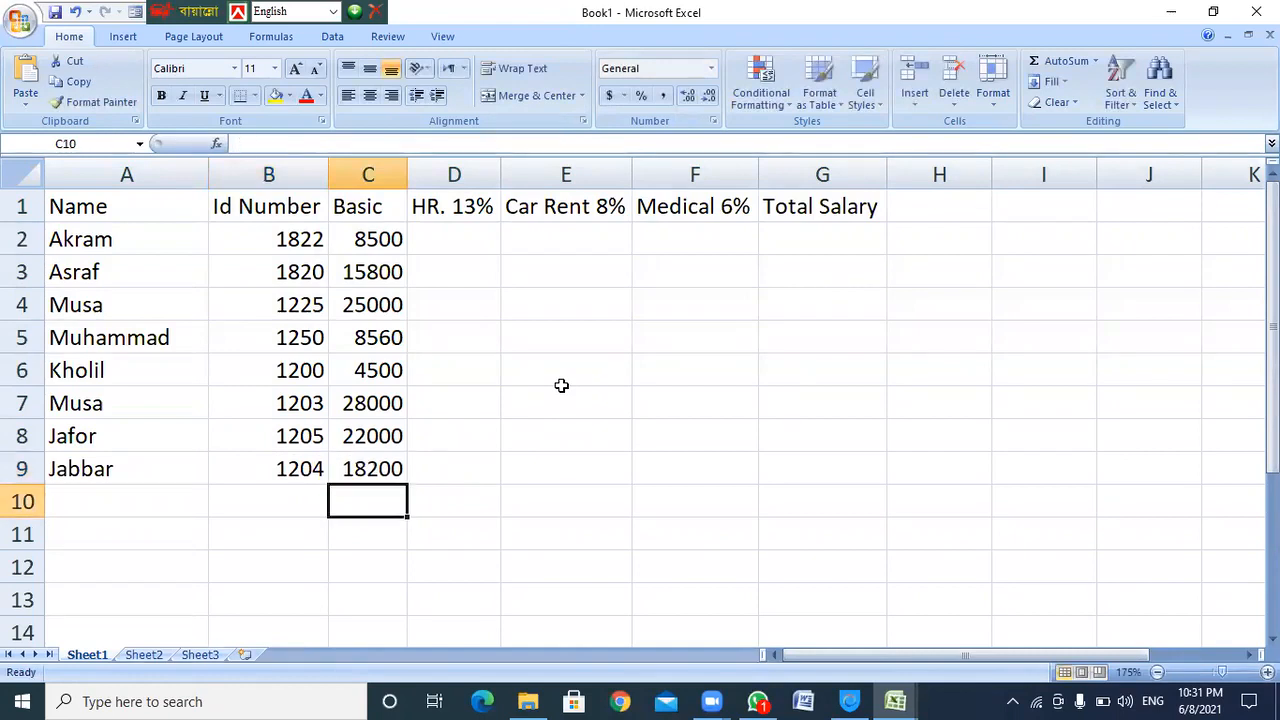
Apply red font colour to the header row A1:G1 and the data in A2:C9
left_click_drag(106, 203, 812, 212)
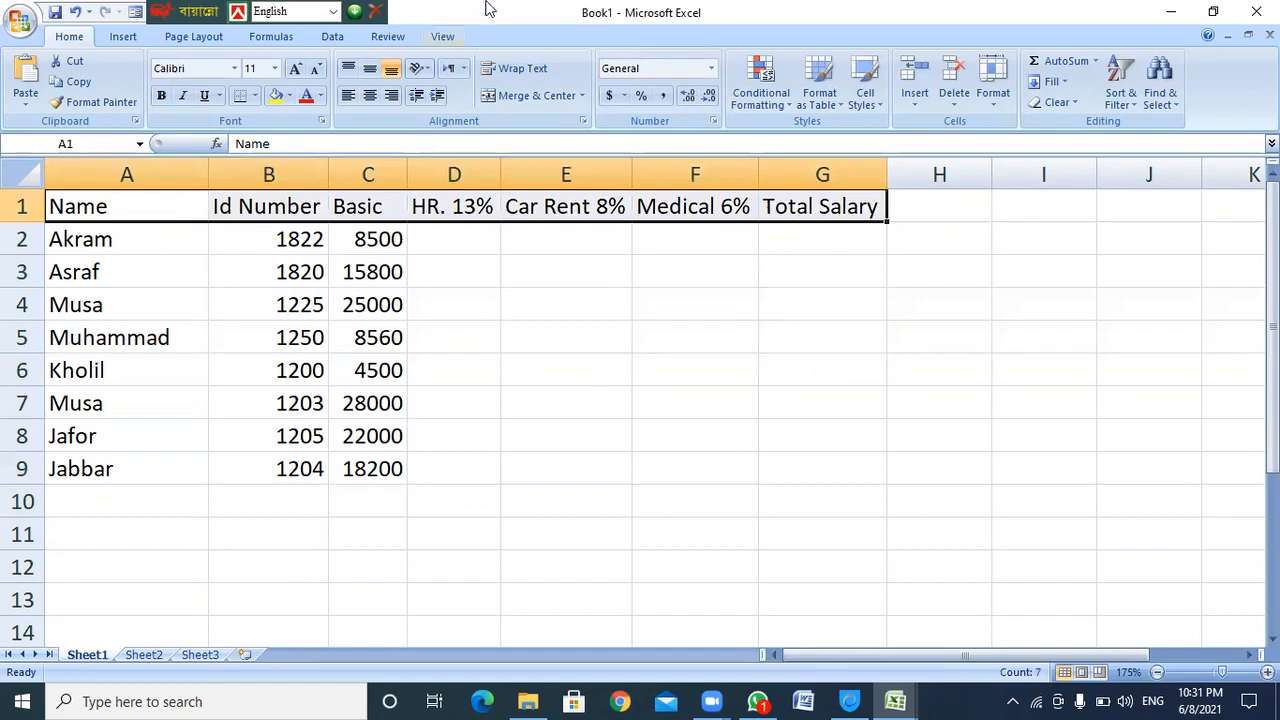
left_click(303, 100)
left_click(94, 239)
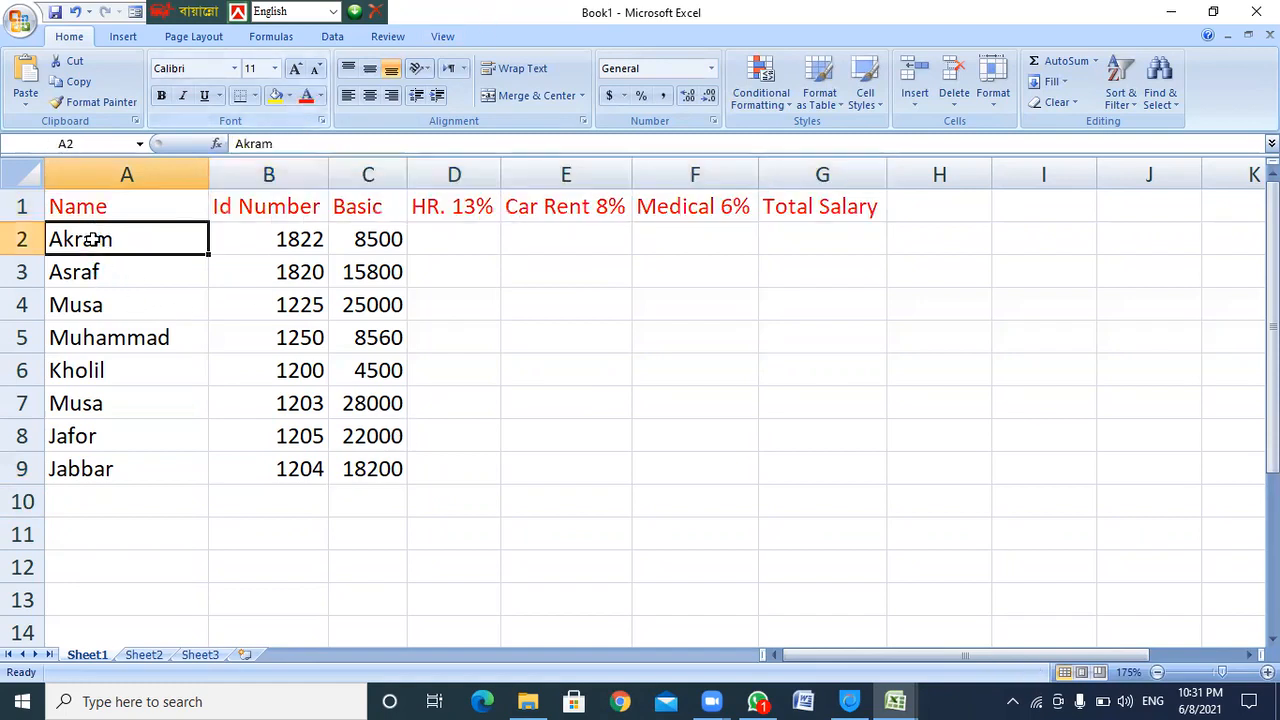
left_click_drag(388, 470, 388, 470)
left_click(303, 95)
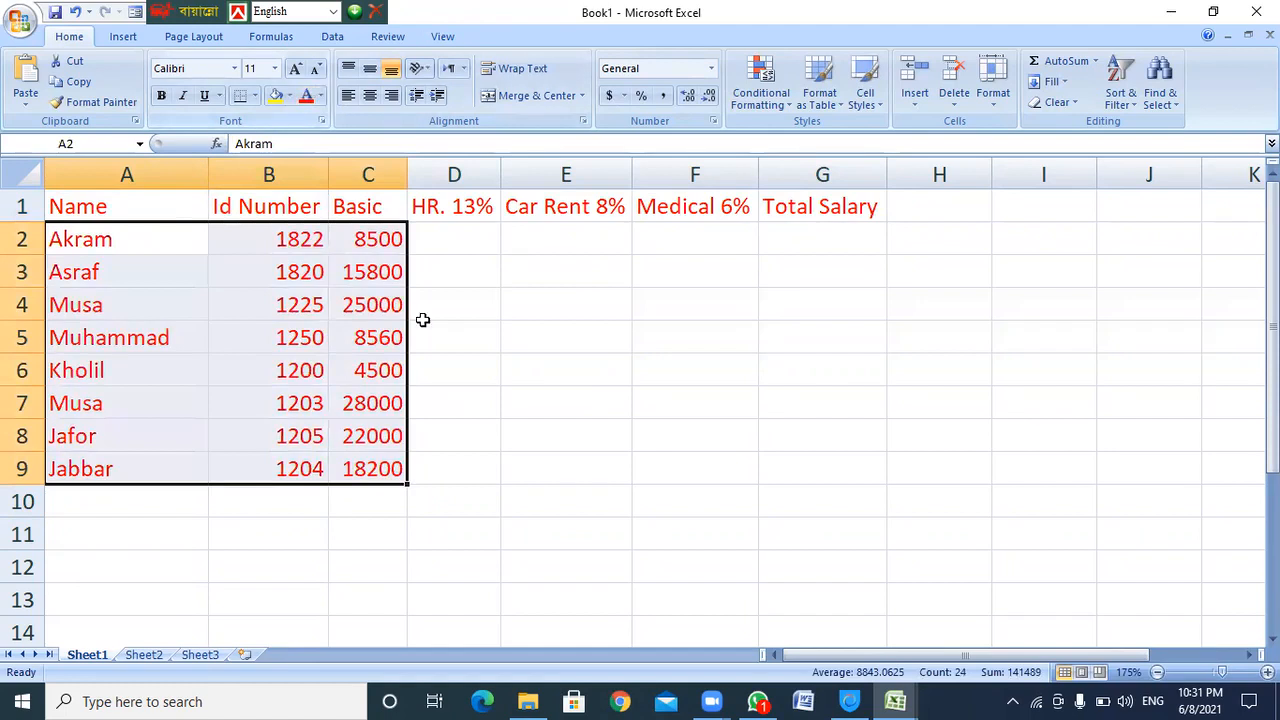
left_click(445, 305)
left_click(444, 238)
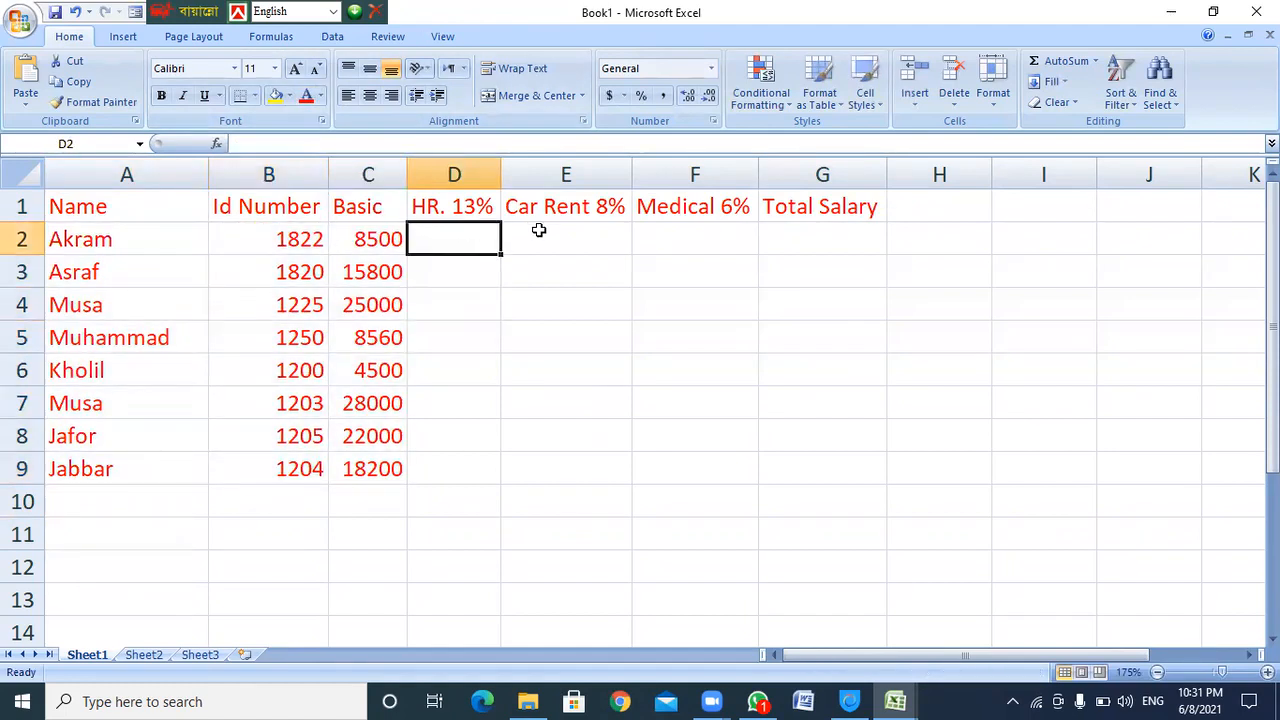
left_click_drag(491, 240, 707, 457)
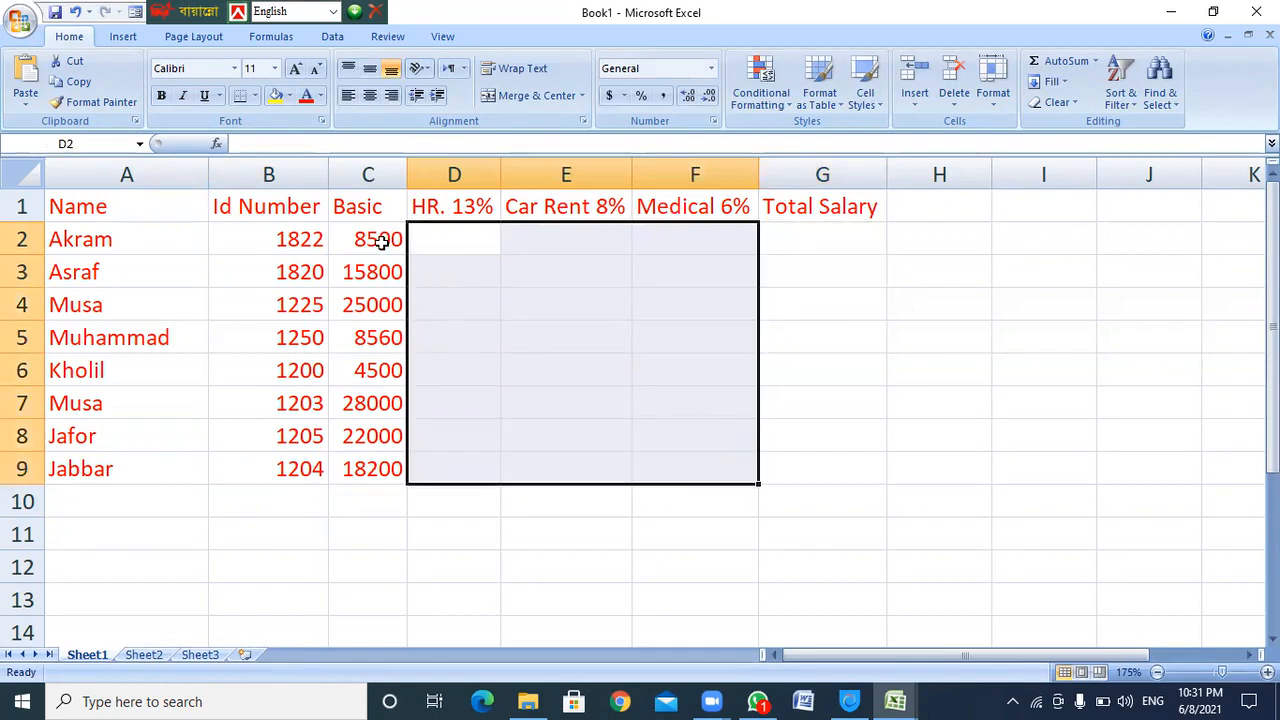
left_click(447, 241)
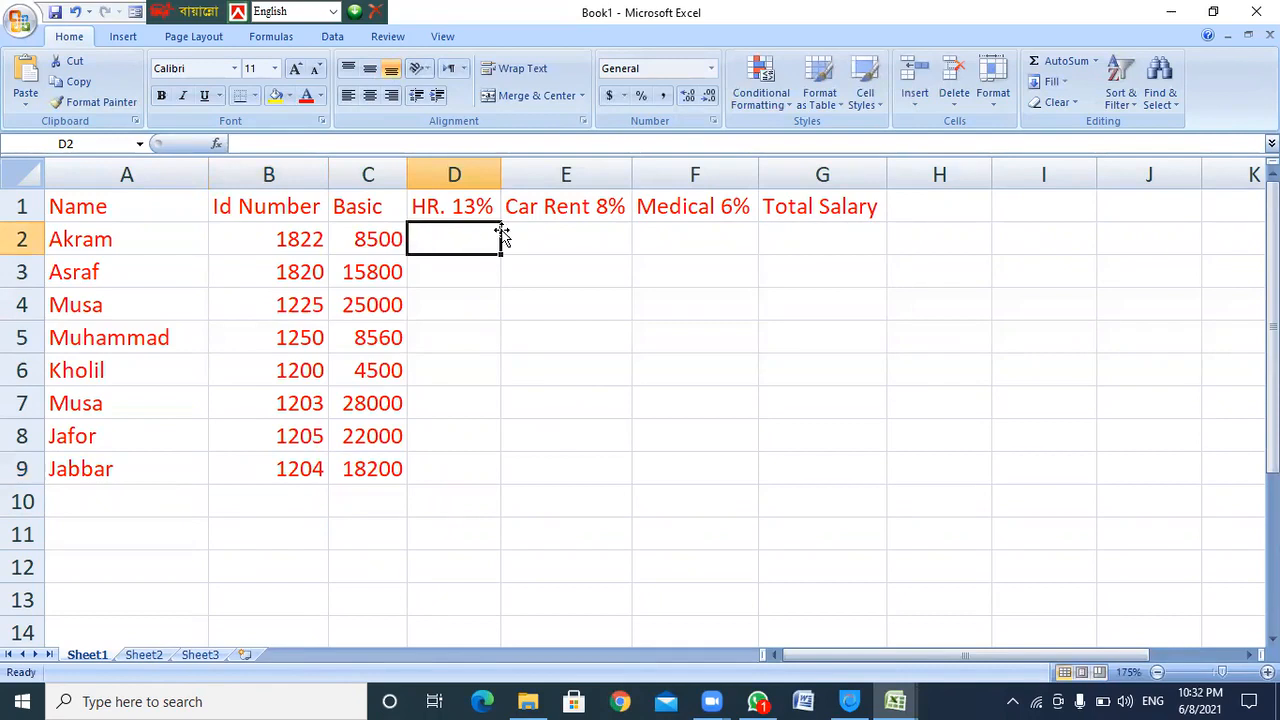
Enter the HR formula =C2*13% in D2, giving 1105
type("=")
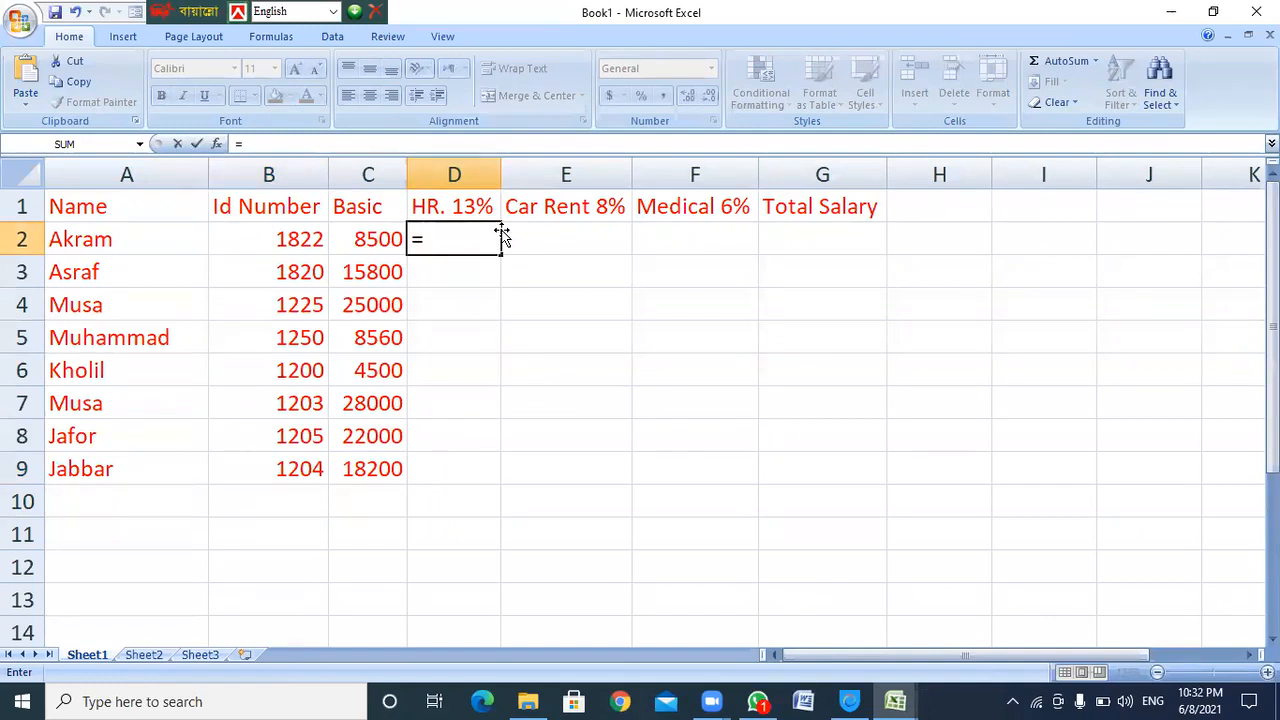
type("c2")
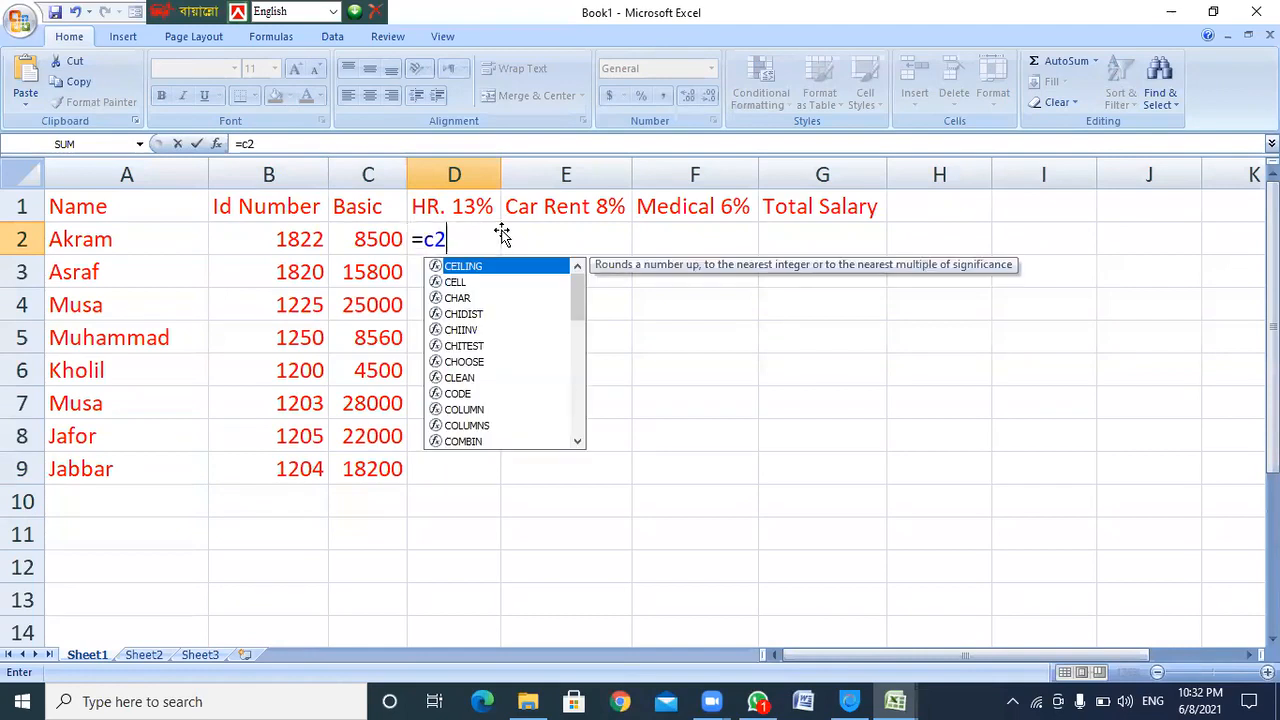
type("*")
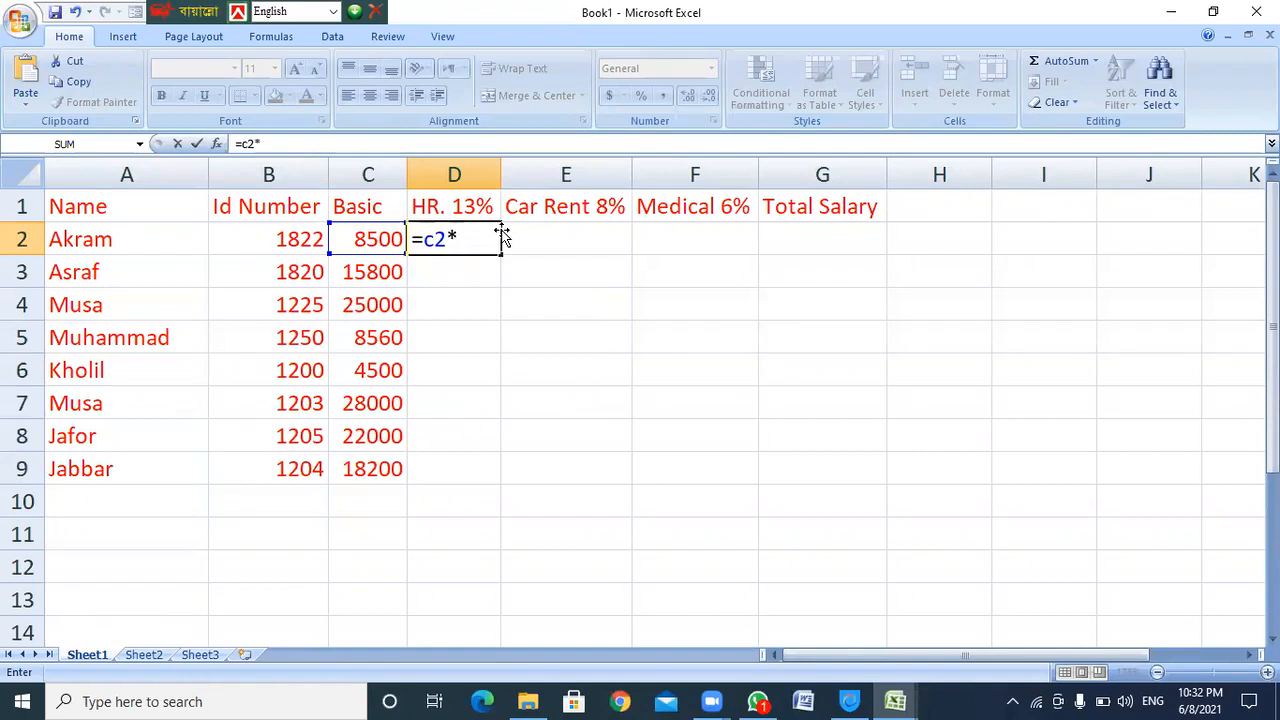
type("13%")
key("Return")
left_click(498, 235)
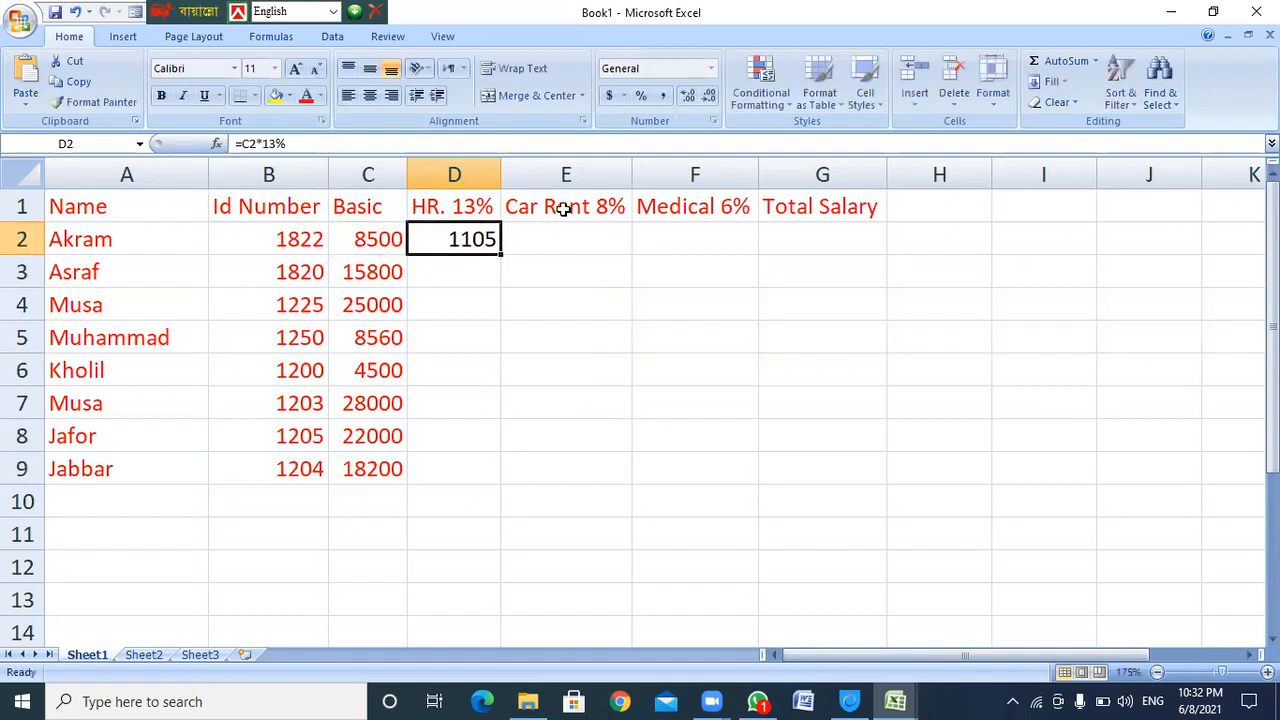
left_click(395, 240)
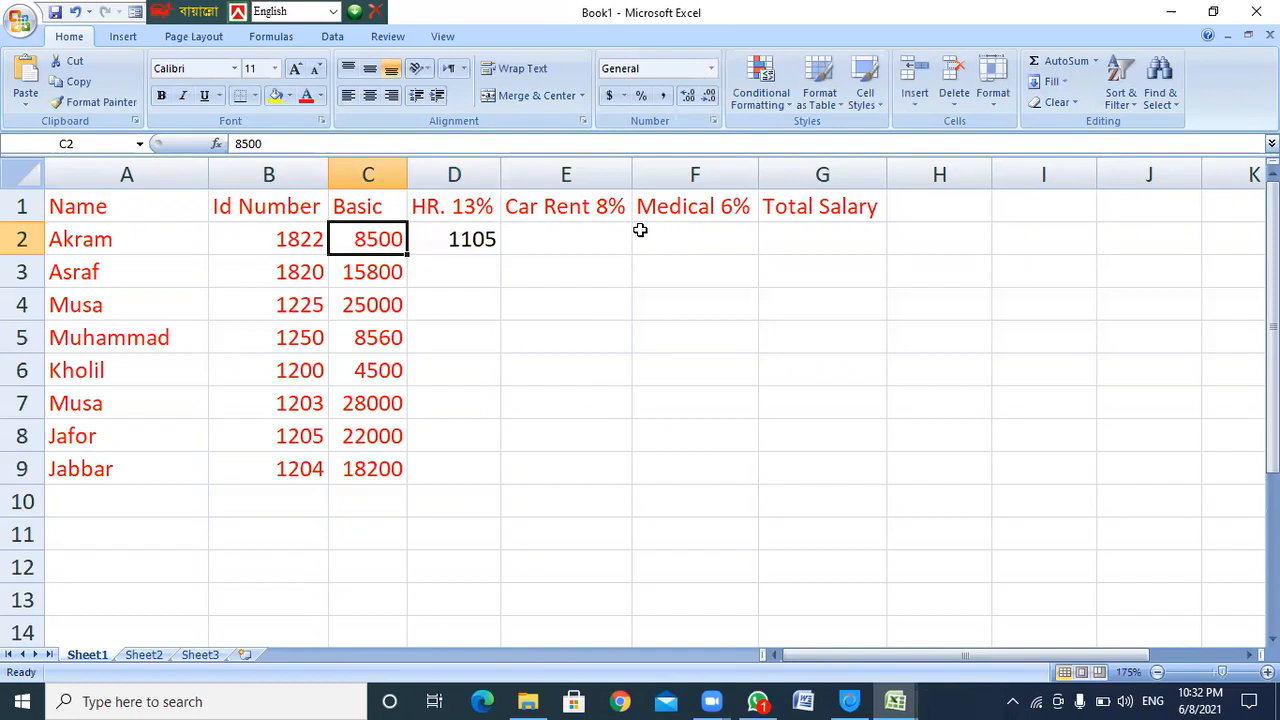
left_click(470, 242)
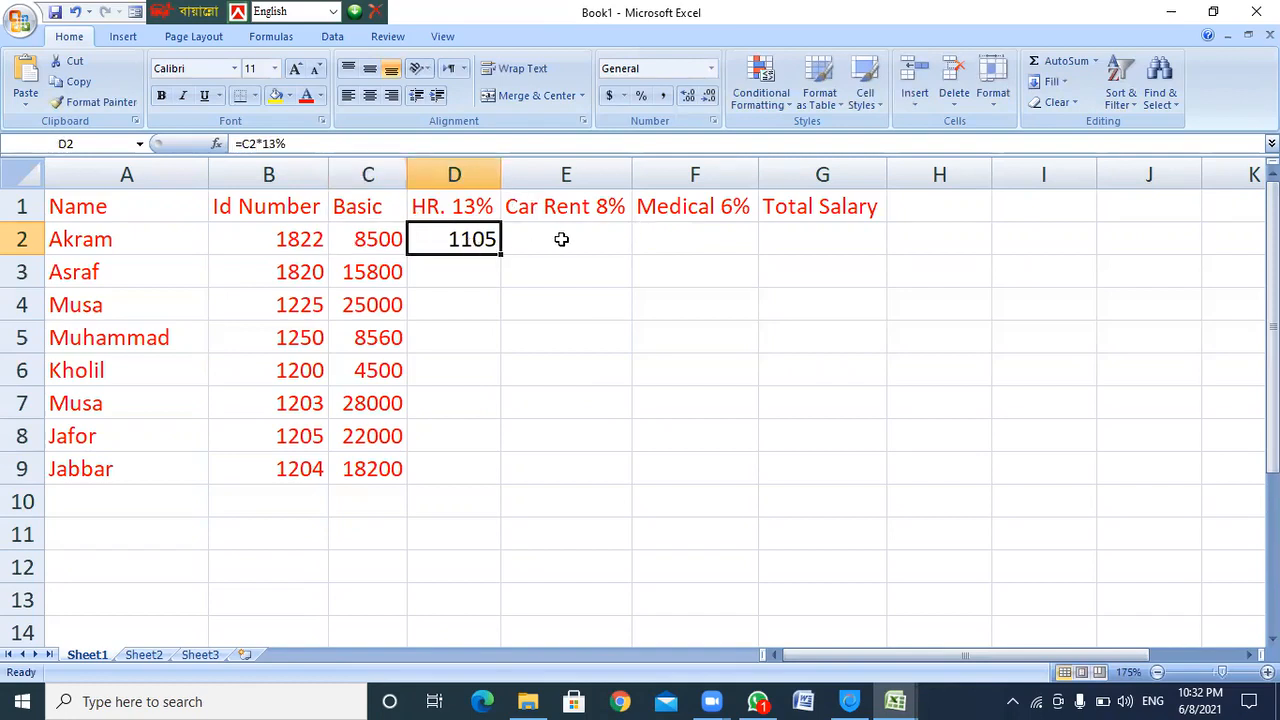
Remove the % from D2's formula to show 110500, then restore =C2*13%
left_click(292, 143)
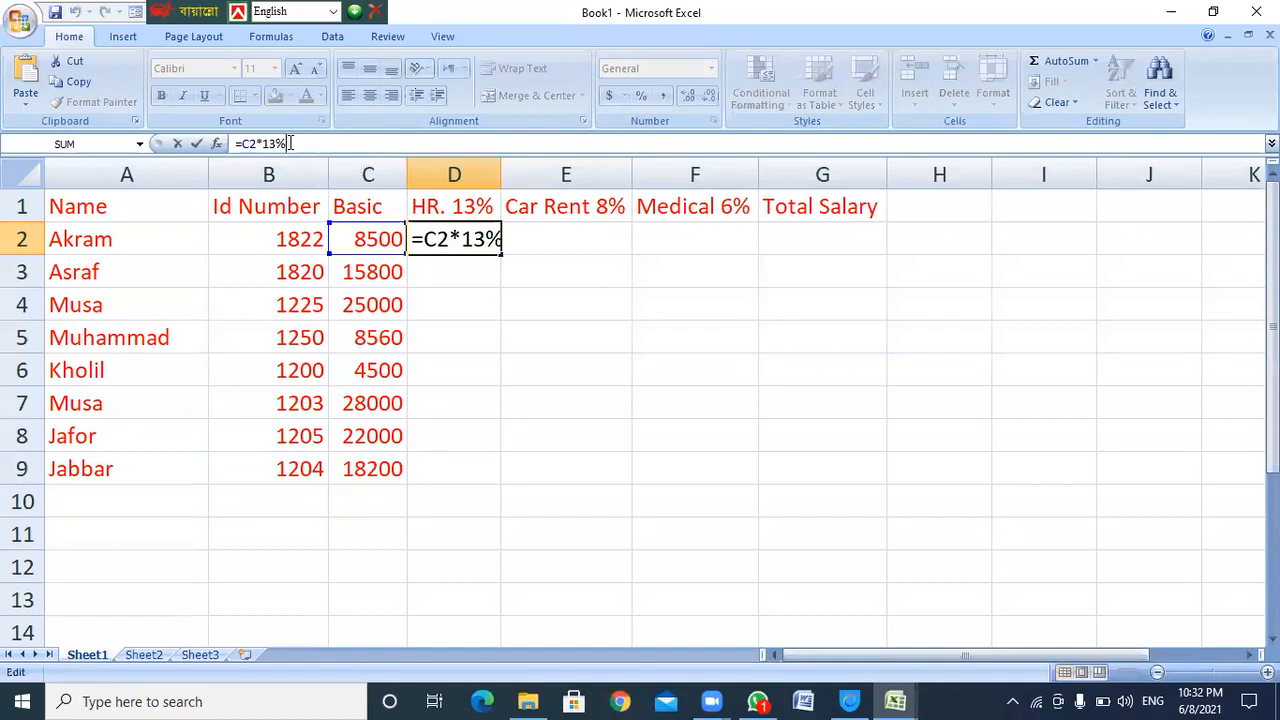
key("BackSpace")
key("Return")
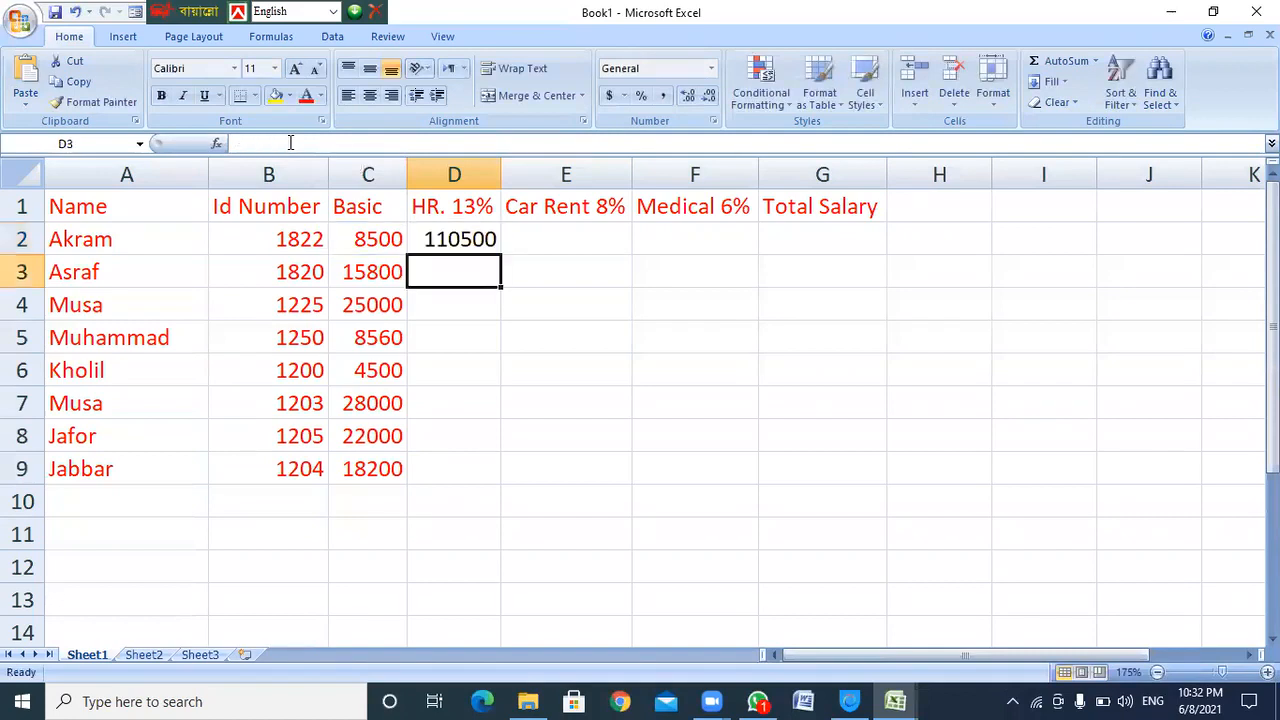
left_click(435, 241)
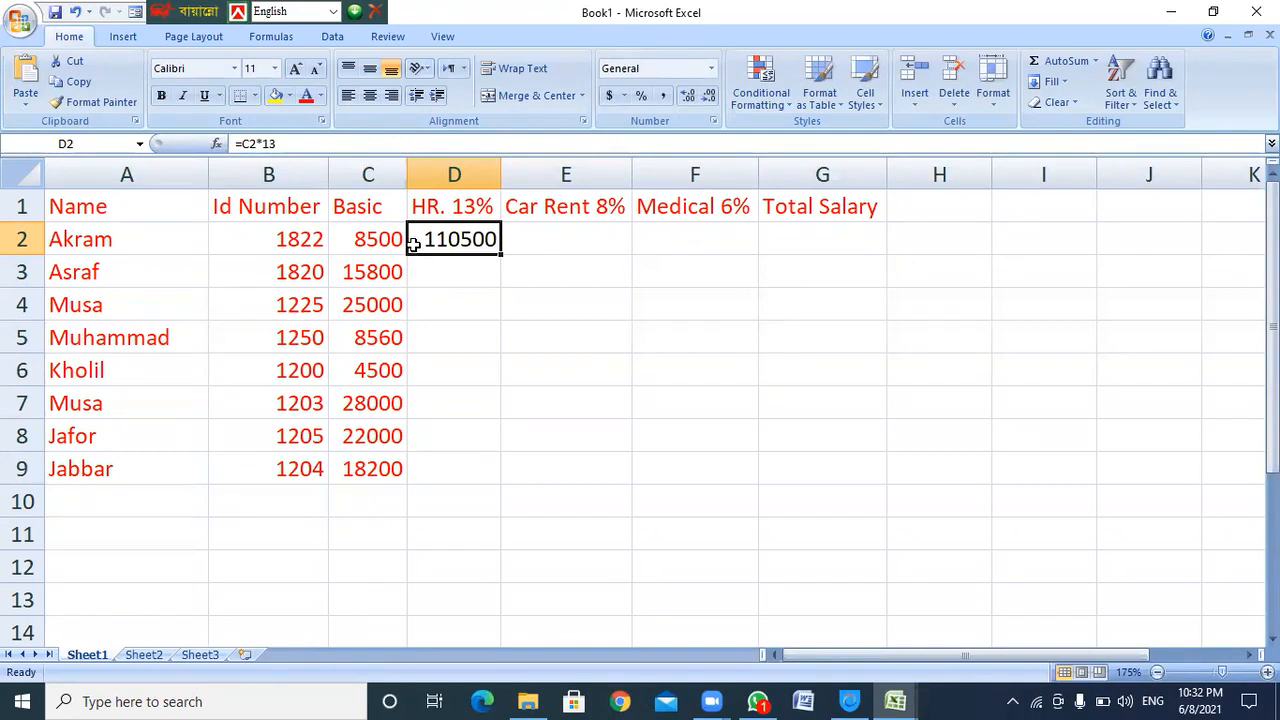
left_click(280, 143)
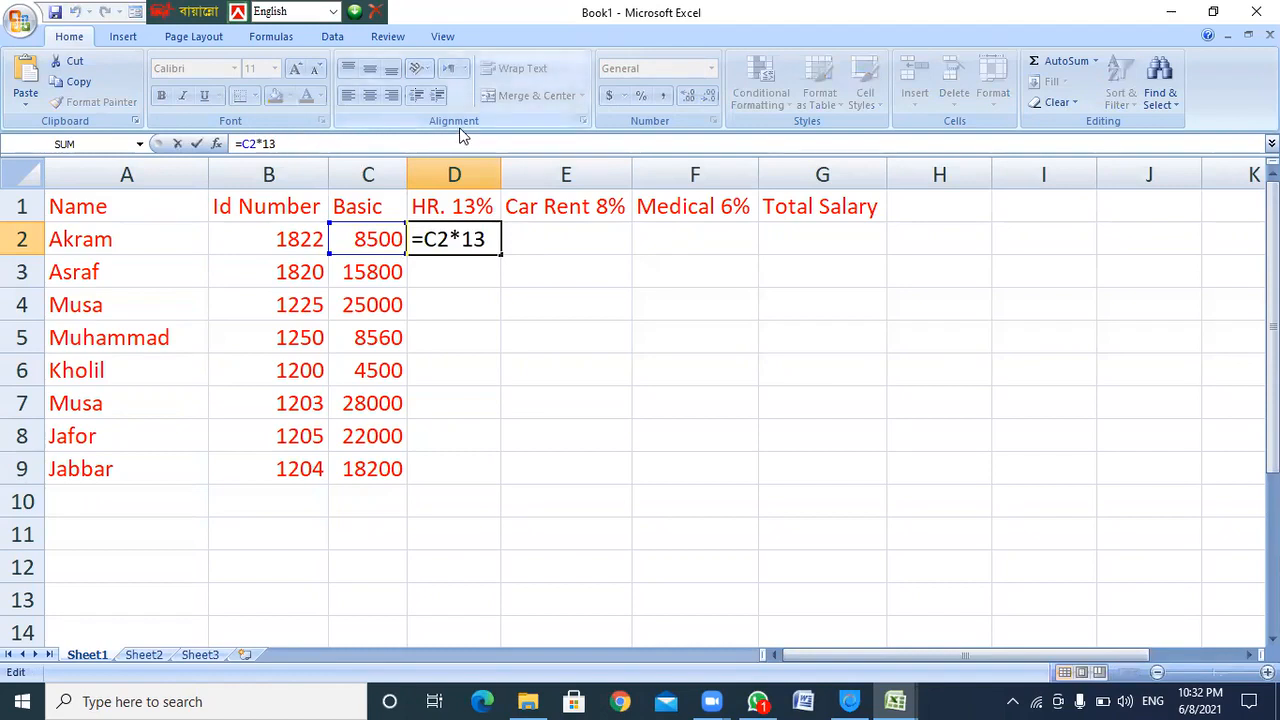
type("%")
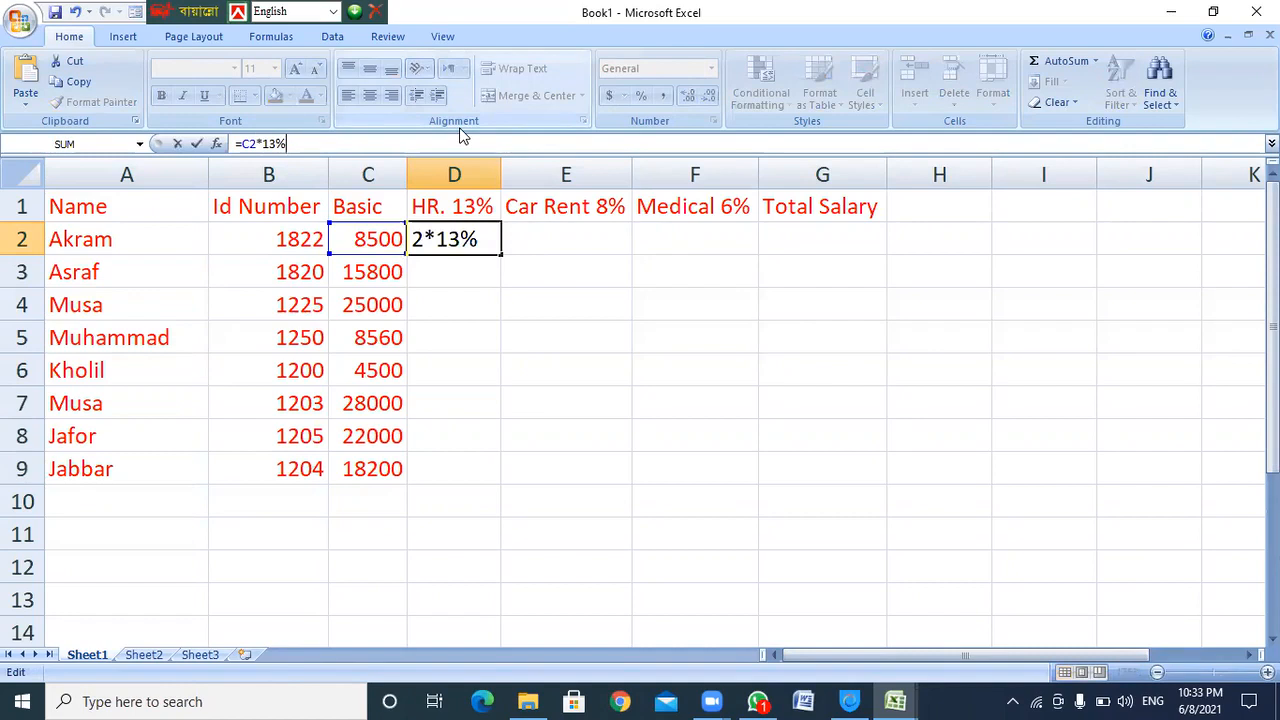
key("Return")
Enter =c2*8% in E2 and =c2*6% in F2, giving 680 and 510
left_click(556, 239)
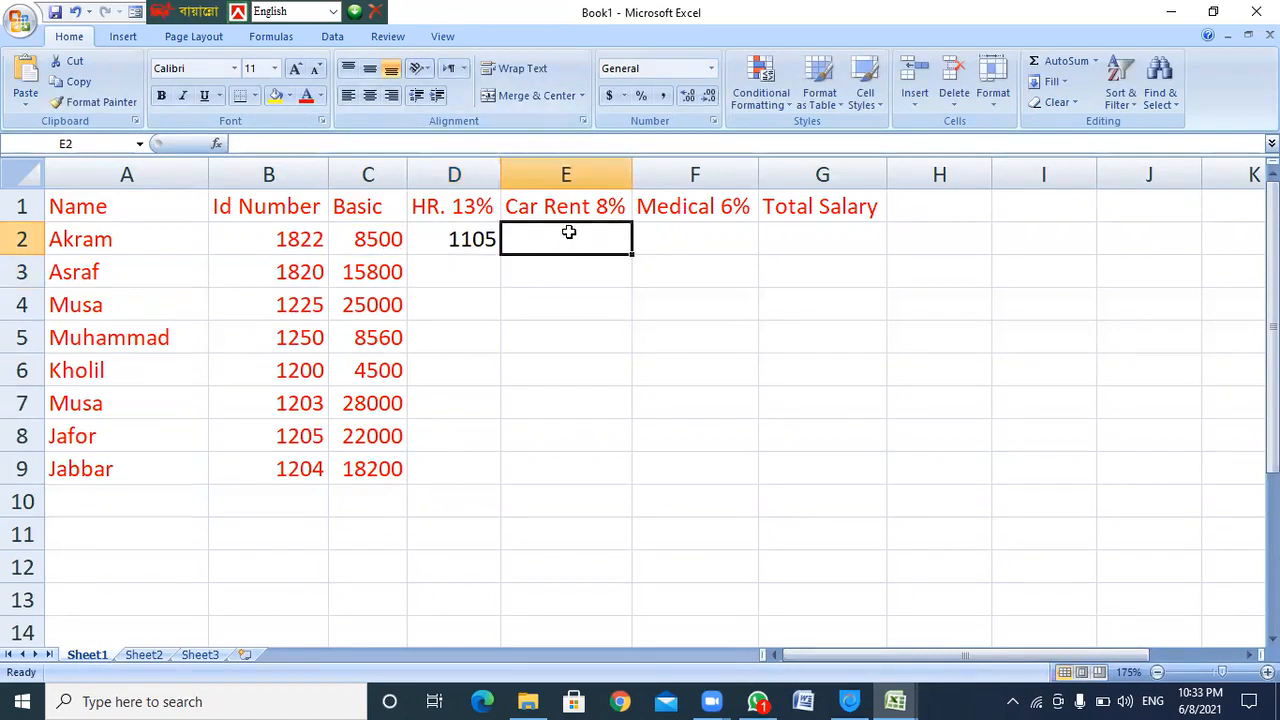
type("=c")
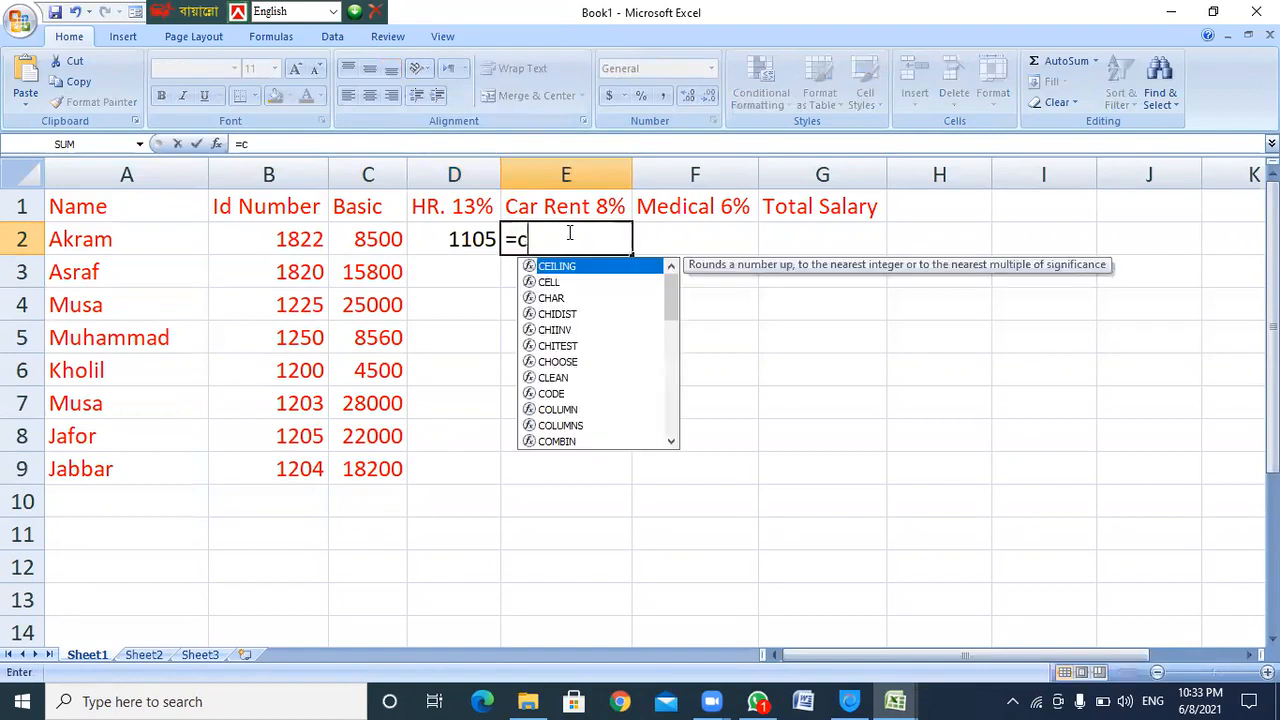
type("2*8%")
key("Return")
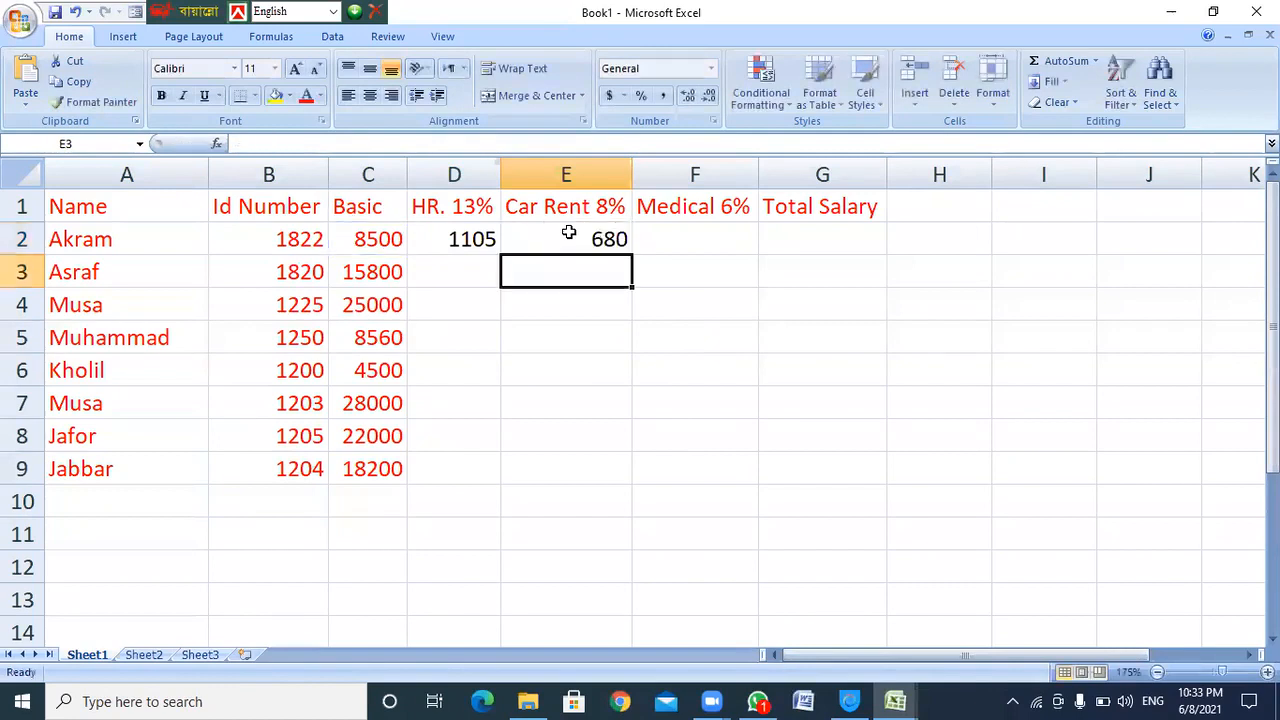
key("Up")
key("Right")
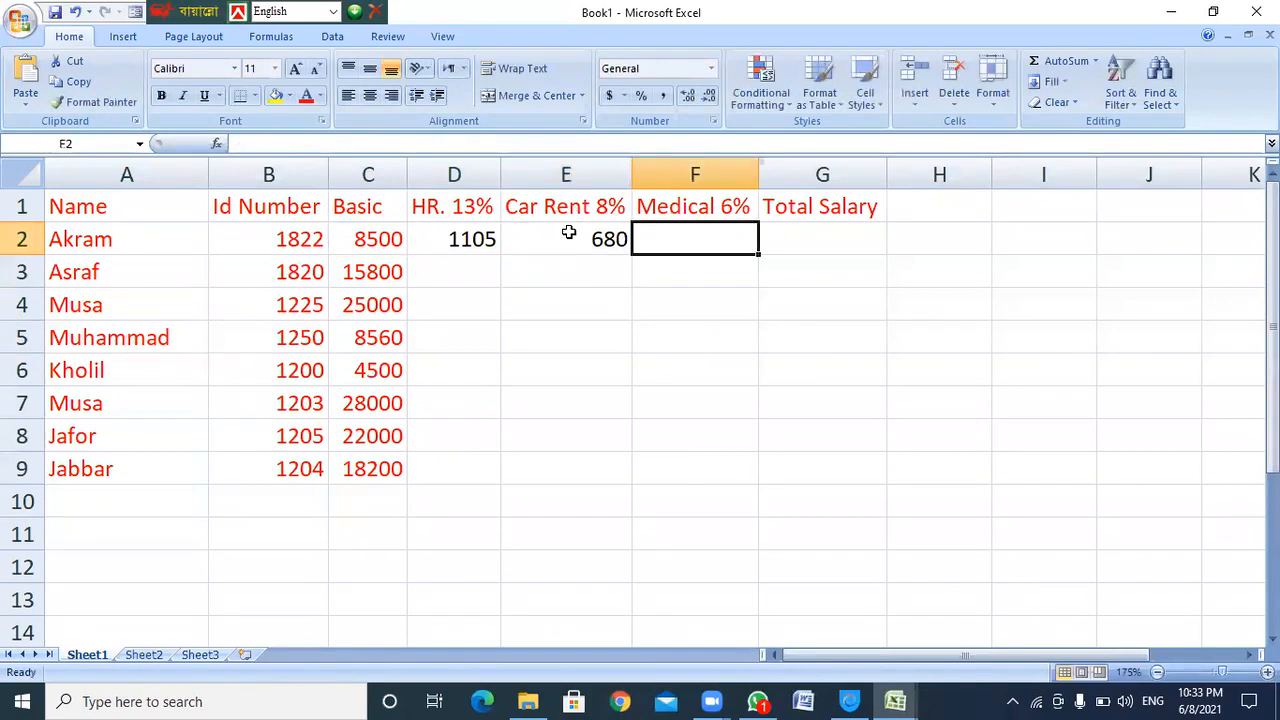
type("=c")
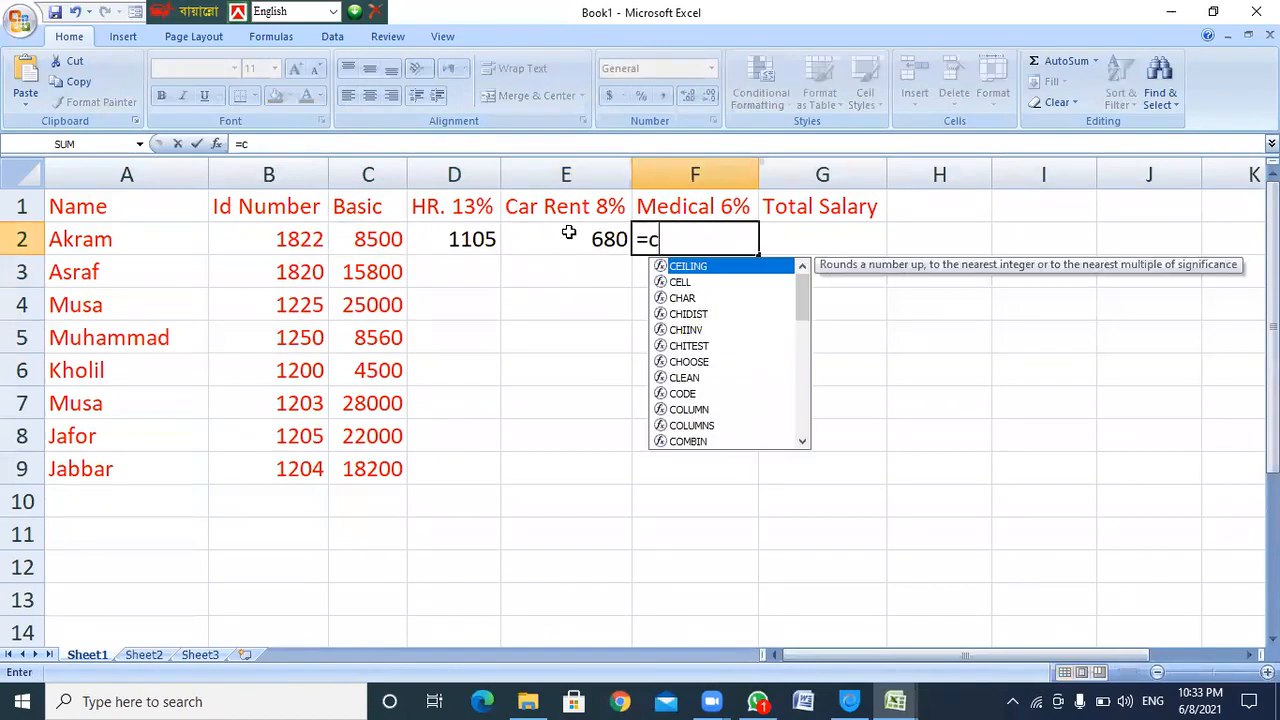
type("2*6%")
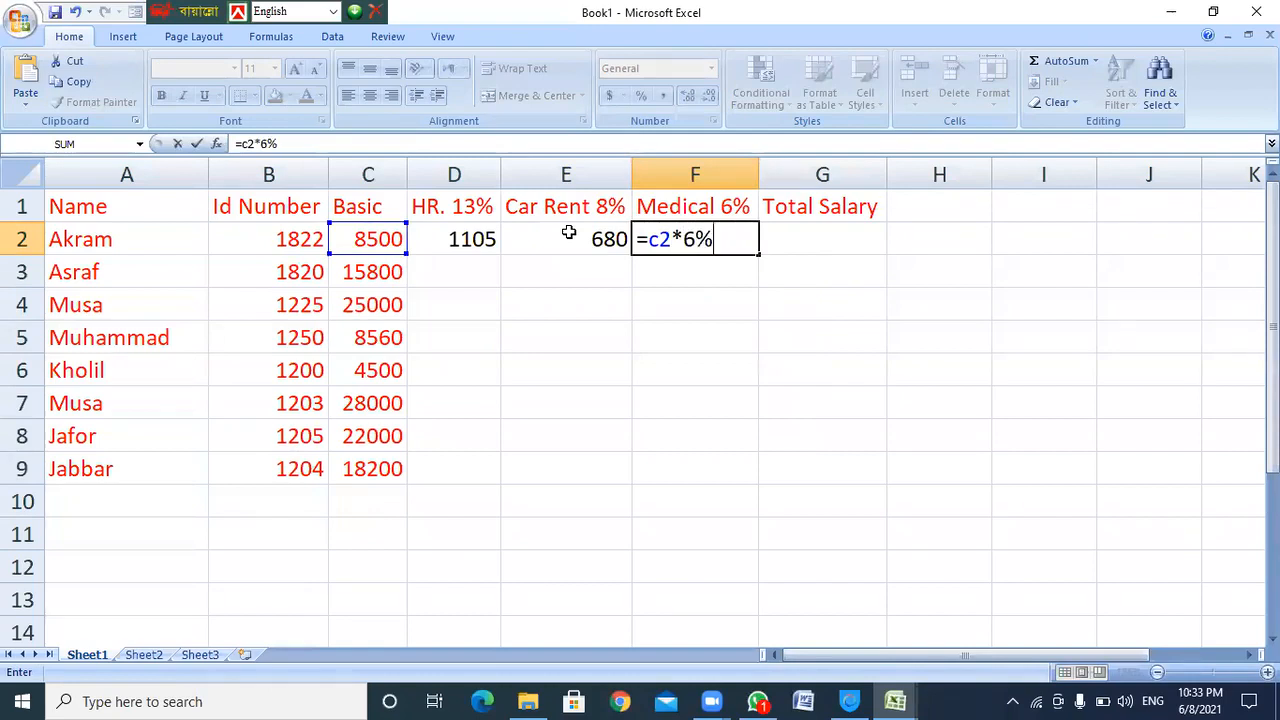
key("Return")
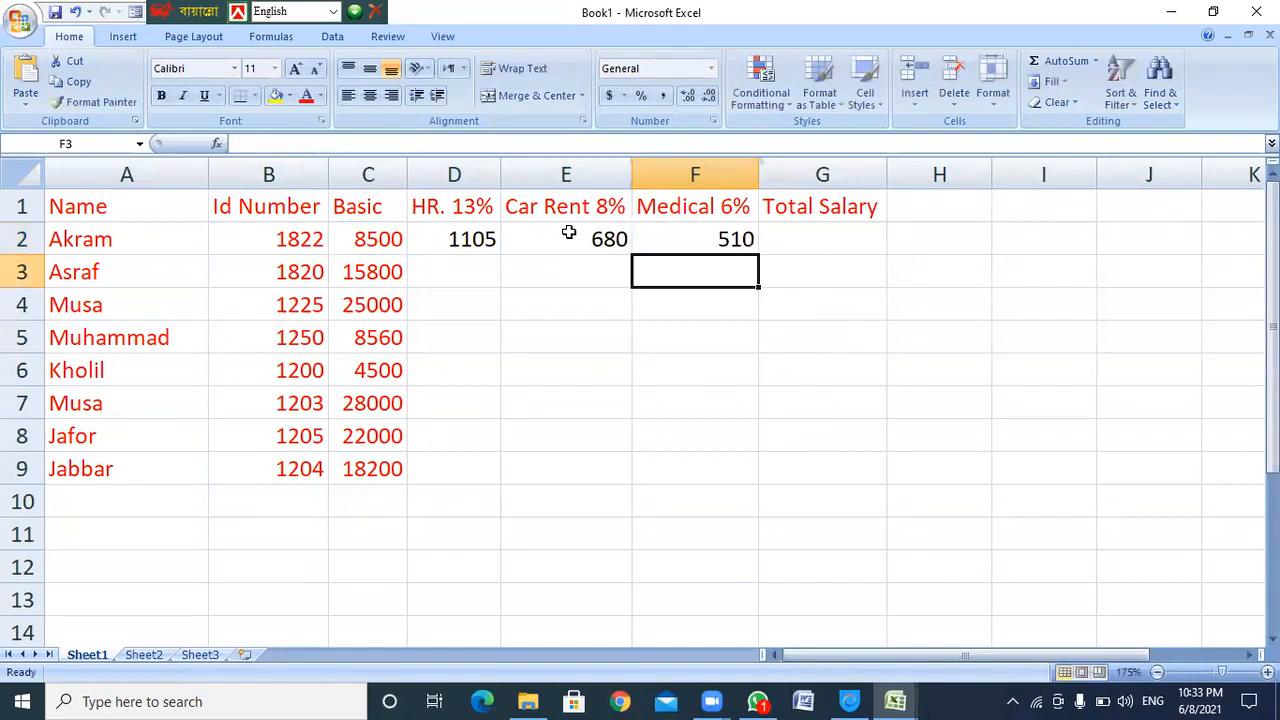
Review row 2's allowance results and the C2:F2 range to total in G2
left_click(450, 239)
left_click_drag(598, 244, 723, 240)
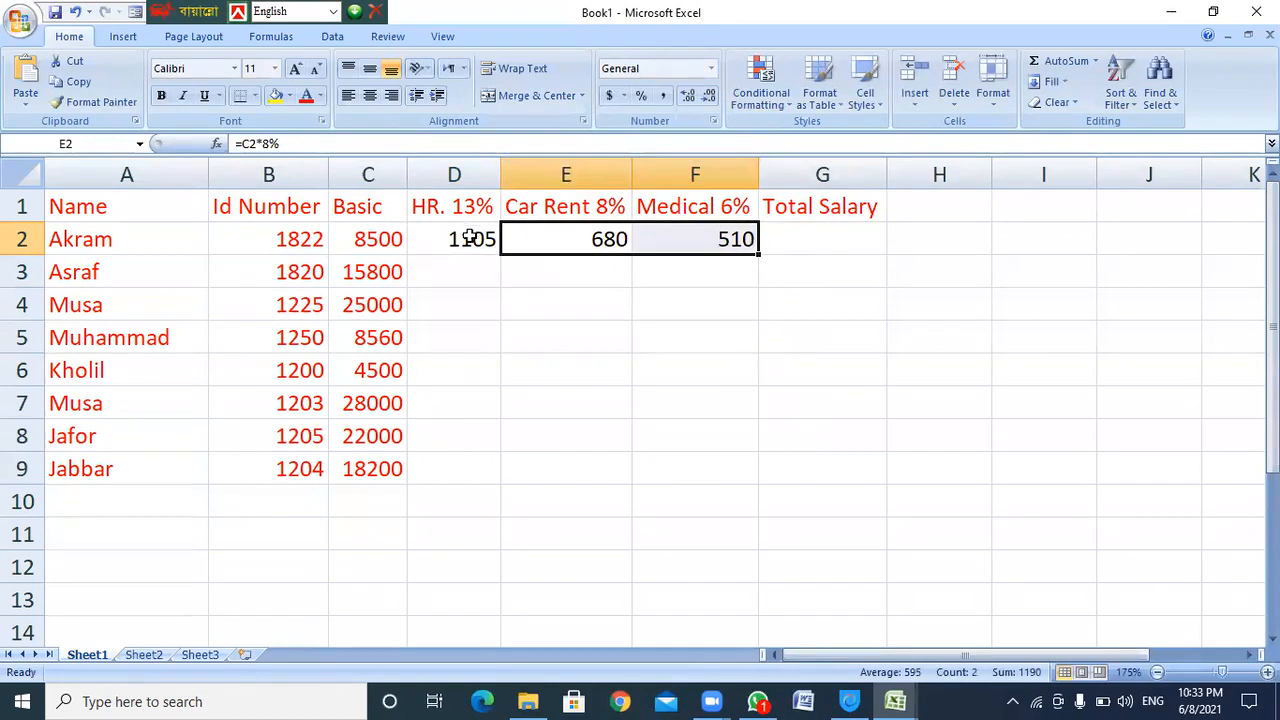
left_click(818, 242)
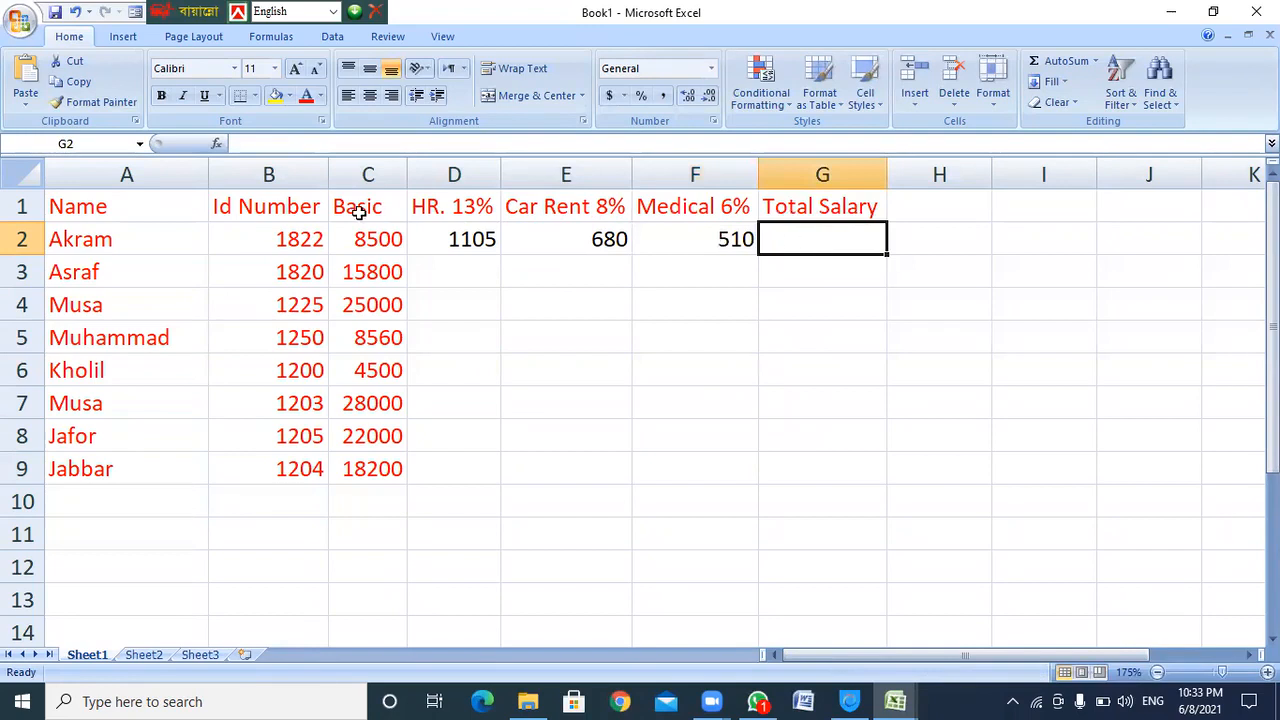
left_click_drag(370, 236, 750, 240)
left_click(828, 241)
left_click(284, 238)
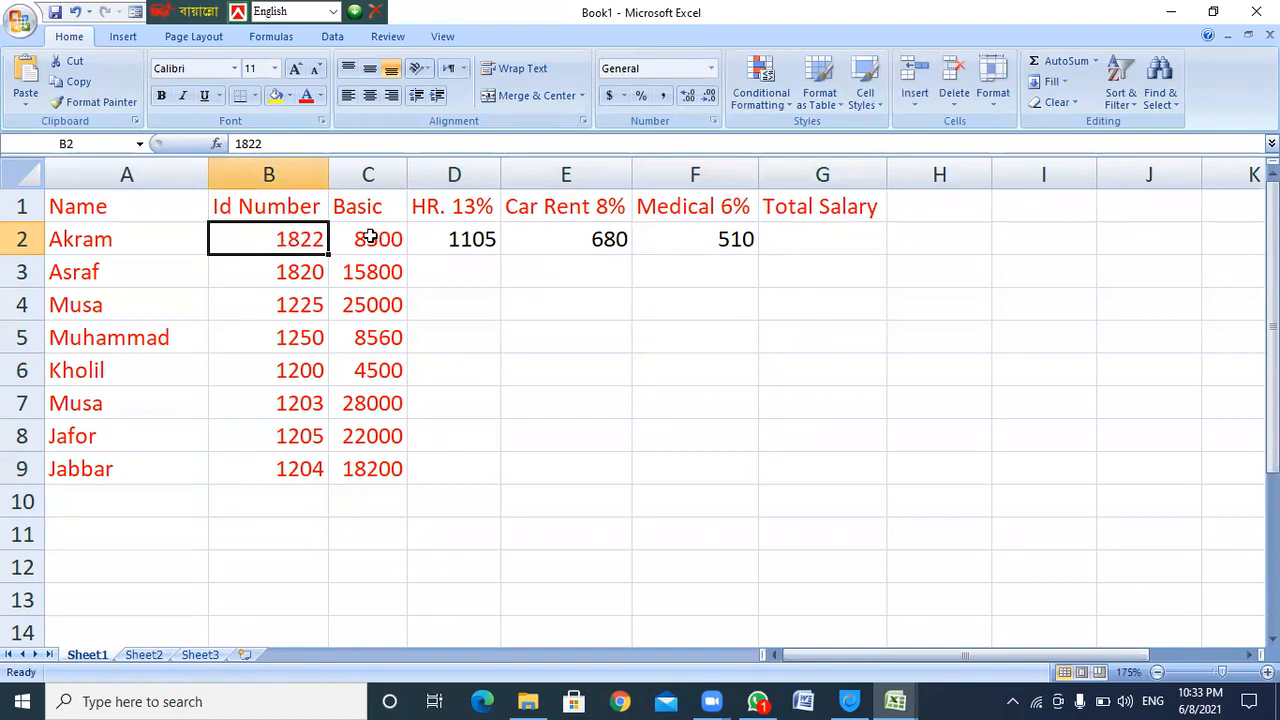
left_click(851, 236)
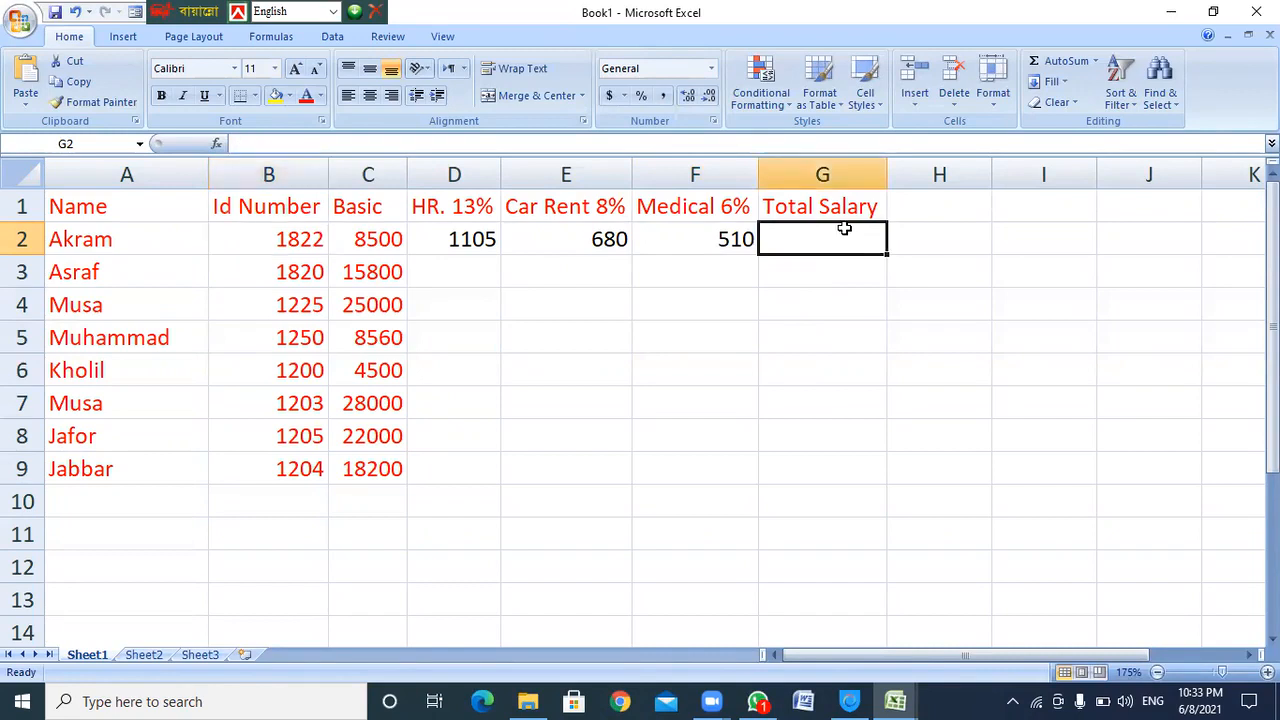
Enter =sum(c2:f2) in G2 so Akram's Total Salary shows 10795
type("=sum")
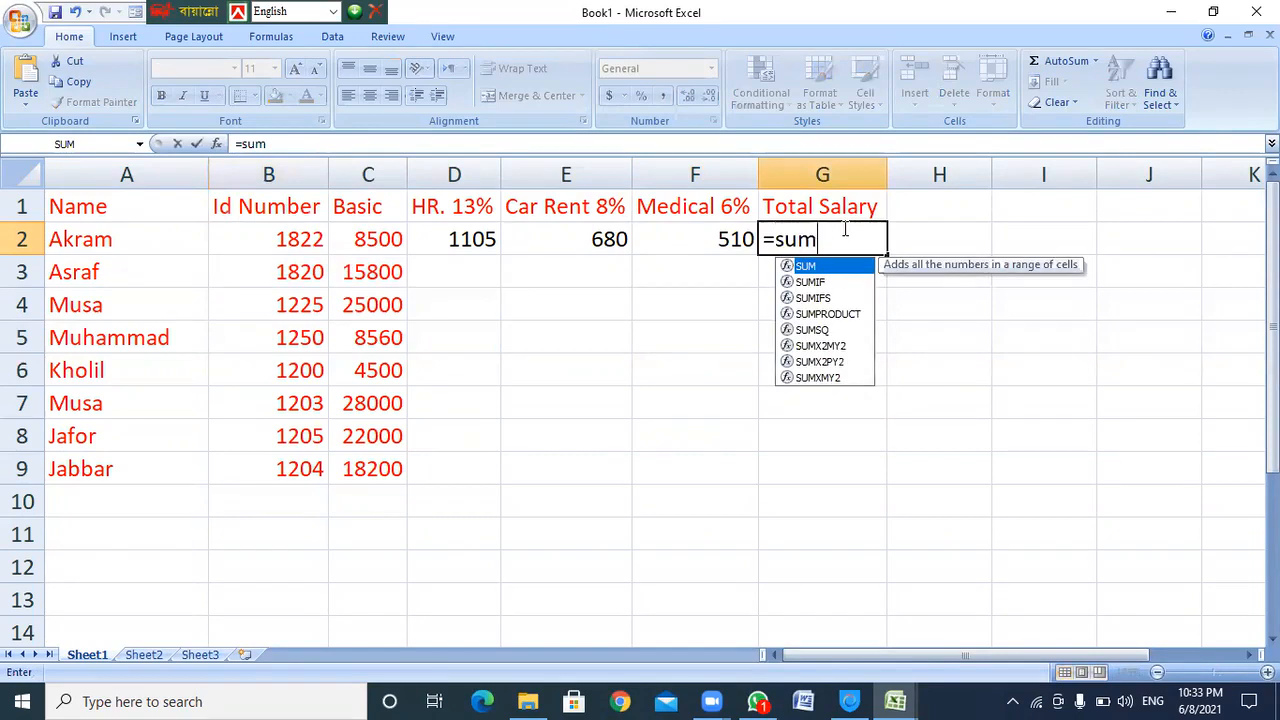
type("(")
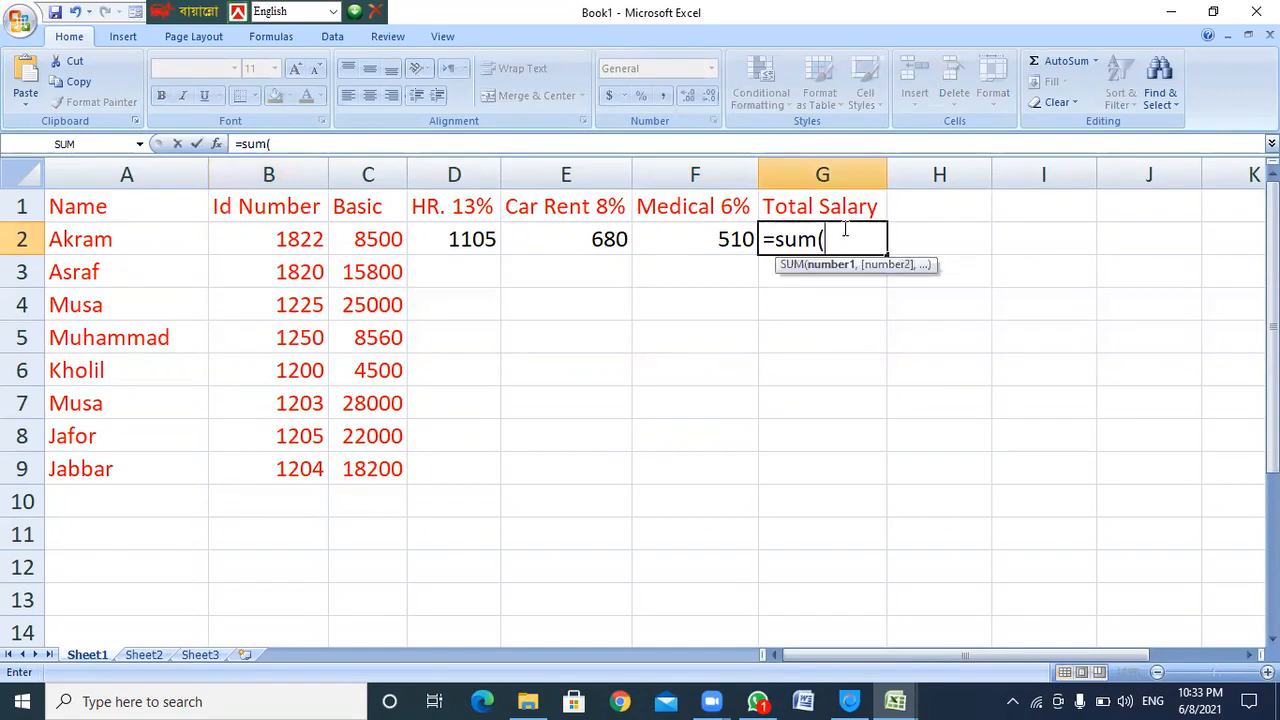
type("c2:")
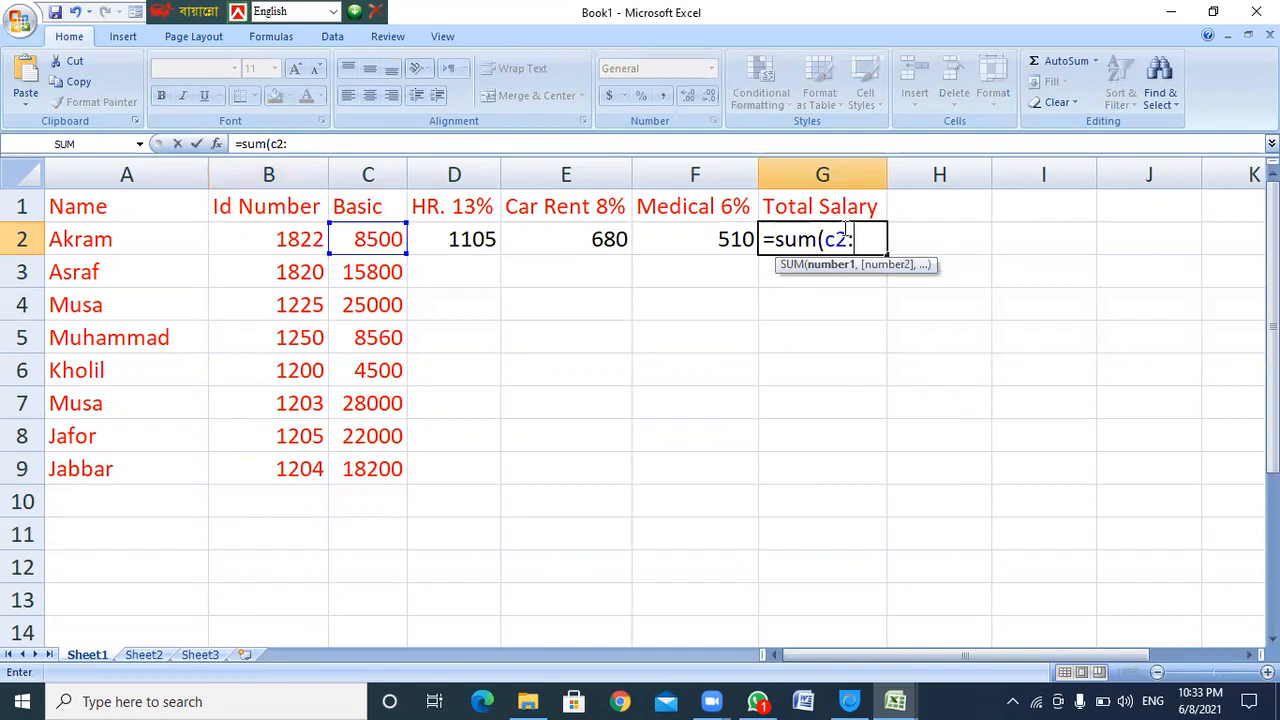
type("f2")
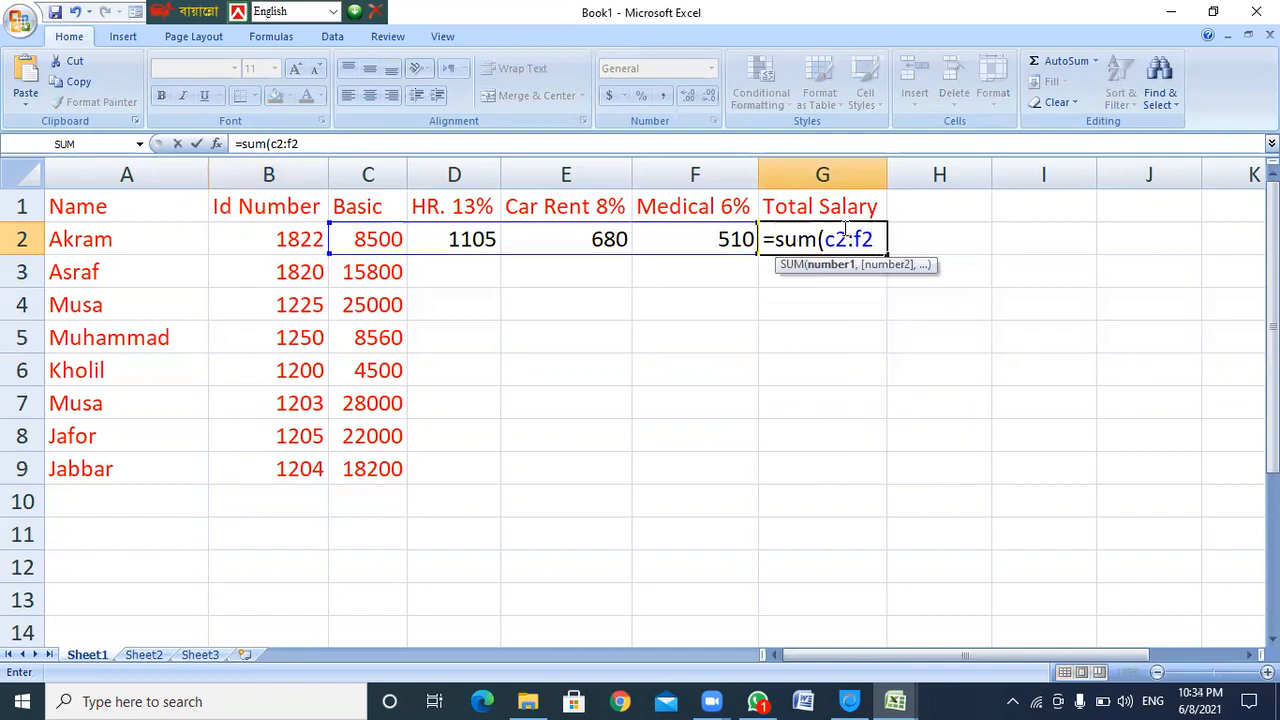
type(")")
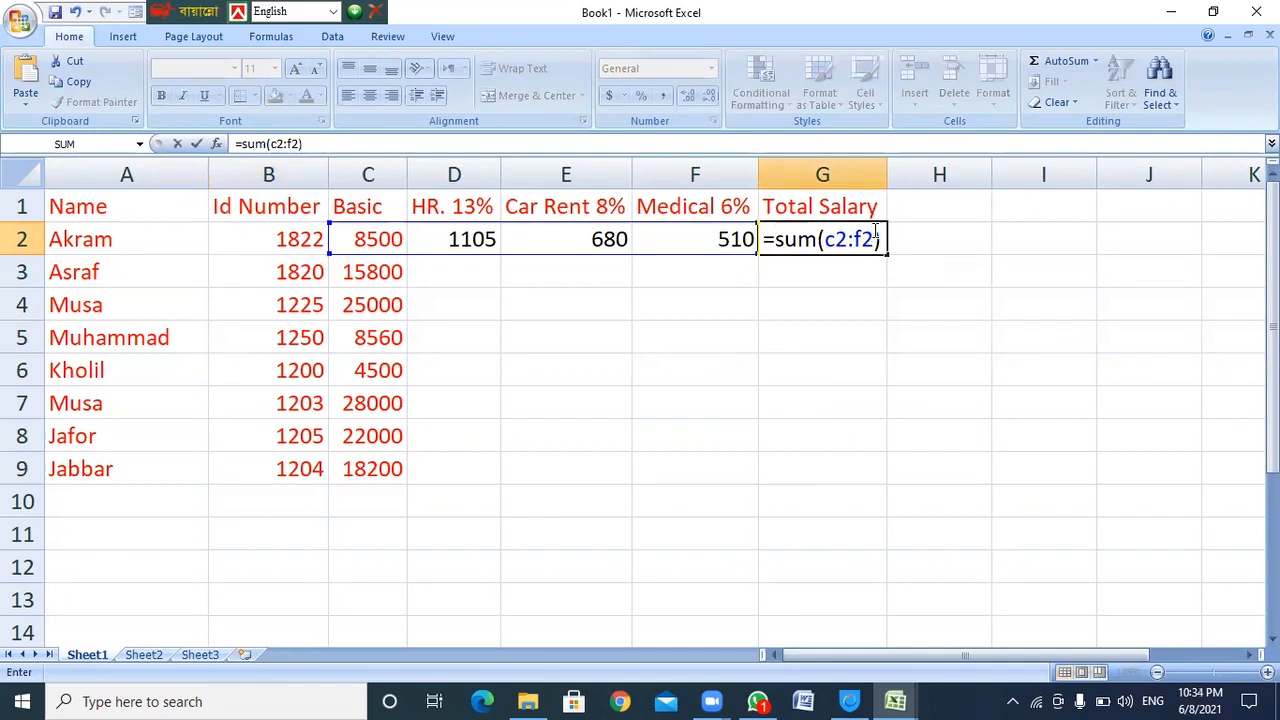
key("Return")
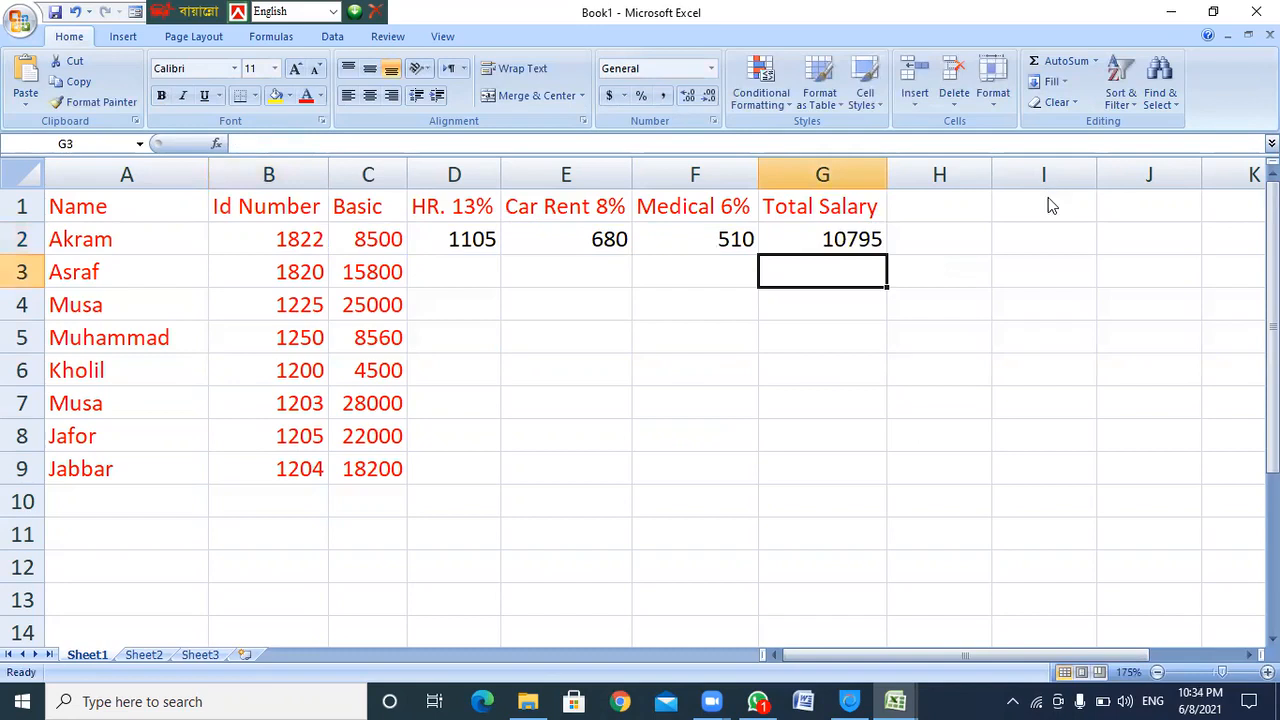
Check row 2's Basic, HR, Car Rent, Medical and SUM values in C2:G2
left_click(830, 240)
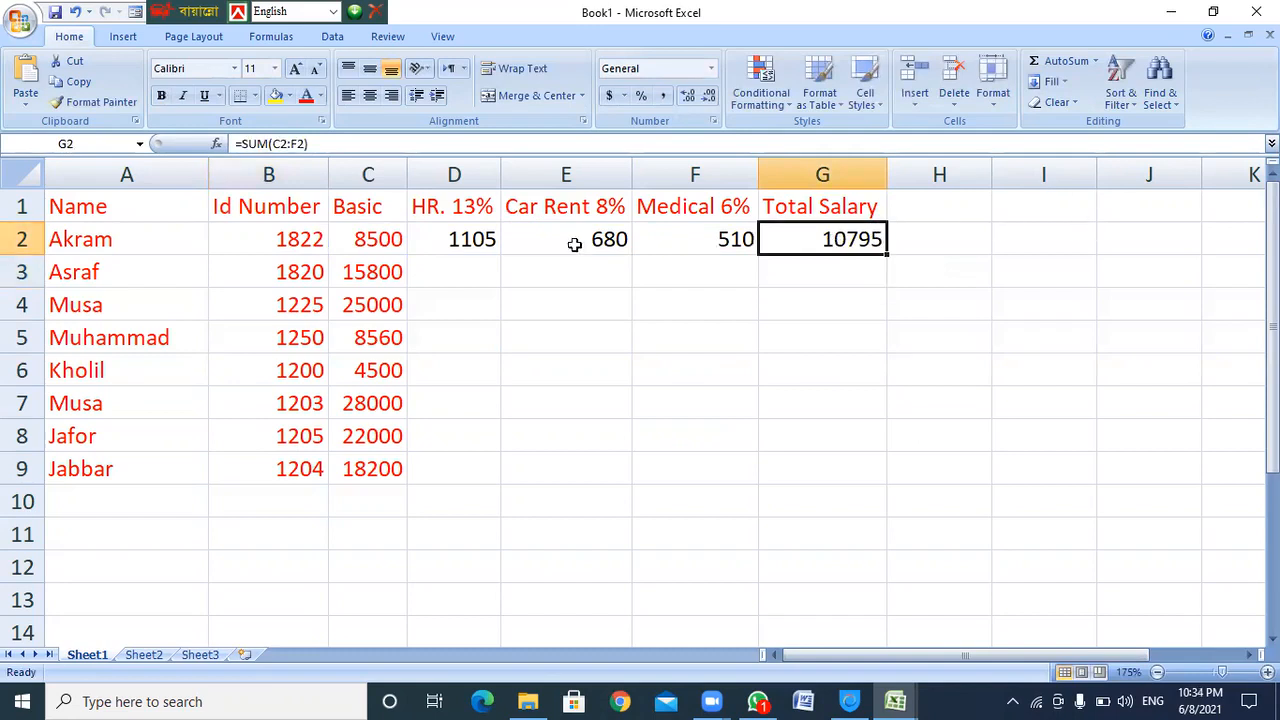
left_click(370, 241)
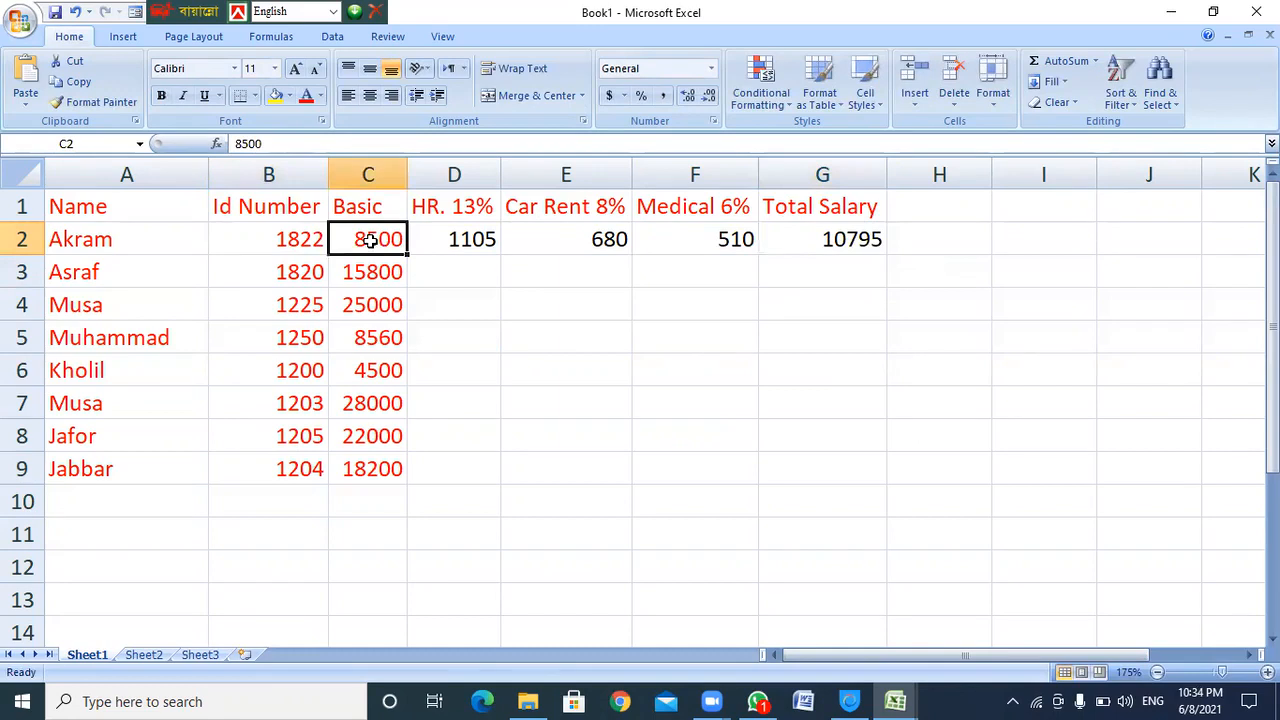
left_click(474, 240)
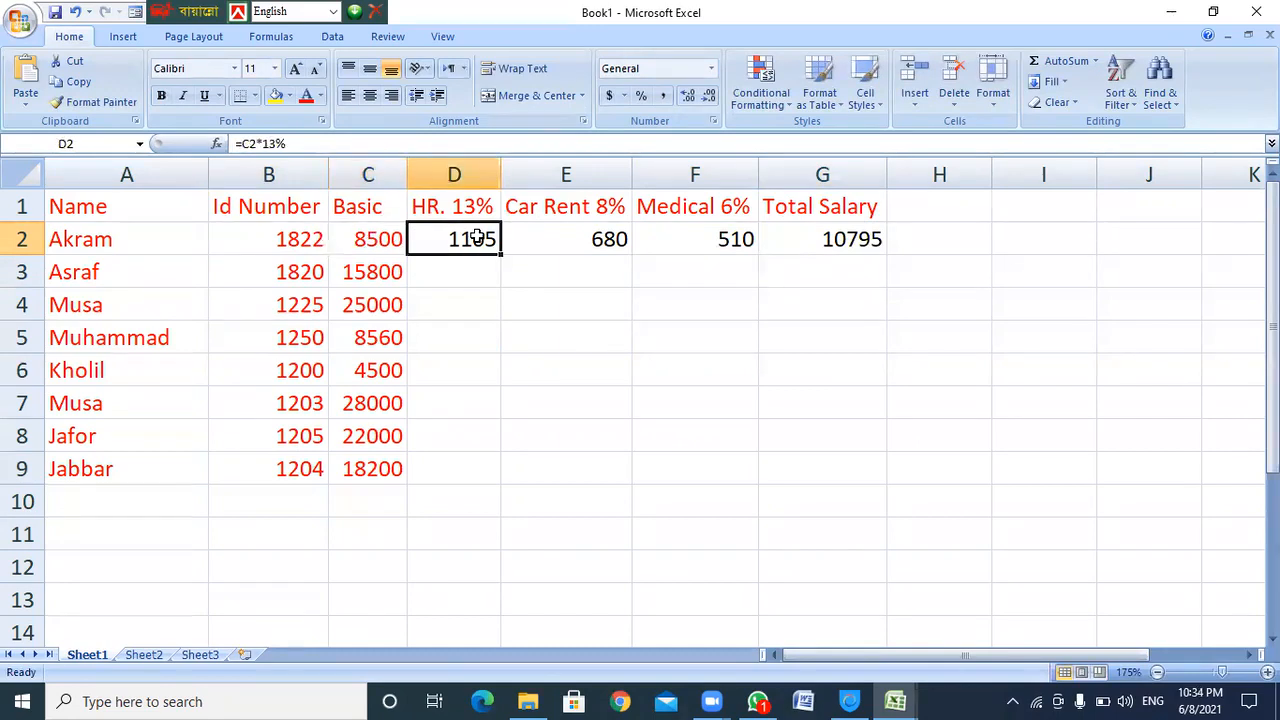
left_click(580, 238)
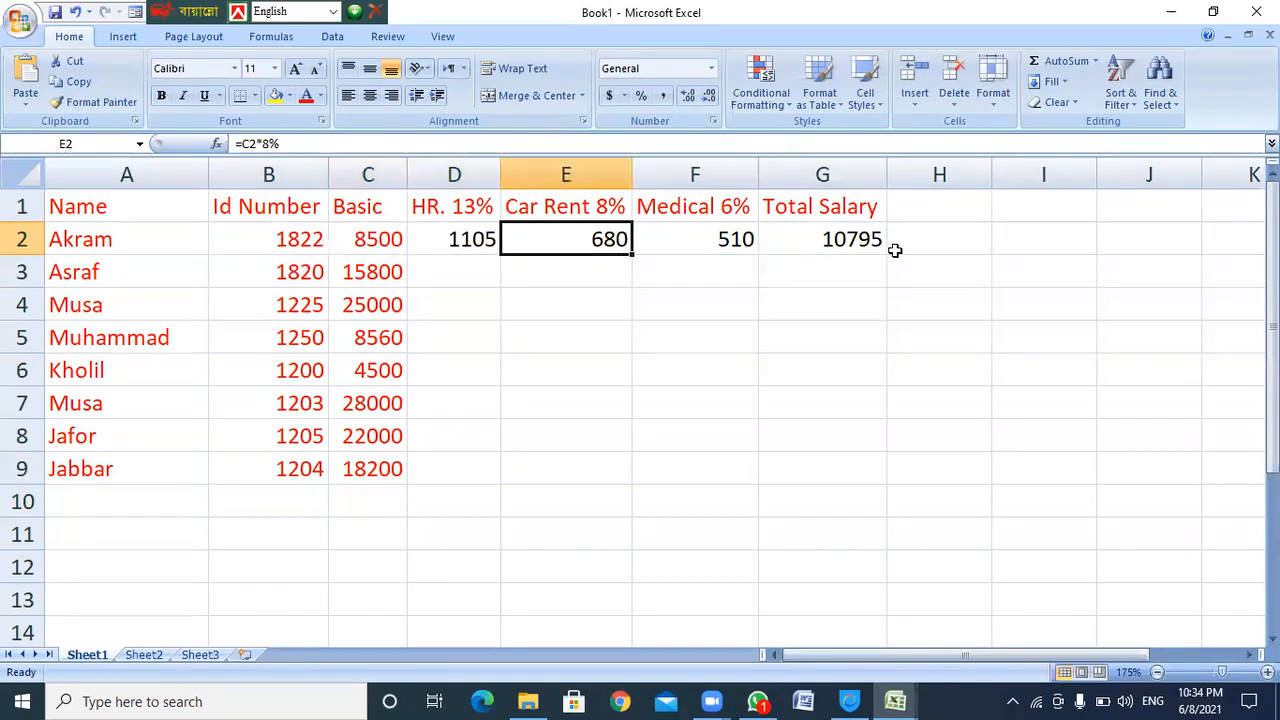
left_click(707, 234)
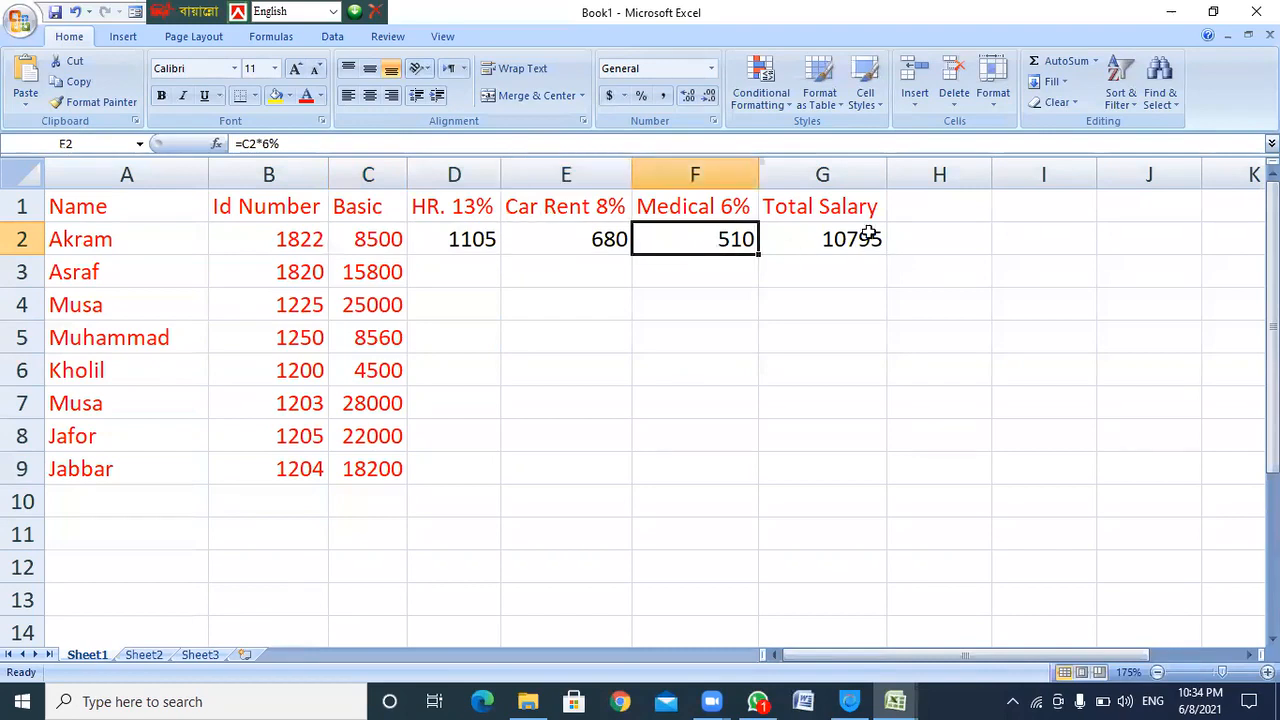
left_click_drag(385, 238, 690, 236)
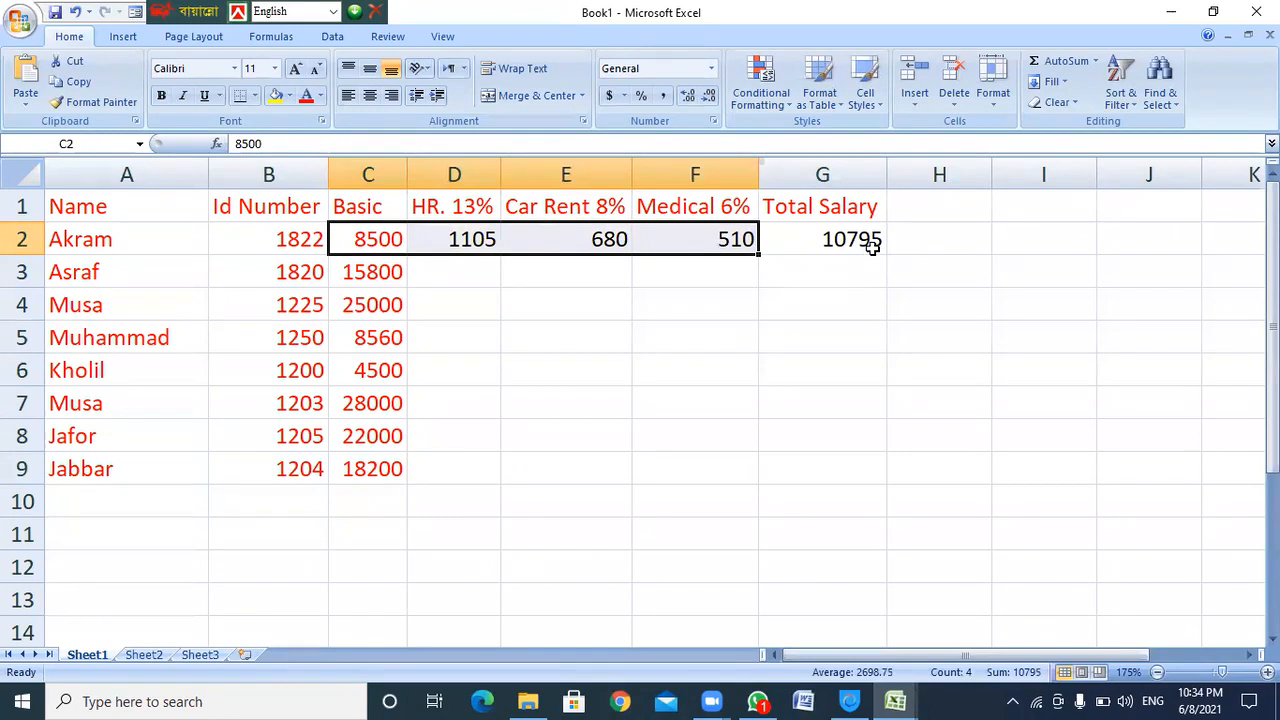
Fill the D2:G2 formulas down through row 9
left_click(872, 247)
left_click_drag(460, 240, 877, 471)
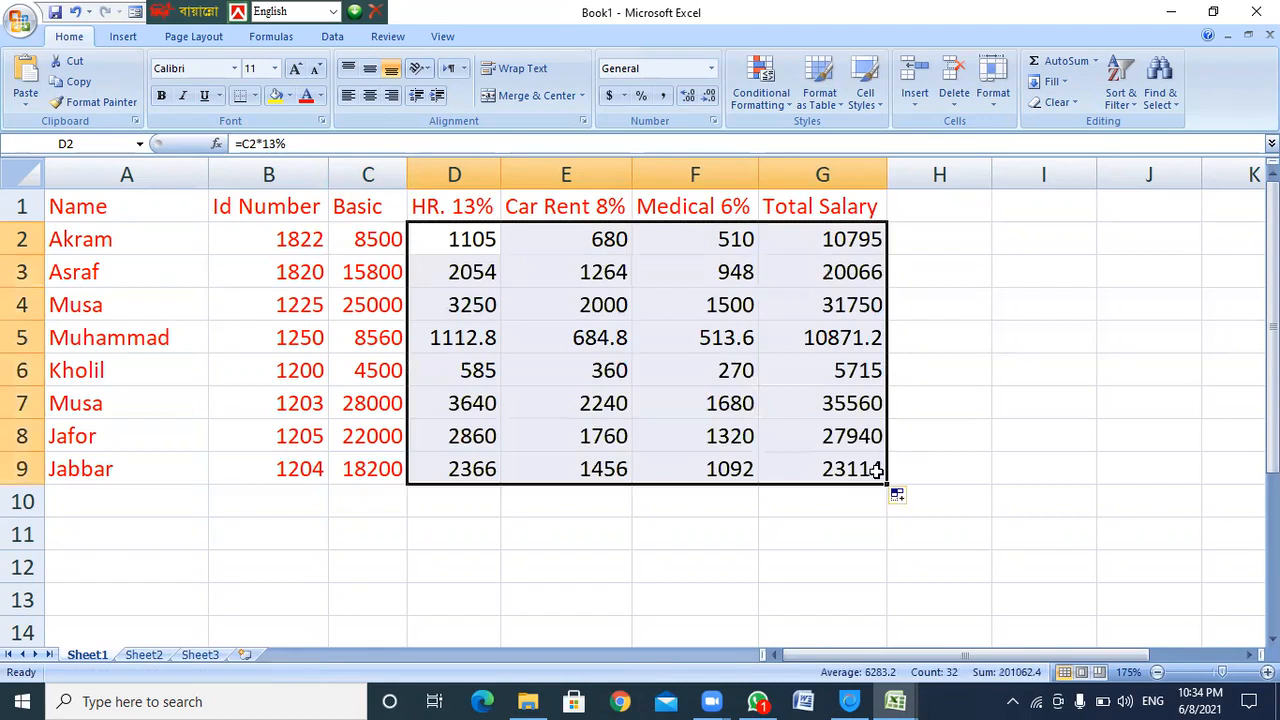
left_click(980, 318)
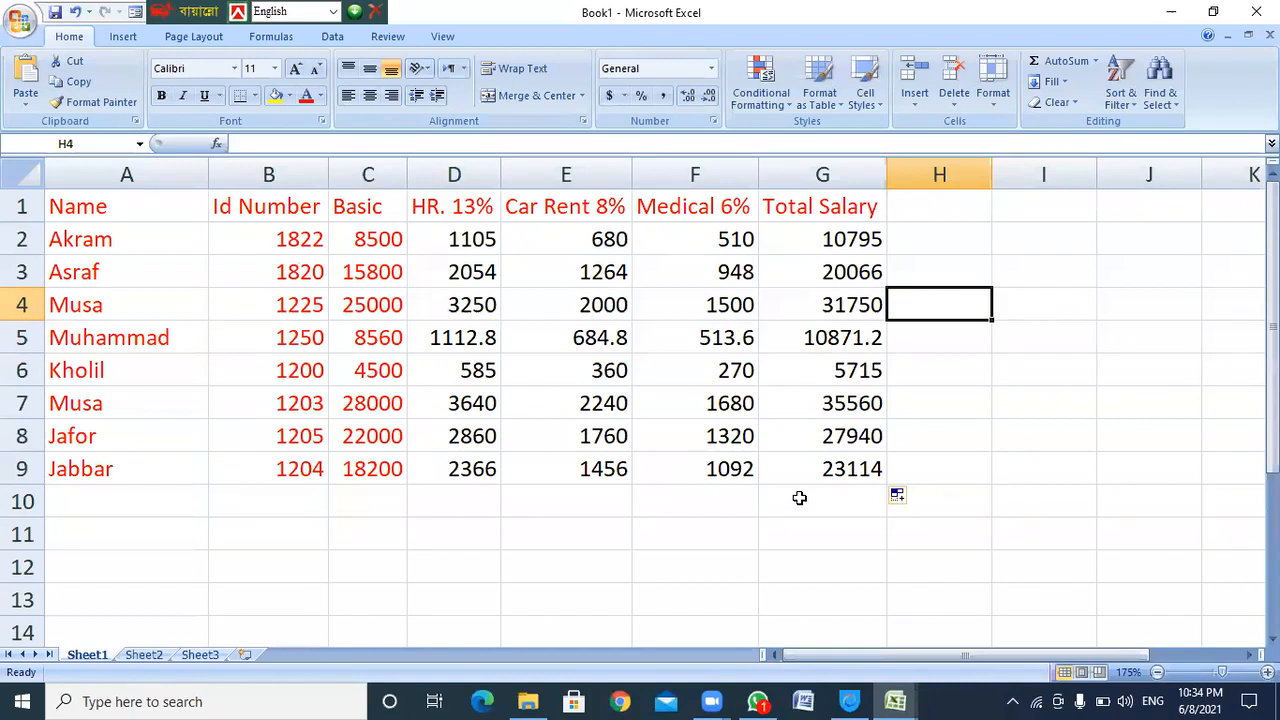
Delete the copied results in D3:G9
left_click(848, 234)
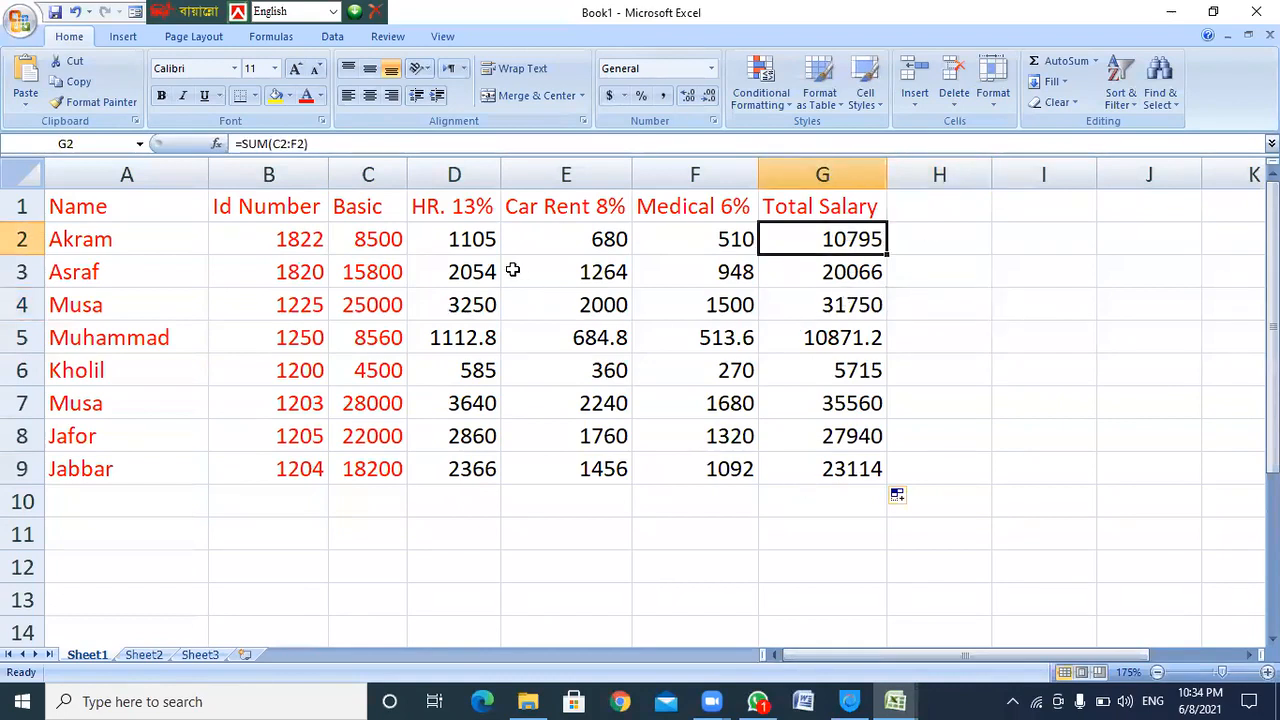
left_click_drag(477, 268, 840, 470)
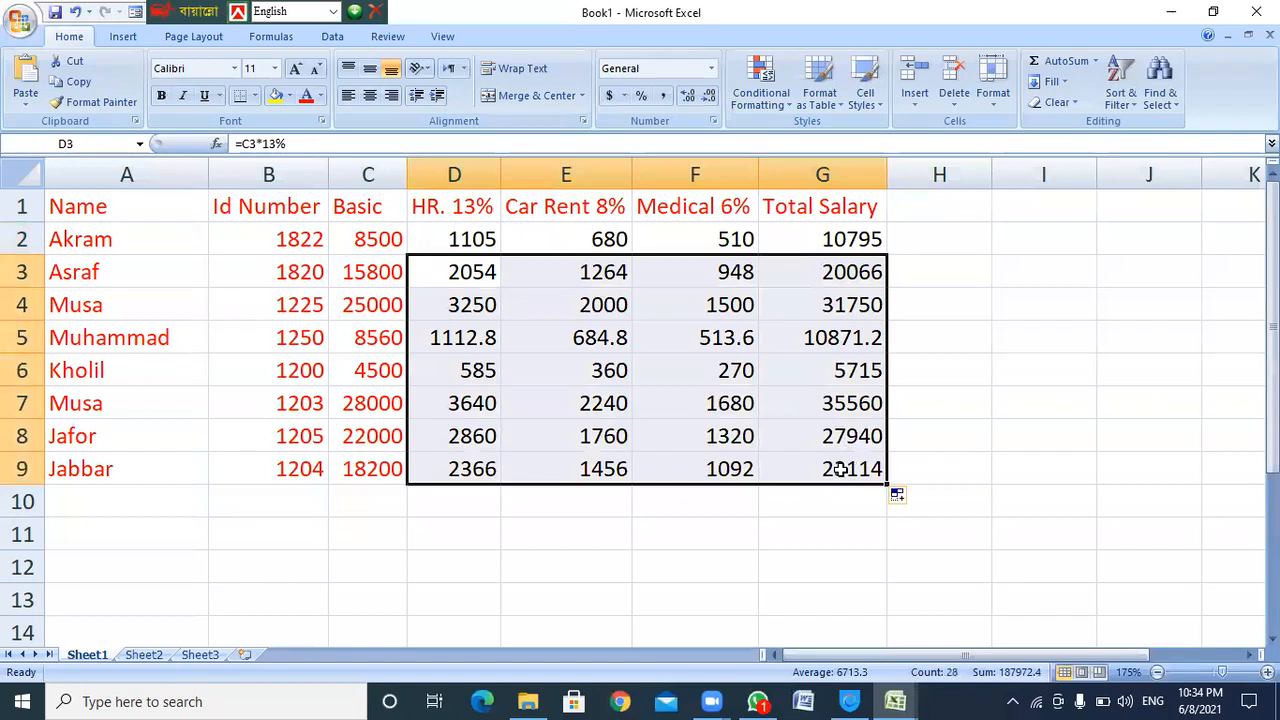
key("Delete")
Re-enter G2's Total Salary as =sum(c2:f2), showing 10795
left_click(849, 241)
key("Delete")
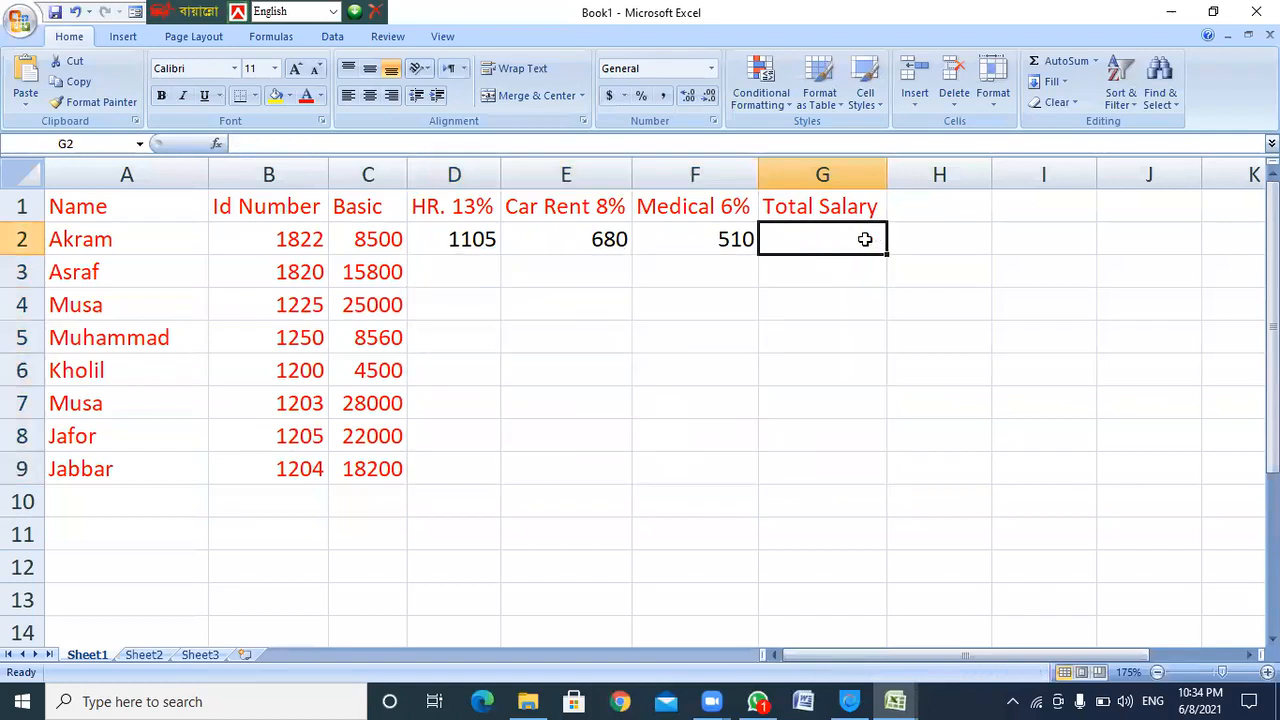
type("=sum")
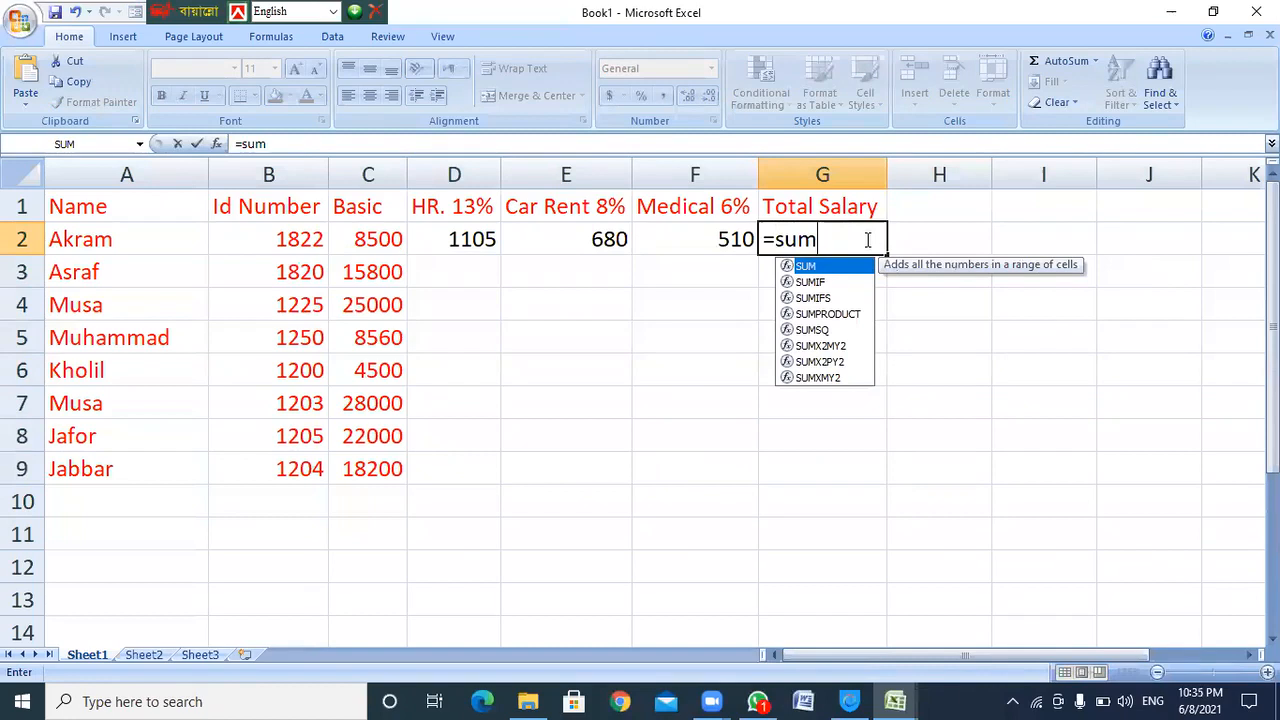
type("(")
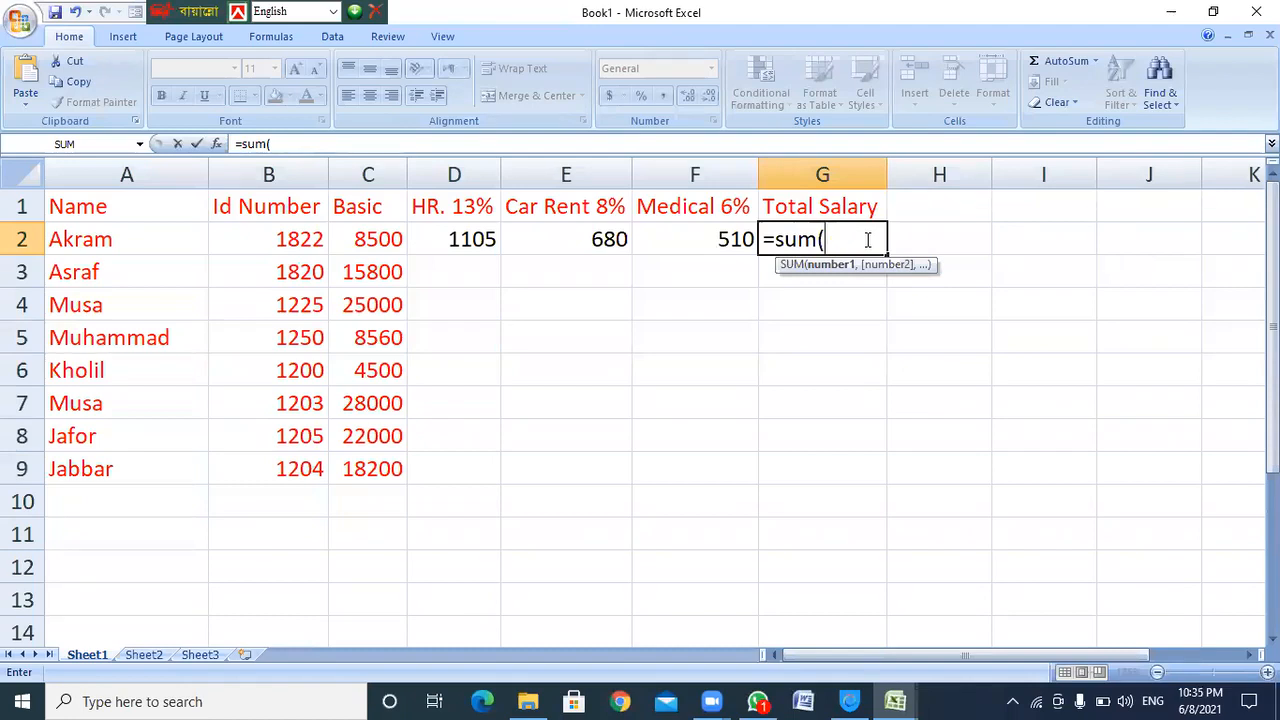
type("c")
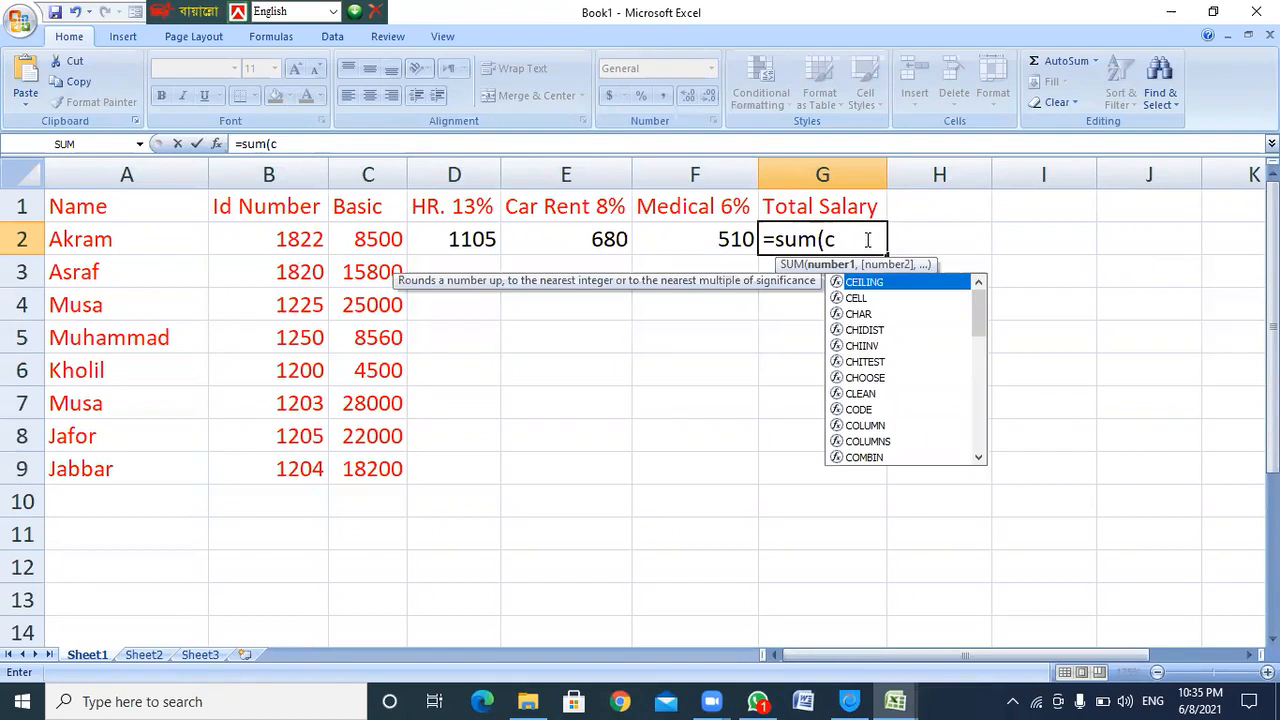
type("2:")
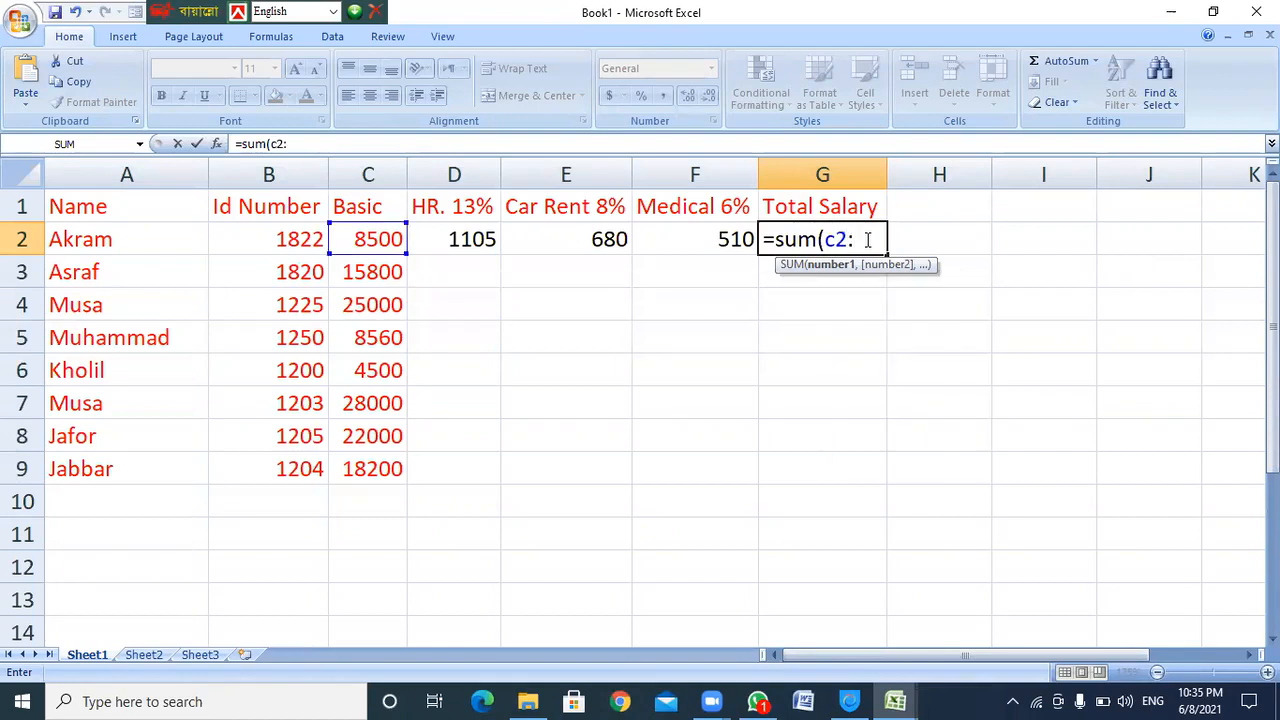
type("f")
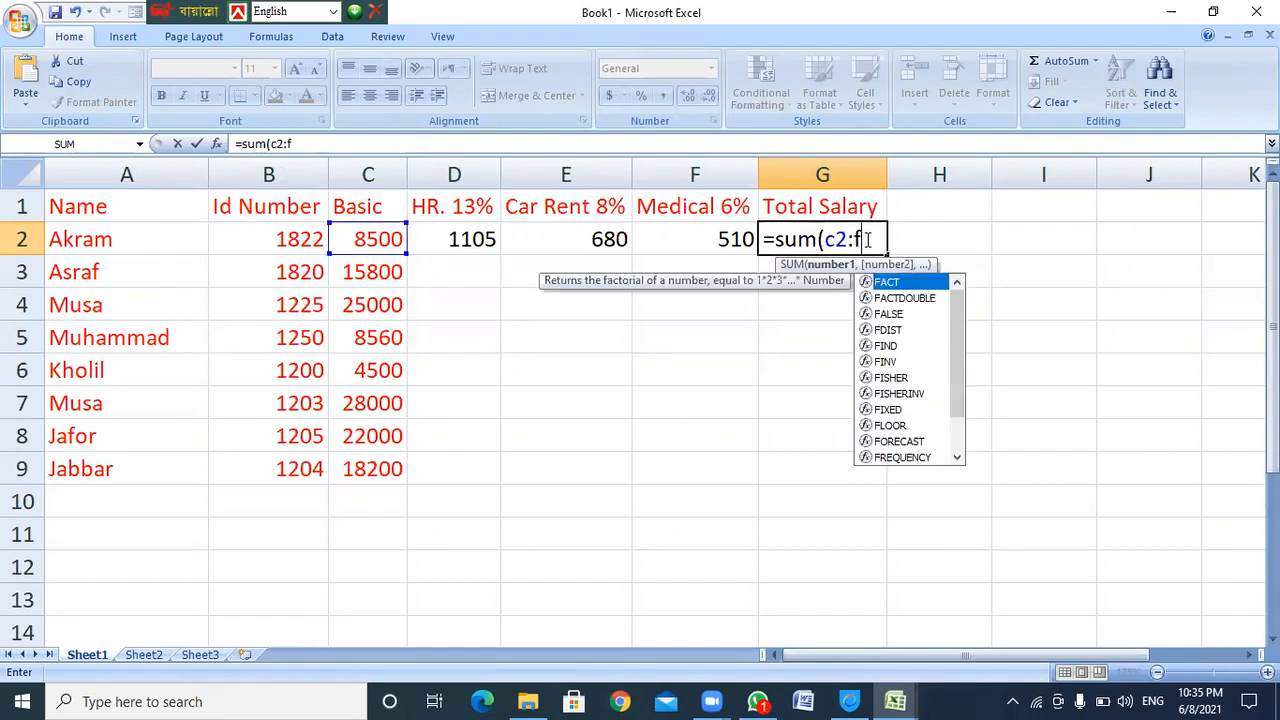
type("2)")
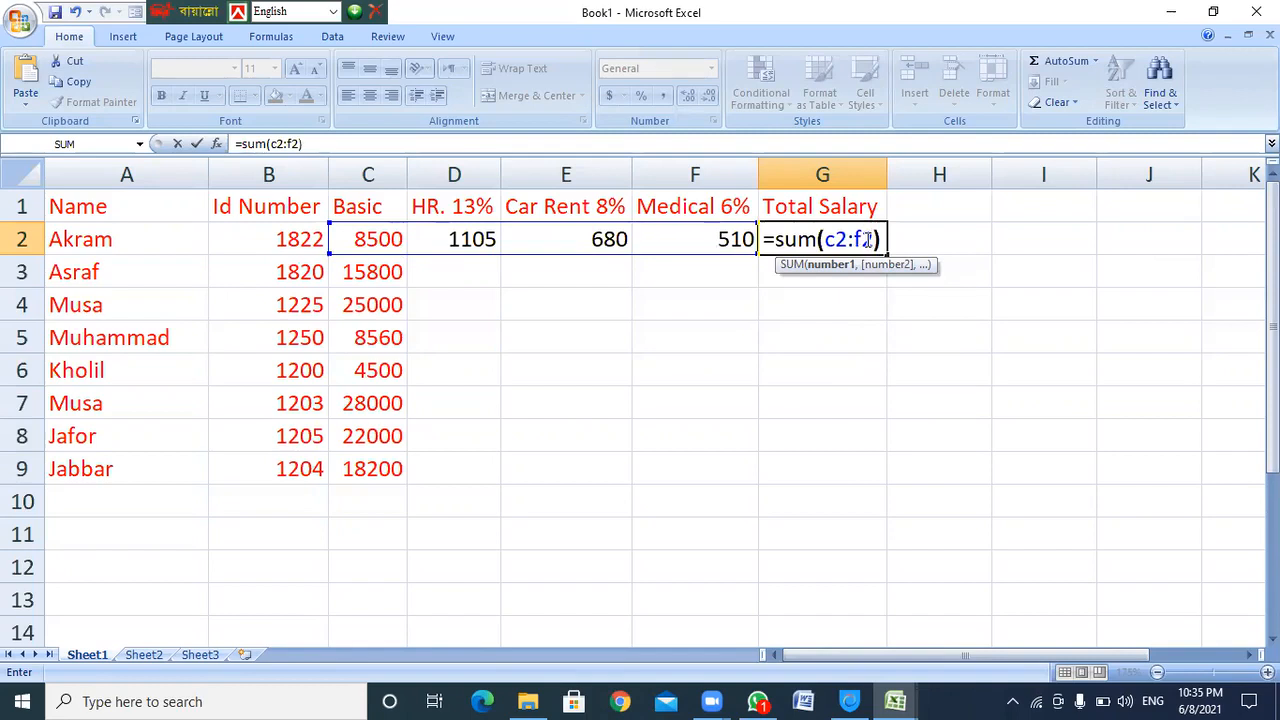
key("Return")
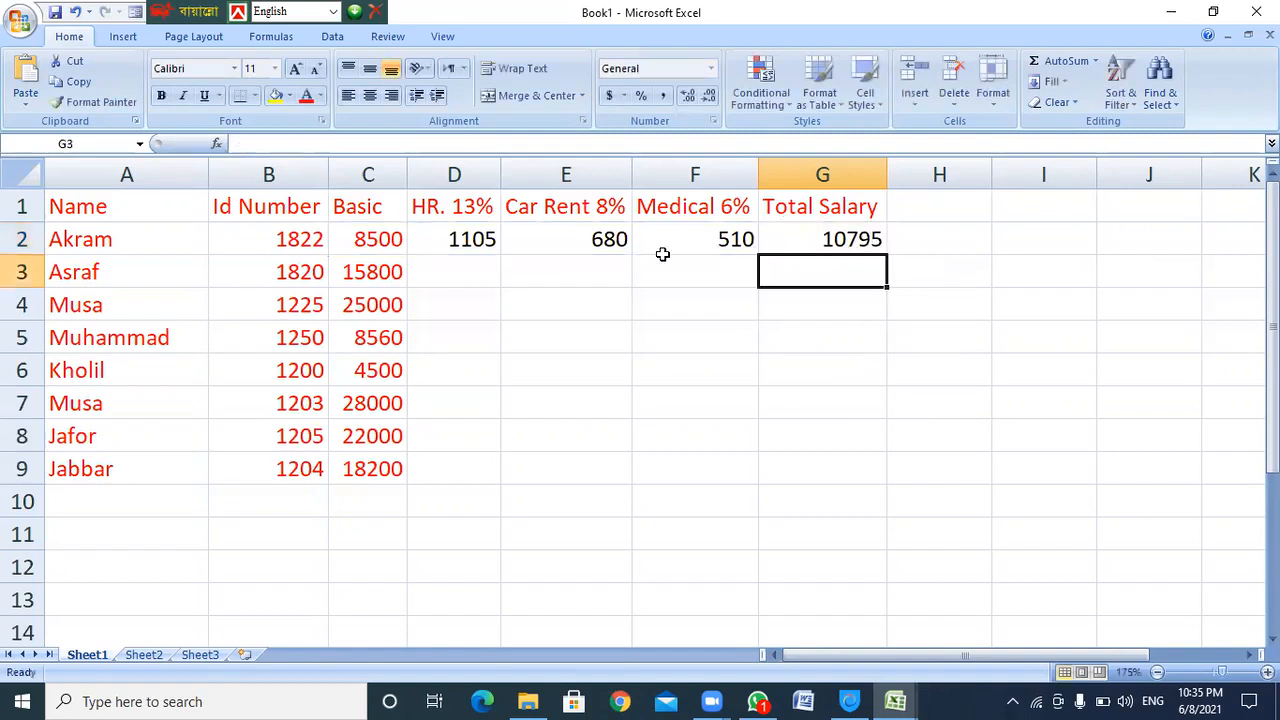
left_click_drag(474, 240, 802, 250)
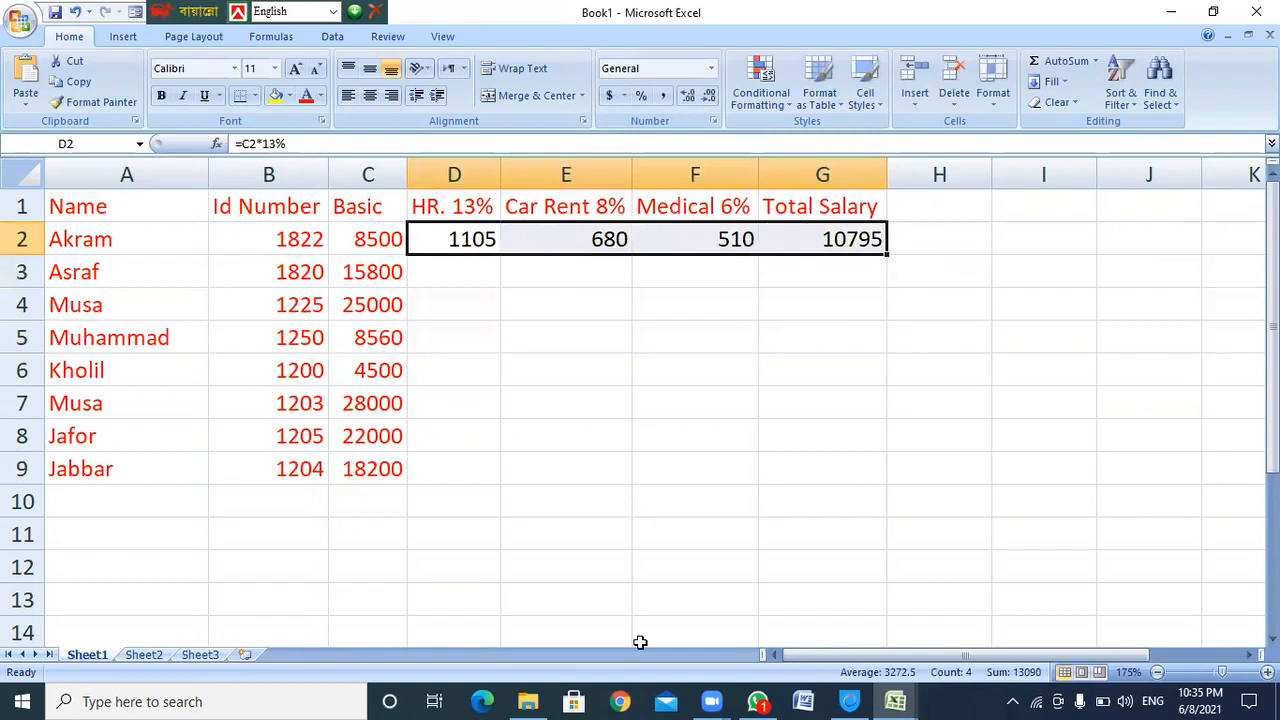
Fill D2:G2's formulas down to row 9, ending with Jabbar's total of 23114
left_click_drag(880, 251, 857, 472)
left_click(995, 356)
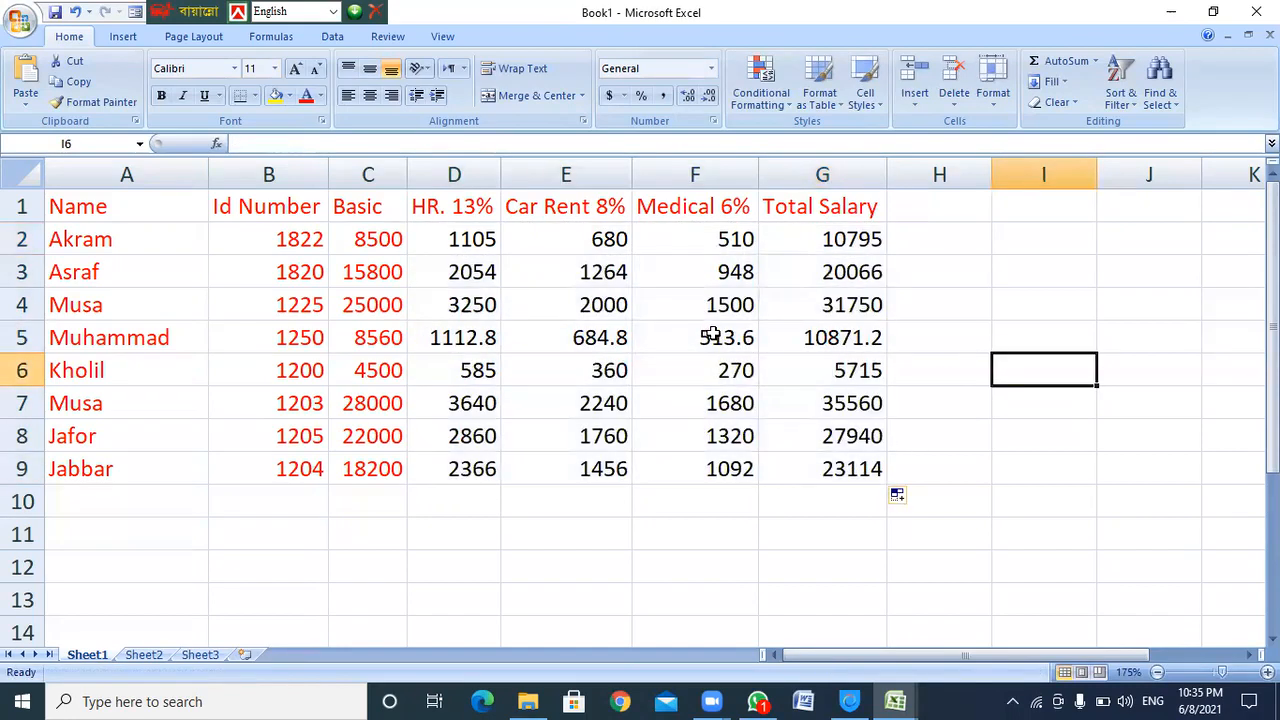
left_click(140, 203)
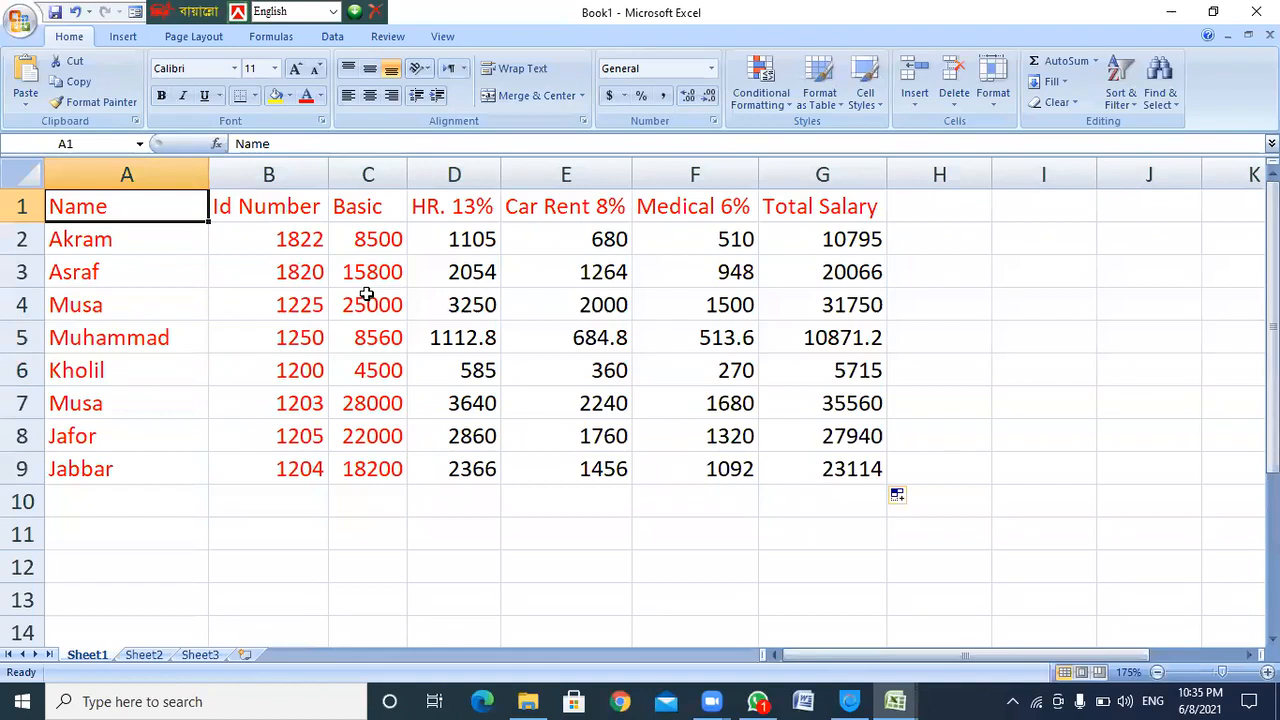
Insert an entire blank row above the header row
right_click(126, 210)
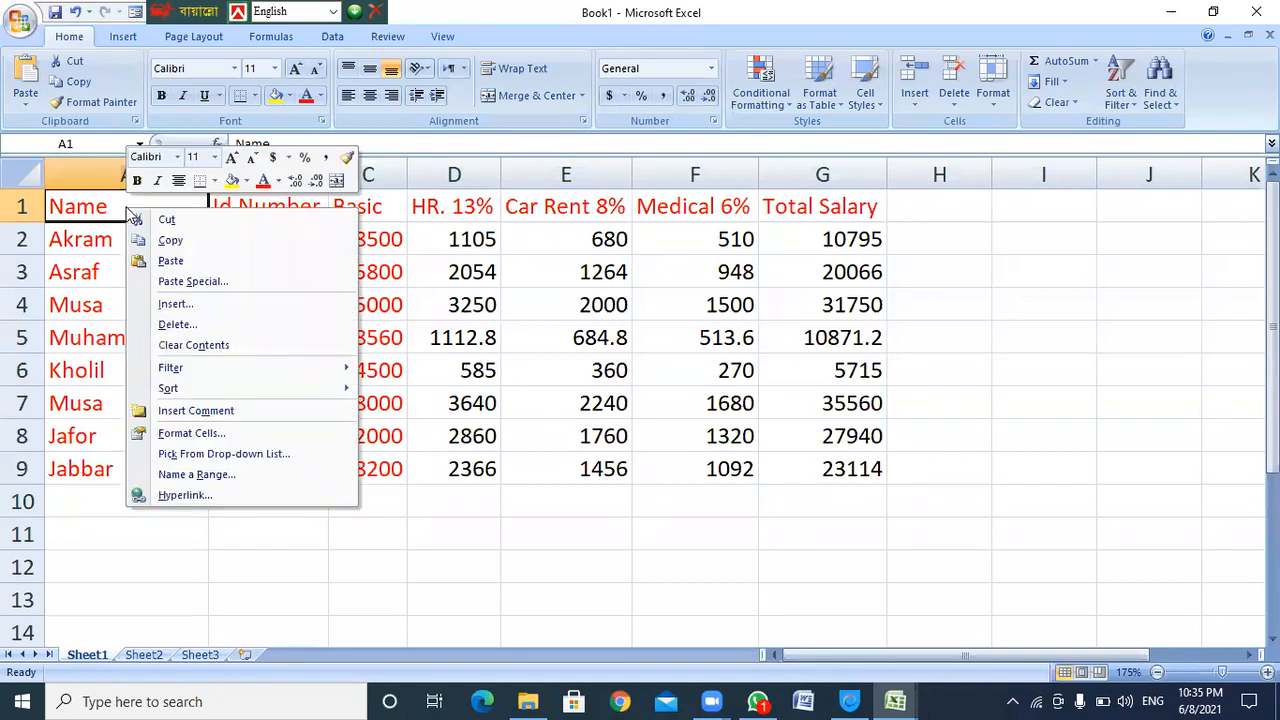
left_click(195, 305)
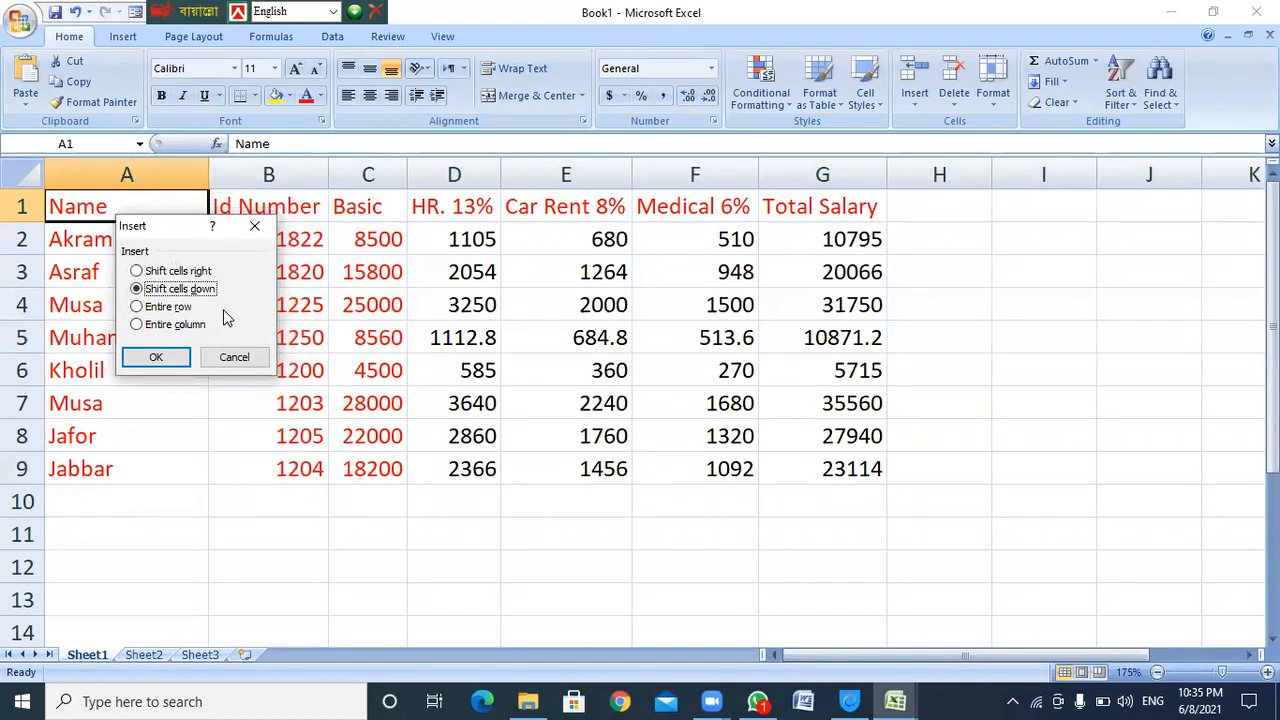
left_click(152, 307)
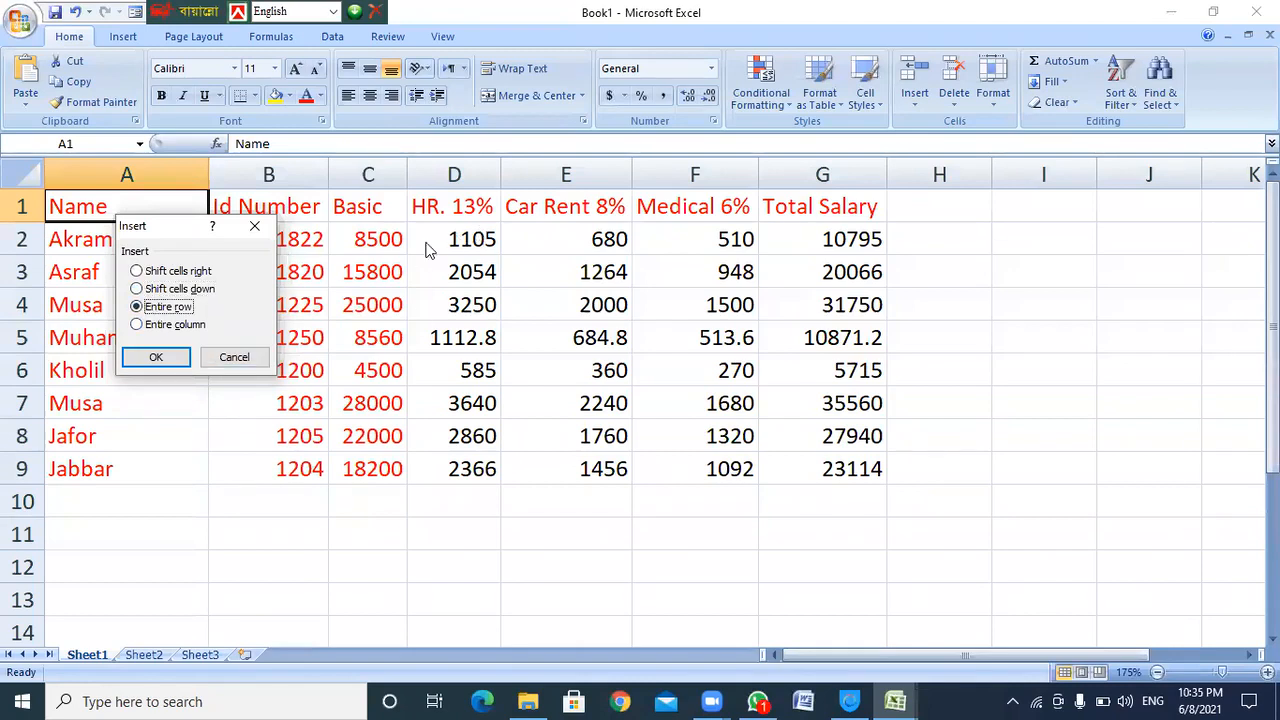
left_click(158, 358)
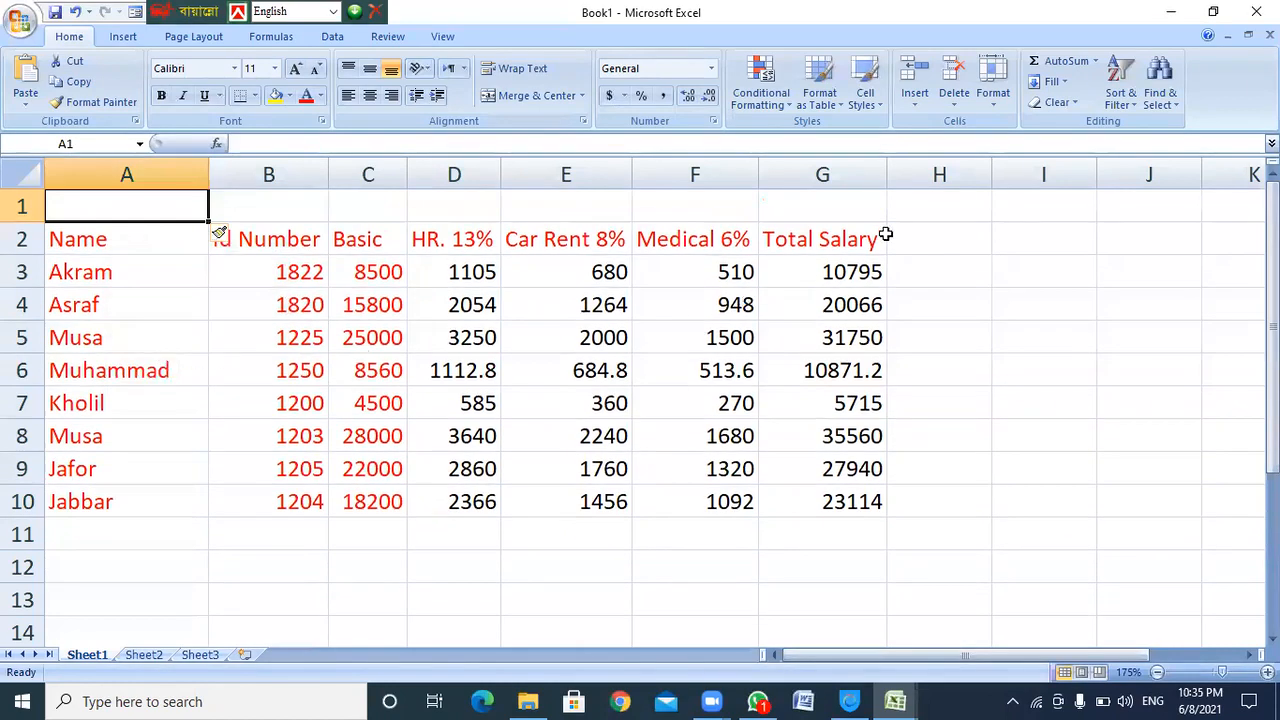
left_click(823, 205)
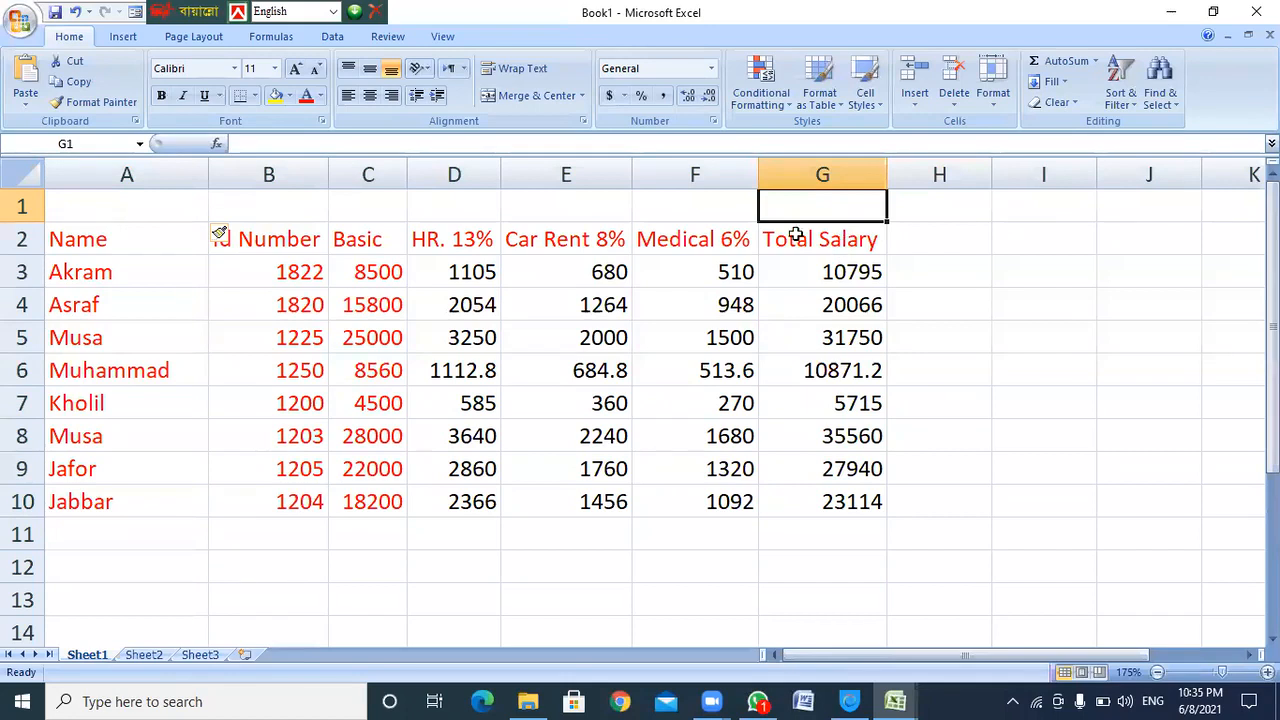
Merge and centre A1 through G1 into a single title cell
left_click(155, 207)
left_click_drag(240, 205, 806, 214)
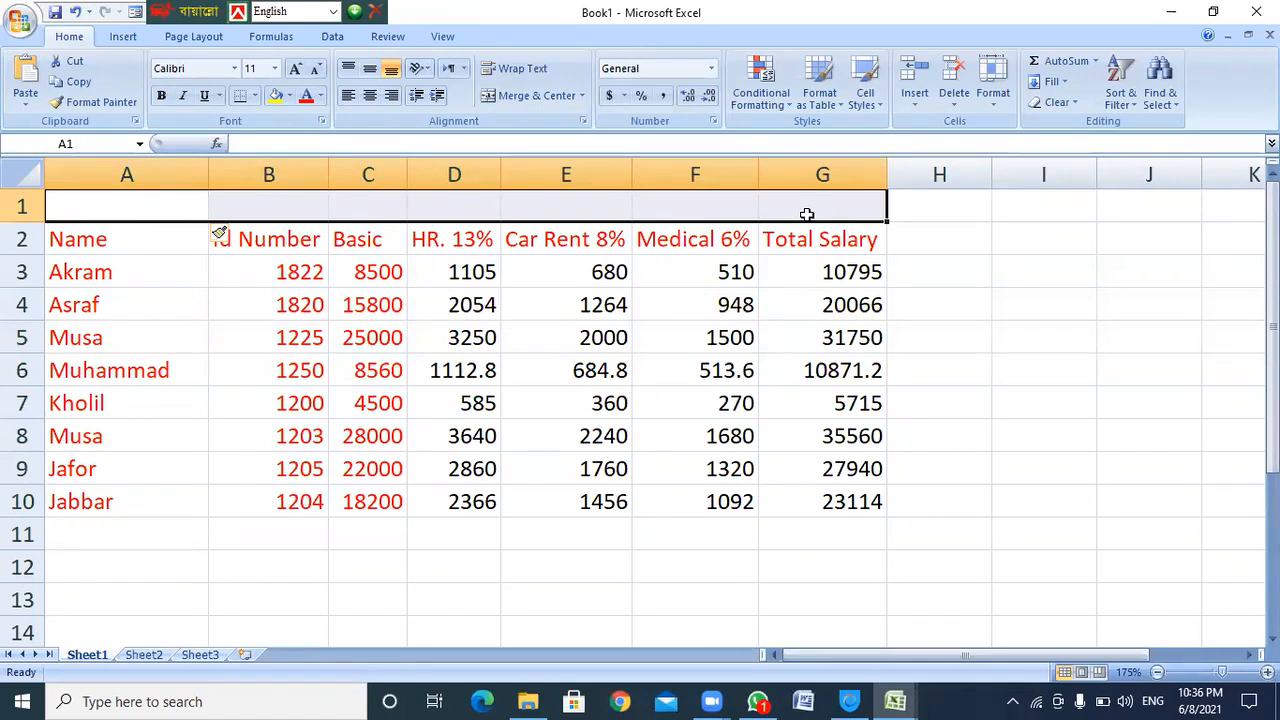
left_click(541, 98)
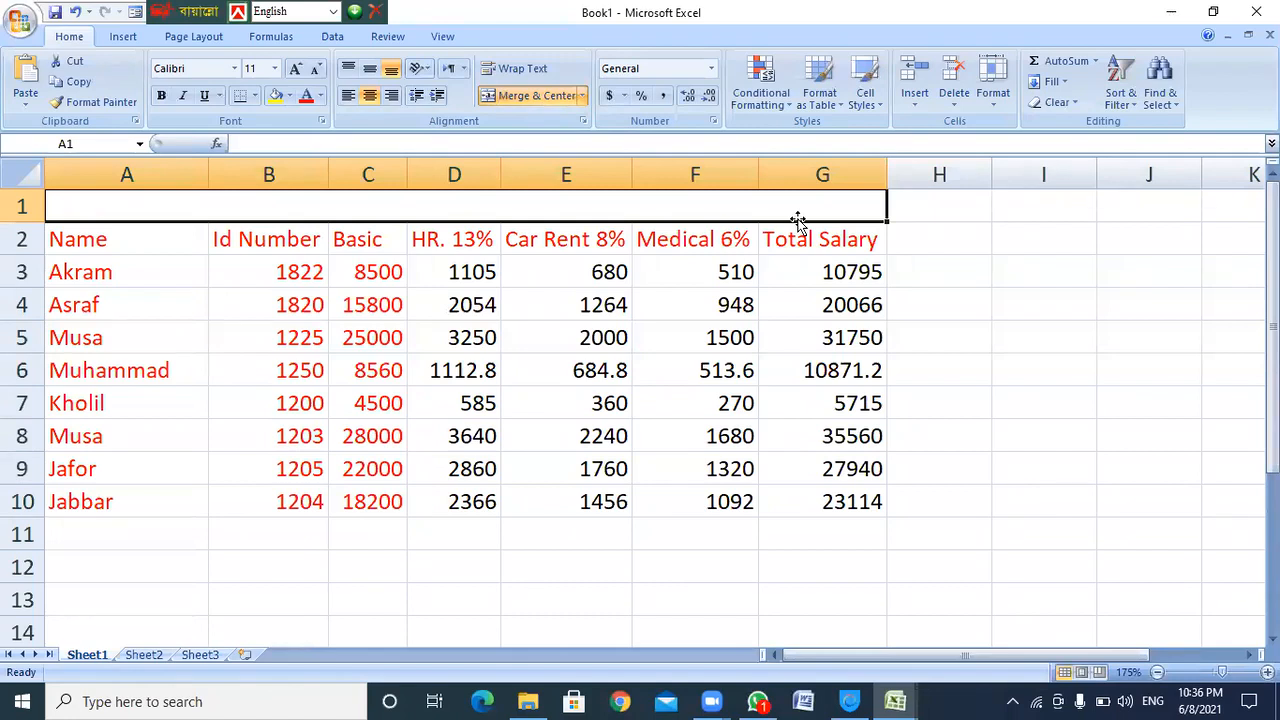
Enter the multi-line title: Qawmi It Farm, Dhaka, Bangladesh, Salary Sheet, Month Name : May-2021
type("Qa")
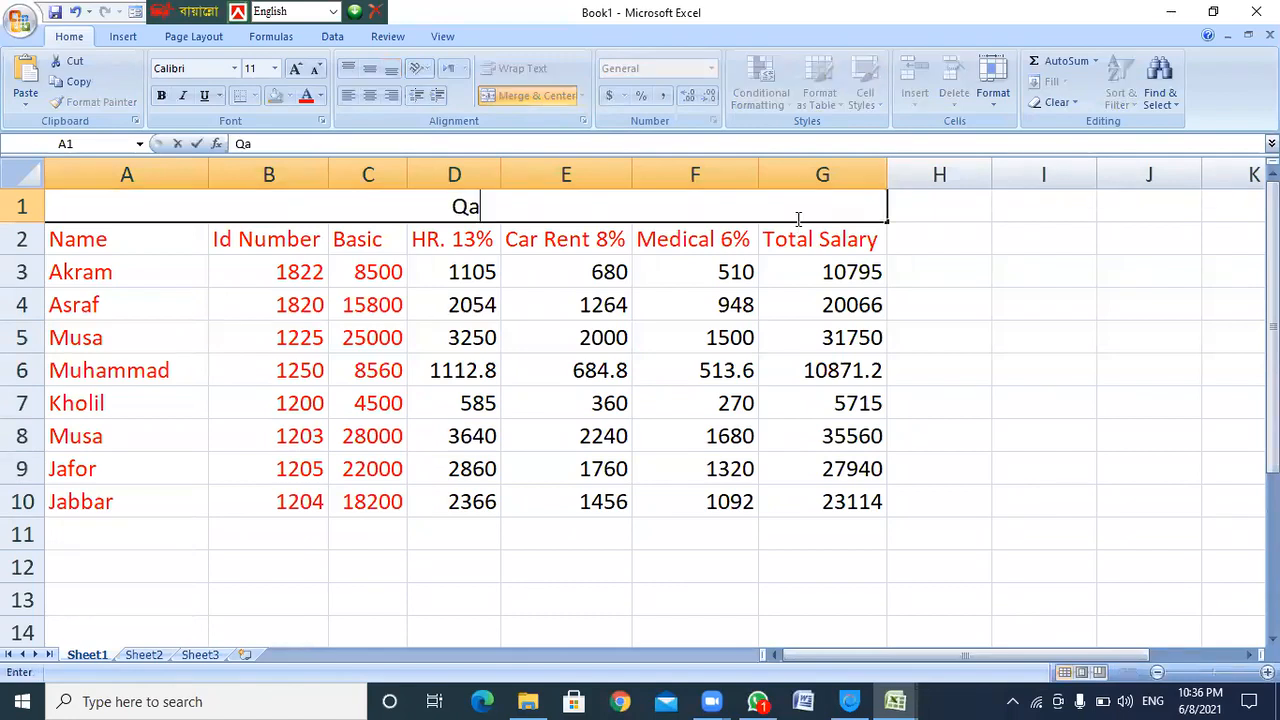
type("wmi ")
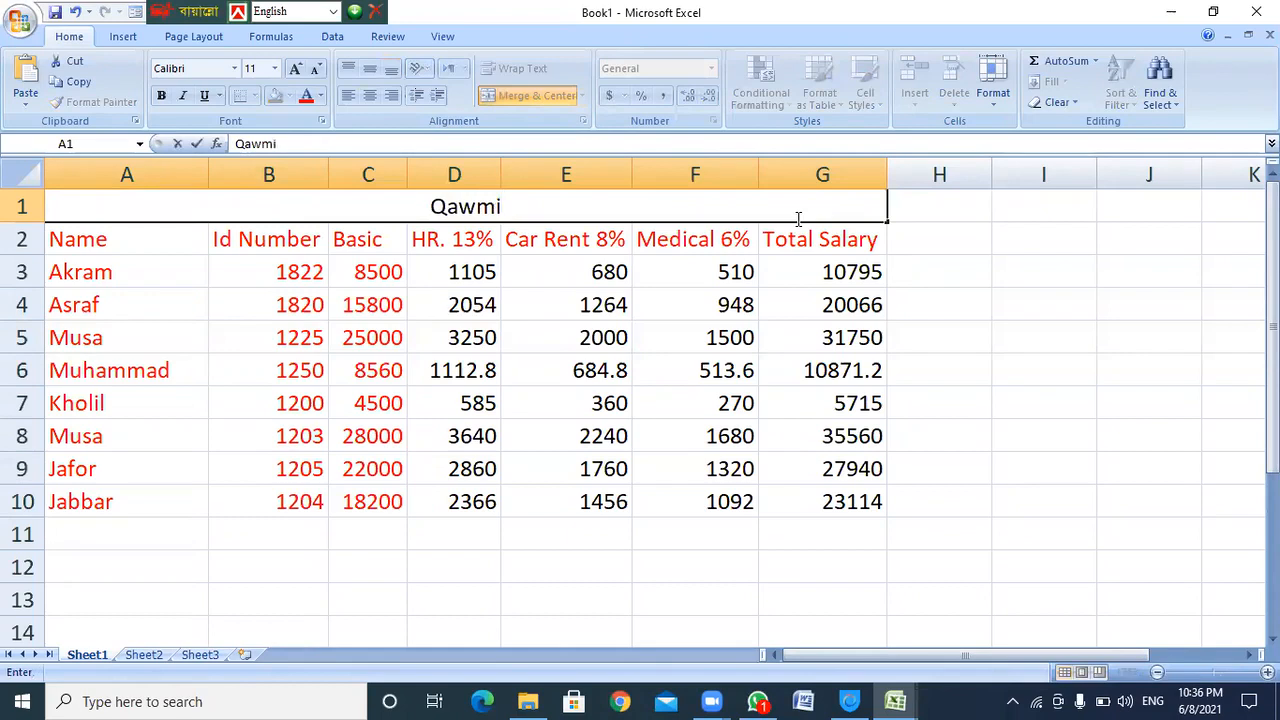
type("It ")
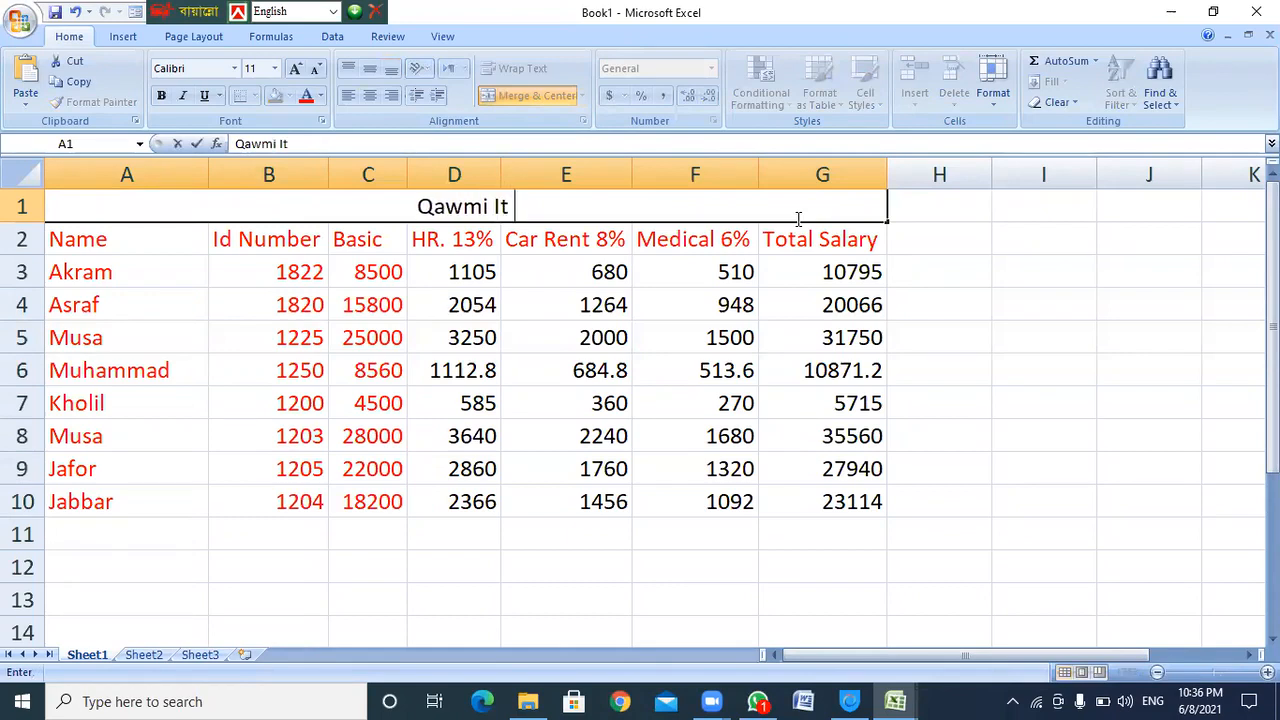
type("Farm")
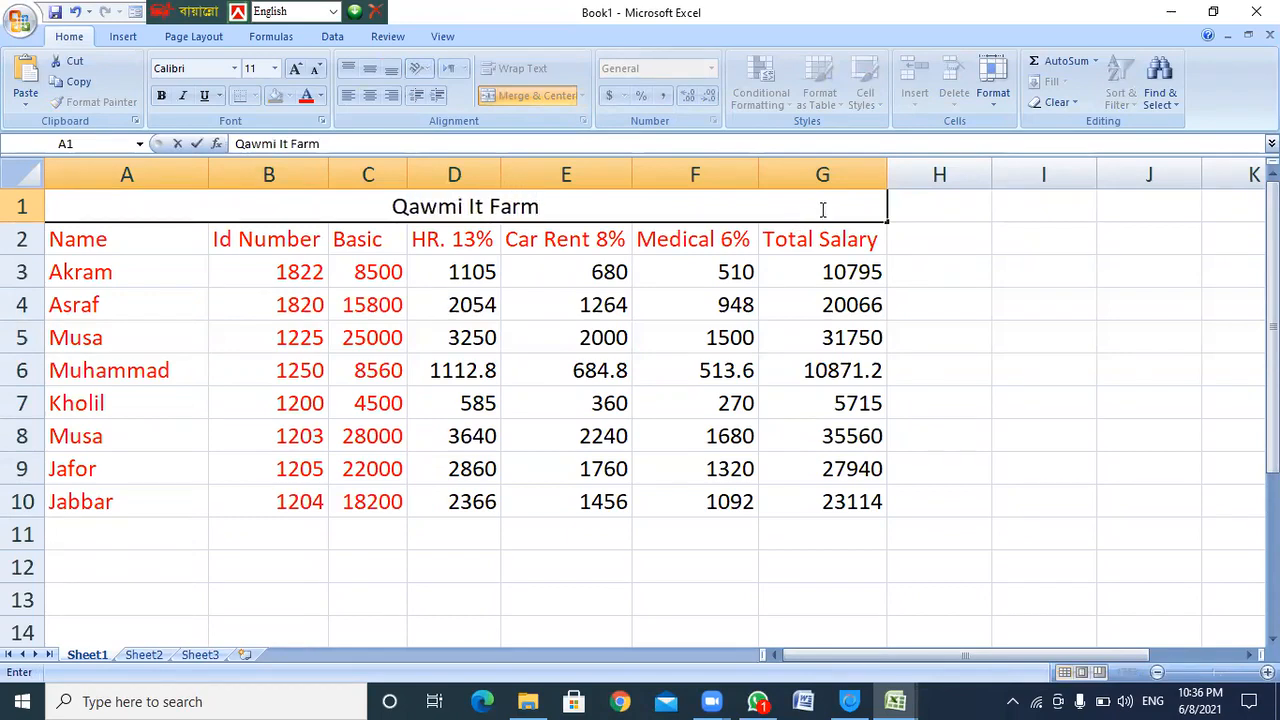
key("alt")
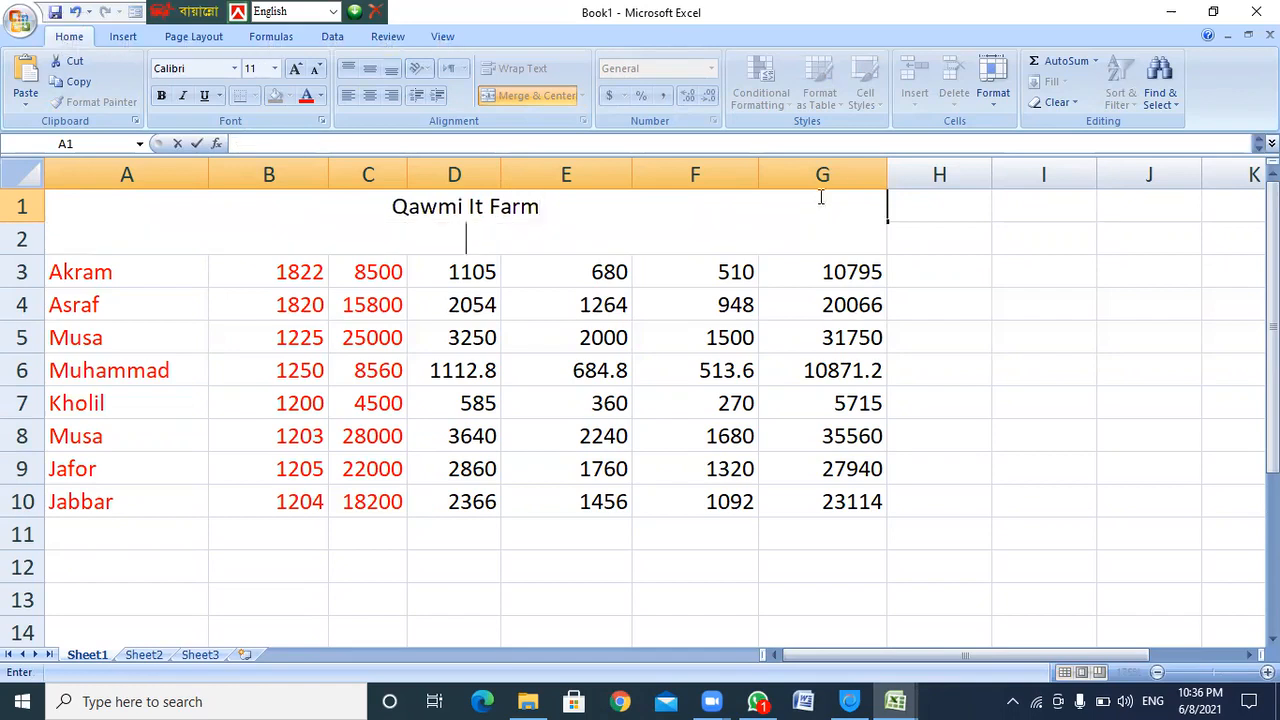
type("Dhaka, Ba")
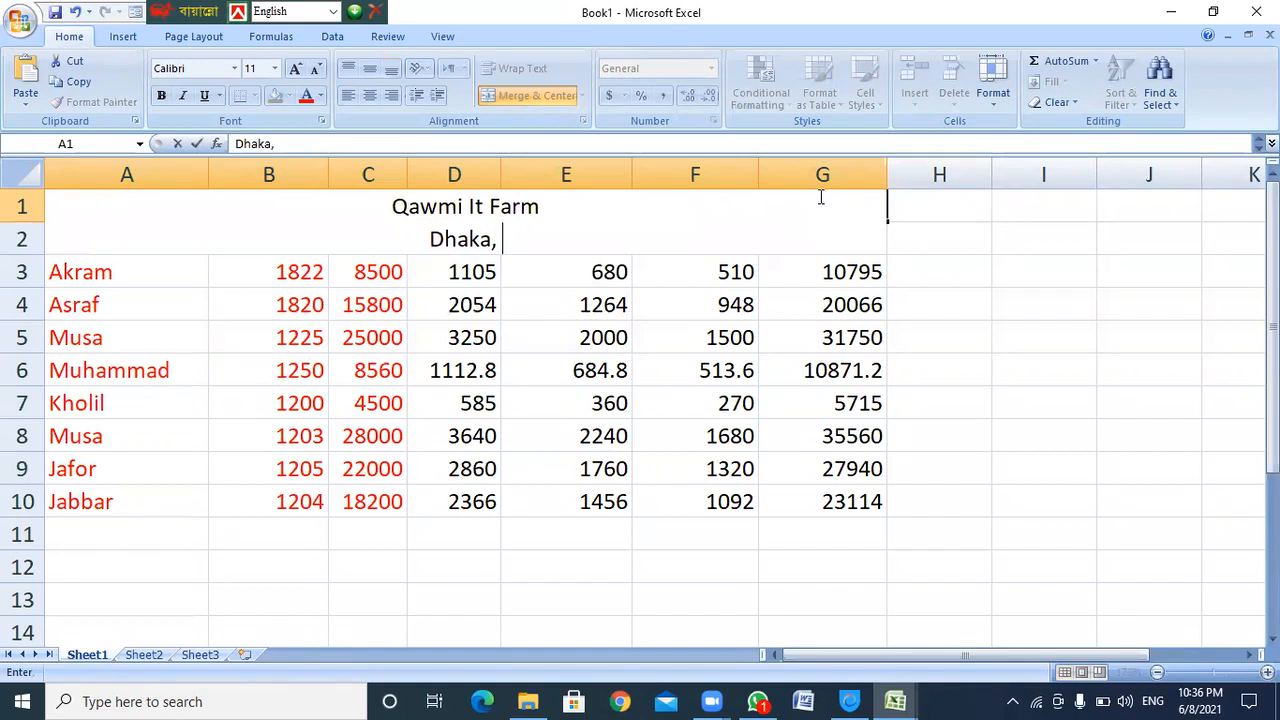
type("ngladesh")
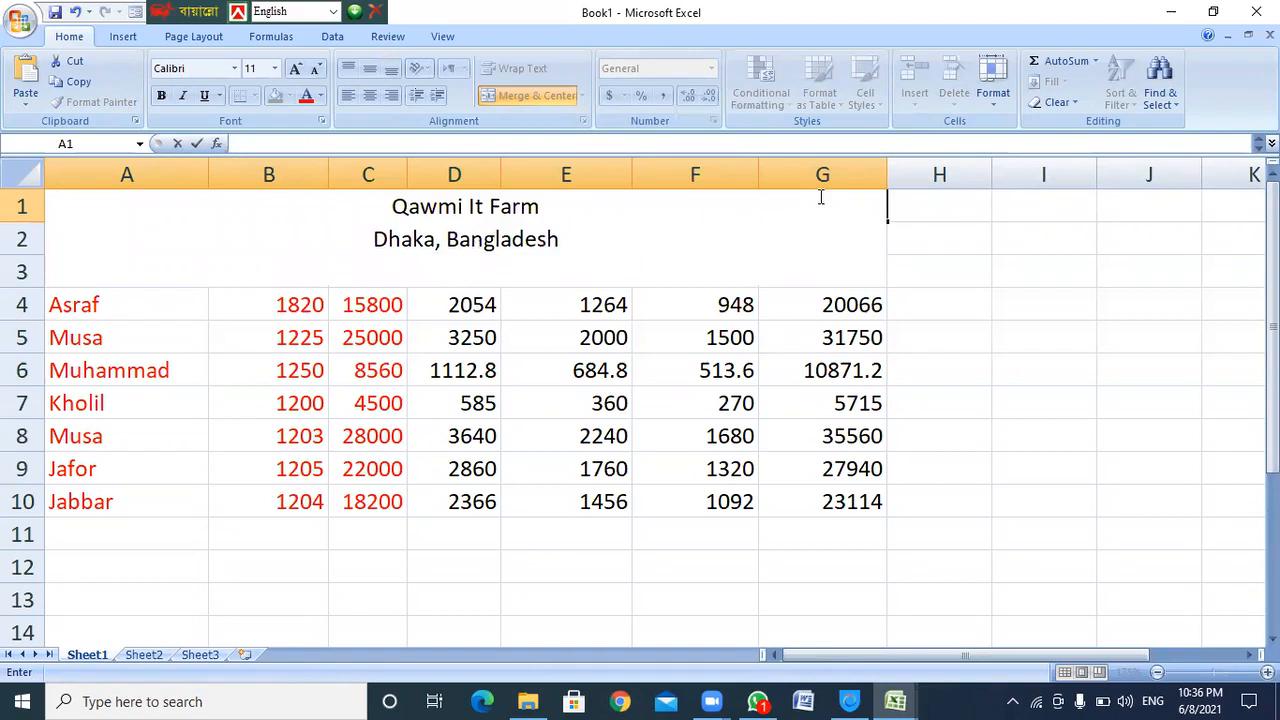
type("May")
key("BackSpace")
key("BackSpace")
key("BackSpace")
type("Salary ")
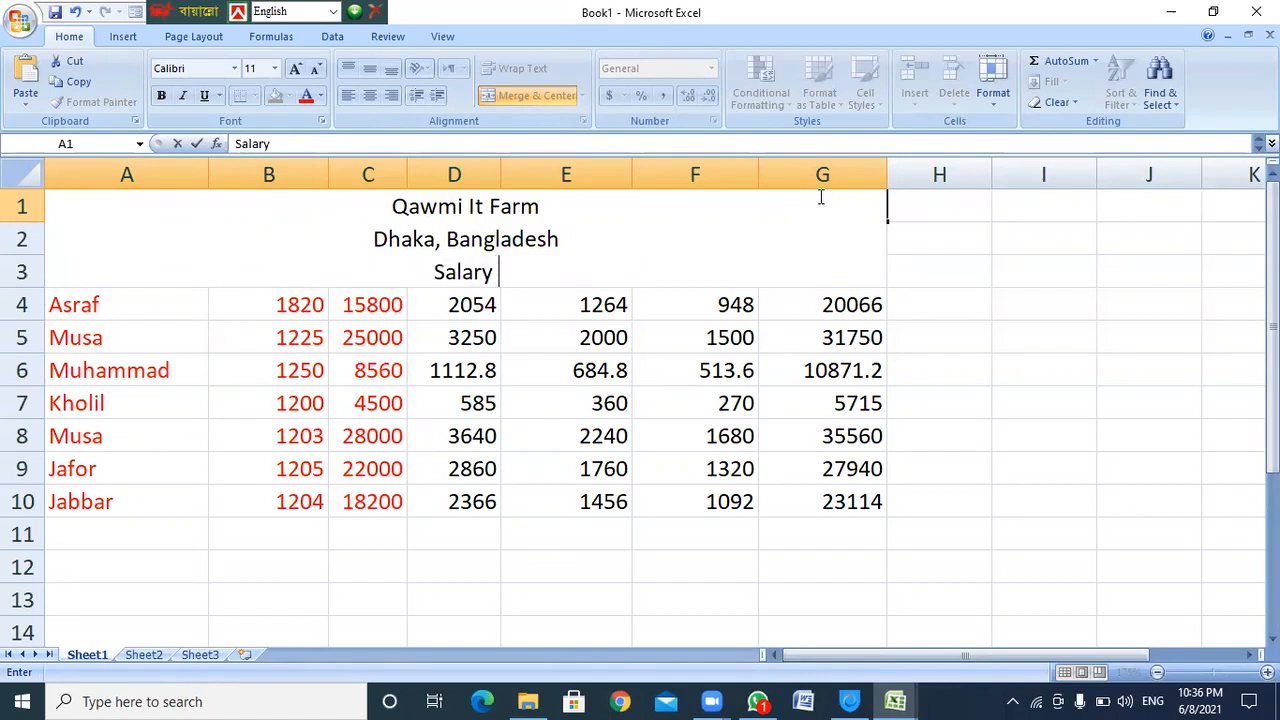
type("Sheet")
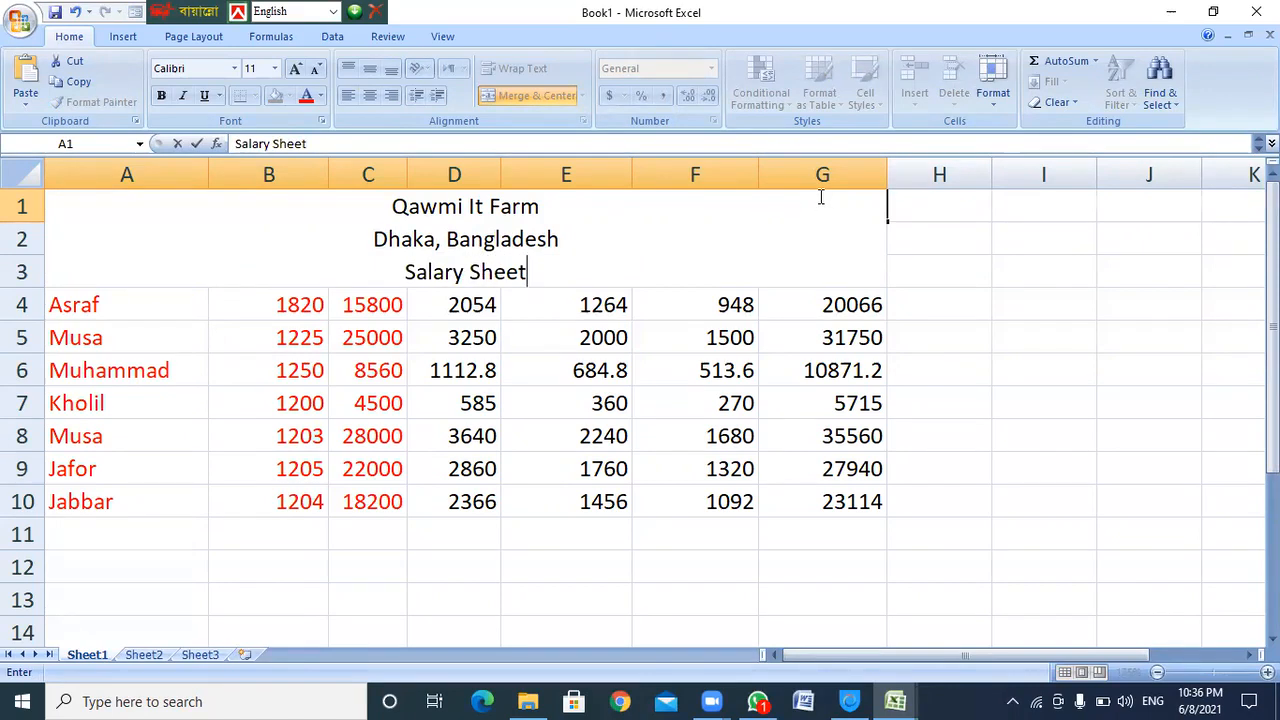
key("alt+Return")
type("Month Name : May-2021")
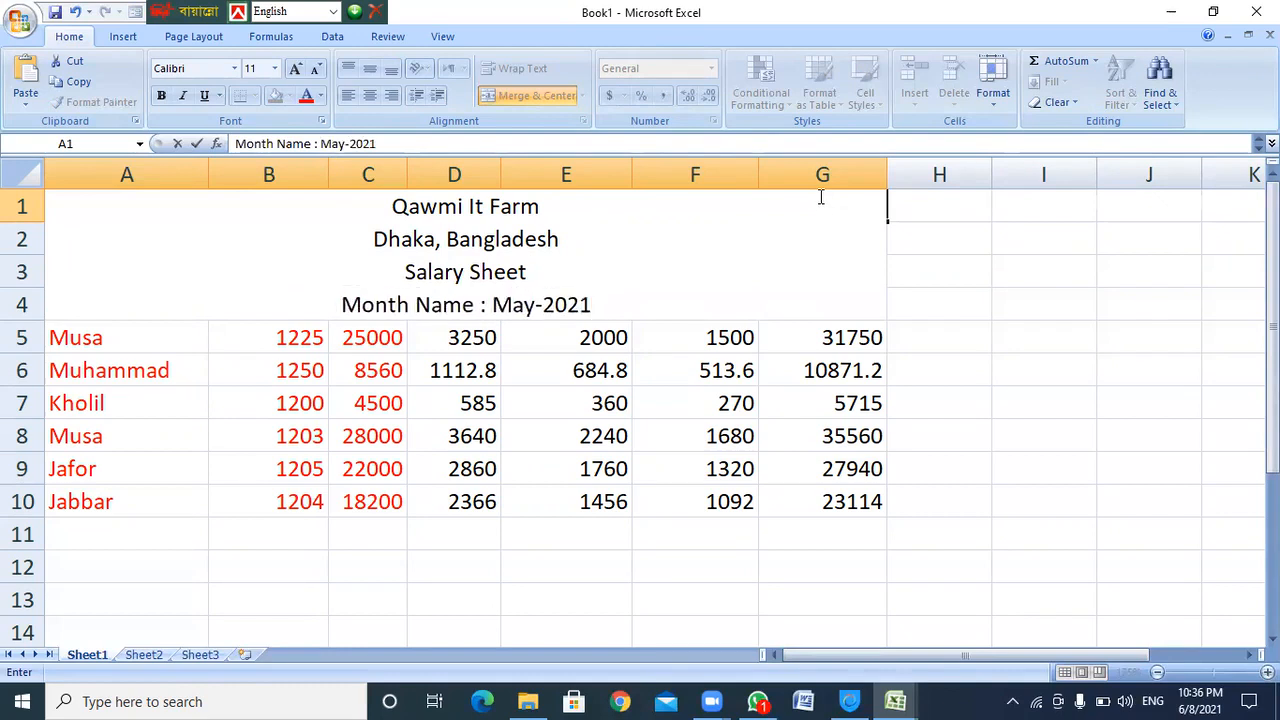
key("Return")
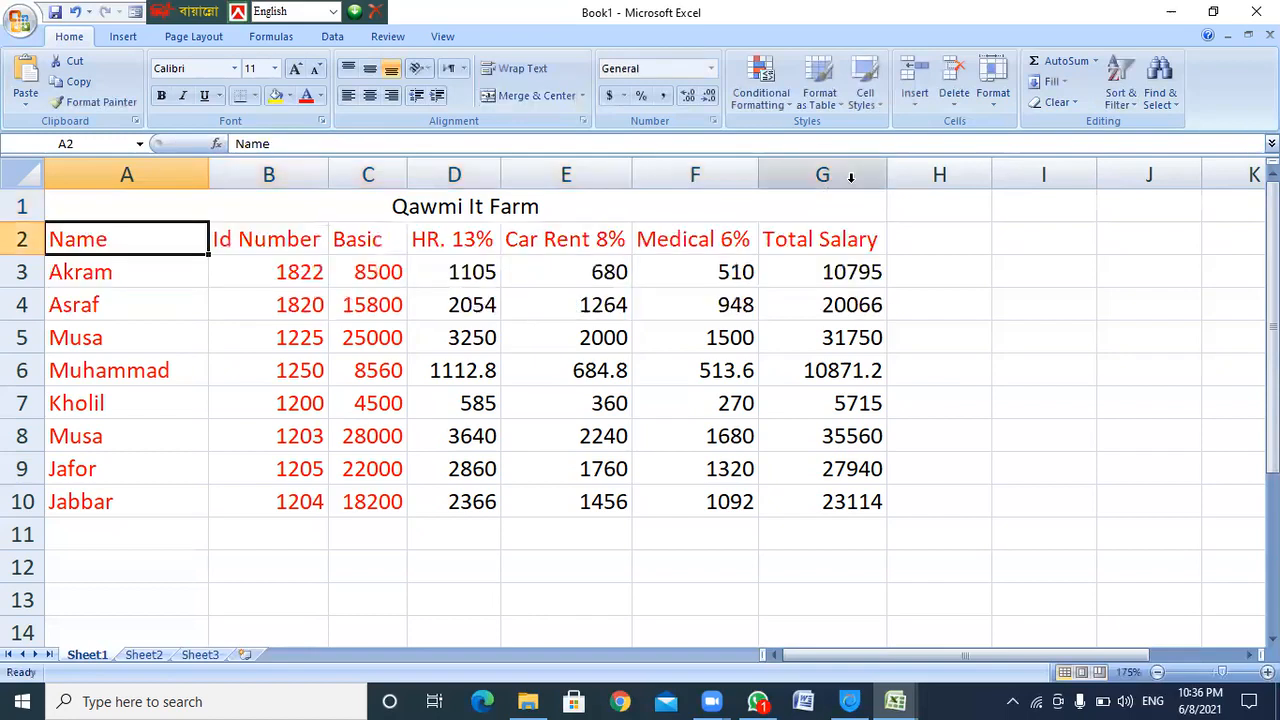
Drag row 1 taller so all four title lines show
left_click(397, 204)
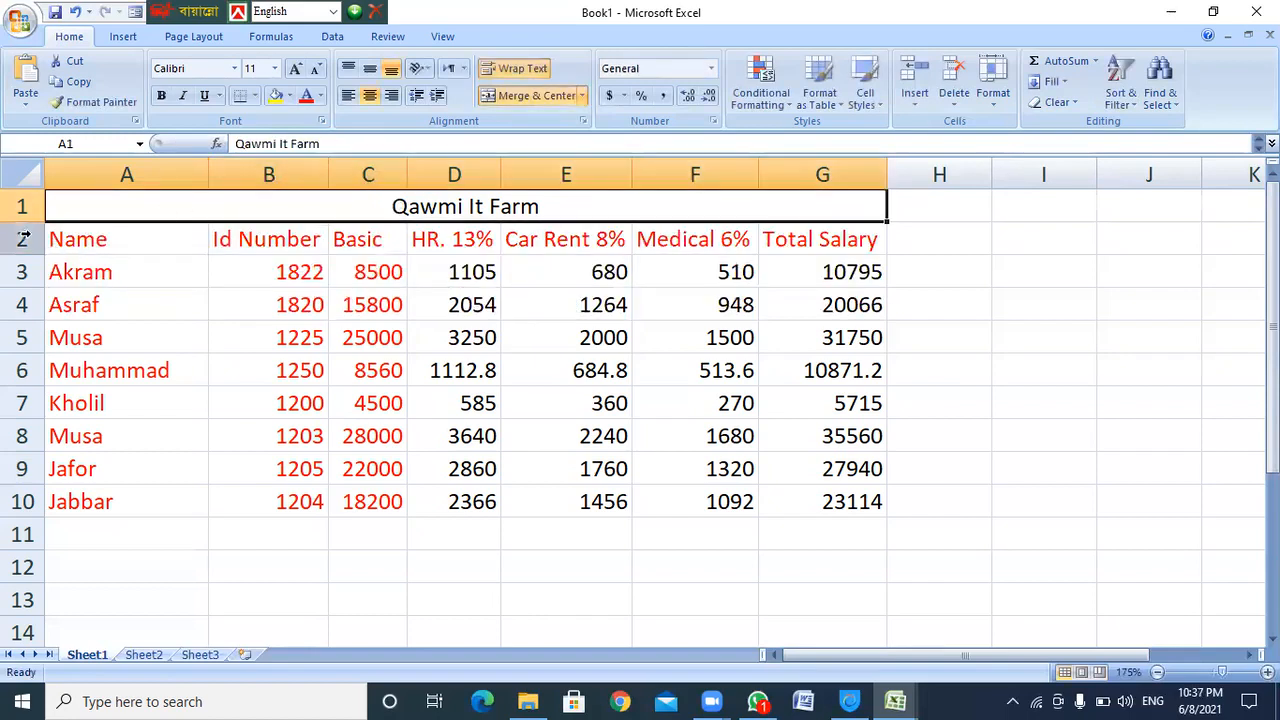
left_click_drag(25, 222, 21, 289)
left_click_drag(21, 288, 21, 350)
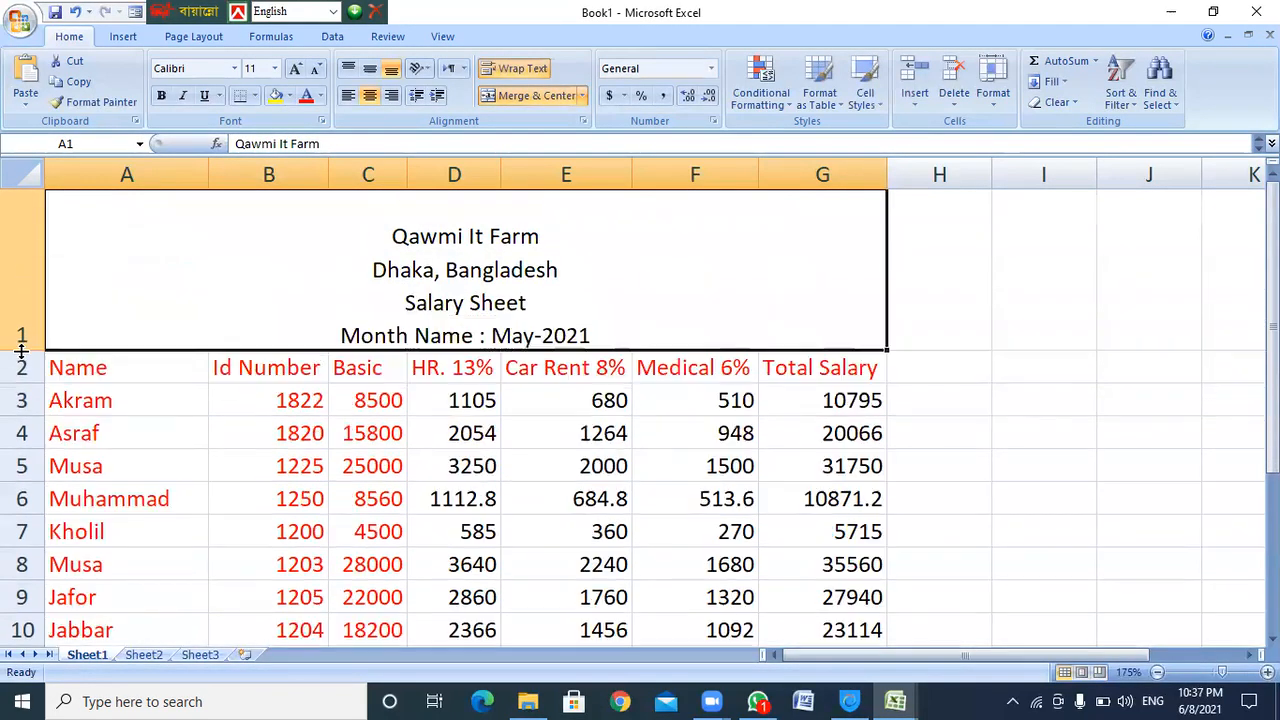
Set the Qawmi It Farm line of the title to font size 20
double_click(452, 240)
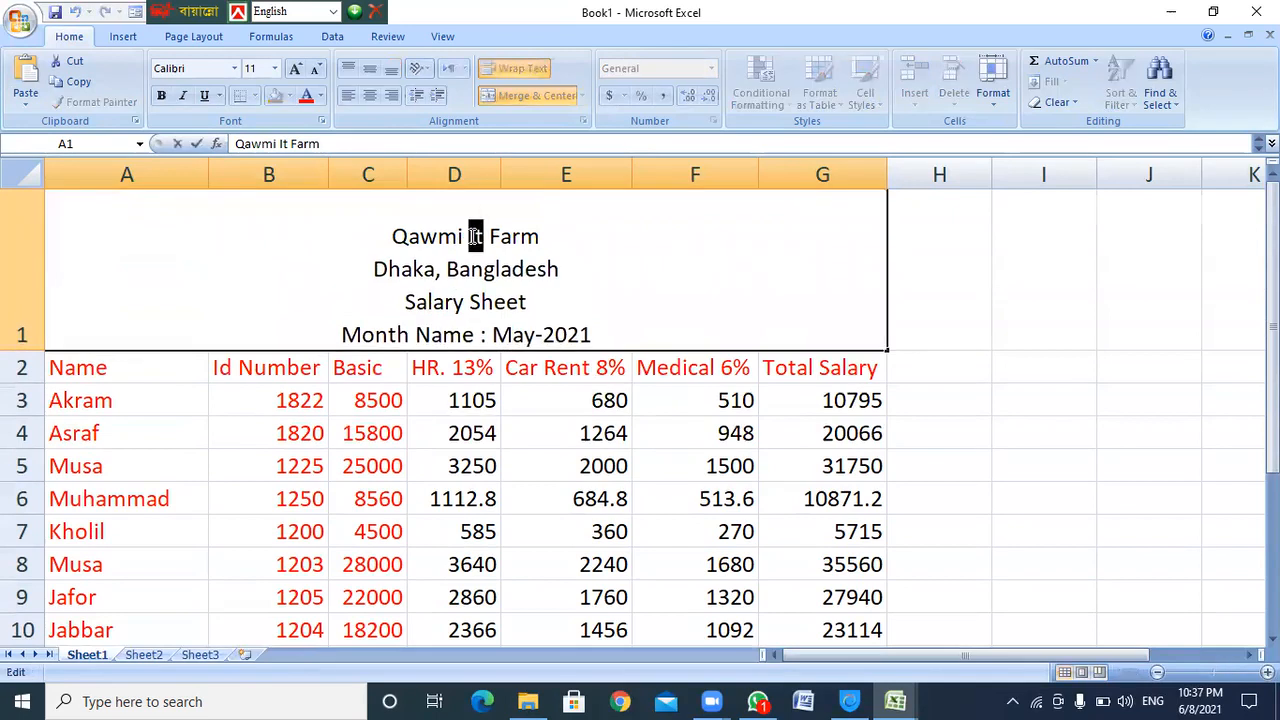
left_click_drag(545, 236, 343, 209)
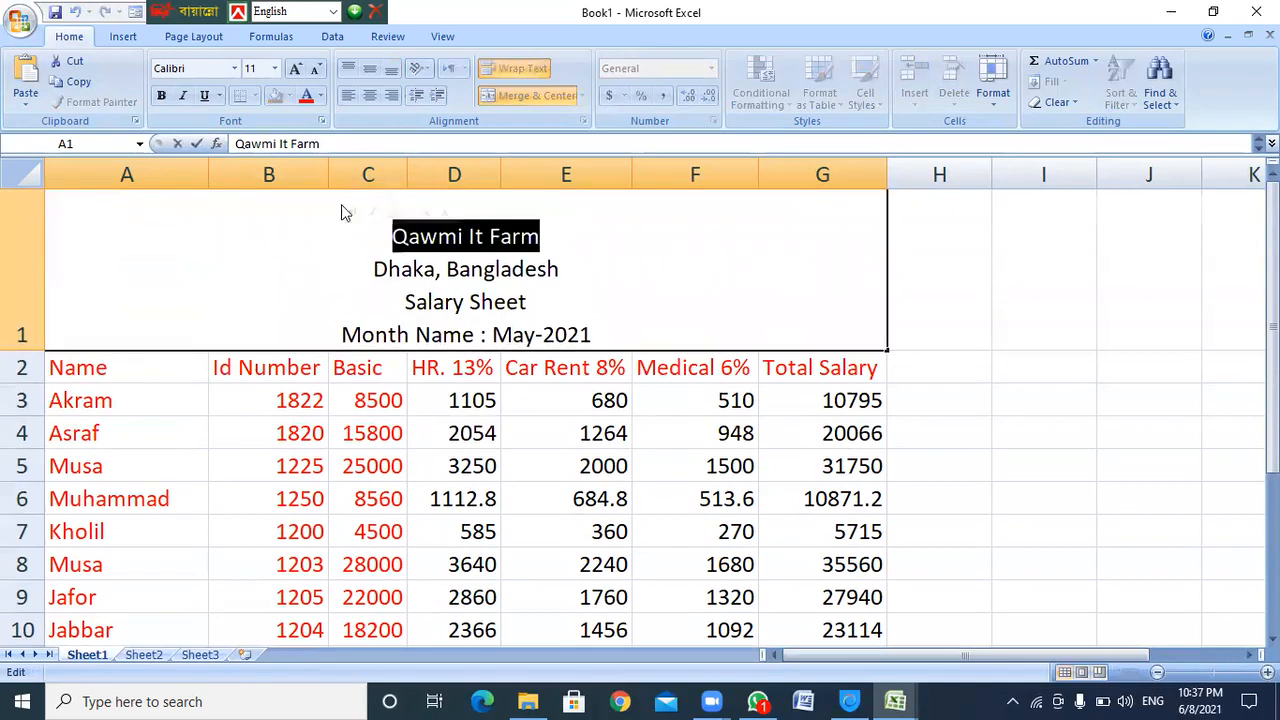
left_click(251, 68)
type("20")
key("Return")
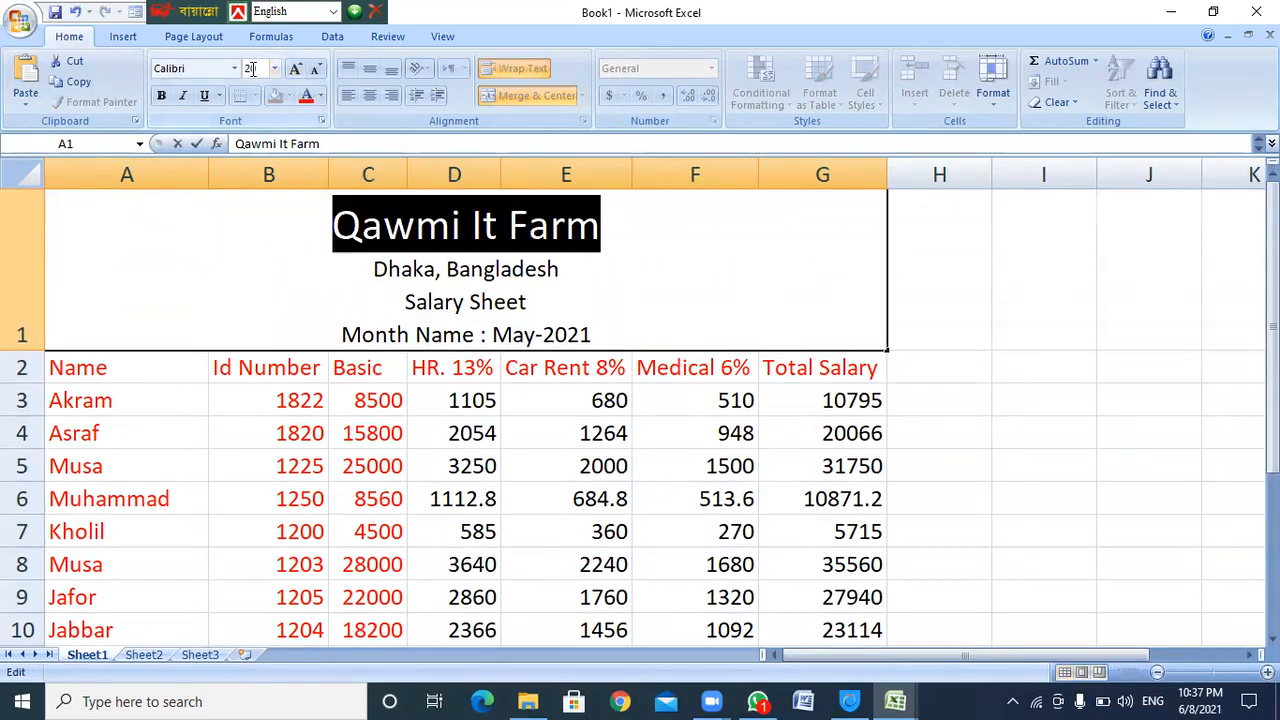
left_click(511, 263)
left_click(482, 394)
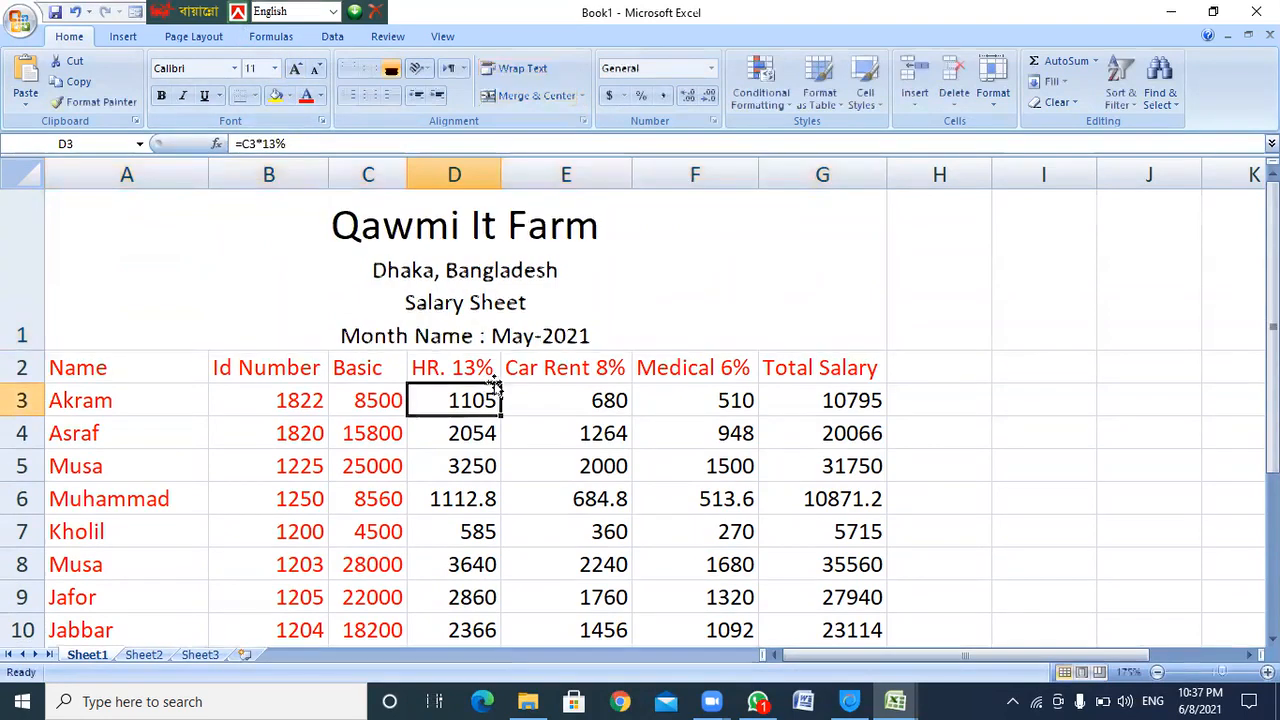
left_click(730, 378)
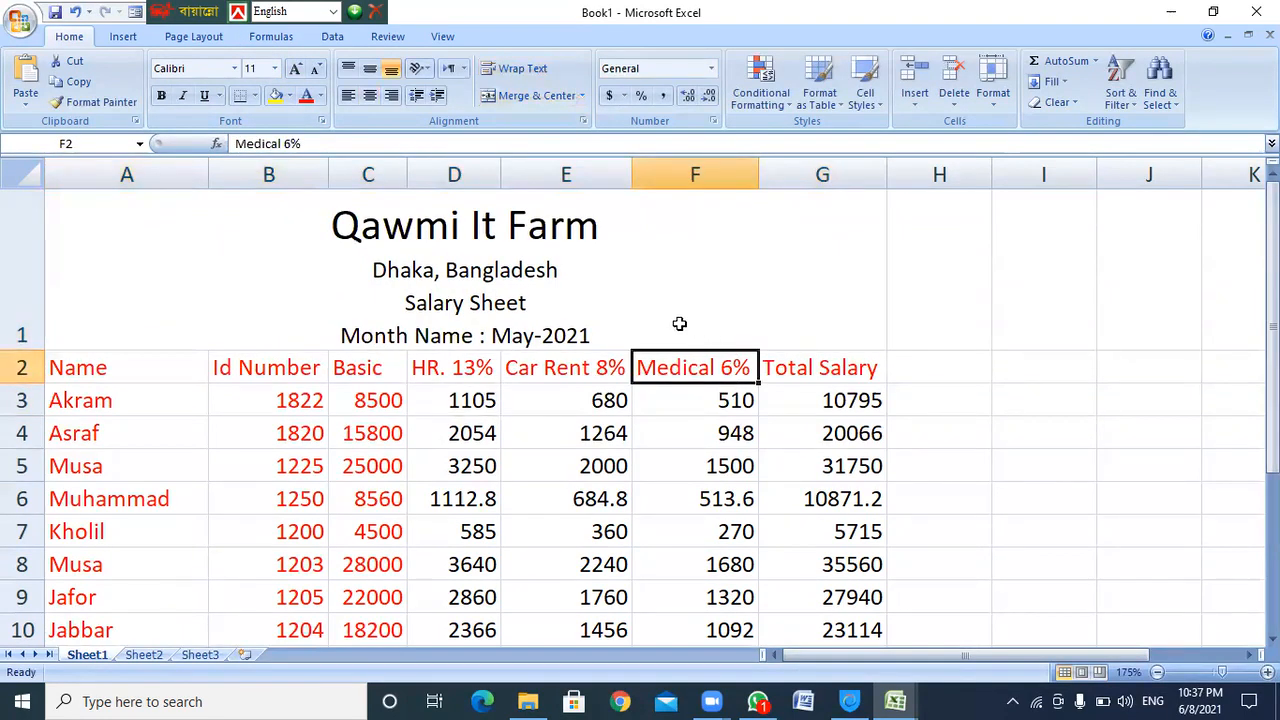
Apply All Borders to the salary table range A1:G10
left_click(335, 254)
scroll(460, 290, "down", 1)
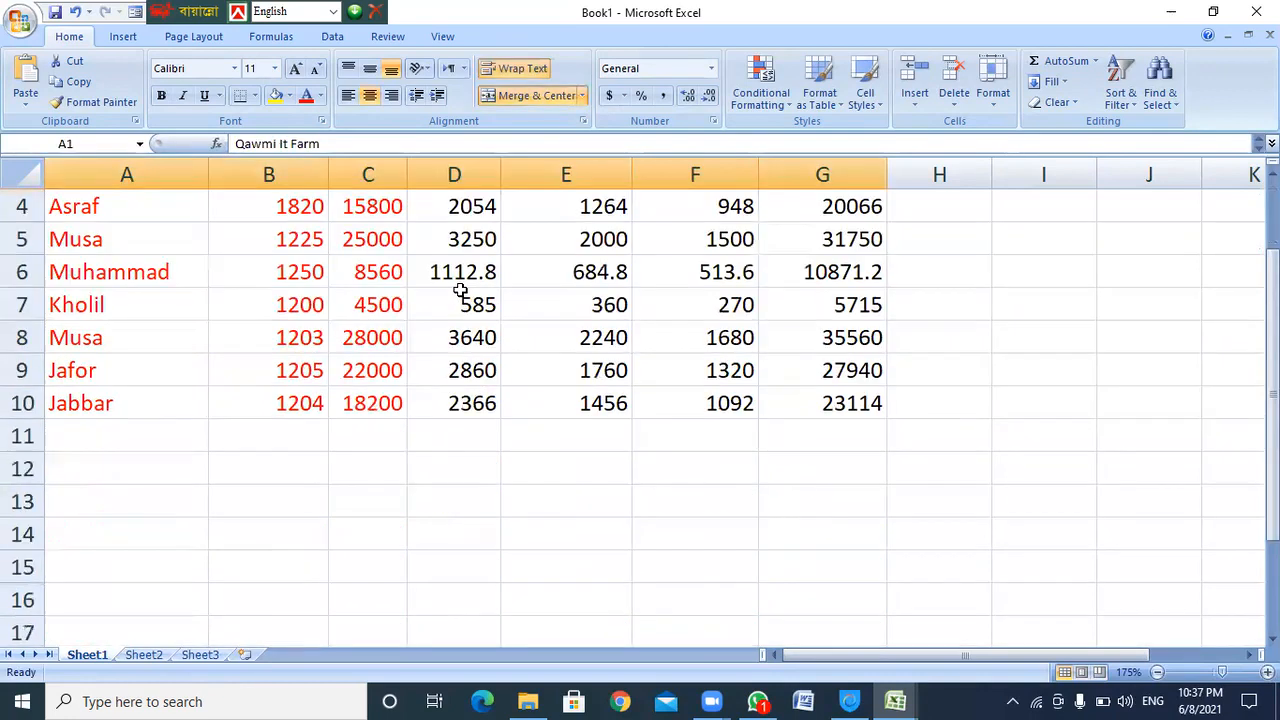
left_click(110, 405, "shift")
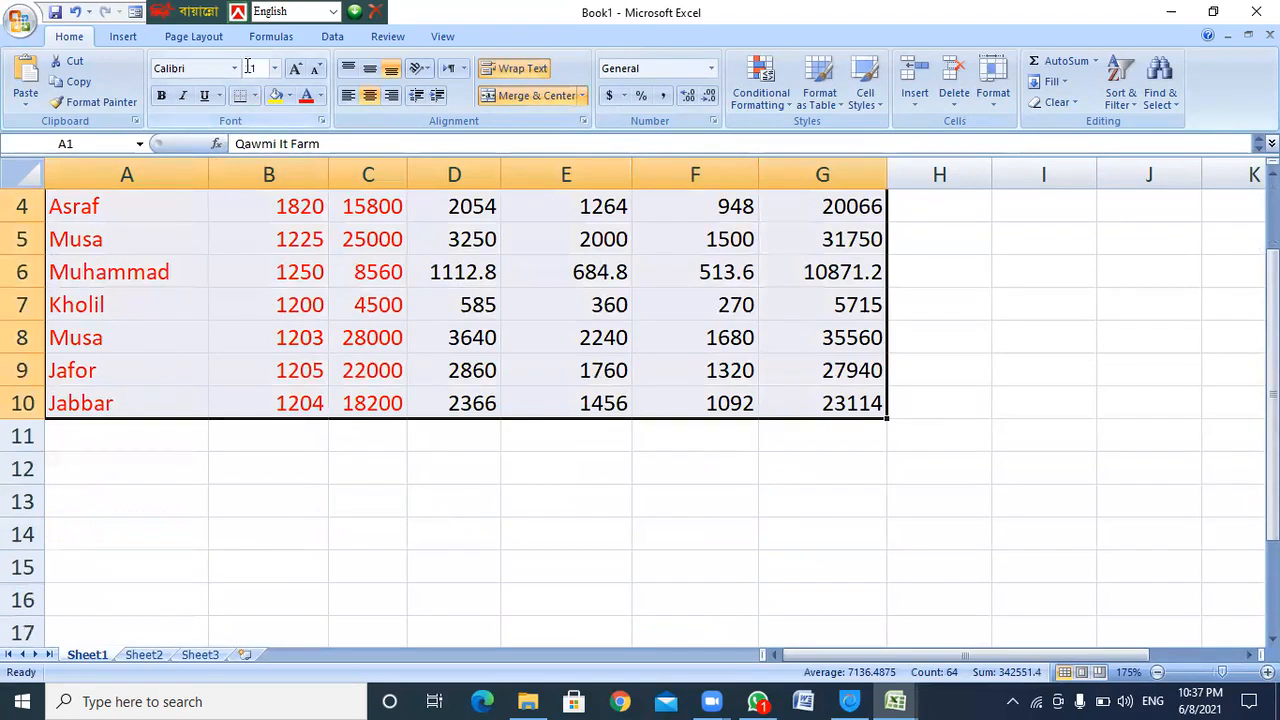
left_click(254, 97)
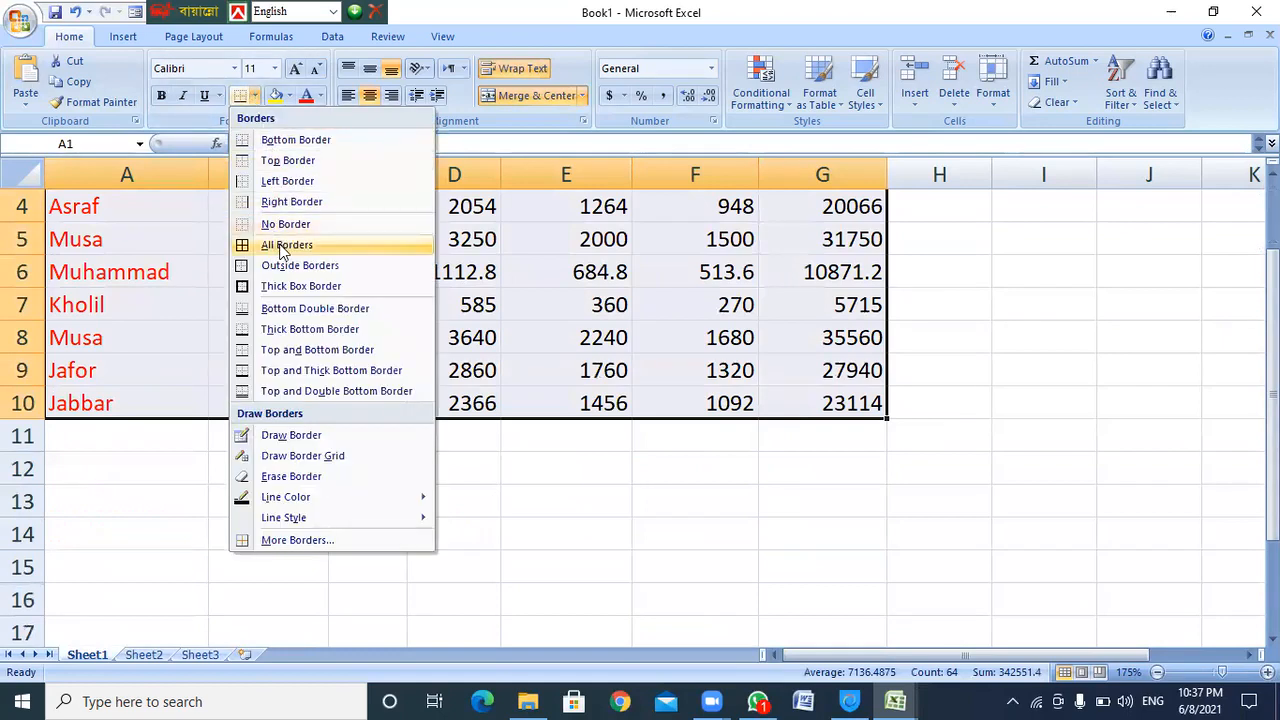
left_click(280, 250)
scroll(400, 300, "up", 1)
left_click(636, 335)
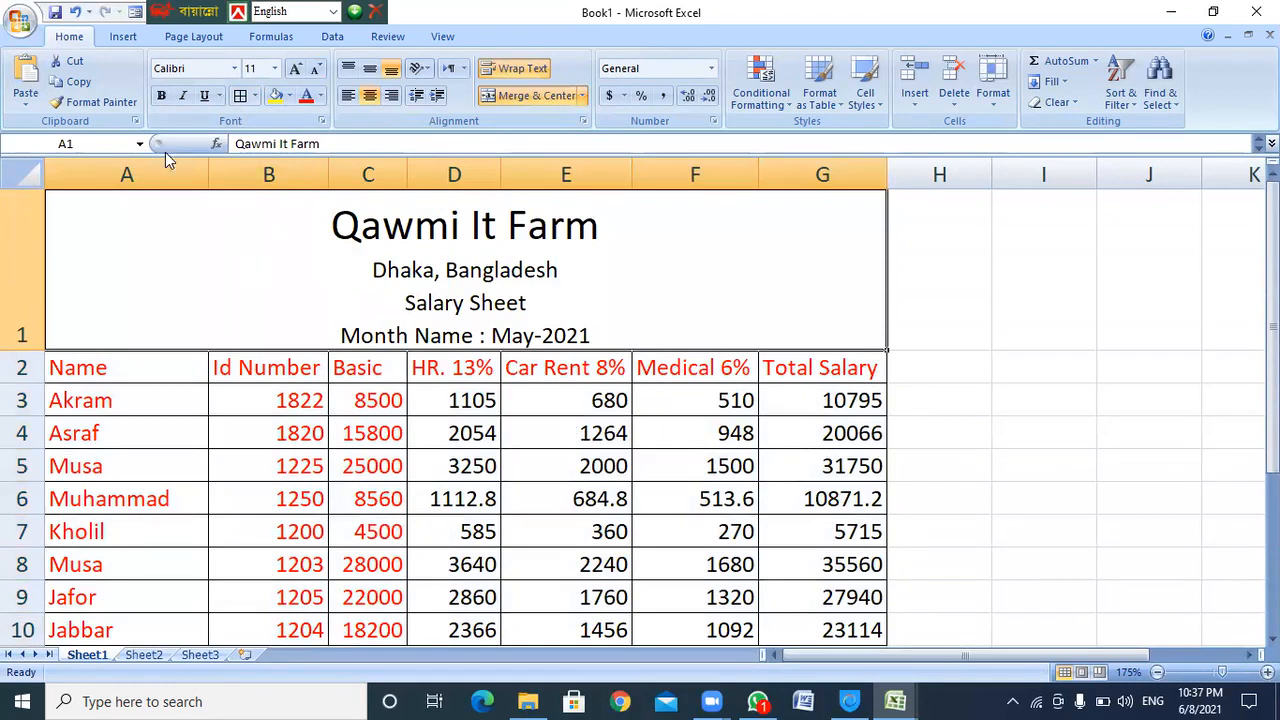
left_click(20, 22)
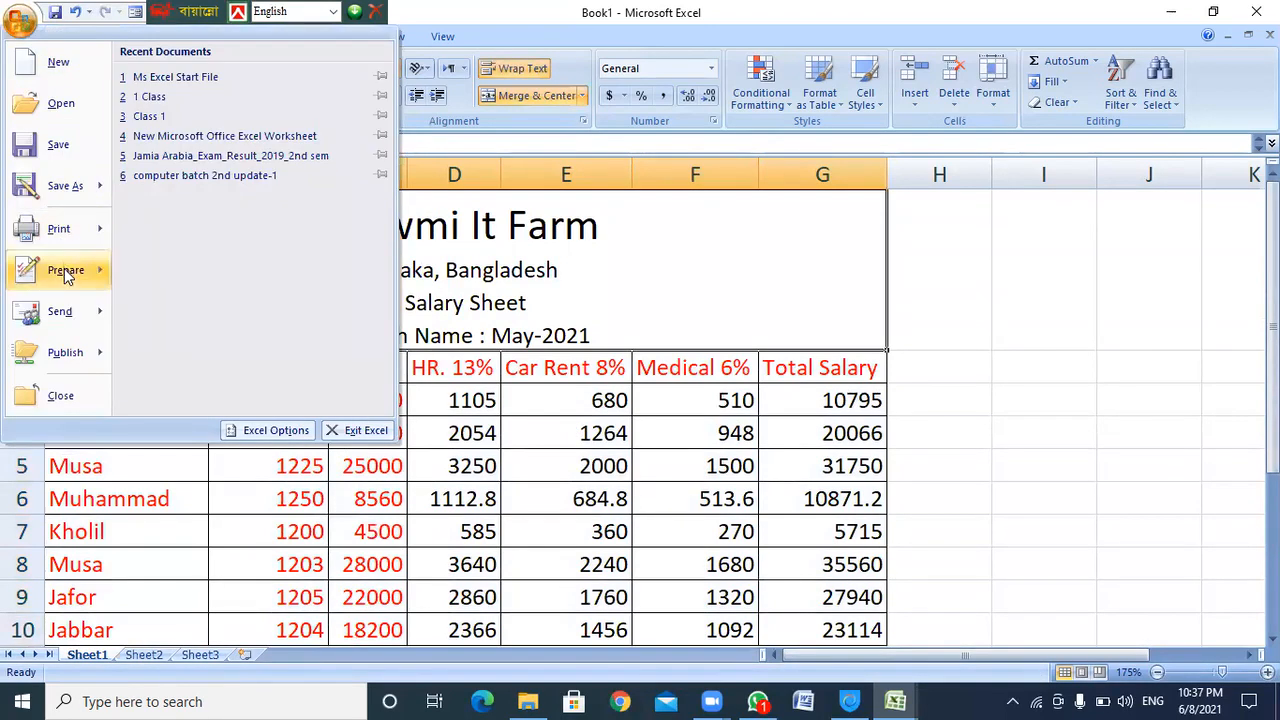
mouse_move(81, 216)
left_click(213, 183)
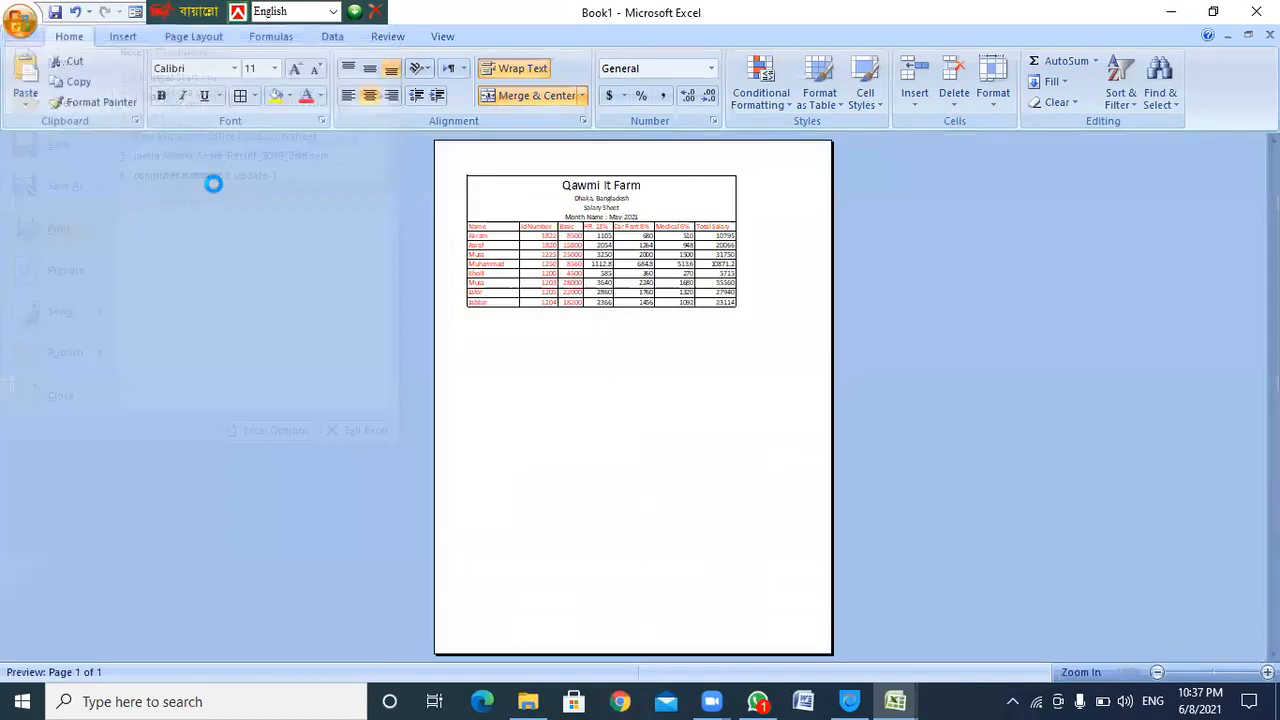
left_click(600, 255)
scroll(893, 352, "up", 1)
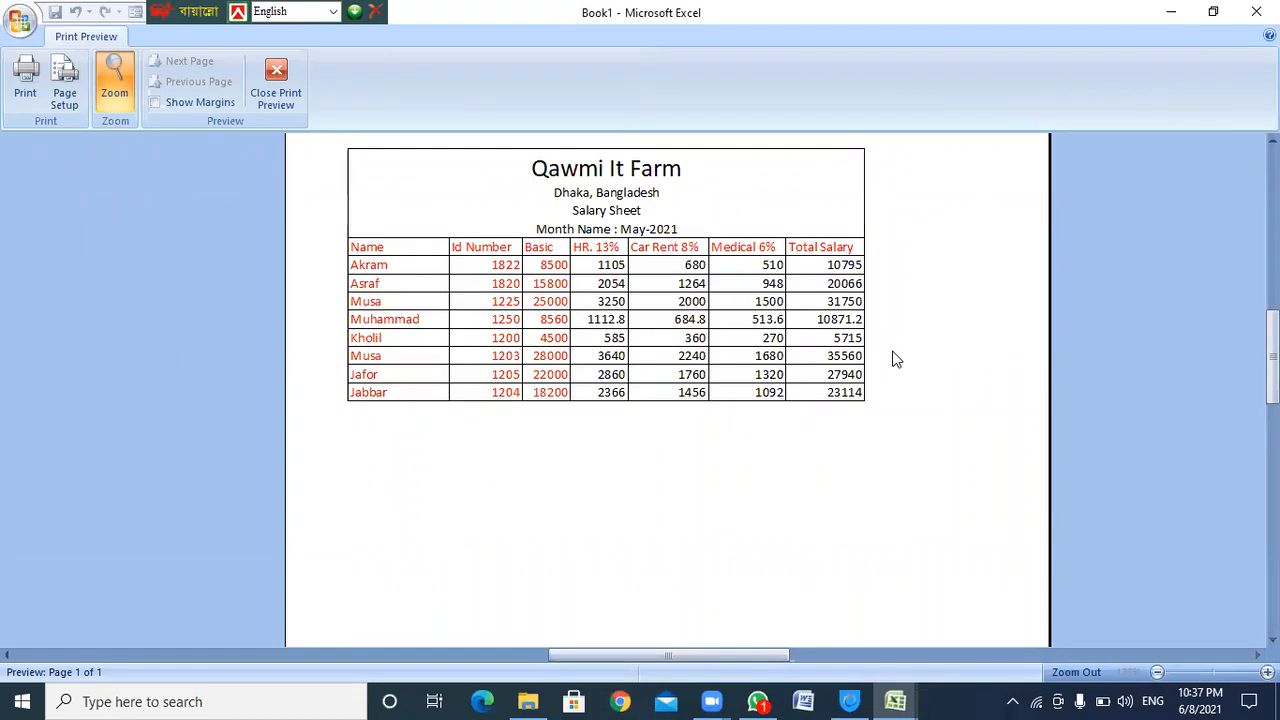
left_click(272, 90)
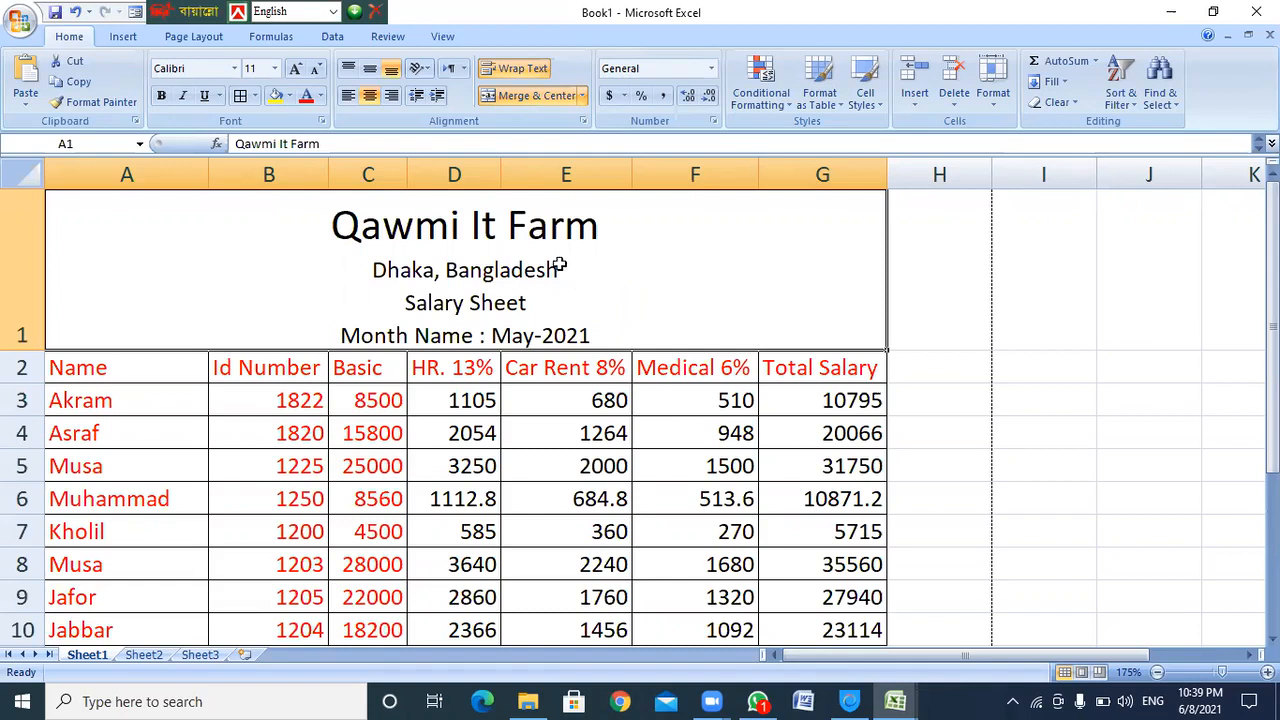
left_click(797, 369)
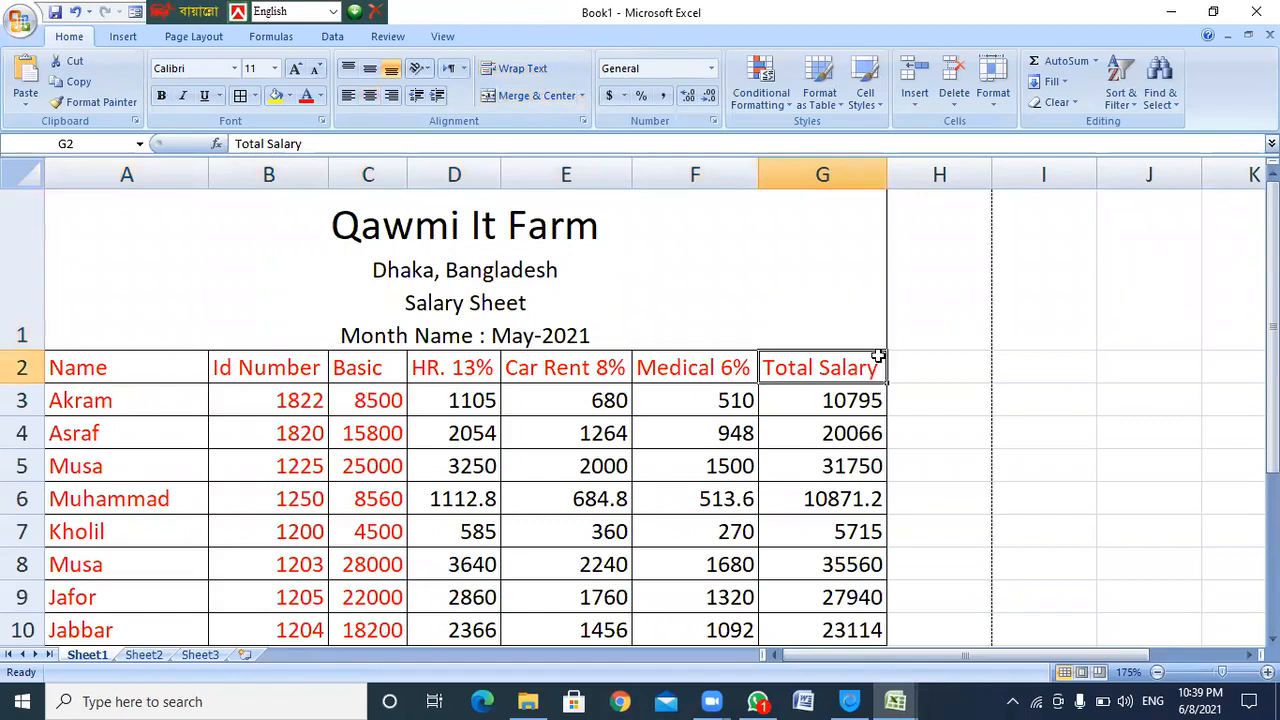
scroll(877, 354, "down", 1)
scroll(877, 354, "up", 1)
left_click(945, 369)
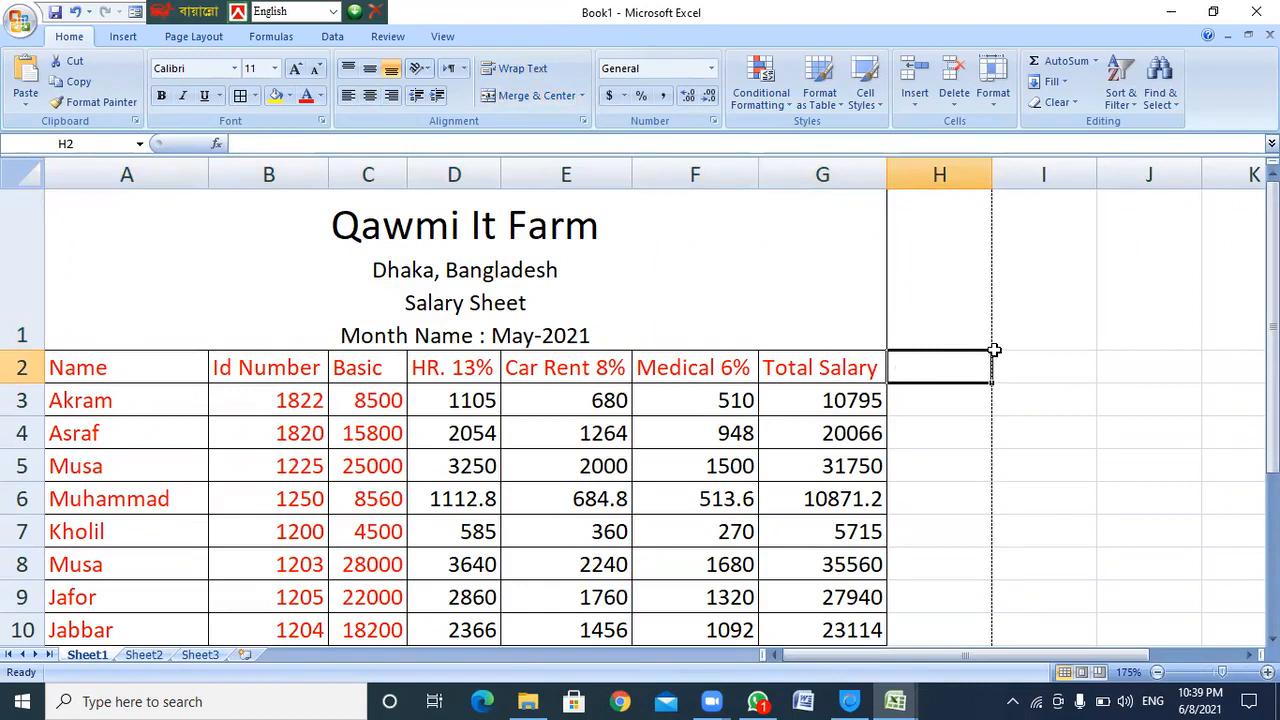
type("P. F")
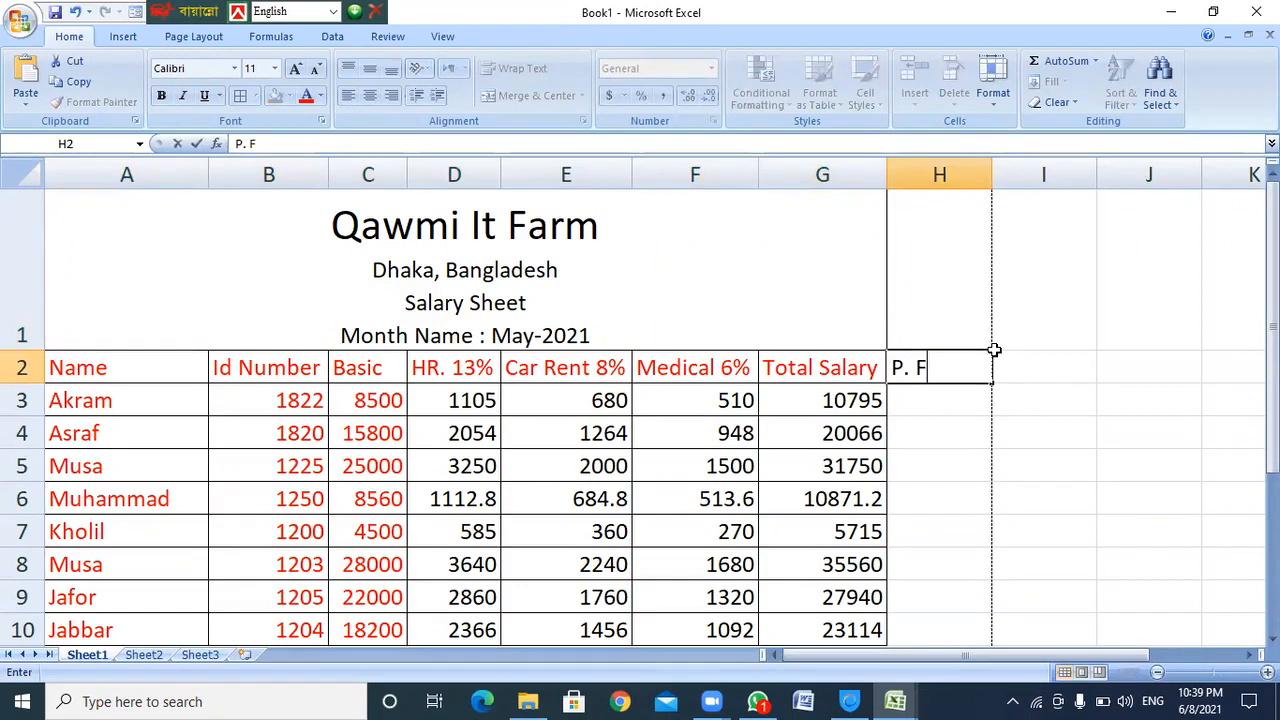
type("amnd")
key("shift+Left")
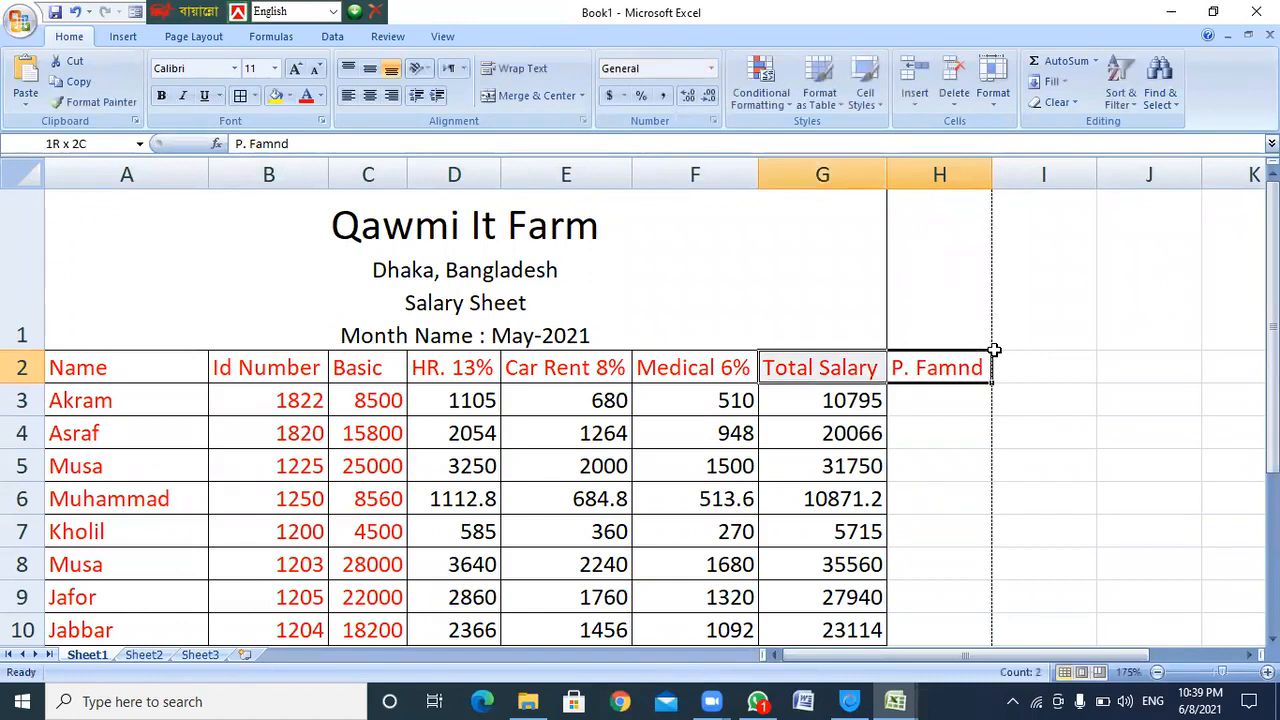
left_click(995, 355)
key("ctrl+z")
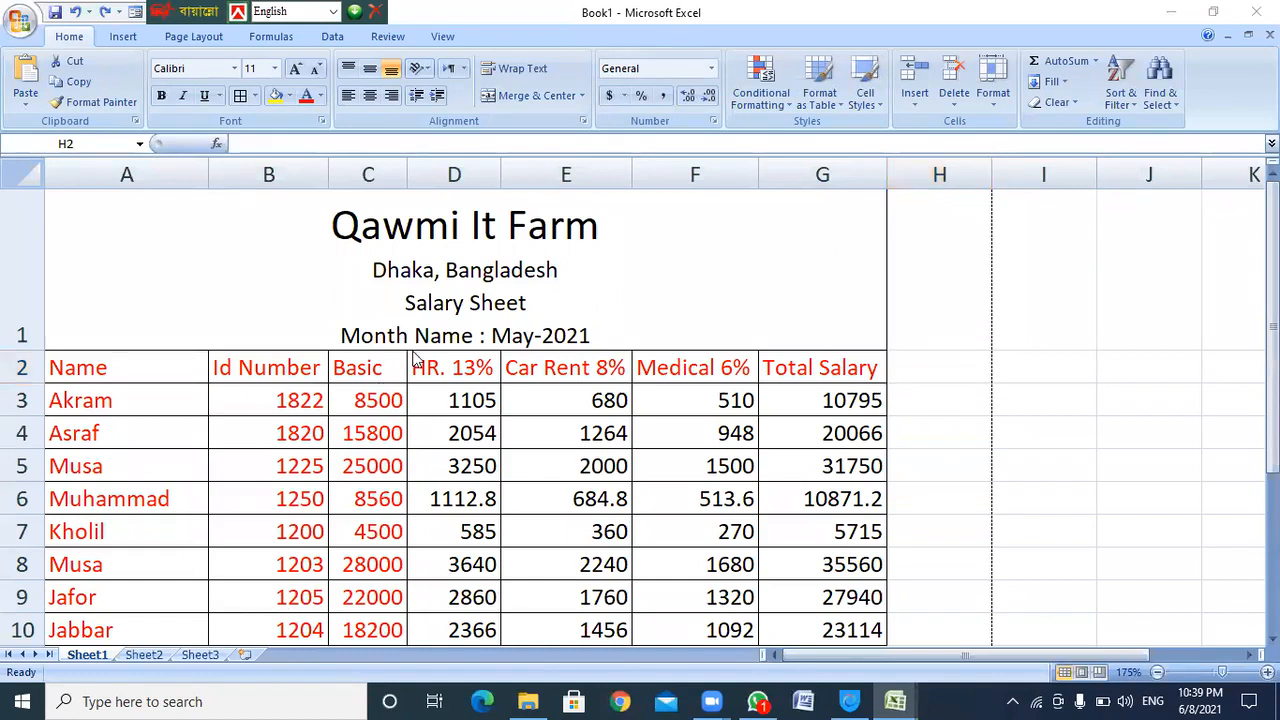
key("alt+Tab")
left_click(810, 262)
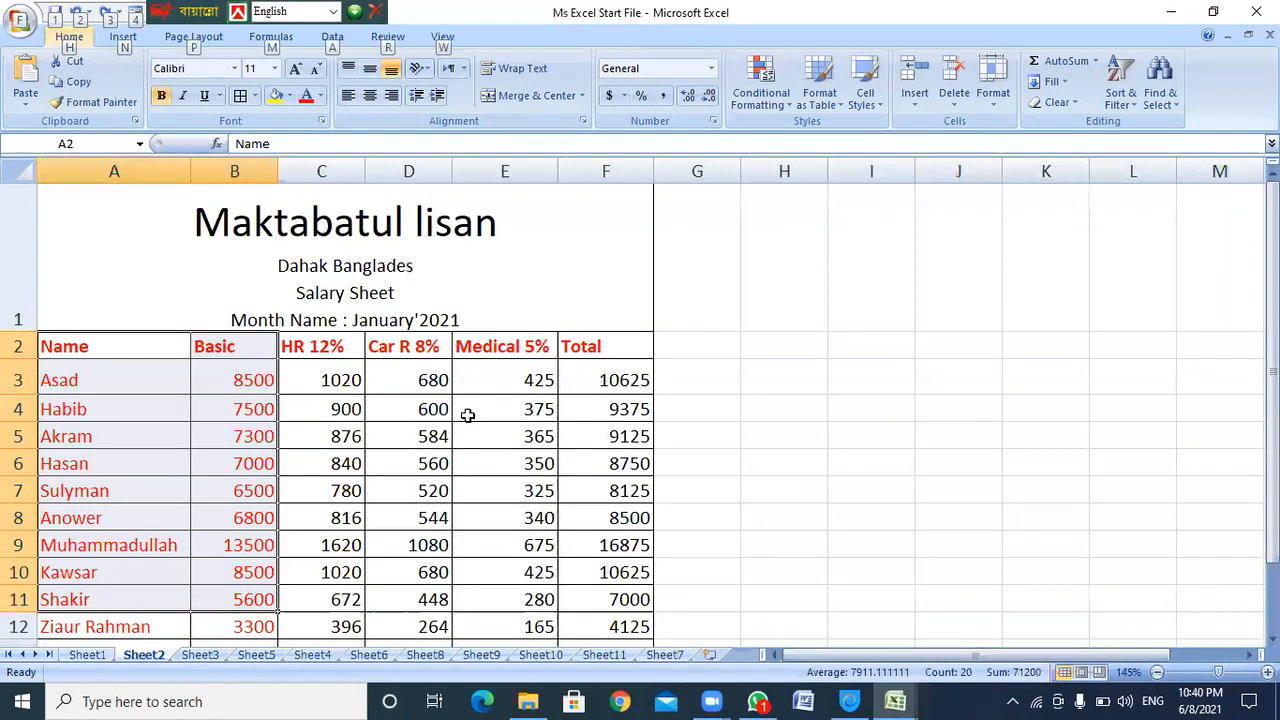
left_click(212, 655)
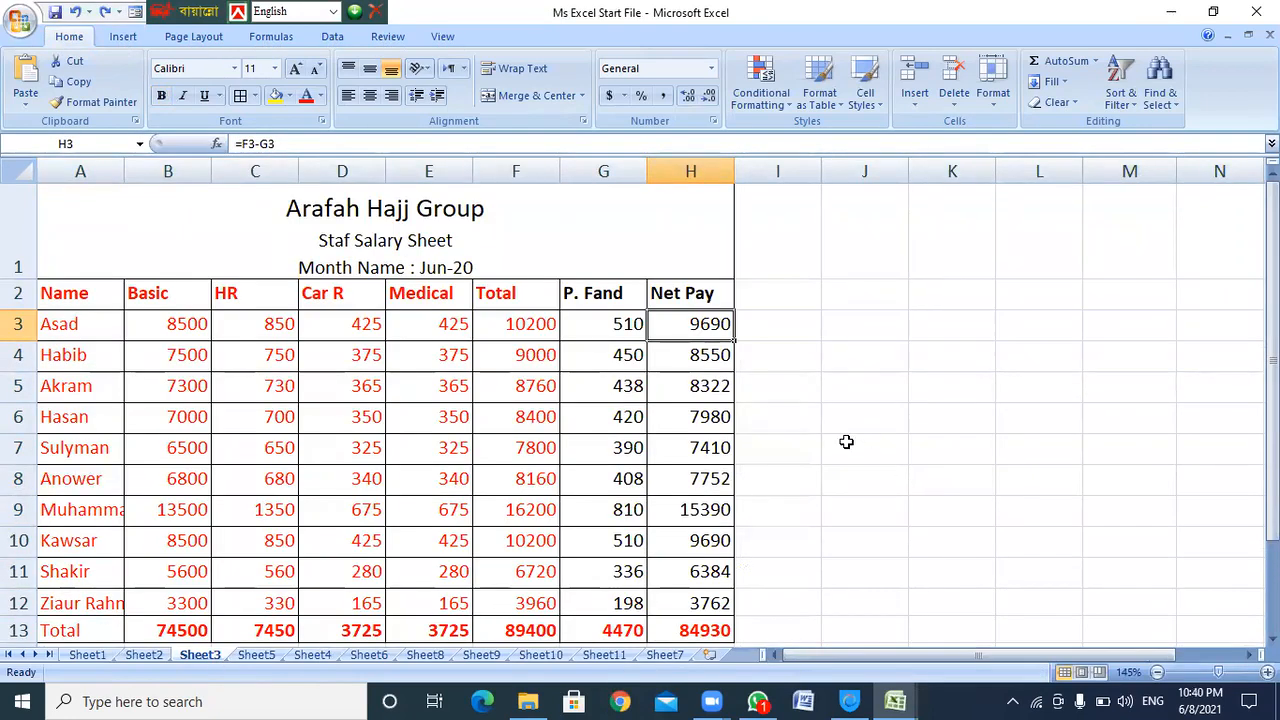
key("alt+Tab")
key("alt+Tab")
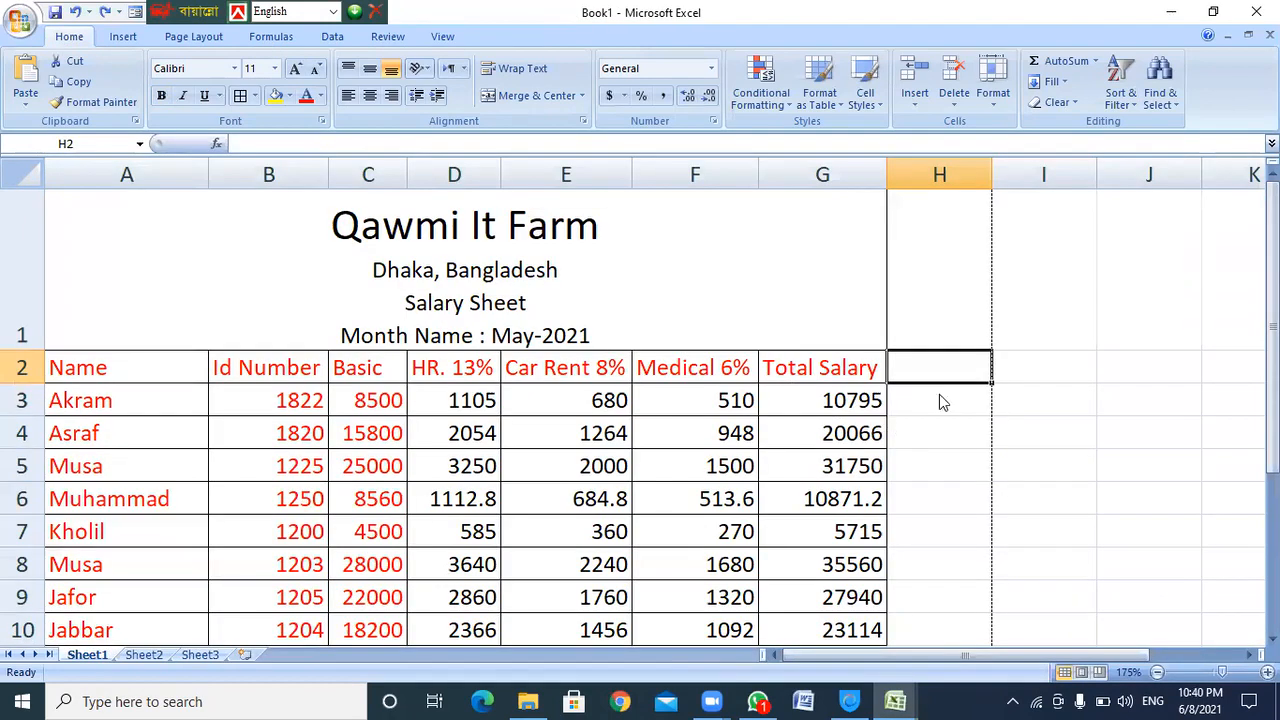
Type the headers 'P Fand' in H2 and 'Net Pay' in I2
type("P P")
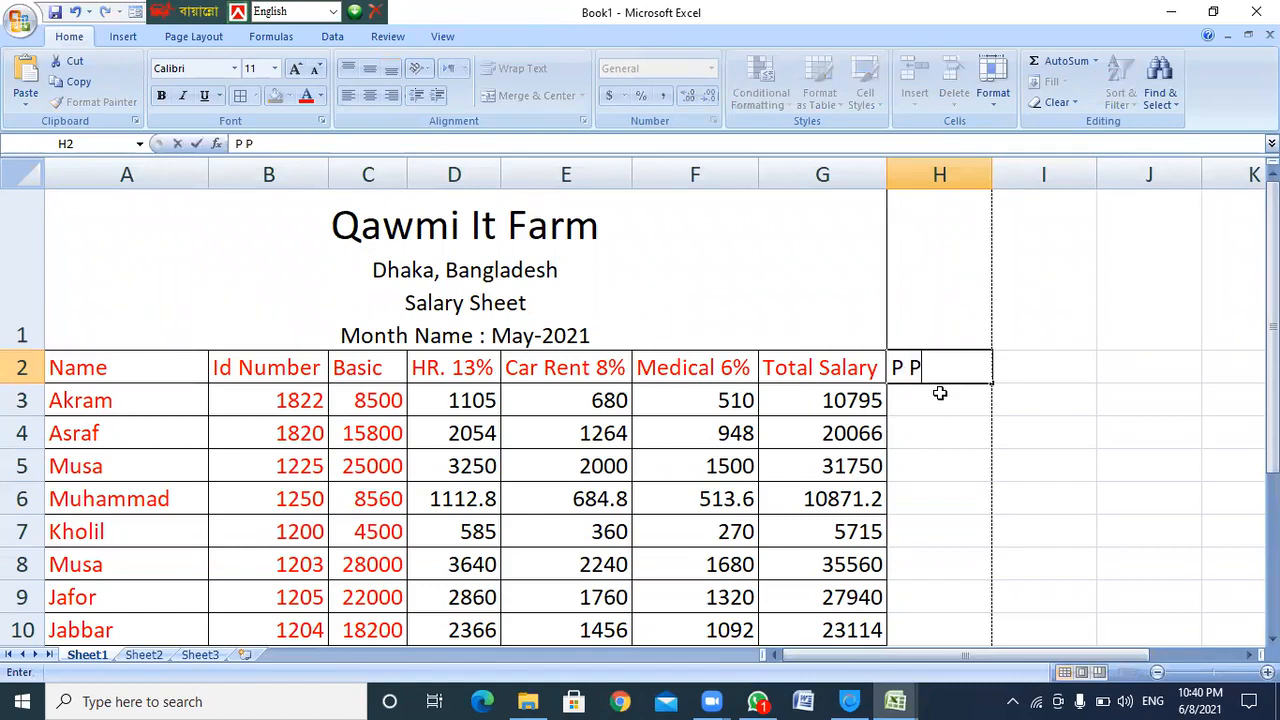
key("BackSpace")
type("Fand")
key("Tab")
type("Net Pay")
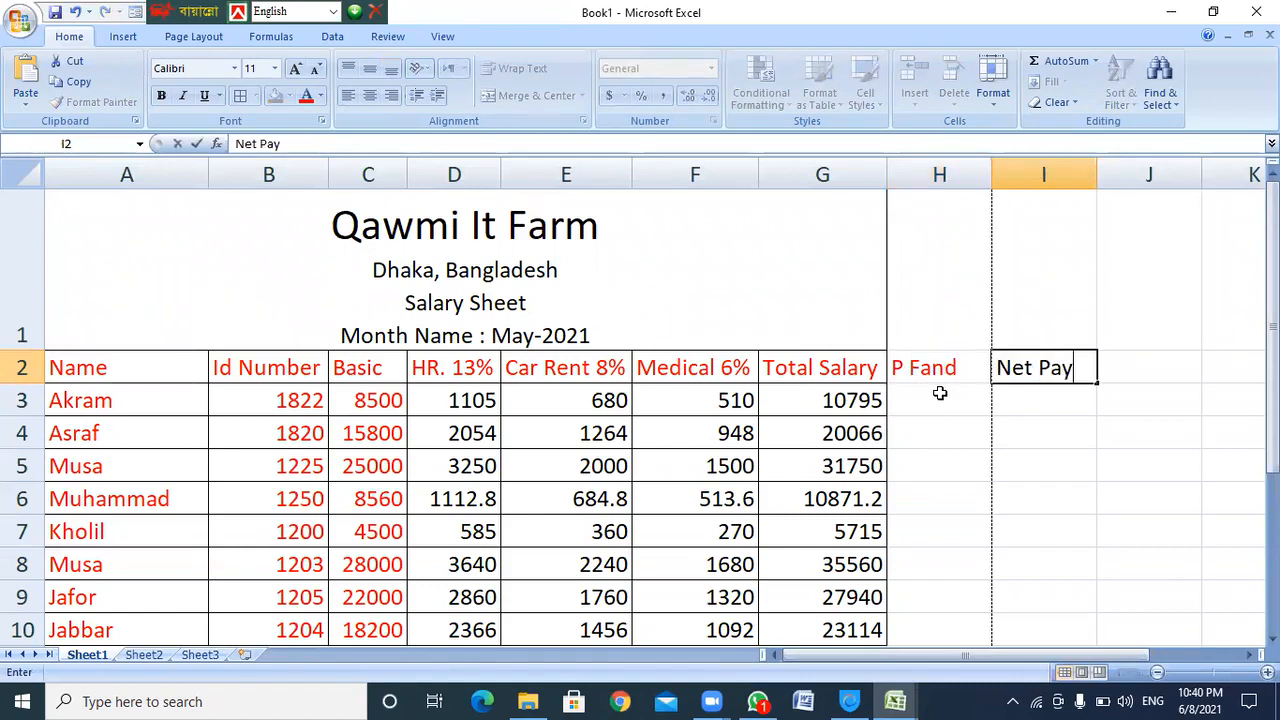
key("Return")
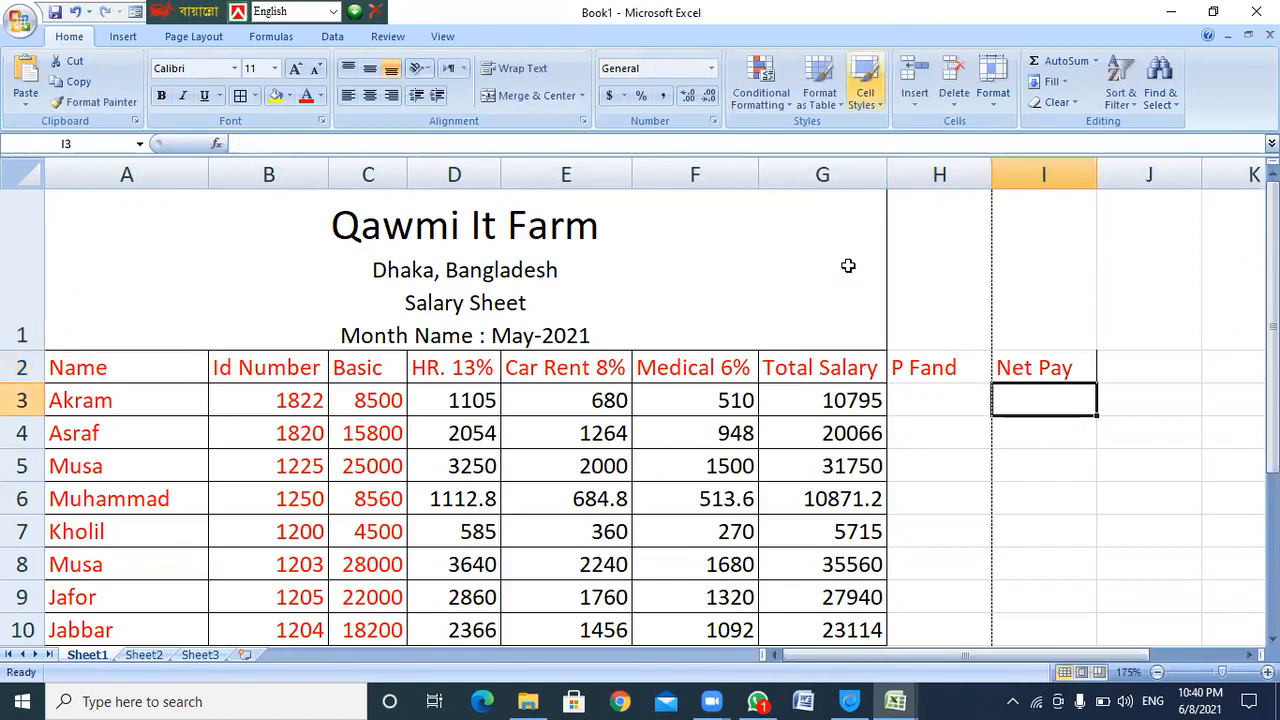
Insert a period after the P so H2 reads 'P. Fand'
left_click(1070, 370)
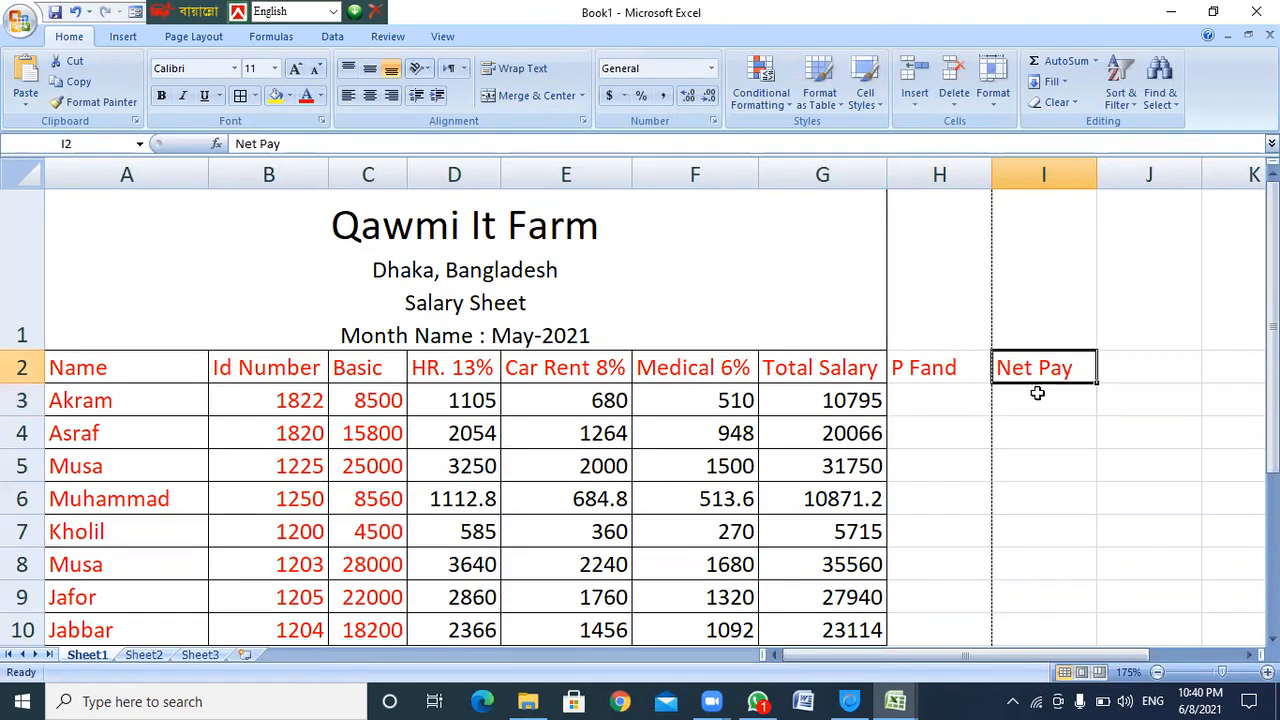
left_click(938, 368)
double_click(905, 372)
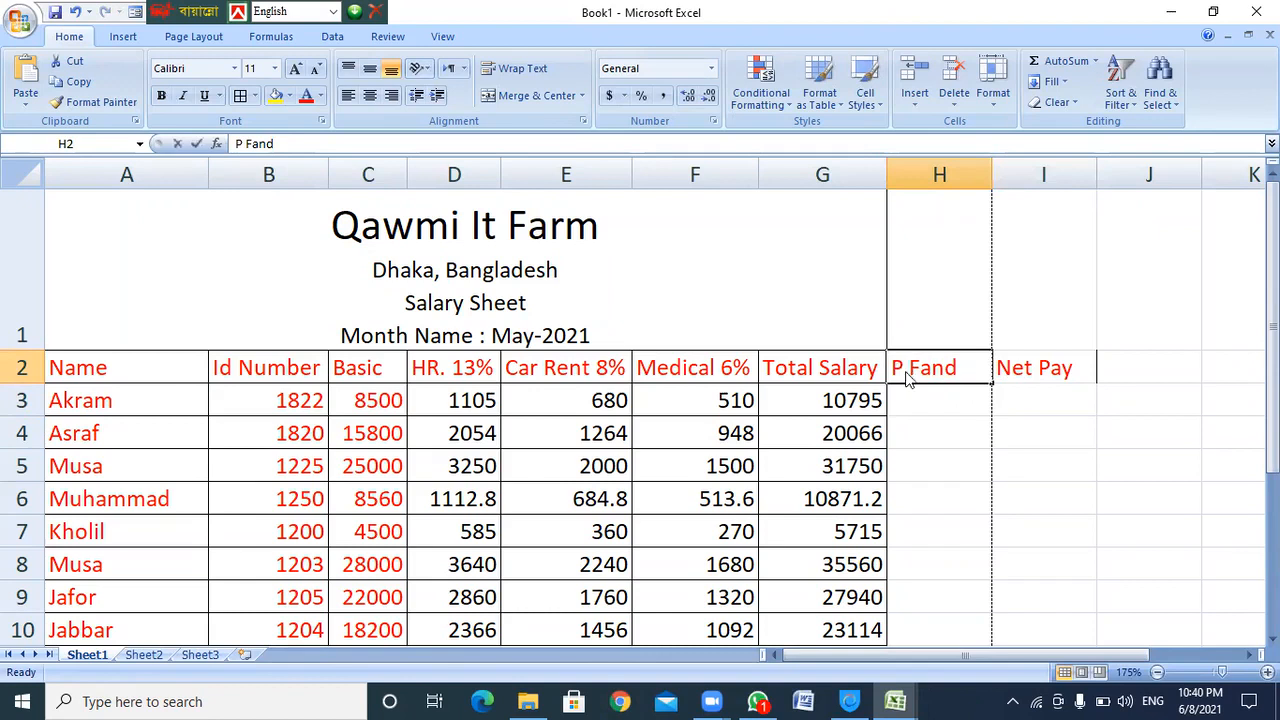
left_click(912, 367)
type(".")
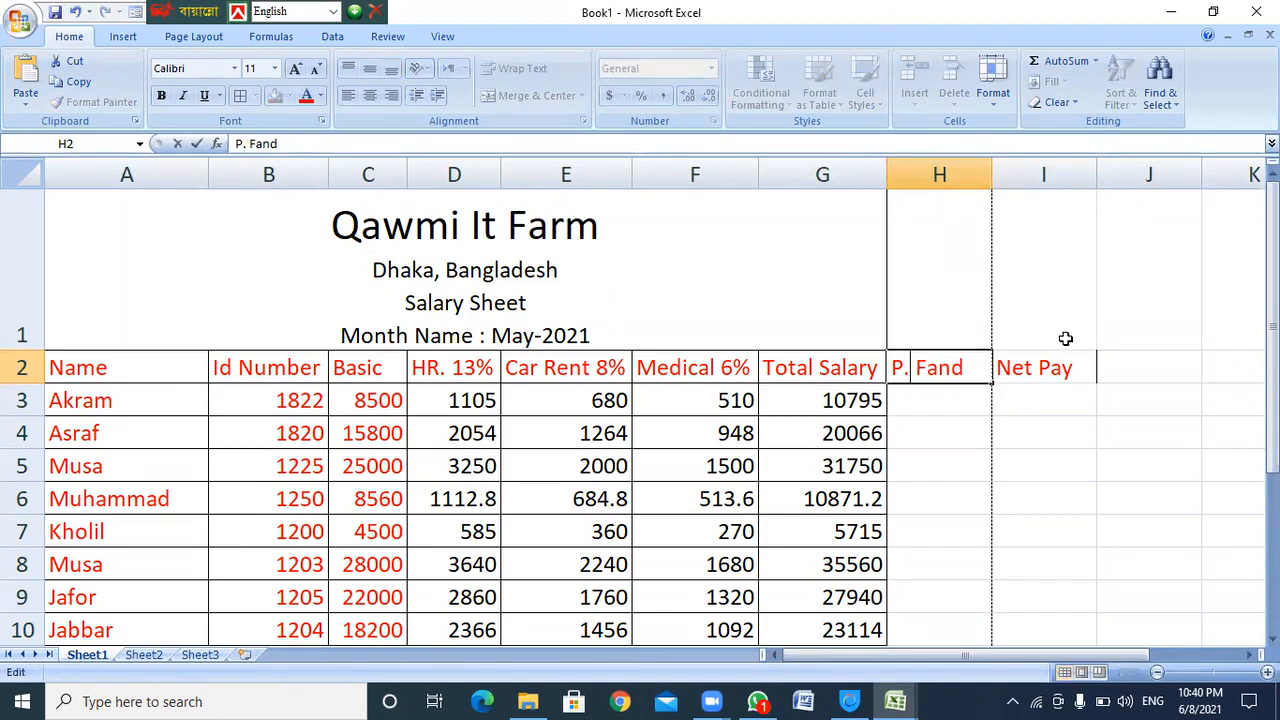
left_click(1044, 368)
Check Akram's Basic salary in C3, then return to the empty fund cell H3
left_click(931, 368)
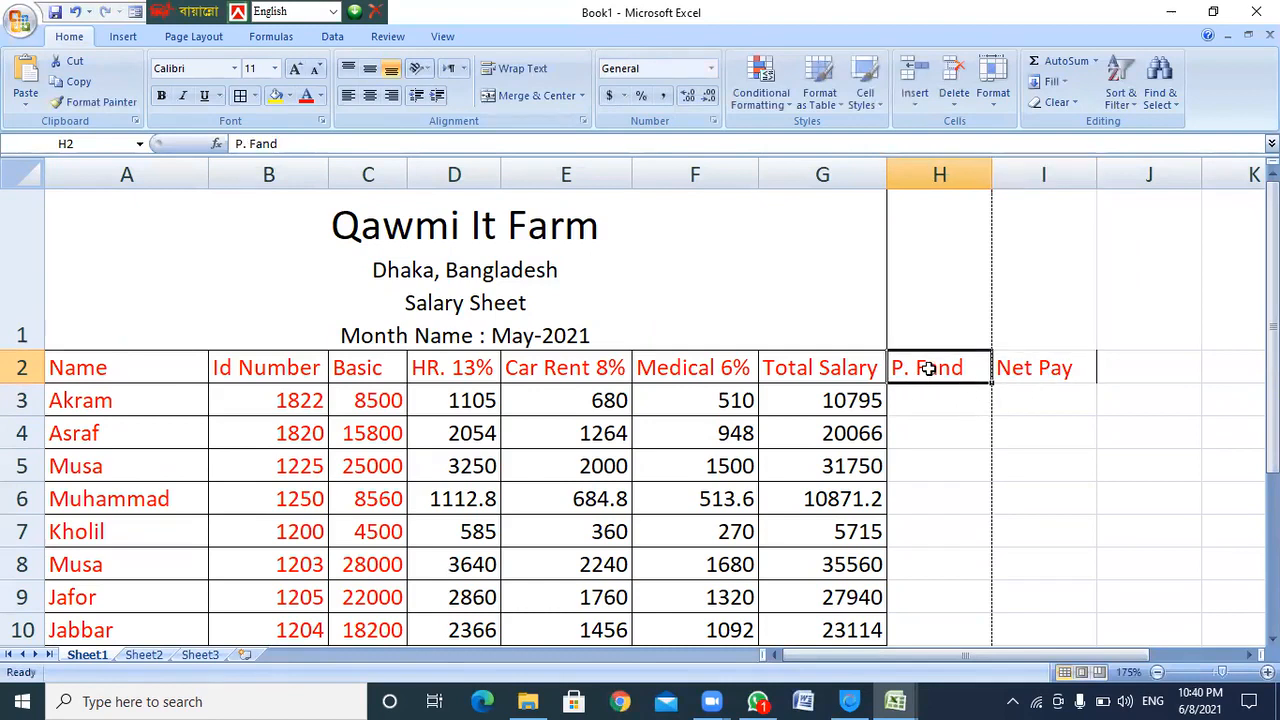
left_click(932, 404)
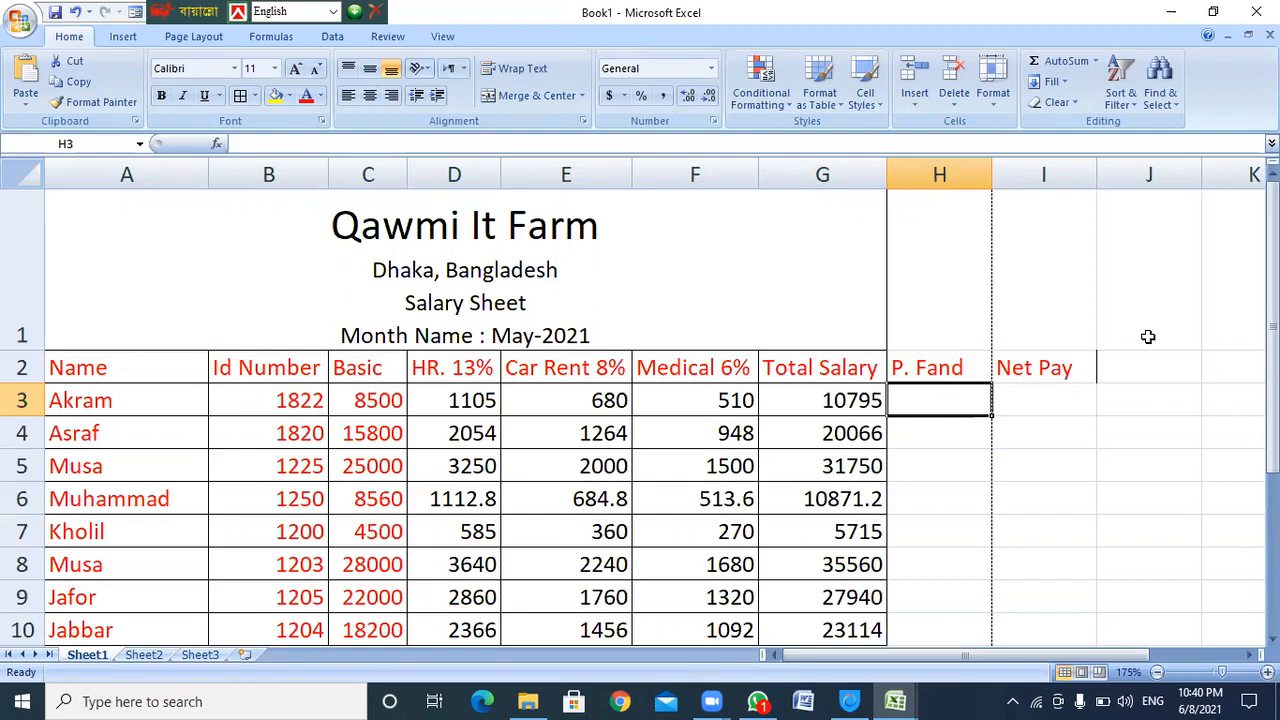
left_click(376, 400)
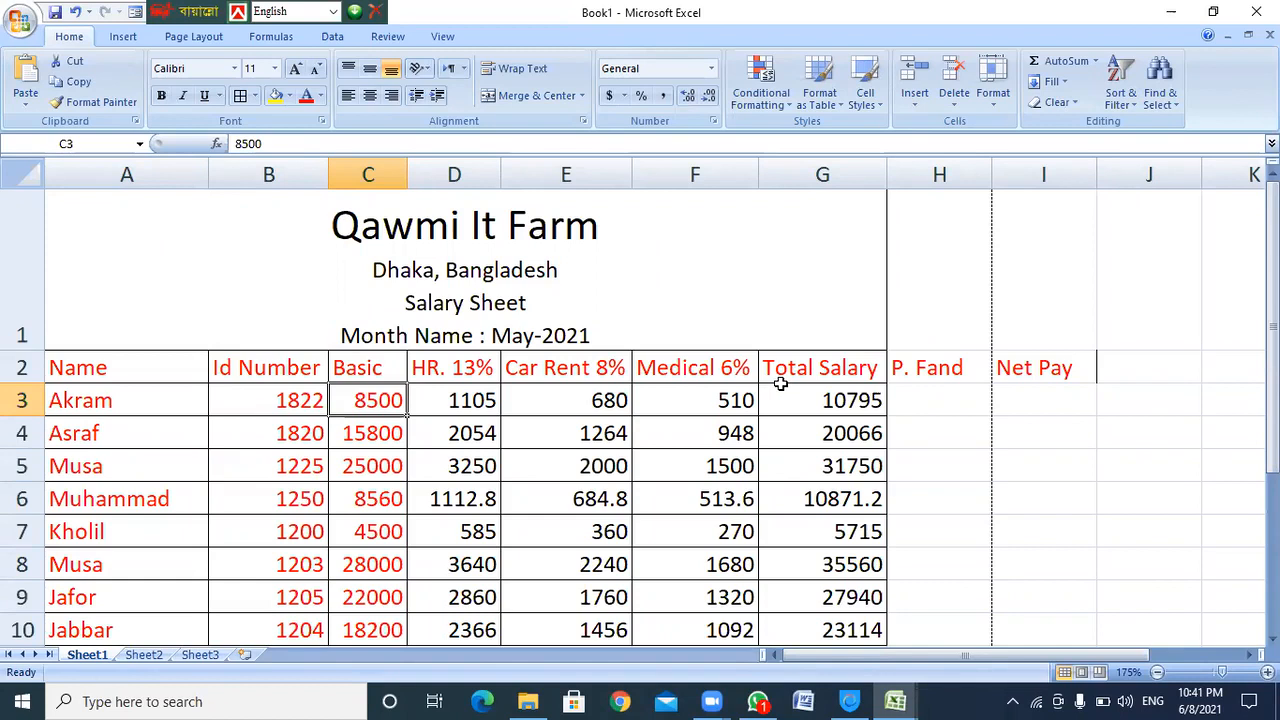
left_click(907, 400)
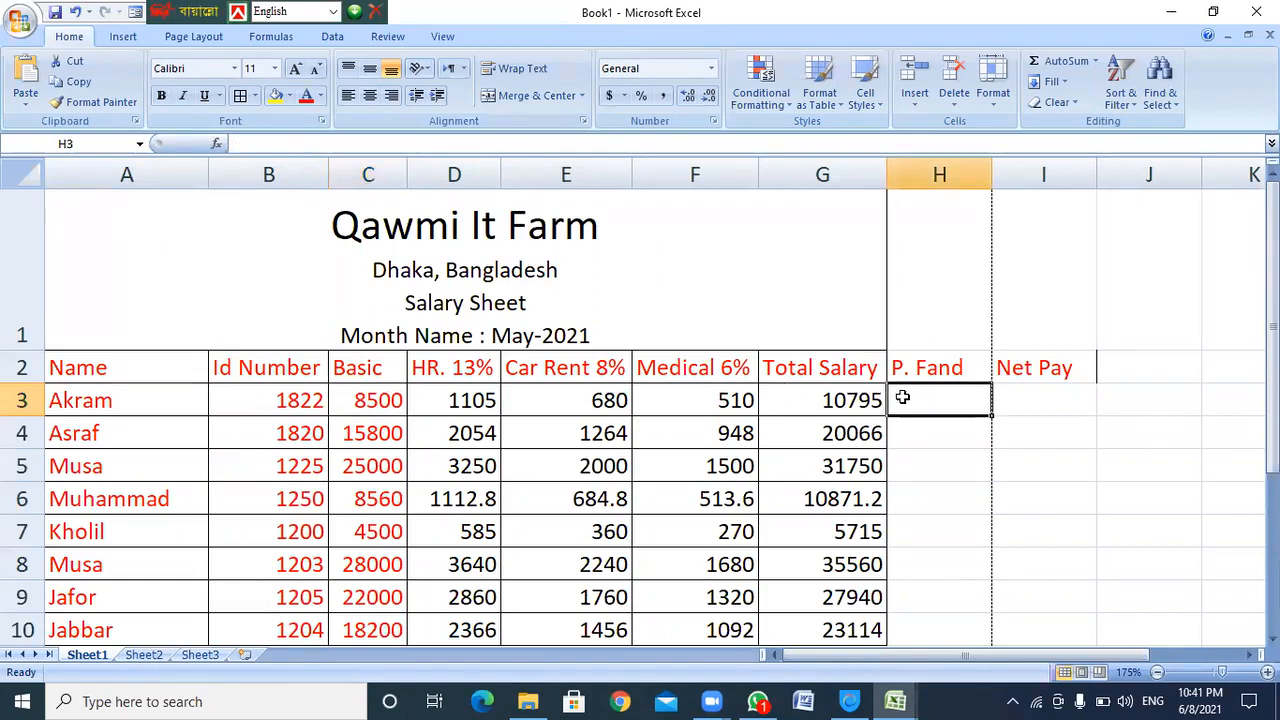
Rename the H2 header to 'P. Fand 5%'
left_click(458, 400)
double_click(962, 368)
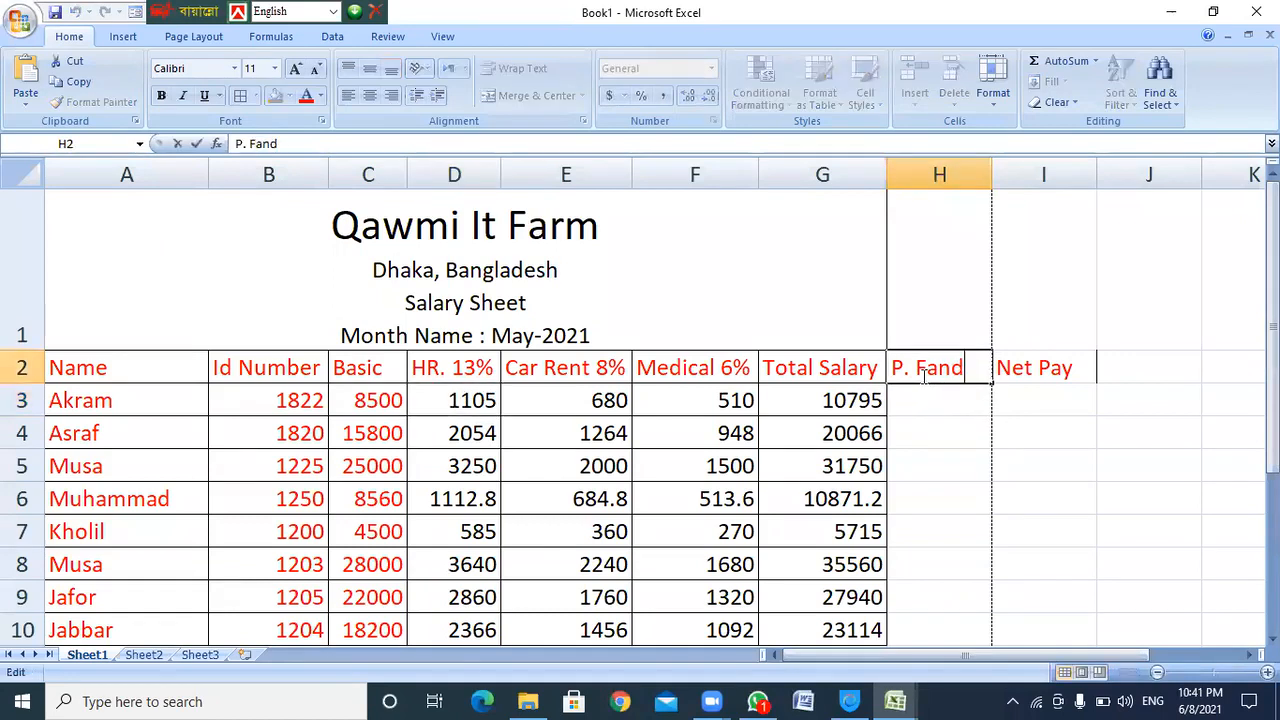
type("5&")
key("BackSpace")
type("%")
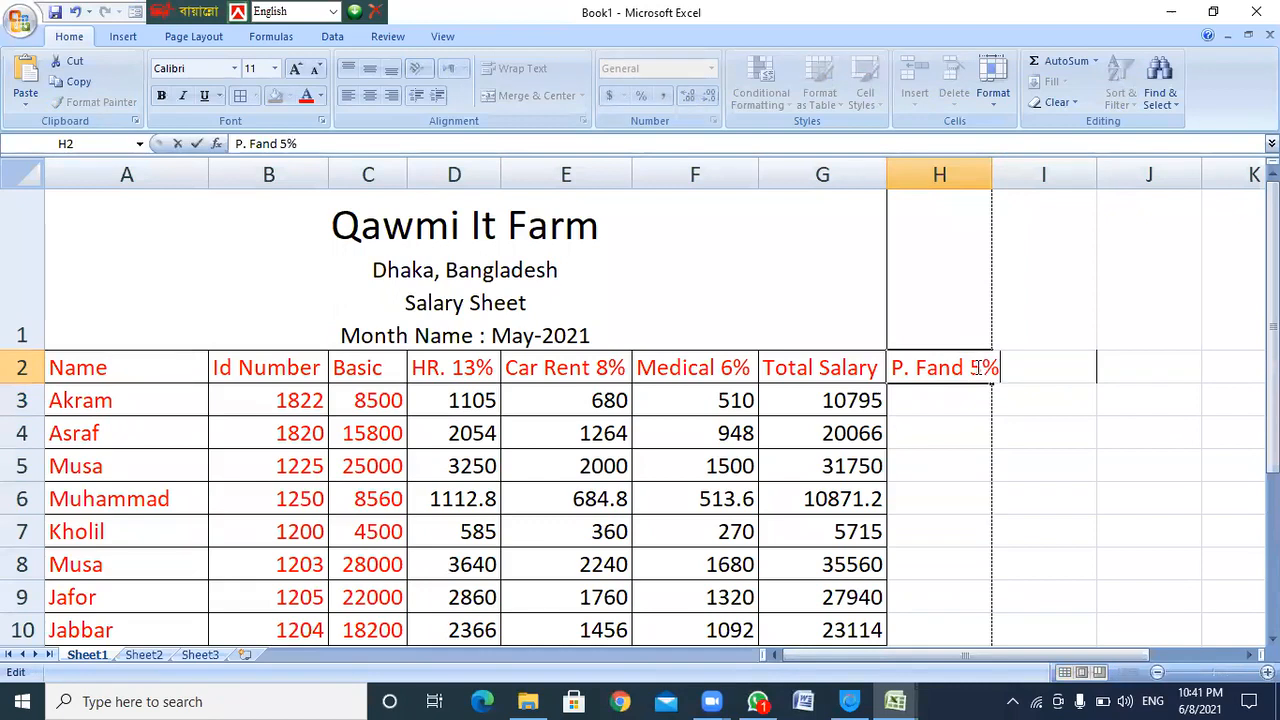
key("Return")
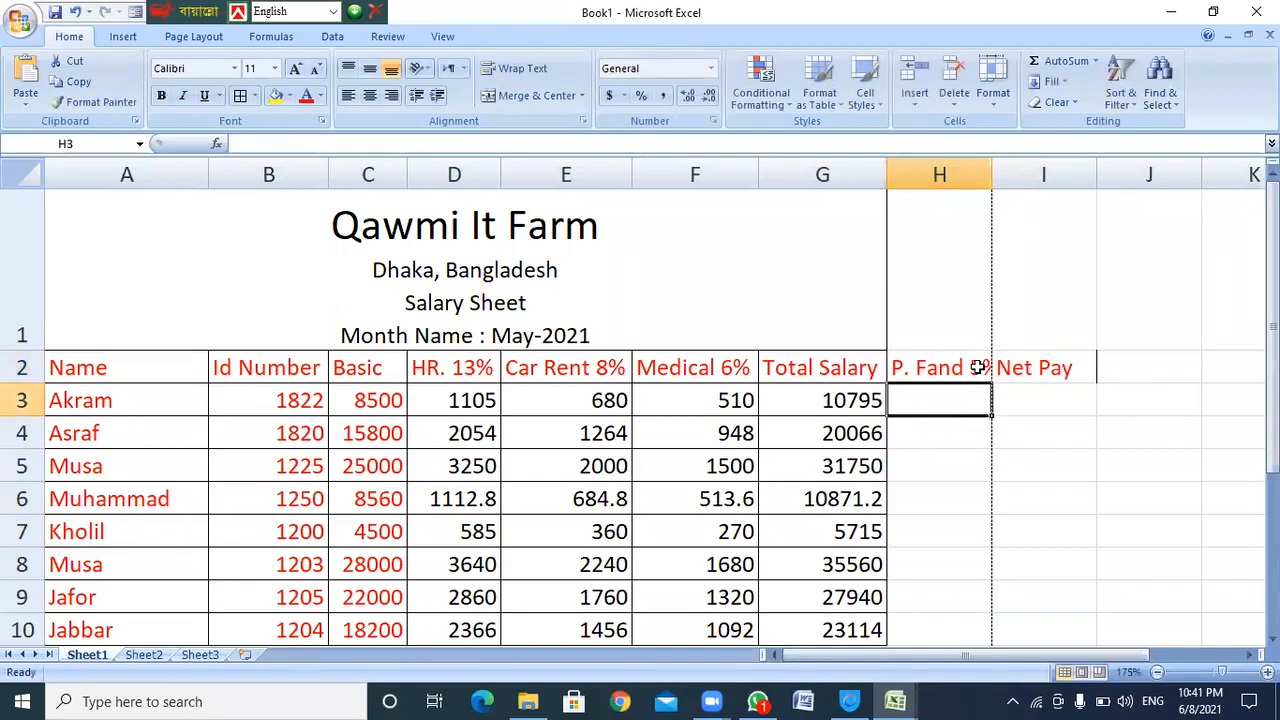
Enter =C3*5% in H3, giving Akram's fund of 425
type("=")
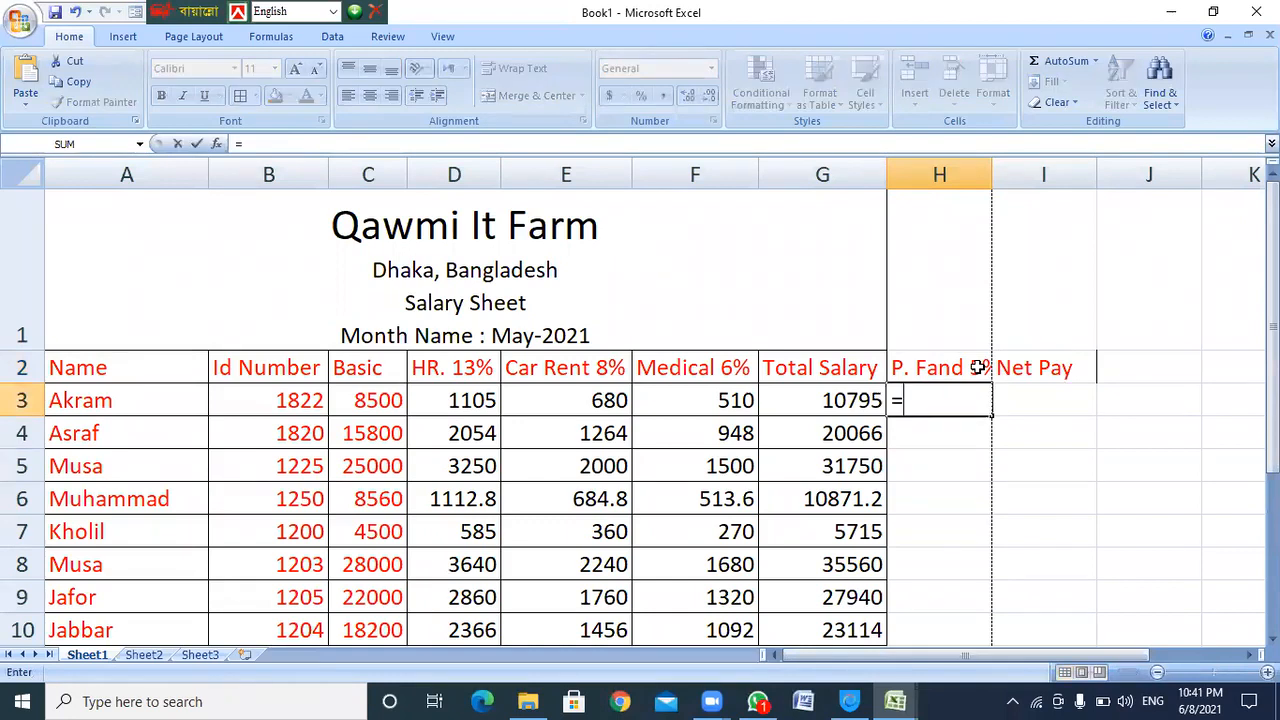
type("c2*5")
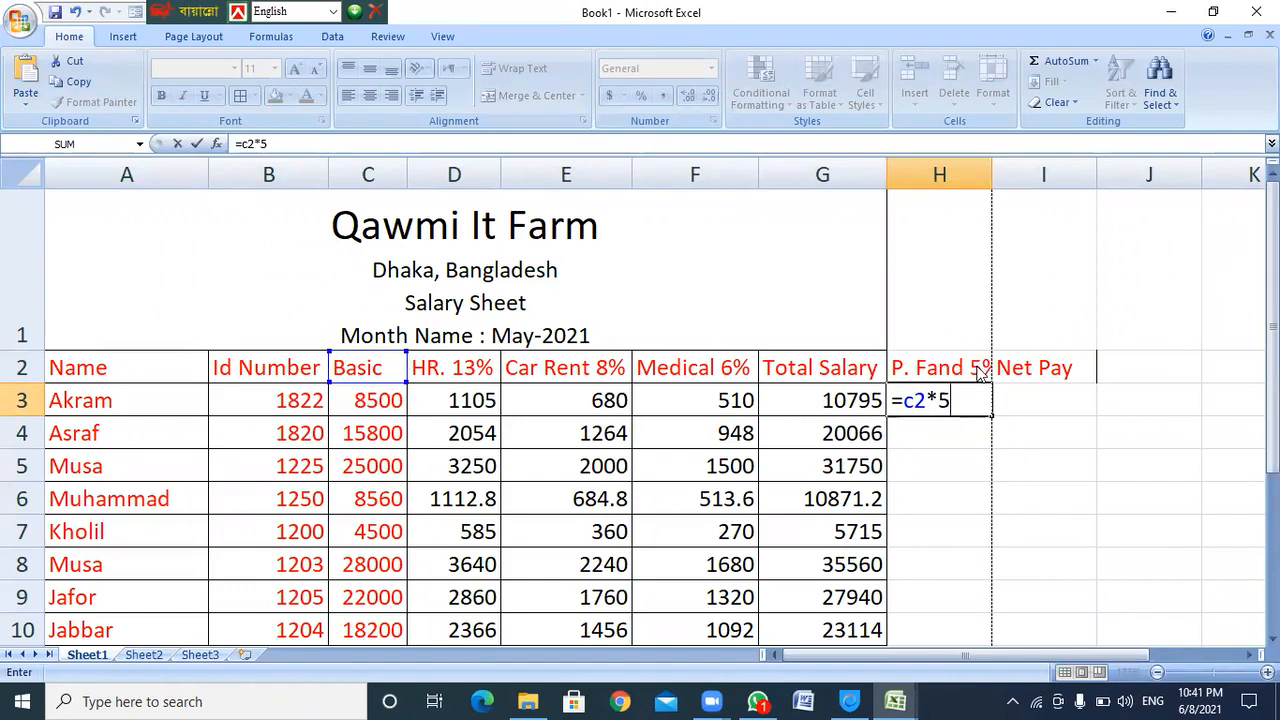
key("BackSpace")
type("3")
key("BackSpace")
key("BackSpace")
key("BackSpace")
type("c")
key("BackSpace")
type("3*5%")
key("Return")
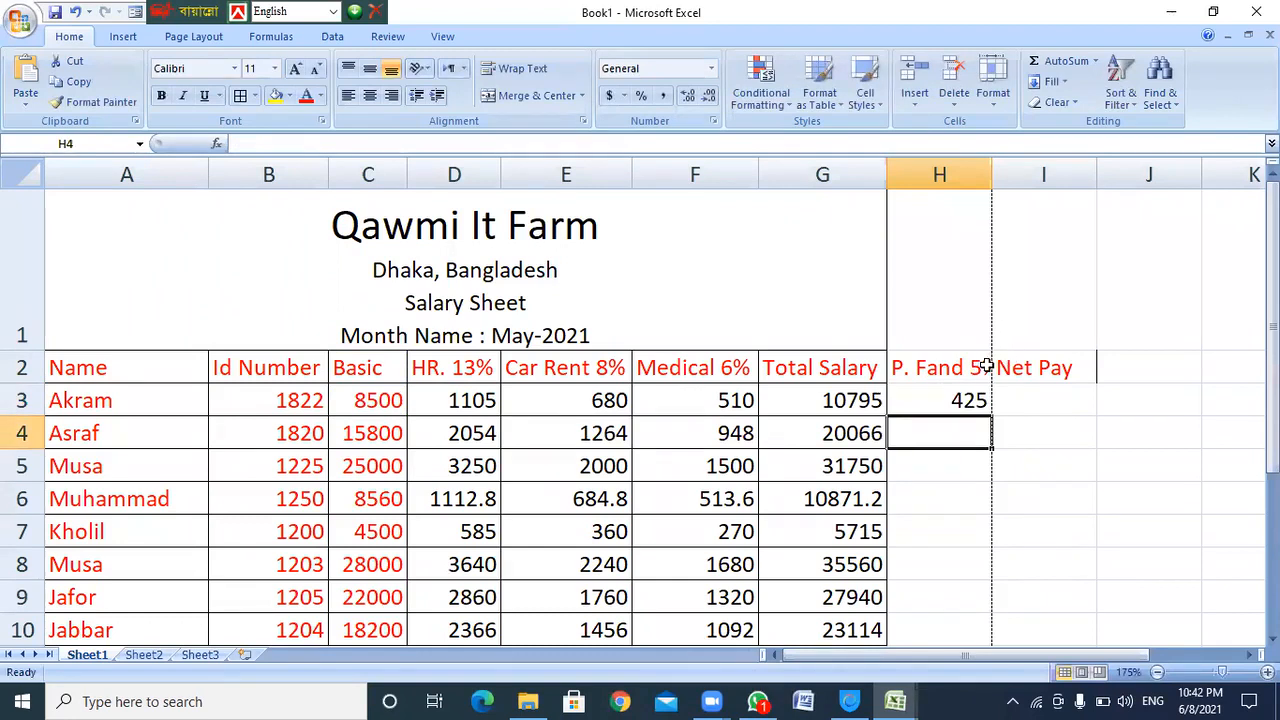
left_click(943, 400)
Widen column H to fit the header and compare the G3 Total Salary and H3 fund formulas
left_click_drag(986, 172, 1006, 172)
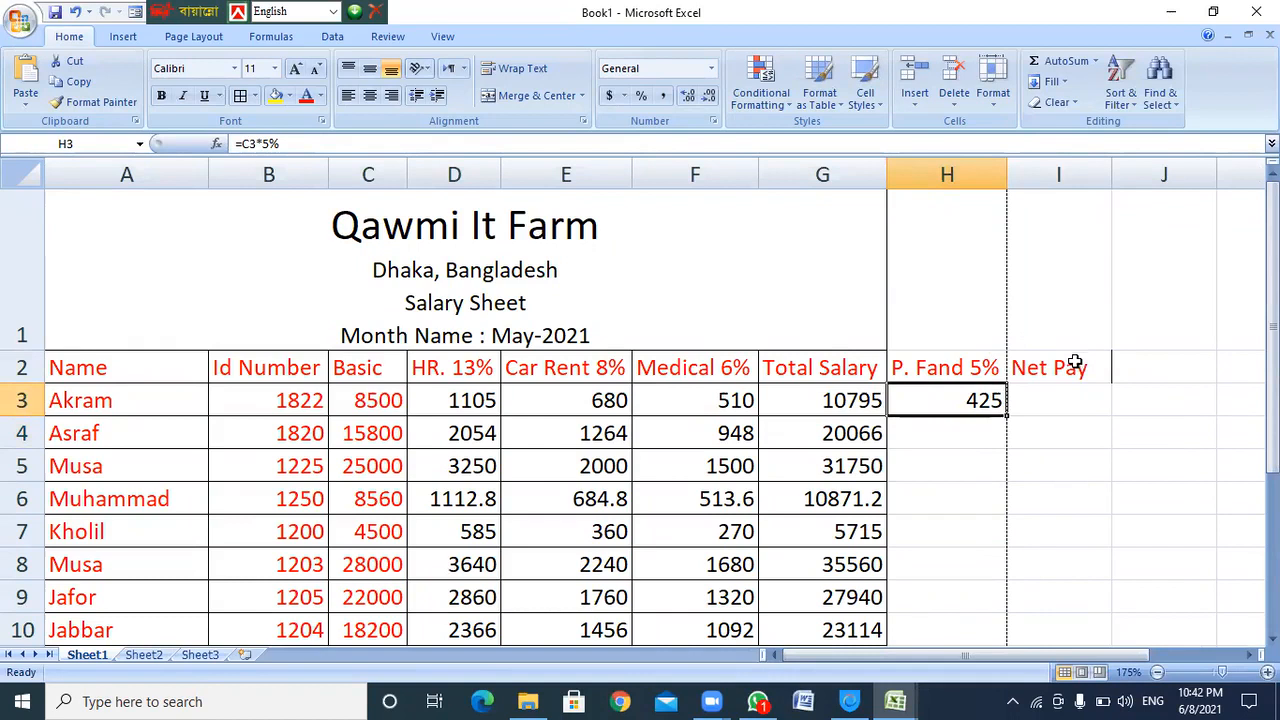
left_click(1058, 400)
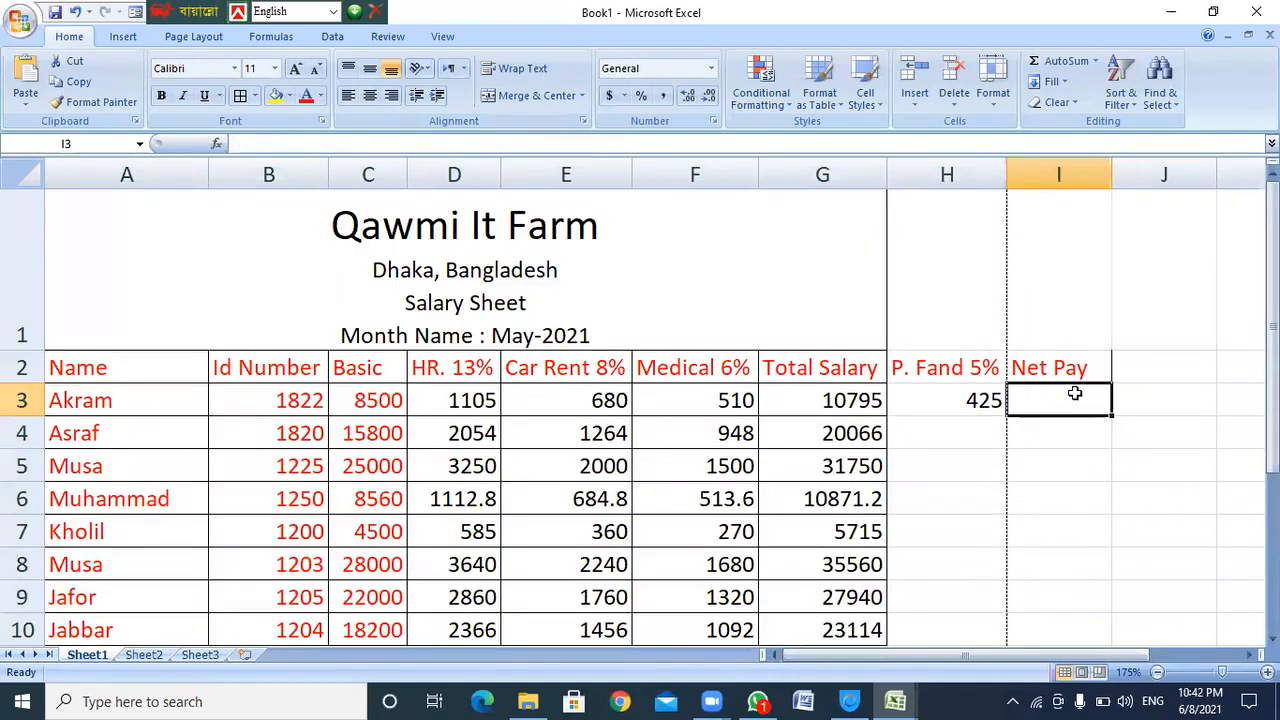
left_click_drag(358, 408, 720, 400)
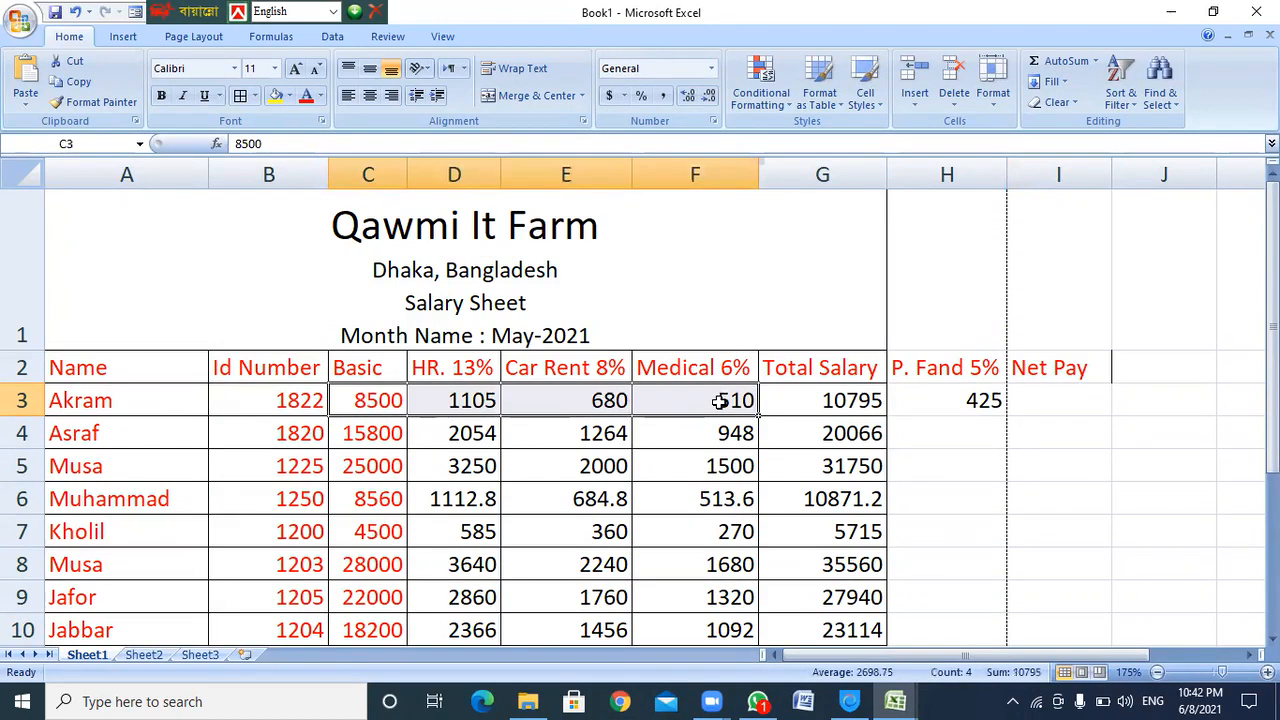
left_click(860, 408)
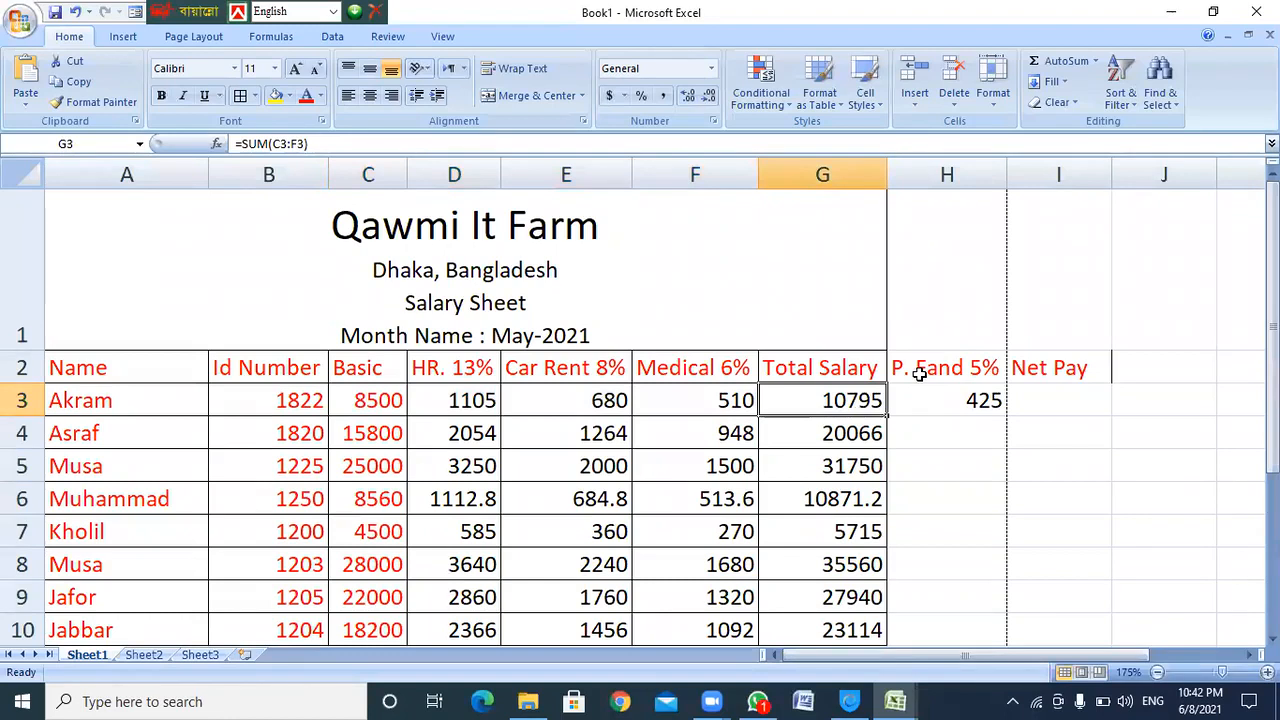
left_click(982, 400)
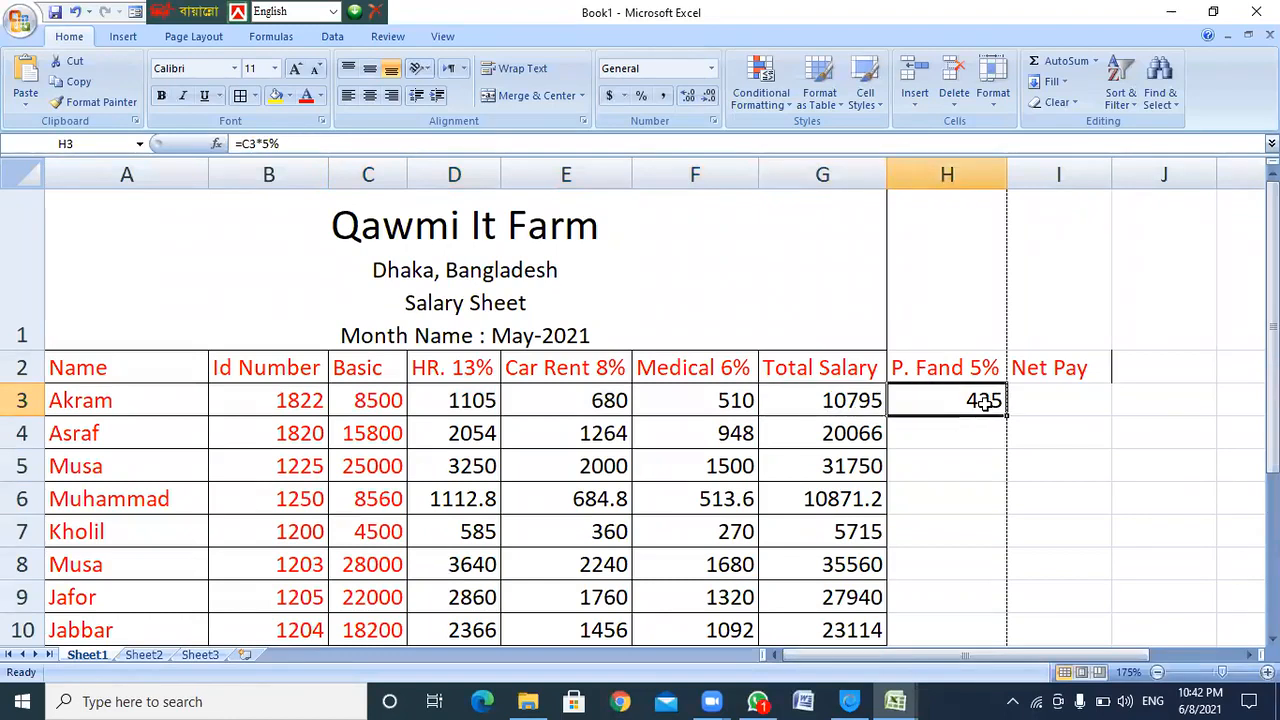
left_click(832, 402)
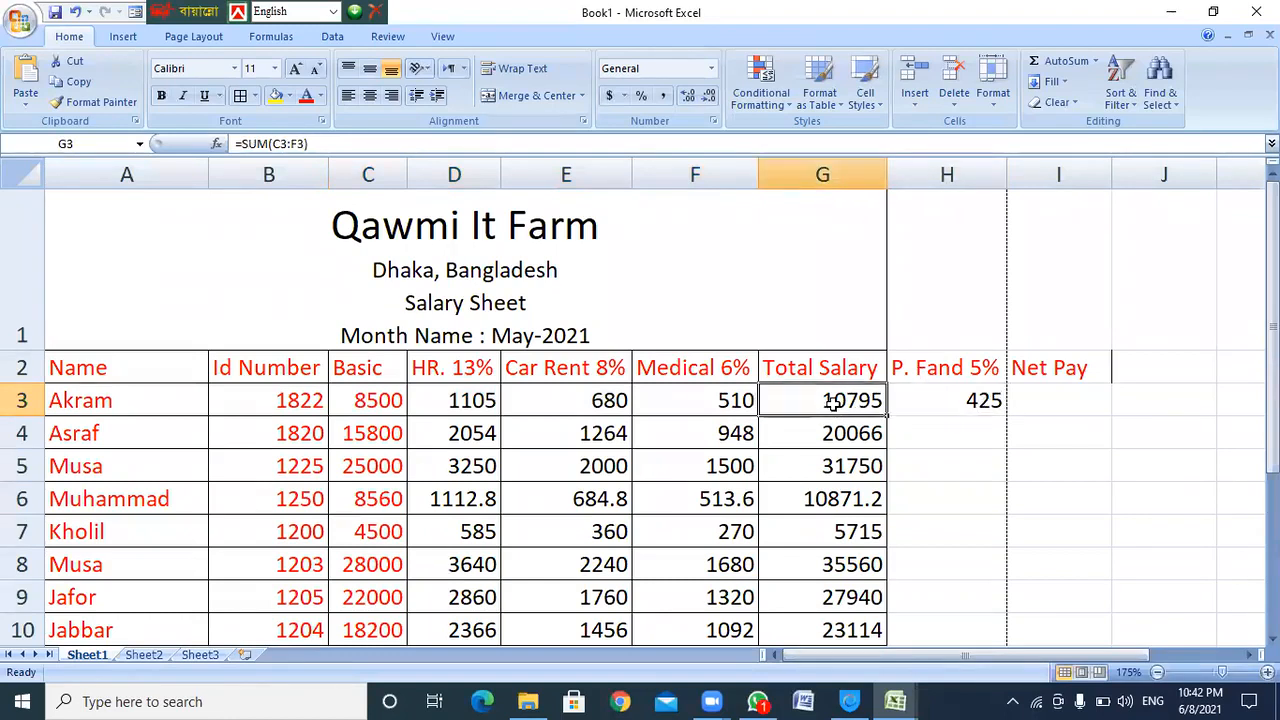
left_click(984, 400)
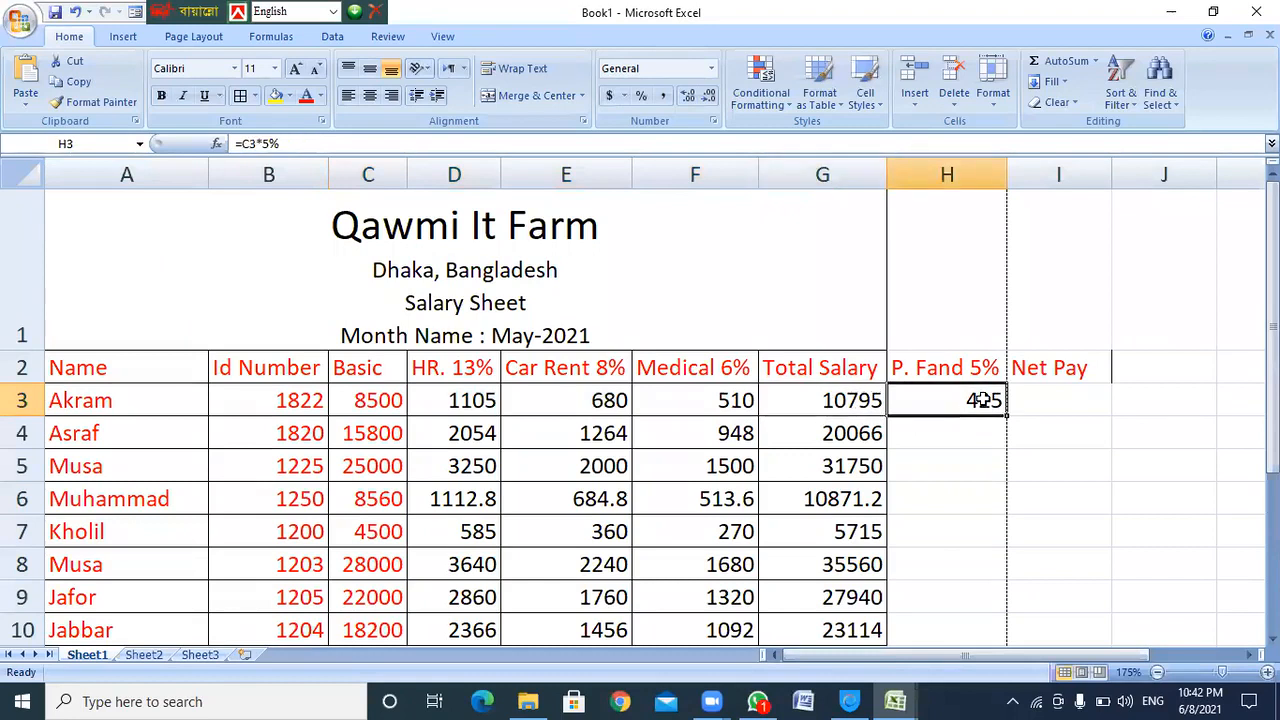
left_click(1046, 400)
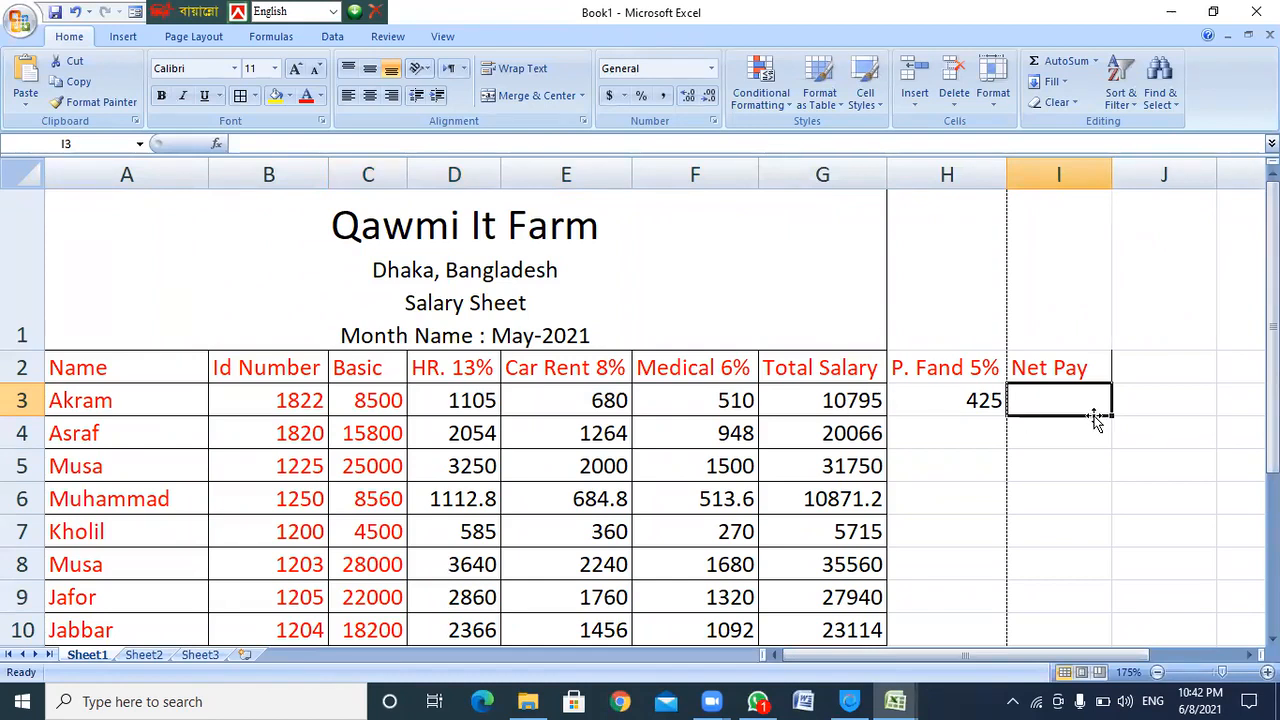
Enter =G3-H3 in I3 for Akram's Net Pay of 10370 and verify the formulas
type("=g3-")
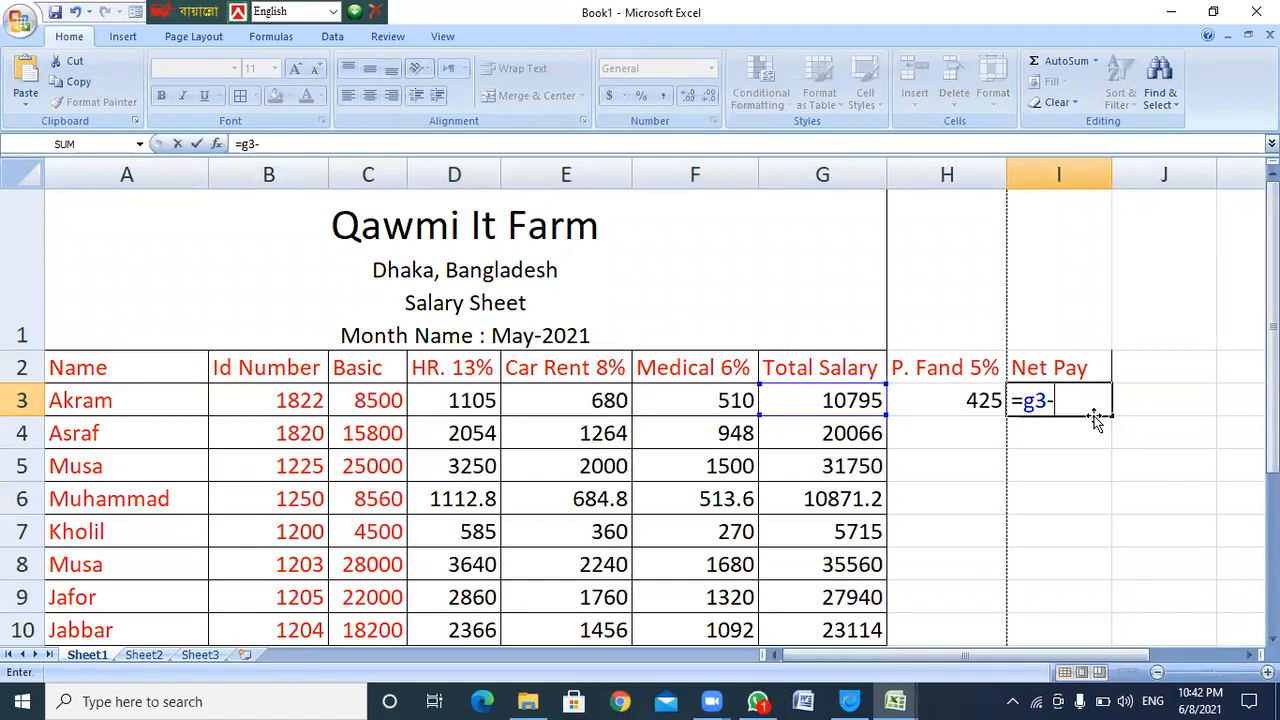
type("h3")
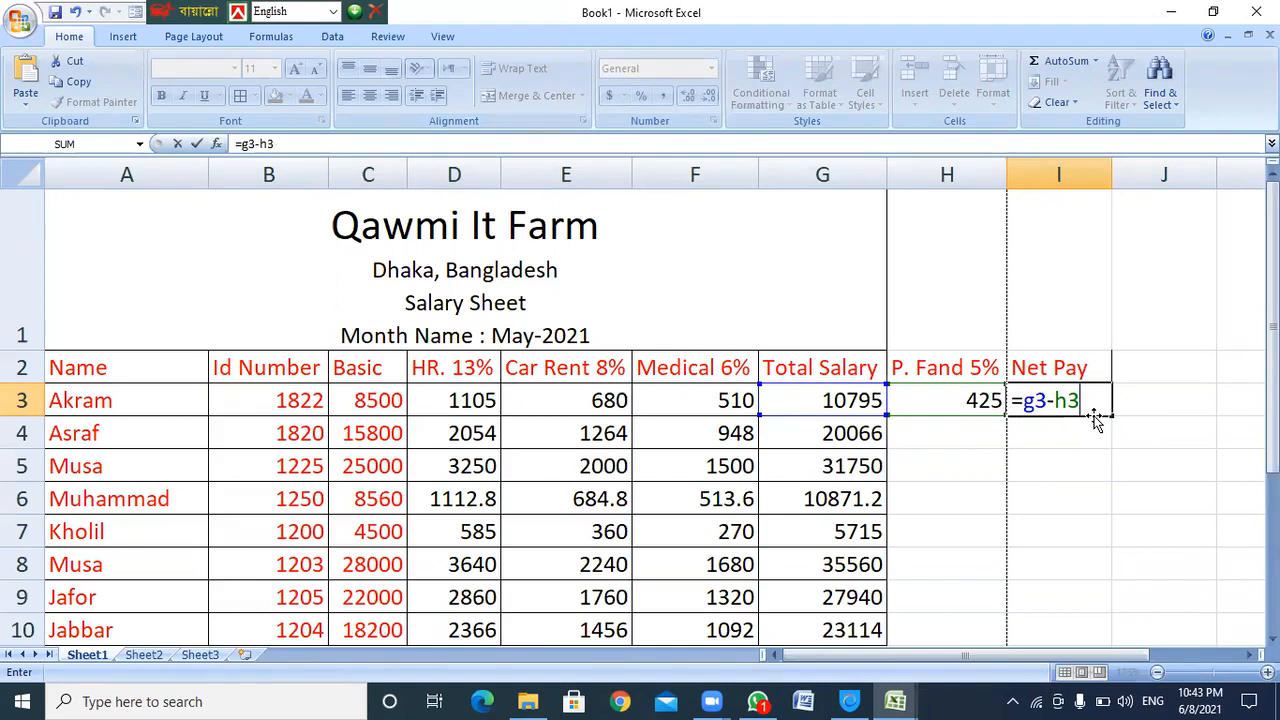
key("Return")
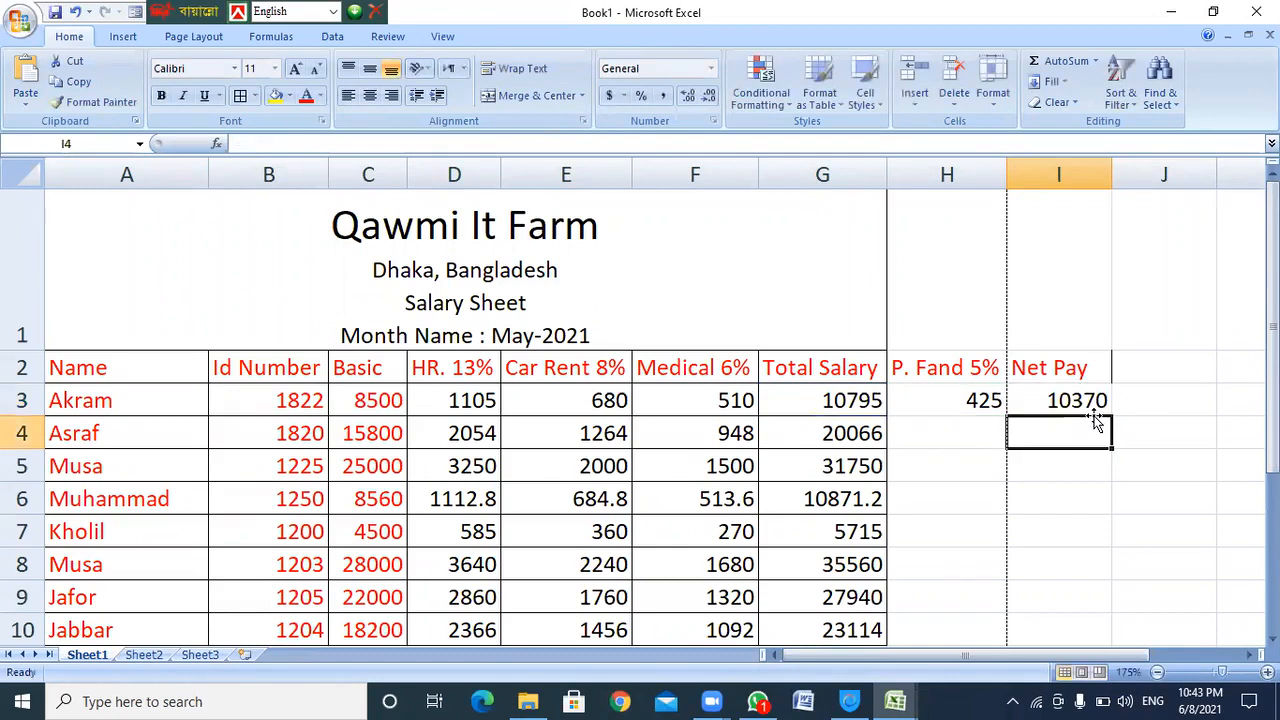
left_click(1064, 402)
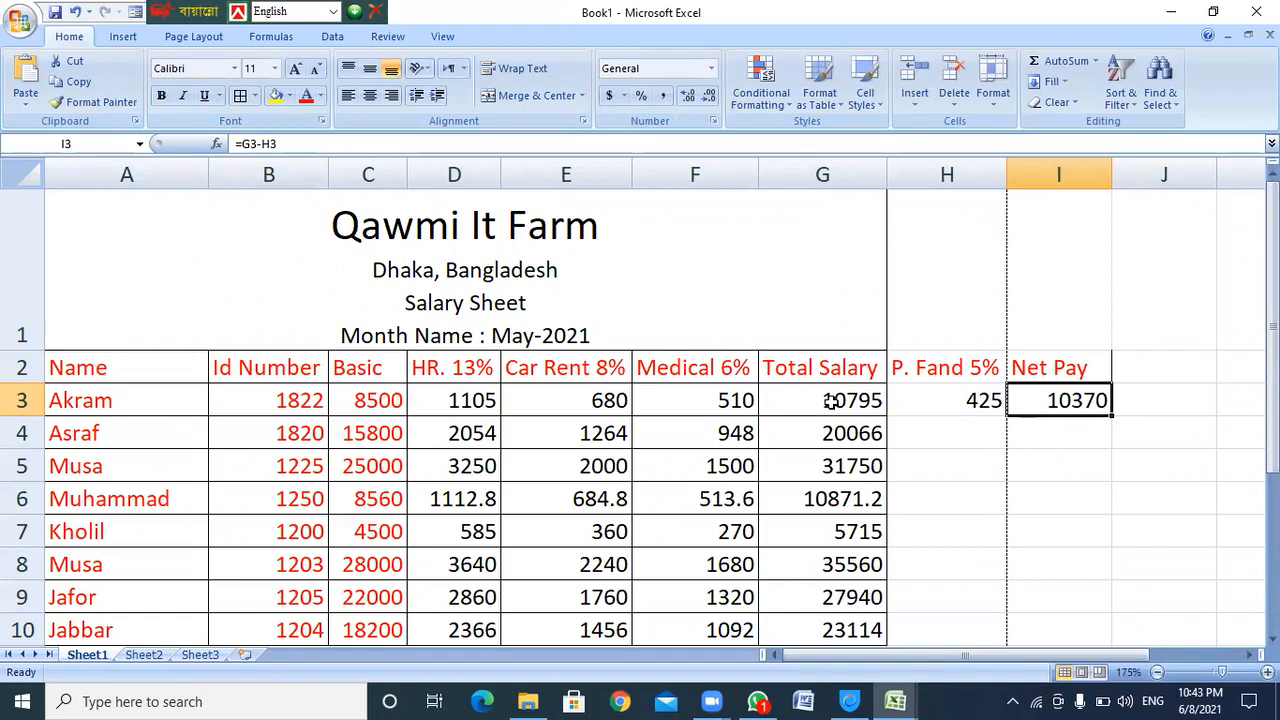
left_click(985, 400)
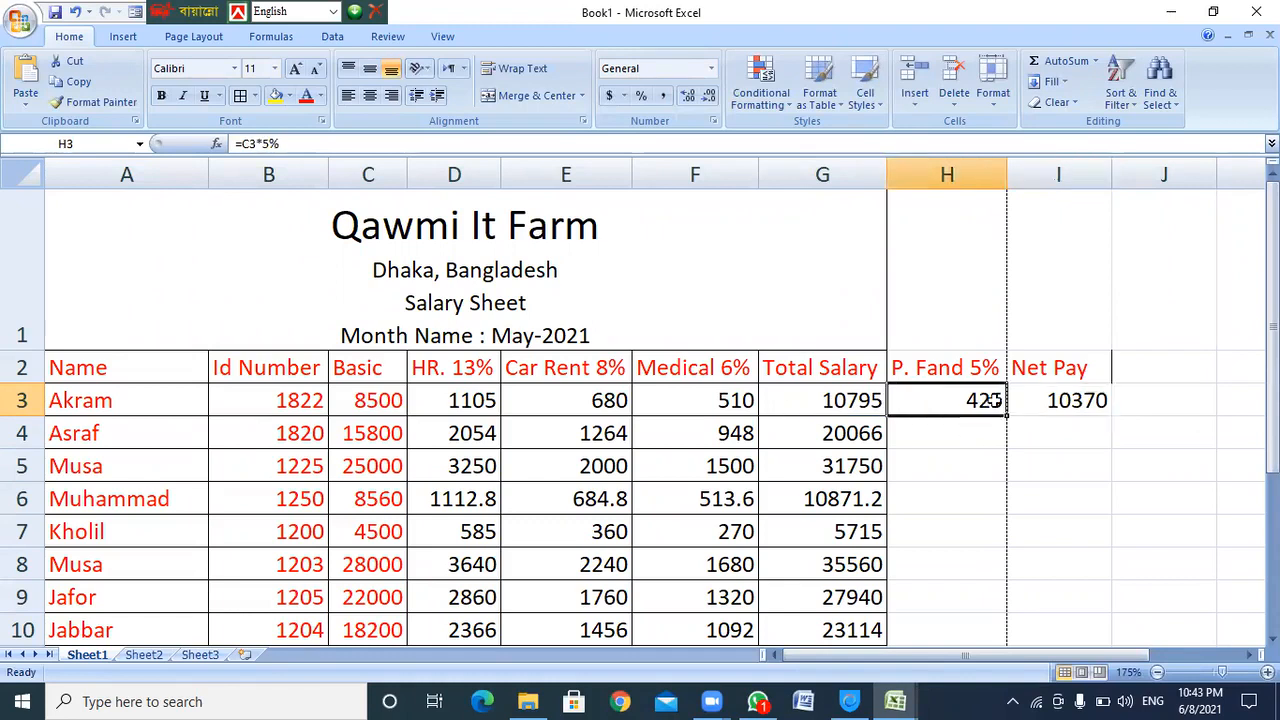
left_click(1092, 408)
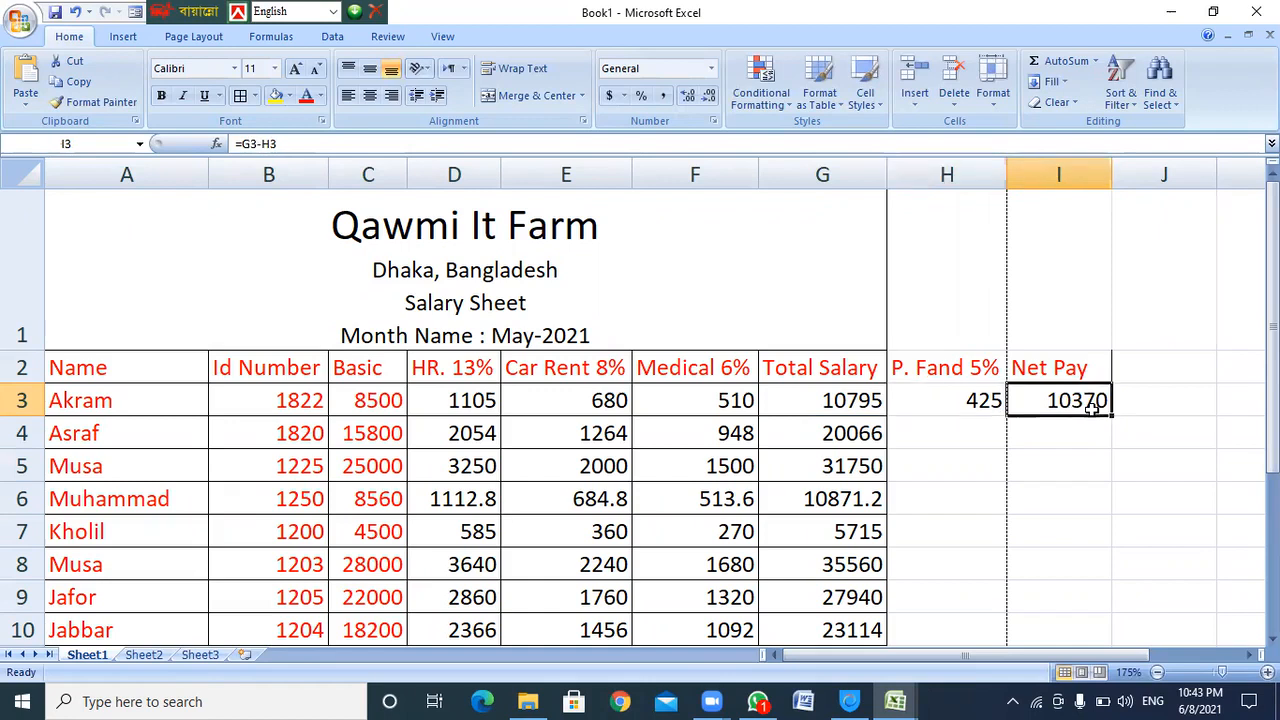
left_click(140, 406)
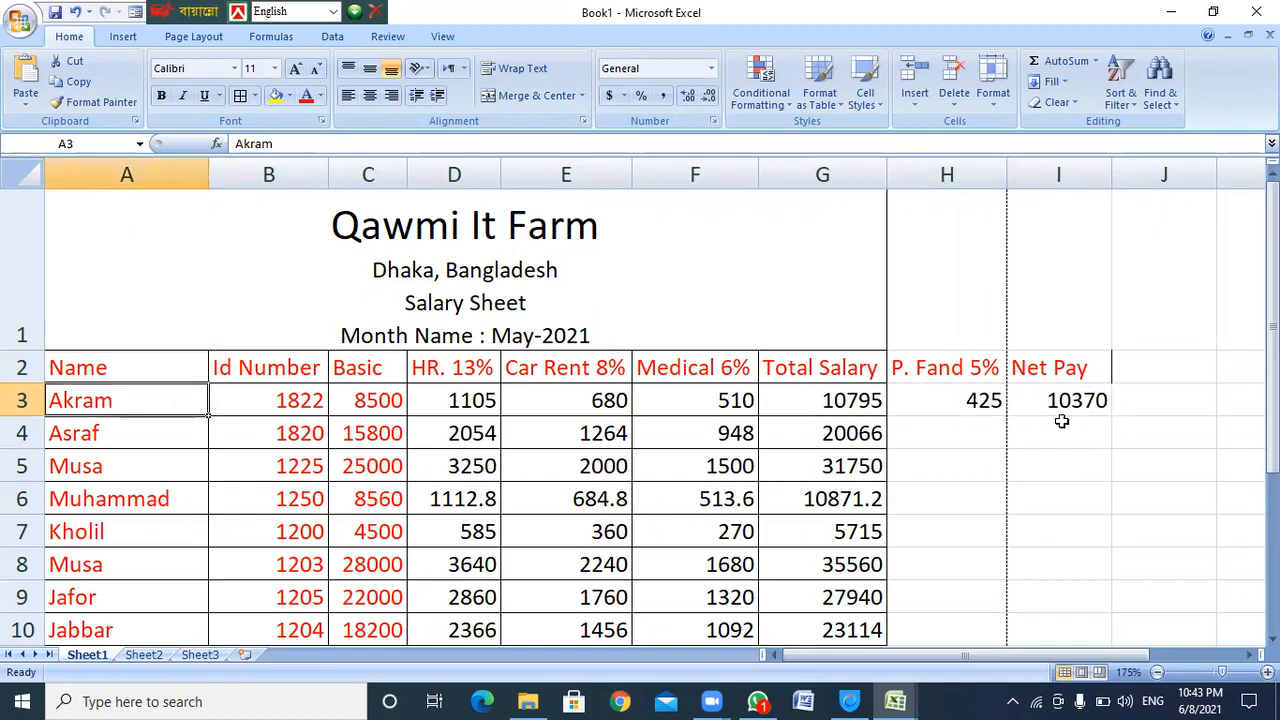
left_click(1088, 402)
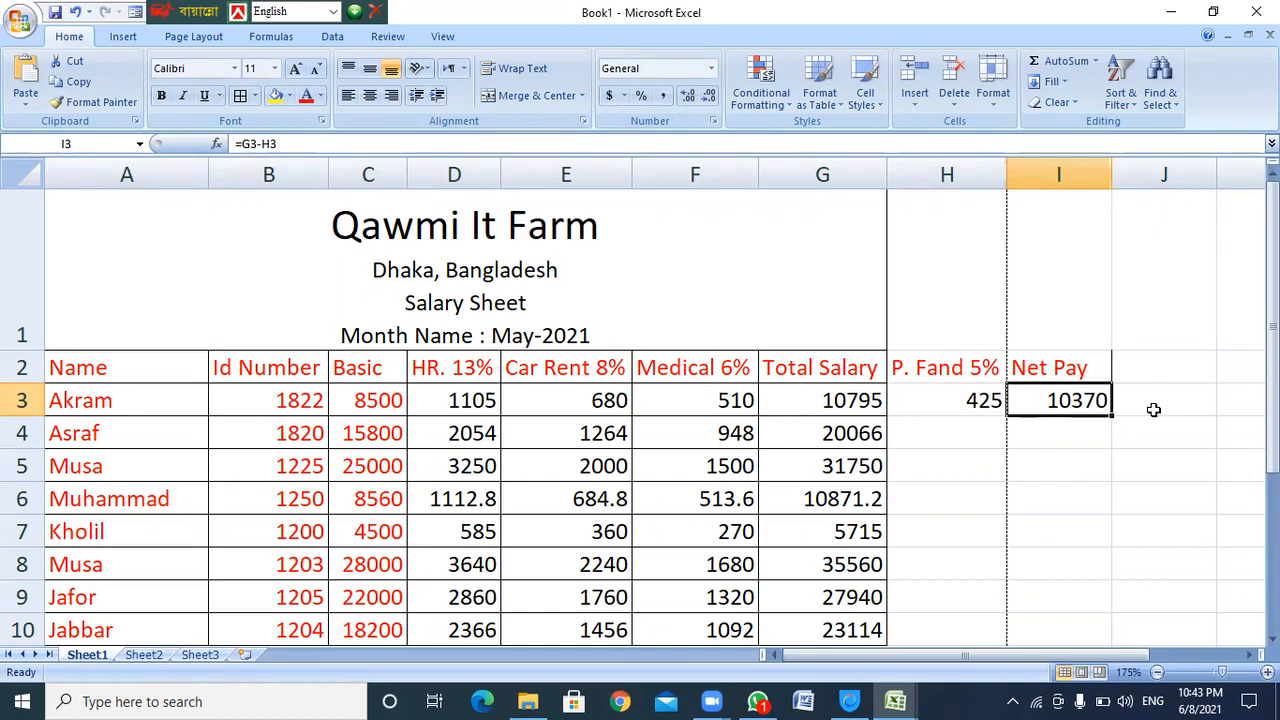
Extend the fund and Net Pay formulas down through Jabbar's row 10 (Net Pay 22204)
left_click_drag(946, 406, 1076, 644)
scroll(1101, 397, "down", 1)
scroll(1114, 257, "up", 1)
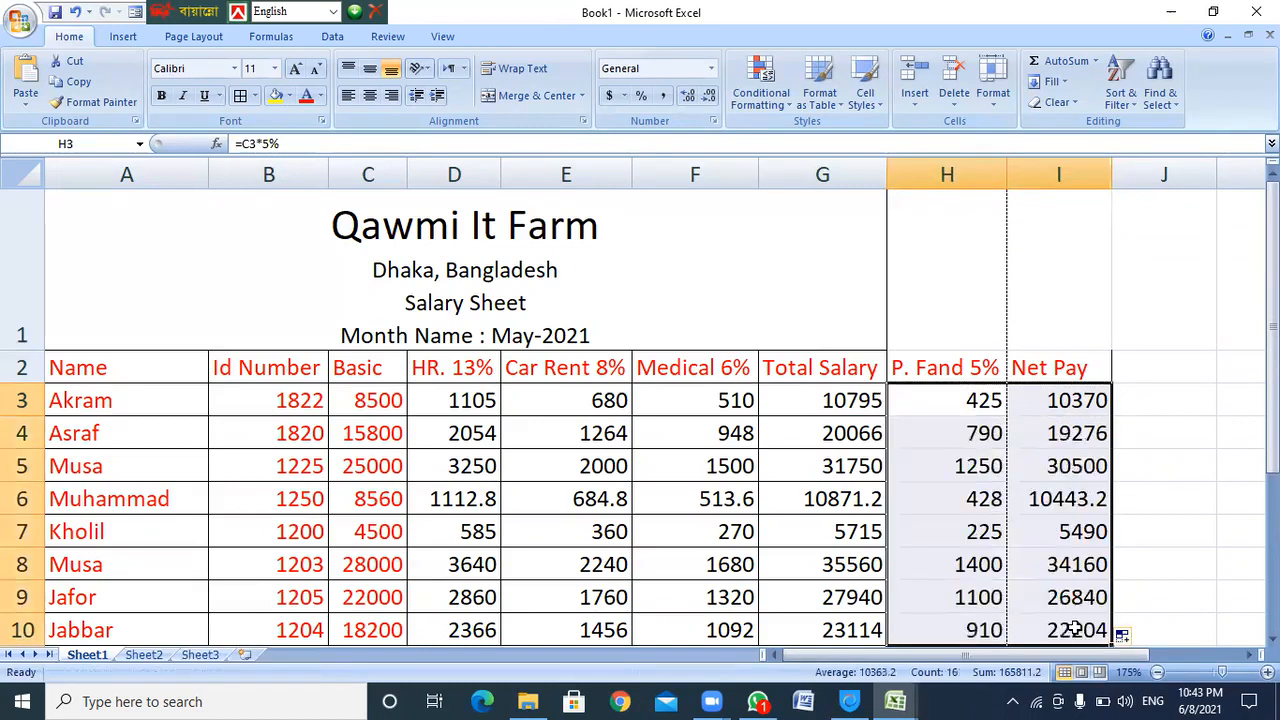
scroll(1071, 571, "down", 2)
scroll(1071, 563, "up", 1)
scroll(1062, 534, "up", 1)
Select A1:I1 and re-merge the title so it is centred across columns A to I
left_click(1106, 290)
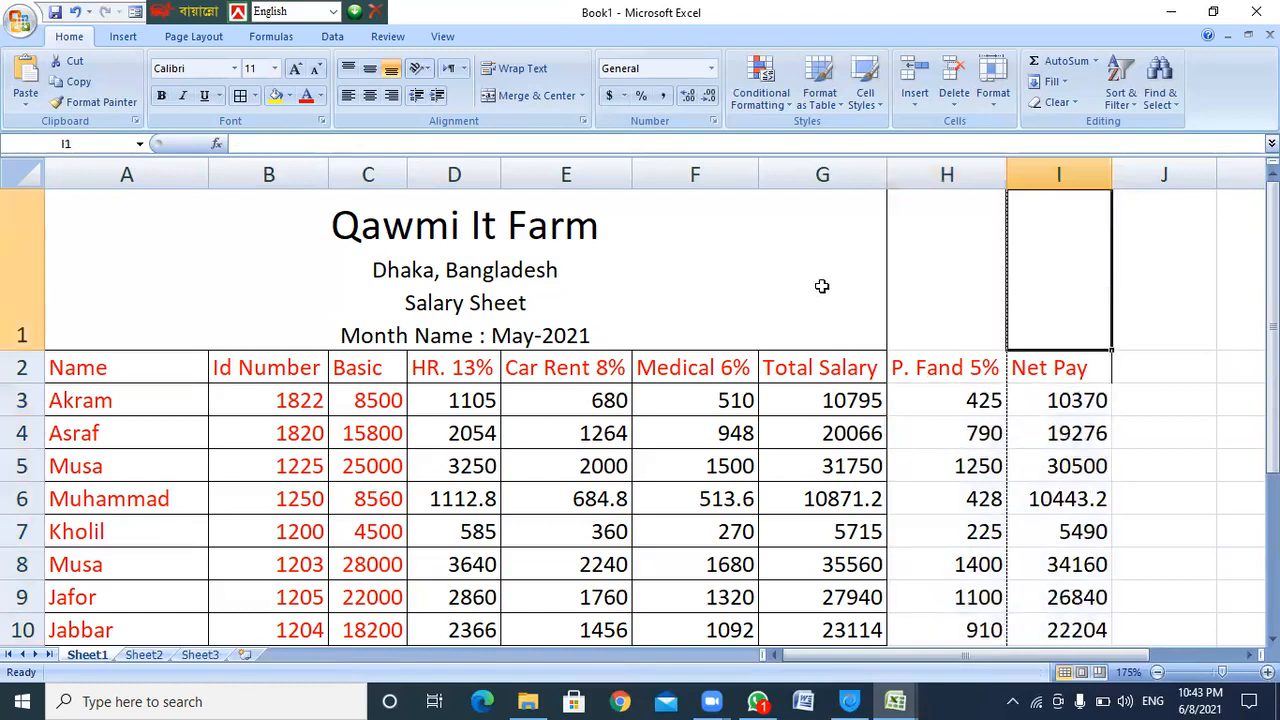
left_click(552, 257)
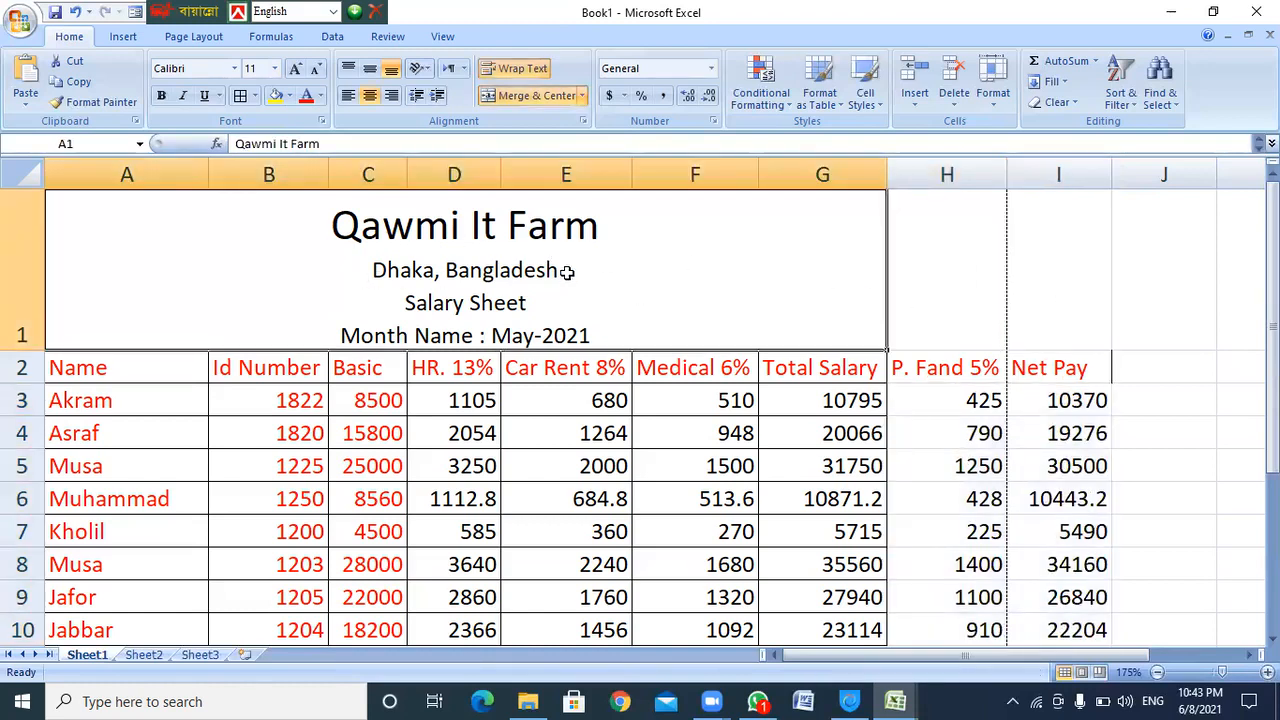
left_click(1058, 293)
left_click_drag(1058, 293, 741, 260)
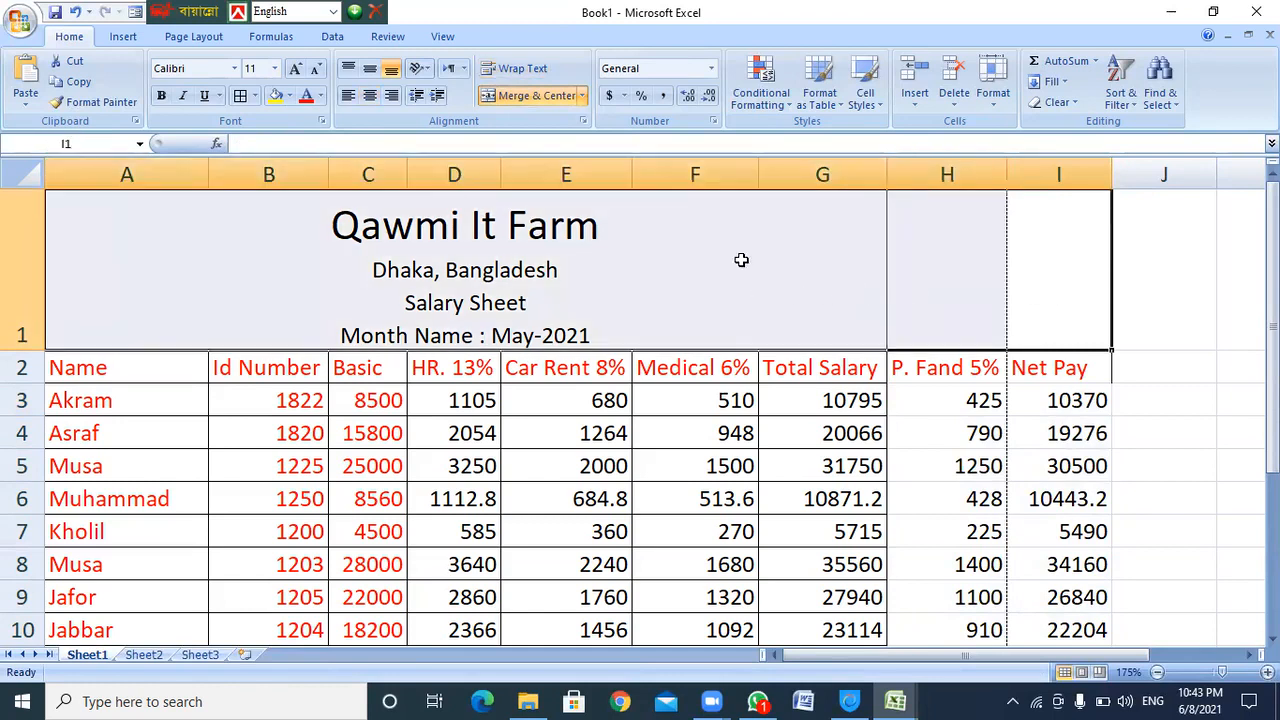
left_click(519, 97)
left_click(519, 97)
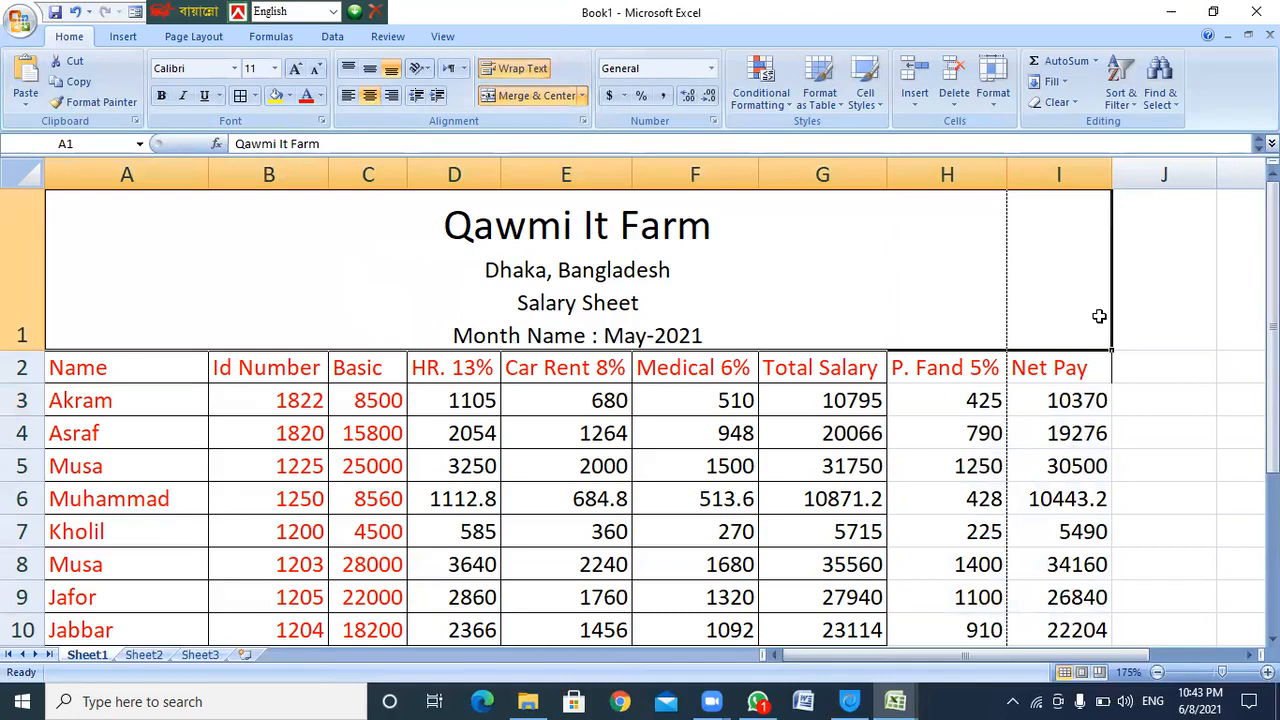
scroll(1143, 377, "down", 1)
scroll(1137, 362, "up", 1)
Apply All Borders to the Total Salary, P. Fand 5% and Net Pay range G2:I10
left_click_drag(845, 368, 1063, 631)
left_click(256, 100)
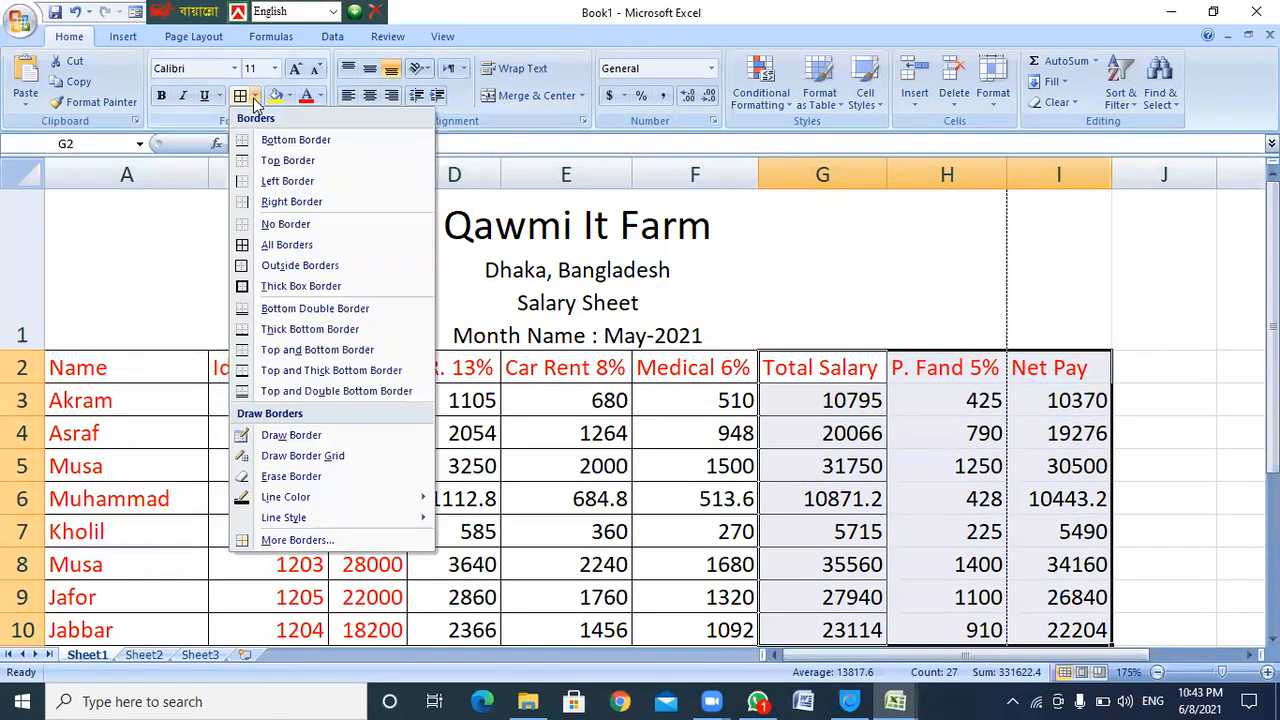
left_click(286, 246)
left_click(943, 443)
scroll(943, 443, "down", 2)
scroll(940, 437, "up", 2)
scroll(868, 428, "down", 1)
scroll(868, 426, "up", 1)
left_click_drag(931, 368, 1037, 612)
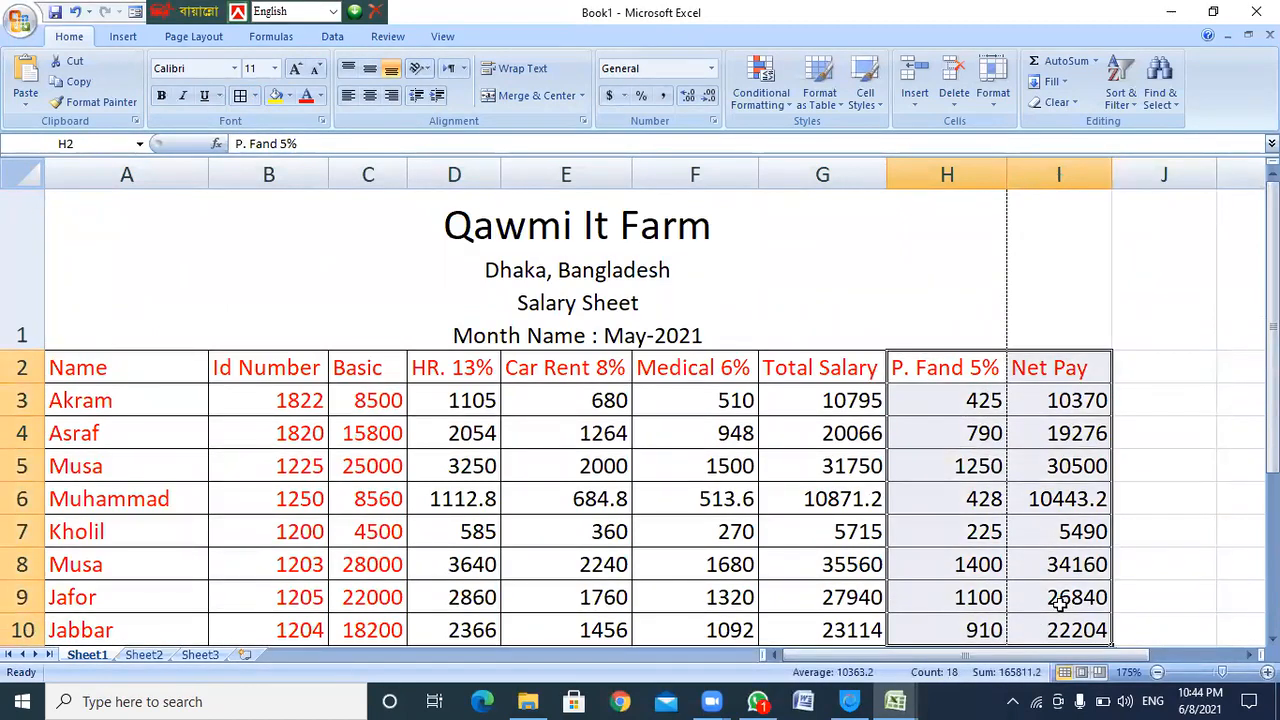
Set the font colour of H2:I10 to standard blue
left_click(320, 97)
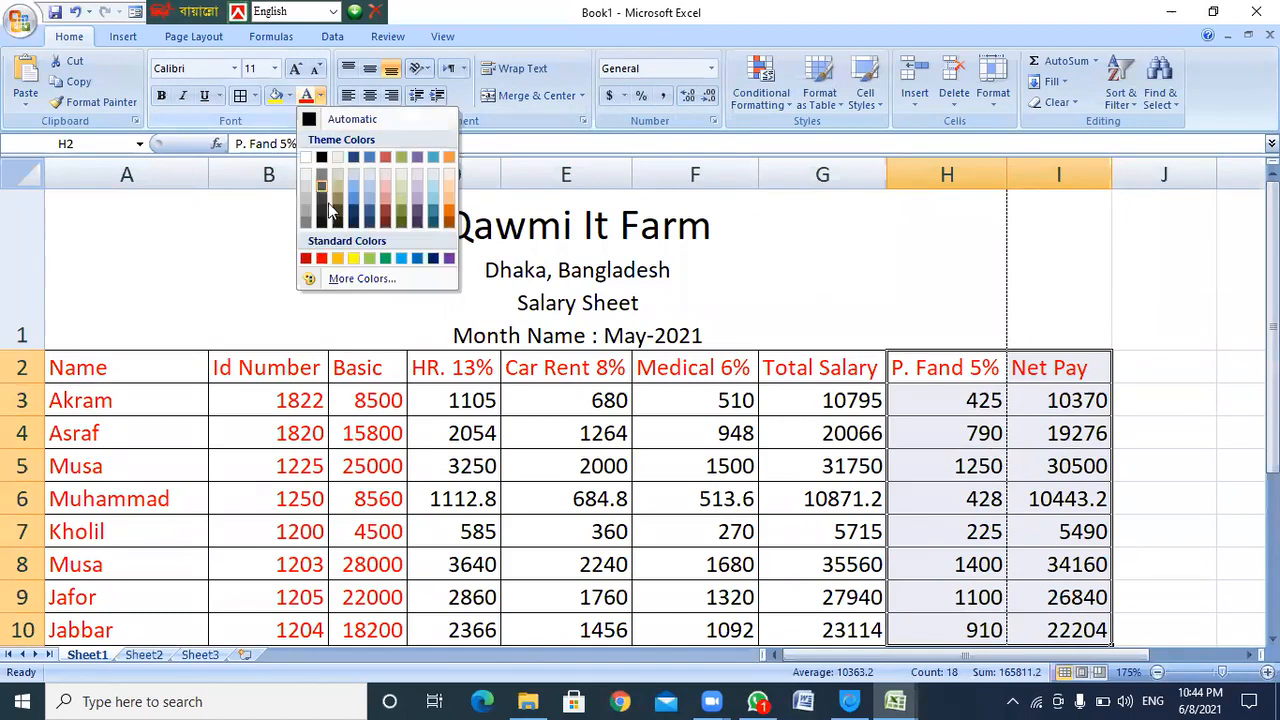
left_click(401, 260)
left_click(952, 424)
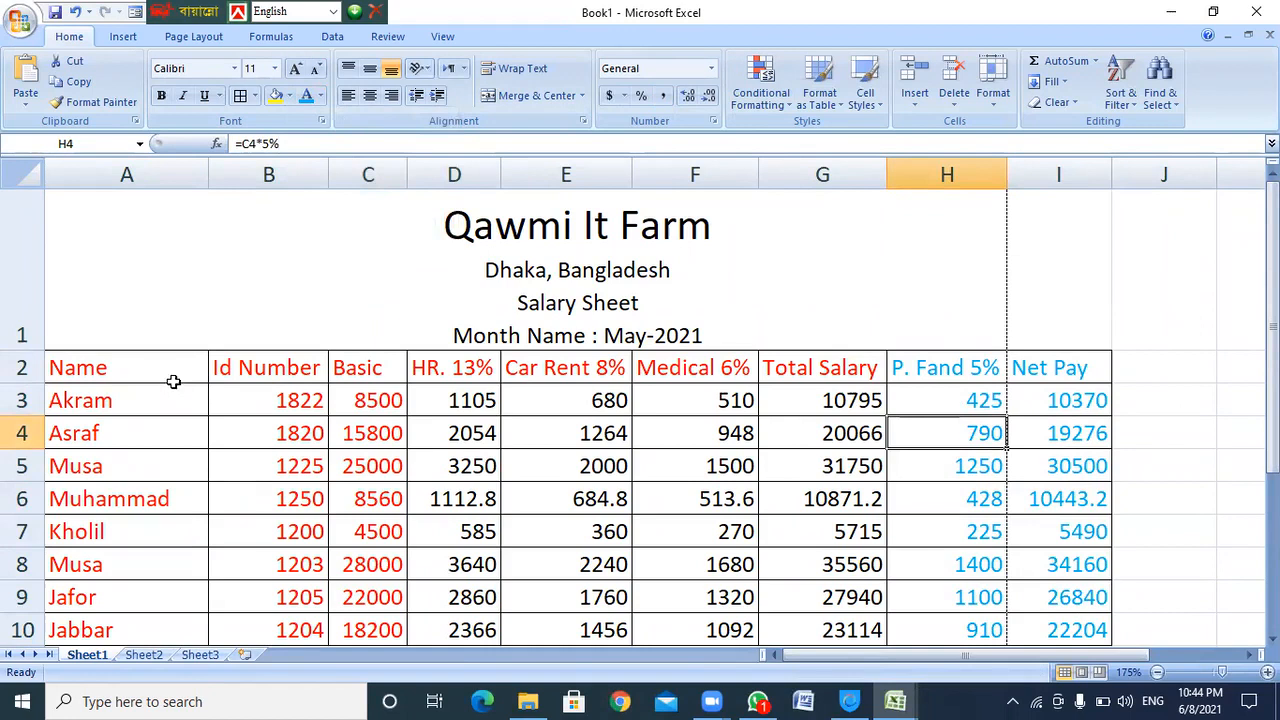
left_click(142, 372)
left_click_drag(142, 372, 836, 640)
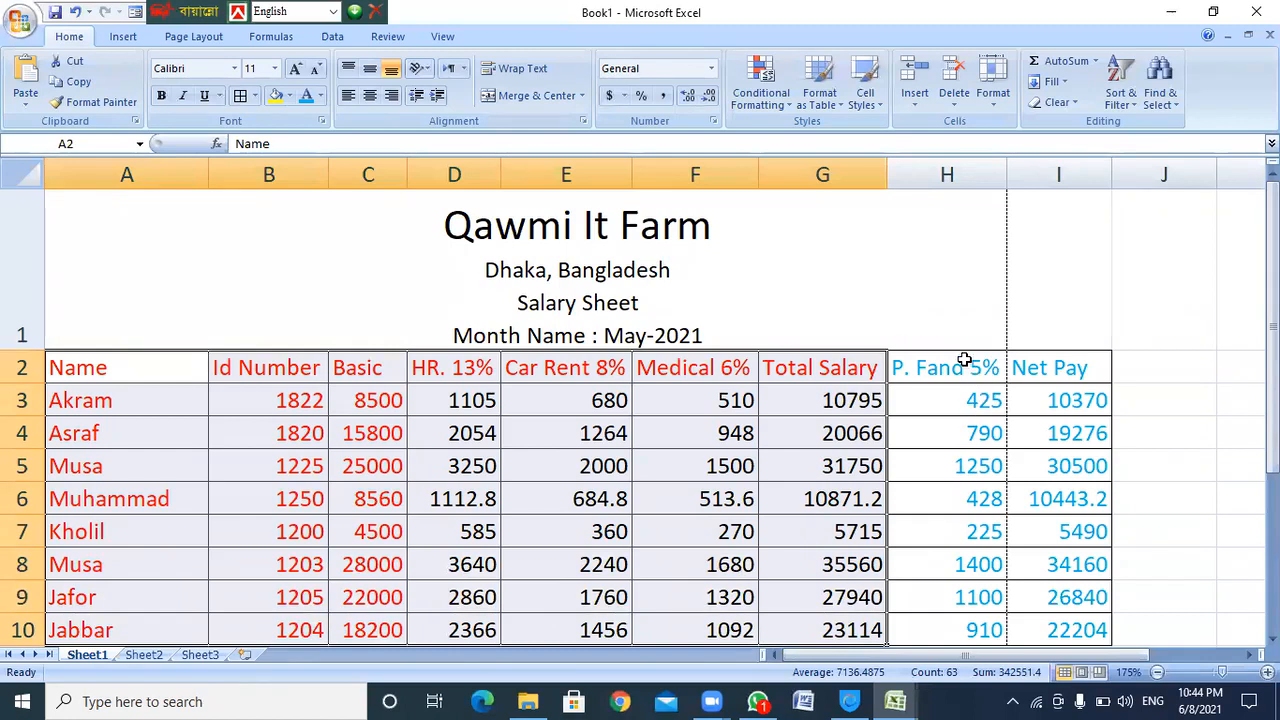
left_click_drag(934, 366, 1050, 630)
left_click(1067, 356)
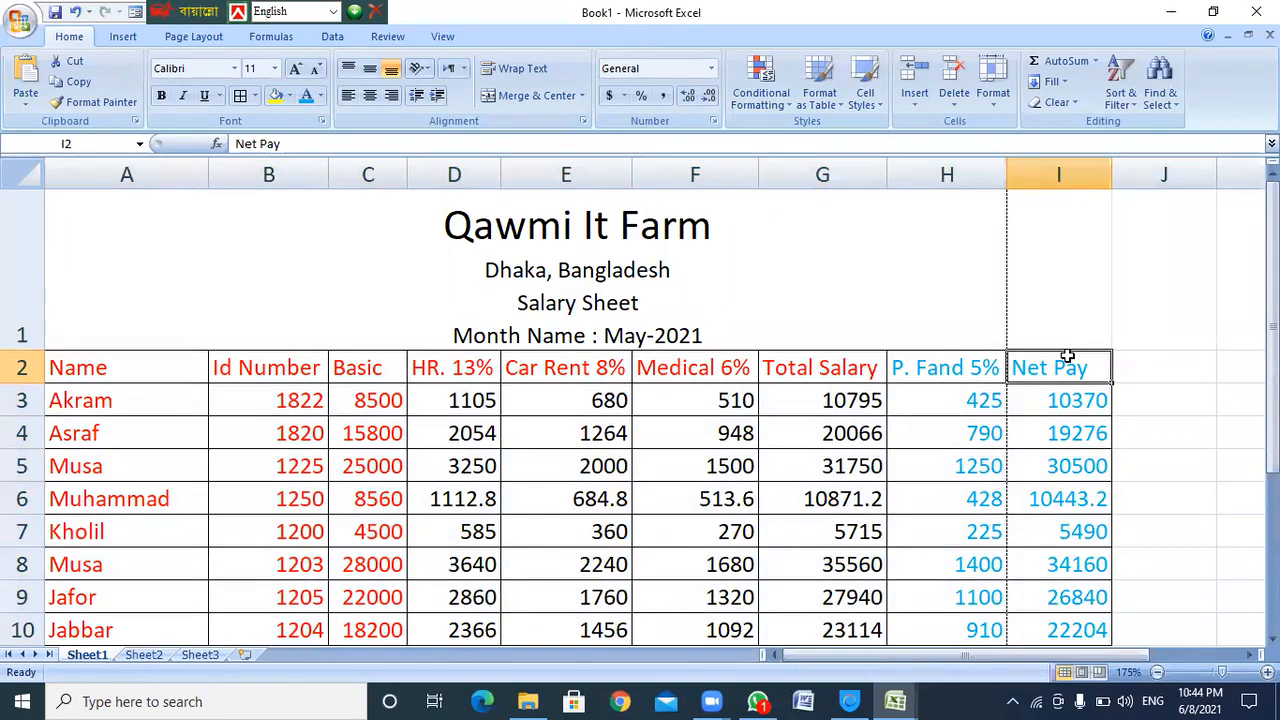
left_click_drag(272, 372, 1060, 634)
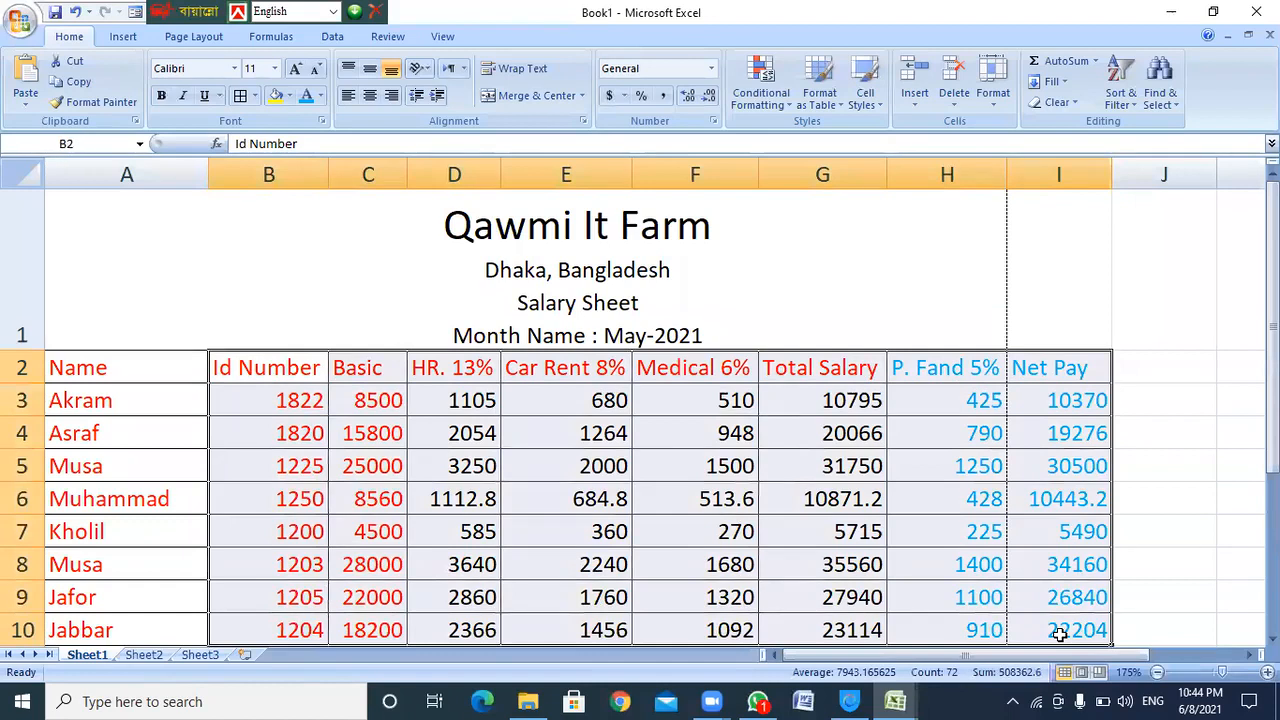
left_click_drag(251, 366, 829, 643)
left_click(260, 365)
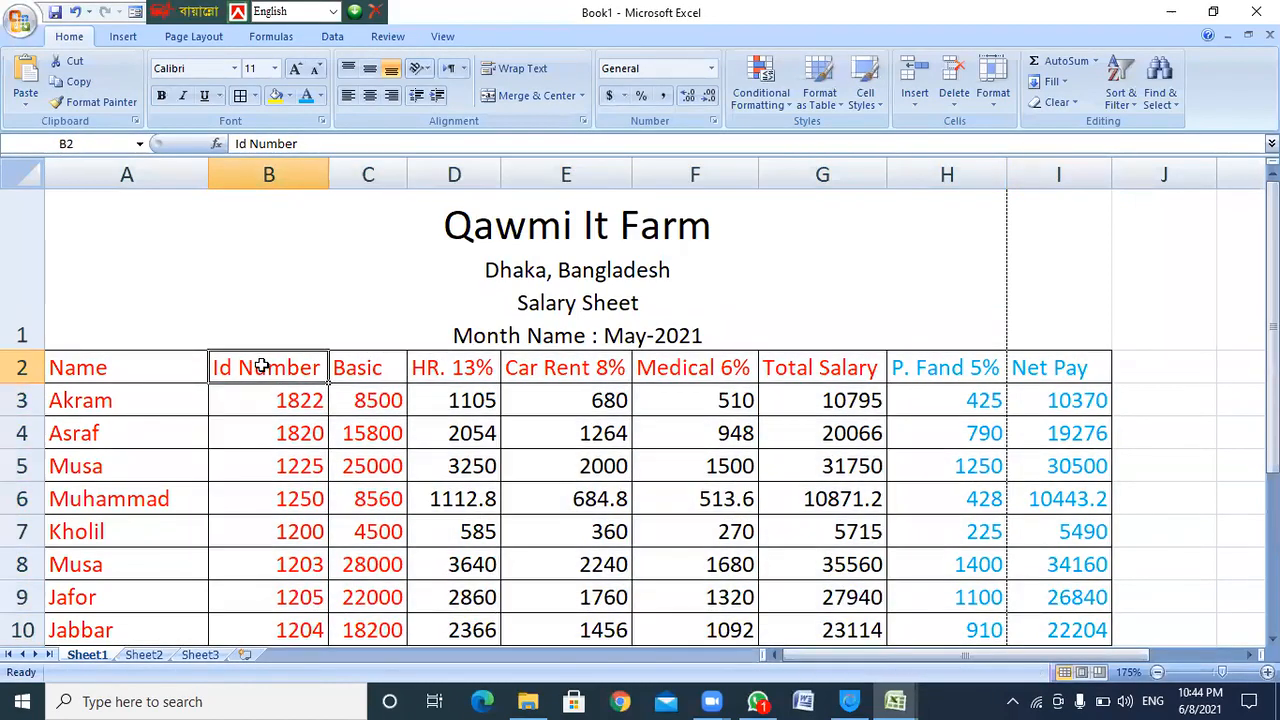
left_click(1066, 364)
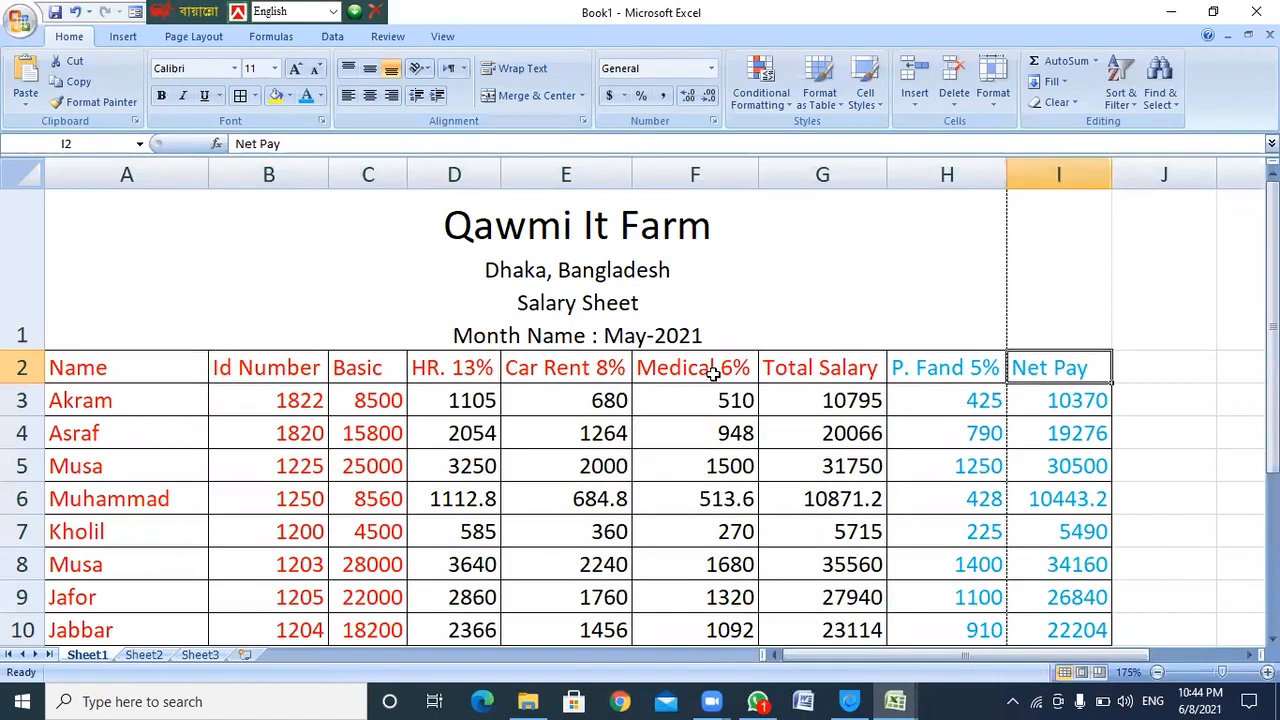
left_click_drag(263, 365, 1066, 636)
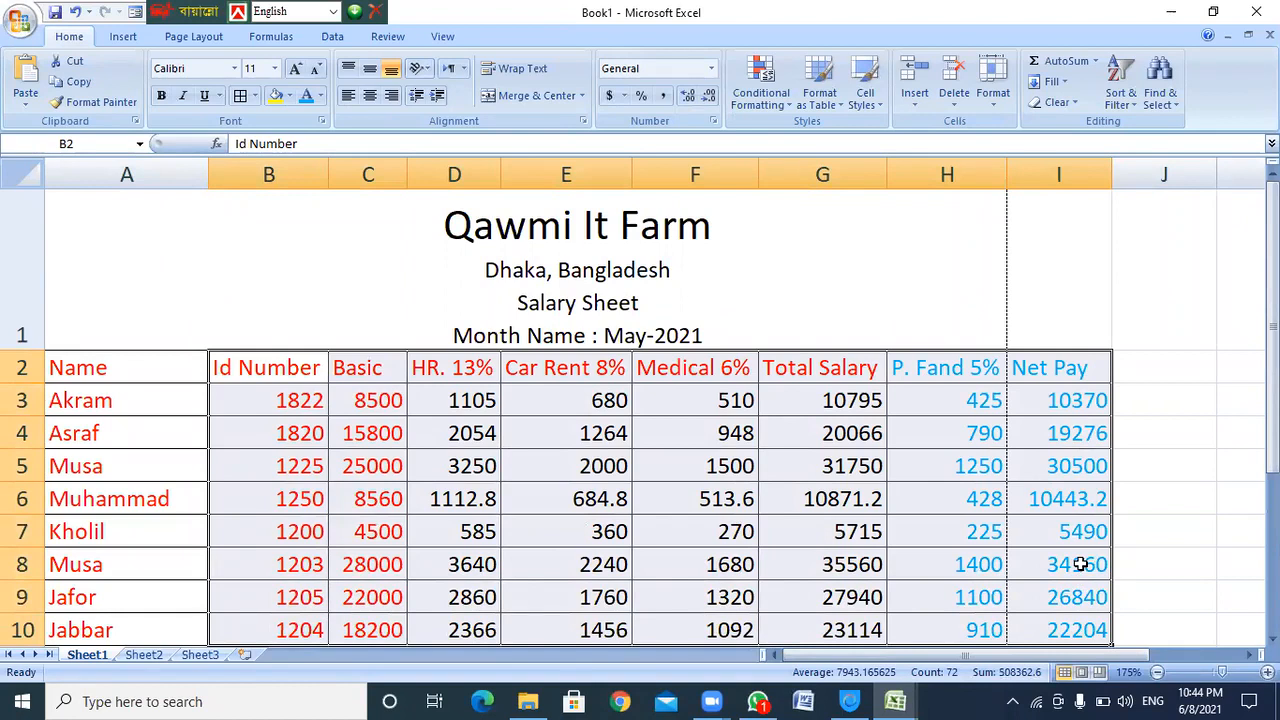
left_click(263, 368)
left_click_drag(323, 380, 845, 636)
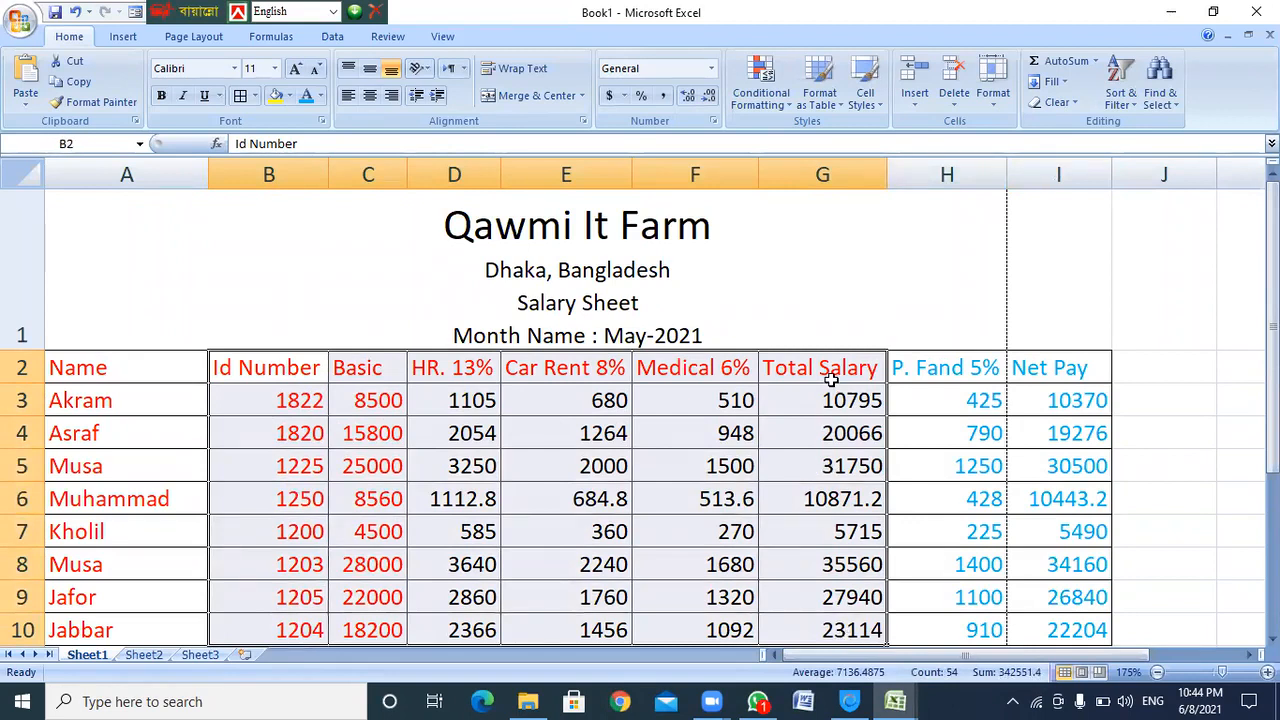
left_click_drag(921, 368, 1055, 634)
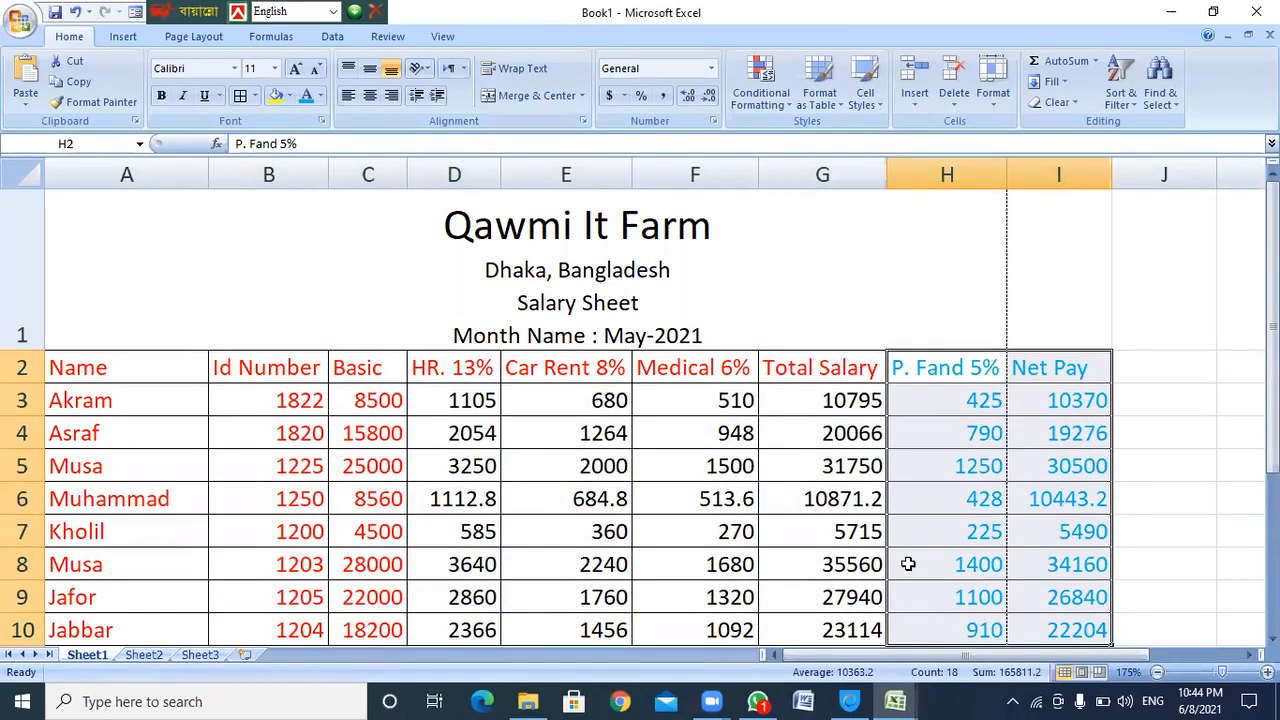
left_click(449, 375)
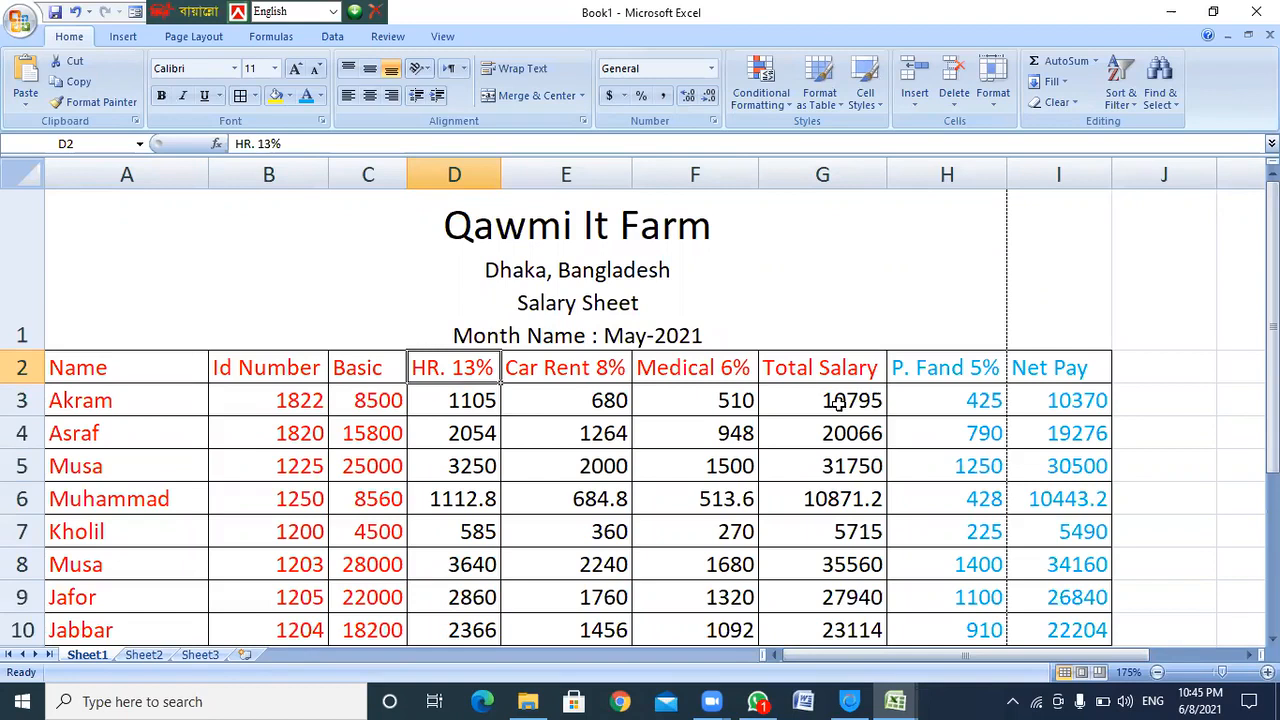
Switch to the Ms Excel Start File workbook and open Sheet5
key("alt+Tab")
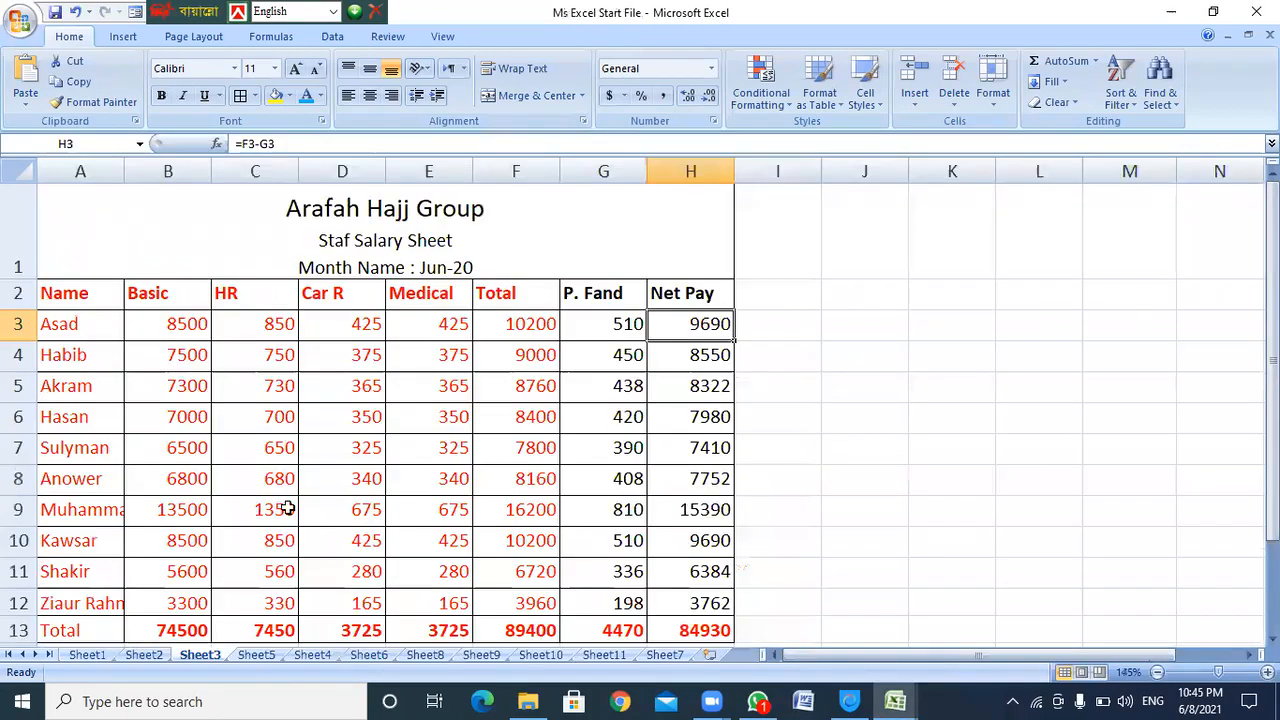
left_click(300, 500)
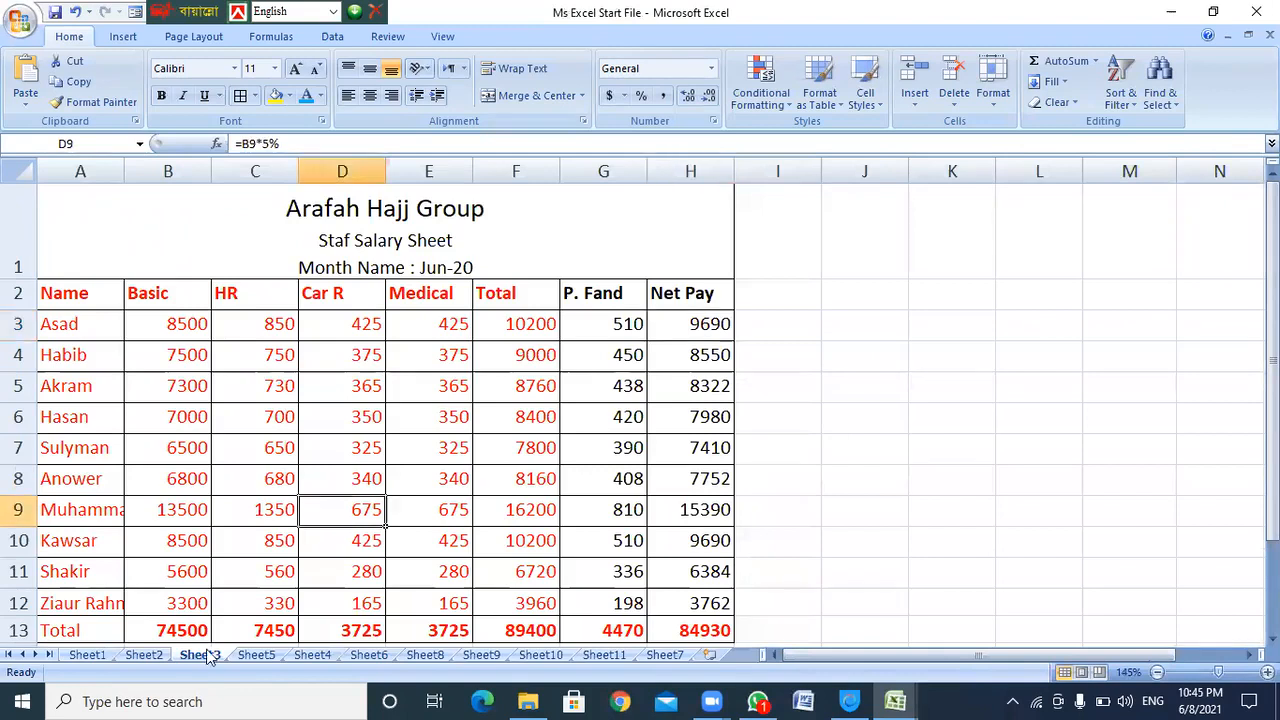
left_click(258, 655)
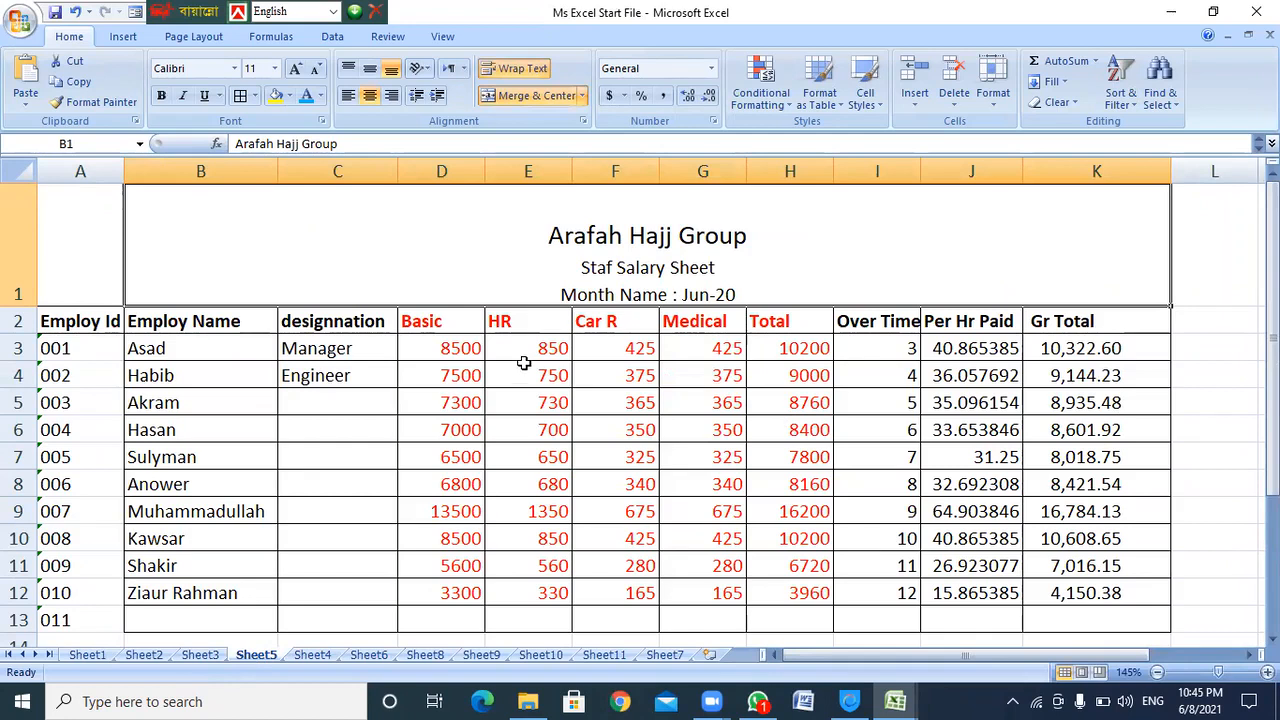
Inspect the Over Time values and the Per Hr Paid formula =D3/26/8 in J3
left_click(899, 330)
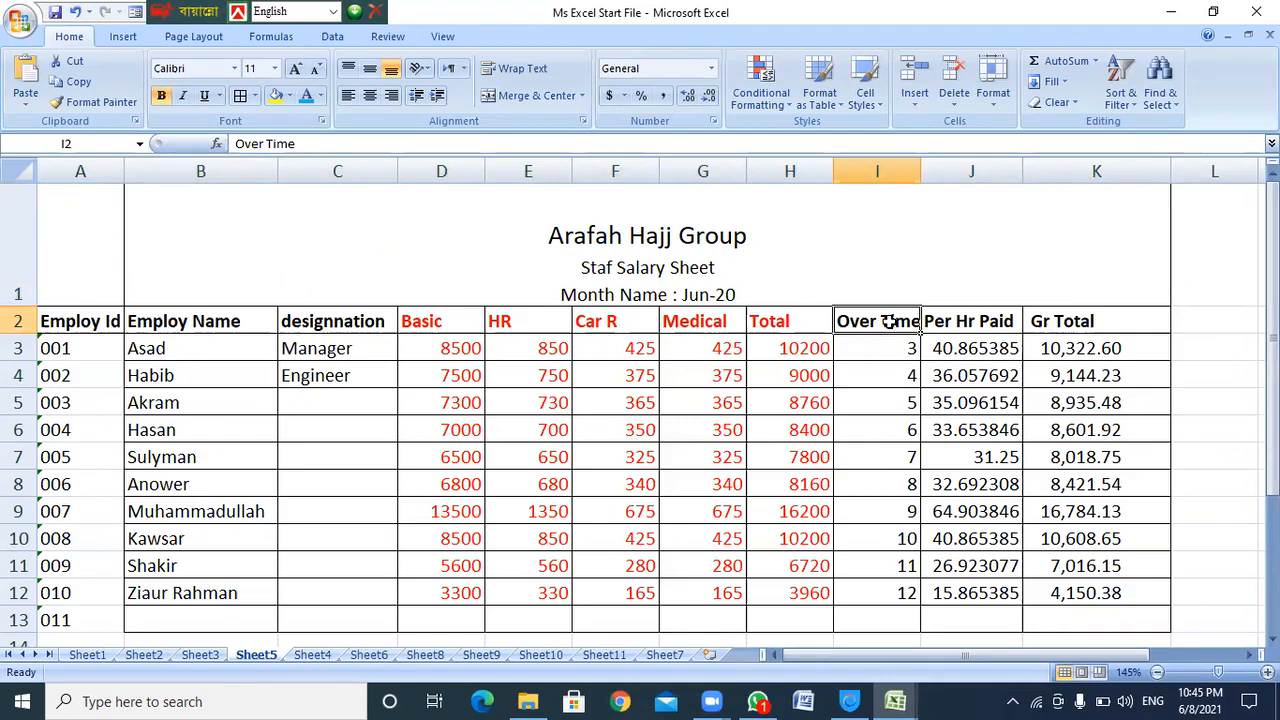
left_click_drag(955, 320, 1094, 530)
left_click_drag(870, 320, 994, 606)
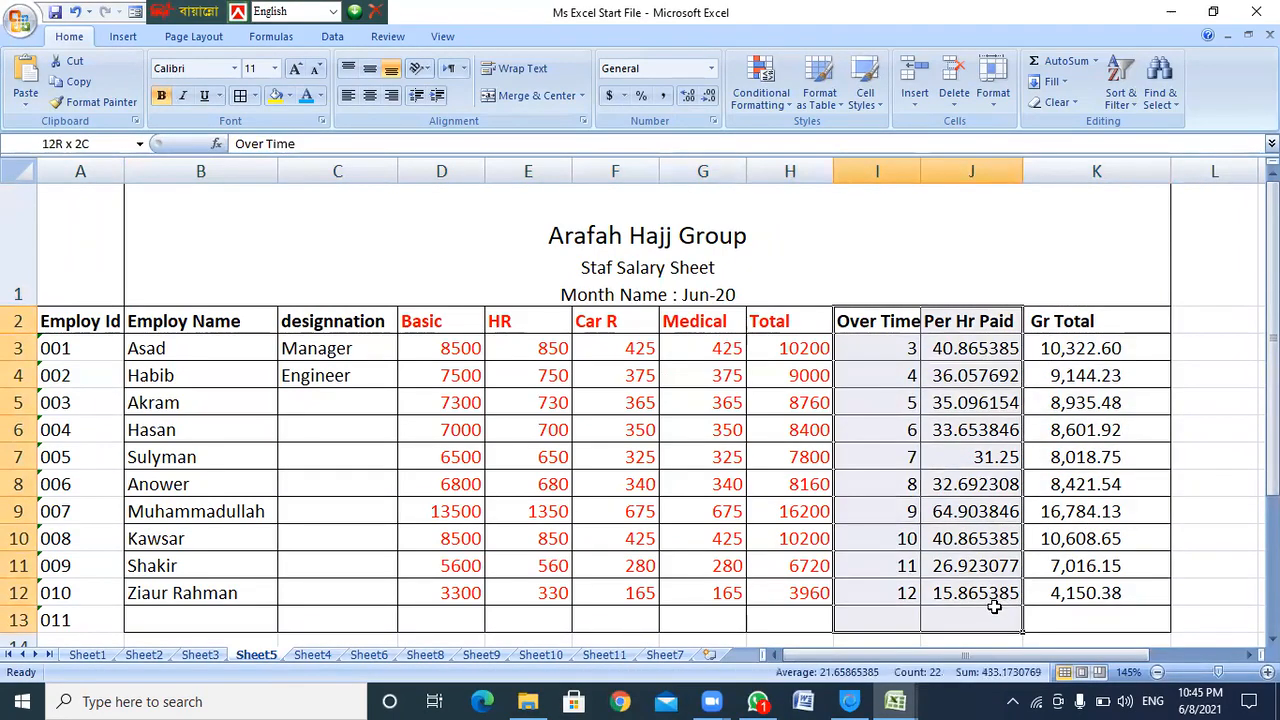
left_click(880, 322)
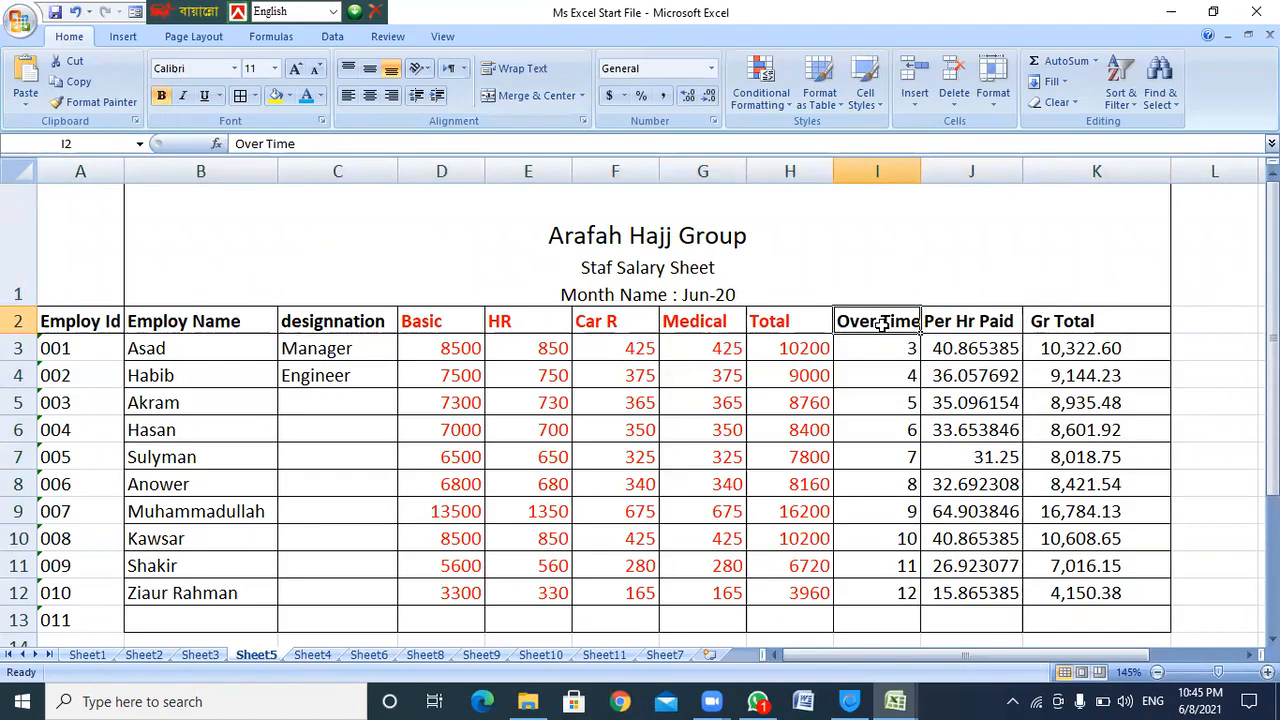
left_click_drag(888, 345, 985, 592)
left_click(893, 346)
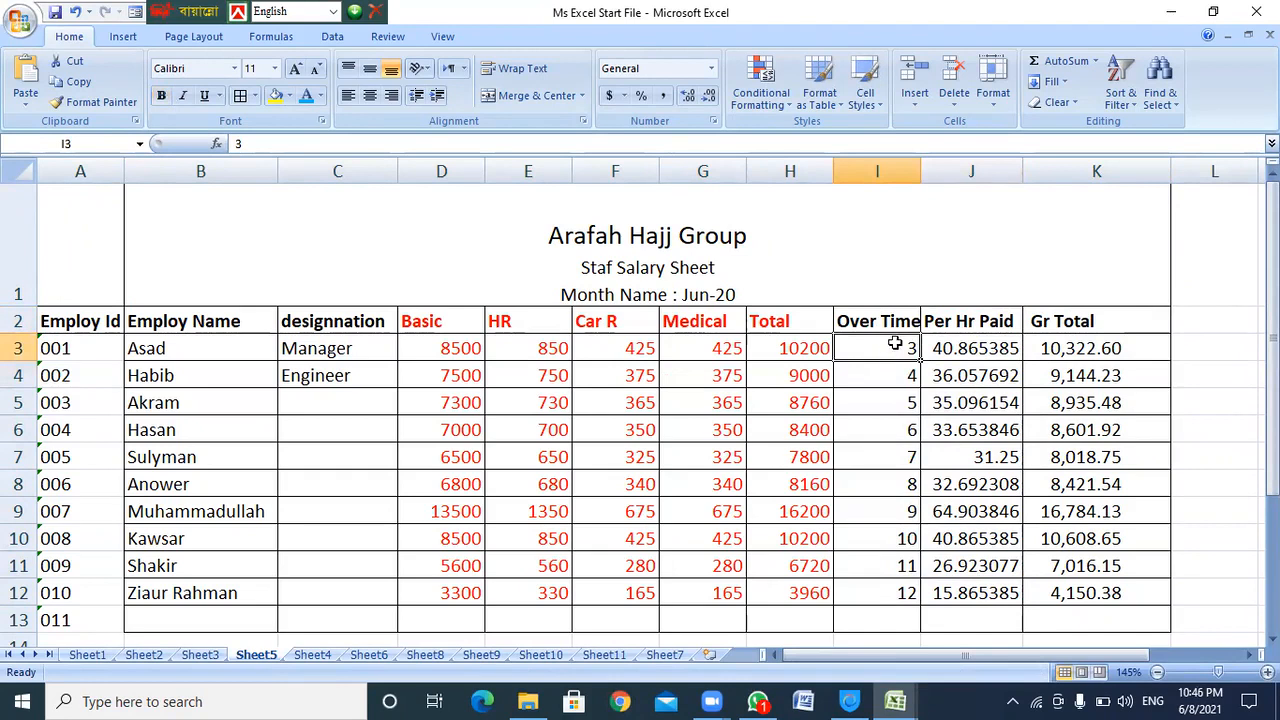
left_click(896, 320)
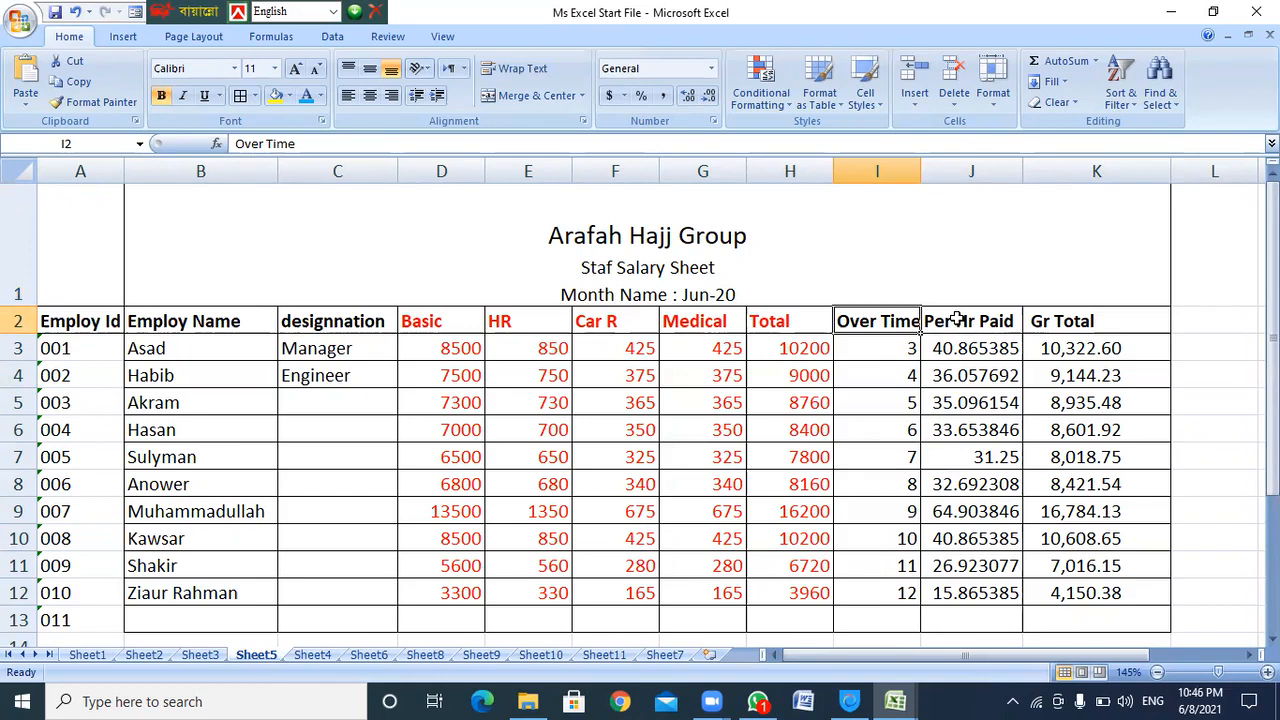
left_click(895, 349)
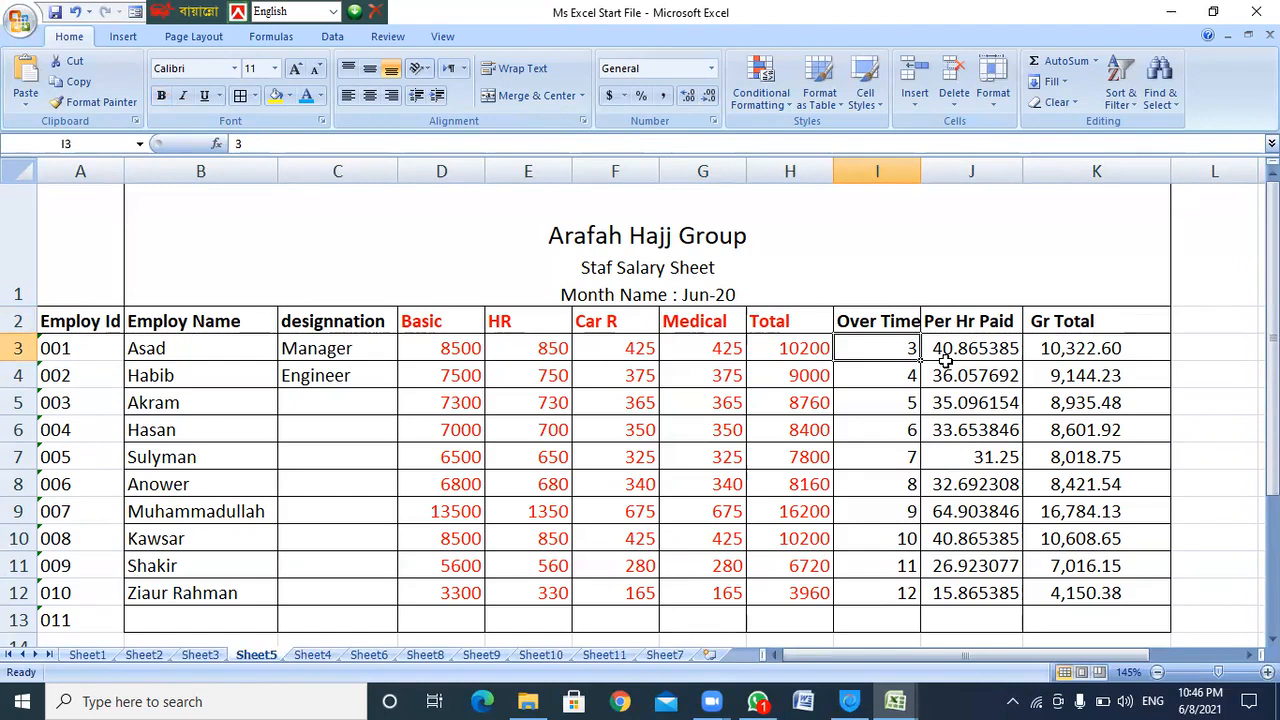
left_click(978, 352)
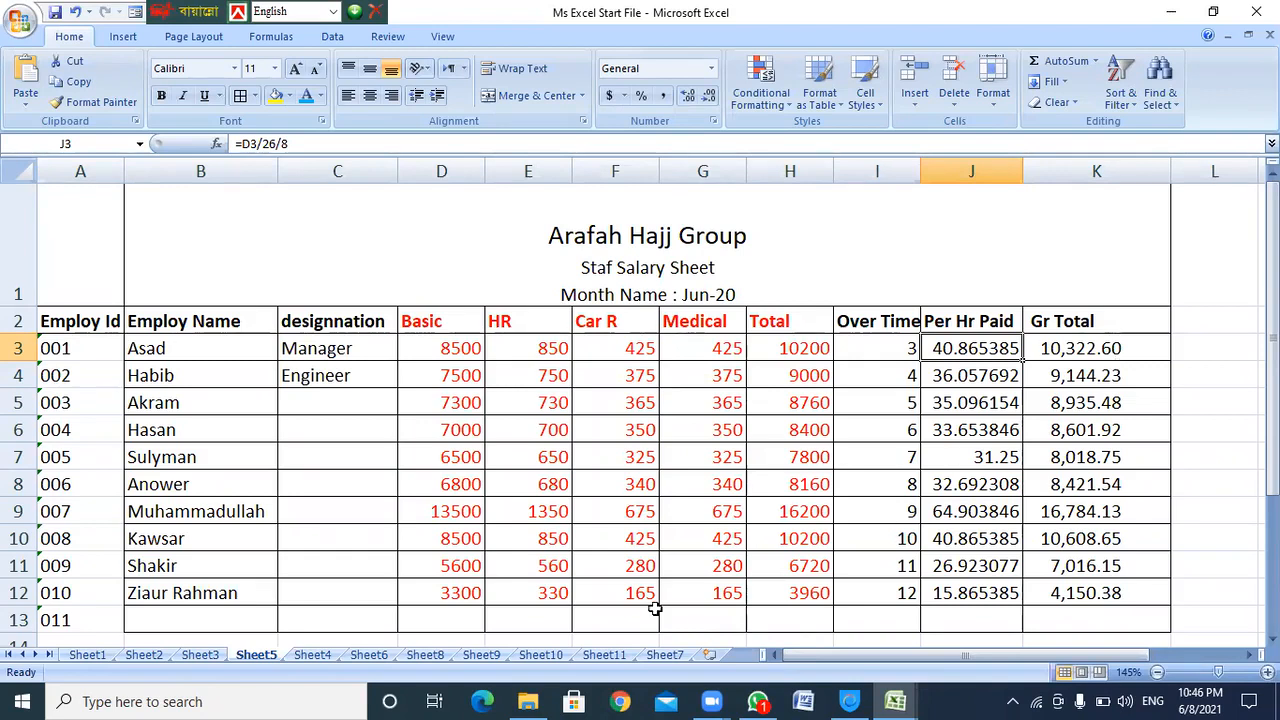
Minimize the Ms Excel Start File workbook and switch back to Book1's salary sheet
left_click(1171, 11)
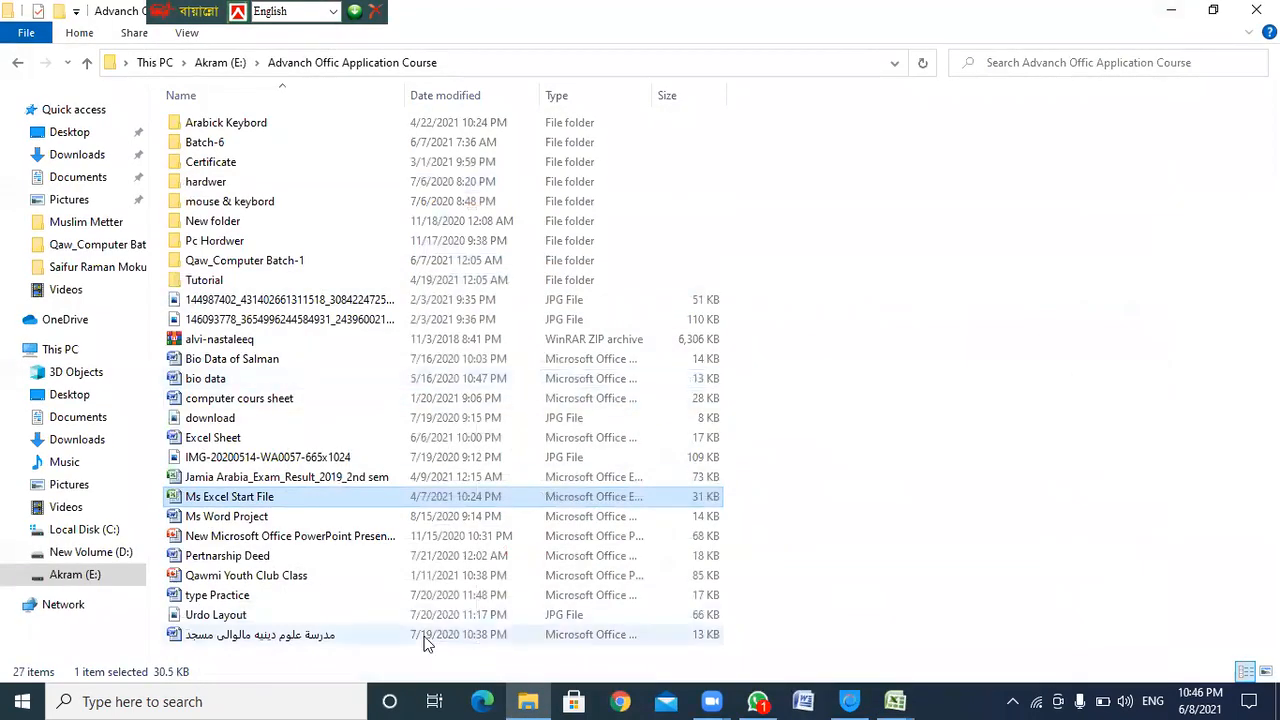
key("alt+Tab")
key("alt+Tab")
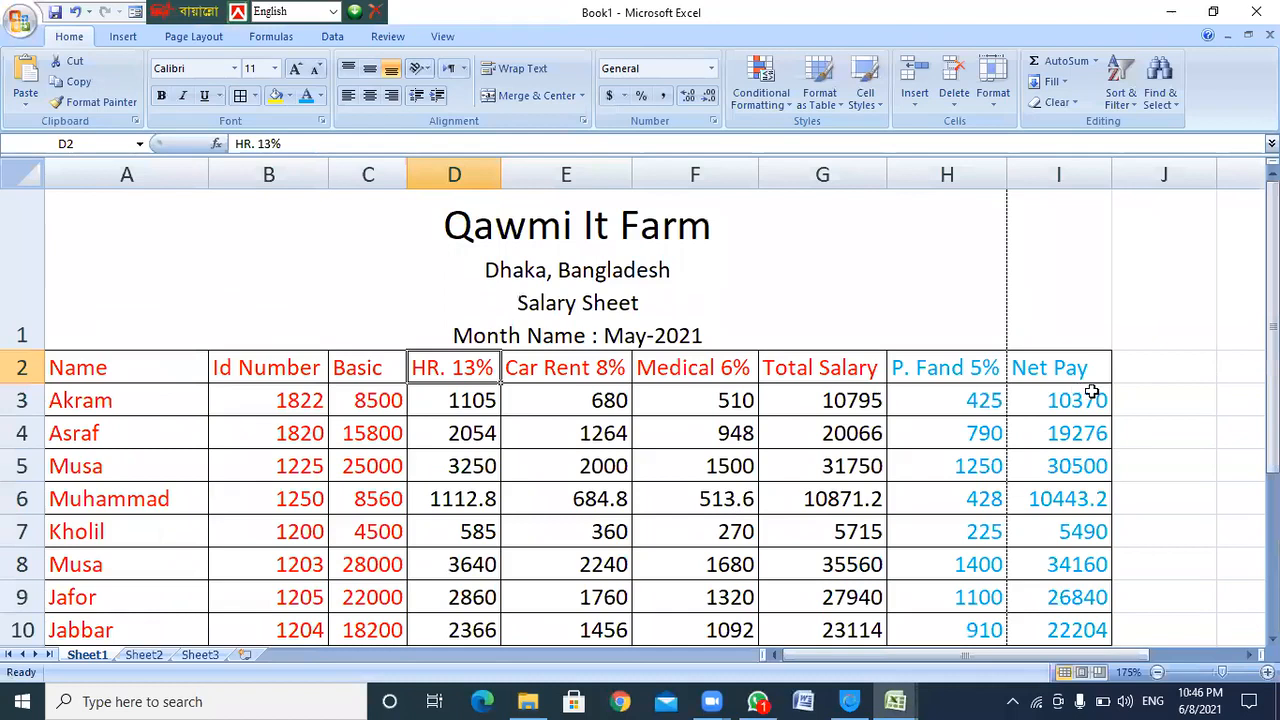
Enter the headers 'Over Time' in J2 and 'P Hower Pay' in K2, fixing the typos
left_click(1145, 372)
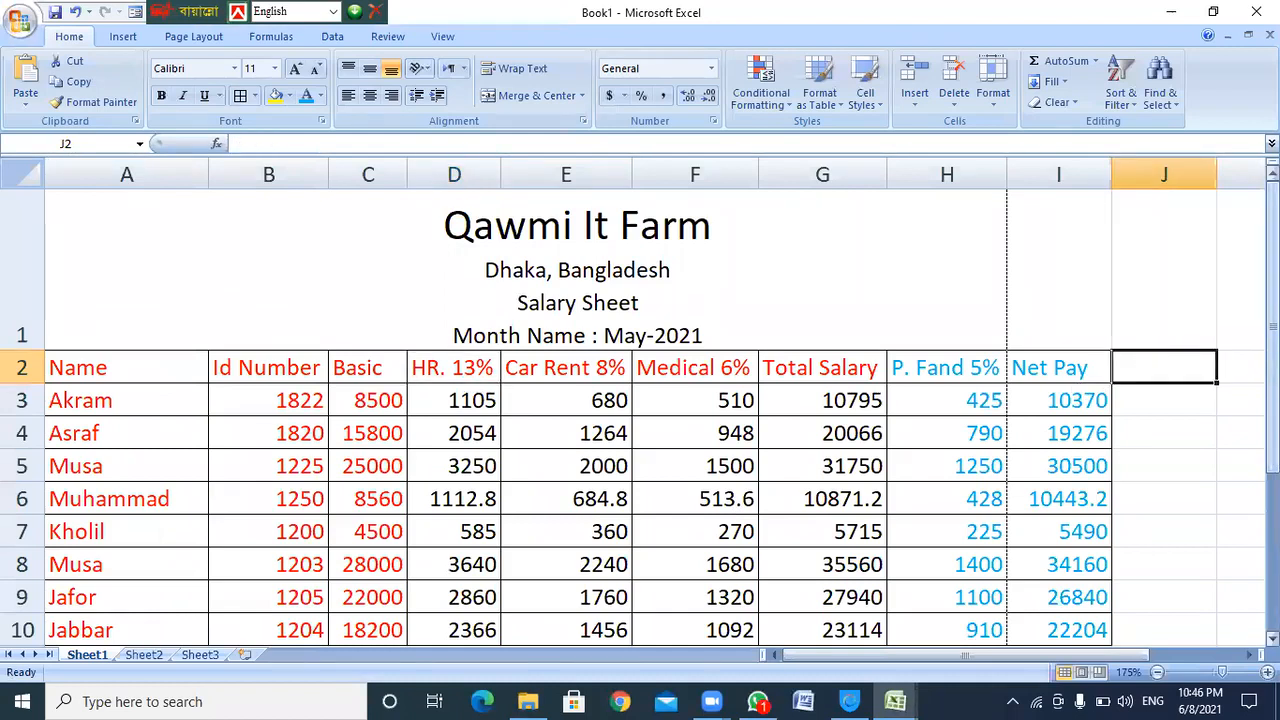
type("Over Time")
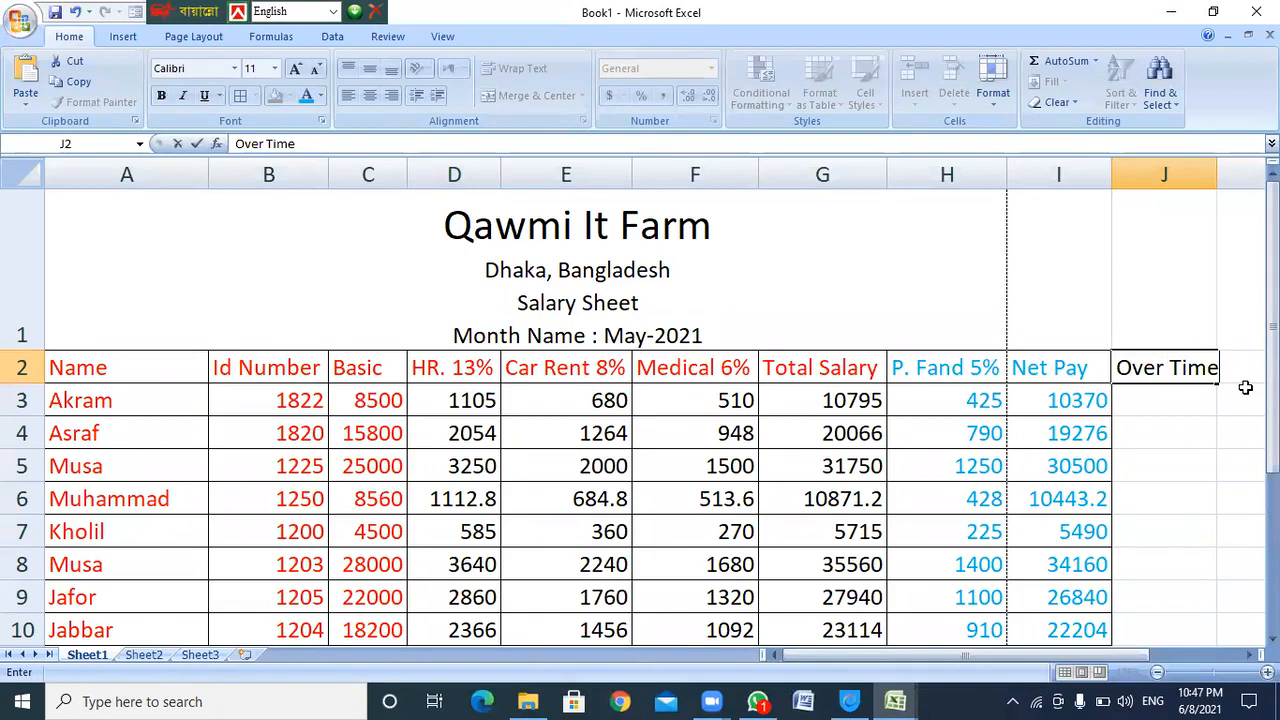
key("Tab")
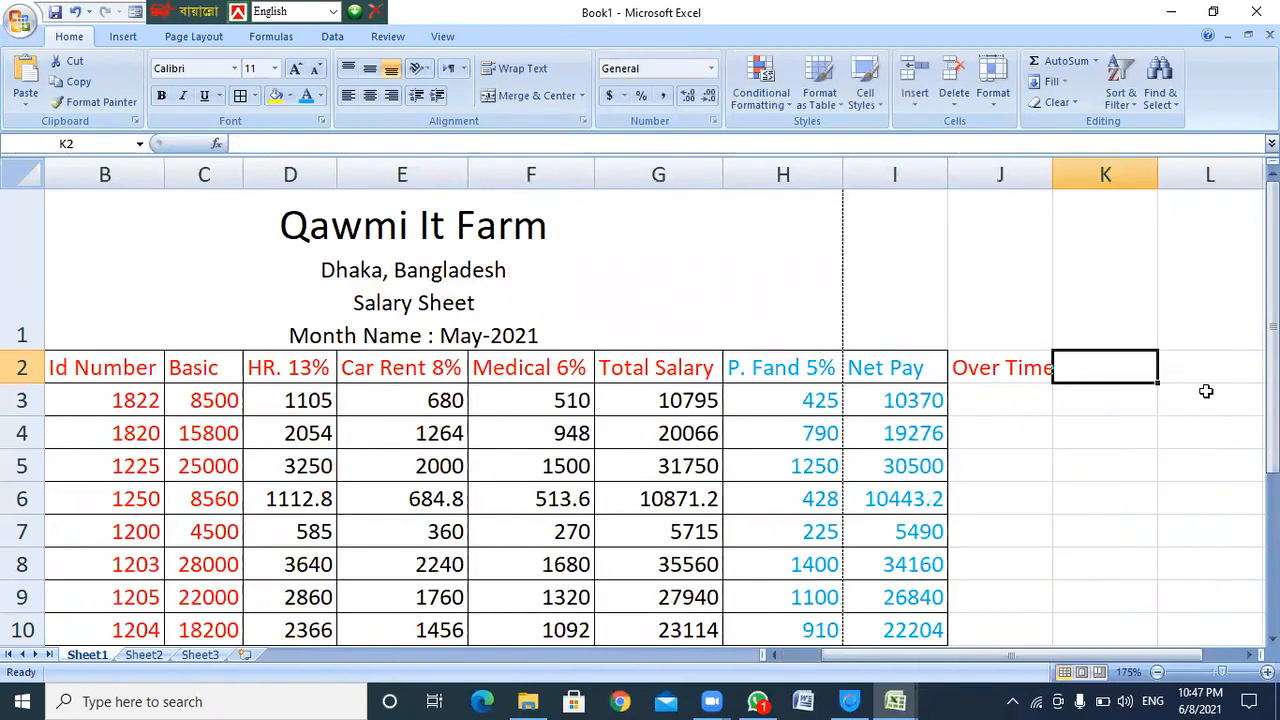
type("P Howr ")
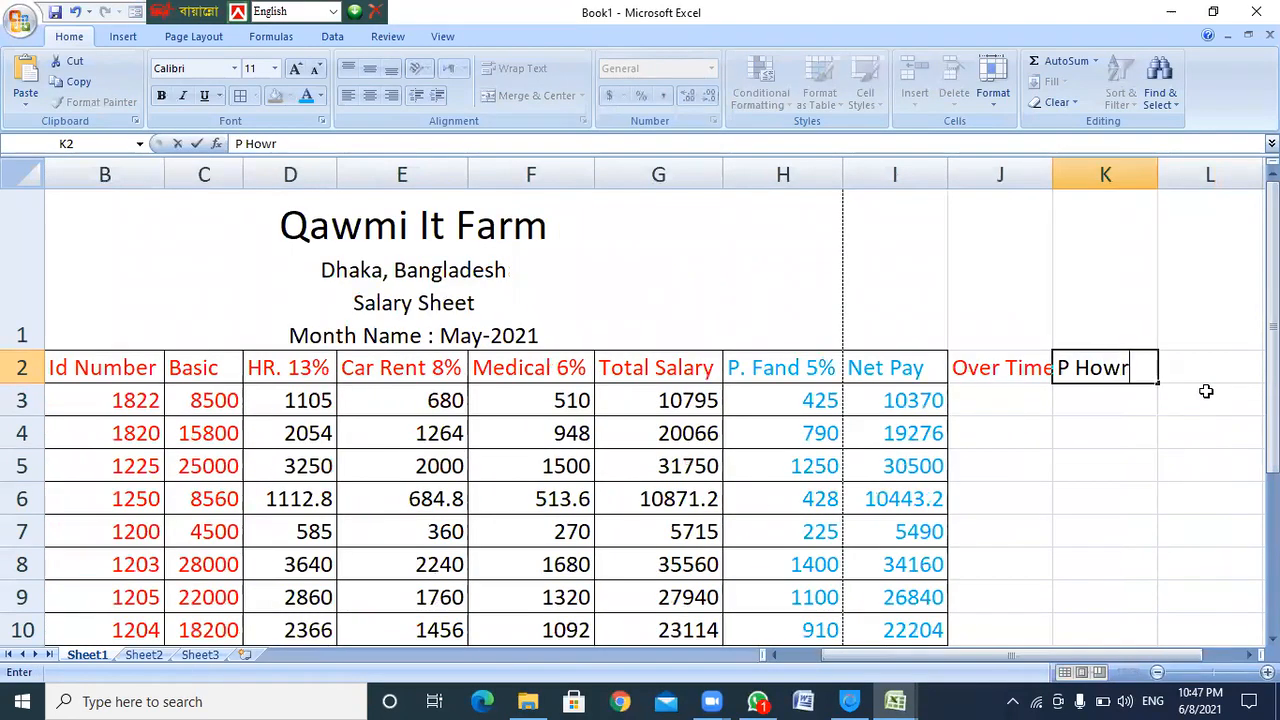
type("Pad")
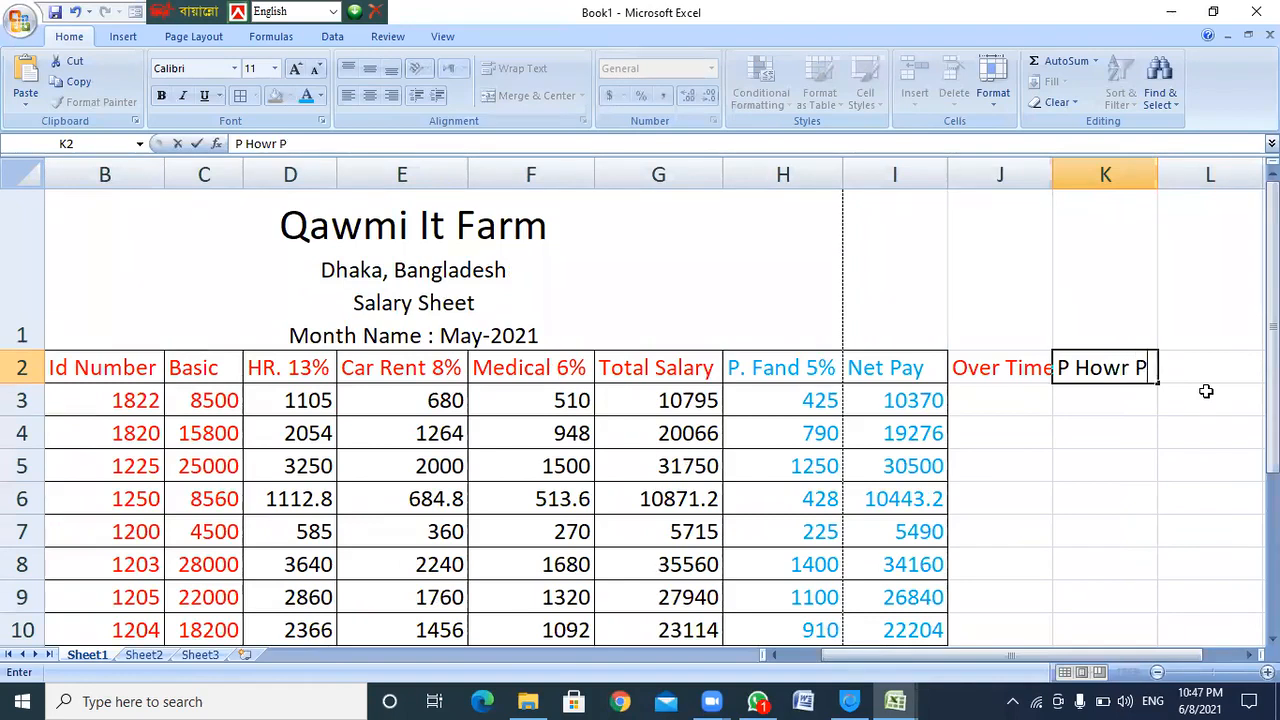
key("BackSpace")
type("y")
left_click(1130, 370)
type("e")
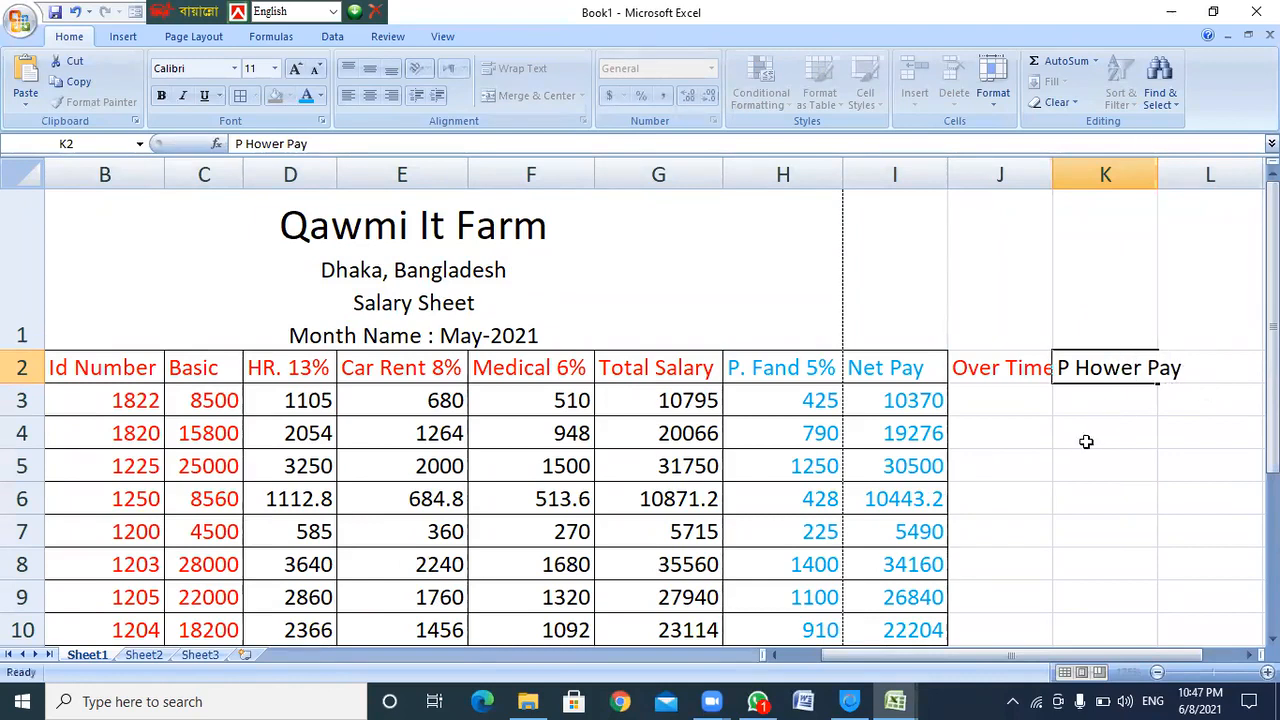
left_click(1090, 437)
Widen columns K and J so both new headers fit
left_click(1114, 365)
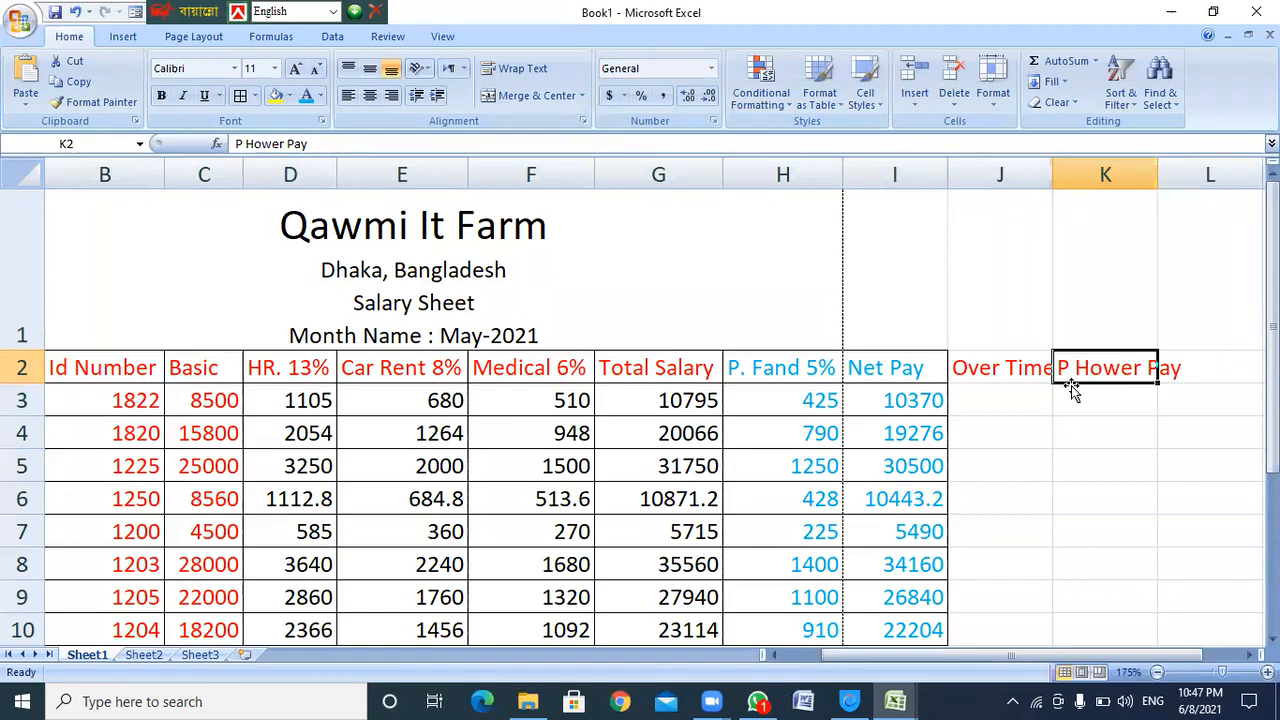
left_click_drag(1158, 168, 1190, 168)
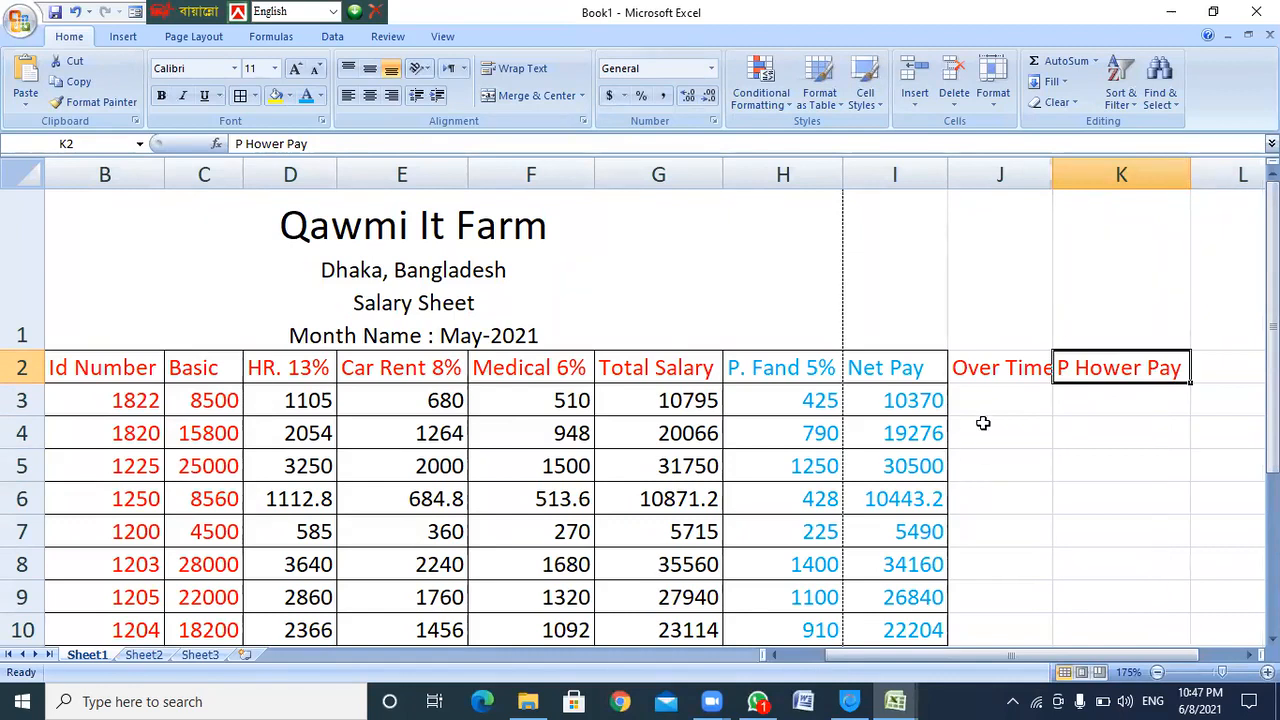
left_click(1000, 393)
left_click_drag(1054, 174, 1065, 174)
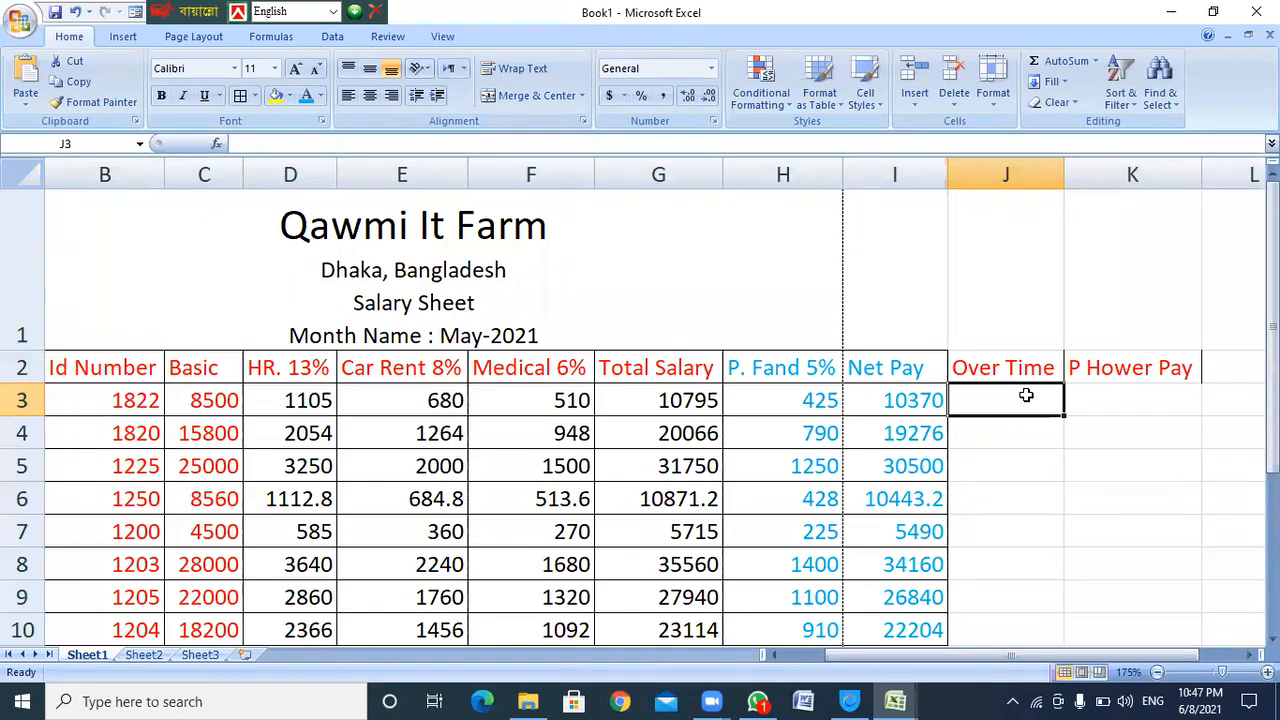
Cut the Net Pay column I2:I10 and paste it into L2:L10
left_click(891, 368)
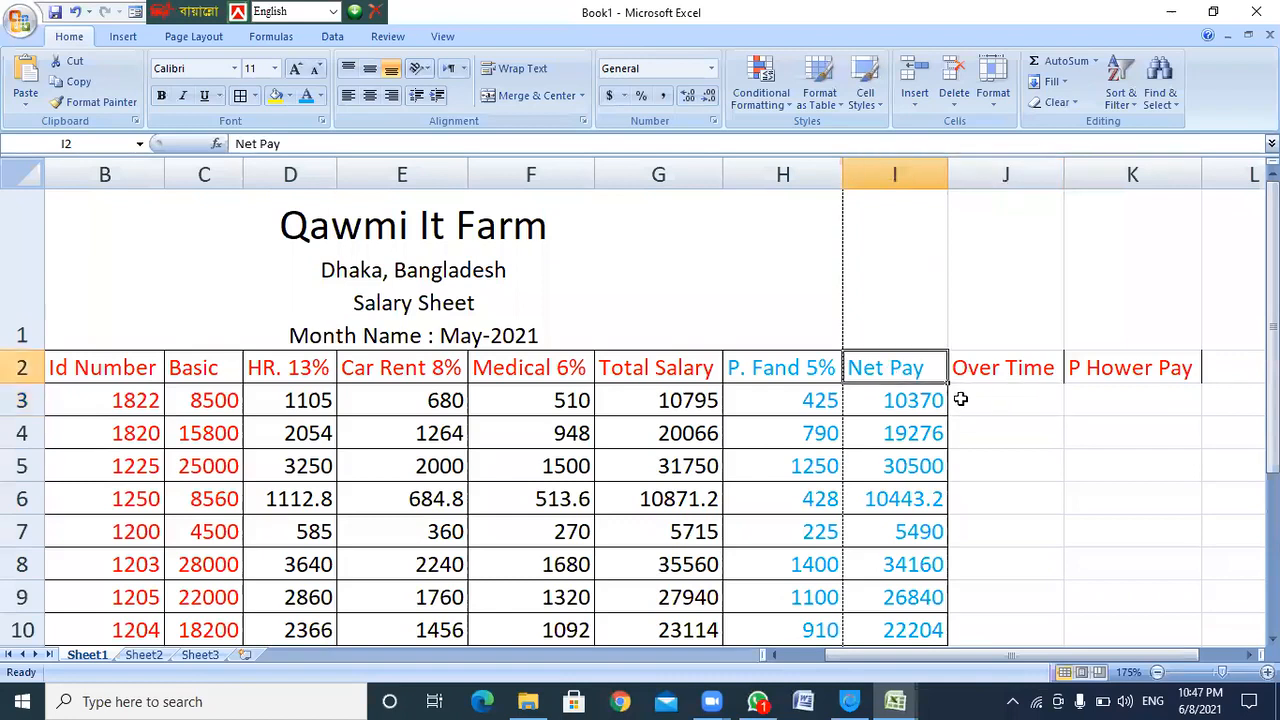
scroll(923, 438, "down", 1)
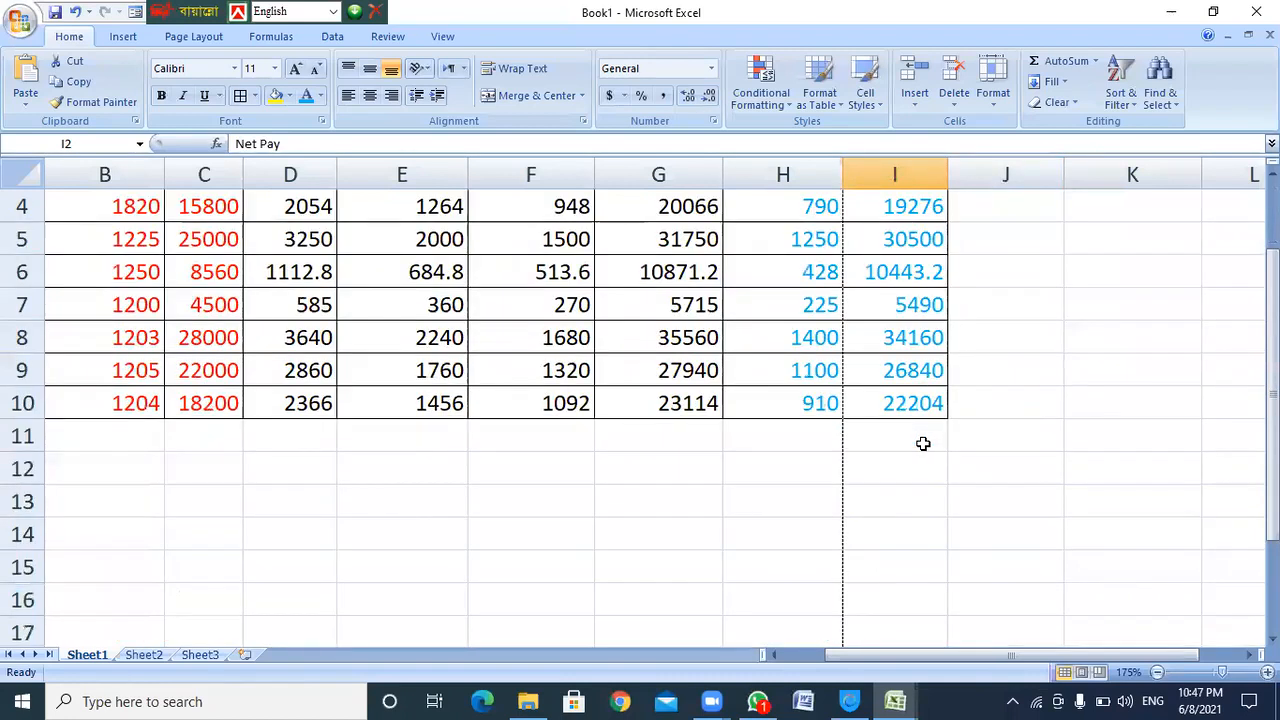
scroll(923, 443, "up", 1)
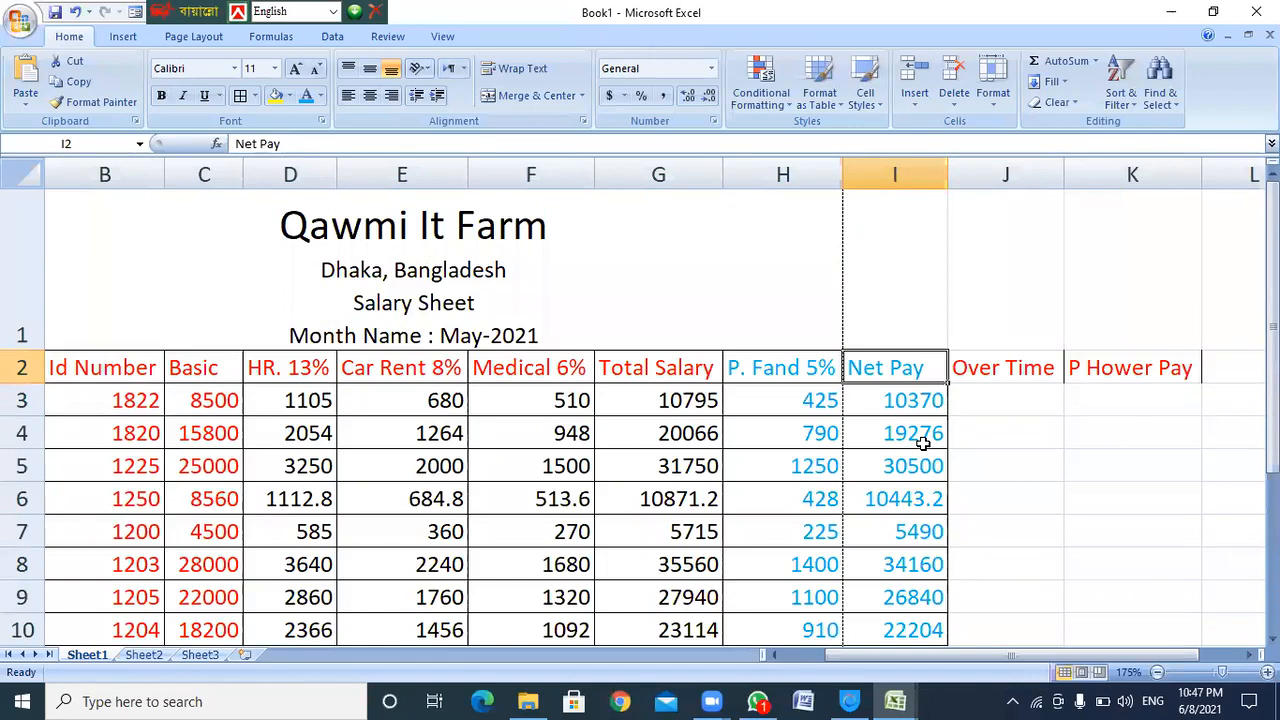
left_click(1018, 368)
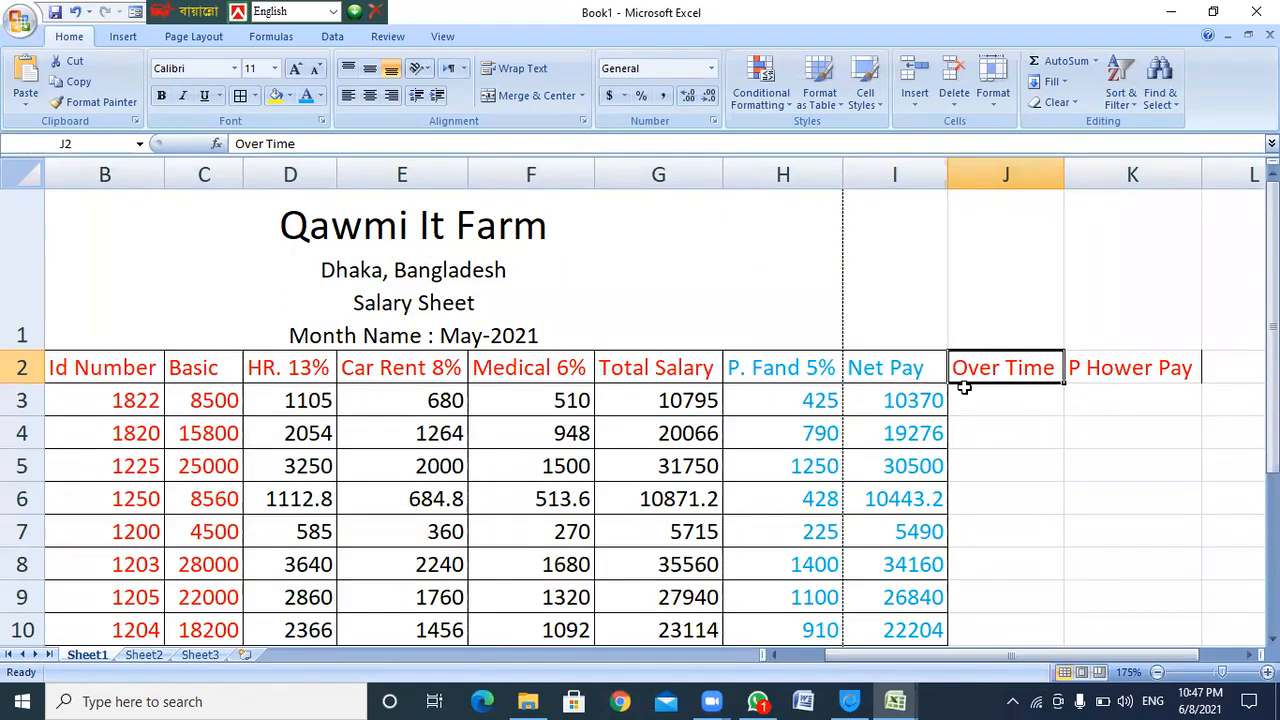
left_click(904, 372)
scroll(918, 434, "down", 1)
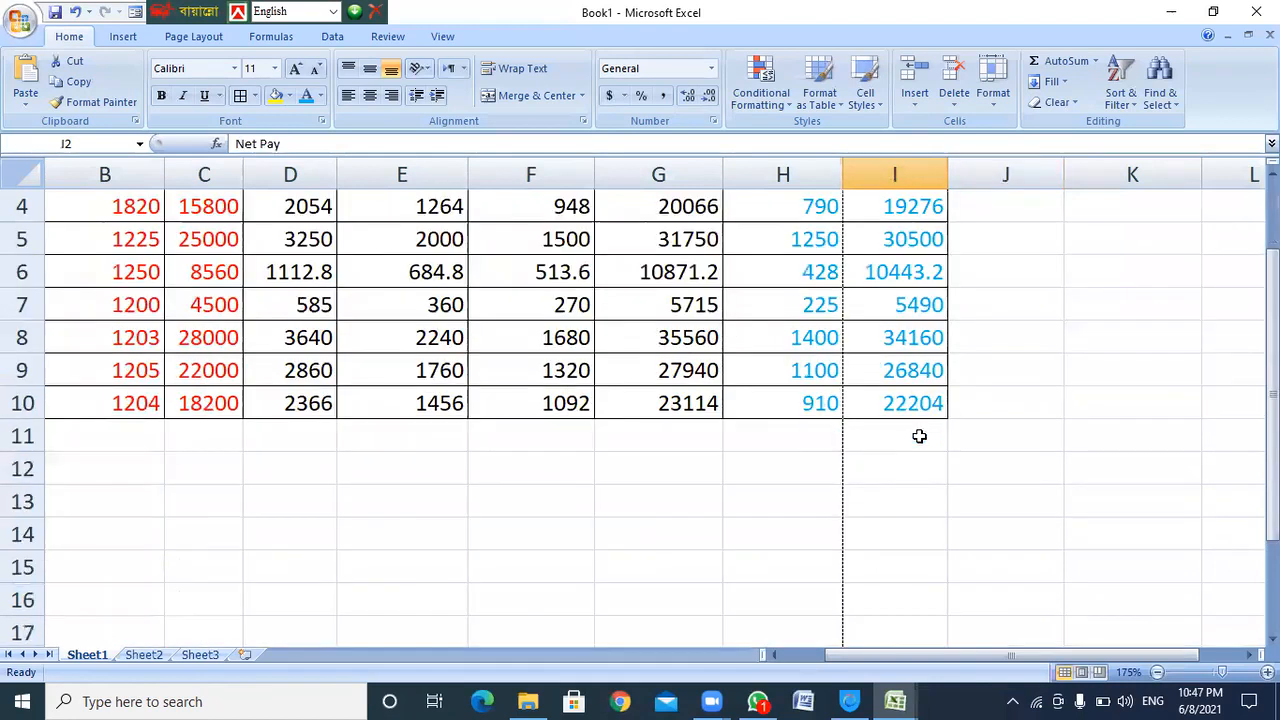
left_click(912, 403, "shift")
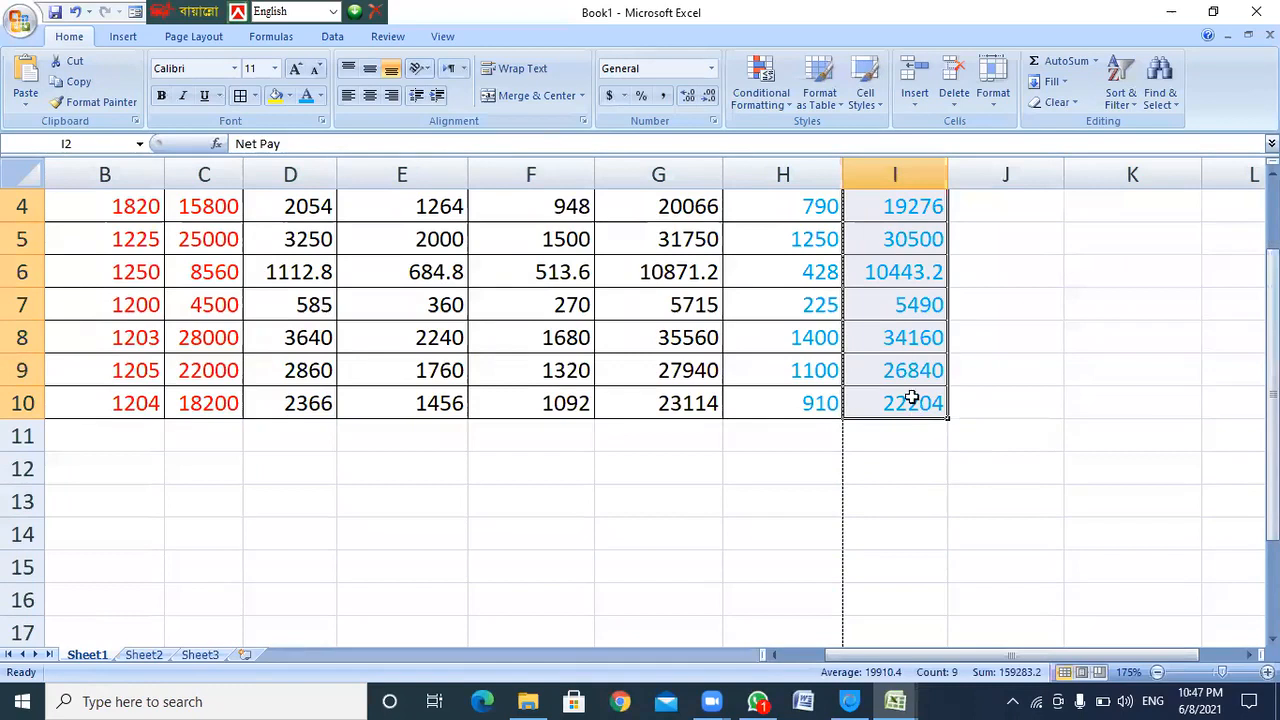
left_click(72, 66)
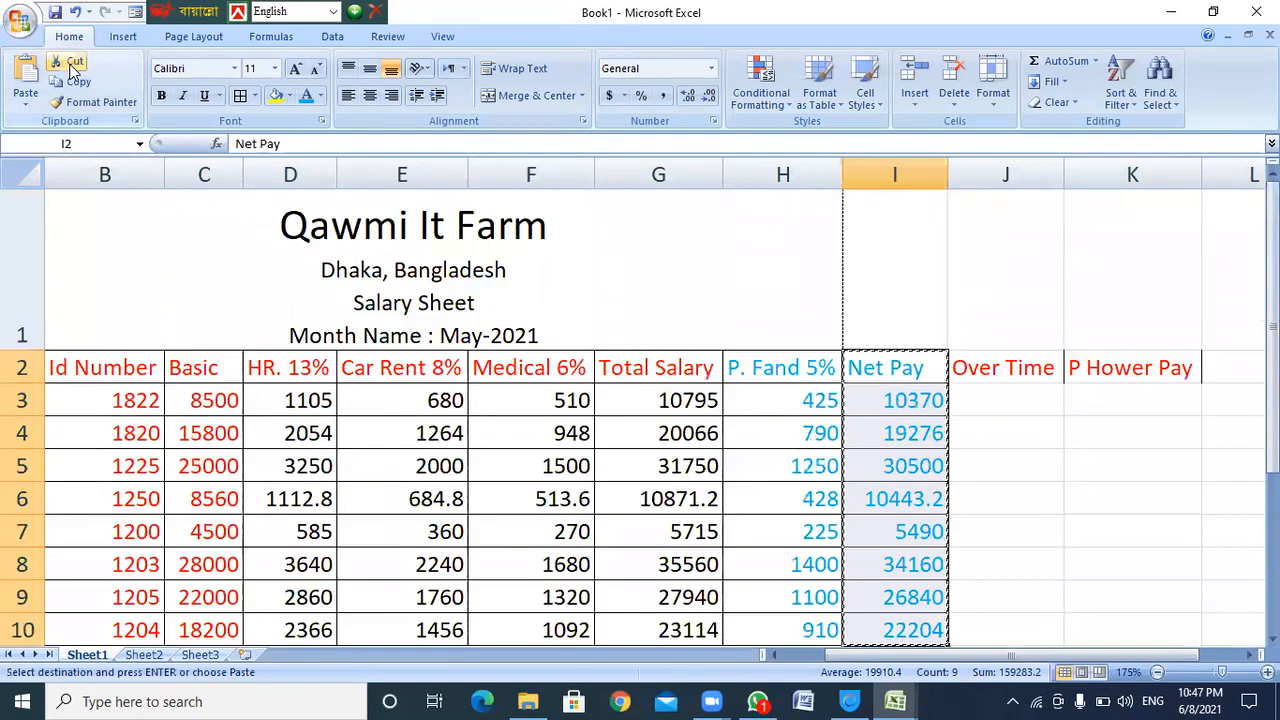
left_click(1224, 368)
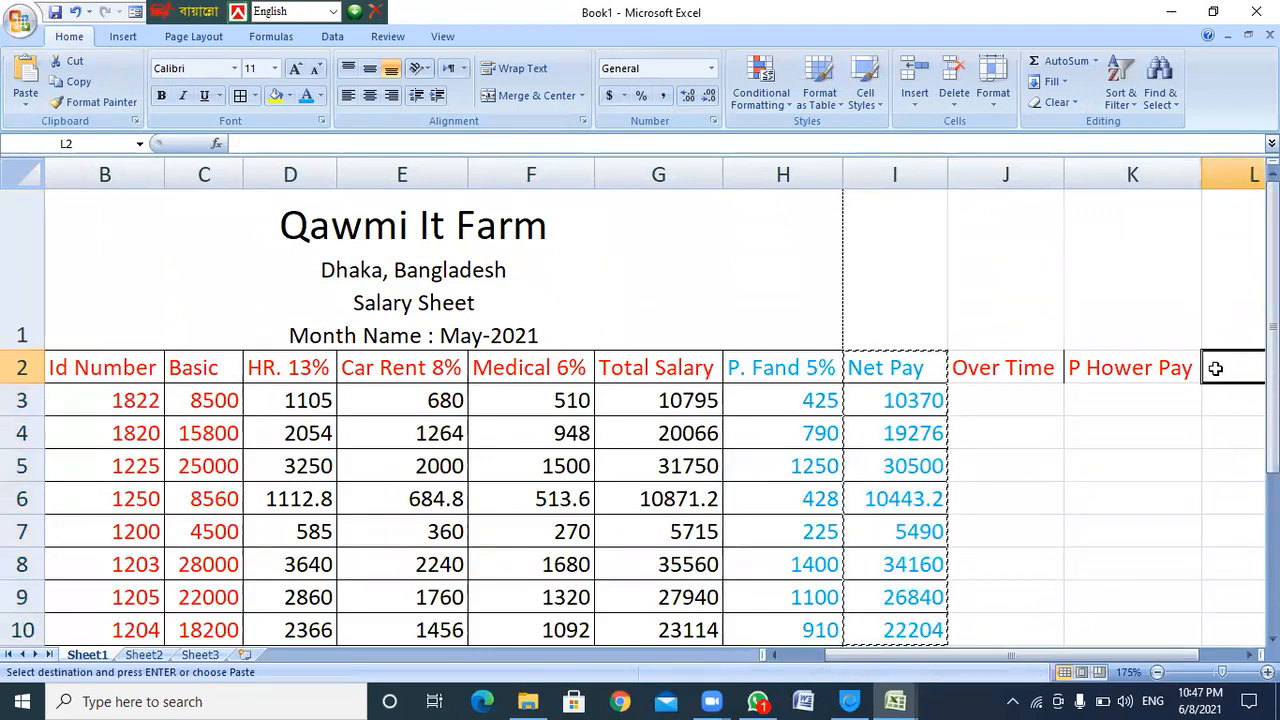
scroll(1198, 494, "down", 1)
left_click(1226, 403, "shift")
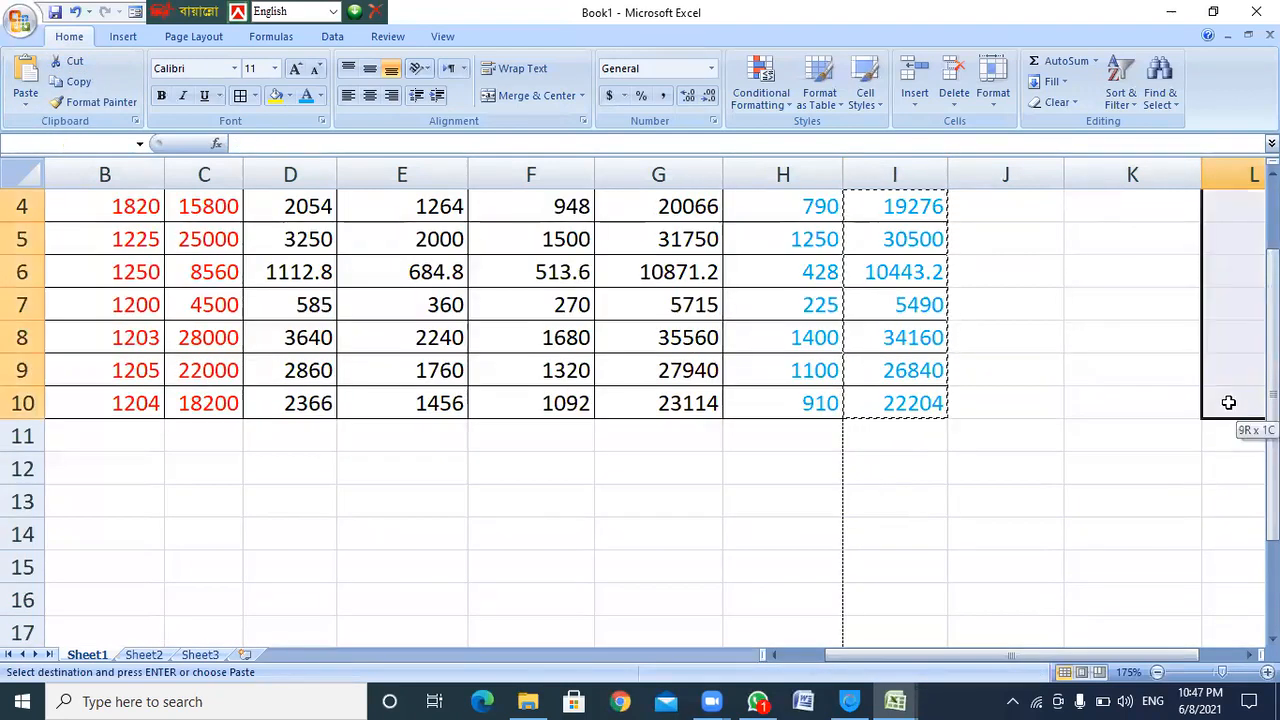
scroll(1131, 400, "up", 1)
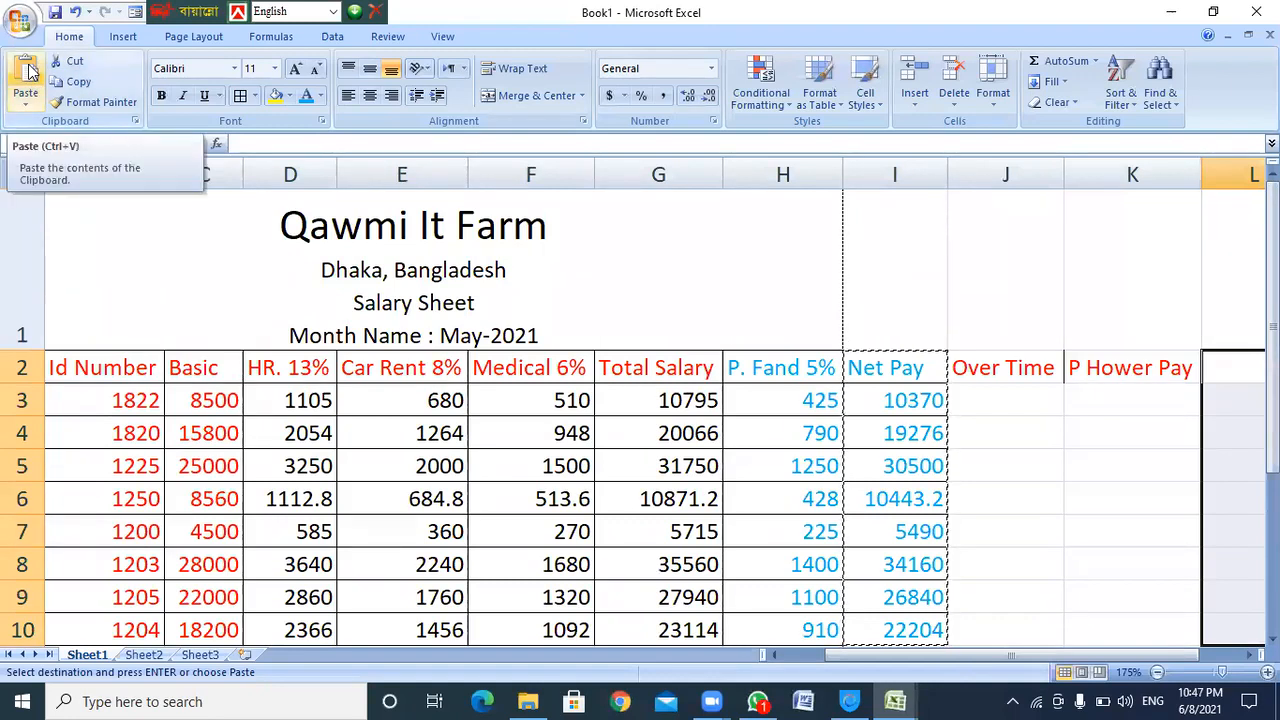
key("ctrl+v")
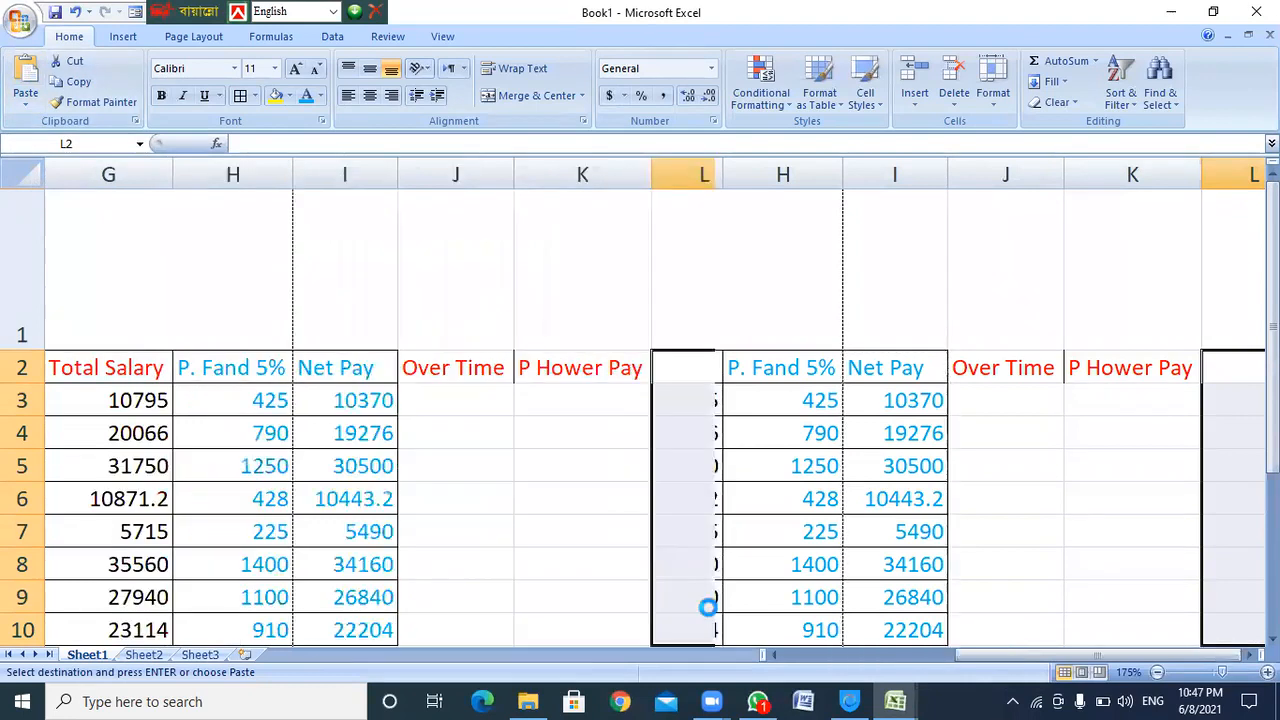
Copy the Over Time and P Hower Pay headers into I2:J2
left_click(349, 371)
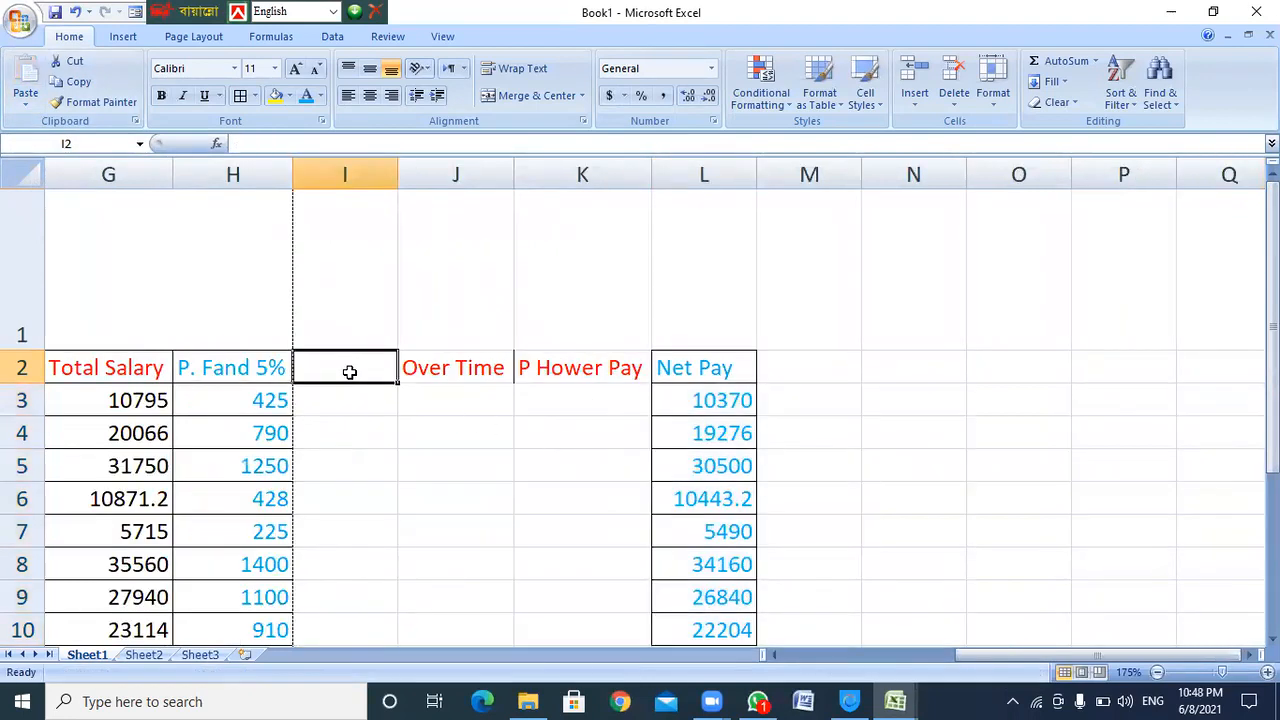
left_click(703, 370)
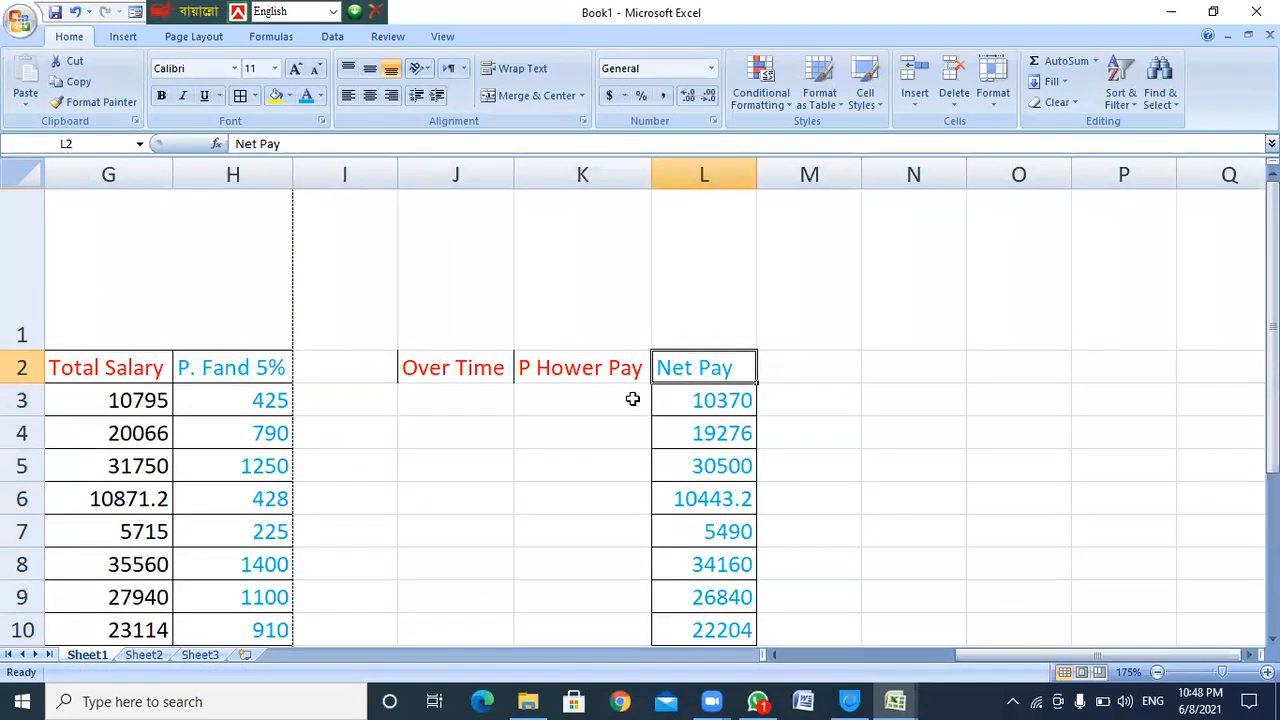
left_click_drag(444, 364, 610, 365)
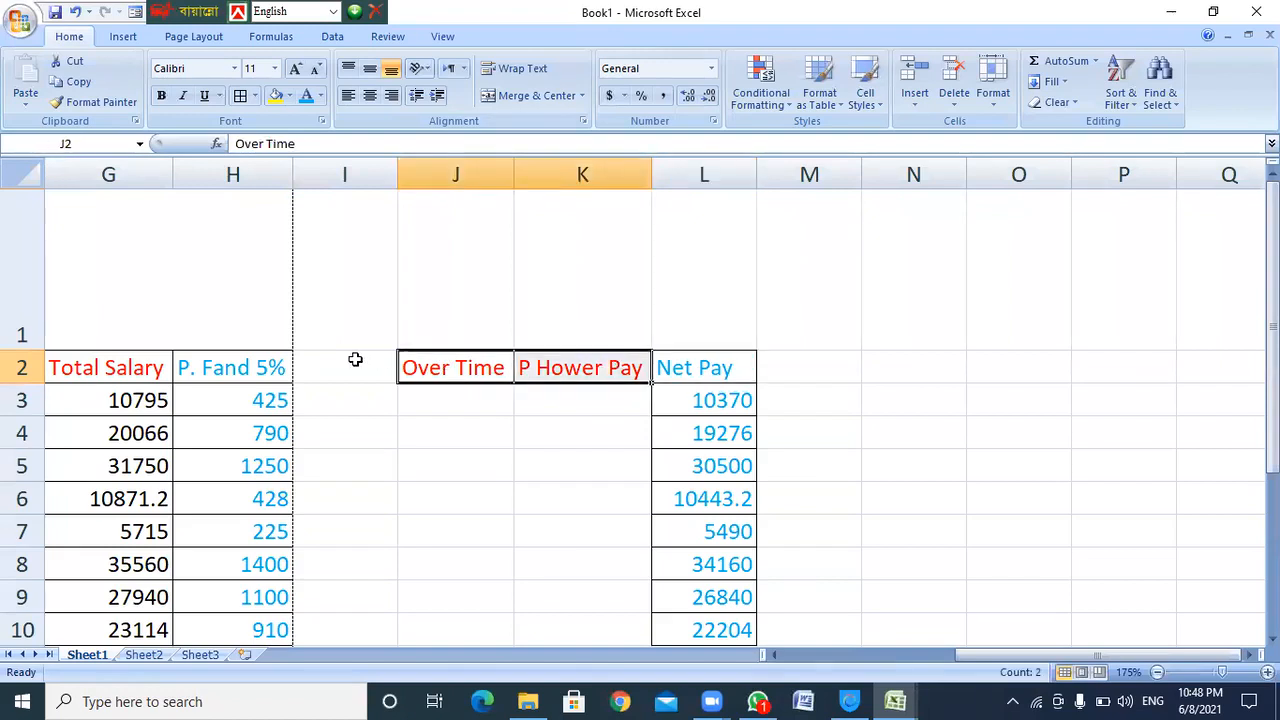
key("ctrl+c")
left_click_drag(340, 372, 455, 368)
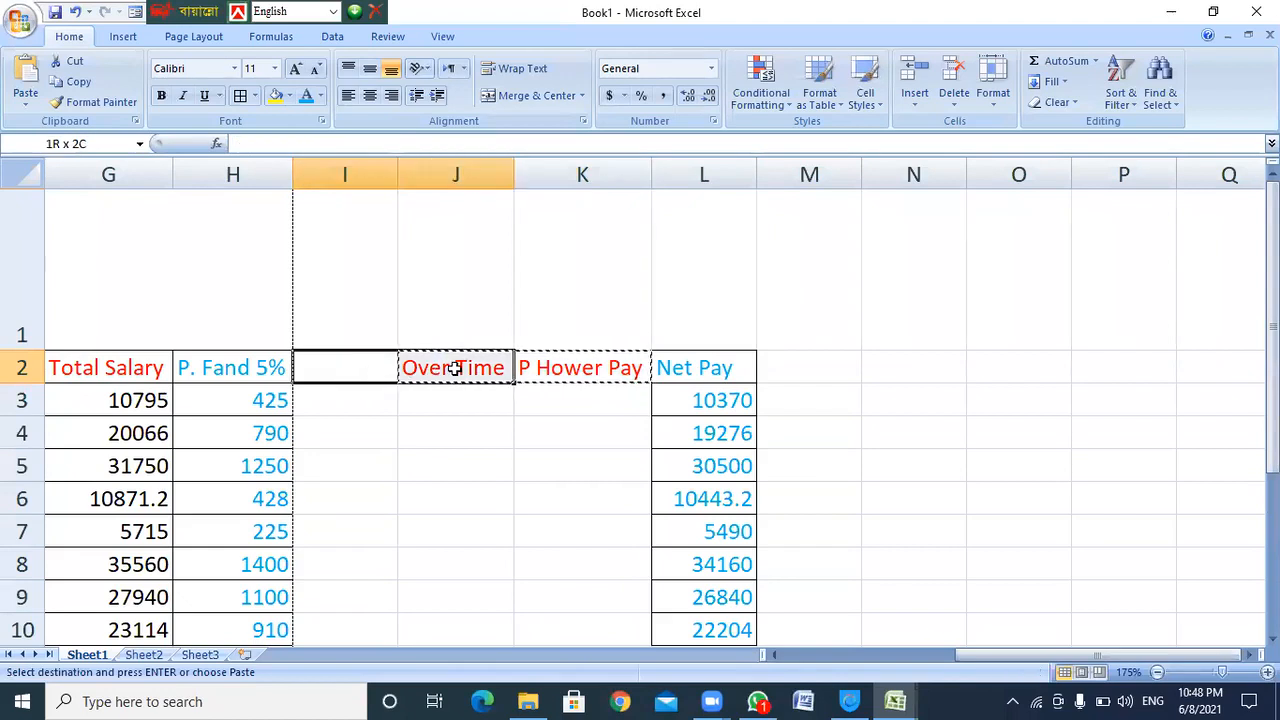
key("Return")
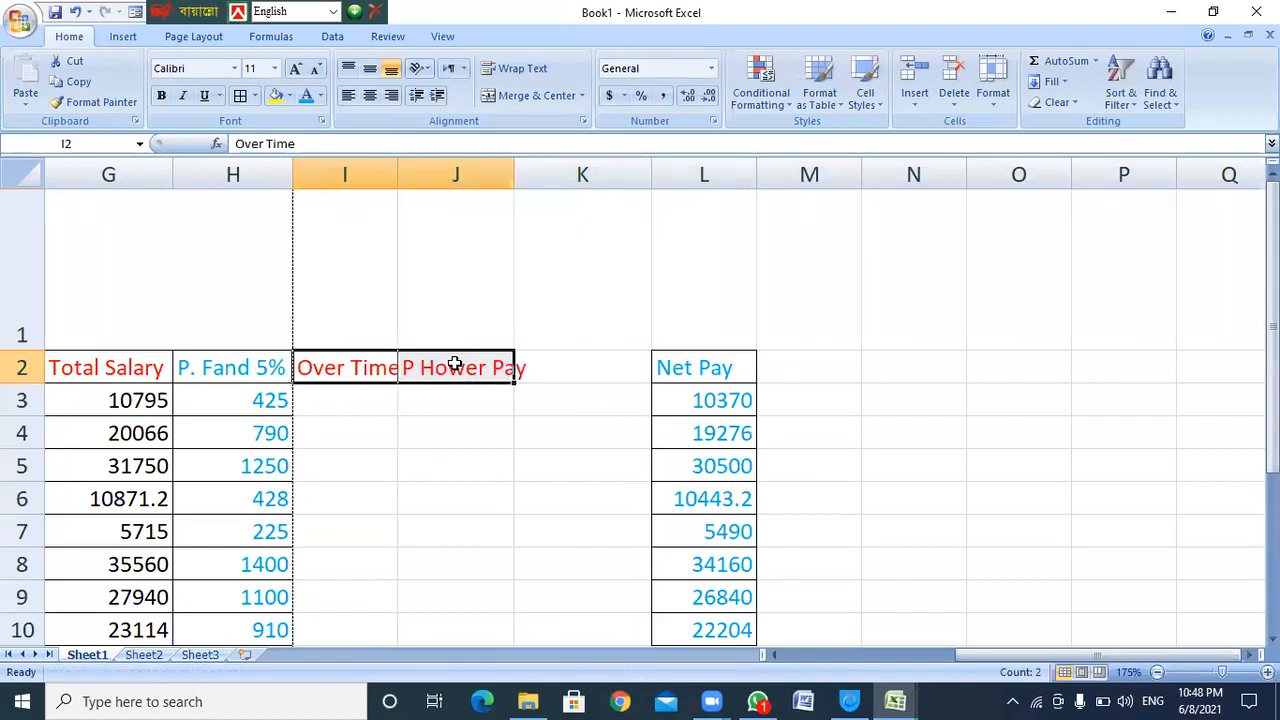
Move the Net Pay column from L2:L10 into K2:K10
left_click(686, 362)
scroll(685, 361, "down", 2)
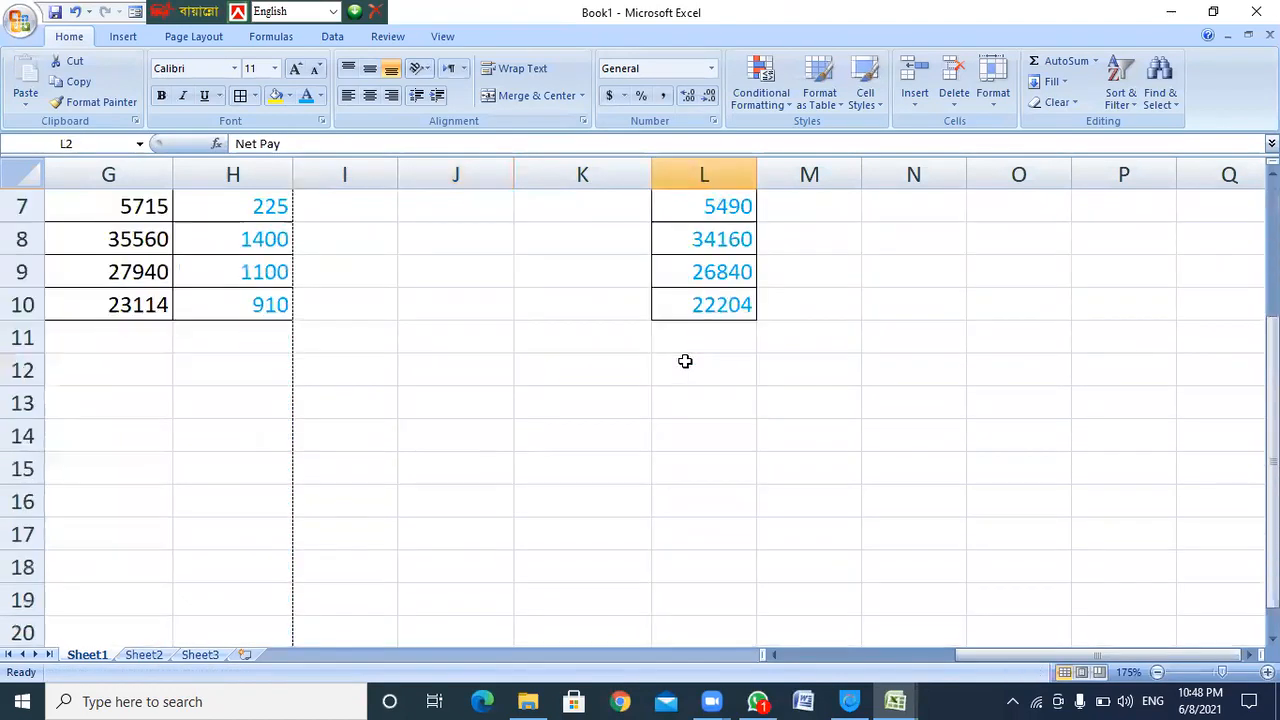
left_click(694, 306, "shift")
scroll(683, 329, "up", 2)
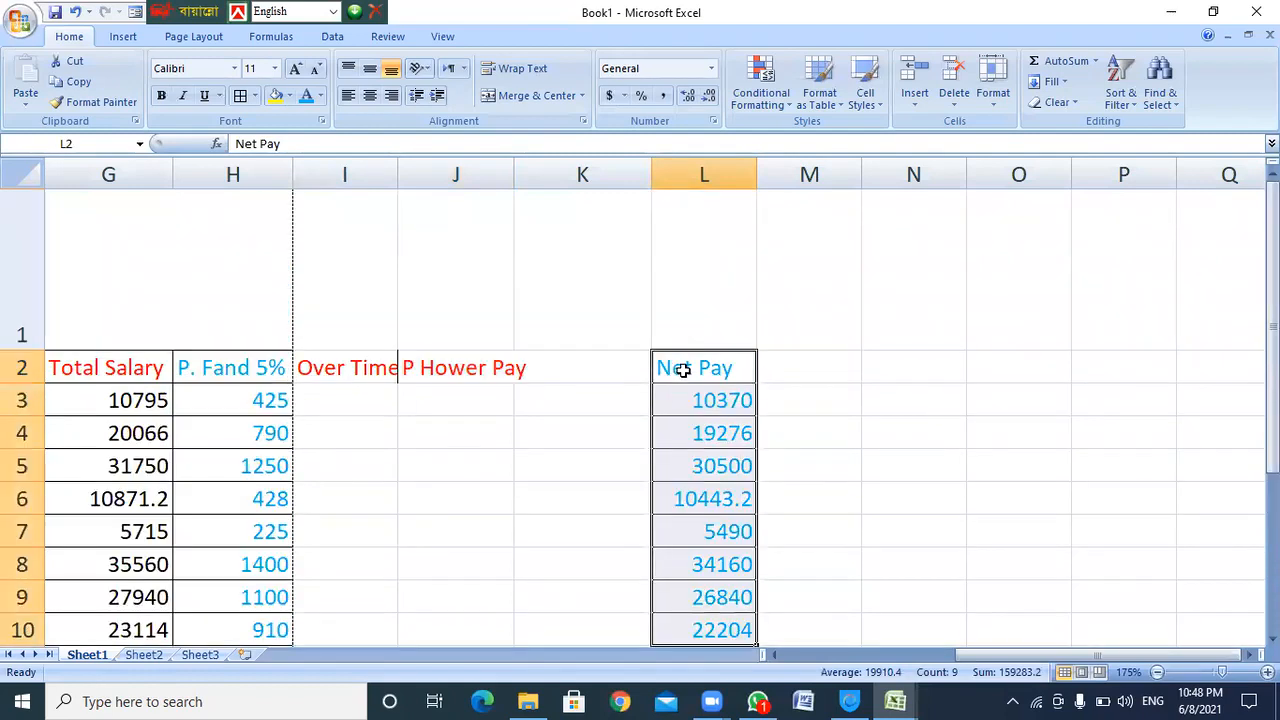
key("ctrl+c")
left_click_drag(598, 362, 589, 543)
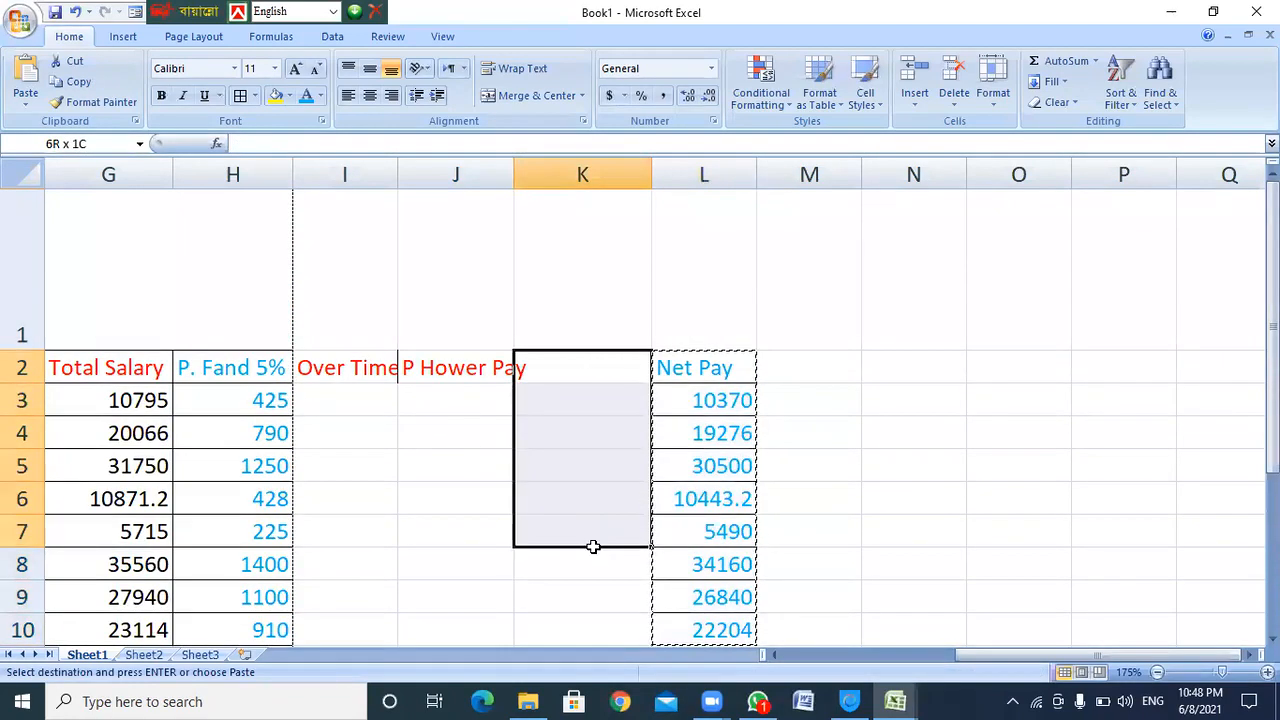
scroll(591, 550, "down", 2)
left_click(581, 306, "shift")
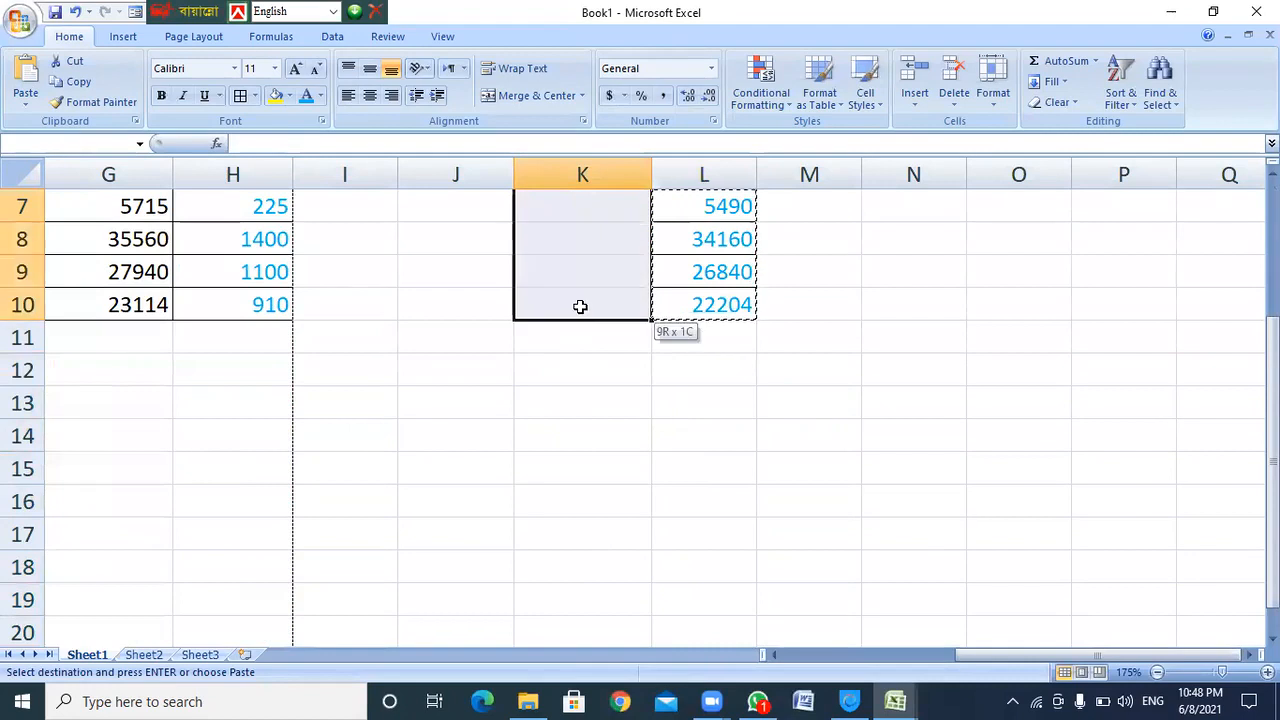
key("Return")
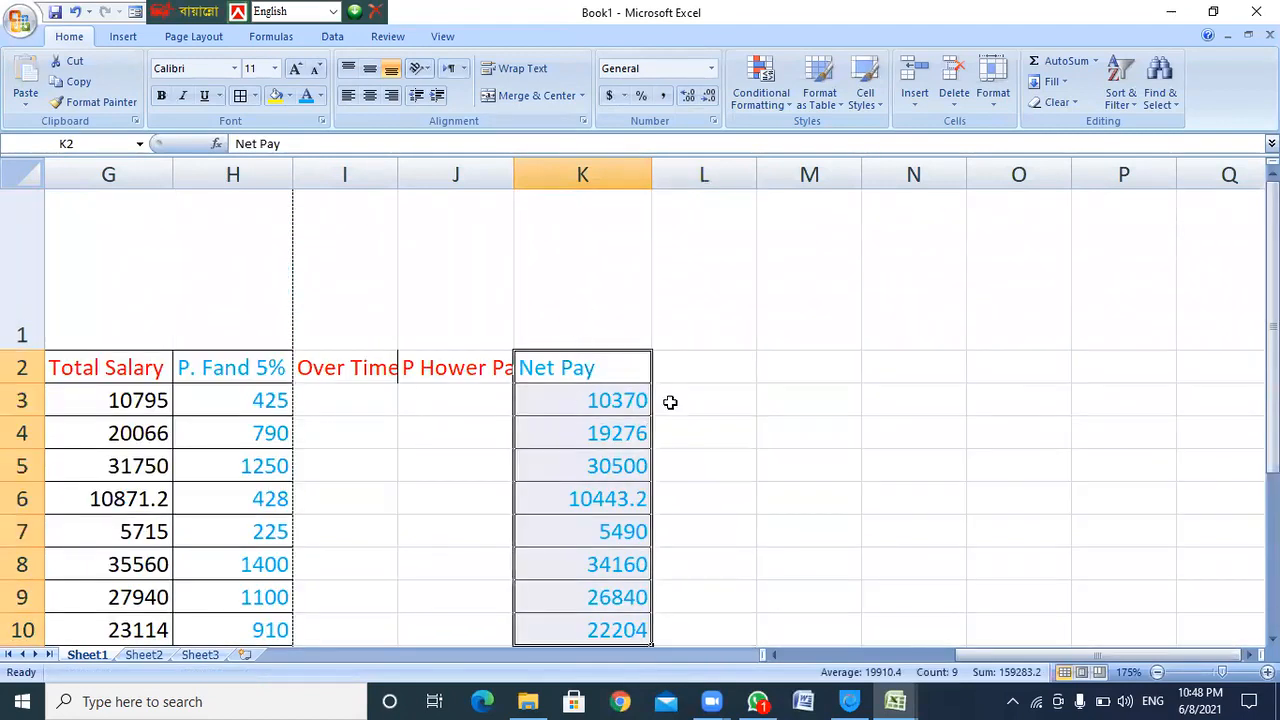
left_click(700, 360)
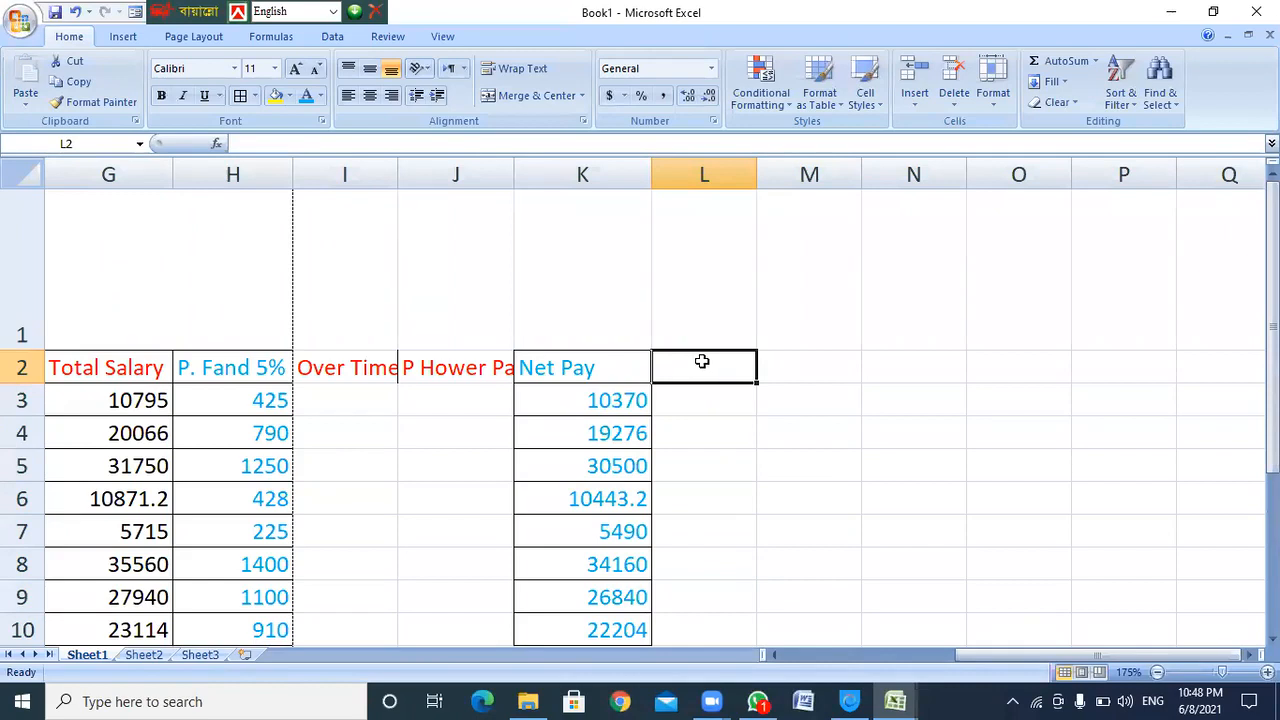
Drag column I's right border wider so 'Over Time' shows in full
left_click(335, 398)
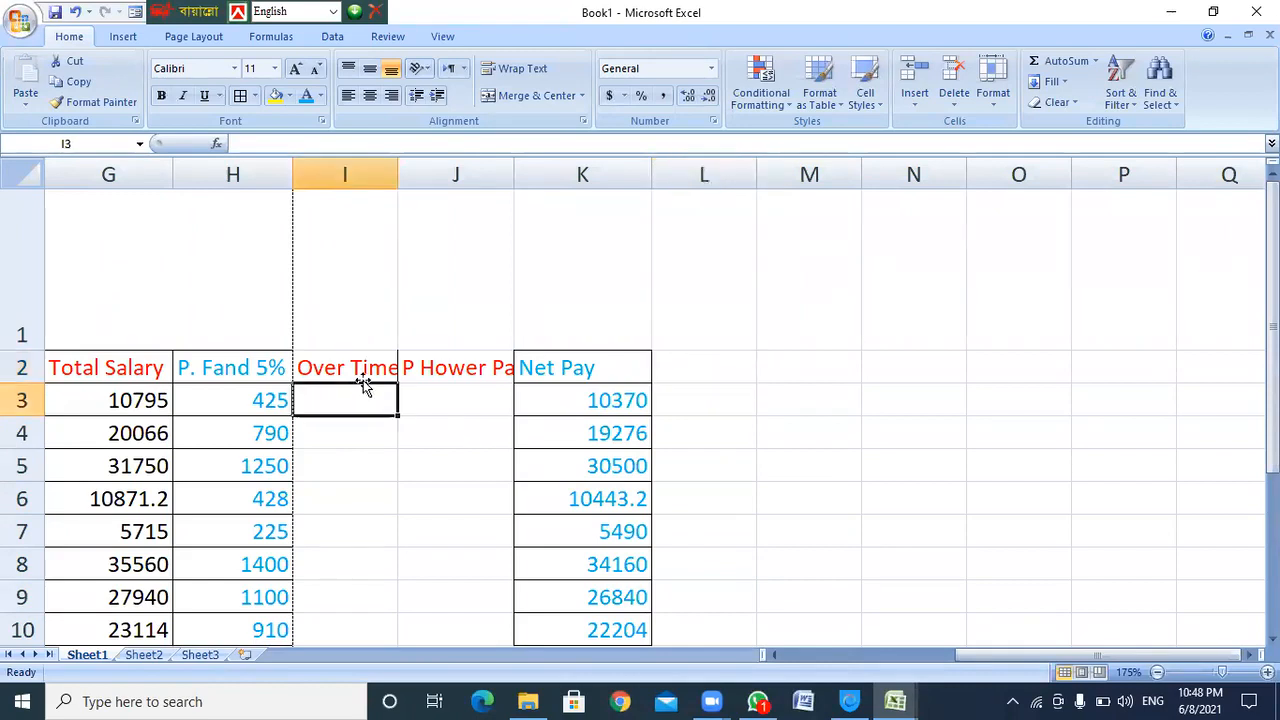
left_click_drag(399, 175, 410, 175)
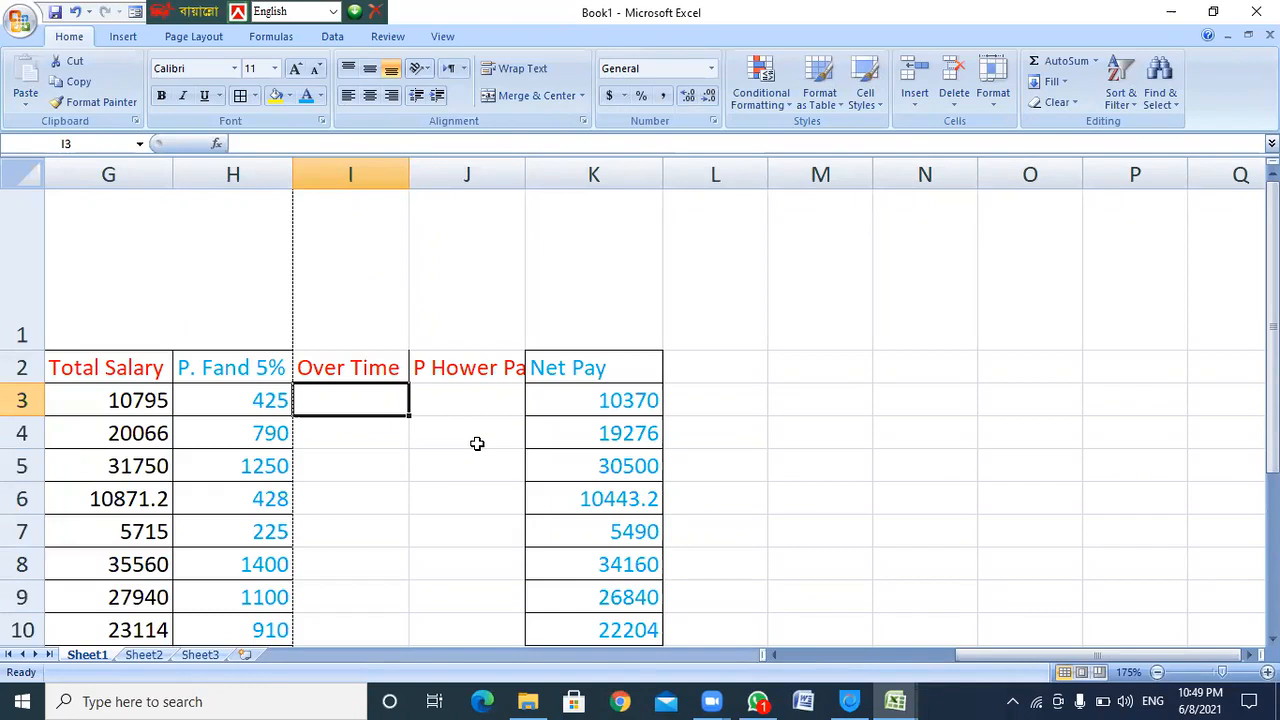
Enter Over Time hours 5, 8, 15, 3, 25, 22, 13 and 16 into I3:I10
type("5")
key("Return")
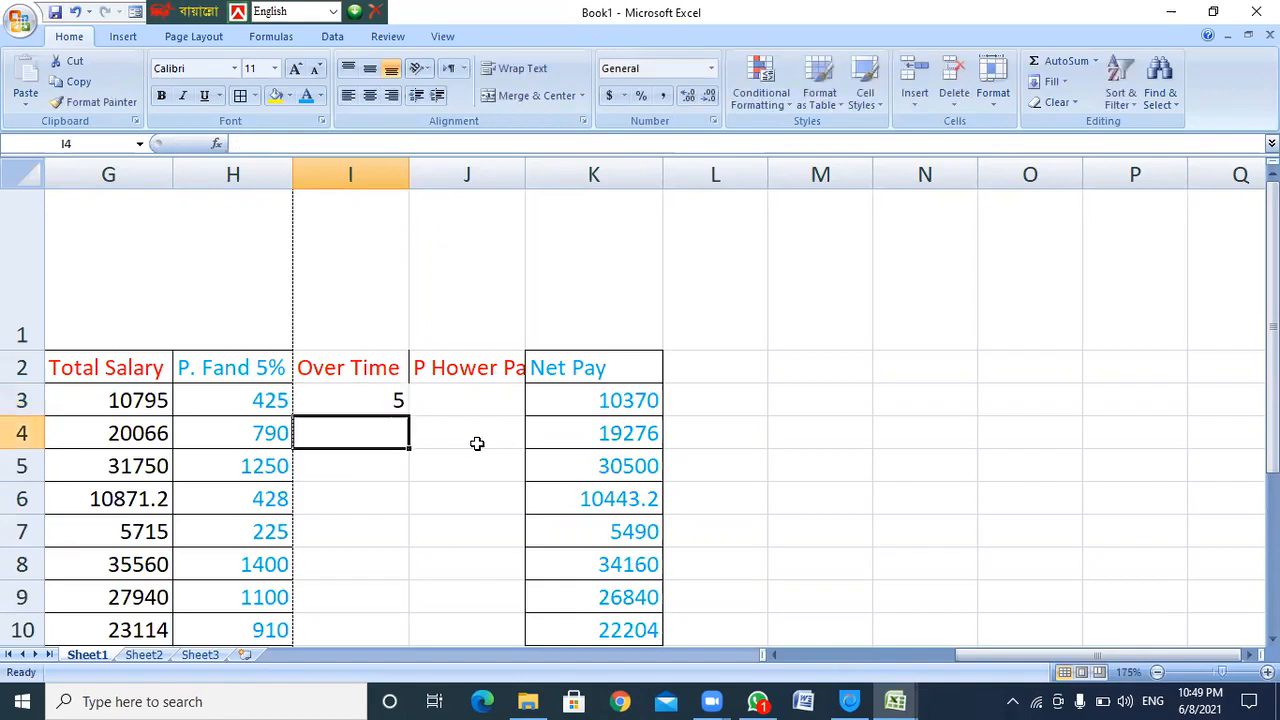
type("8")
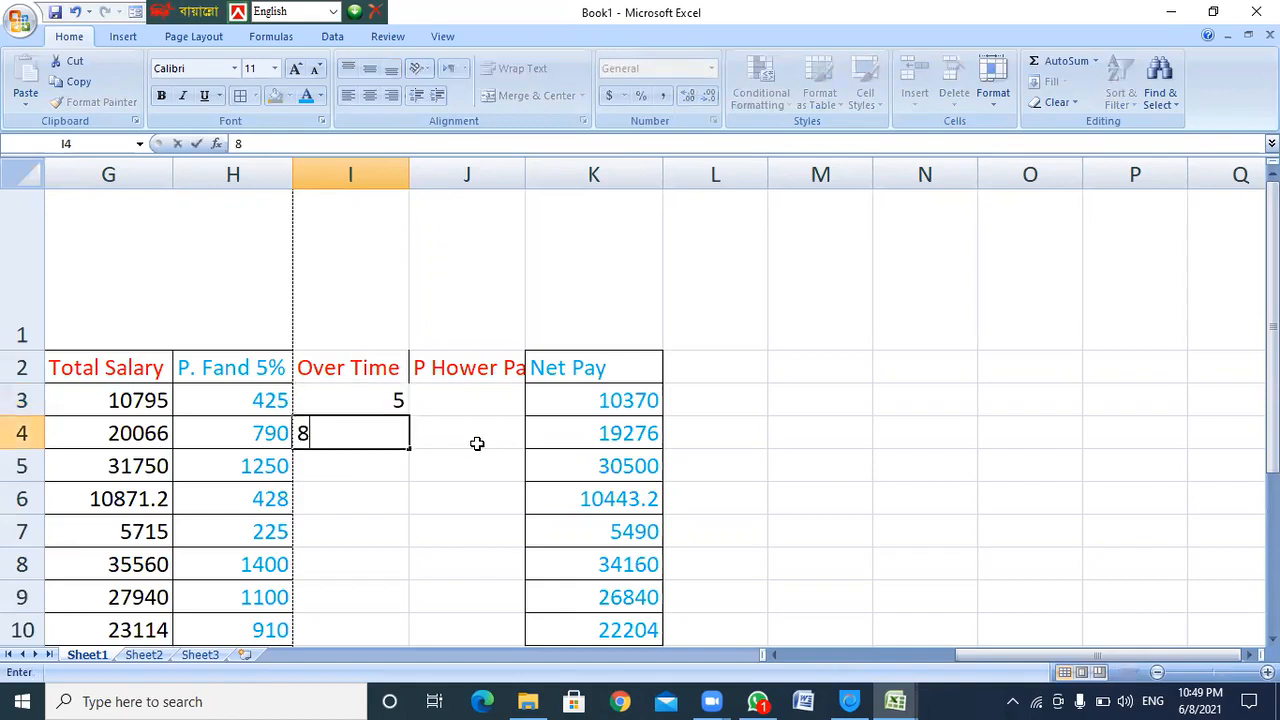
type("1")
key("BackSpace")
key("Return")
type("15")
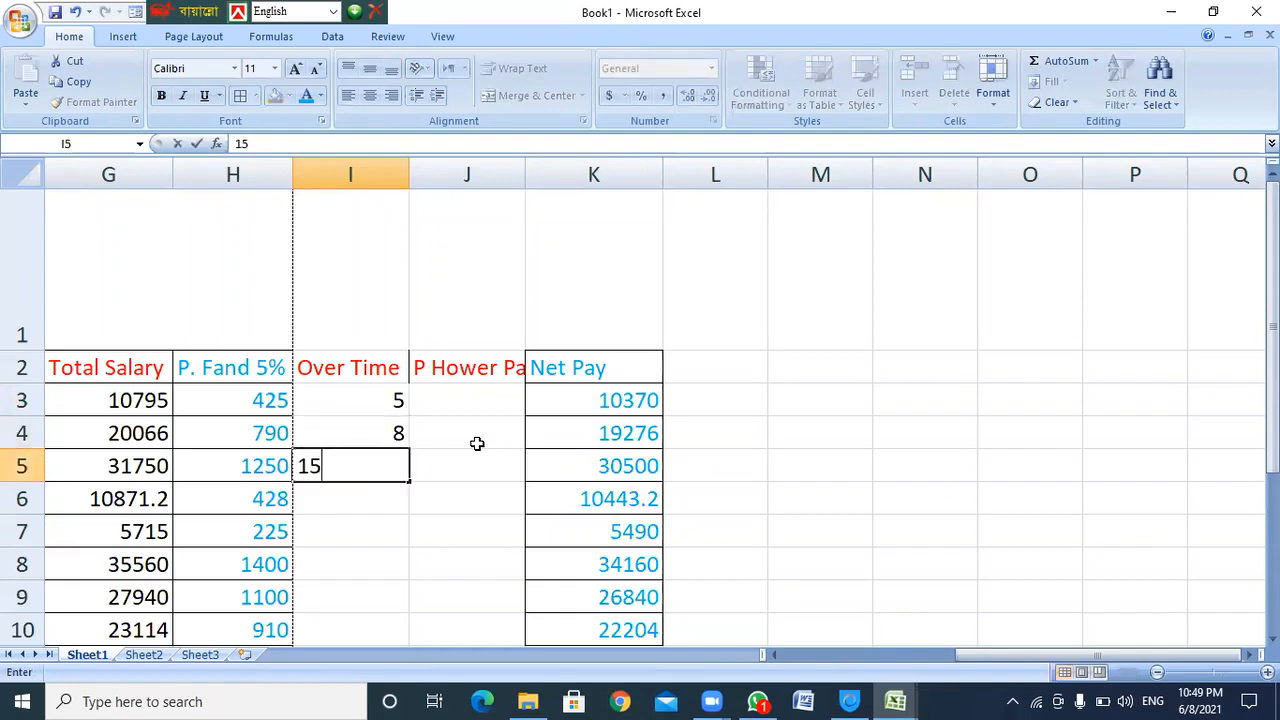
key("Return")
type("3")
key("Return")
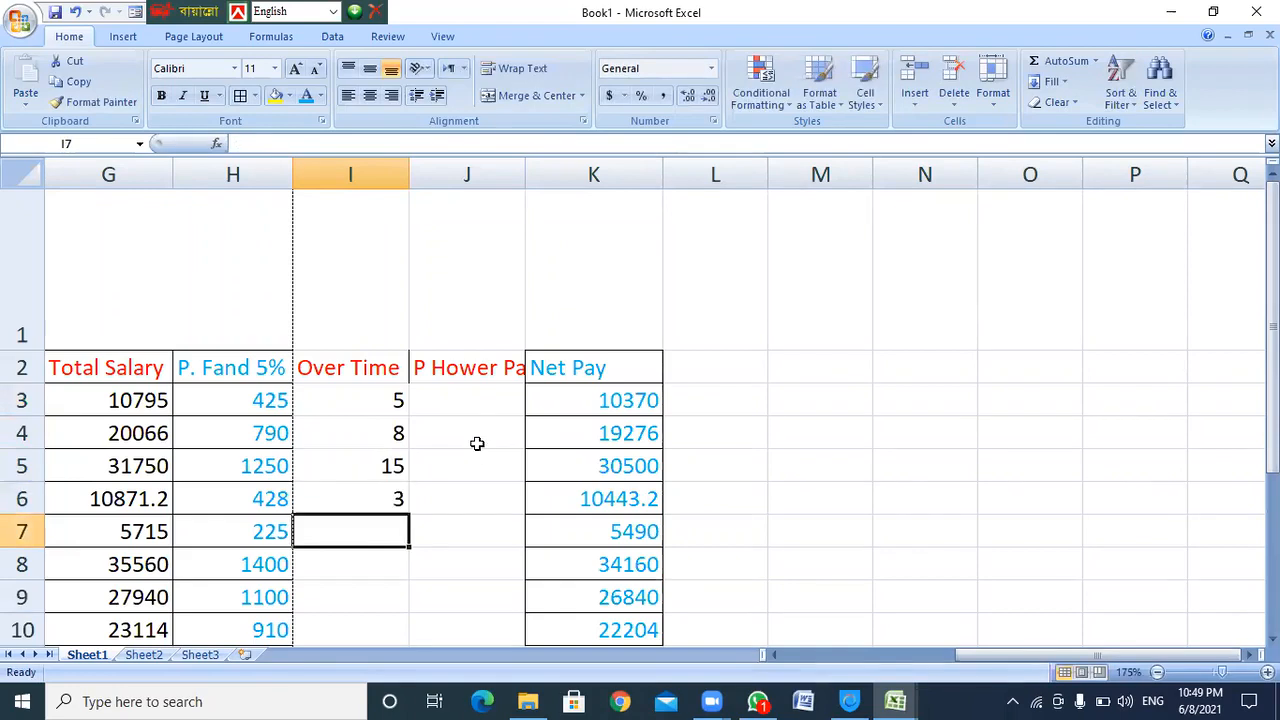
type("25")
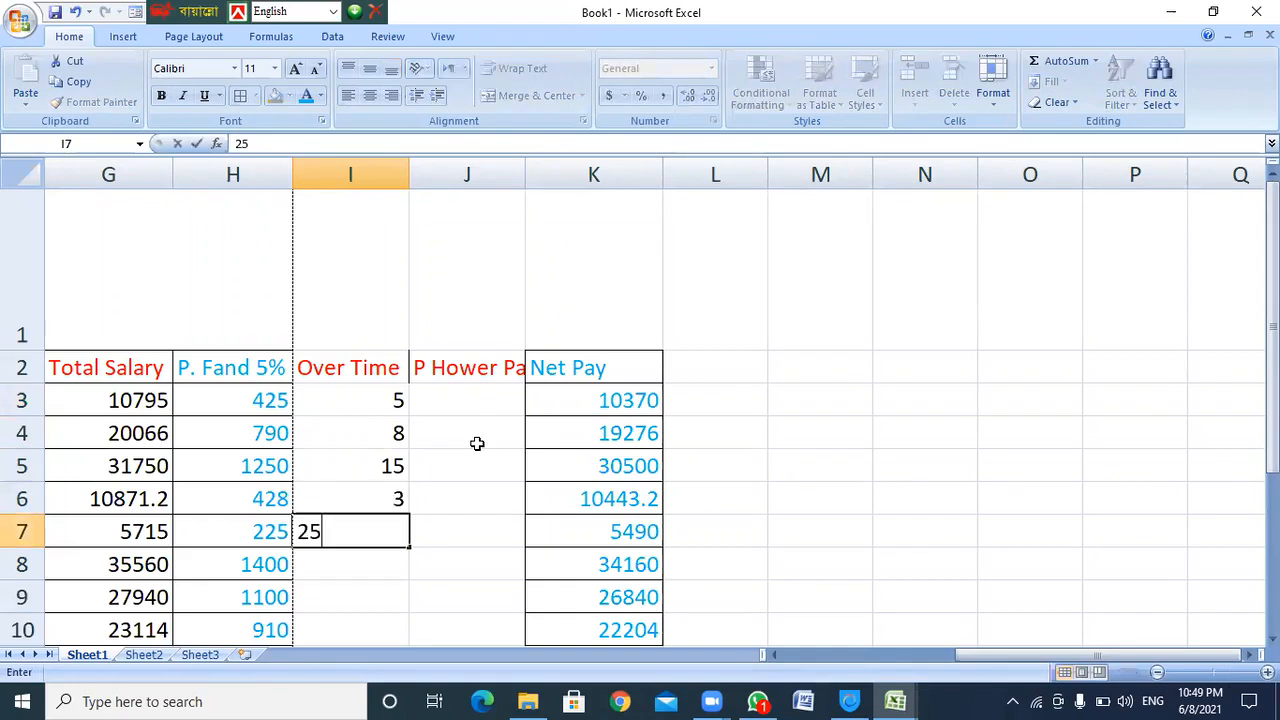
key("Return")
type("22")
key("Return")
type("13")
key("Return")
type("16")
scroll(520, 450, "down", 2)
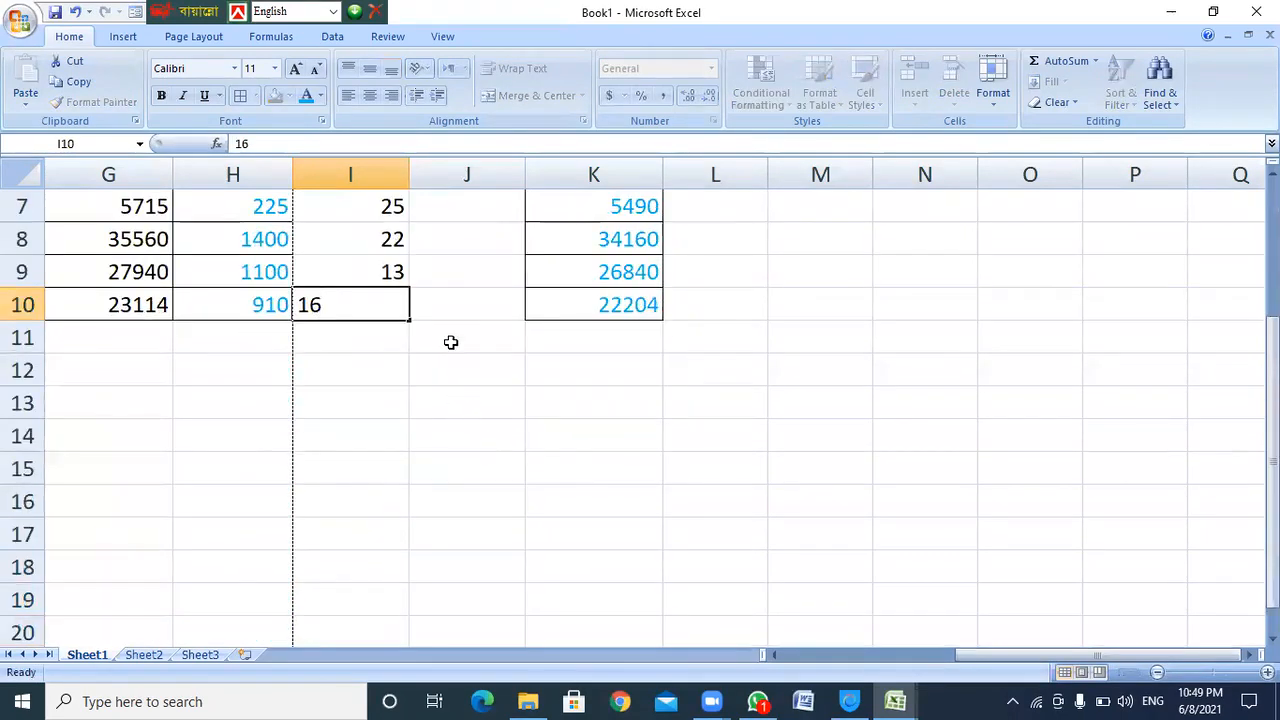
key("Return")
scroll(440, 355, "up", 3)
left_click(374, 401)
left_click(462, 390)
left_click(374, 408)
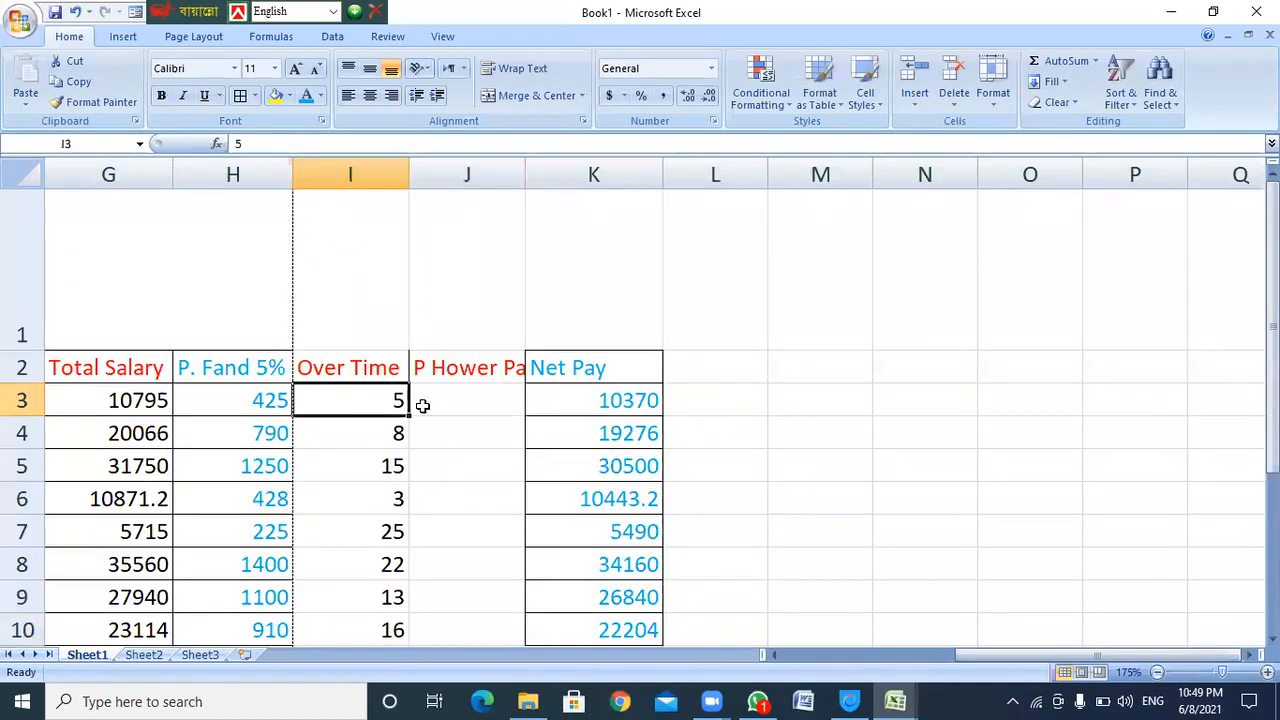
left_click(475, 398)
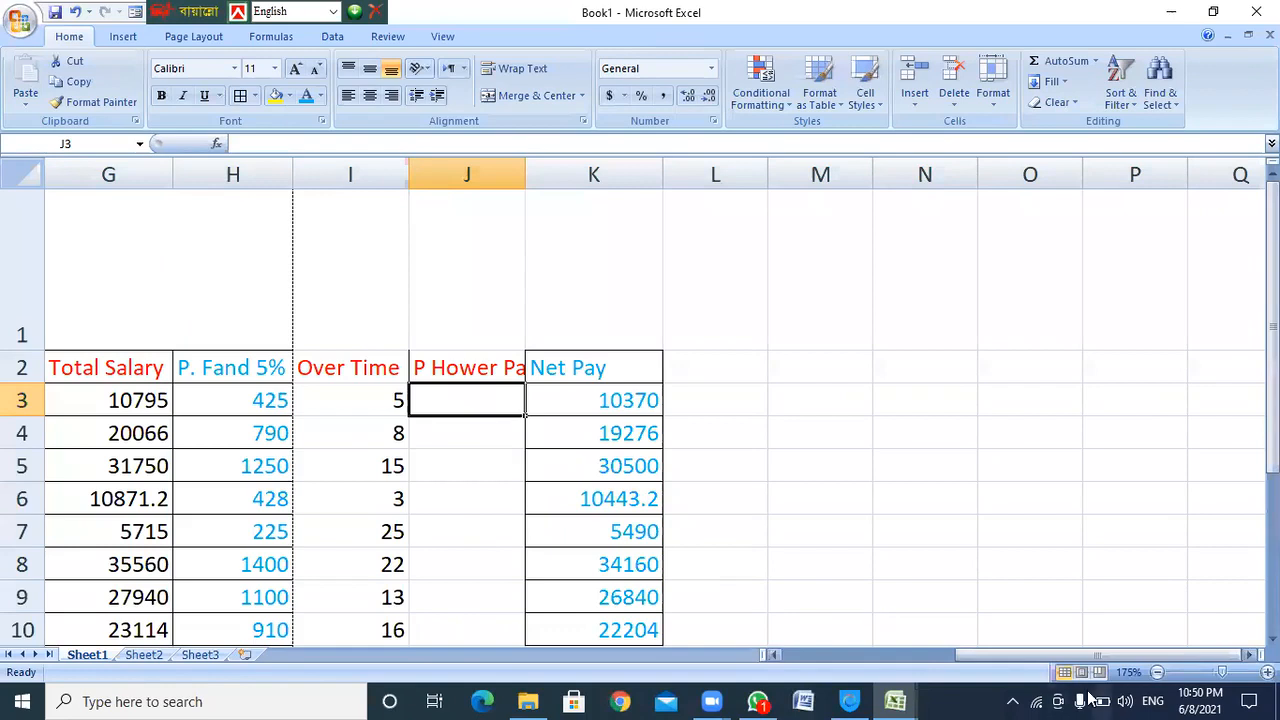
left_click_drag(1061, 655, 985, 658)
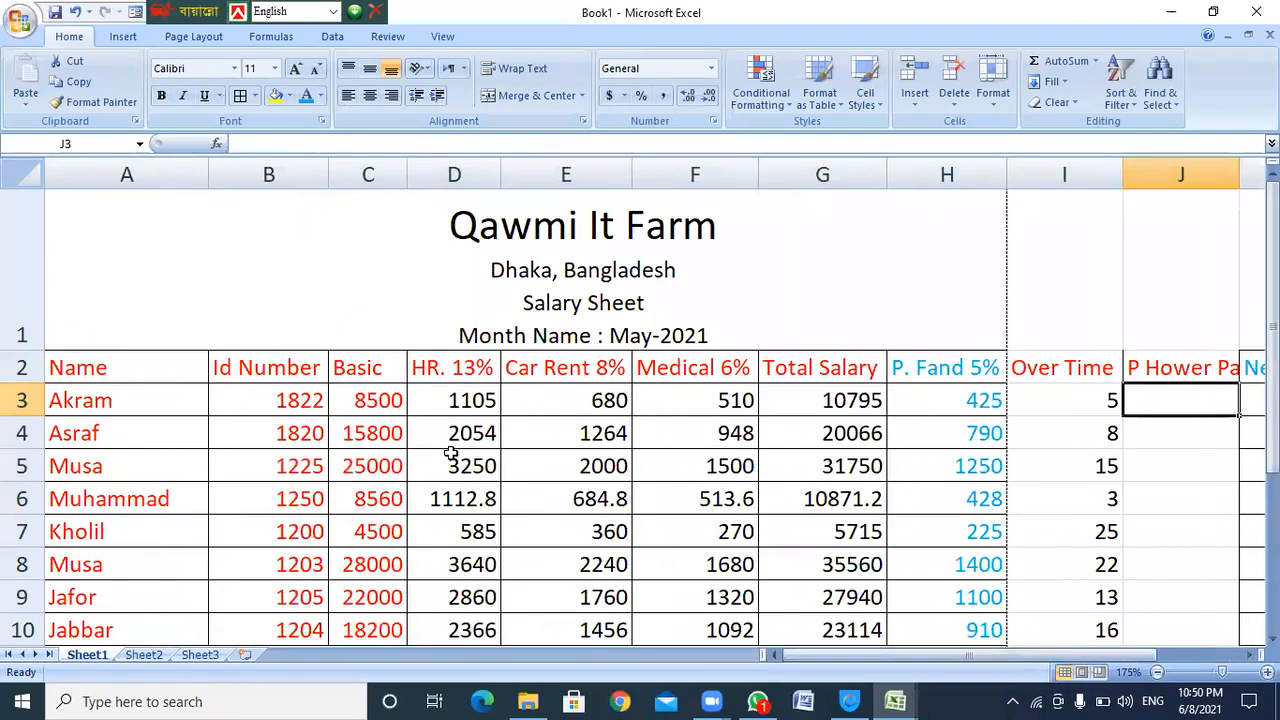
left_click(373, 400)
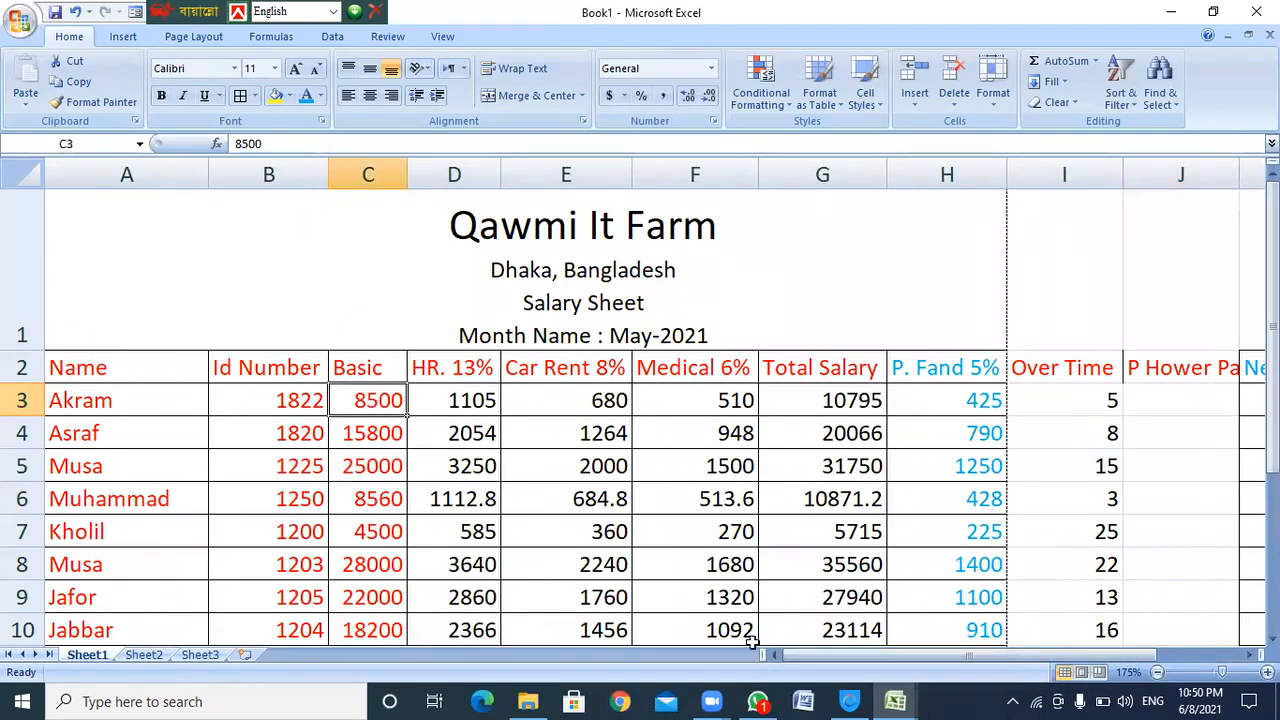
left_click_drag(835, 655, 877, 655)
left_click_drag(758, 647, 774, 654)
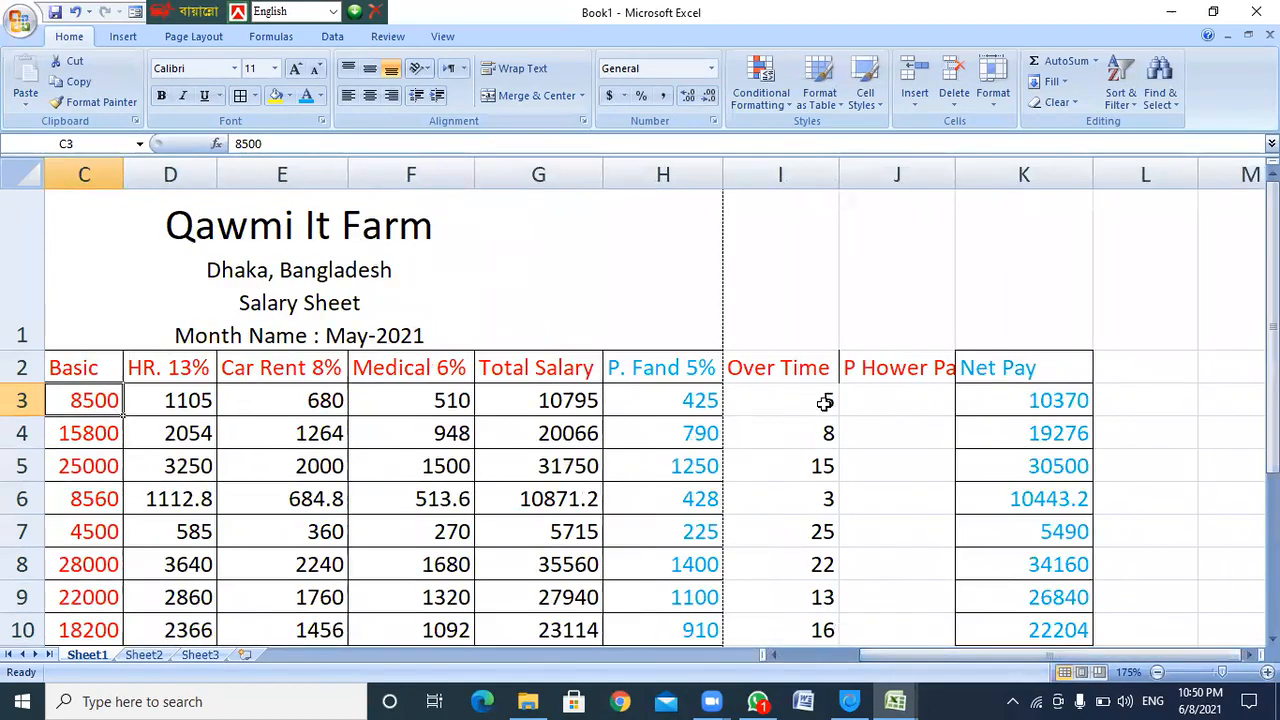
left_click(808, 403)
left_click(899, 393)
scroll(905, 420, "up", 5)
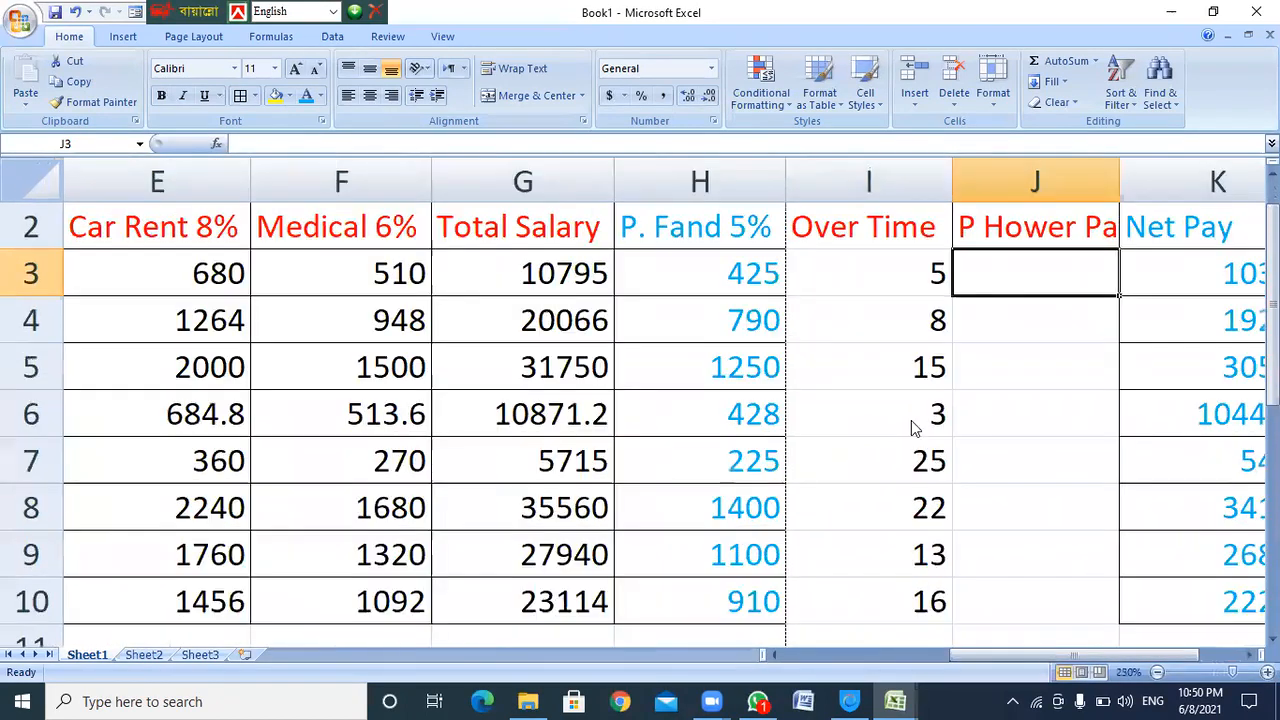
left_click_drag(966, 655, 1011, 620)
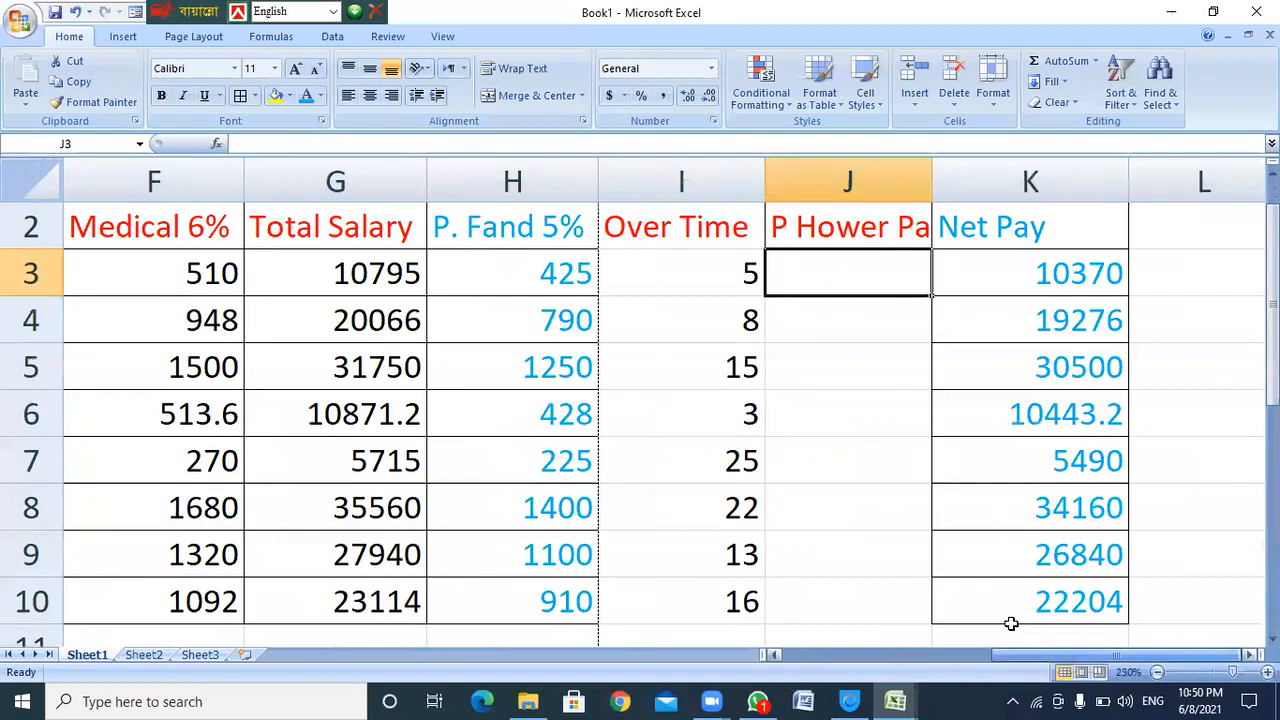
Enter =C3/26/8 in J3, changing the 31 divisor to 26, giving 40.86538
type("=")
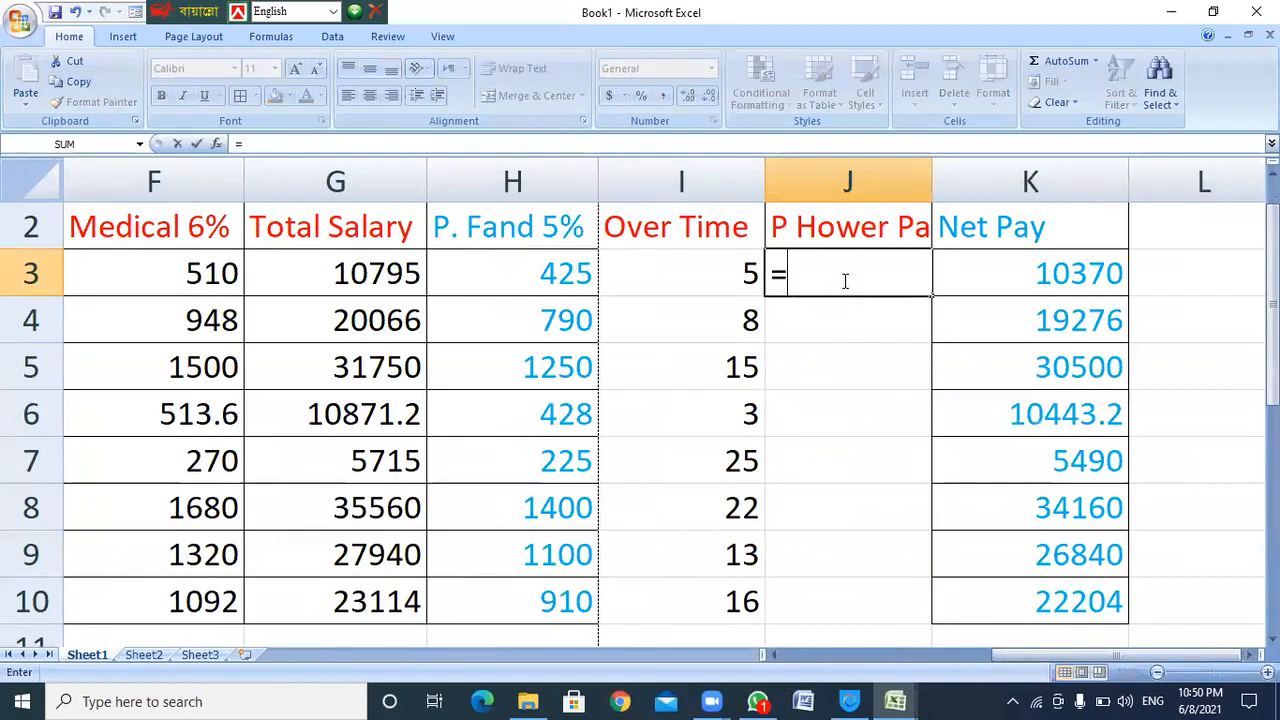
type("c")
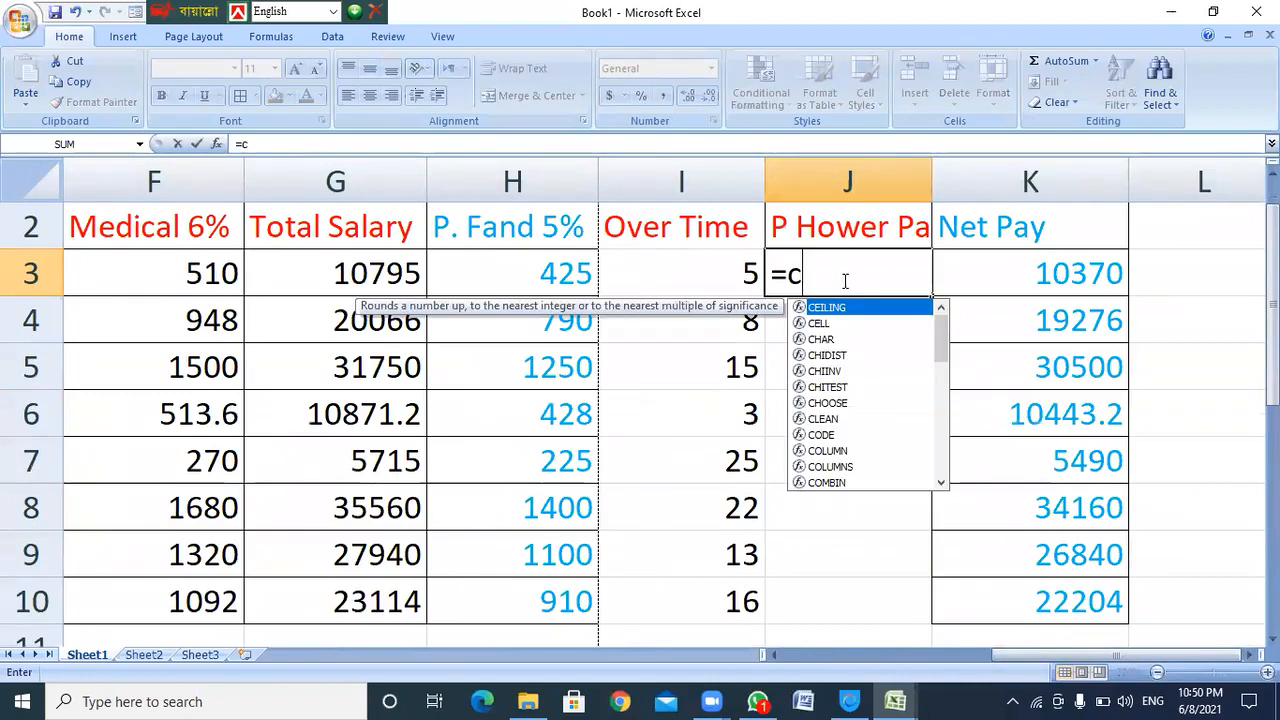
type("3")
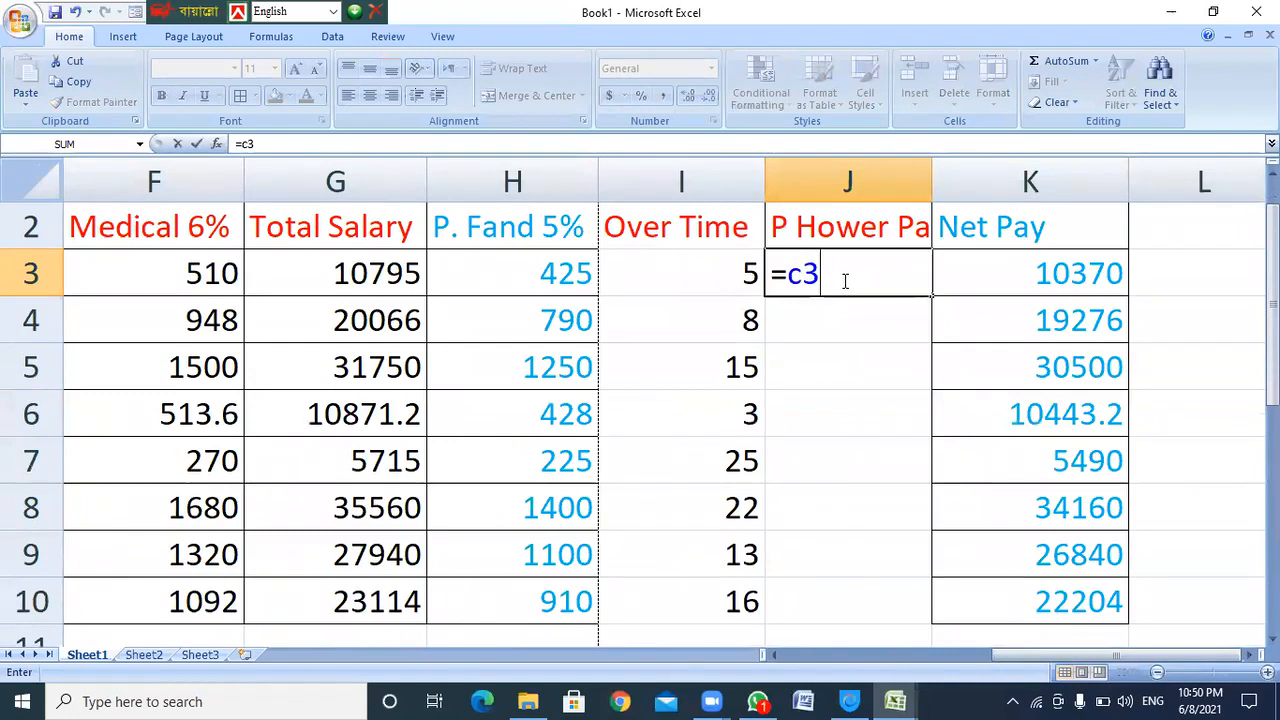
type("/31")
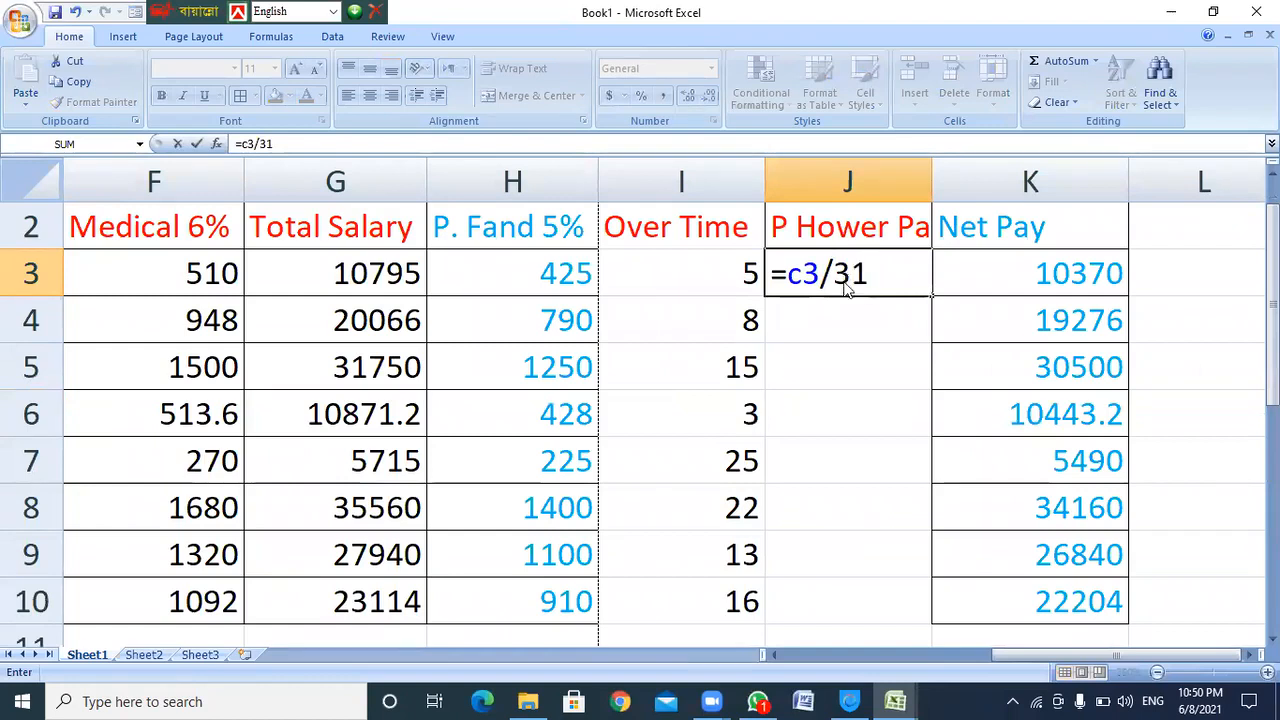
type("/")
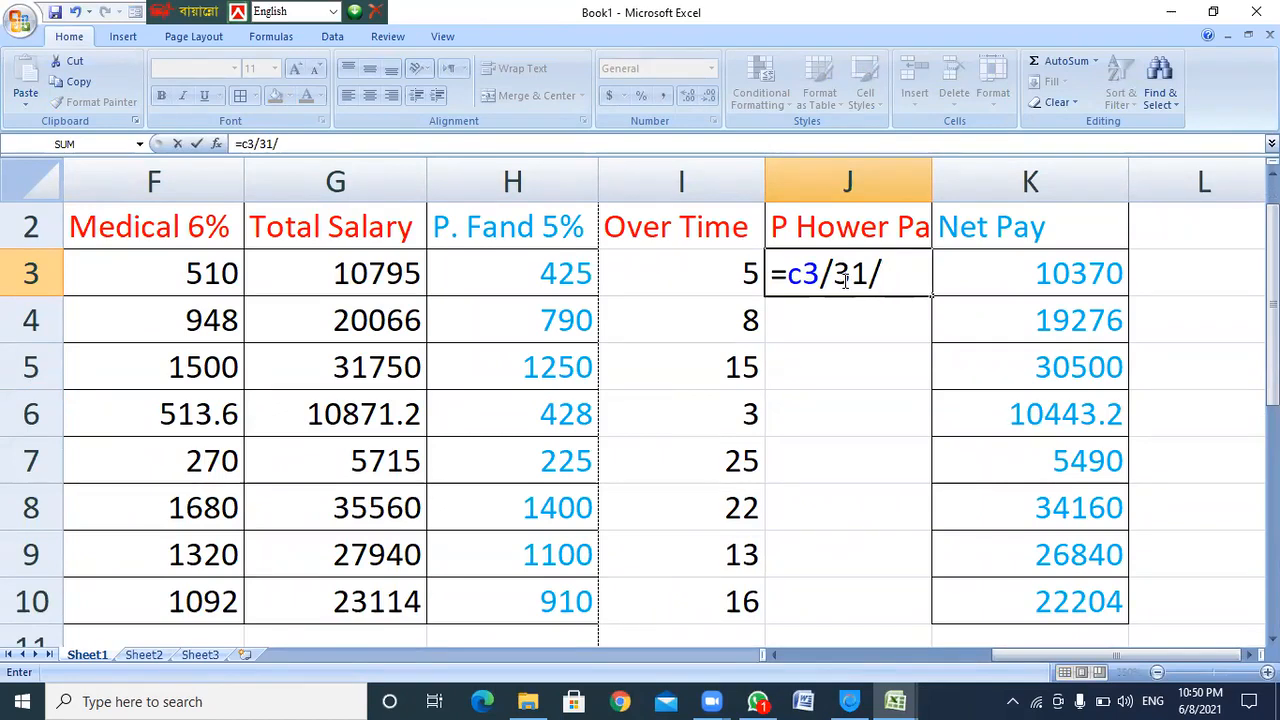
type("8")
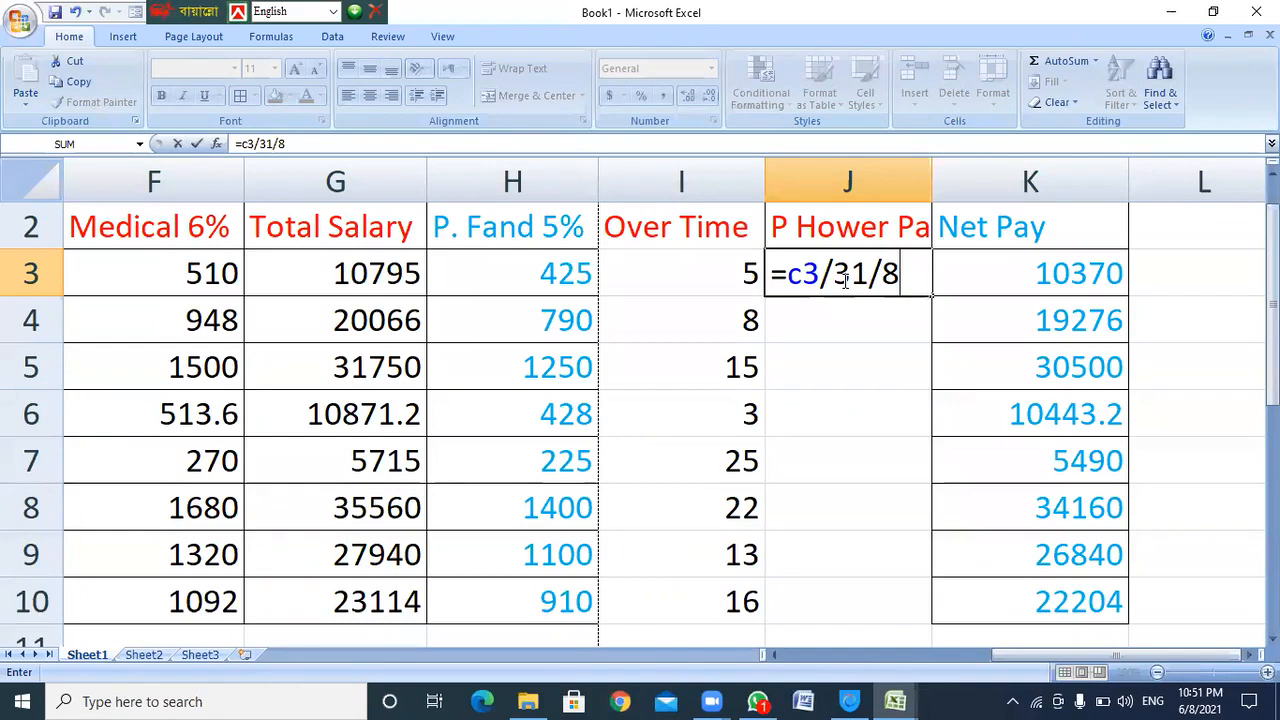
left_click_drag(832, 275, 866, 275)
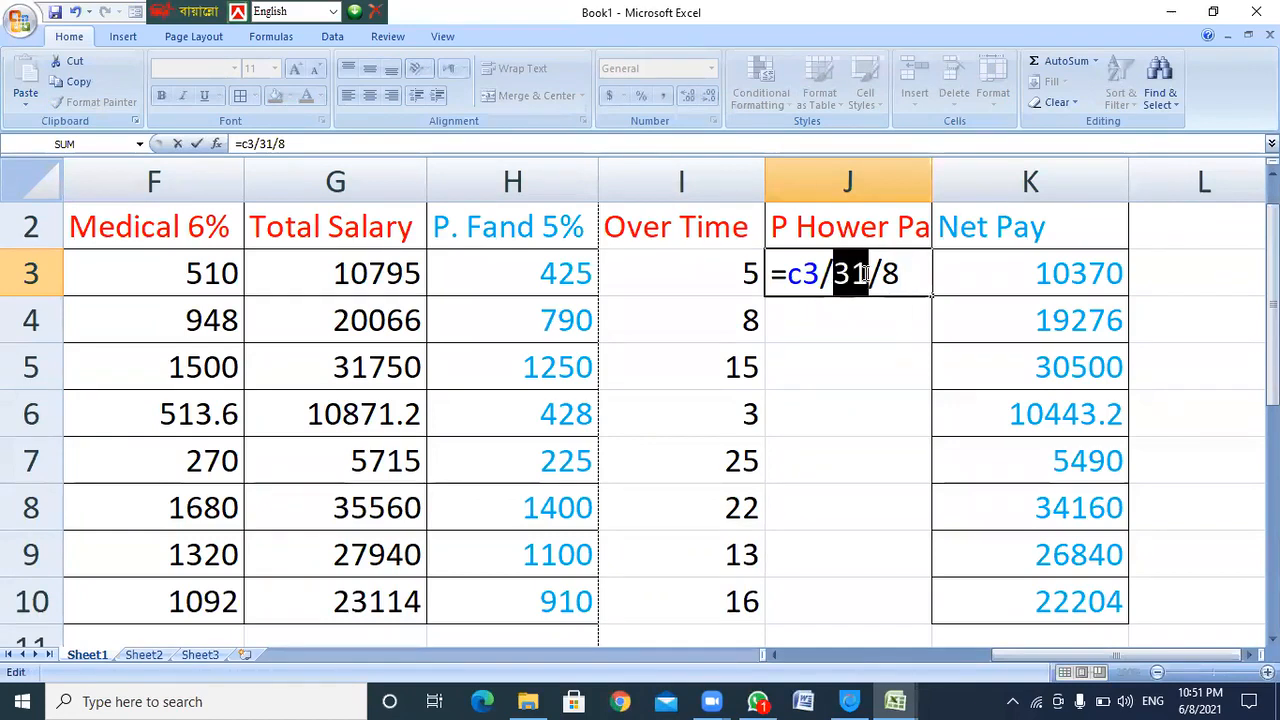
type("26")
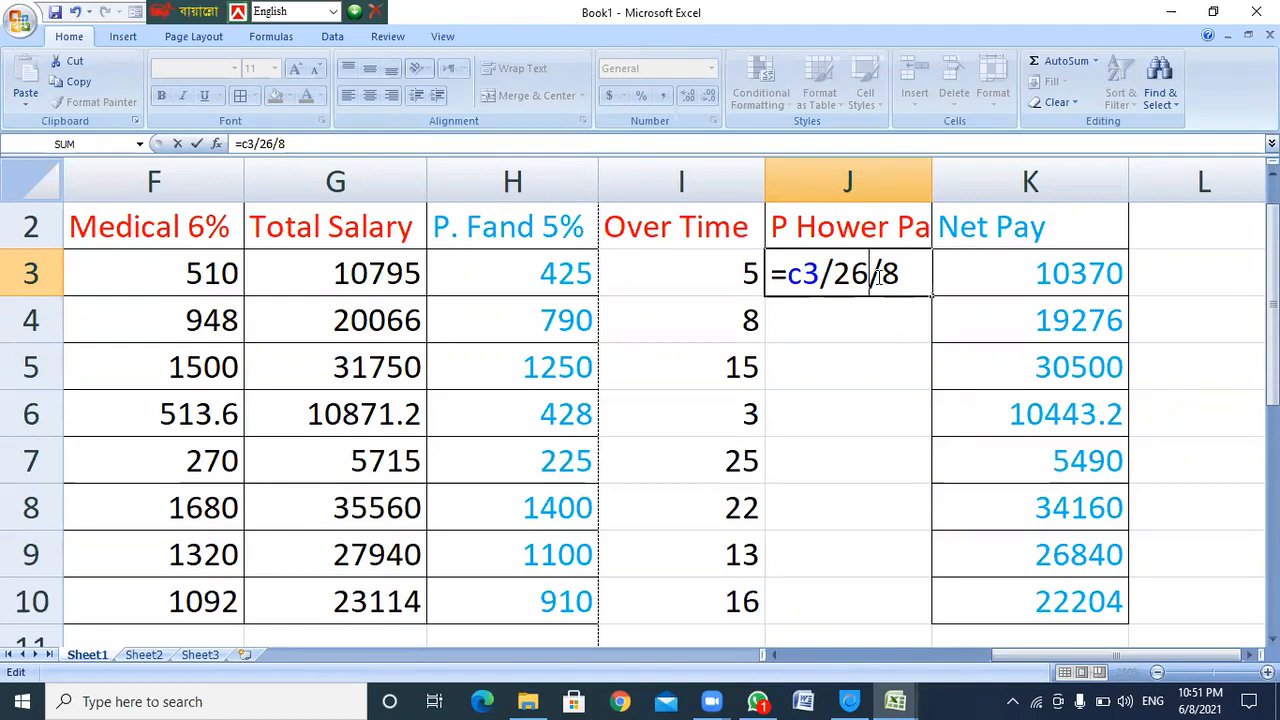
left_click_drag(882, 273, 899, 272)
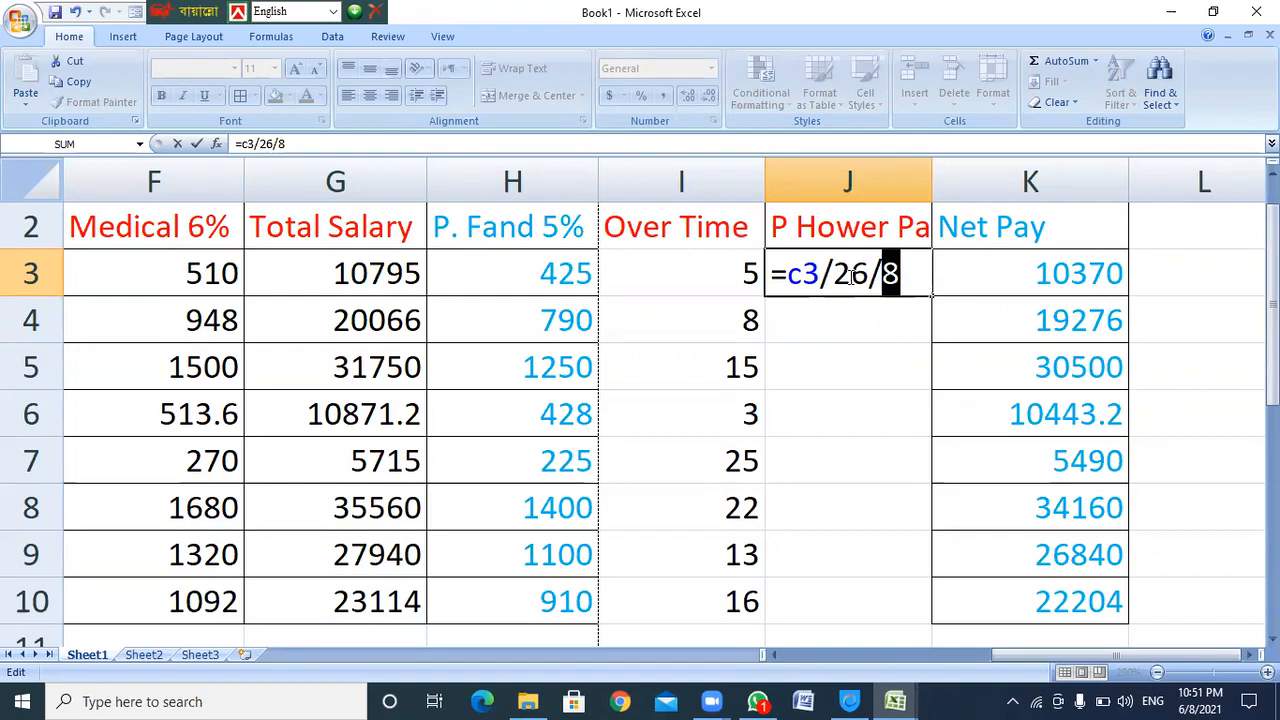
left_click(907, 278)
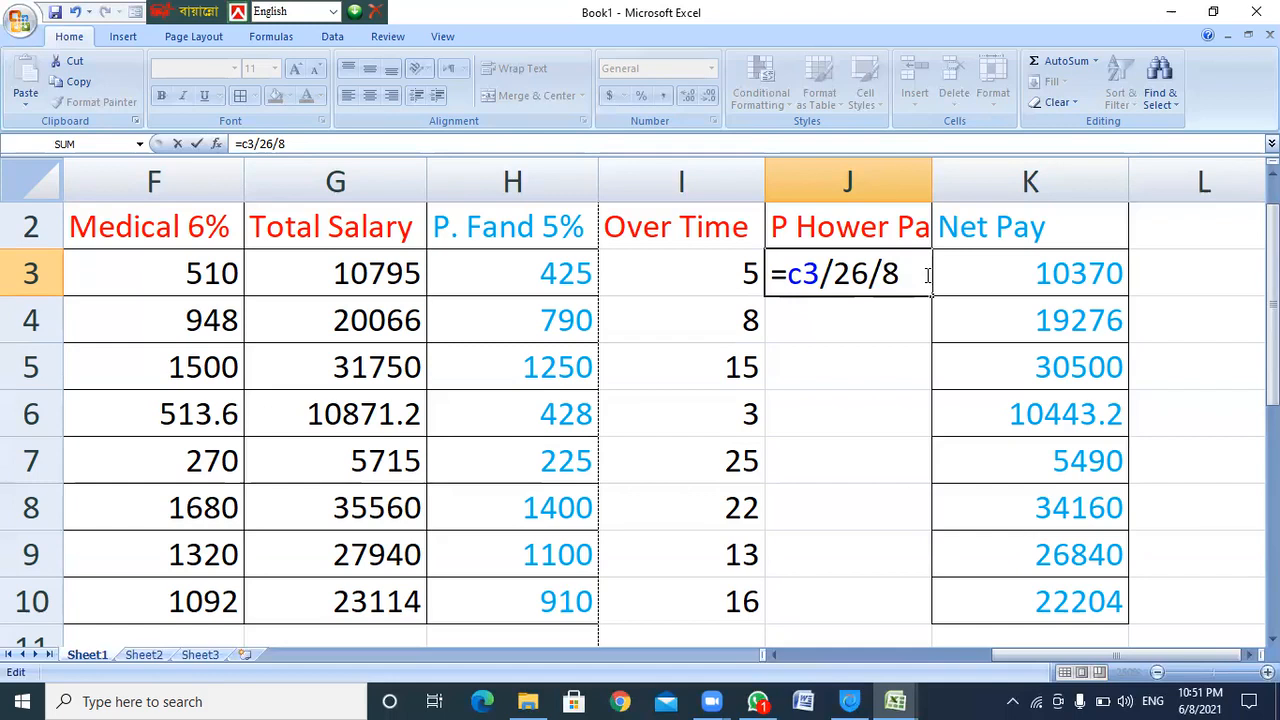
key("Return")
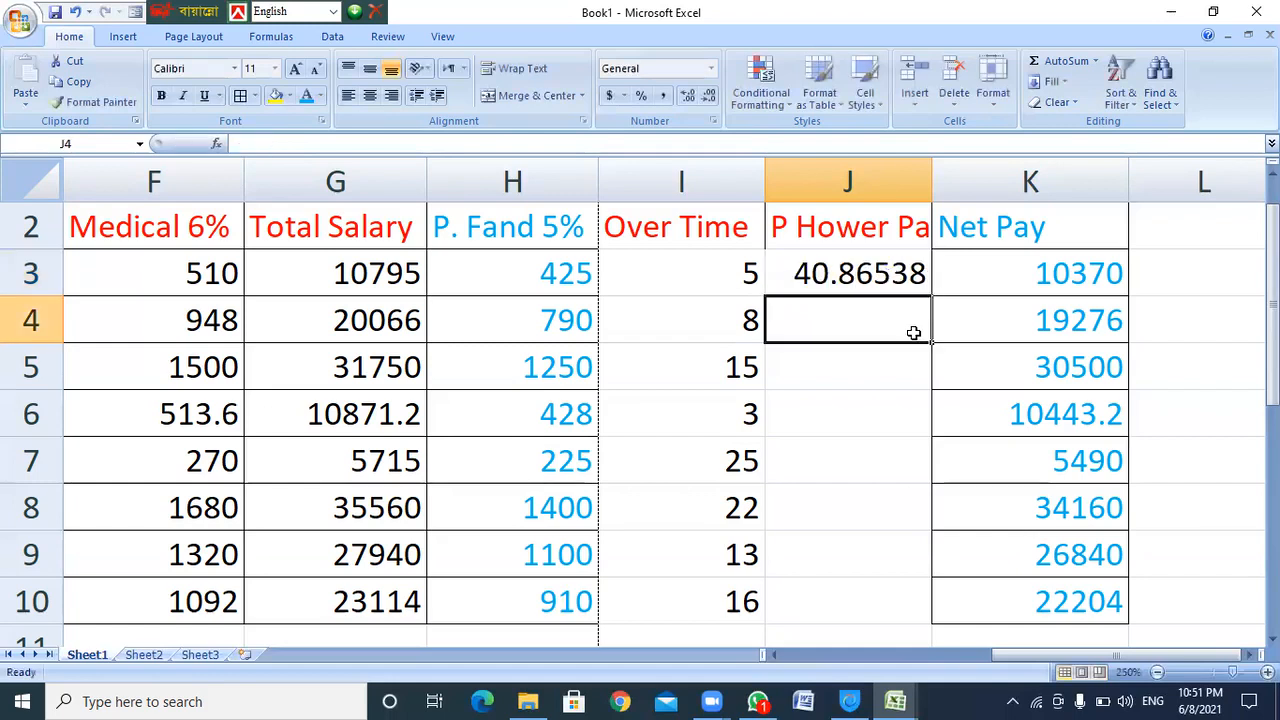
left_click(826, 277)
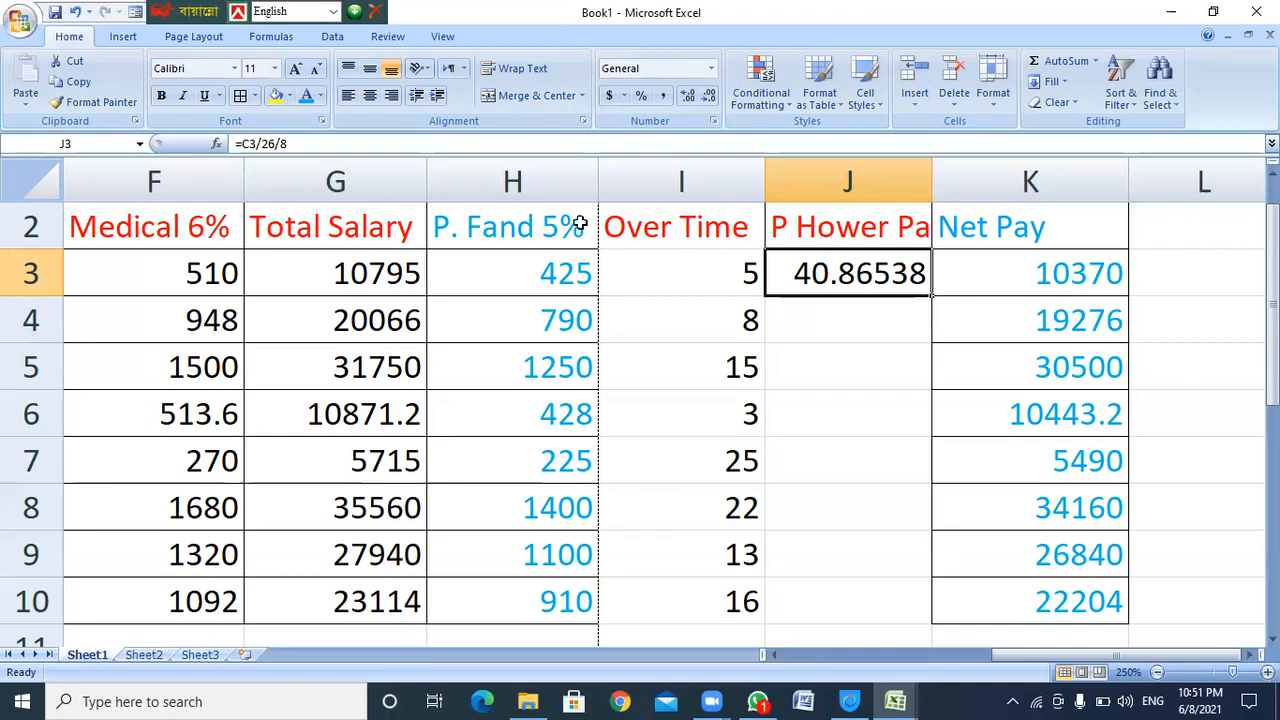
left_click(311, 143)
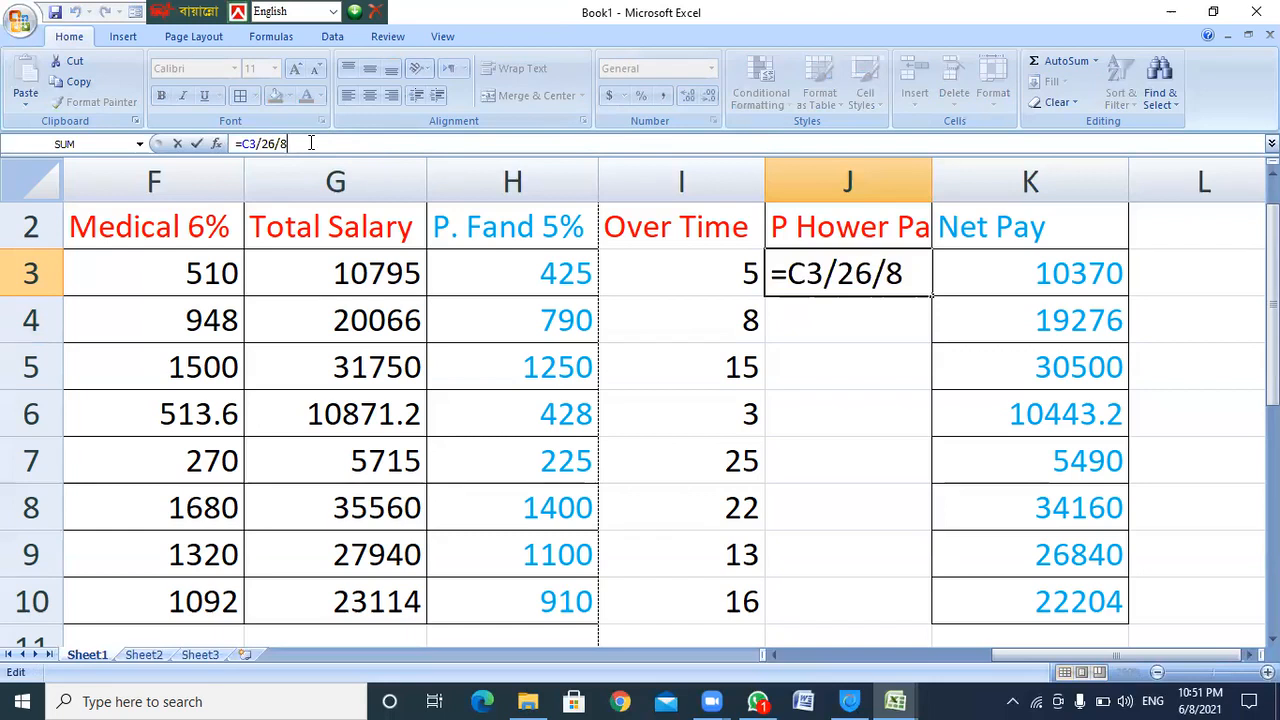
type("/")
key("BackSpace")
type("*200")
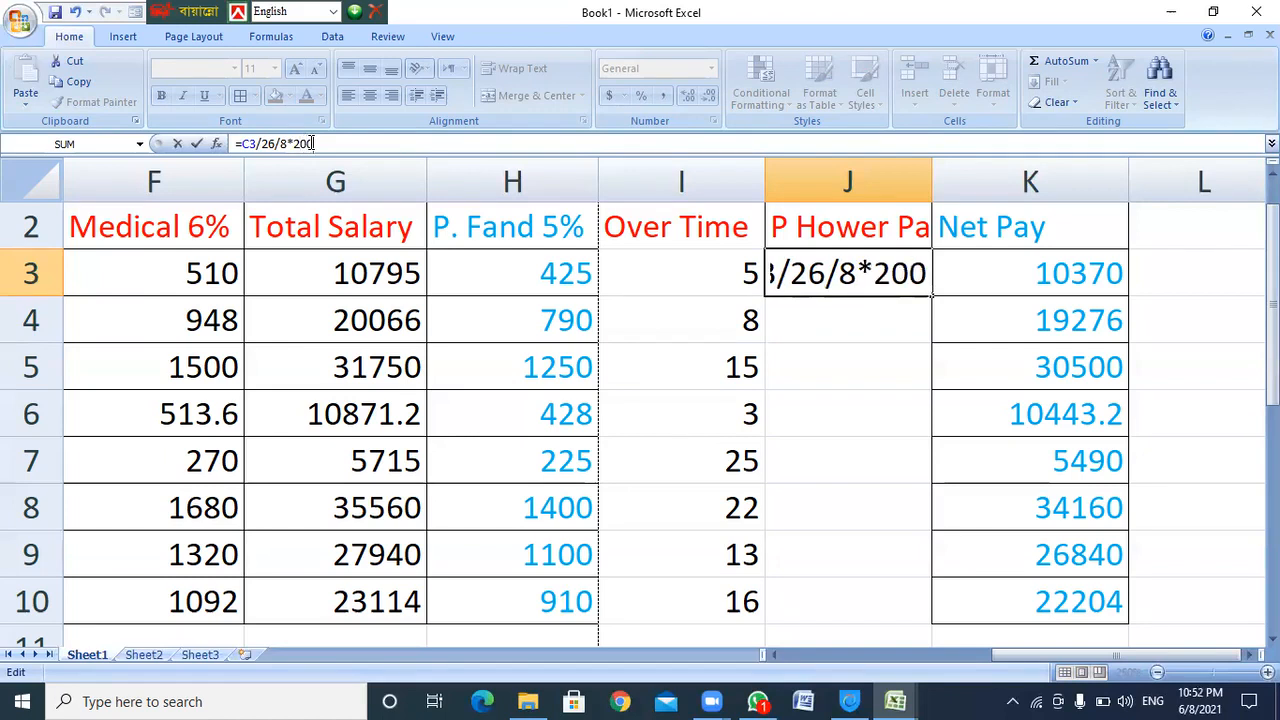
key("Return")
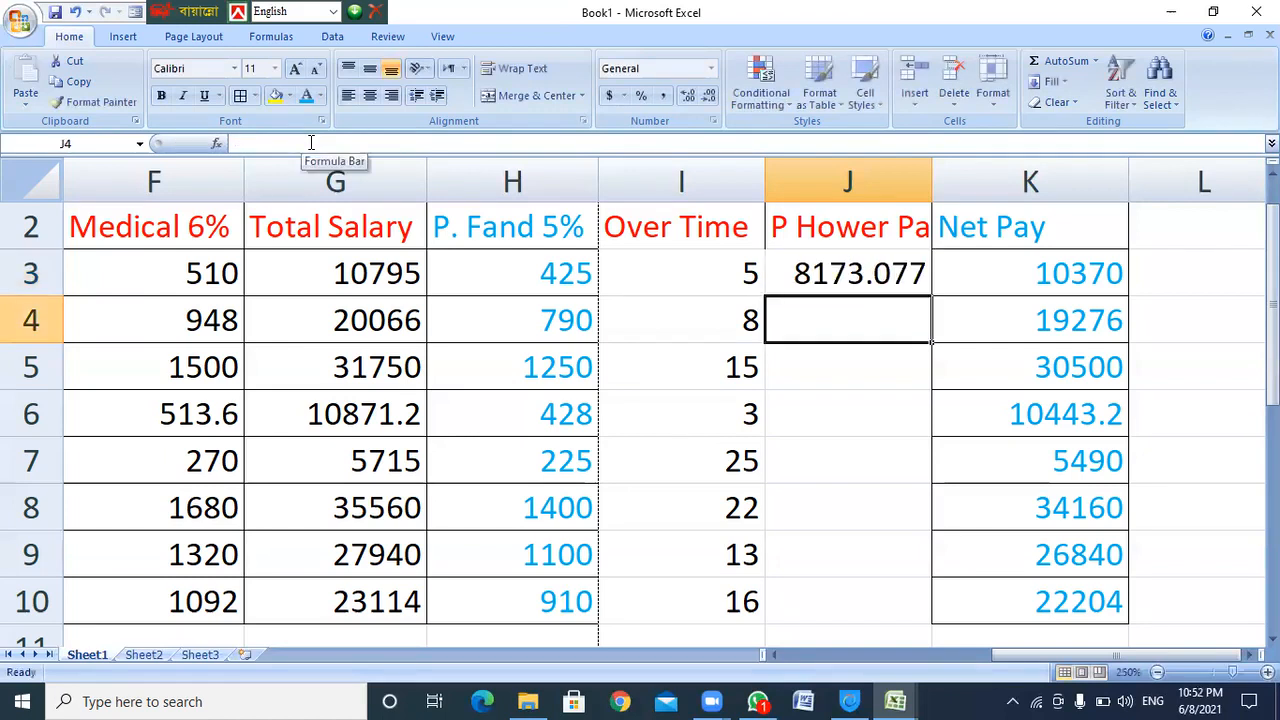
key("Up")
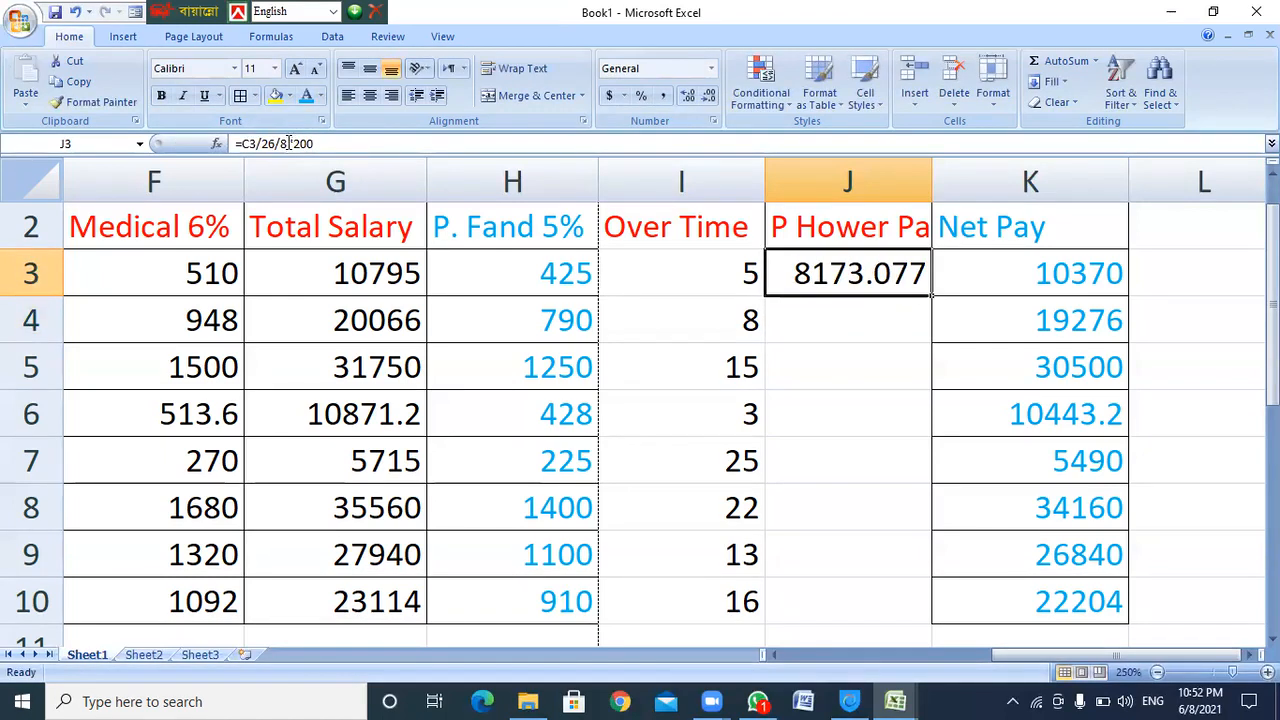
left_click(288, 143)
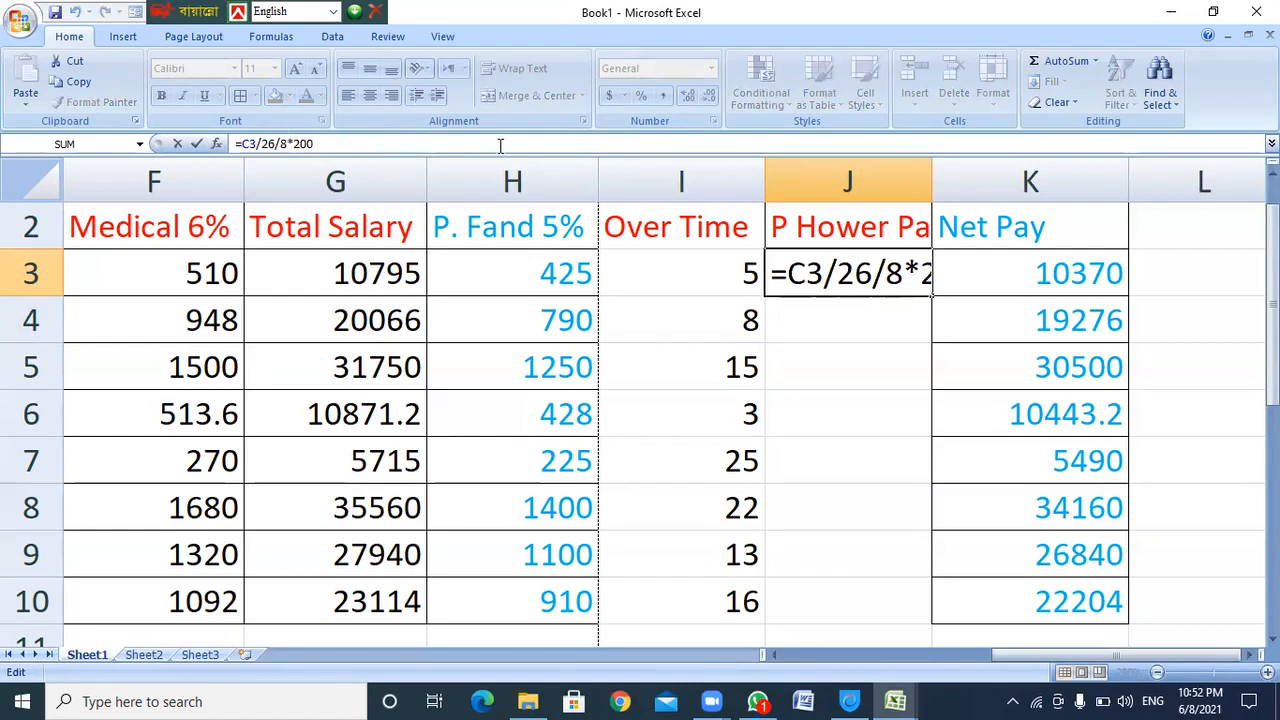
type("/")
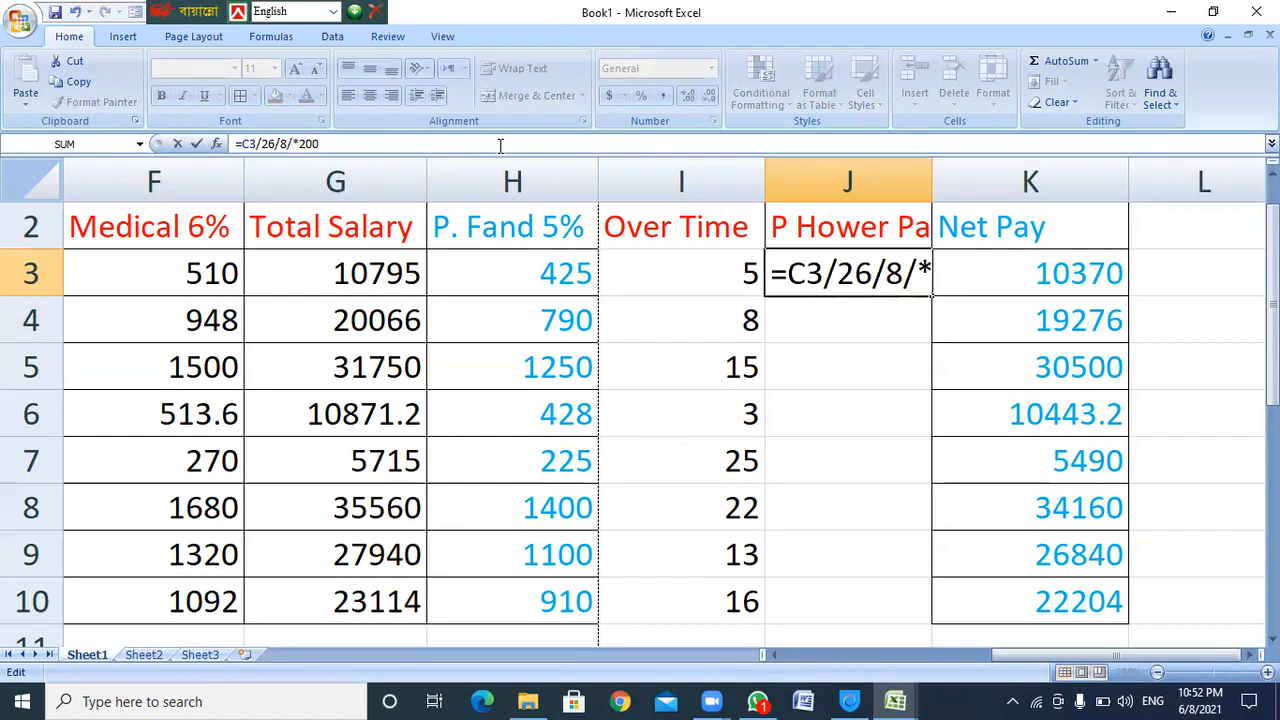
key("shift+Right")
key("shift+Right")
key("shift+Right")
key("shift+Right")
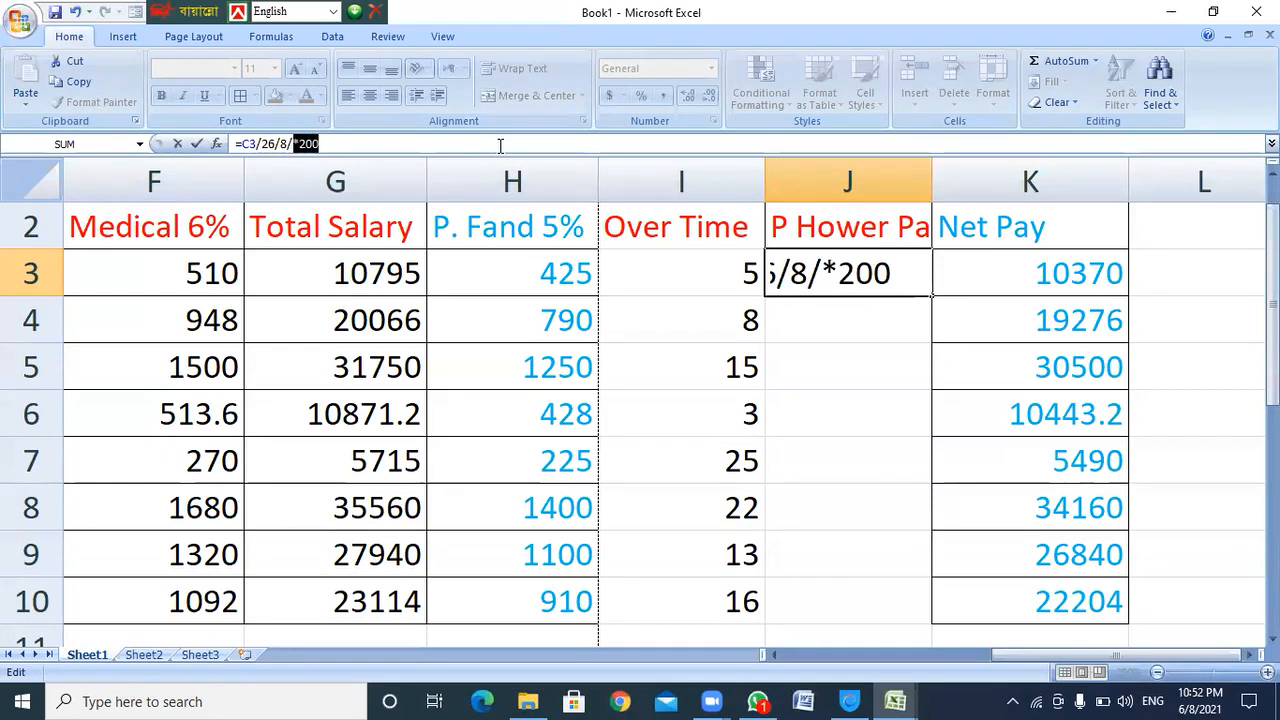
key("BackSpace")
key("BackSpace")
key("Return")
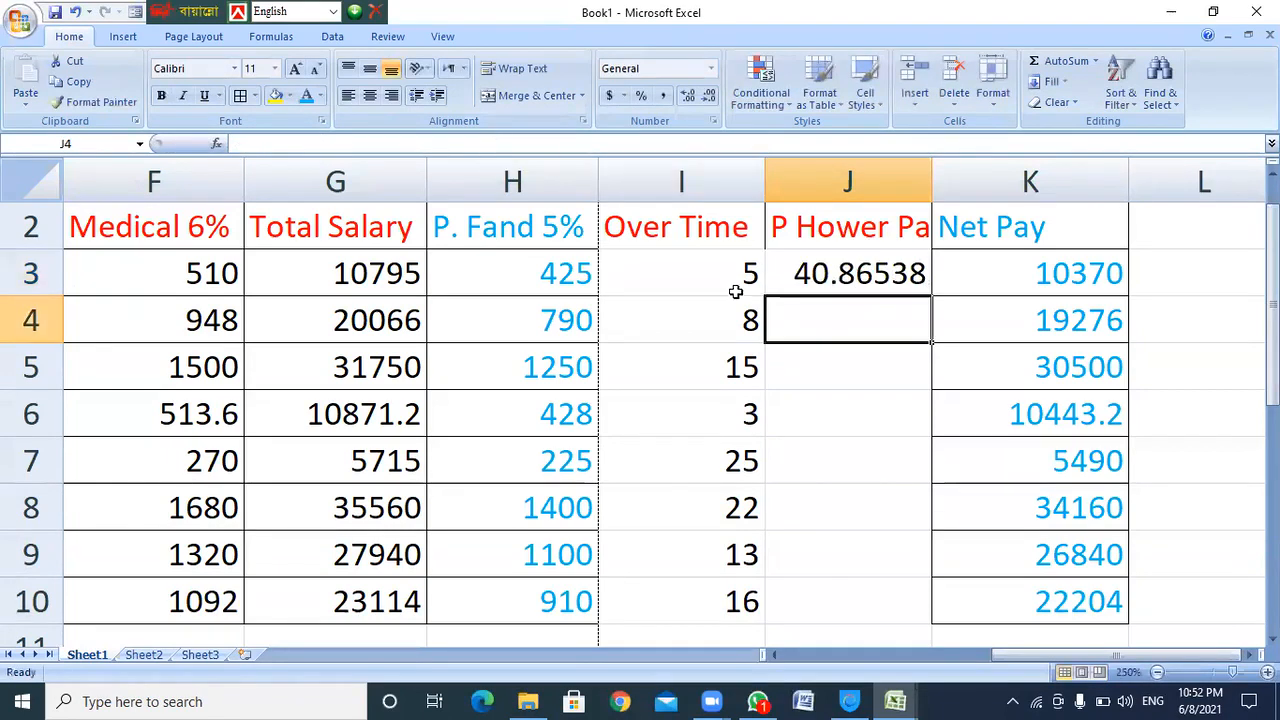
left_click(820, 267)
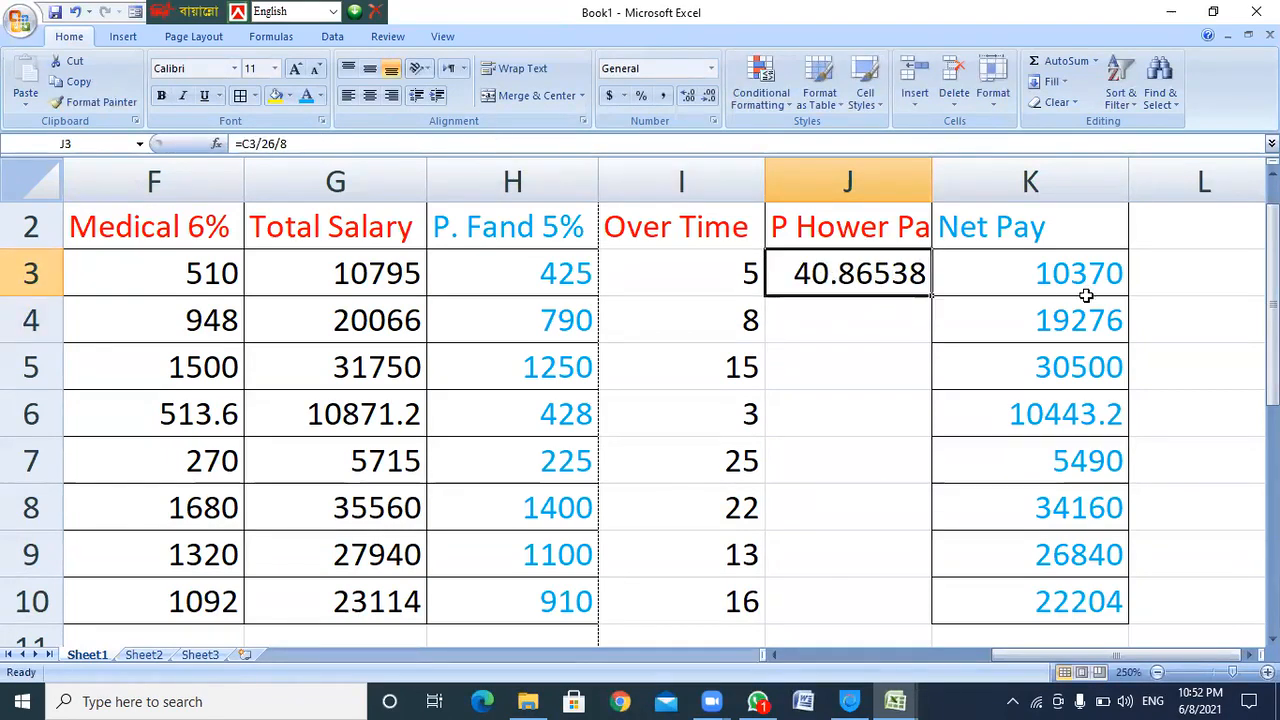
Clear the Net Pay values from K3:K10
left_click_drag(1049, 277, 1063, 594)
key("Delete")
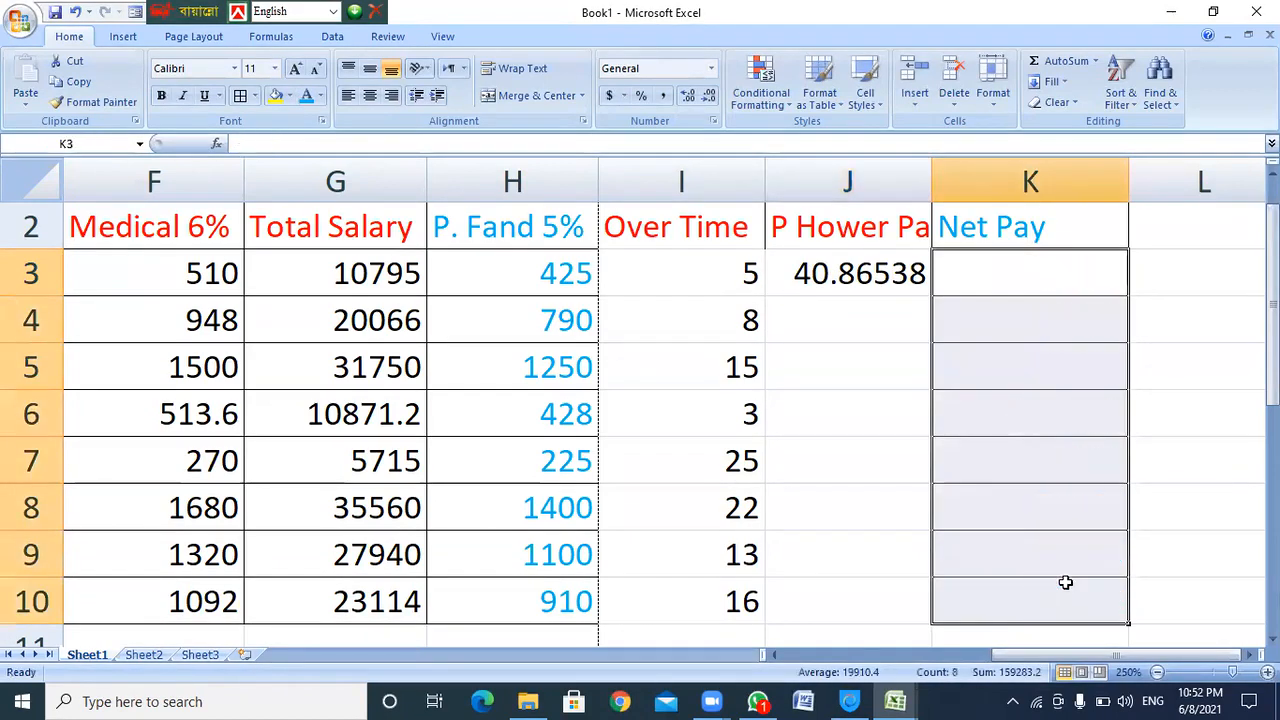
left_click(840, 320)
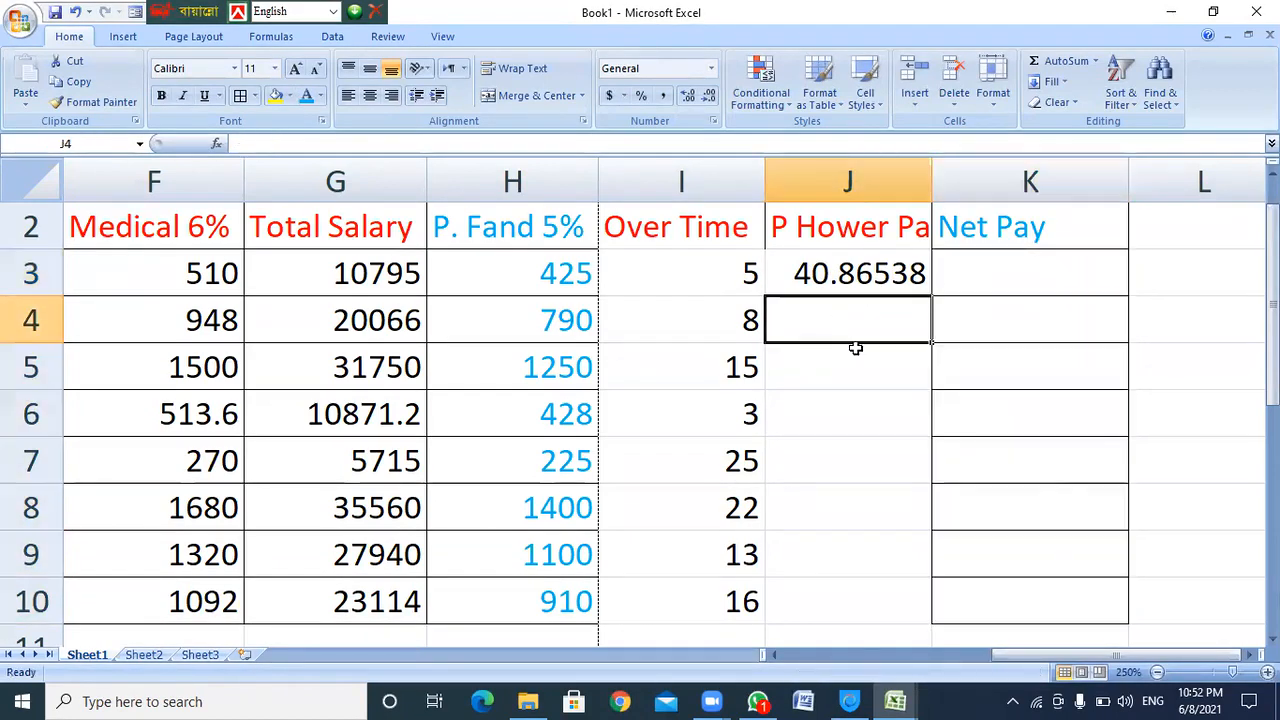
Fill J3's hourly pay formula down to J10
left_click(886, 272)
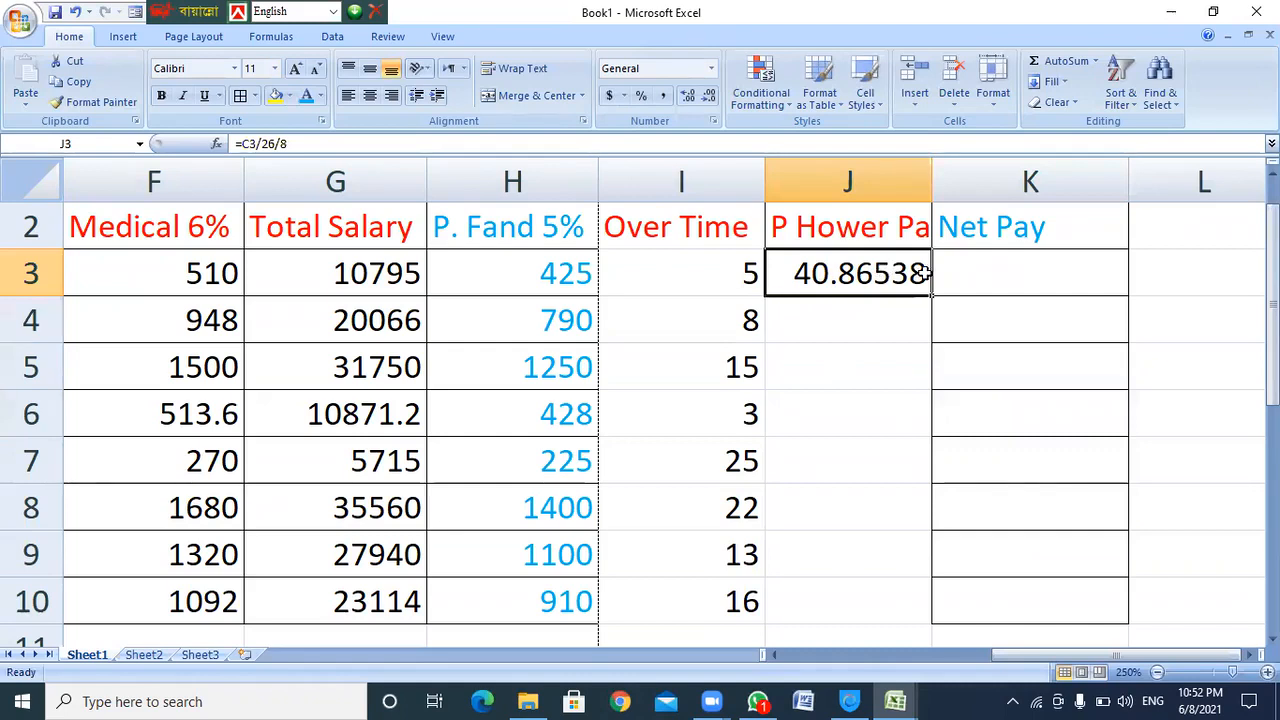
left_click_drag(928, 300, 918, 620)
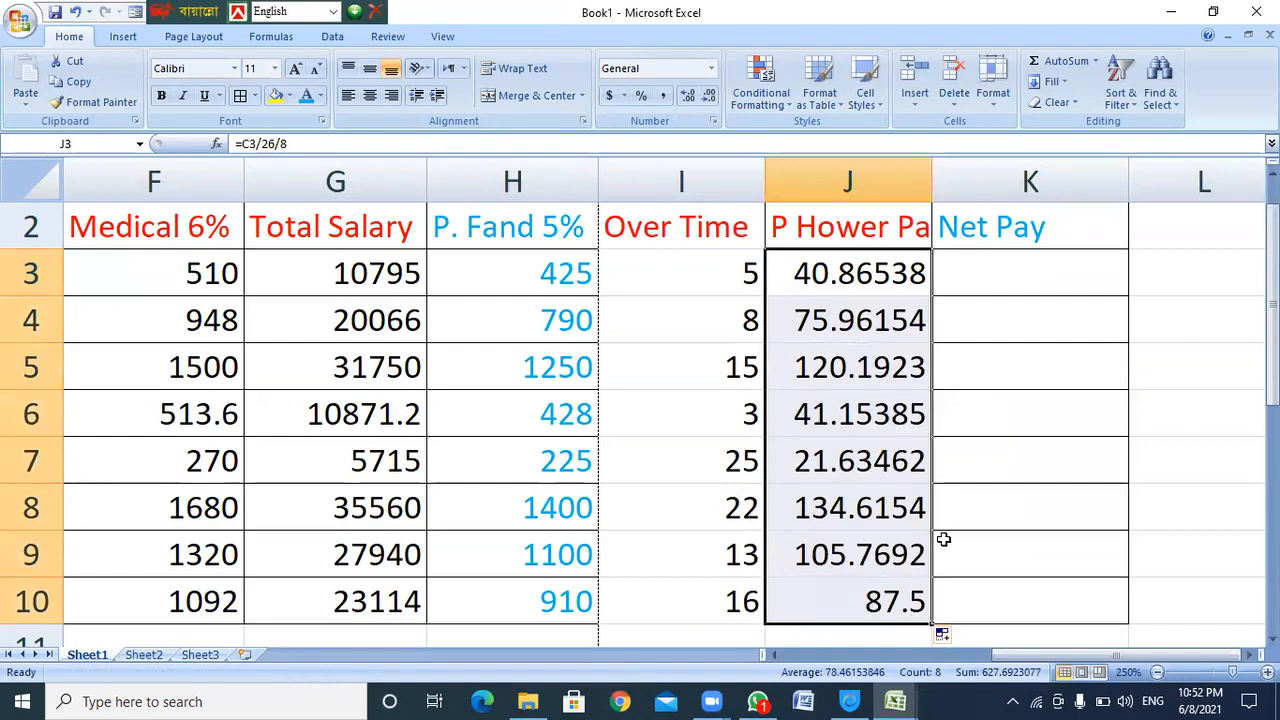
left_click(832, 558)
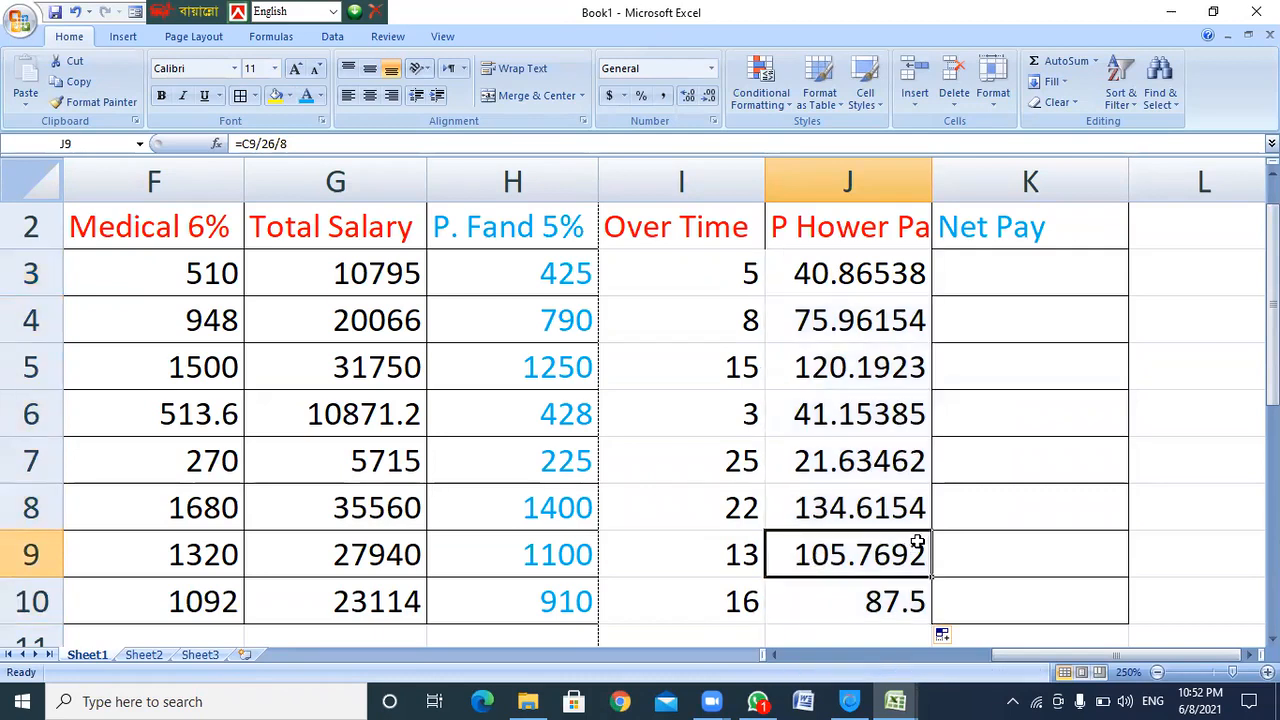
left_click(876, 273)
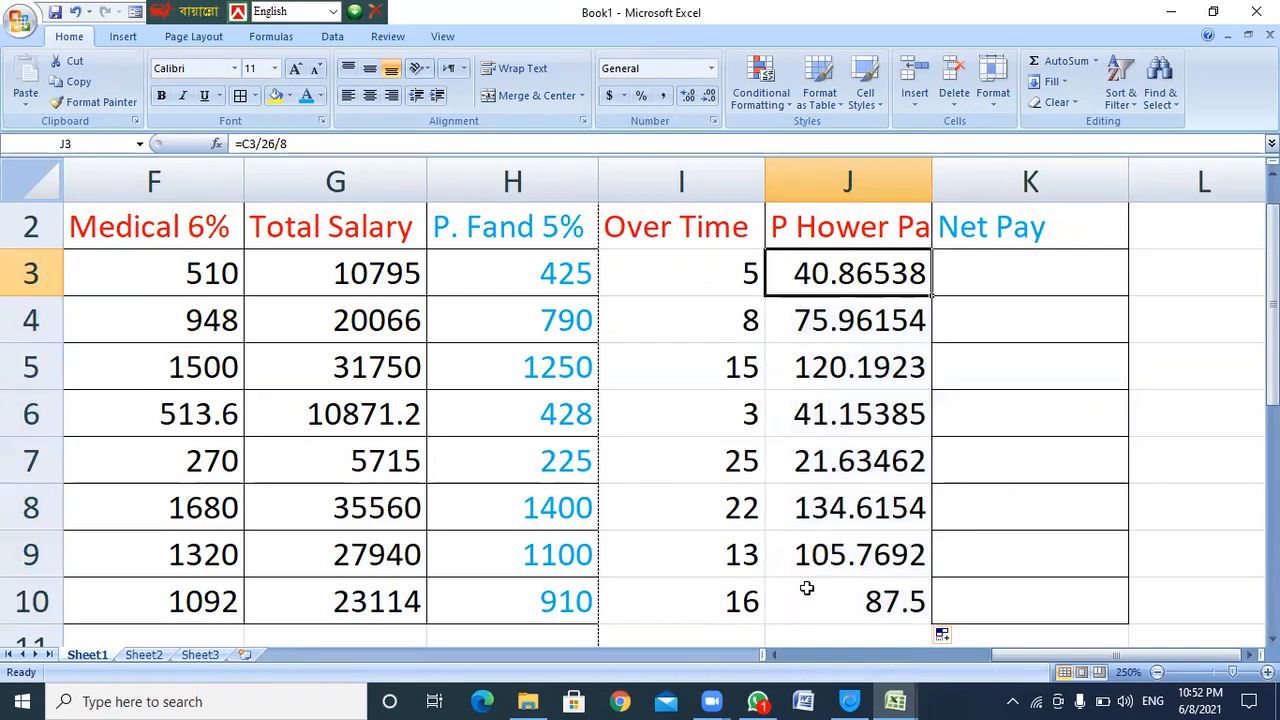
left_click(817, 560)
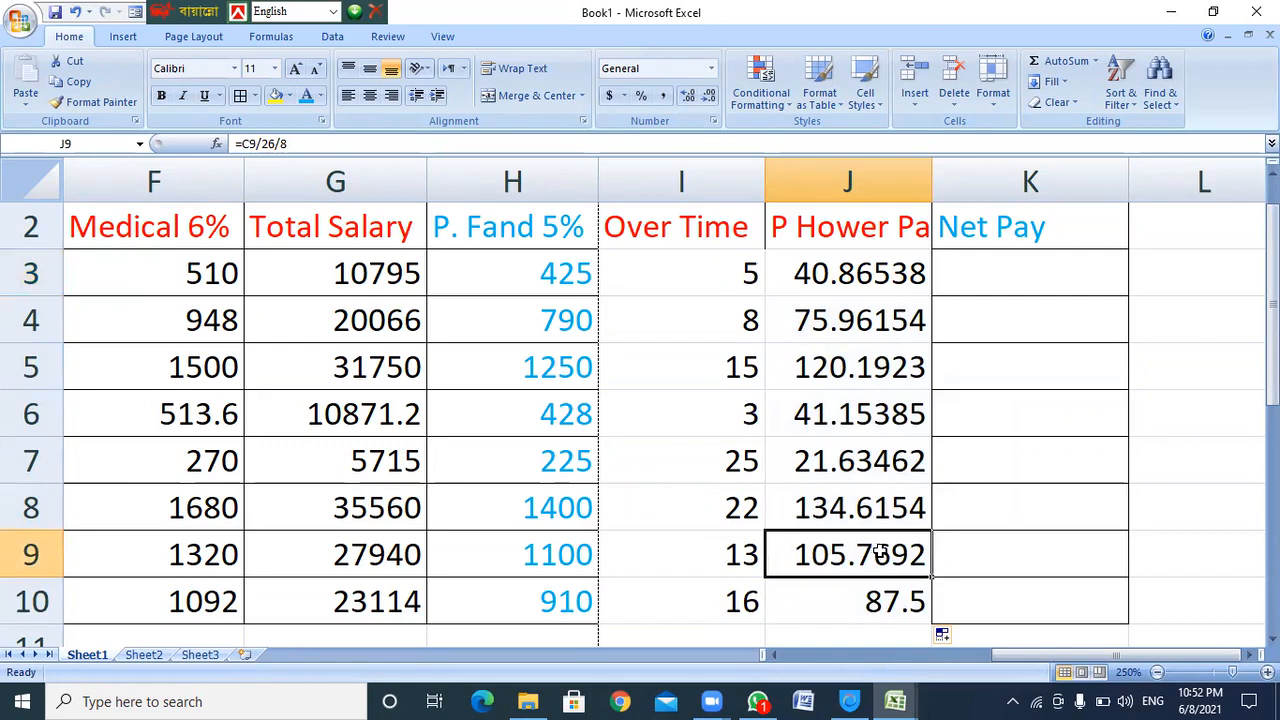
left_click(864, 328)
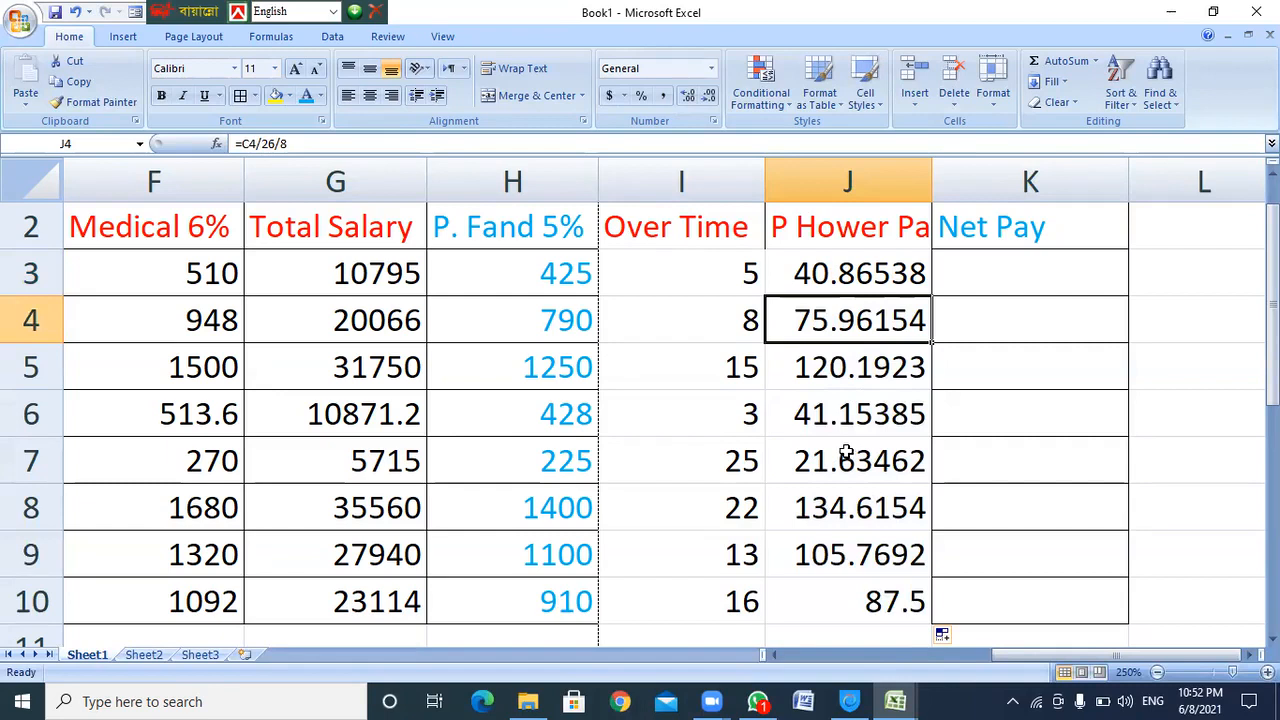
left_click(840, 274)
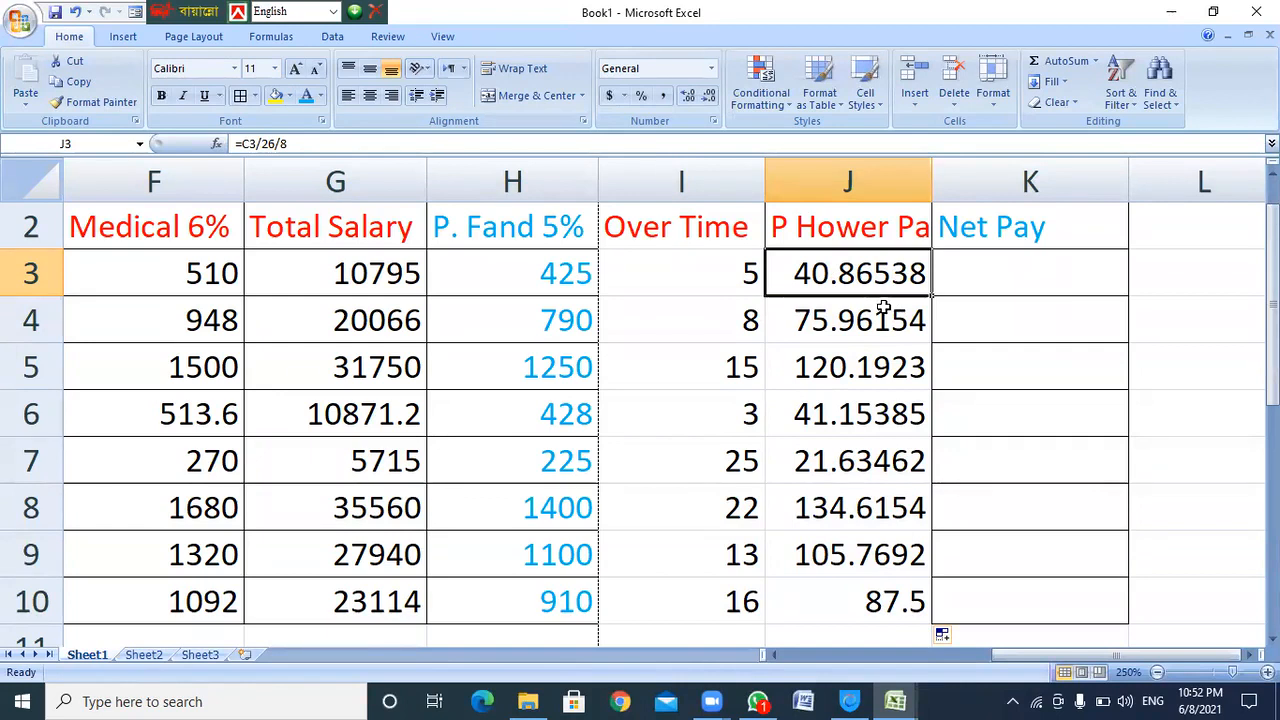
left_click(990, 269)
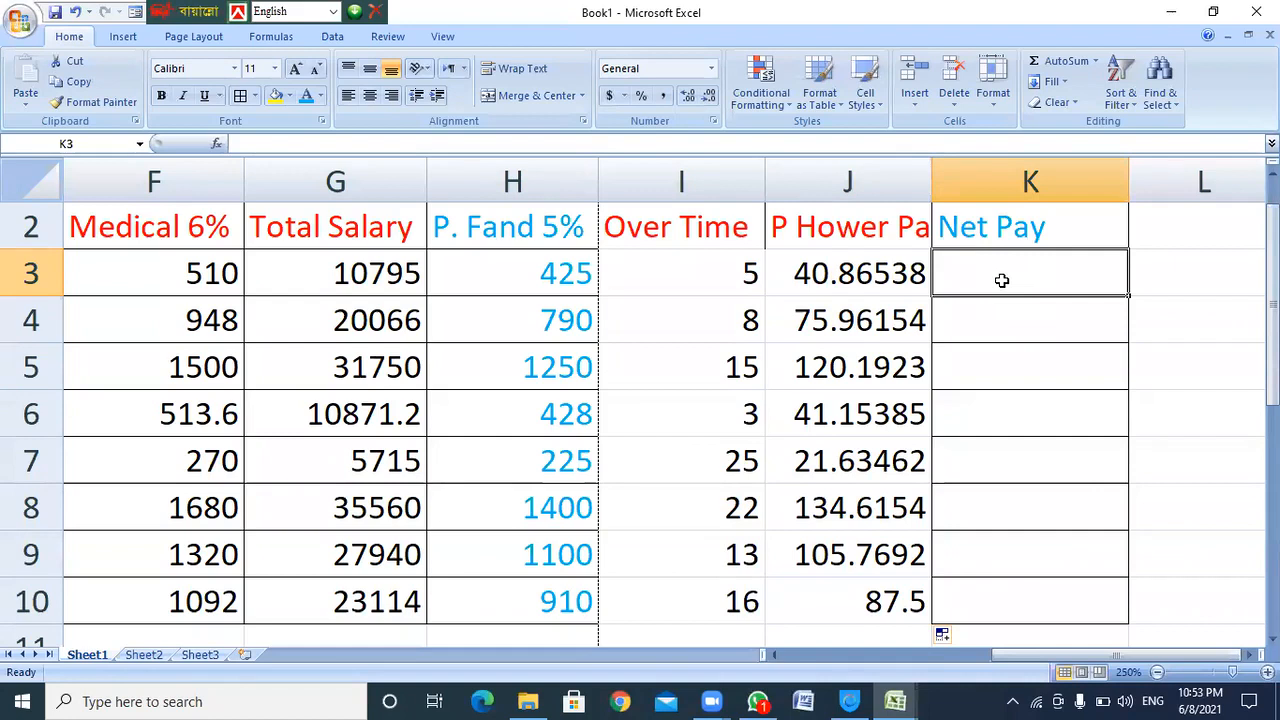
left_click(351, 266)
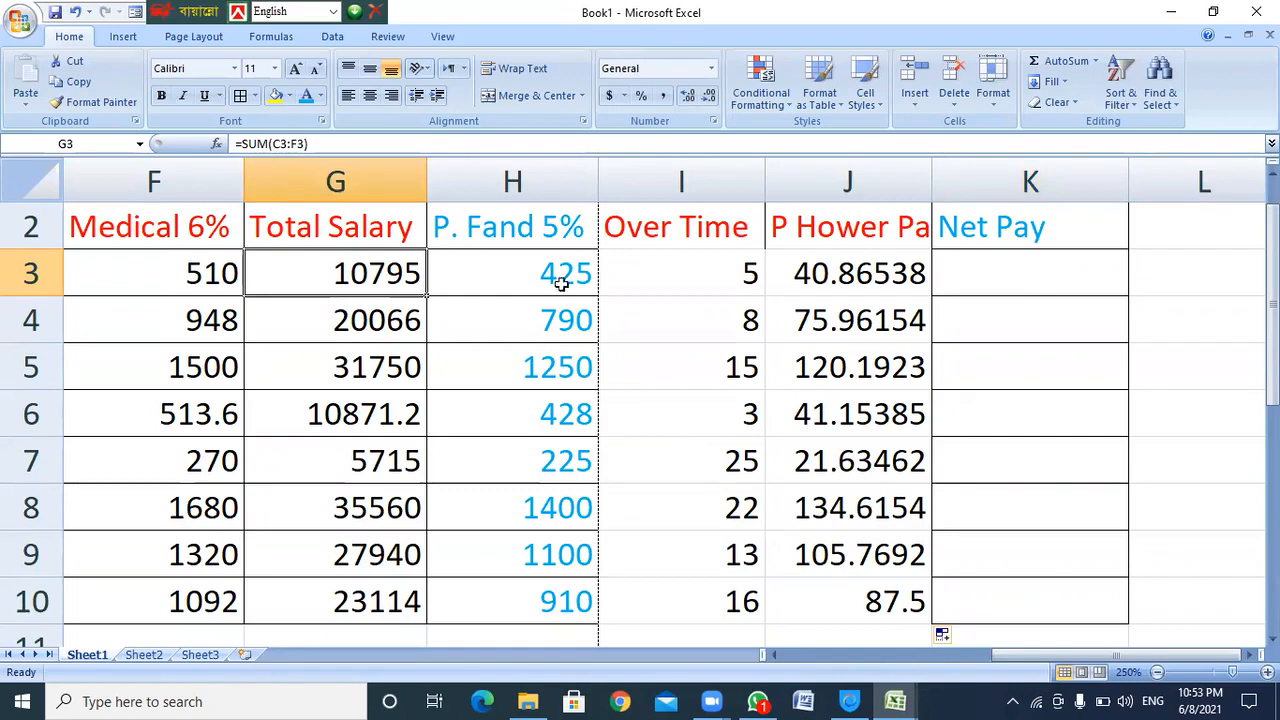
left_click_drag(514, 232, 514, 611)
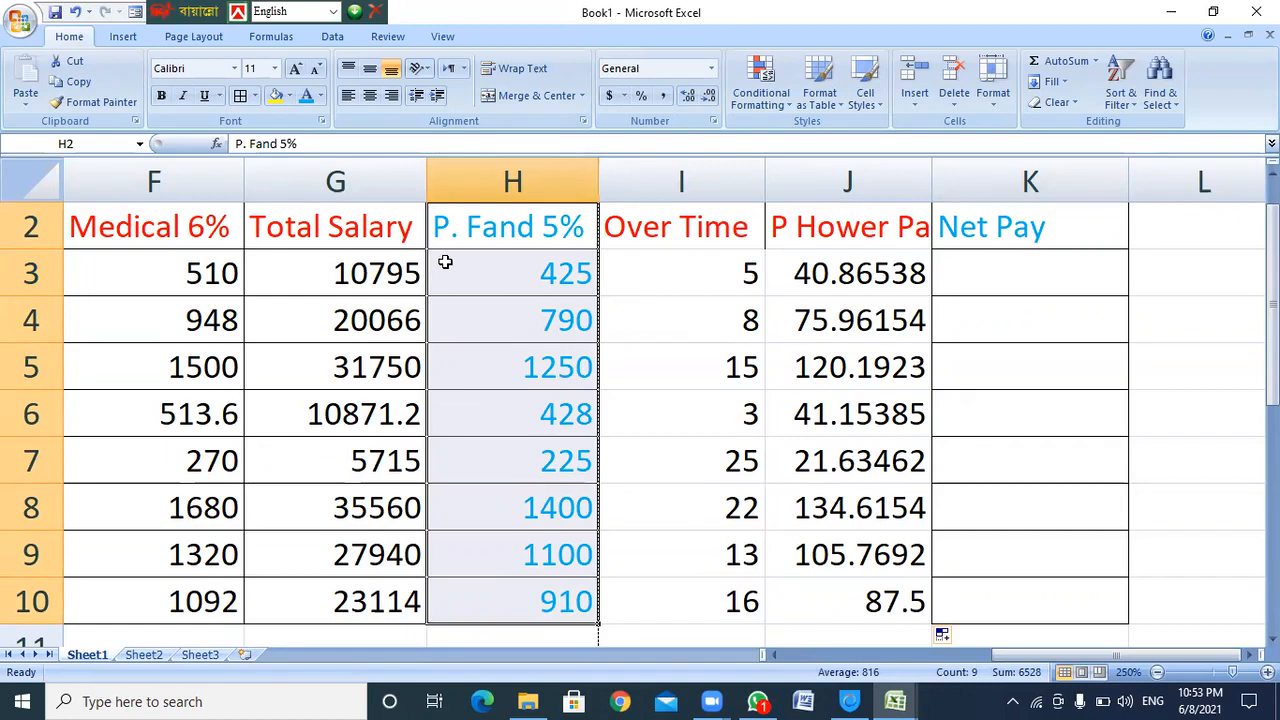
left_click(360, 282)
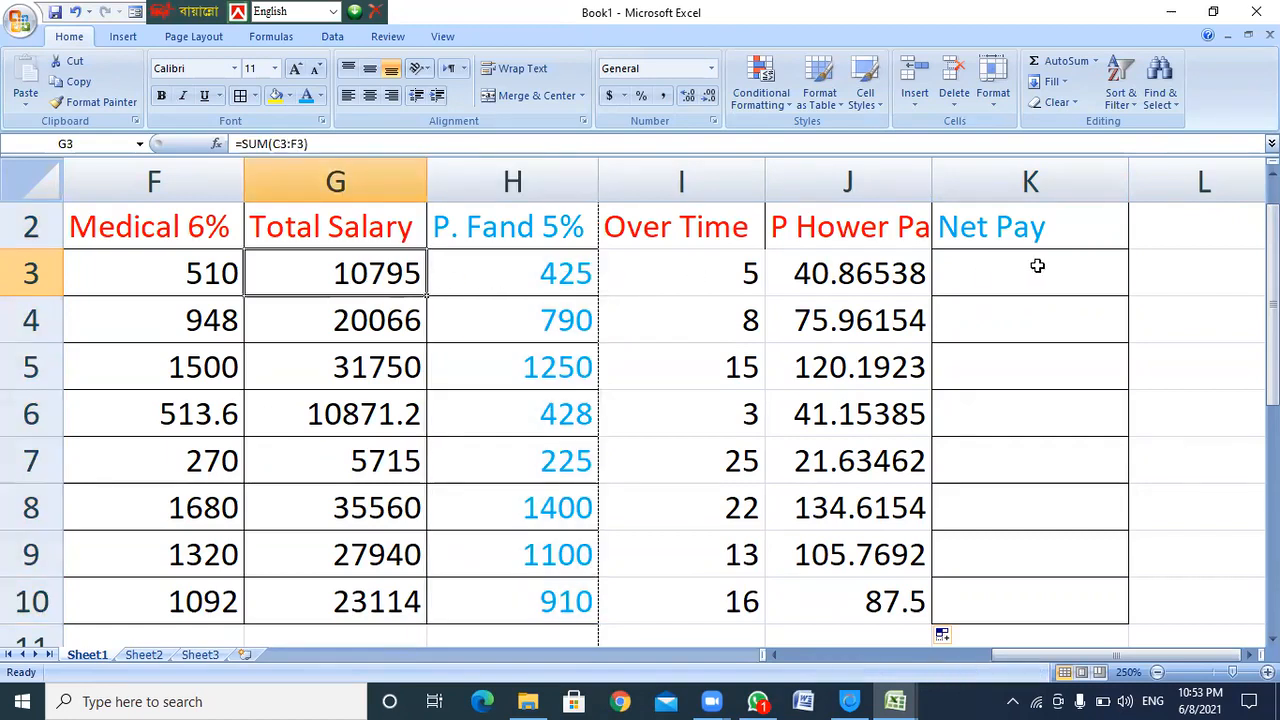
left_click(979, 273)
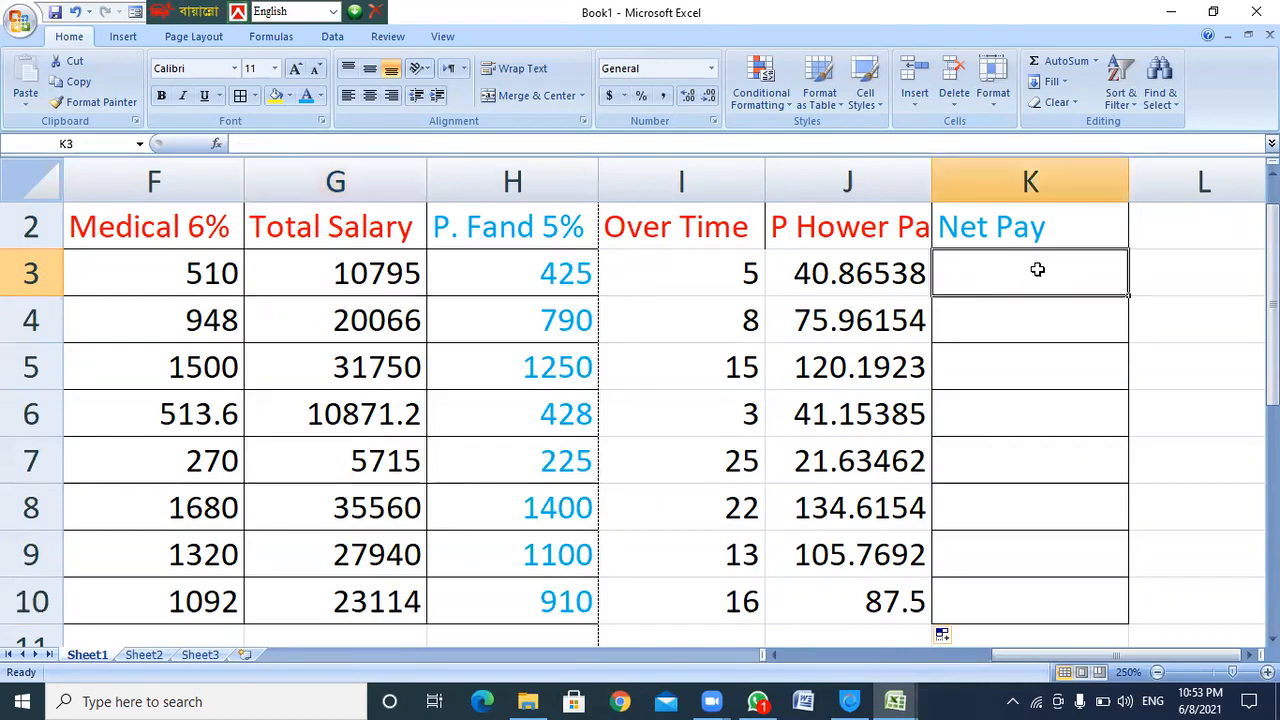
Enter =G3-H3+(I3*J3) in K3 so Net Pay shows 10574.3269
type("=")
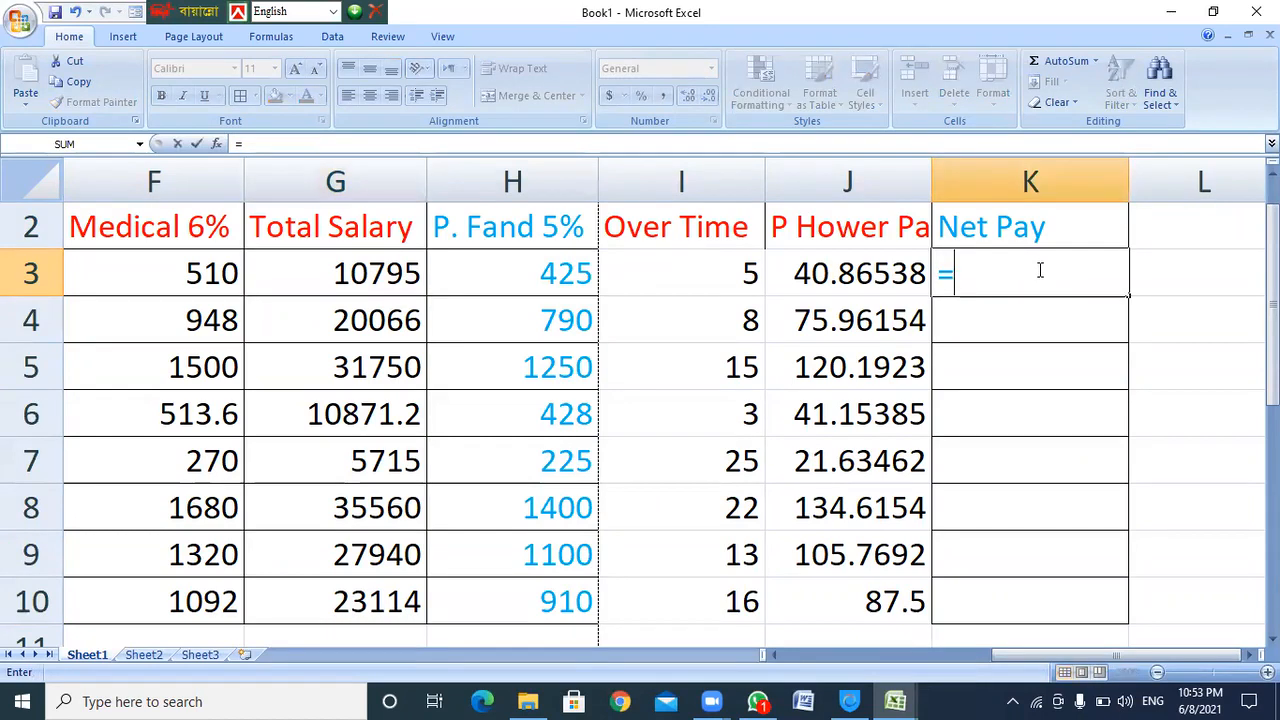
type("g3-")
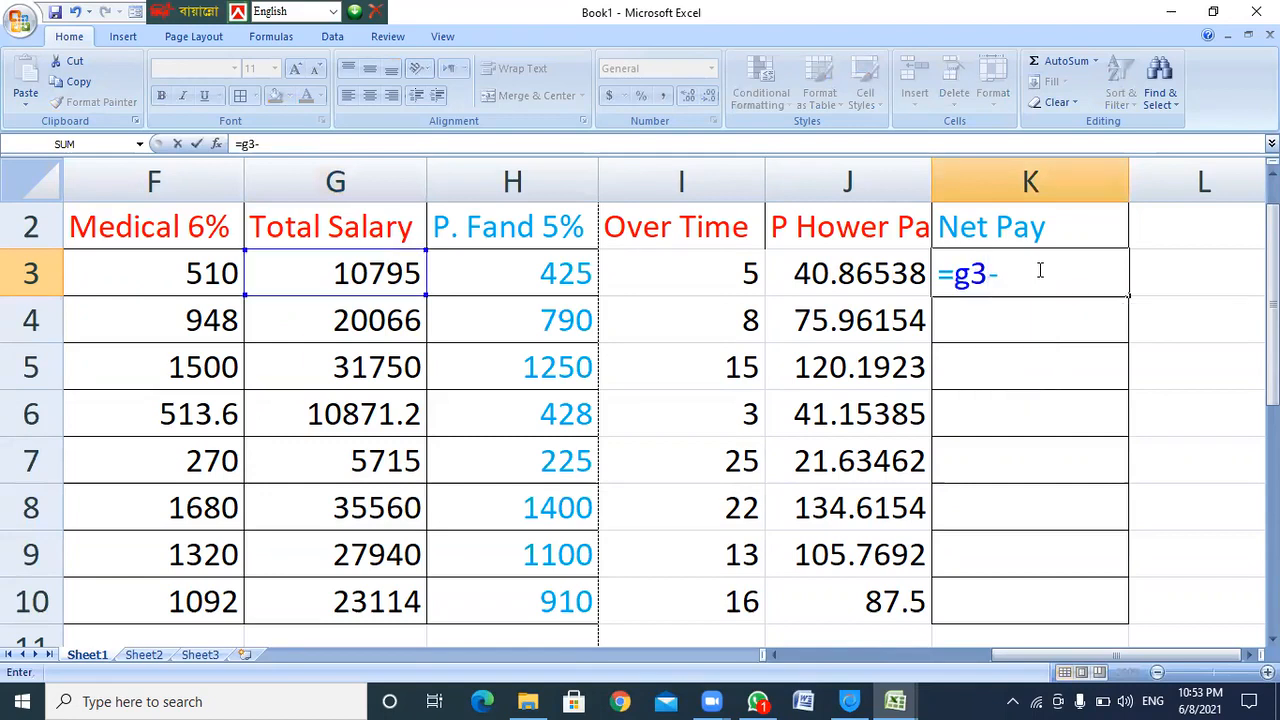
type("h")
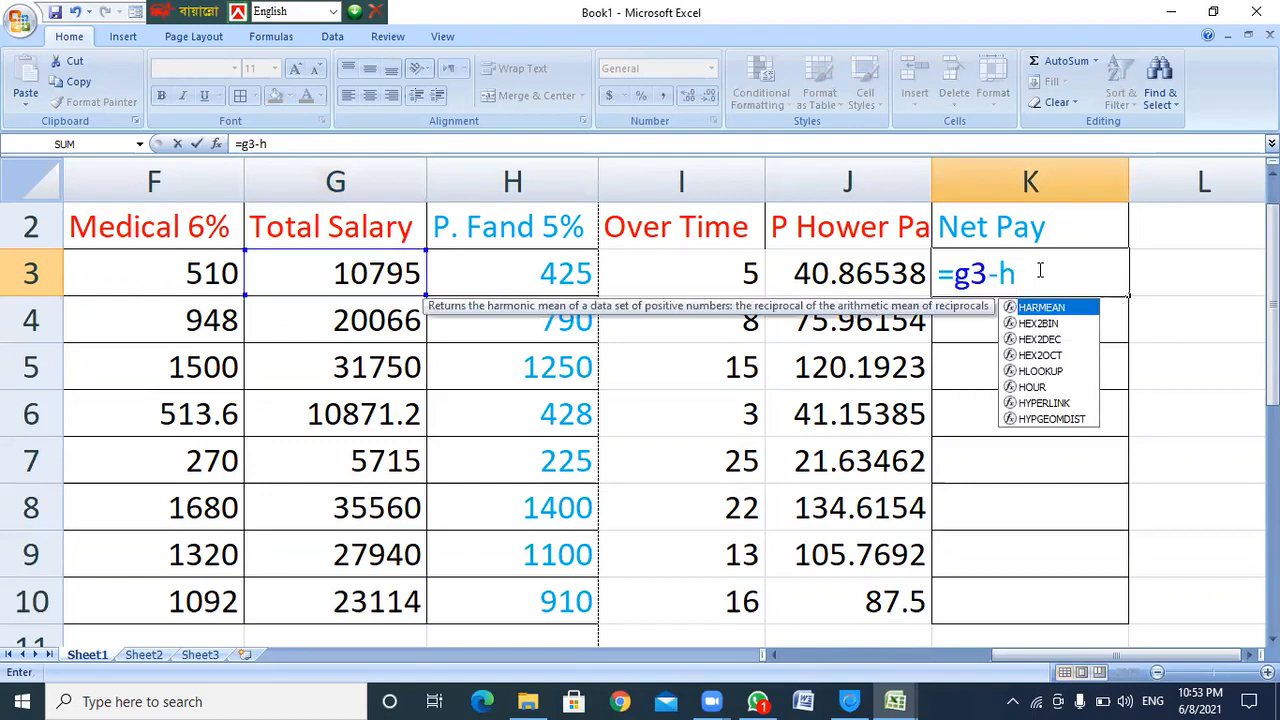
type("3")
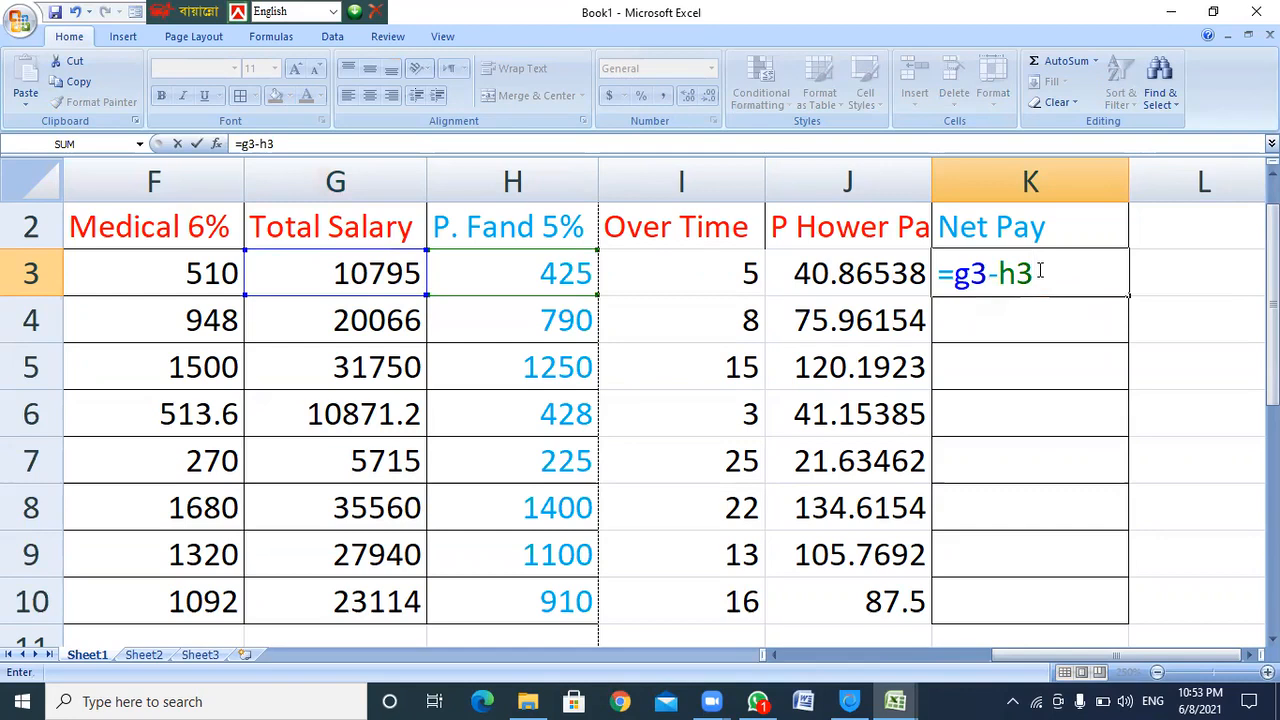
type("+")
key("BackSpace")
type("(i")
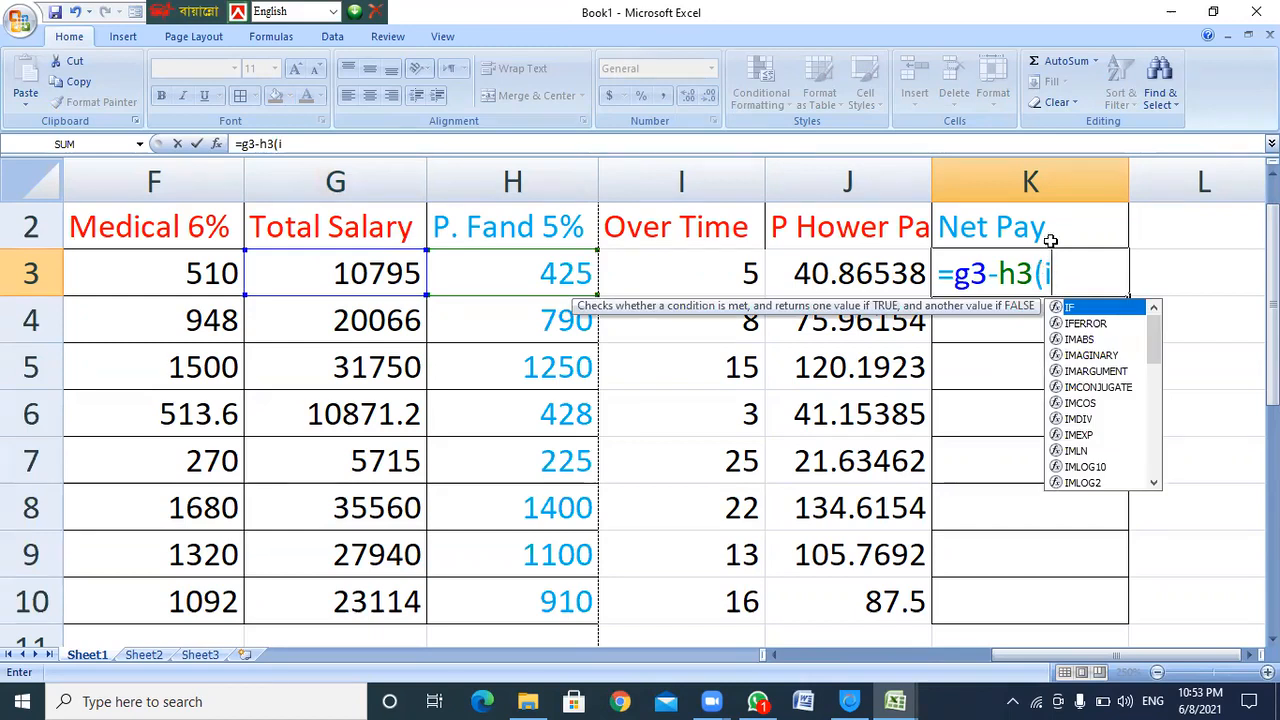
left_click(1035, 276)
type("+")
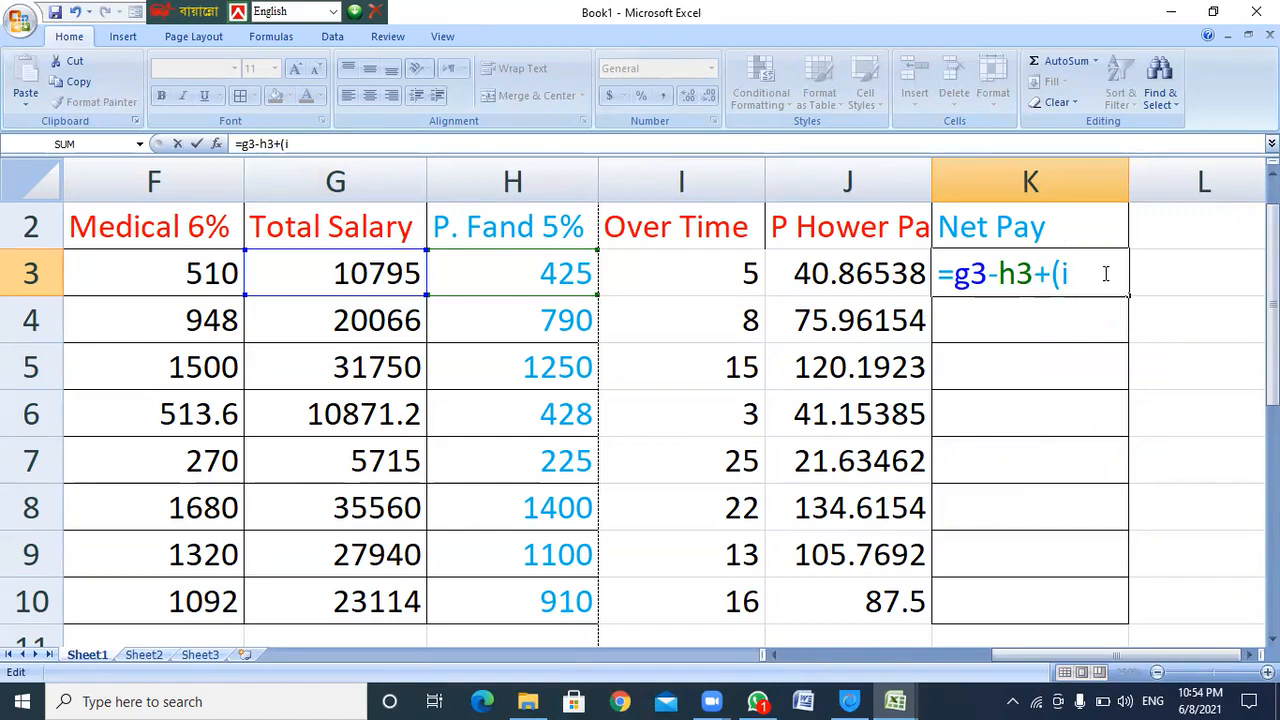
type("3")
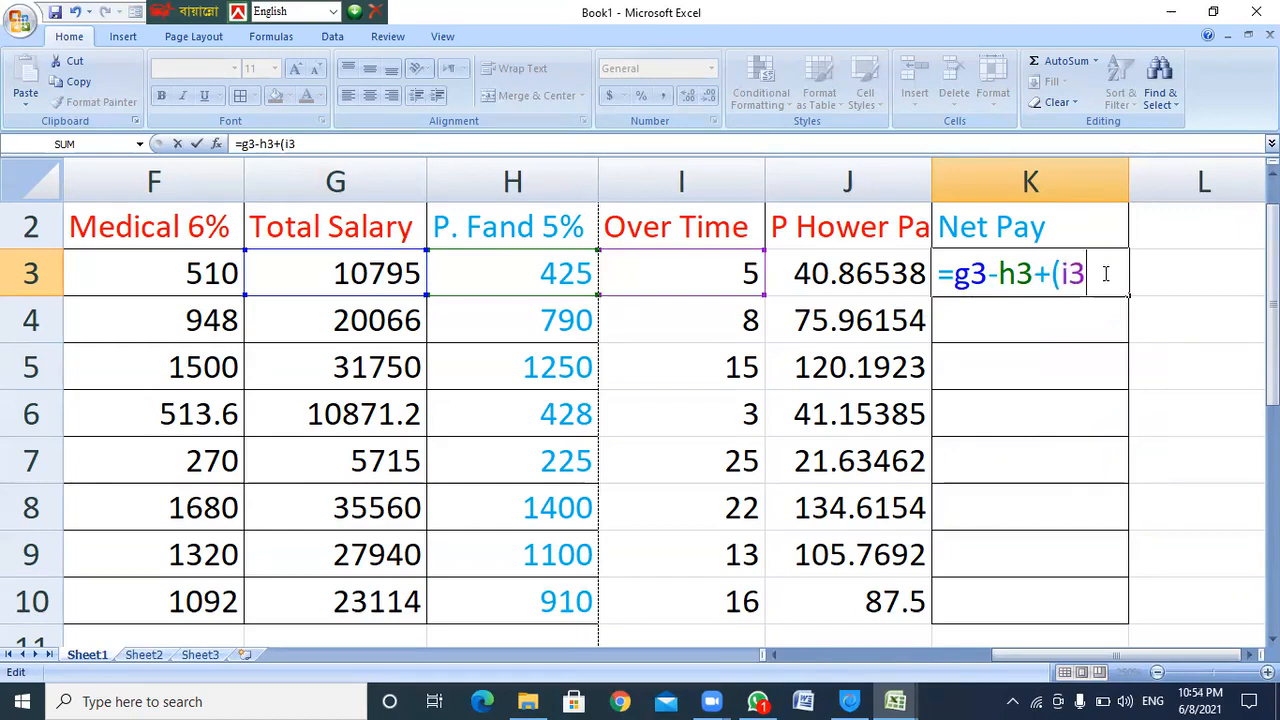
type("*j3")
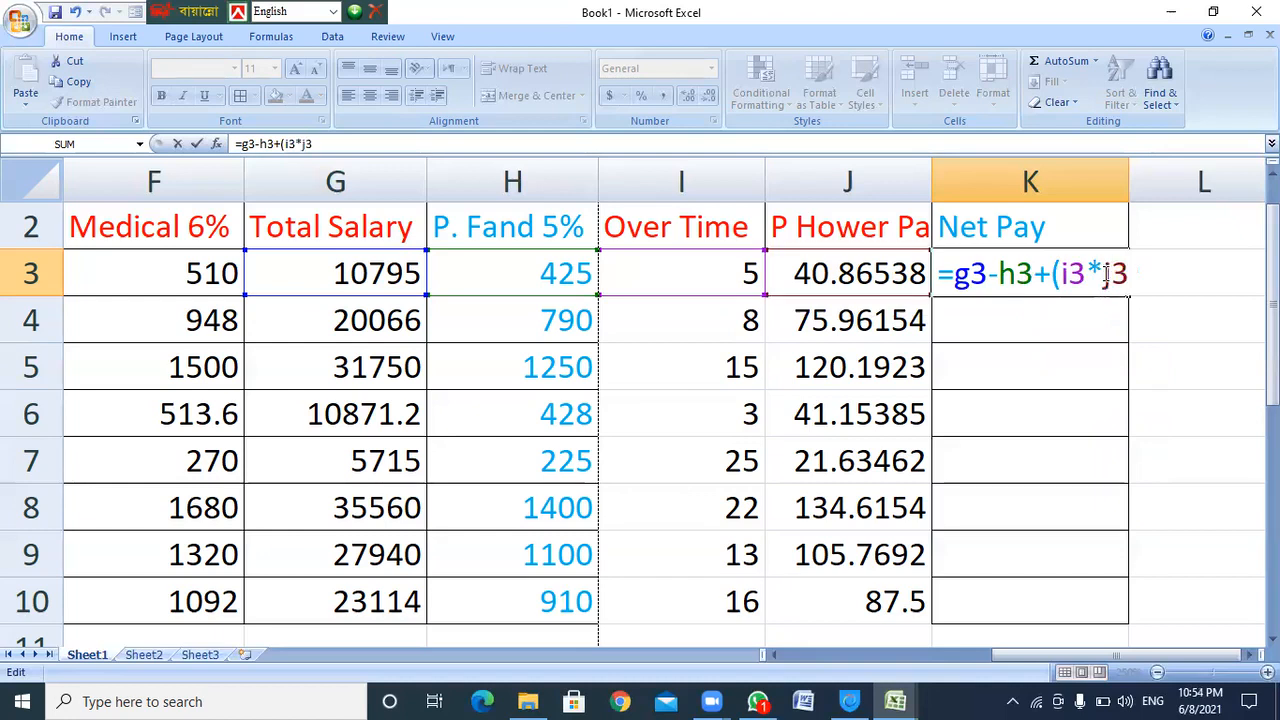
type(")")
key("Return")
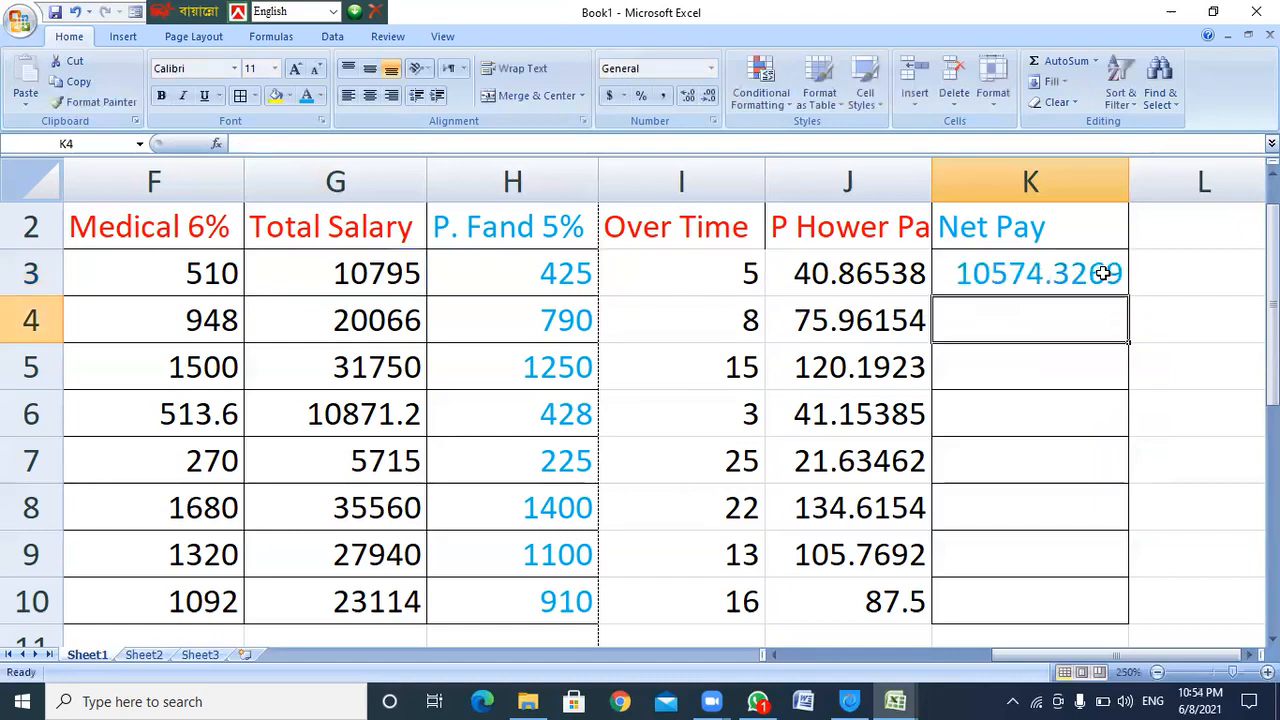
left_click(1057, 277)
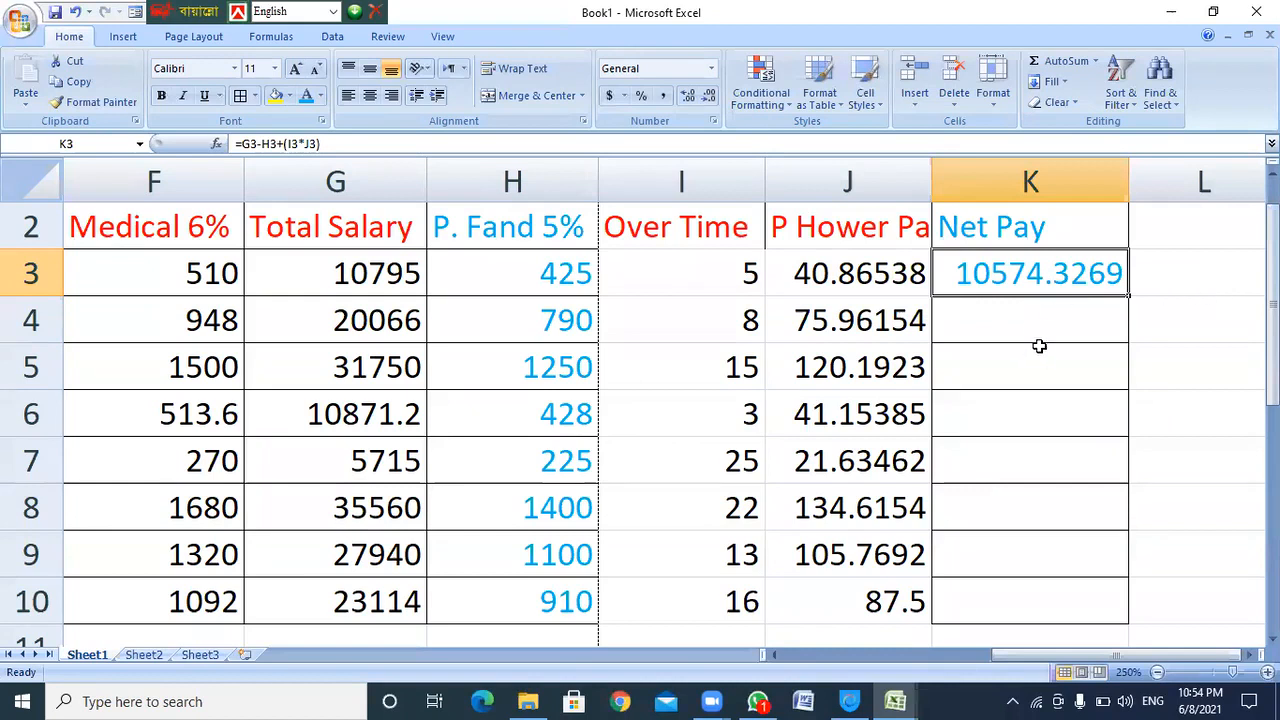
left_click(390, 282)
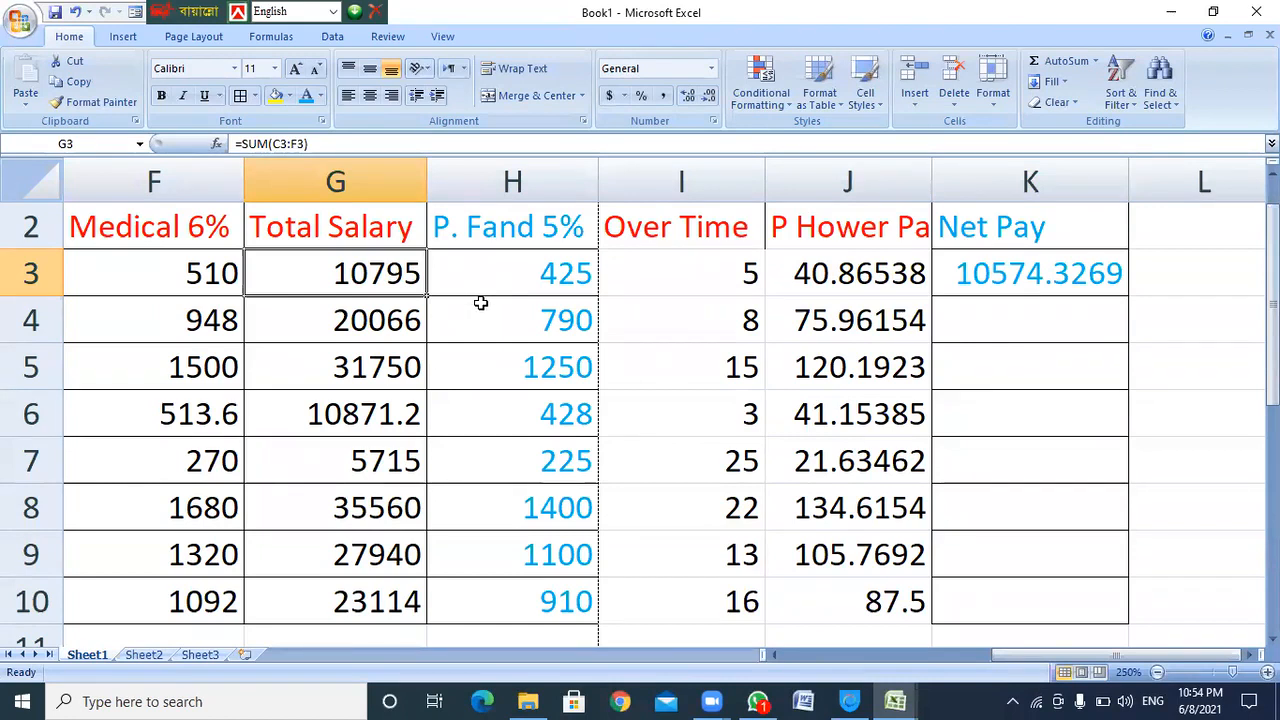
left_click(577, 284)
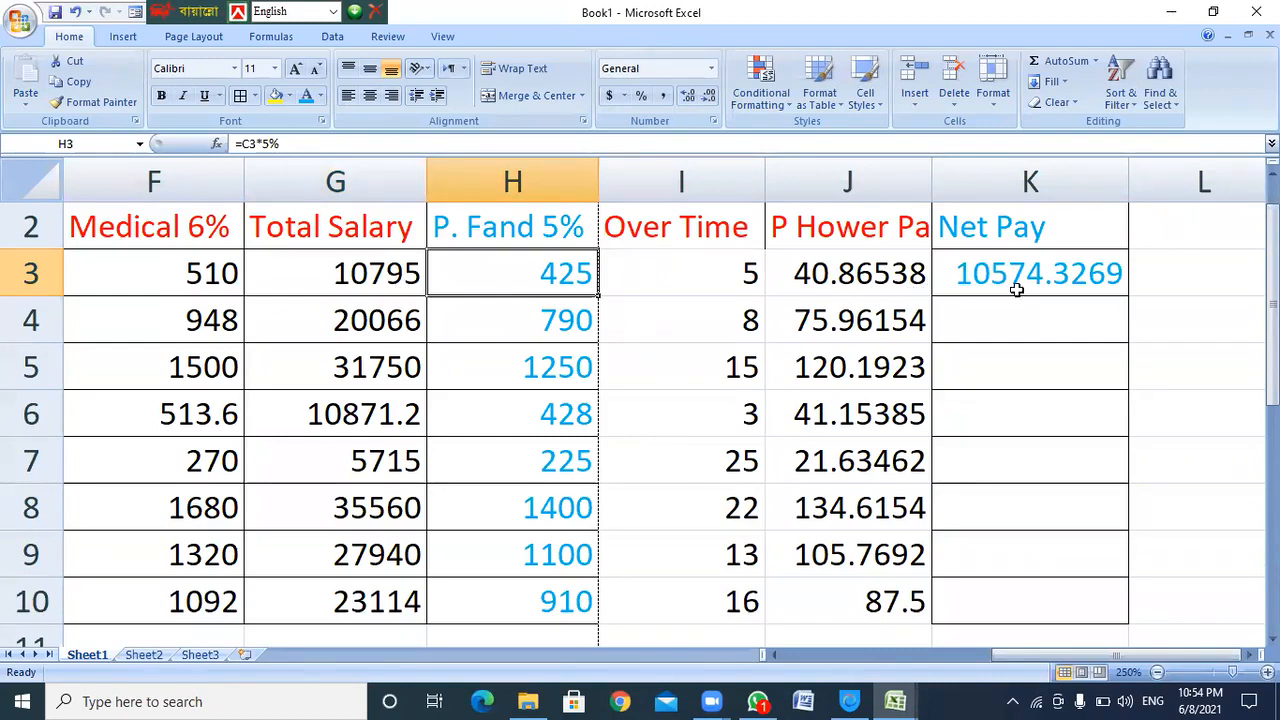
left_click(1078, 280)
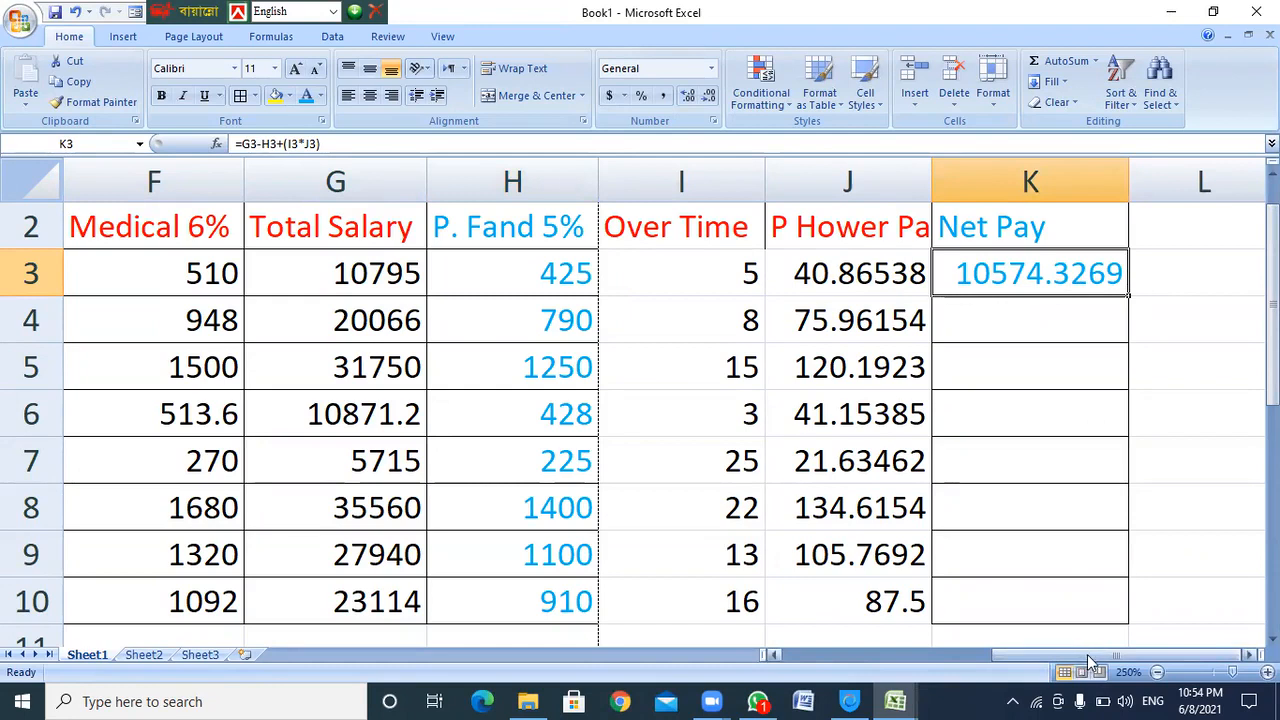
Replace the mistyped text in L3 with =g3-h3, giving 10370
scroll(1087, 654, "right", 2)
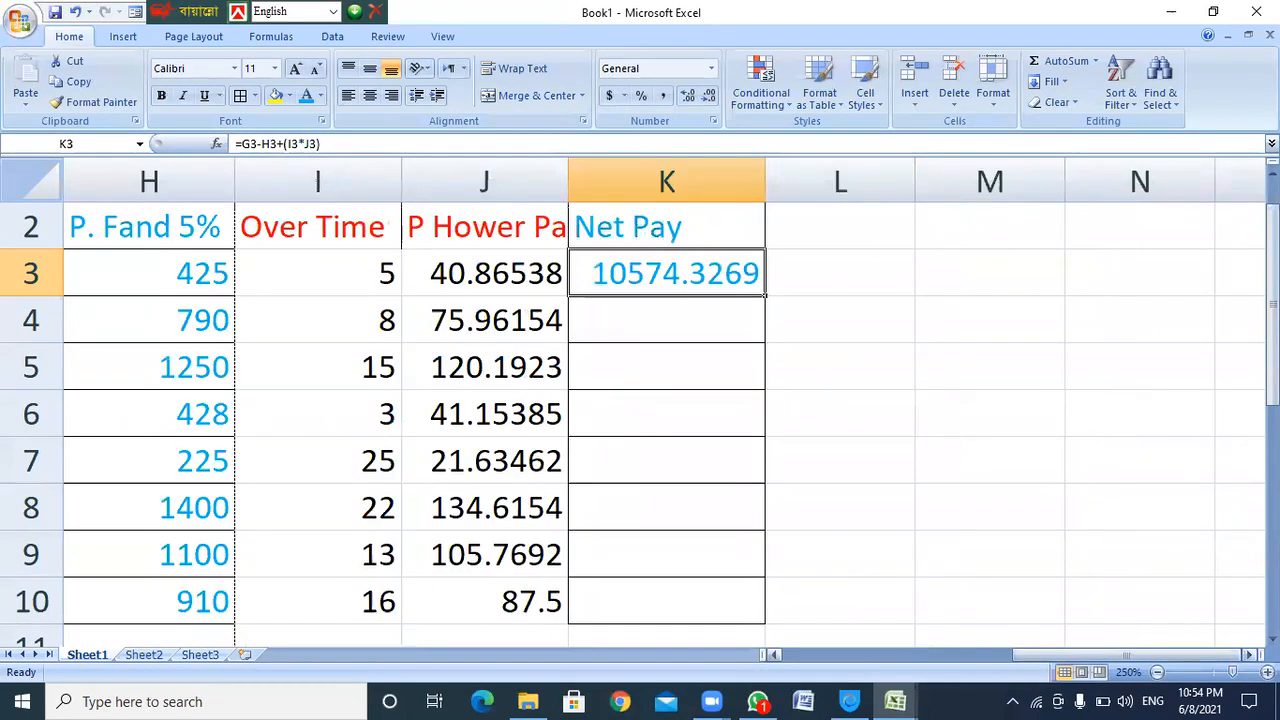
left_click(850, 273)
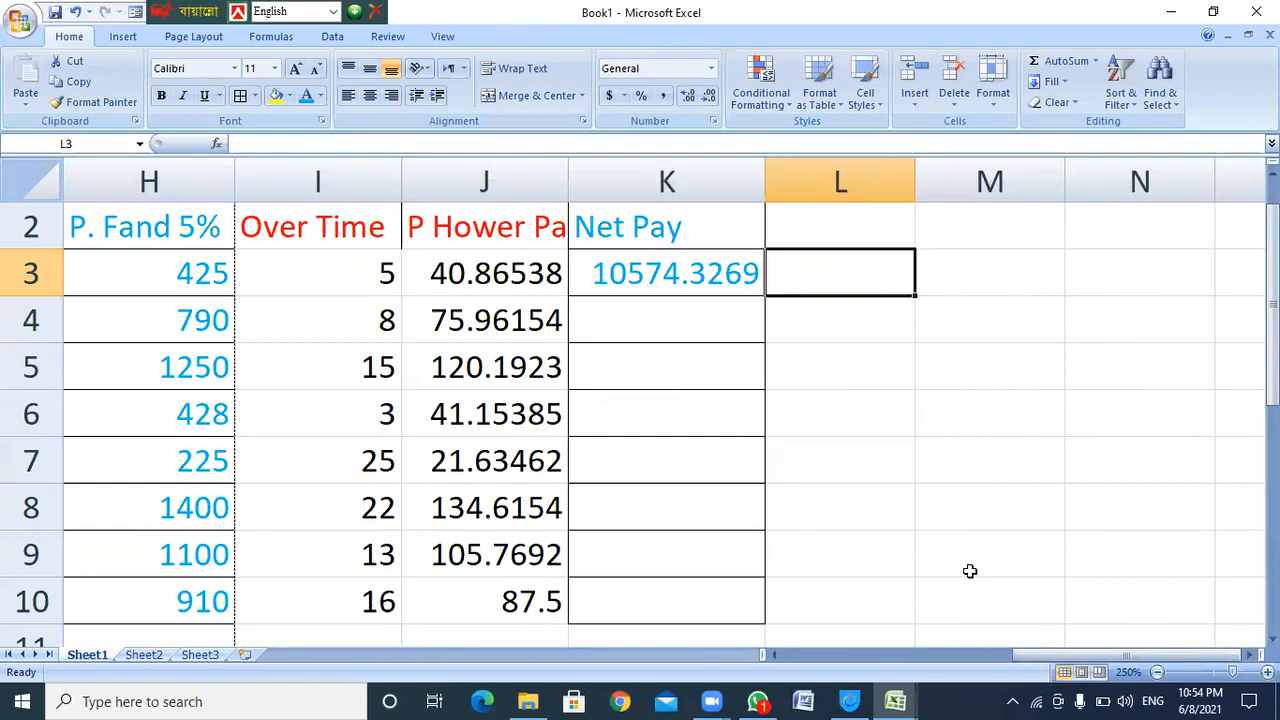
left_click_drag(1029, 652, 1018, 653)
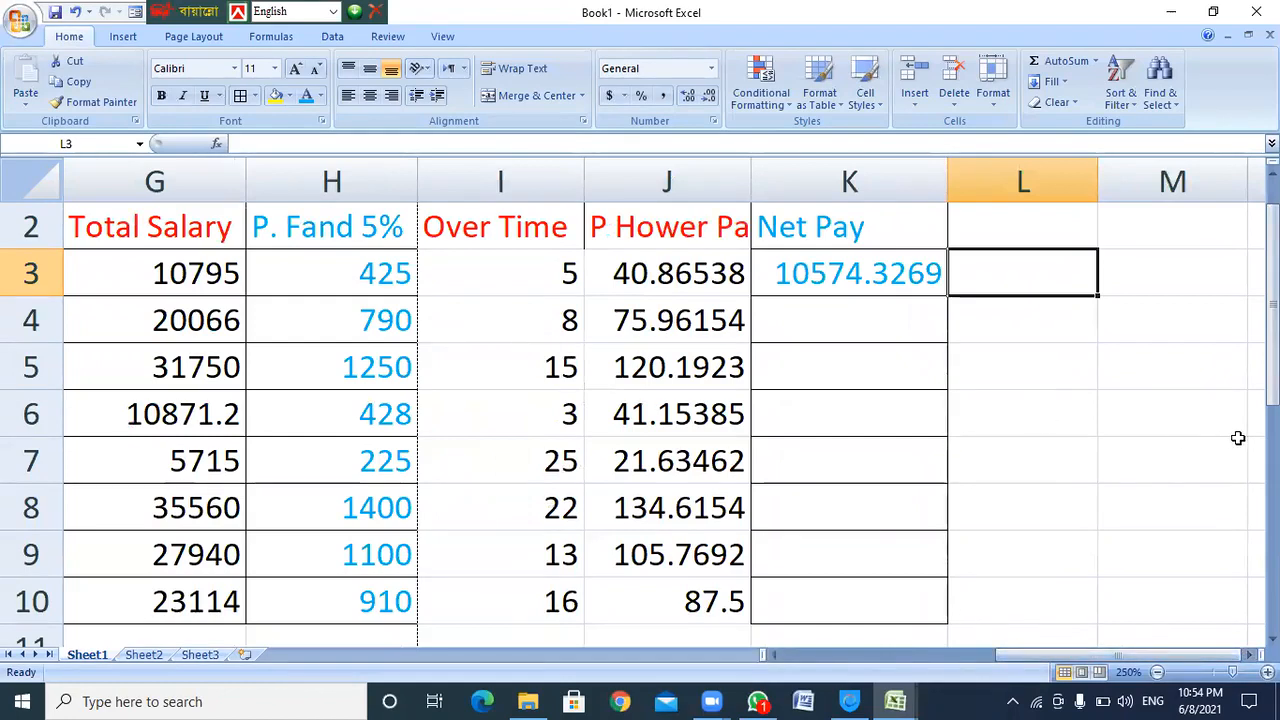
type("g")
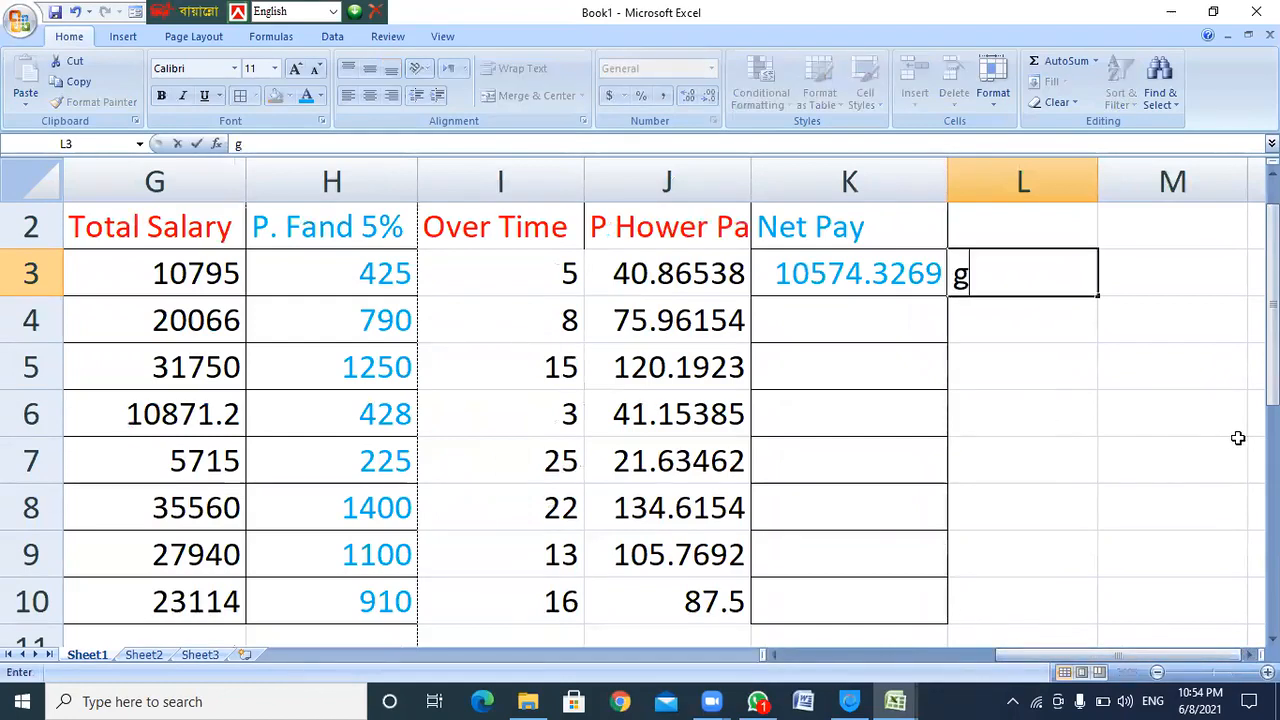
type("3-h")
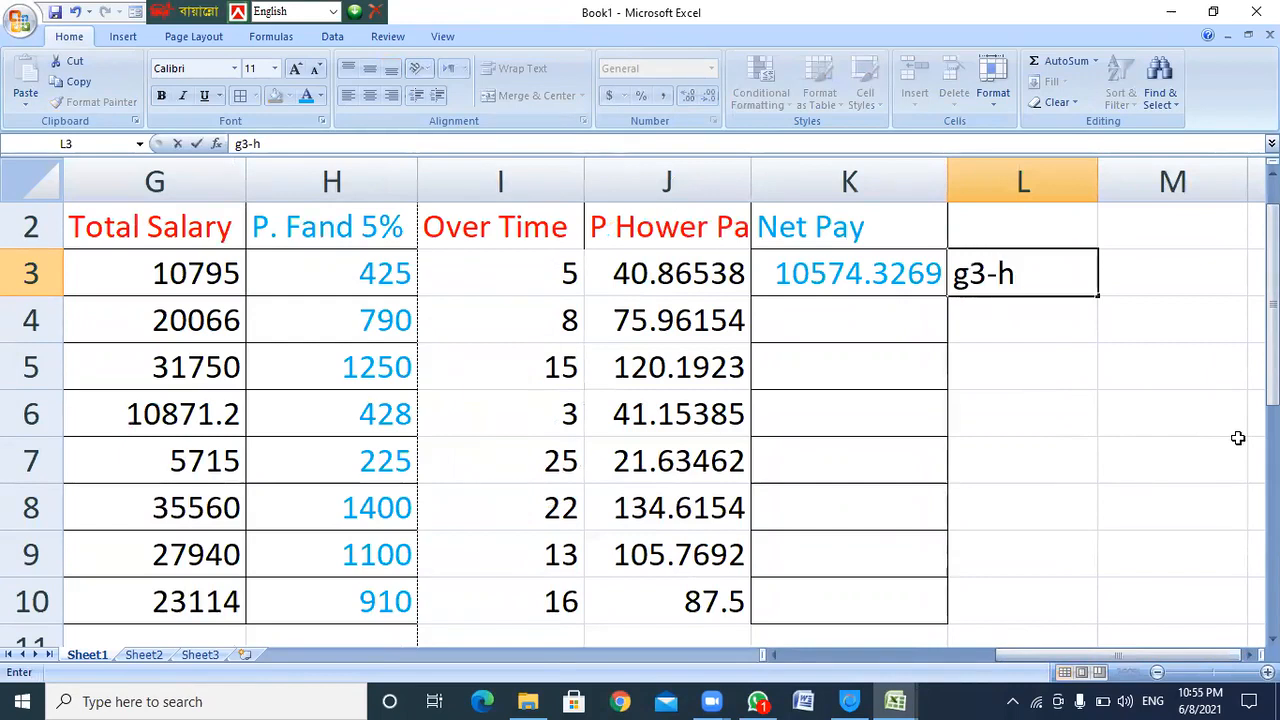
left_click_drag(1048, 290, 950, 276)
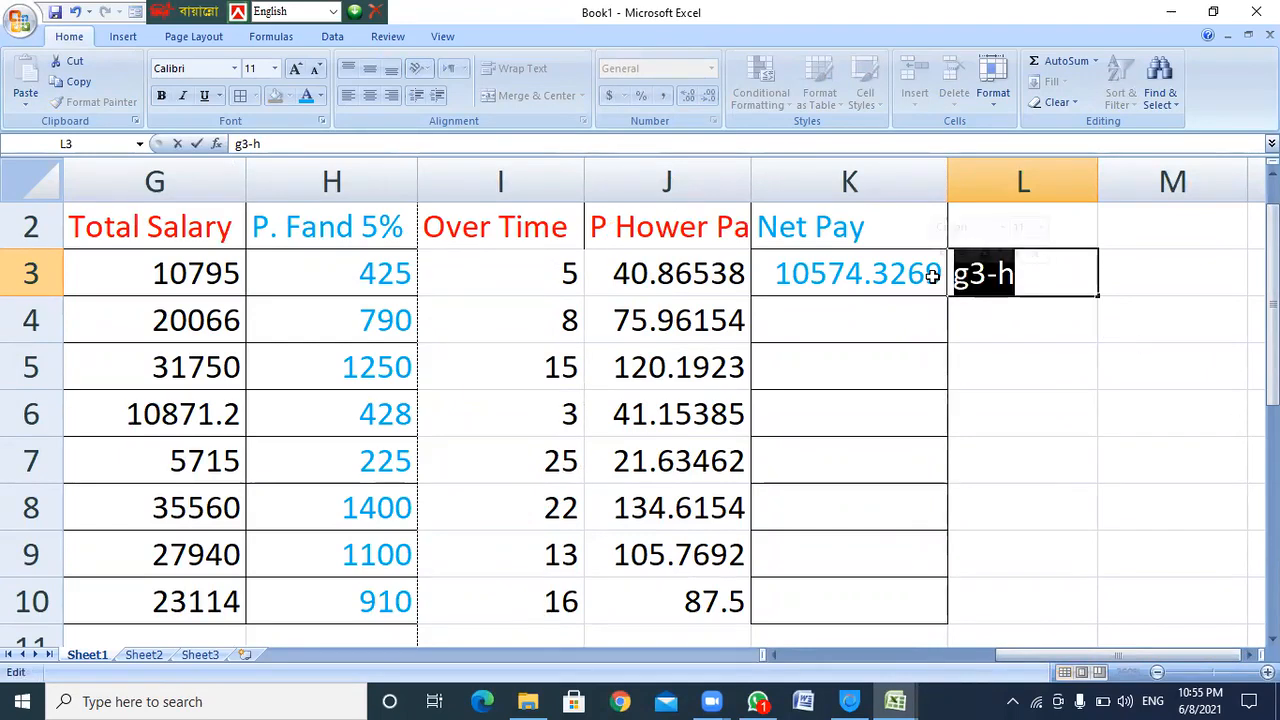
key("BackSpace")
type("=g")
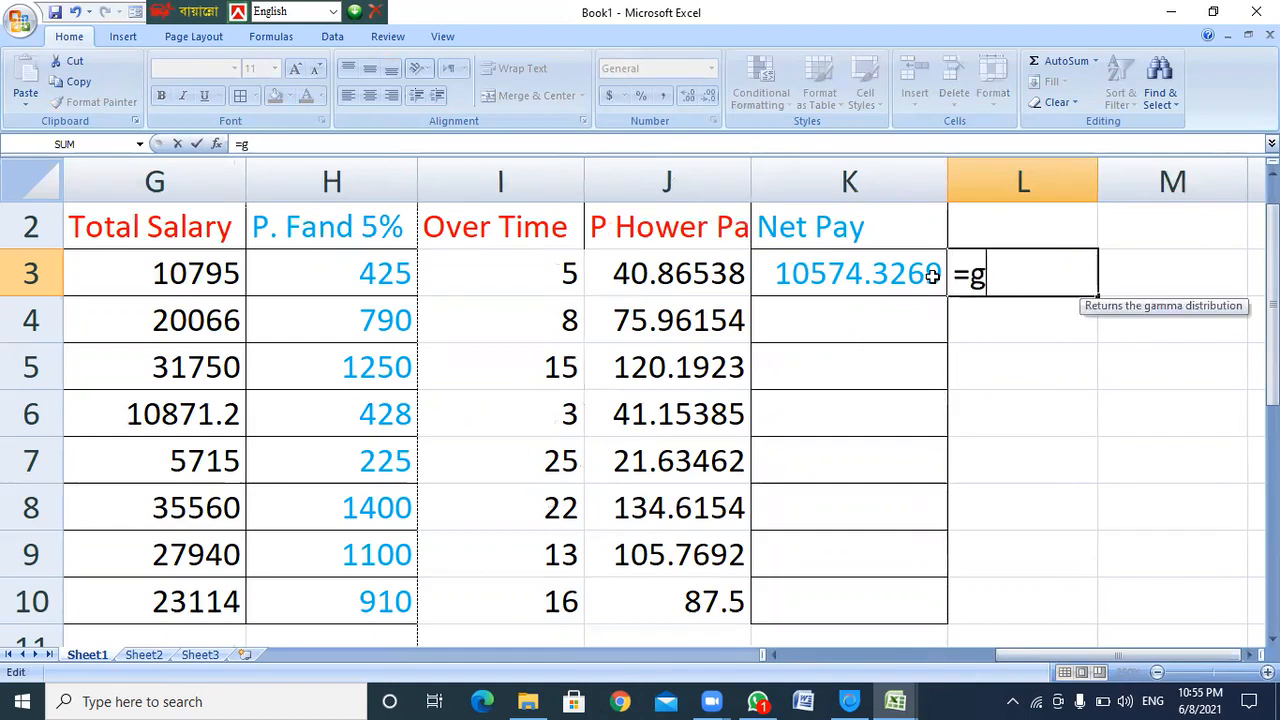
type("3-")
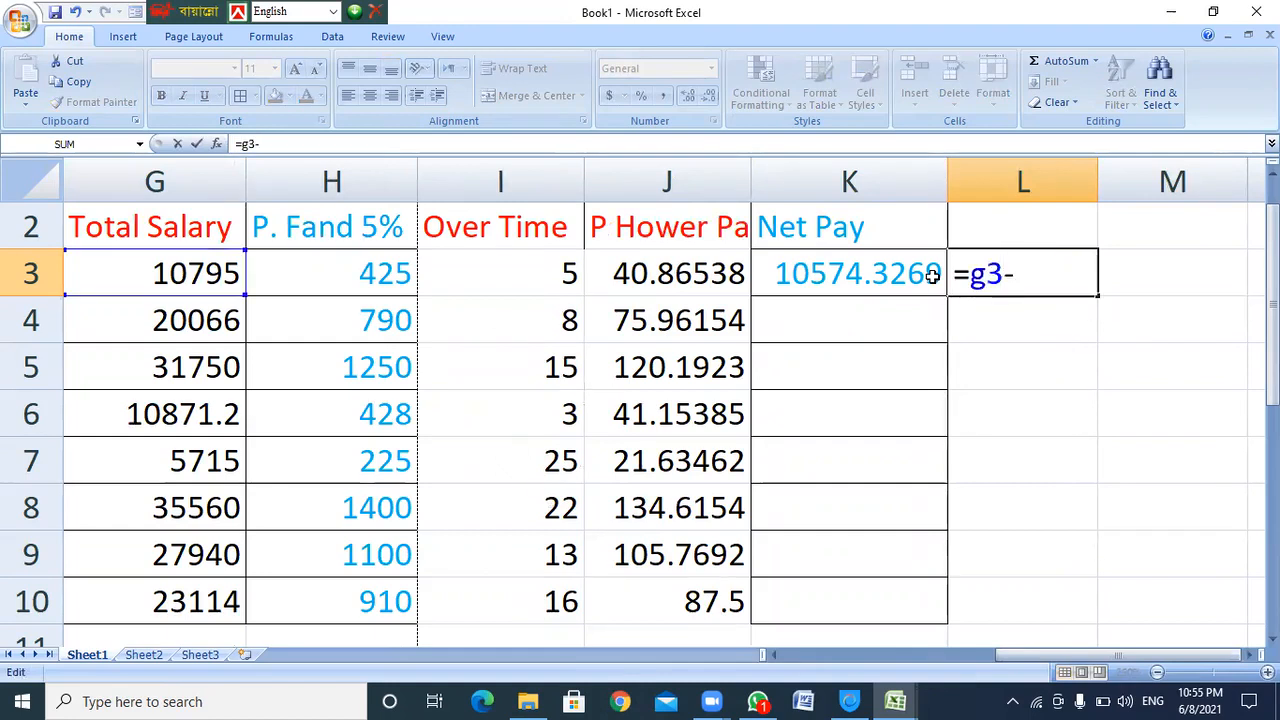
type("h3")
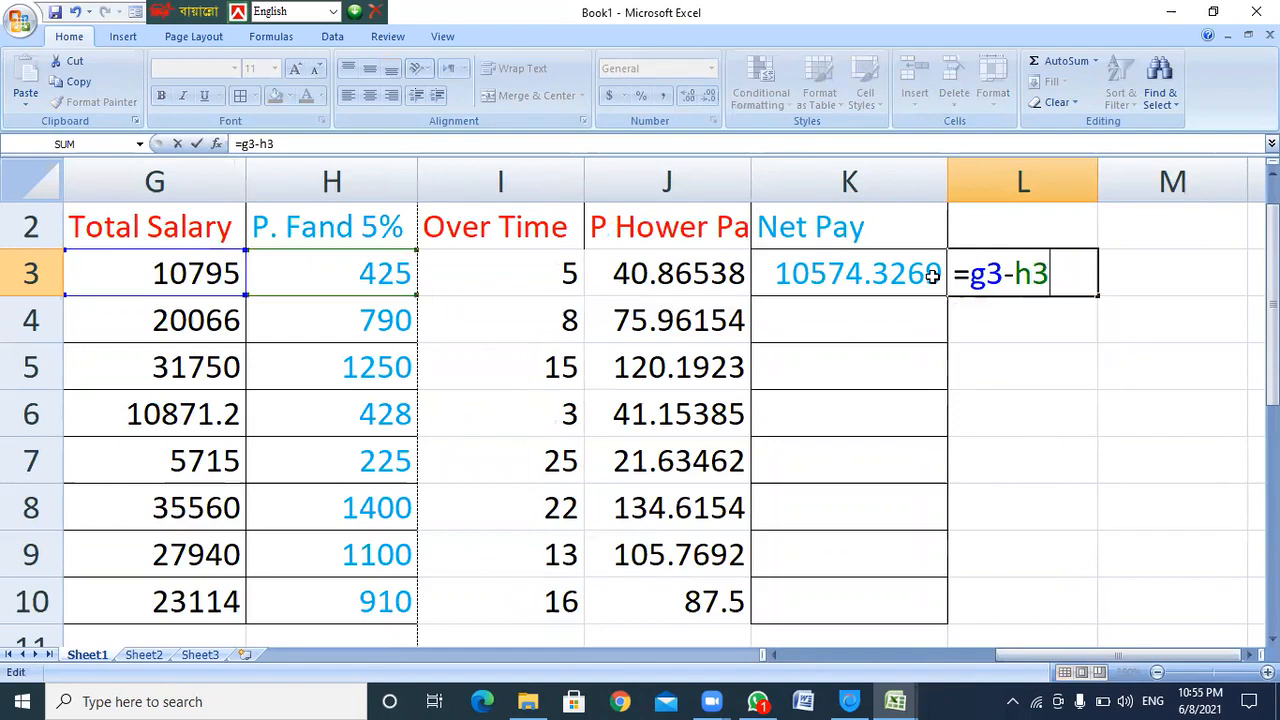
key("Return")
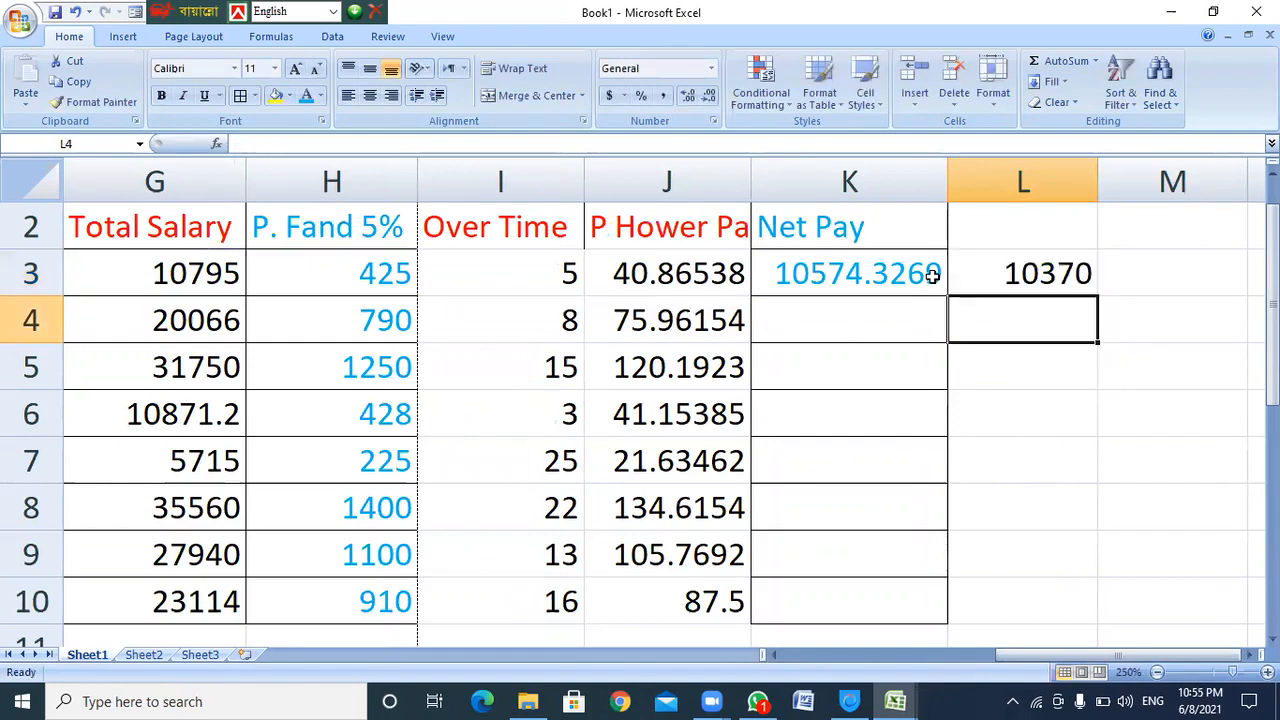
left_click(1015, 276)
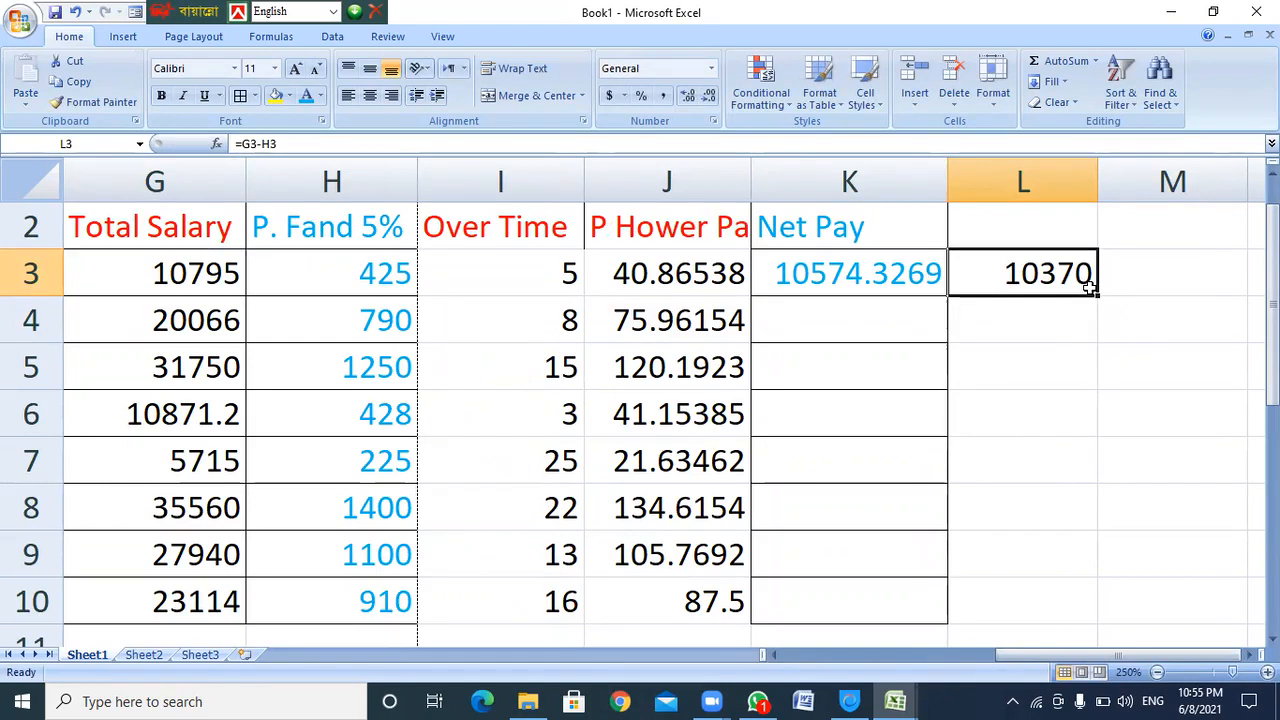
Enter the overtime pay formula =i3*j3 in L4, giving 204.327
left_click(1032, 320)
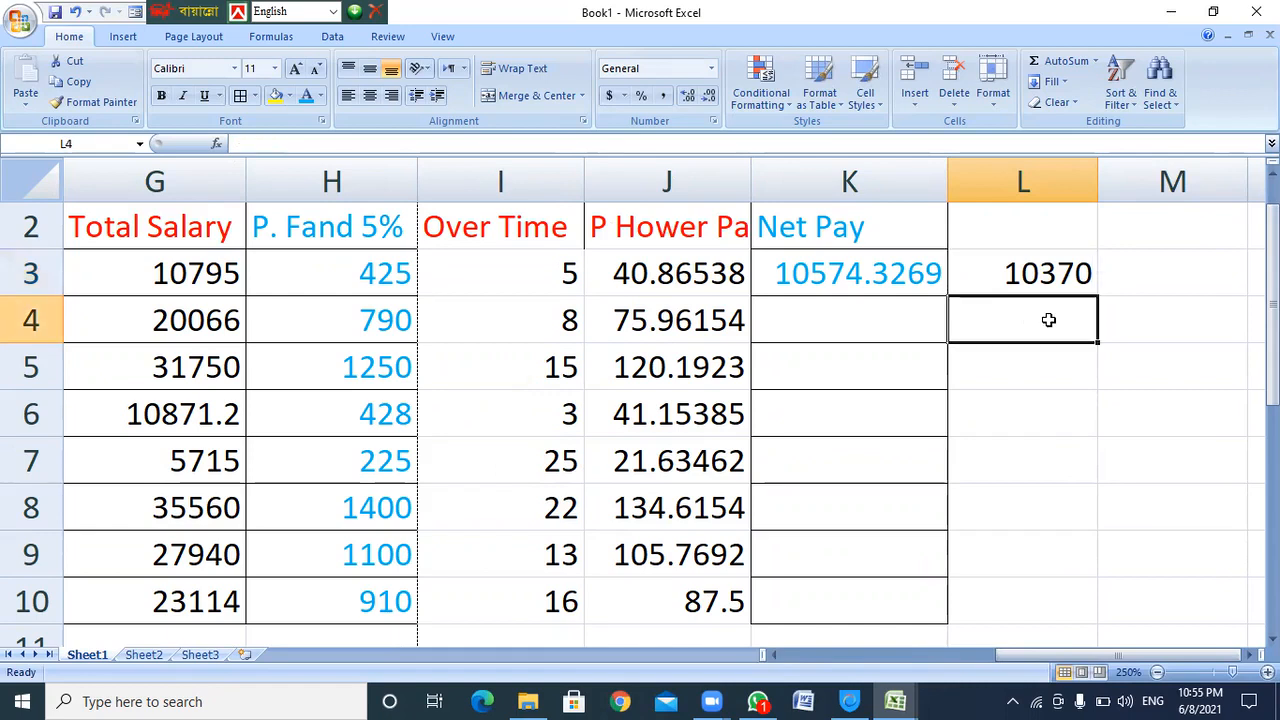
type("=i")
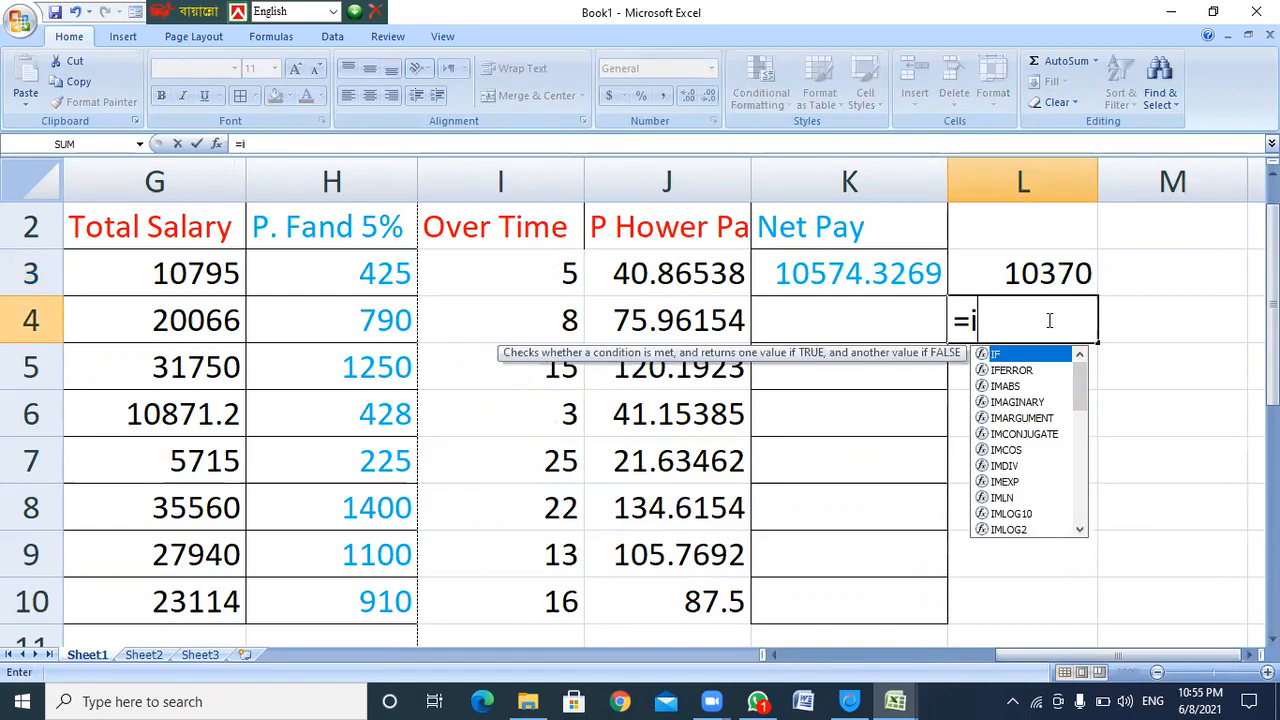
type("3*")
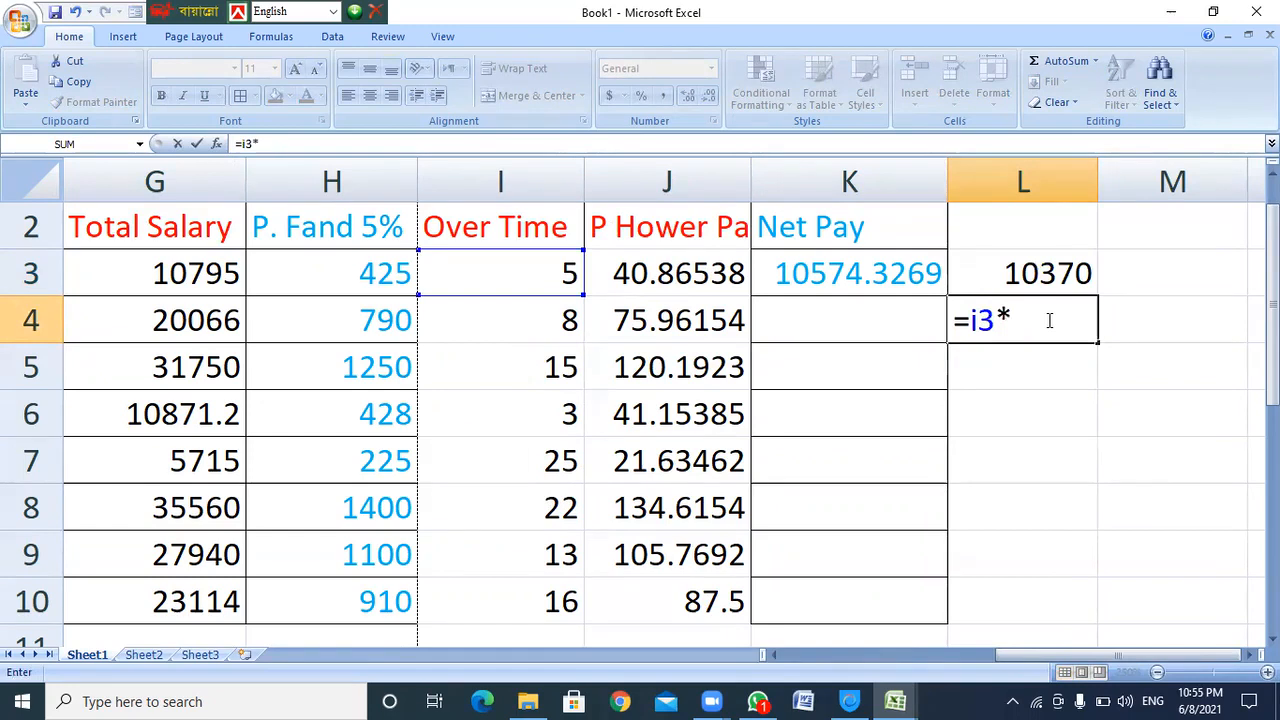
type("j3")
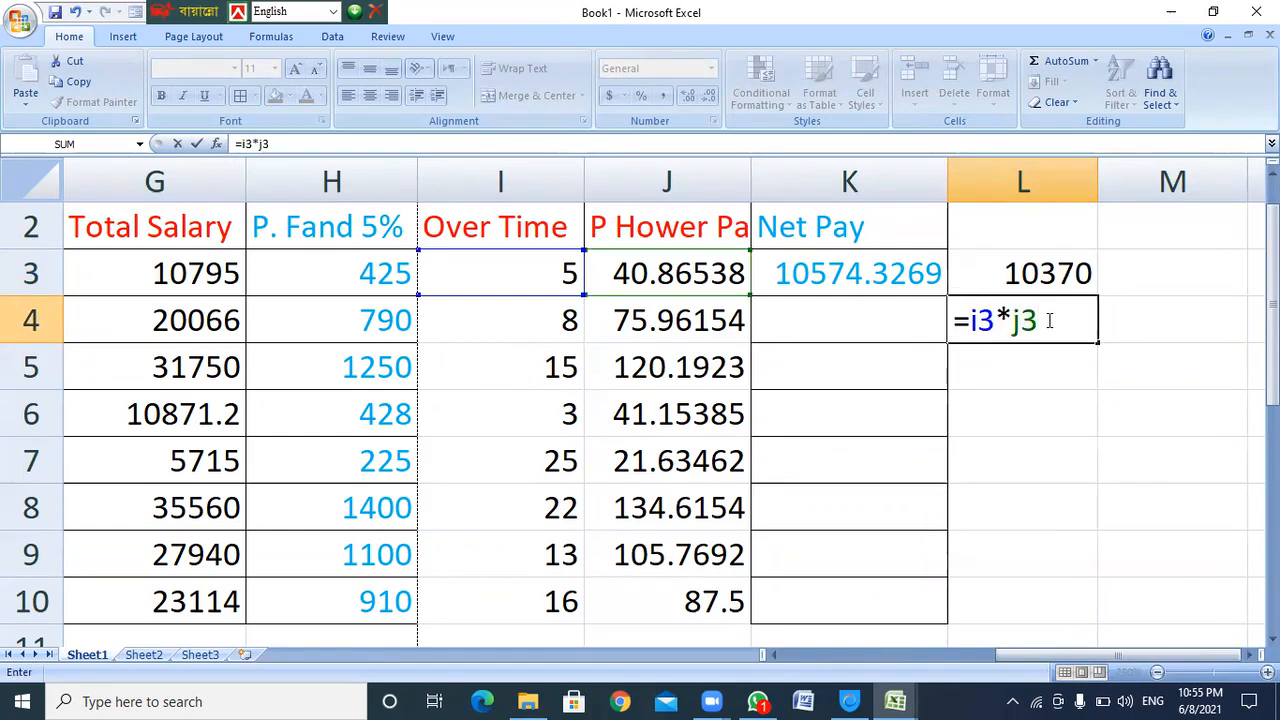
key("Return")
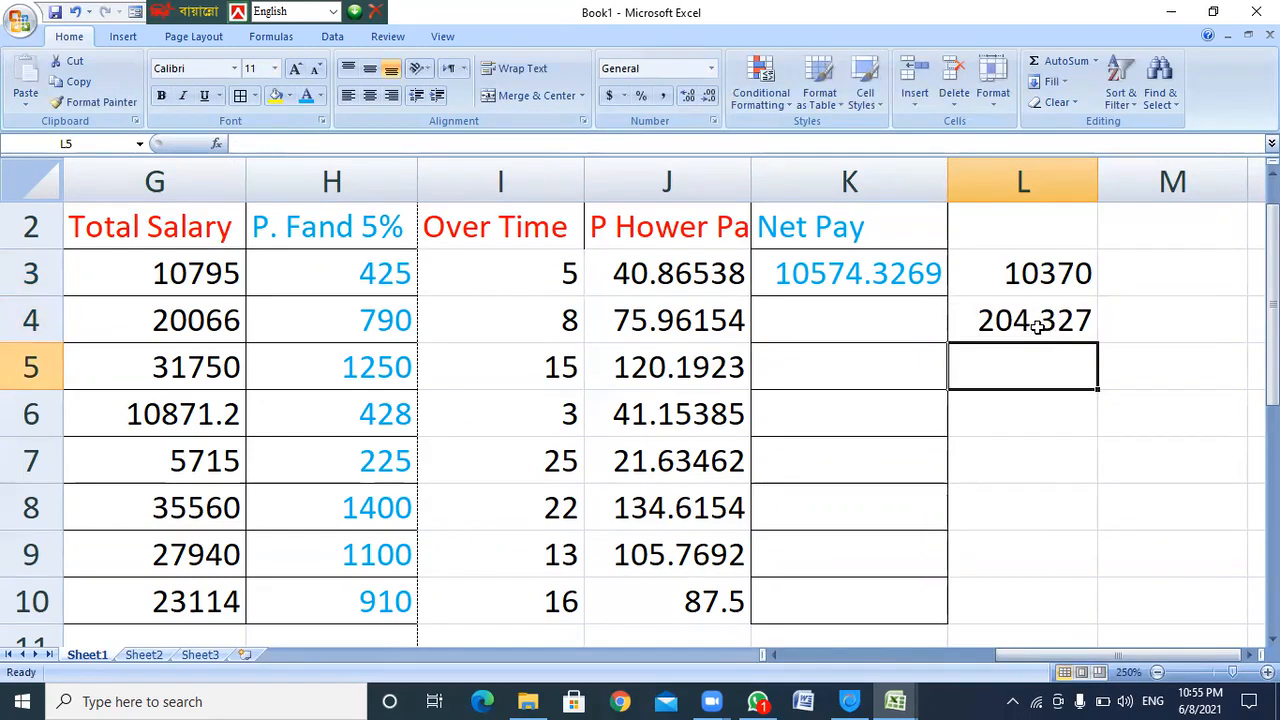
left_click(1045, 320)
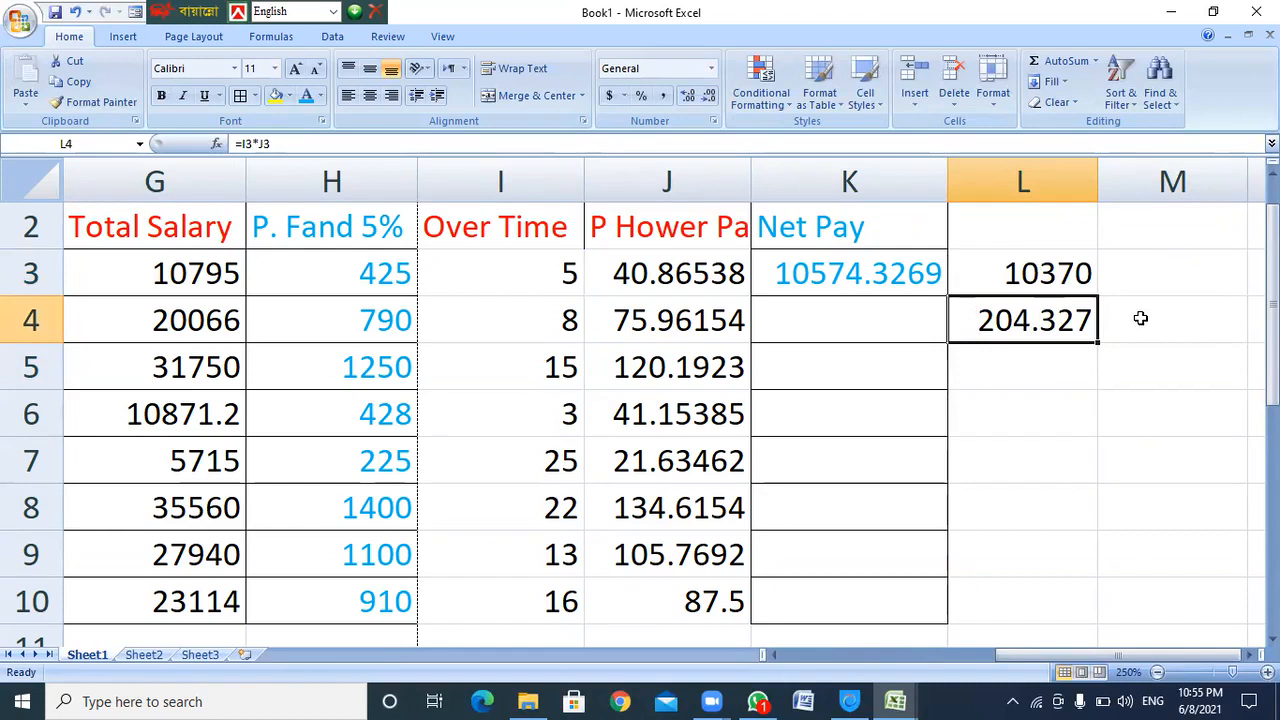
Enter =l3+l4 in M4 and compare its 10574.3 with K3's Net Pay
left_click(1147, 318)
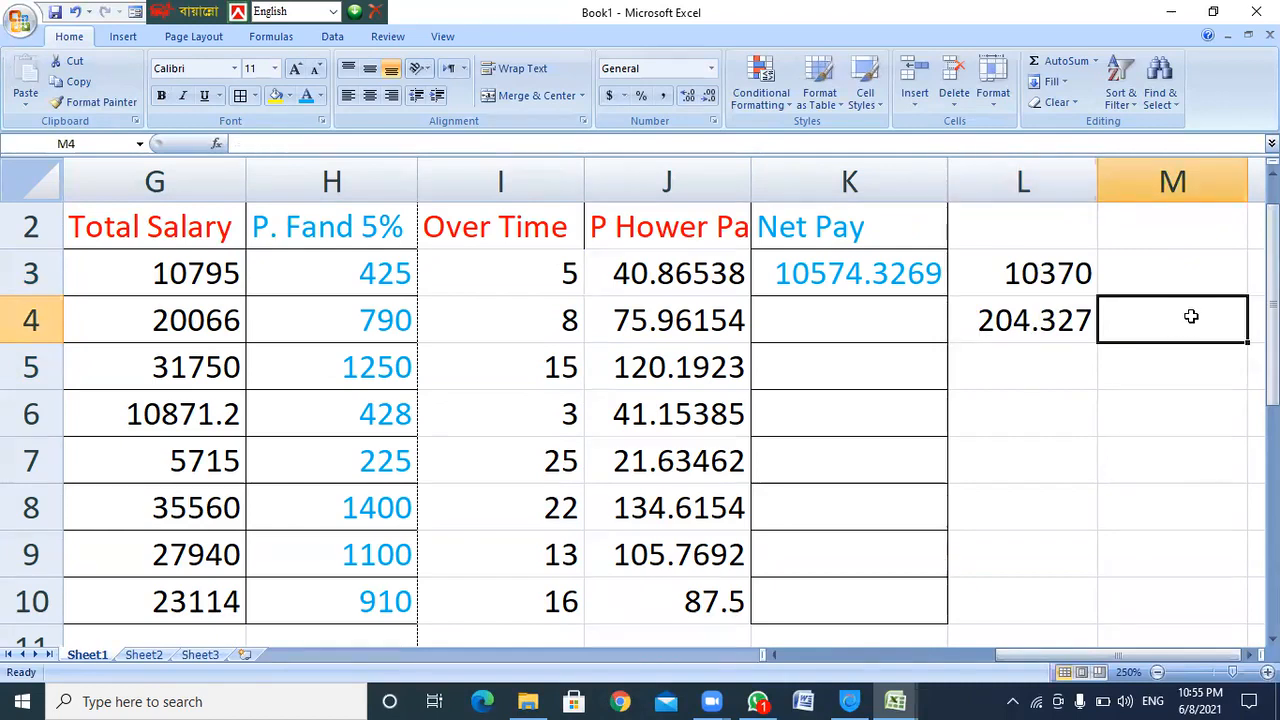
type("=")
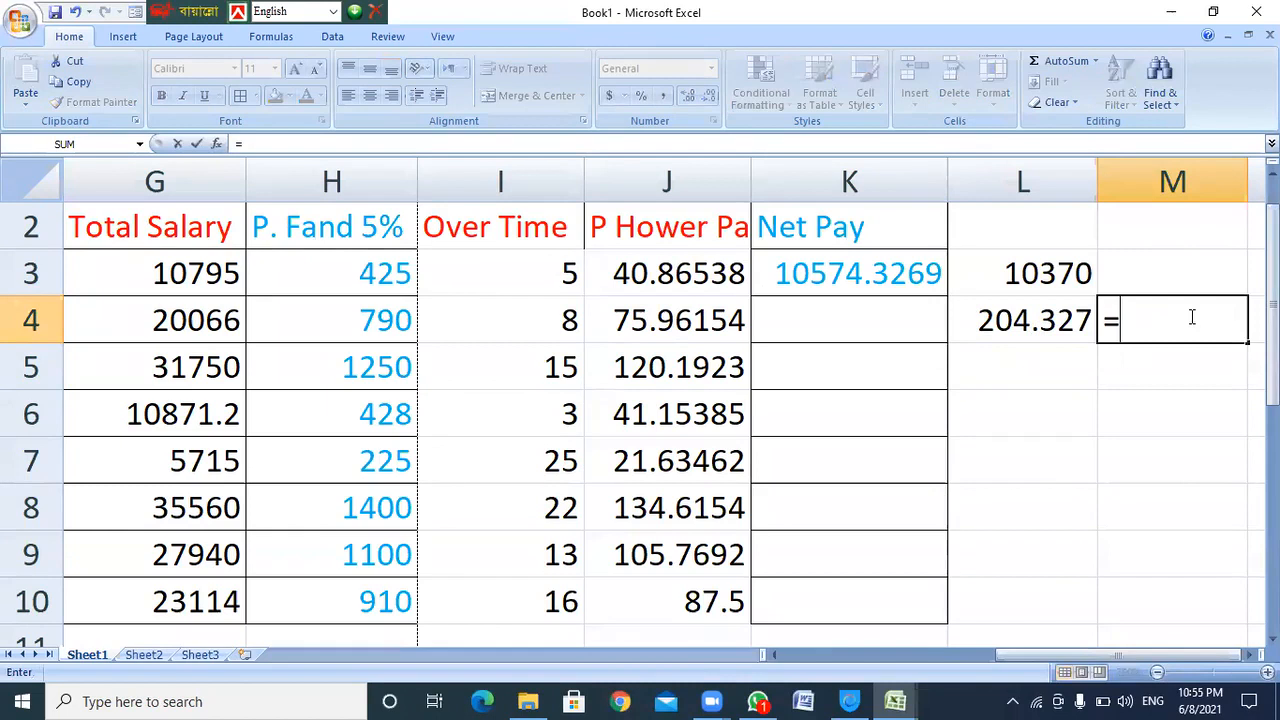
type("l")
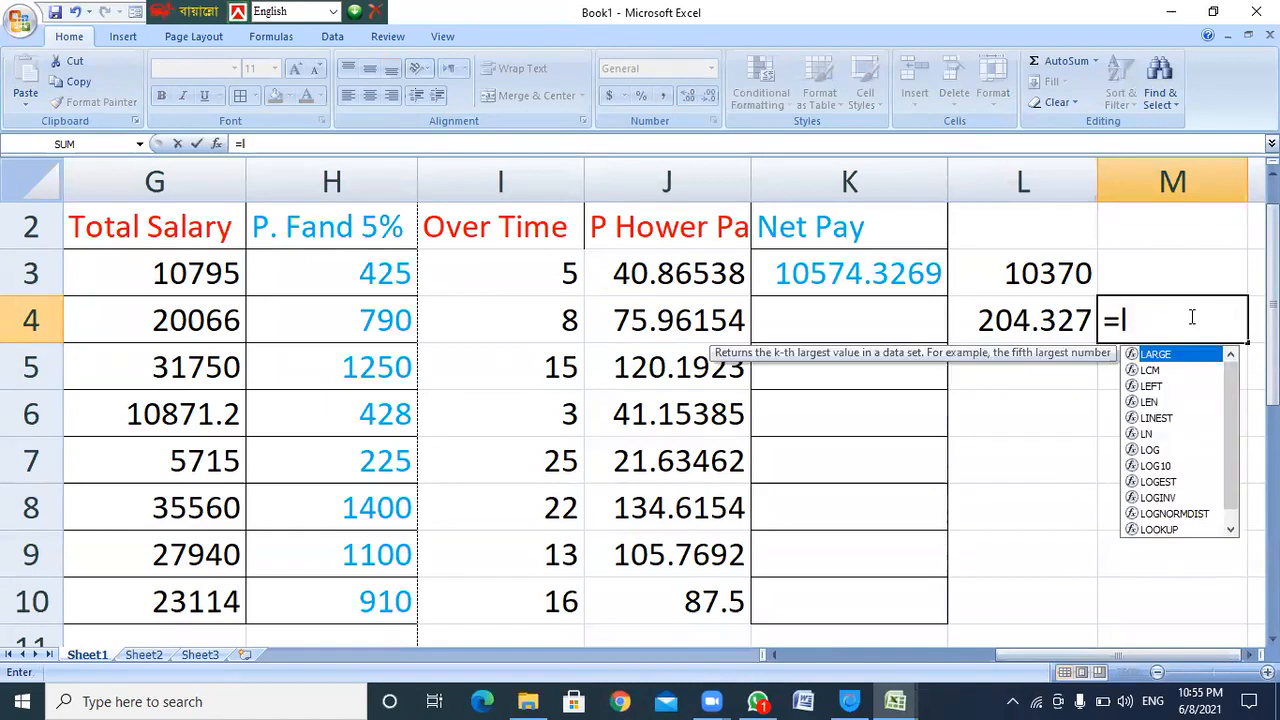
type("3+")
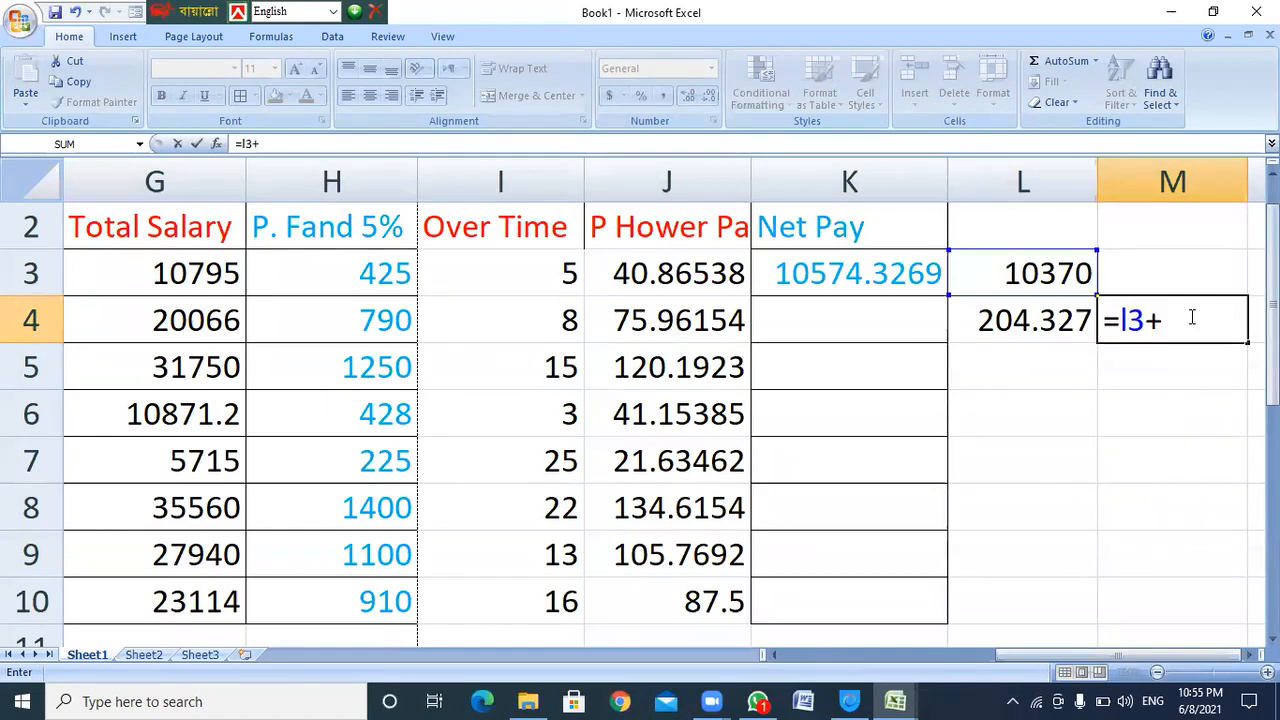
type("l4")
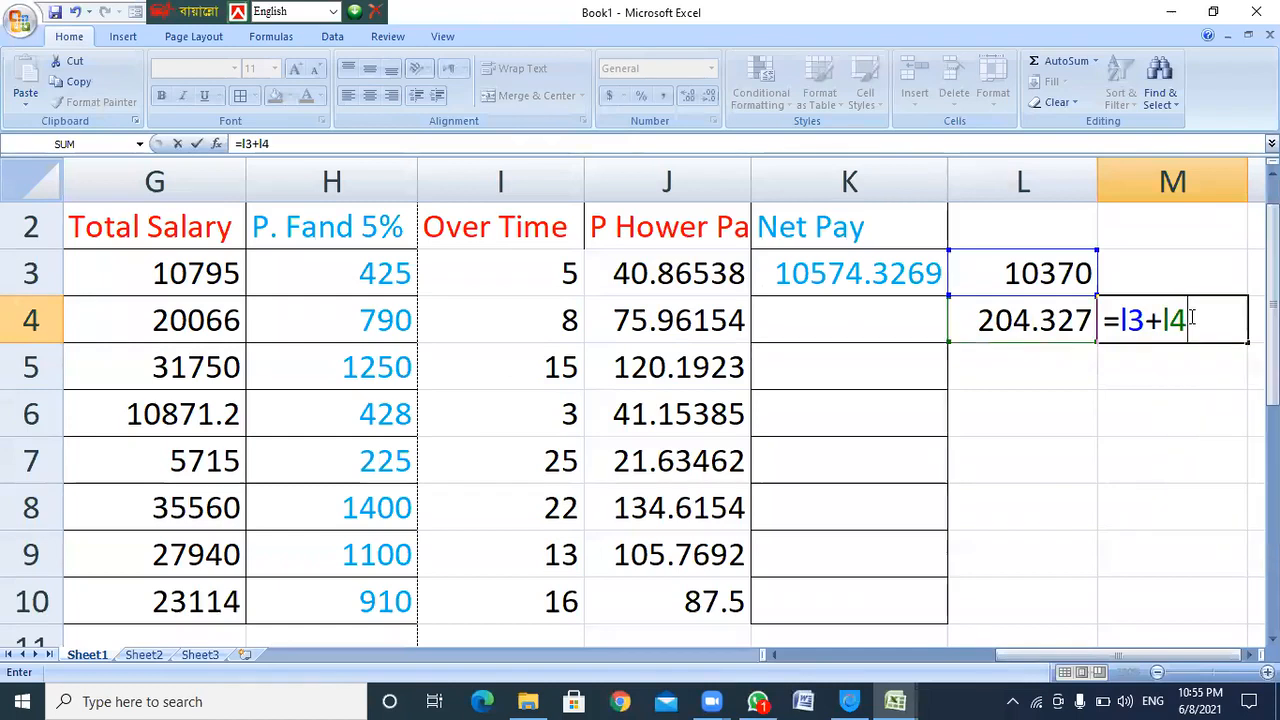
key("Return")
left_click(1210, 328)
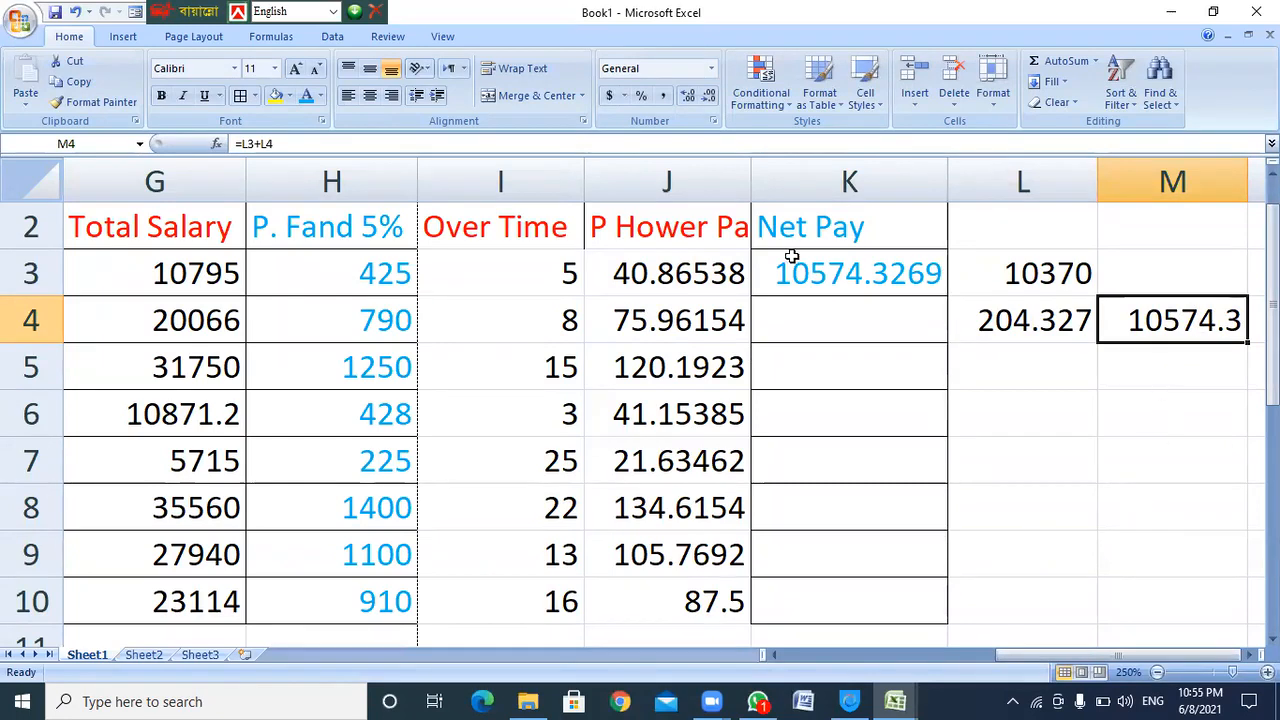
left_click(833, 280)
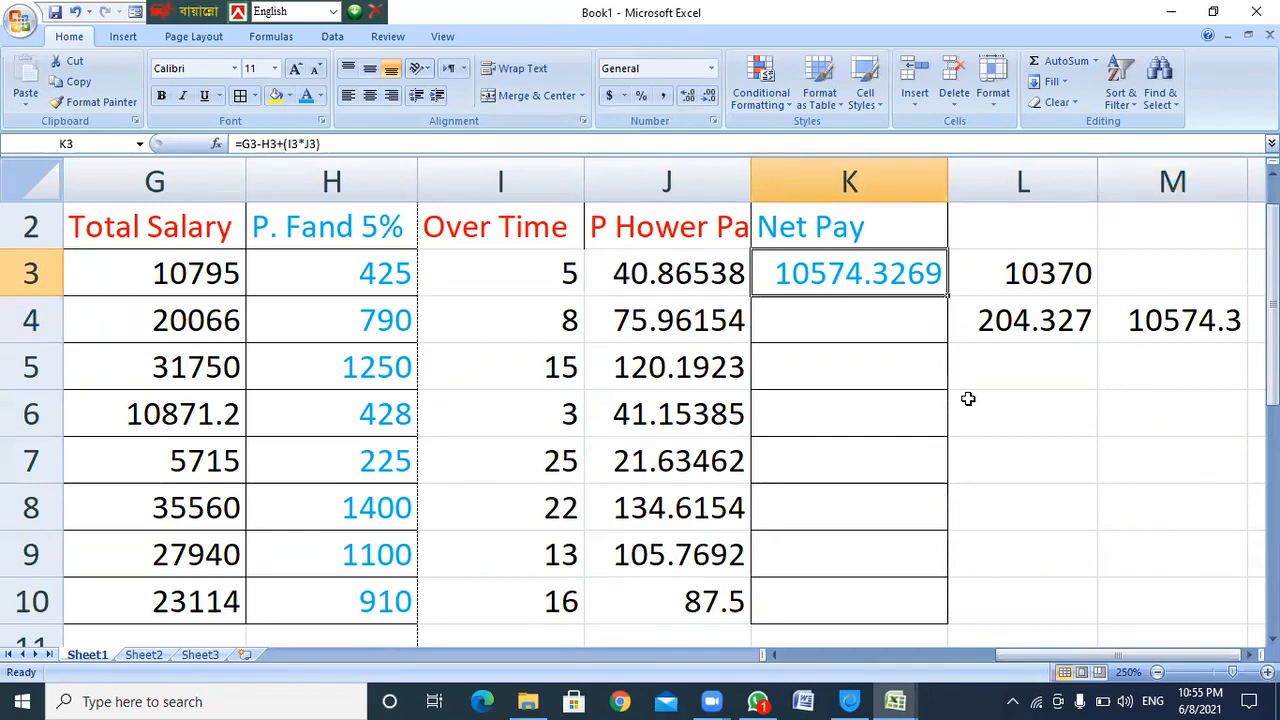
Colour the check figures in L3:M4 dark blue
left_click_drag(1023, 265, 1143, 320)
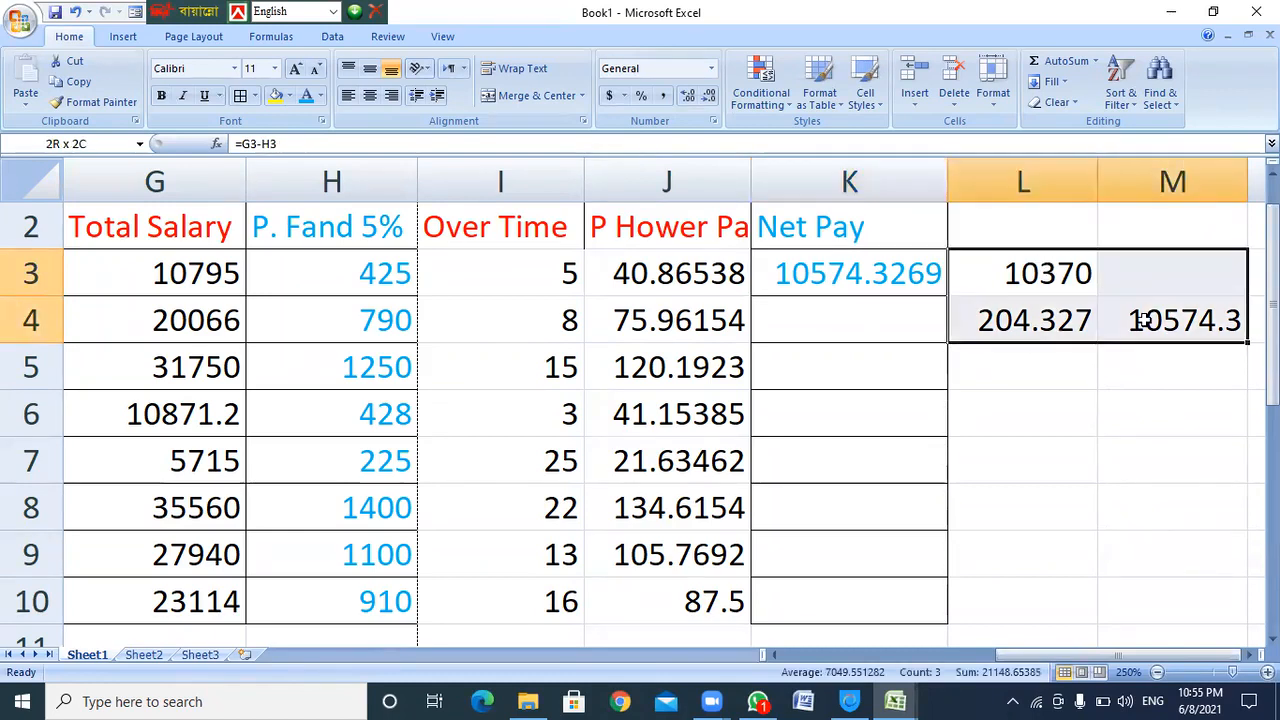
left_click(319, 95)
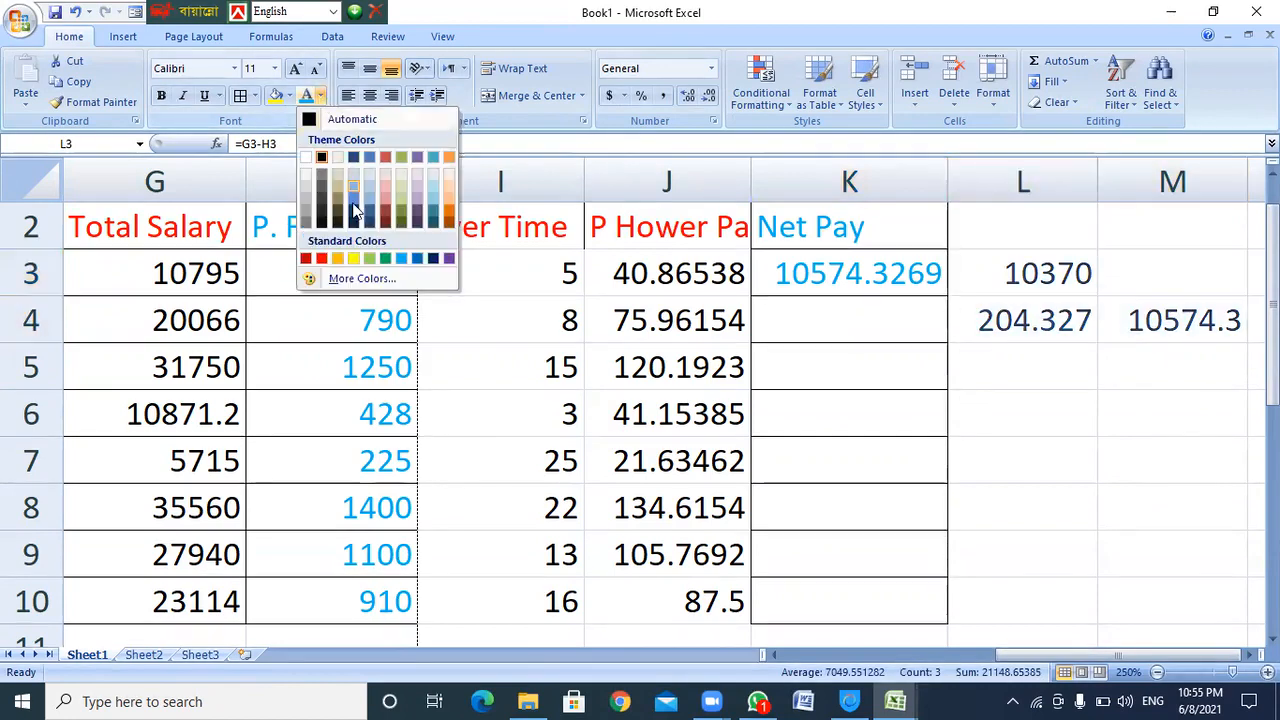
left_click(433, 258)
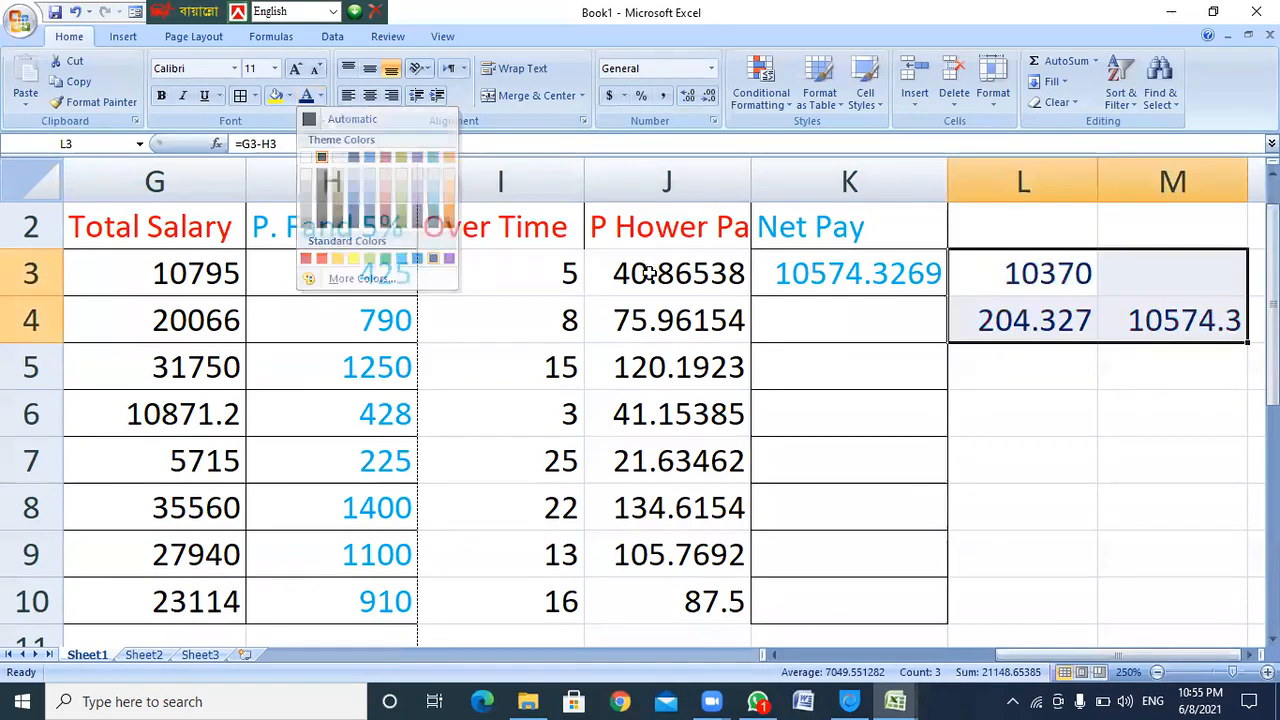
Review the formulas in L4, K3 and L3, then select M3
left_click(990, 320)
left_click(793, 272)
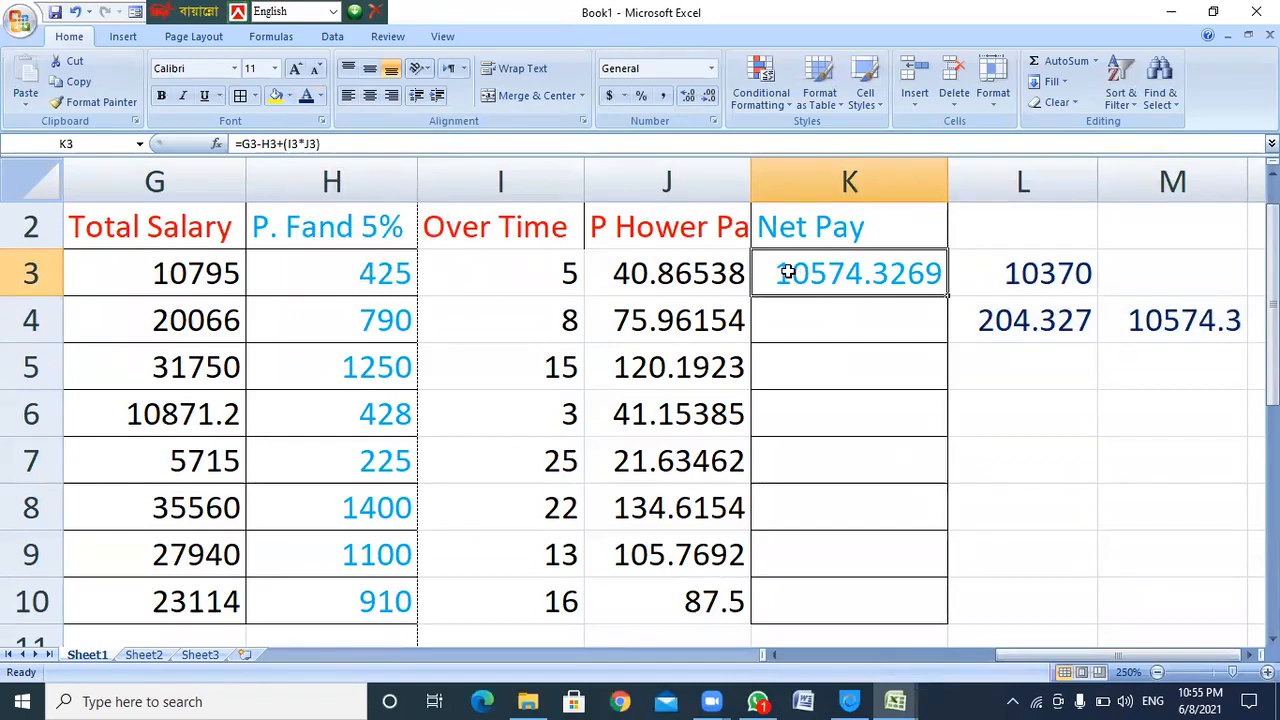
left_click(1050, 275)
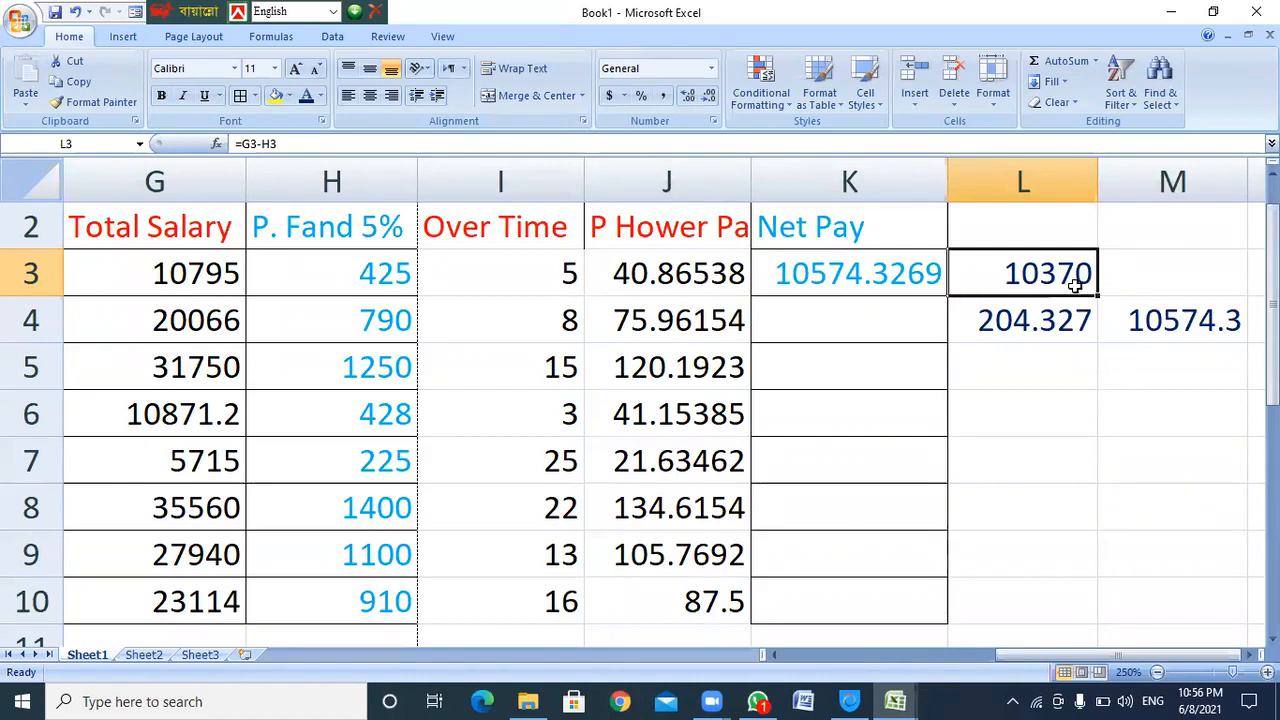
left_click(1146, 276)
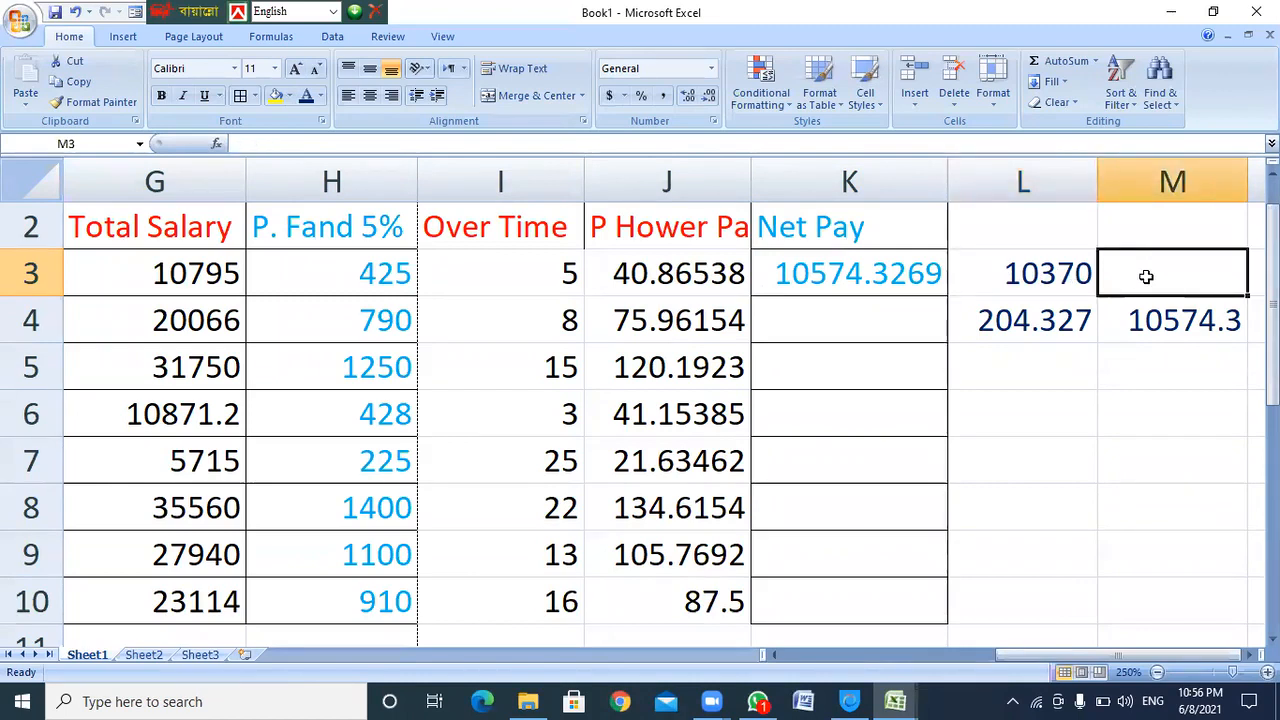
Leave just a plus sign in M3, then review the L4 and K3 formulas
type("+")
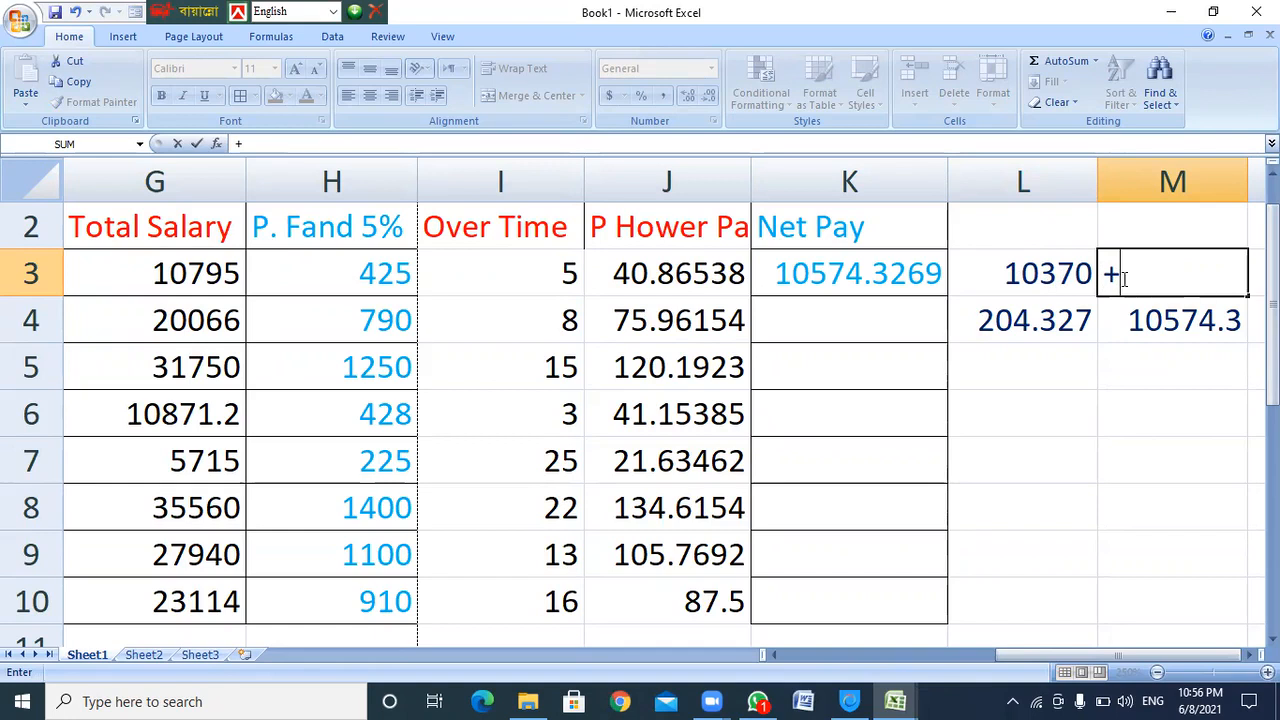
left_click(1044, 323)
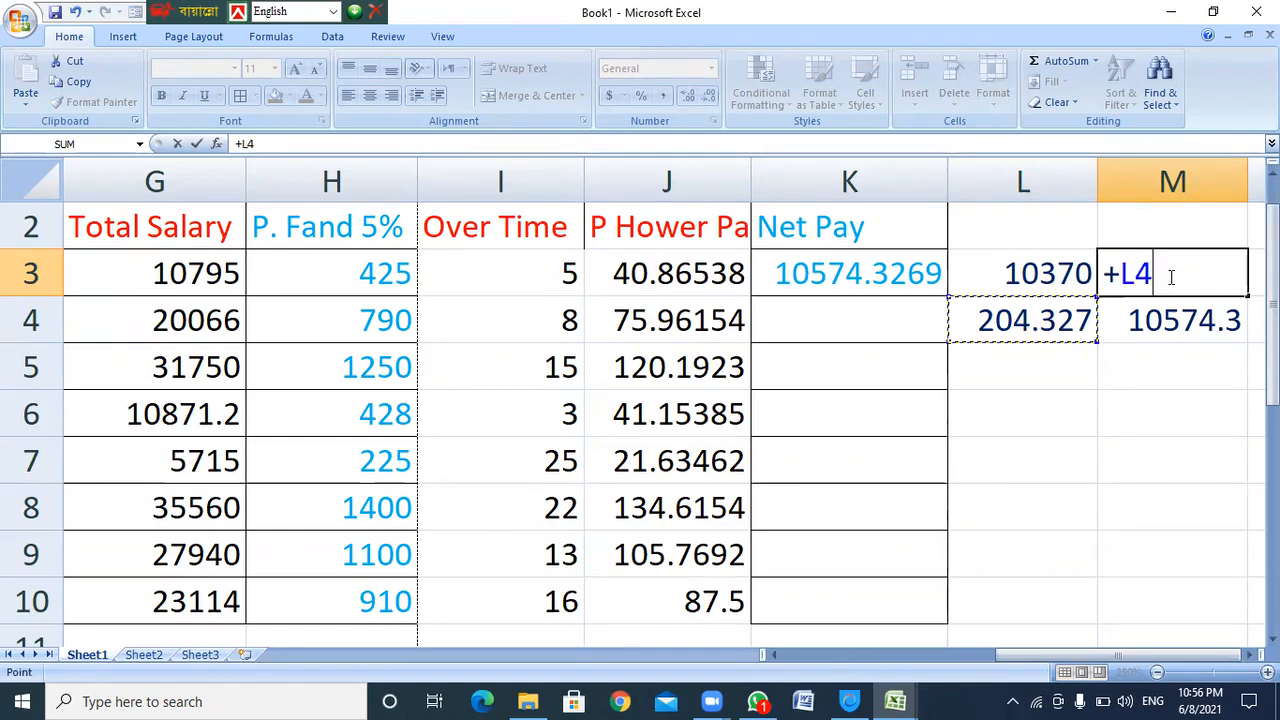
left_click_drag(1154, 274, 1124, 280)
key("BackSpace")
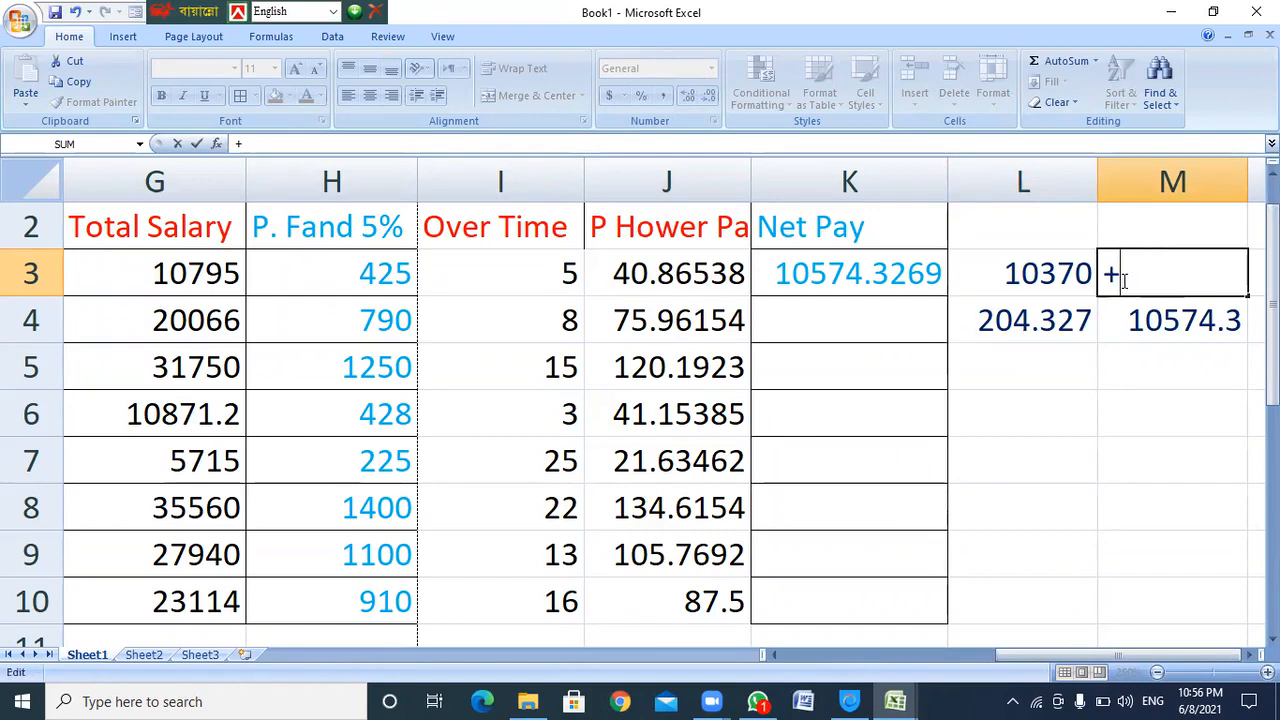
key("Return")
left_click(1045, 320)
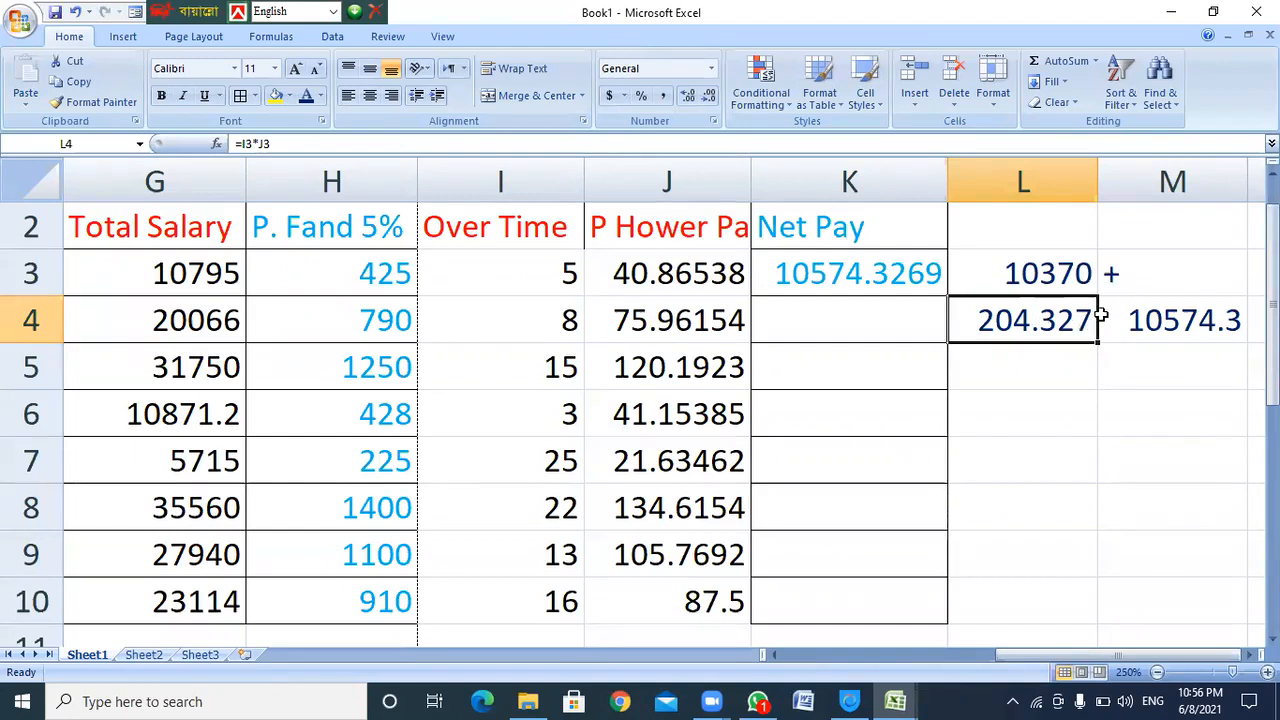
left_click(910, 277)
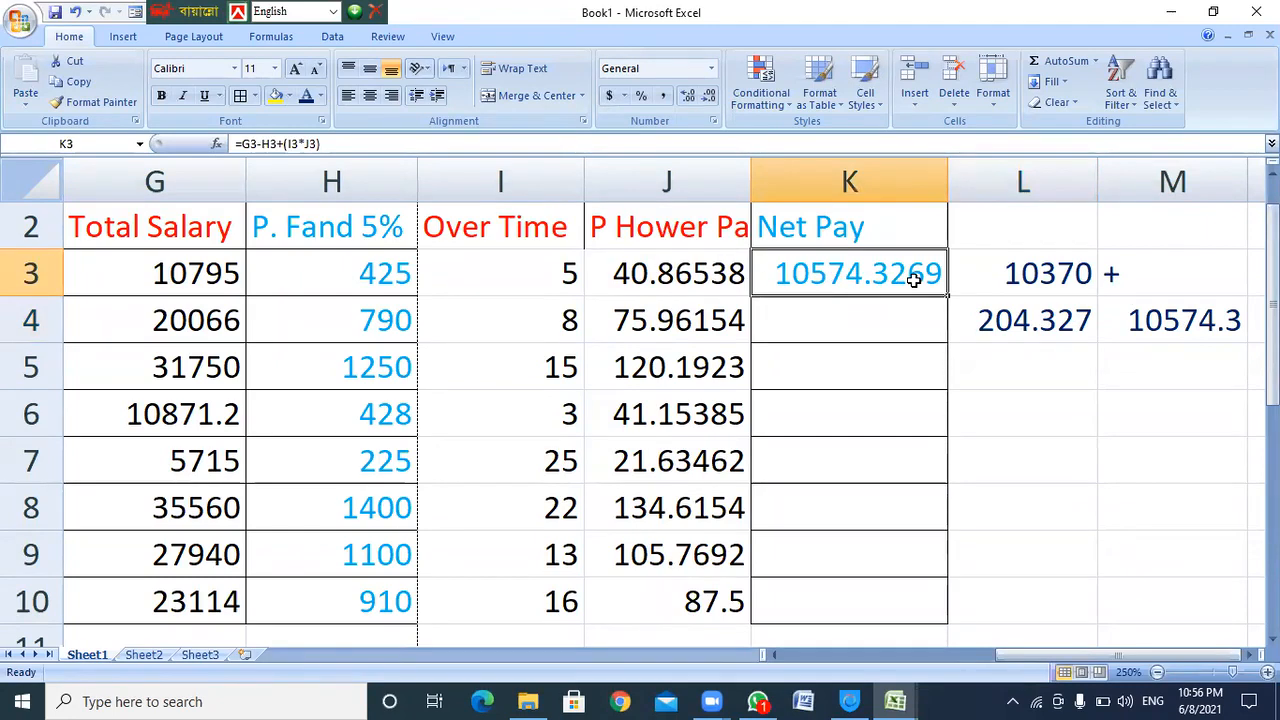
Fill K3's Net Pay formula down to K10, then select the Over Time and hourly pay cells
left_click_drag(947, 296, 911, 610)
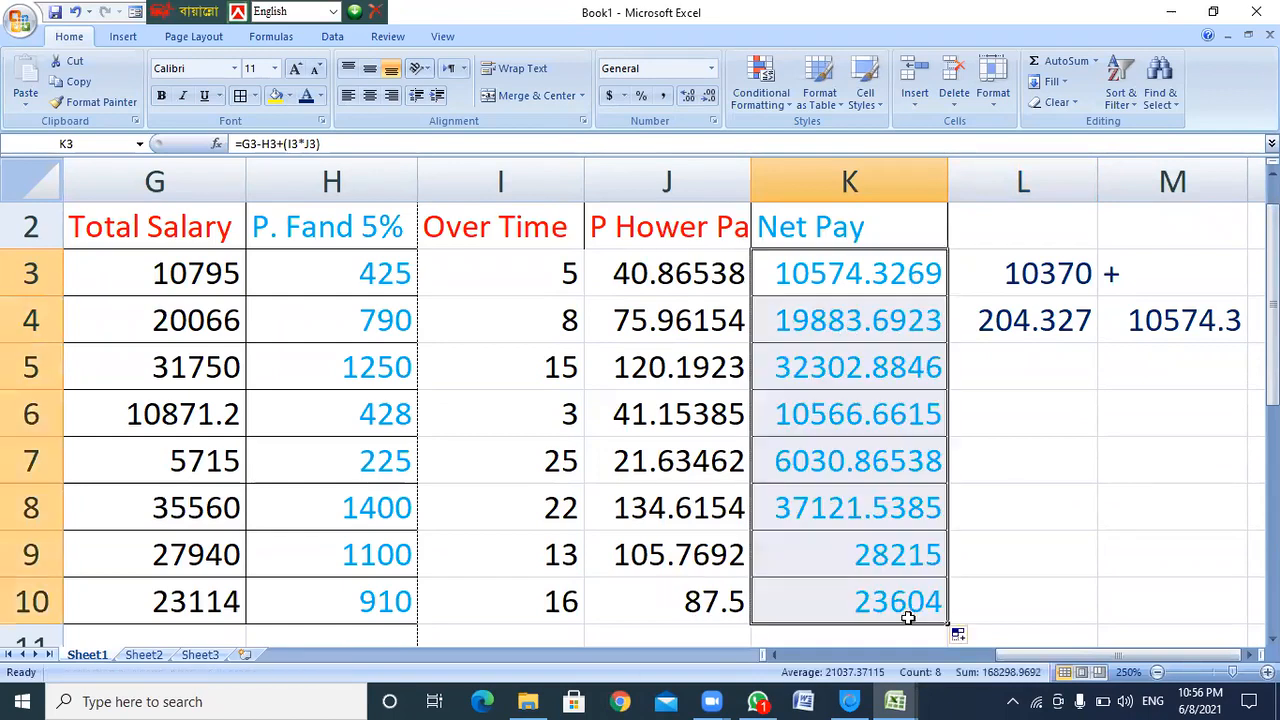
left_click(1057, 510)
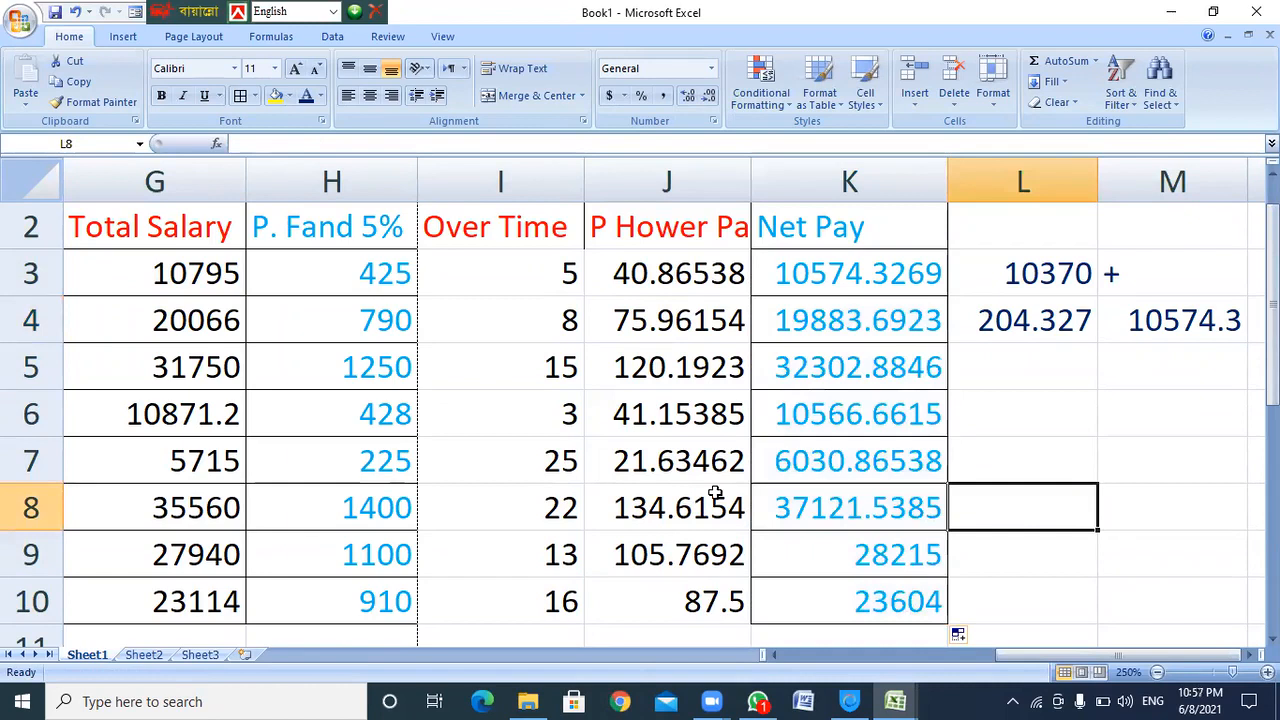
scroll(945, 512, "down", 4)
scroll(945, 512, "down", 3)
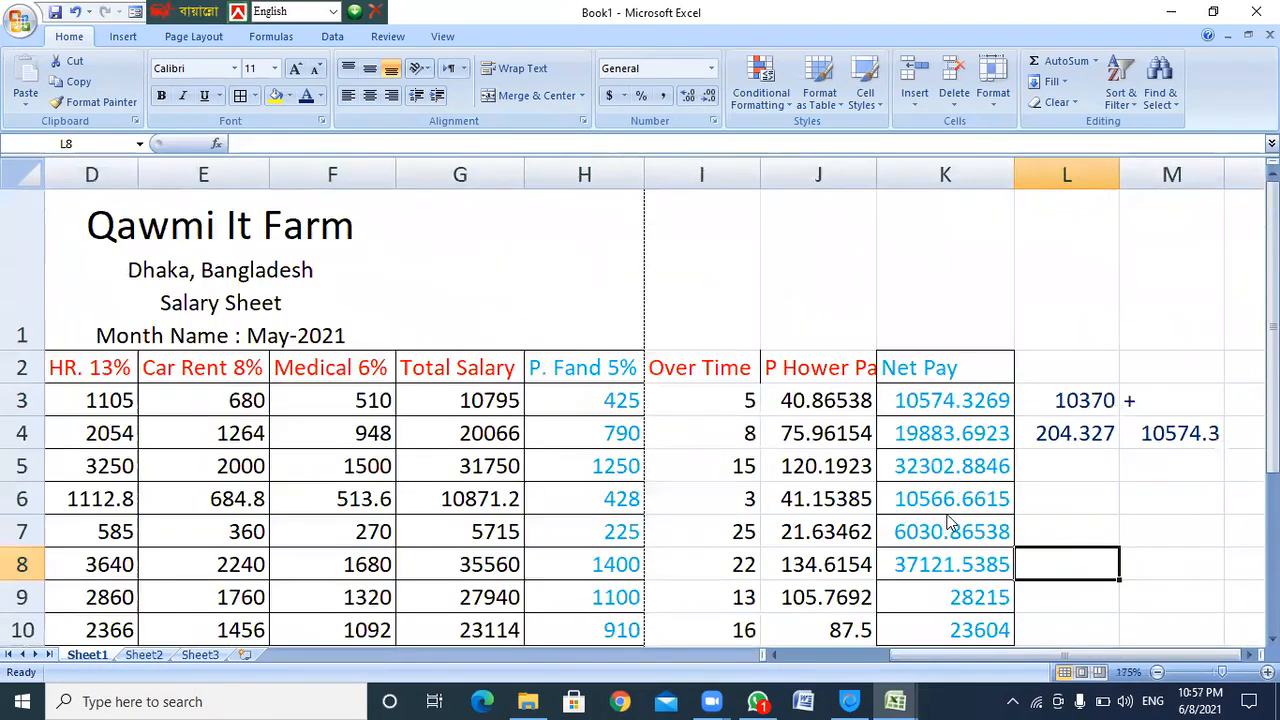
left_click_drag(770, 314, 888, 507)
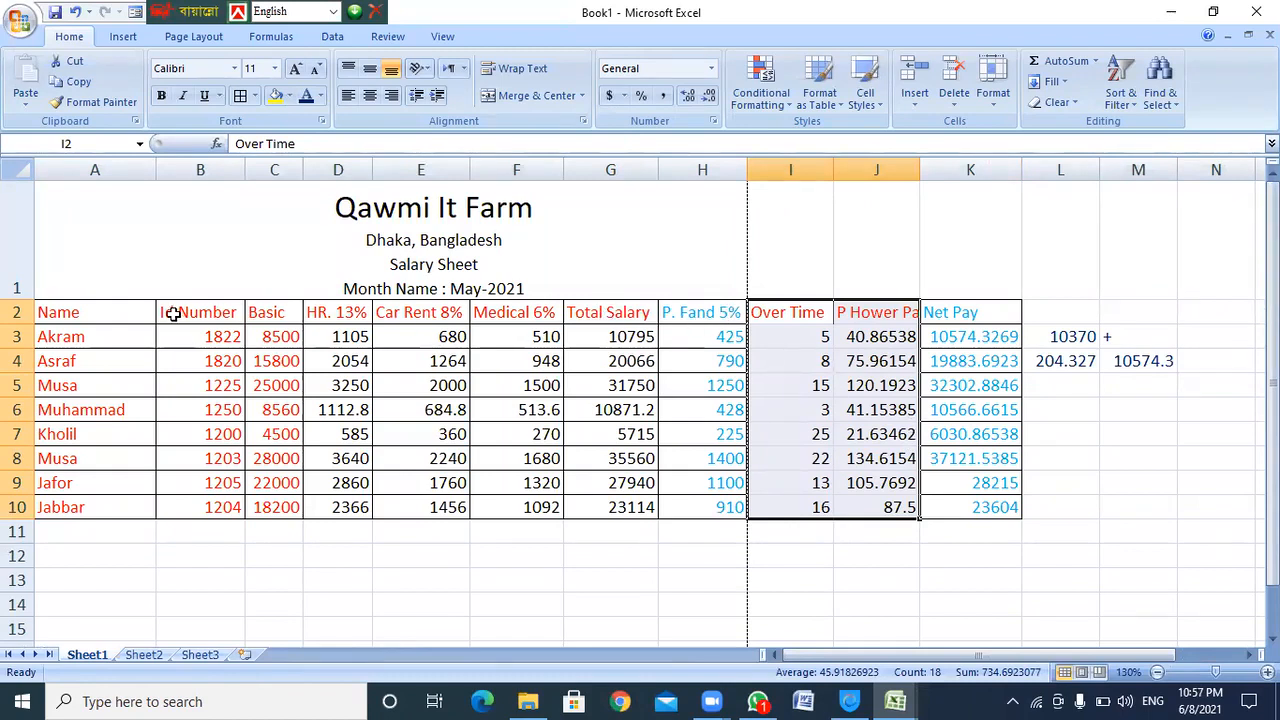
Apply All Borders to the table A2:K10
left_click_drag(173, 314, 613, 505)
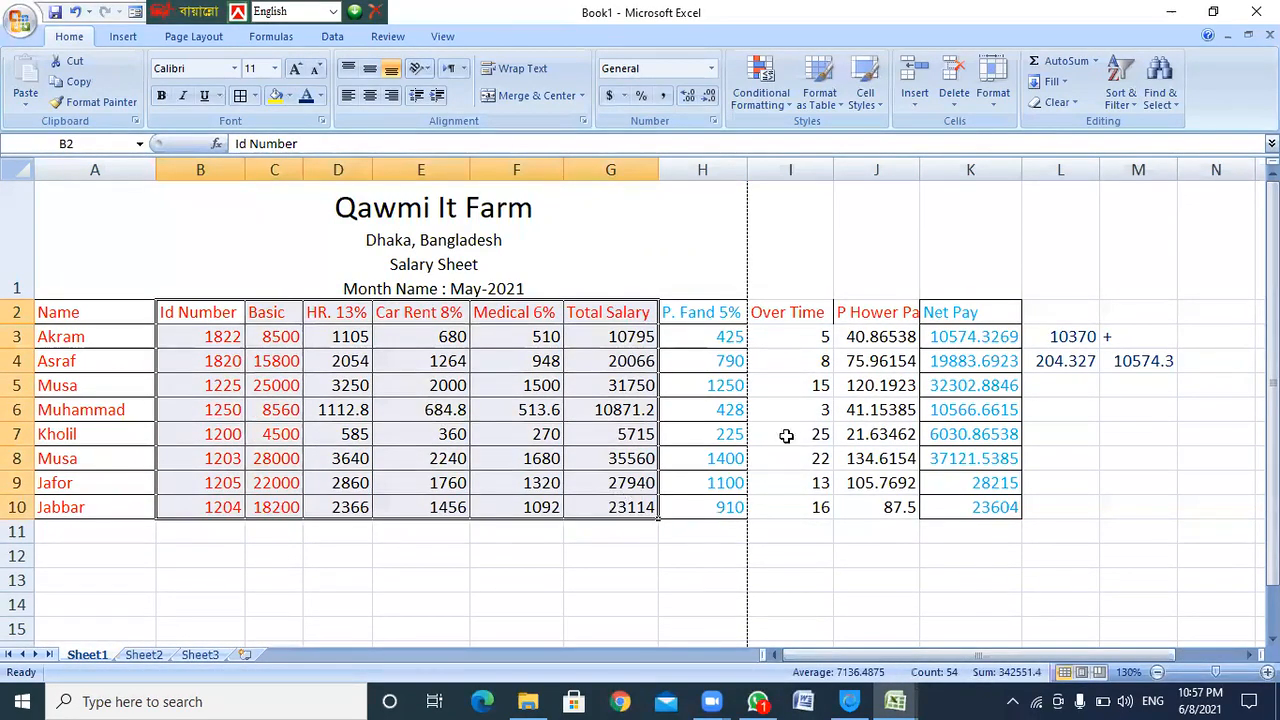
left_click_drag(55, 318, 980, 507)
left_click(240, 95)
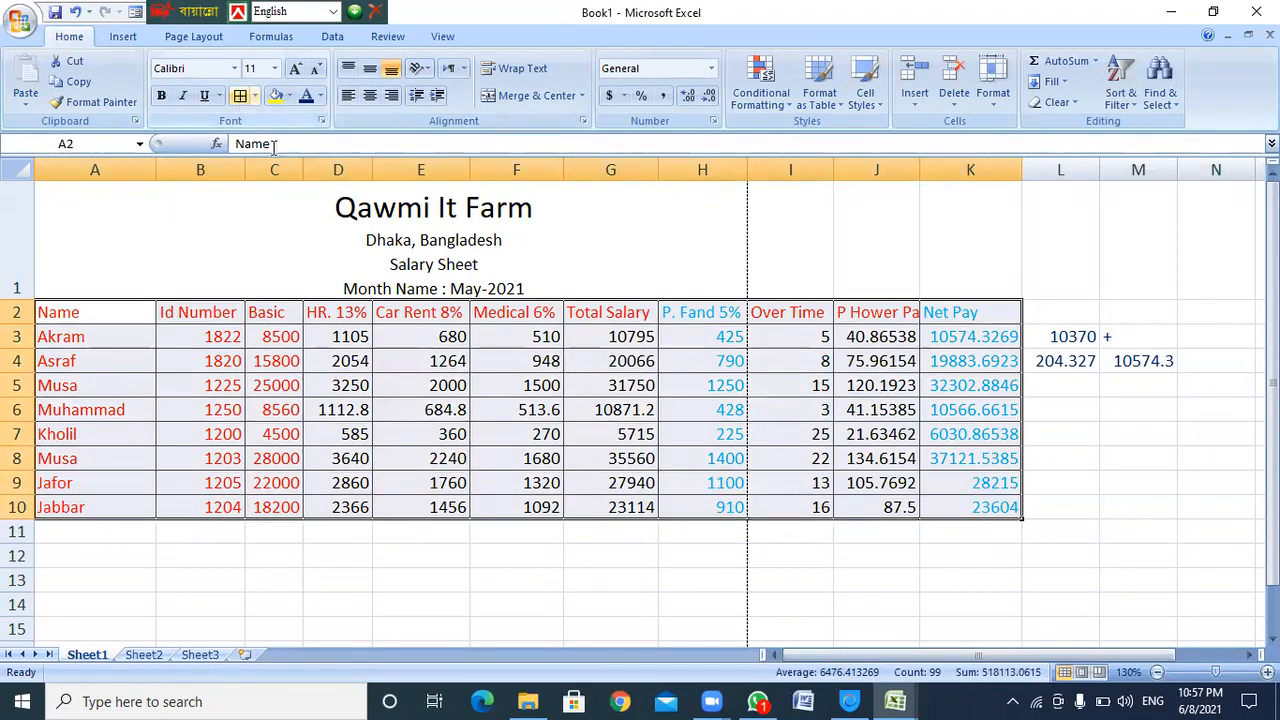
left_click(565, 387)
Merge and centre the title across A1:K1 and clear the check cells L2:M4
left_click_drag(960, 240, 537, 243)
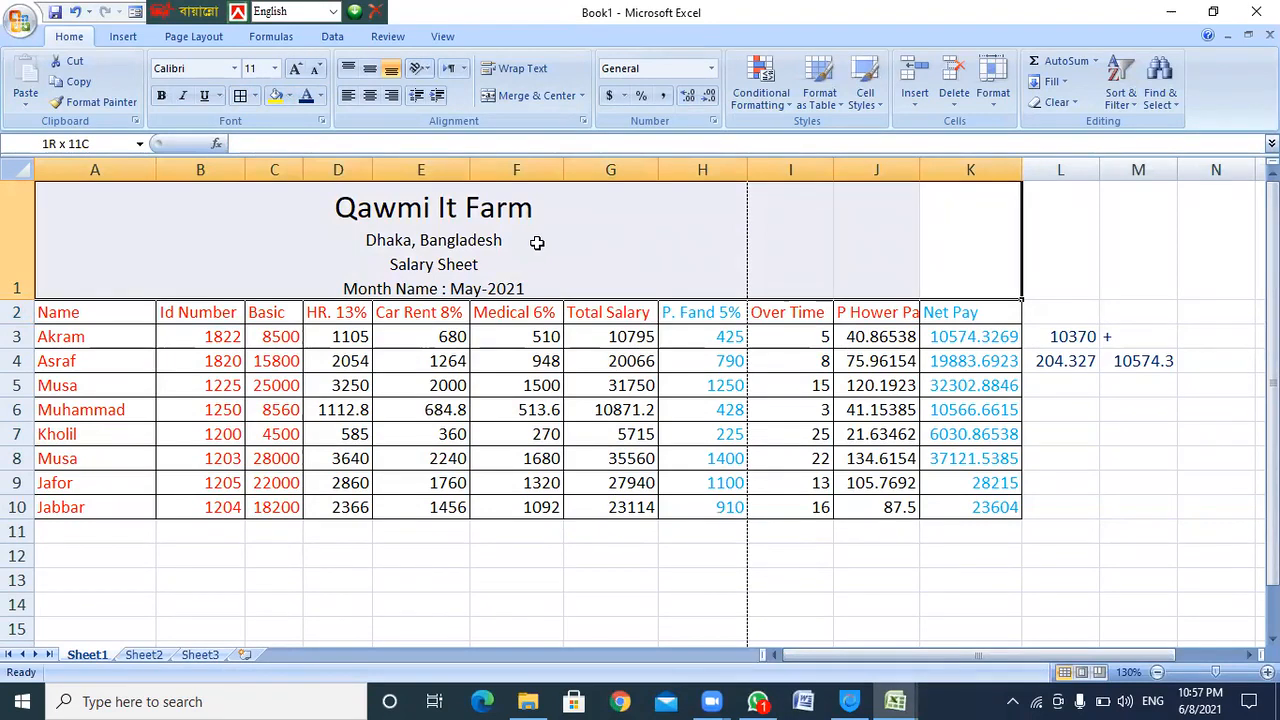
left_click(530, 100)
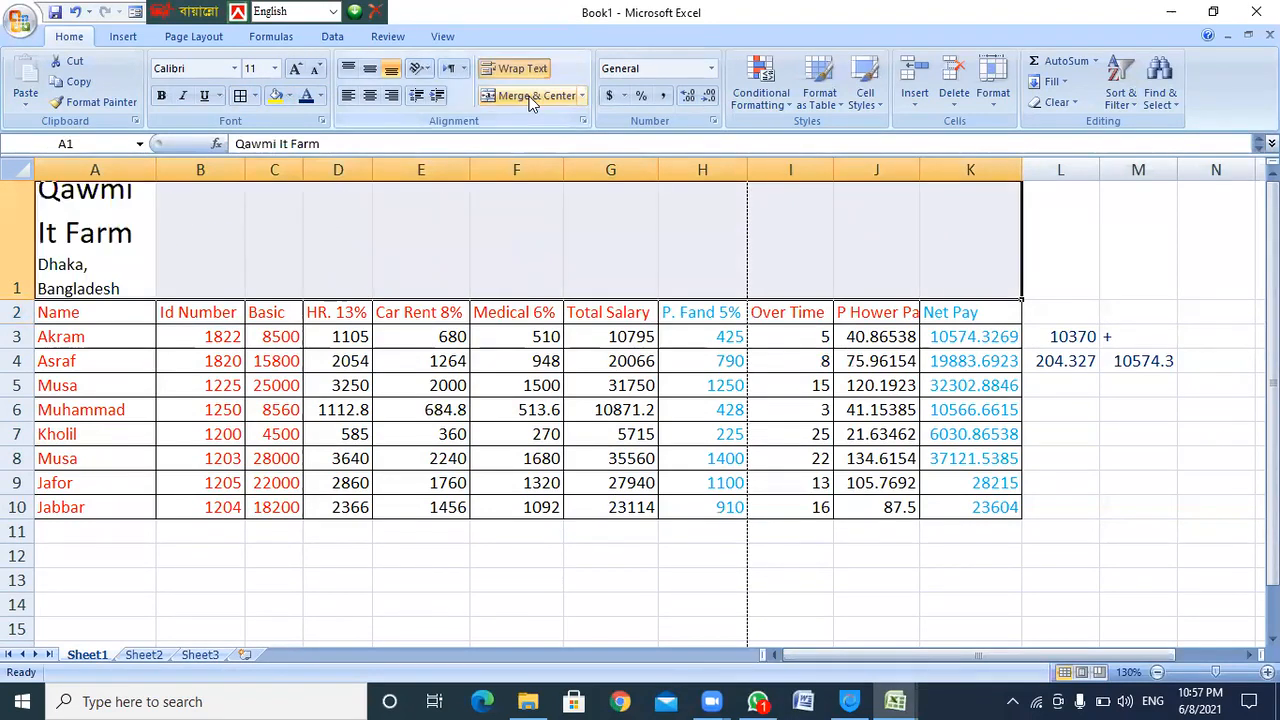
left_click(530, 96)
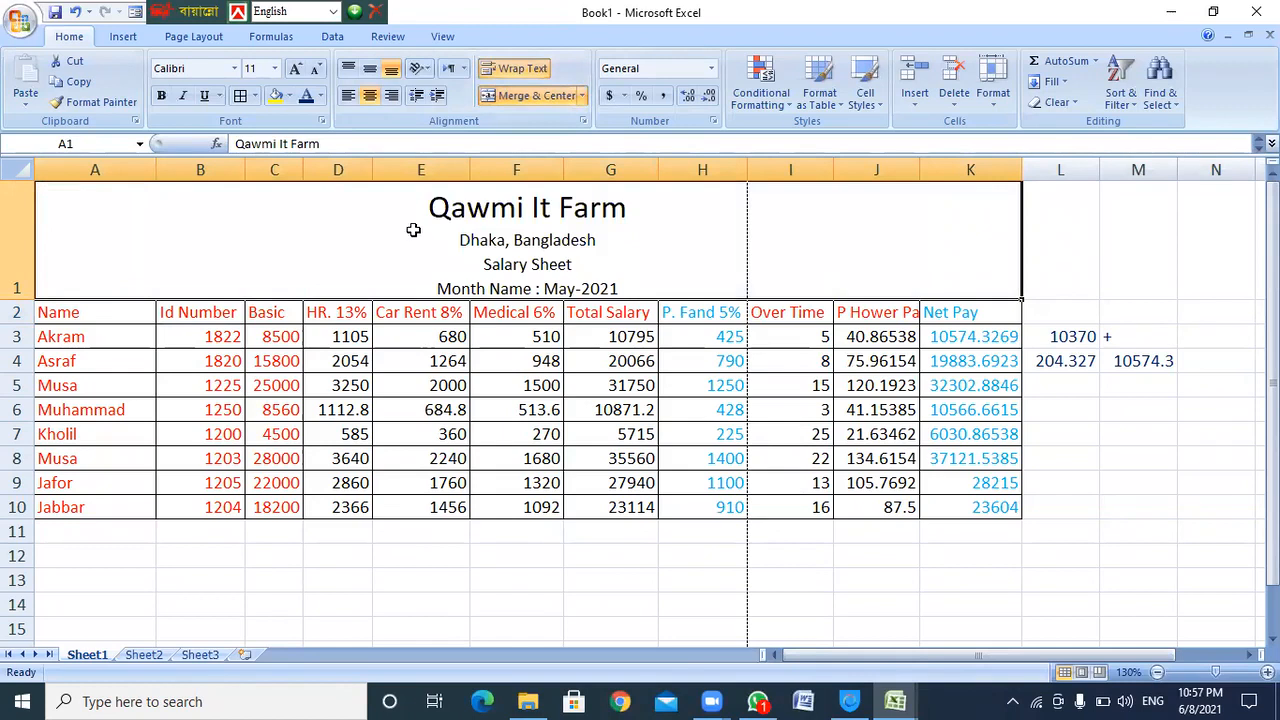
left_click_drag(1058, 318, 1155, 382)
key("Delete")
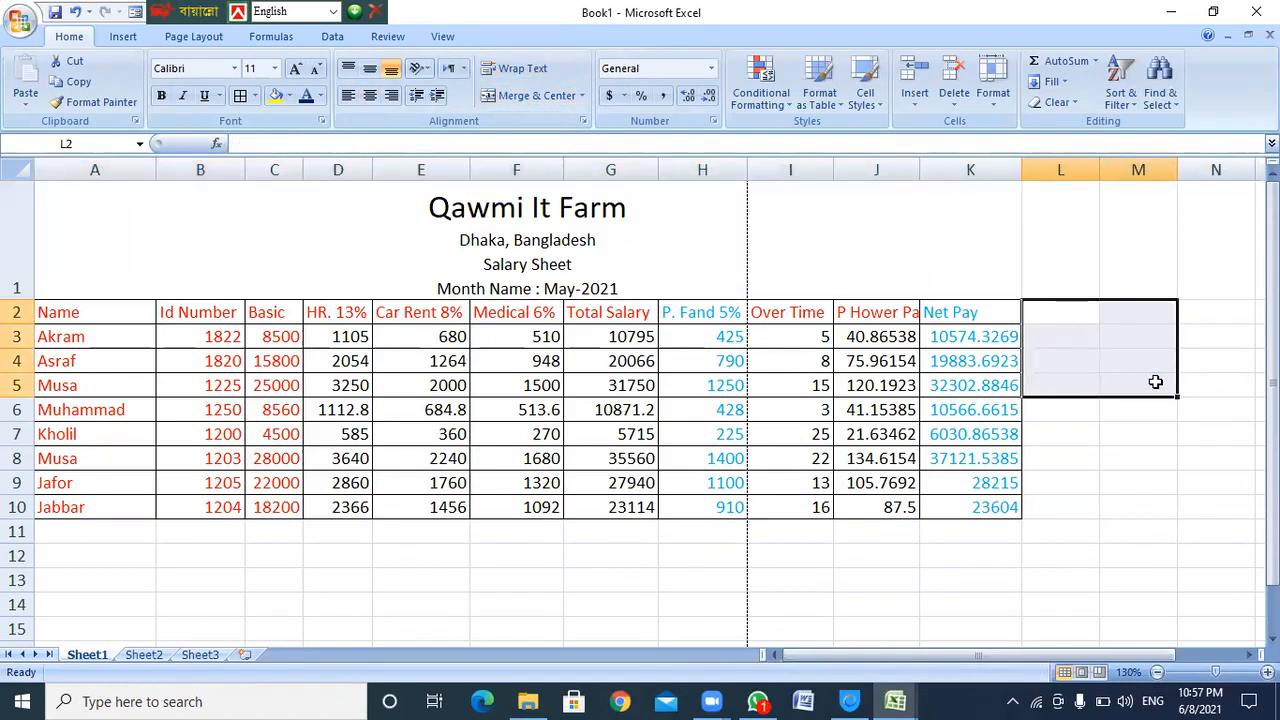
Make the Over Time through Net Pay columns (I2:K10) dark blue
left_click_drag(799, 316, 971, 506)
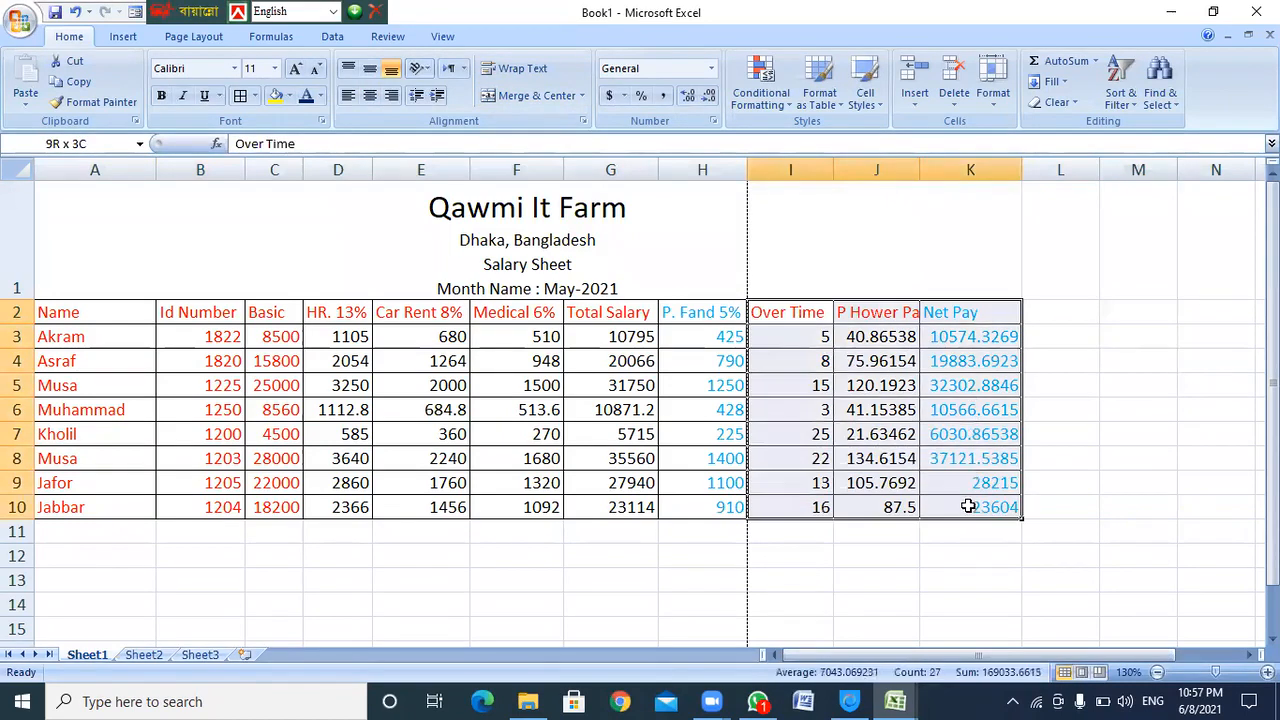
left_click(307, 96)
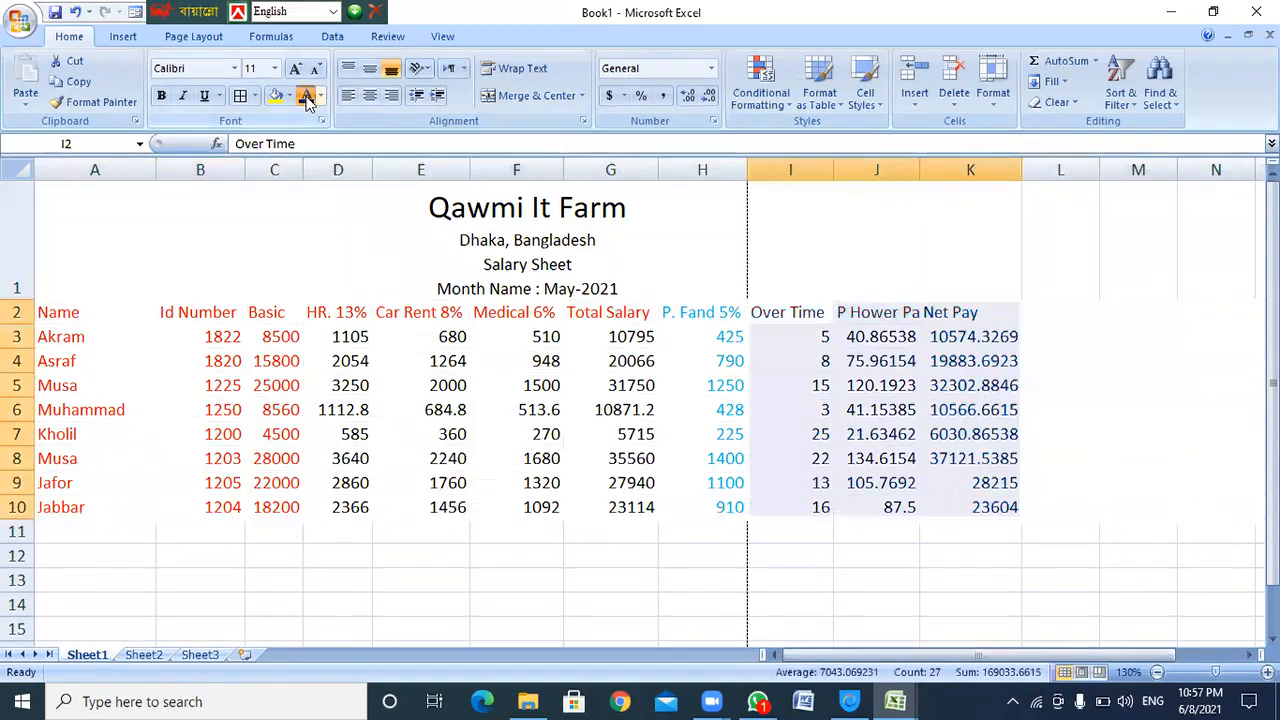
left_click(676, 313)
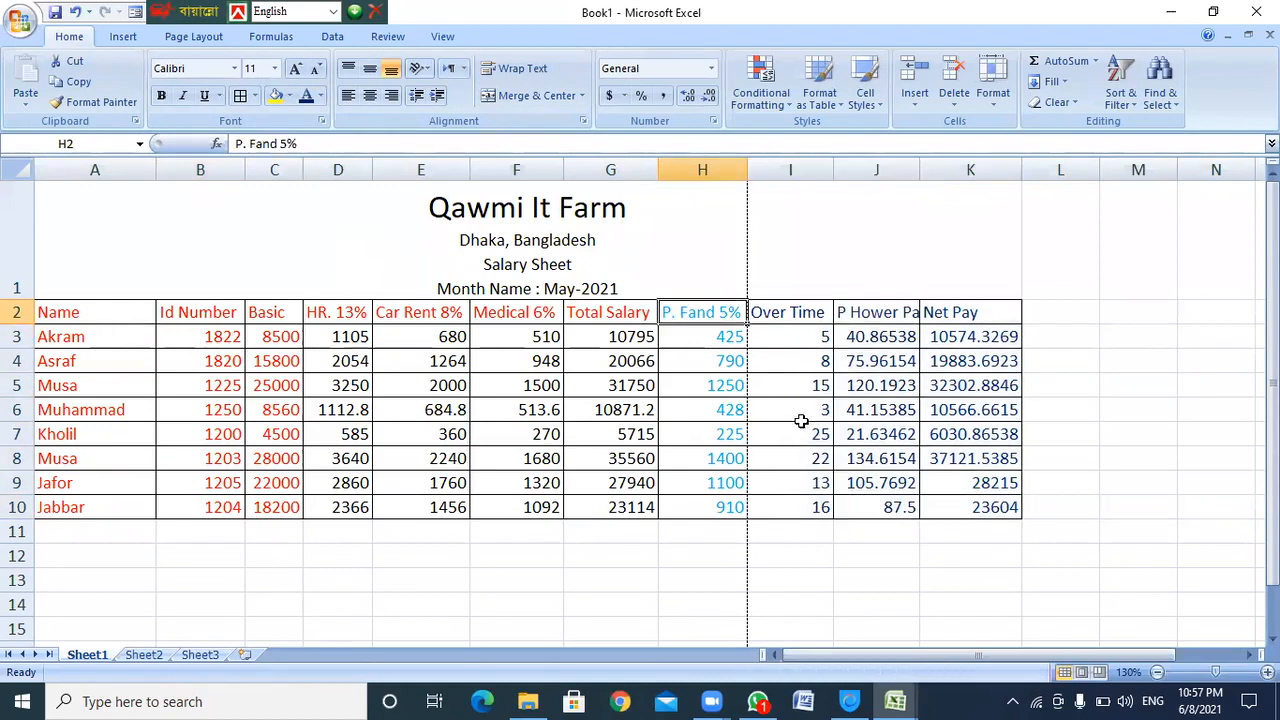
Select the merged title cell, then bring up the Office Button menu with Recent Documents
left_click(613, 227)
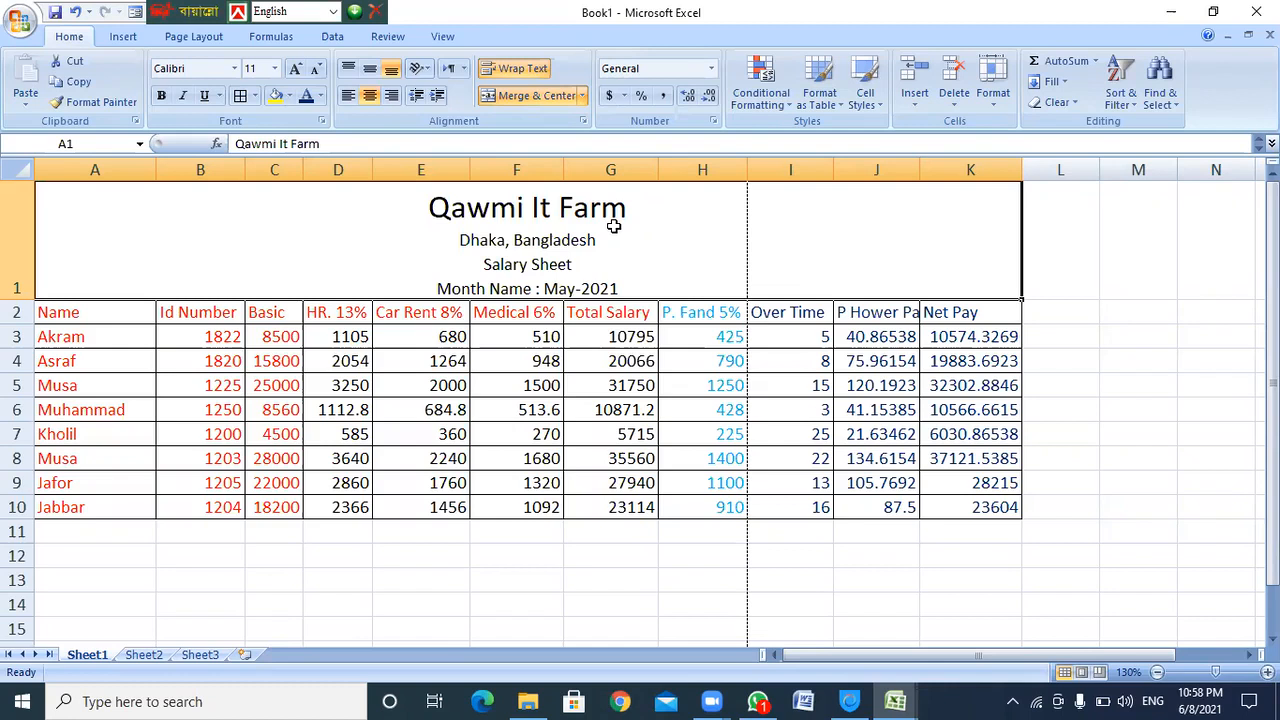
left_click(20, 24)
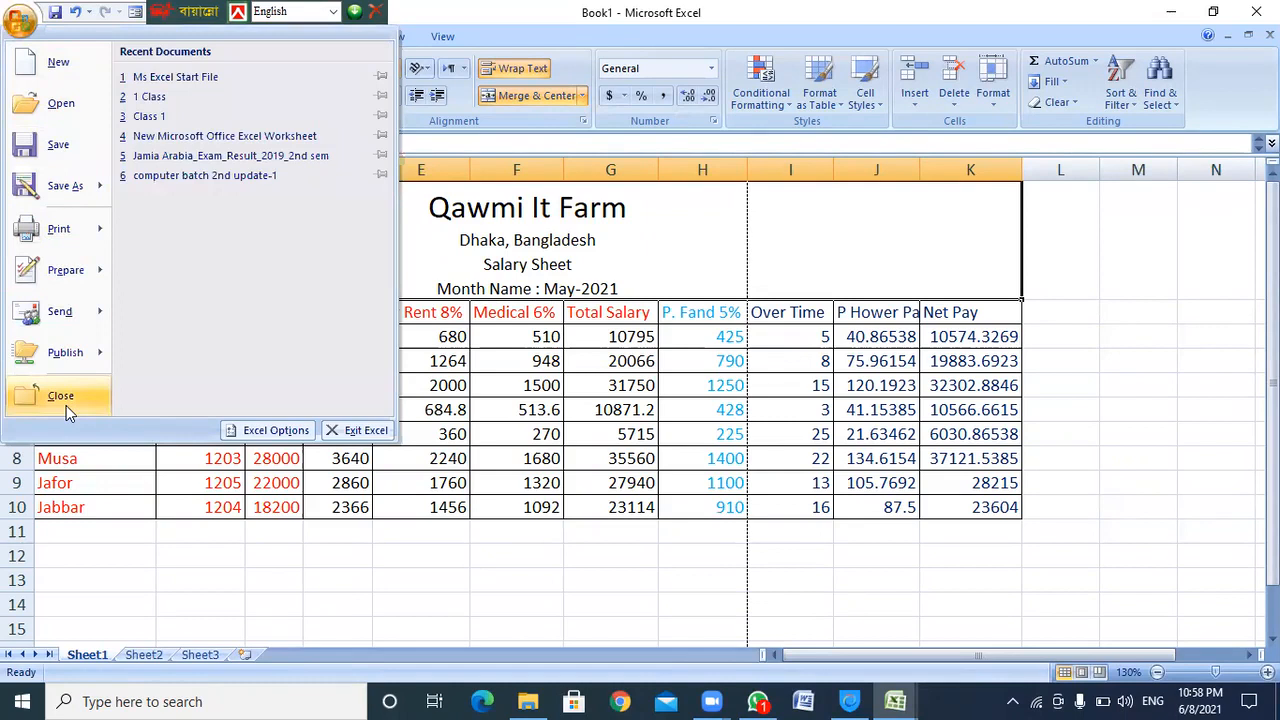
Dismiss the Office Button menu to return to the salary sheet
mouse_move(58, 368)
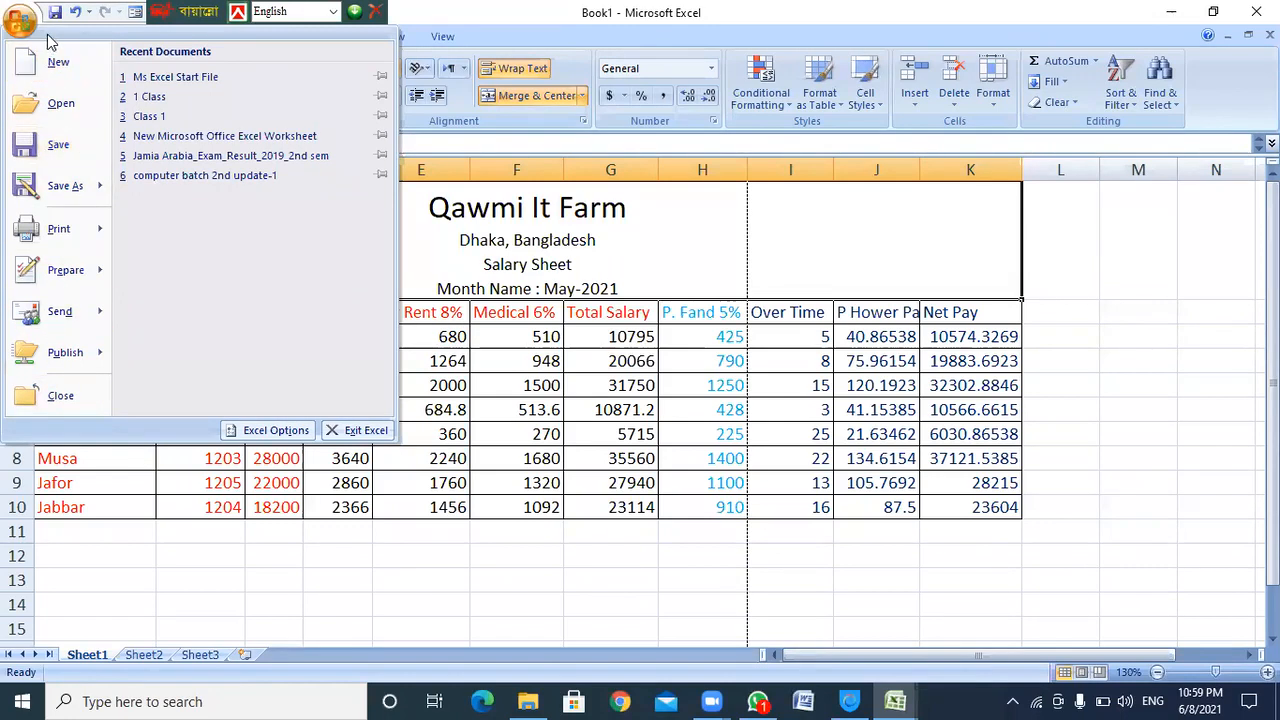
left_click(496, 14)
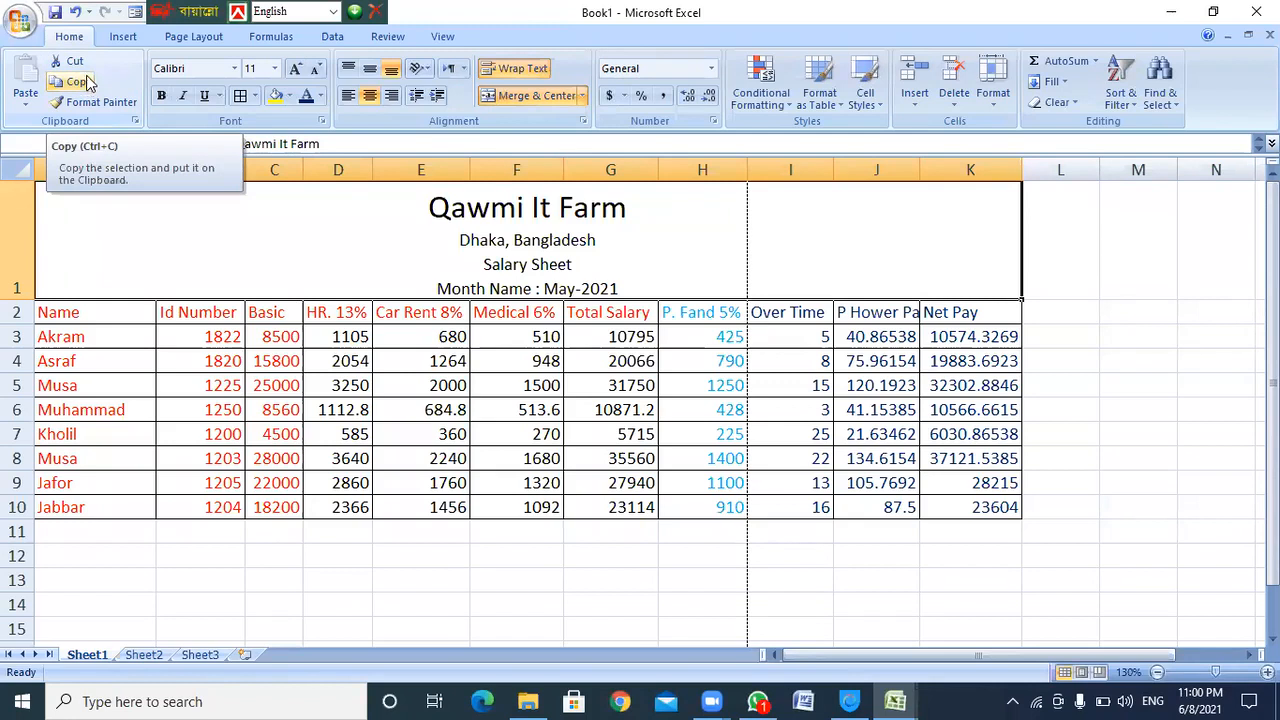
Enter 4522 in M2 and 3330 in M3
left_click(89, 89)
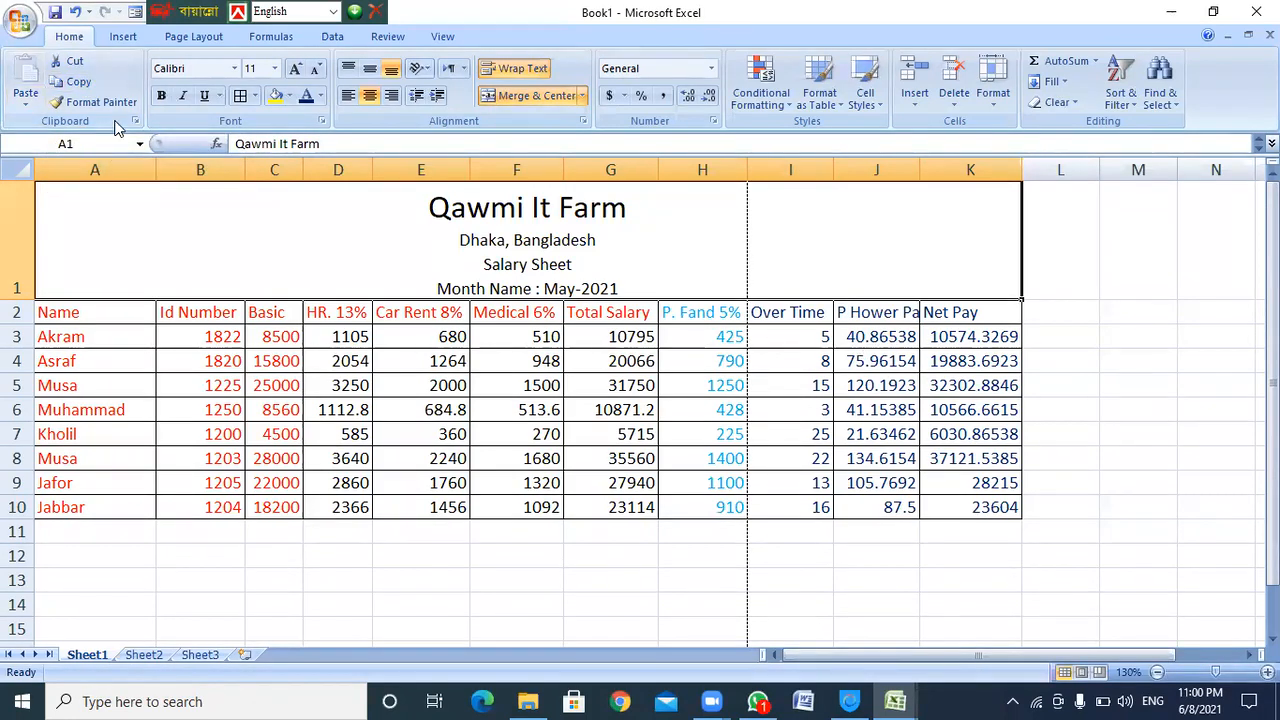
left_click(1131, 314)
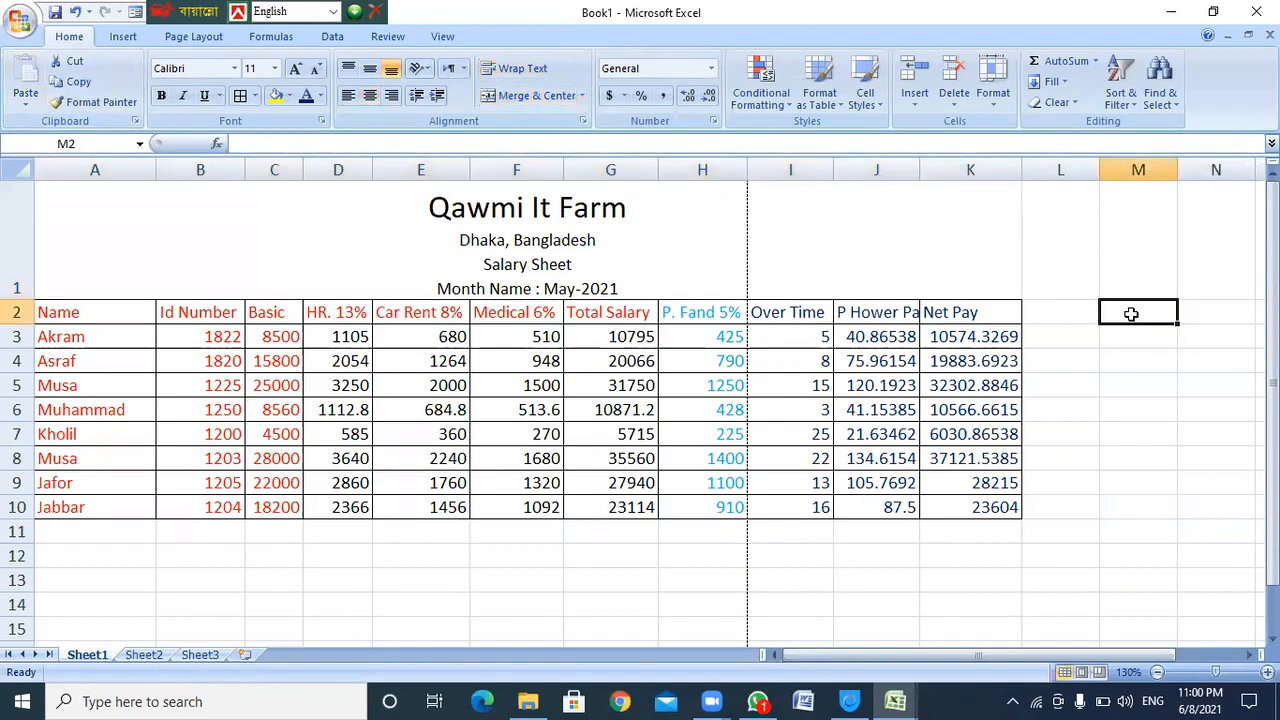
type("4522")
key("Return")
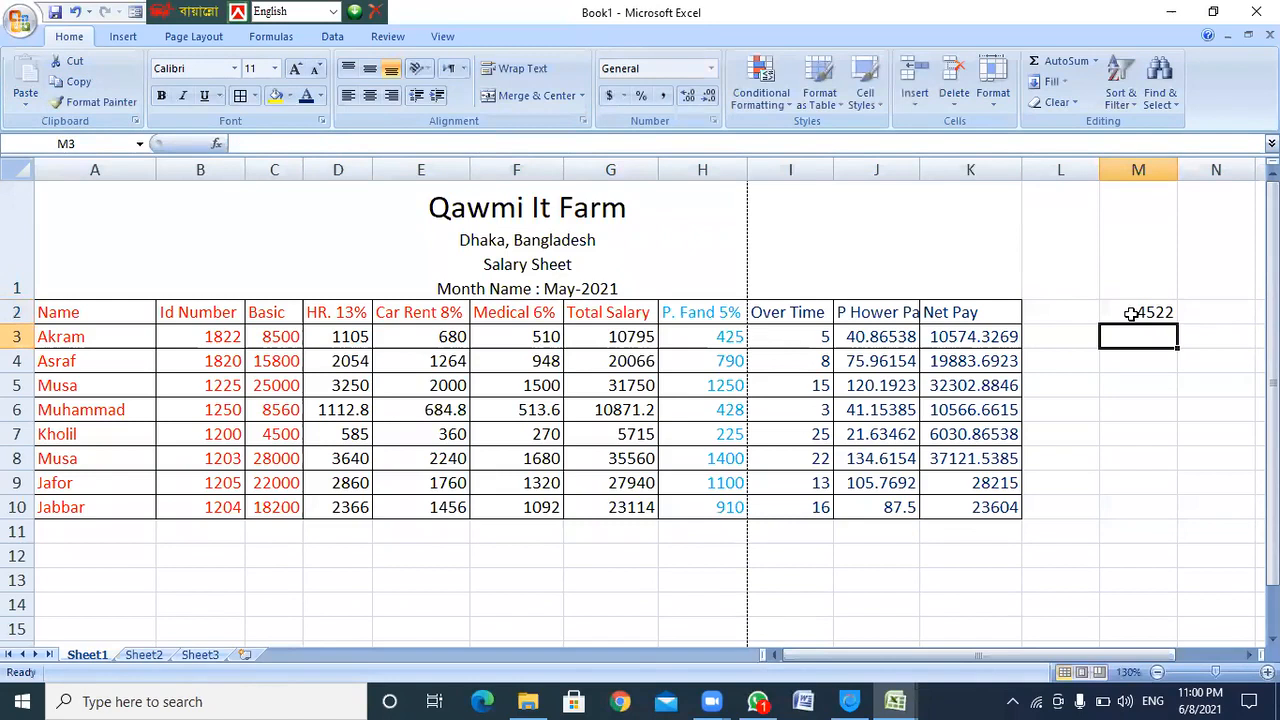
type("3330")
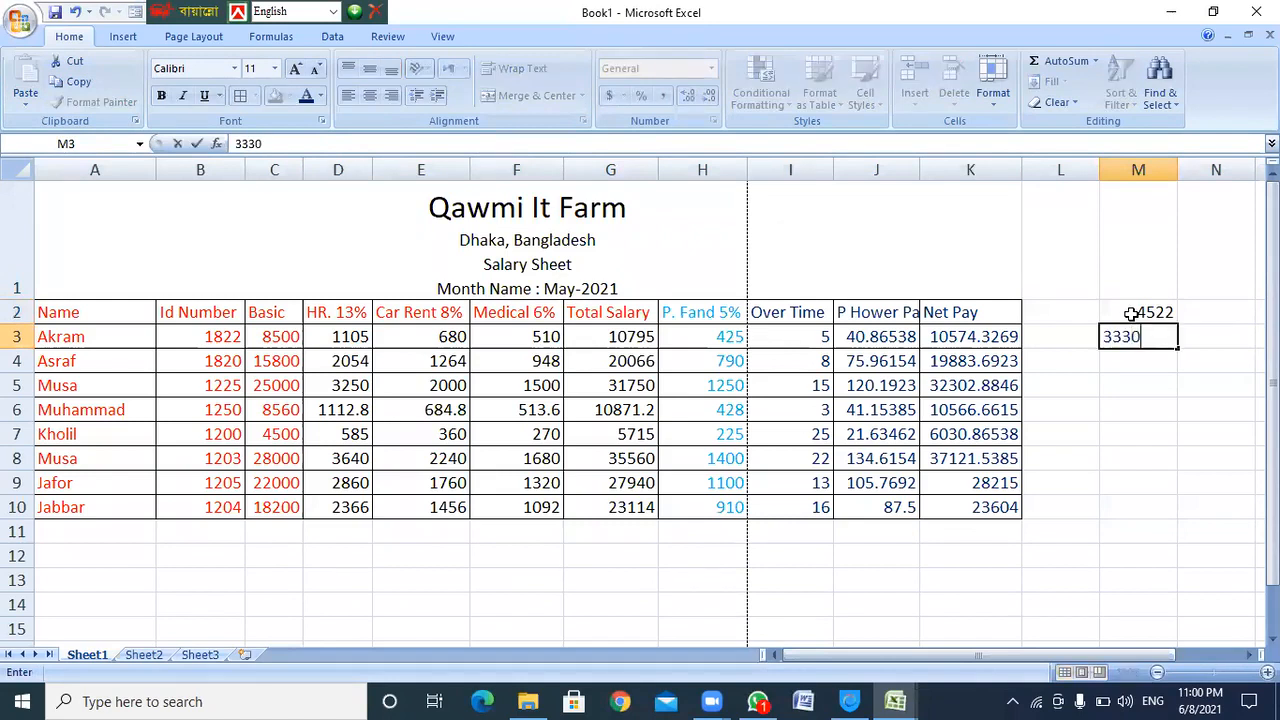
left_click(1130, 312)
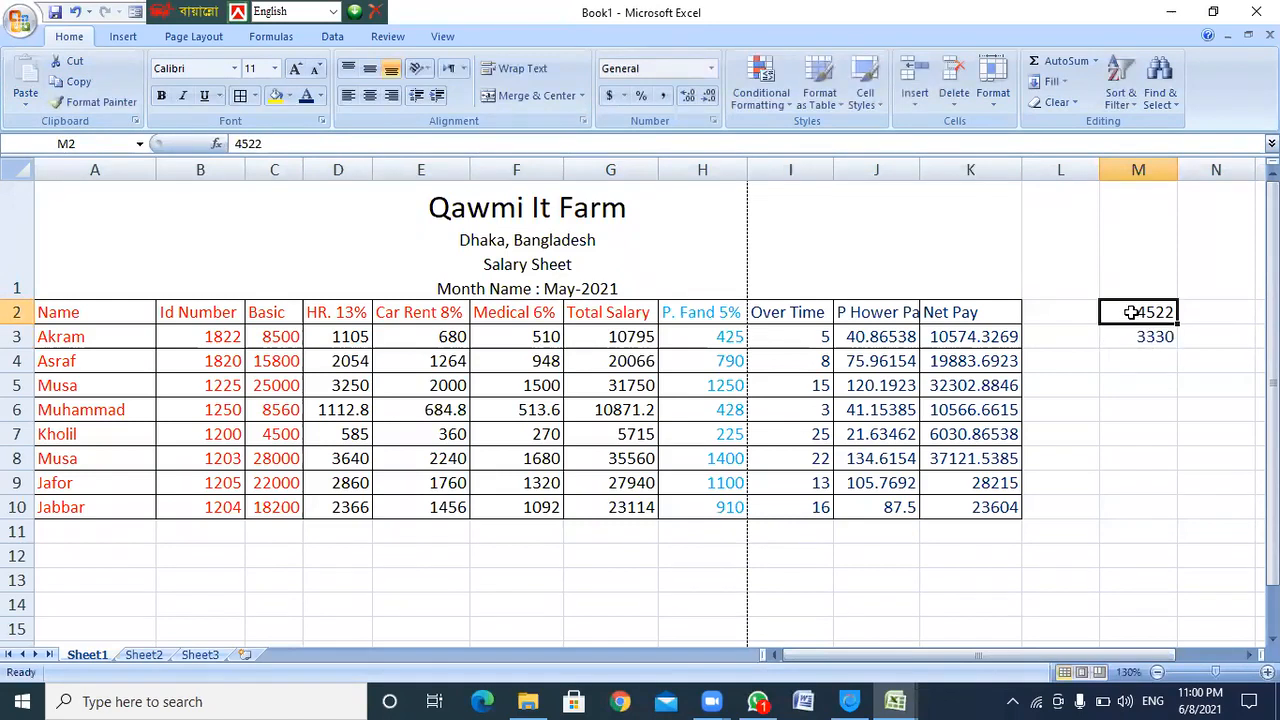
Make M2 red Agency FB and copy that format to M3, then select D12
left_click(320, 96)
left_click(322, 259)
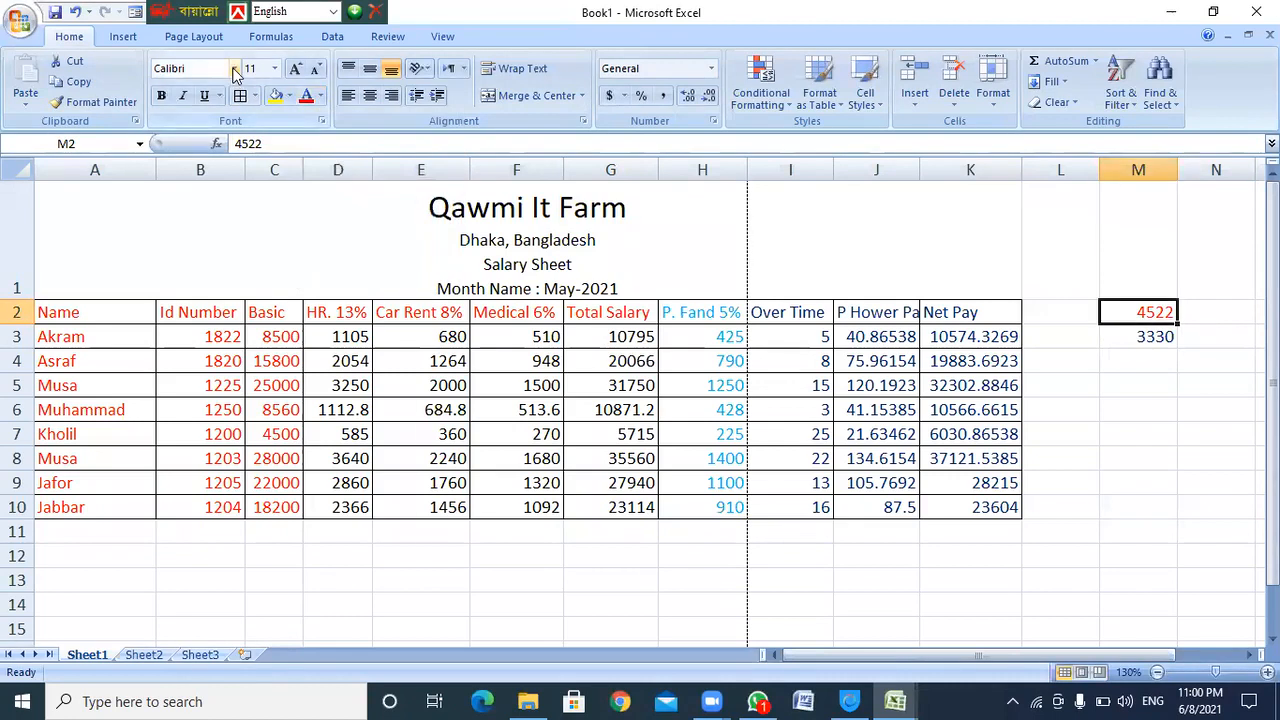
left_click(235, 69)
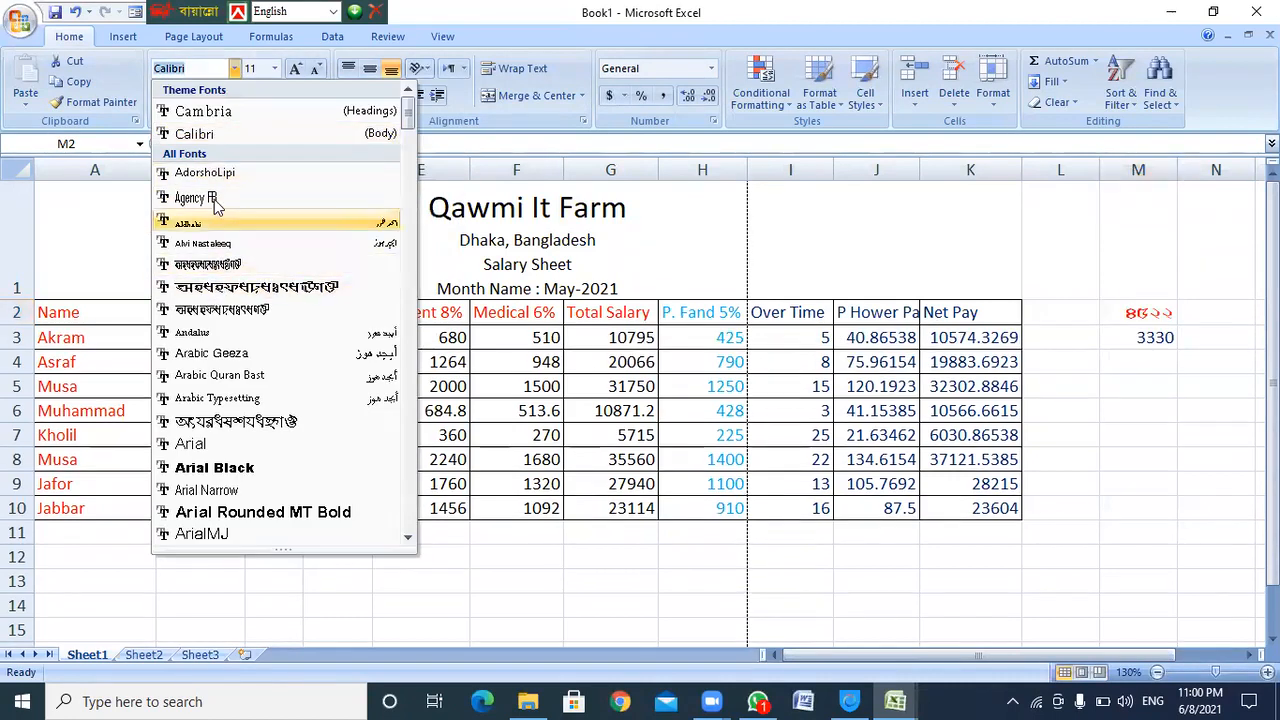
left_click(212, 199)
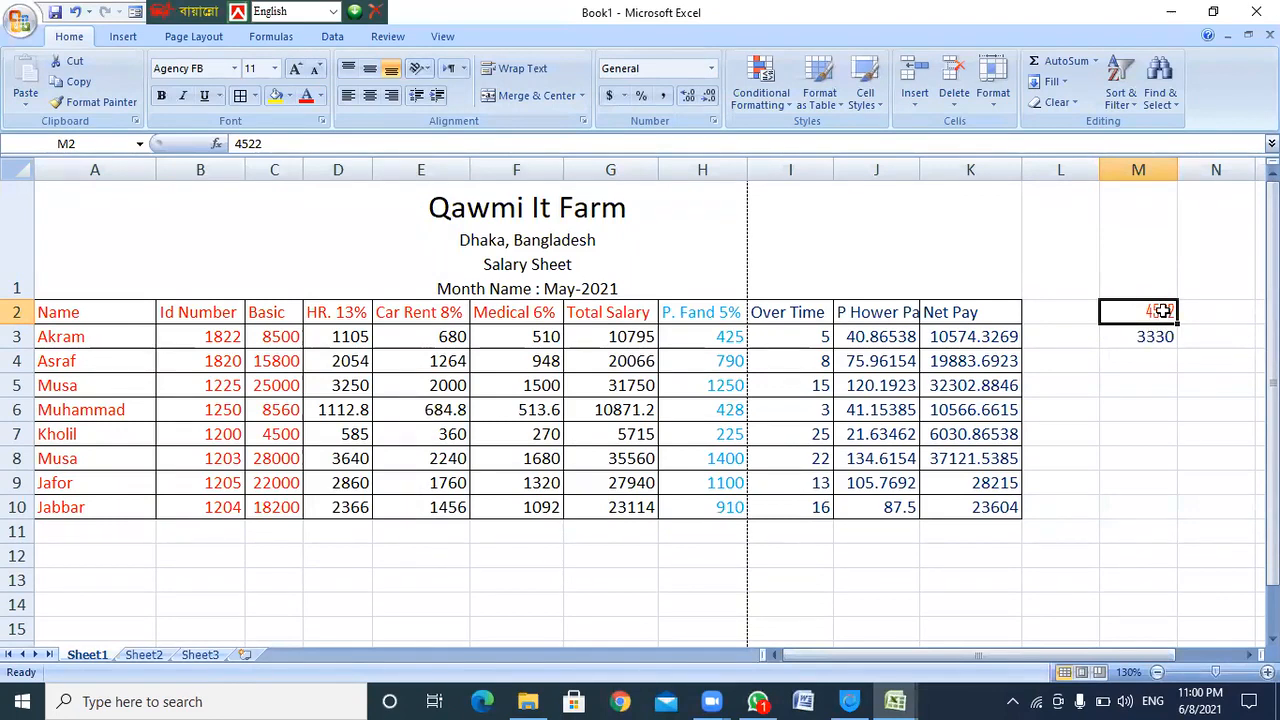
left_click(98, 102)
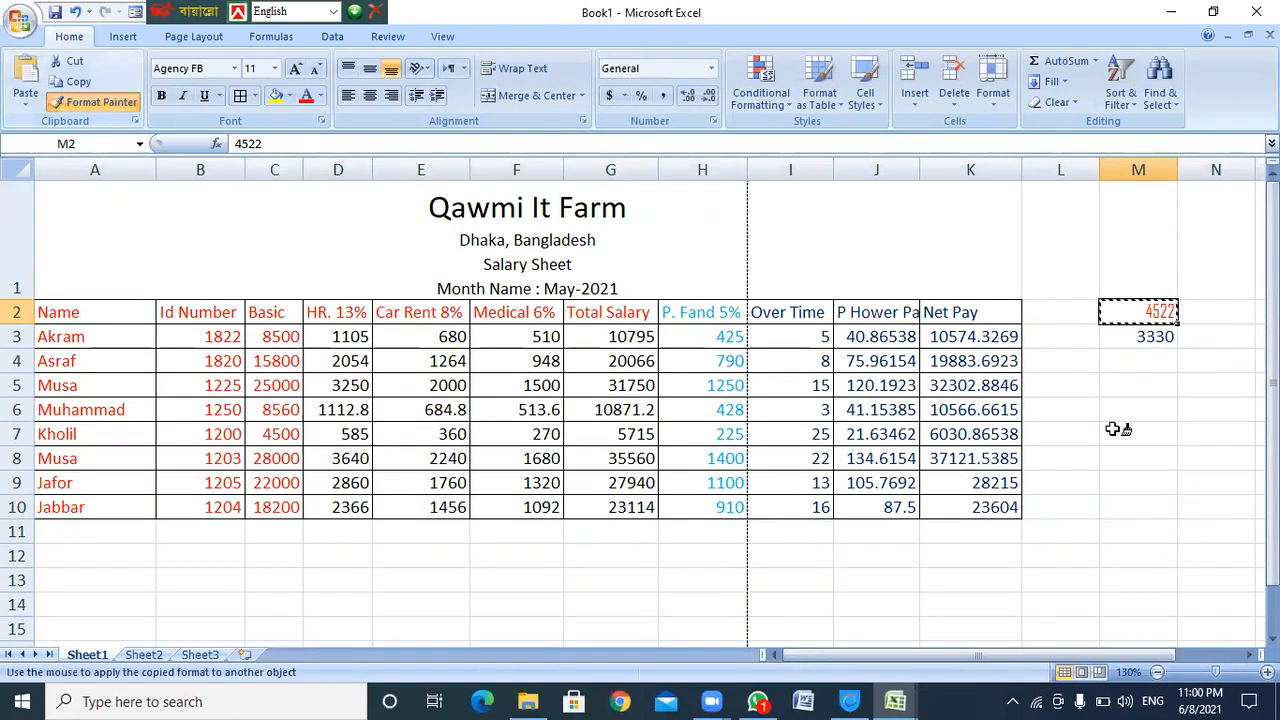
left_click(1140, 340)
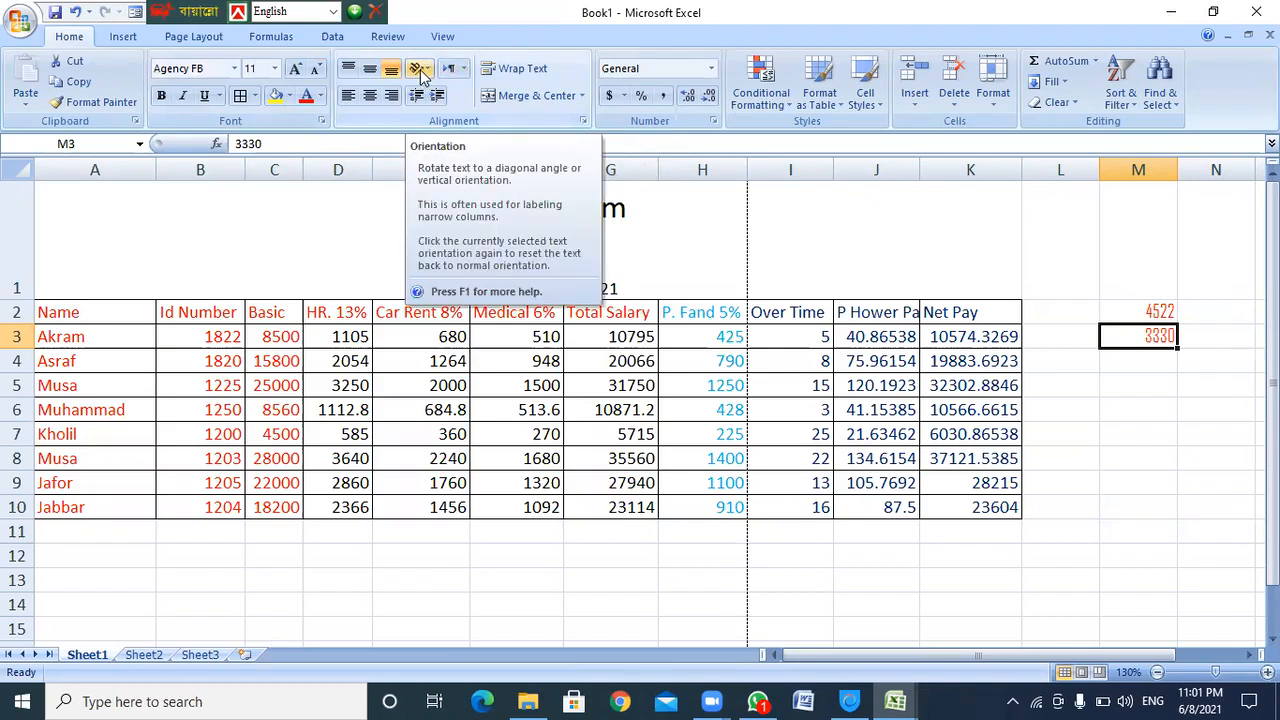
left_click(306, 560)
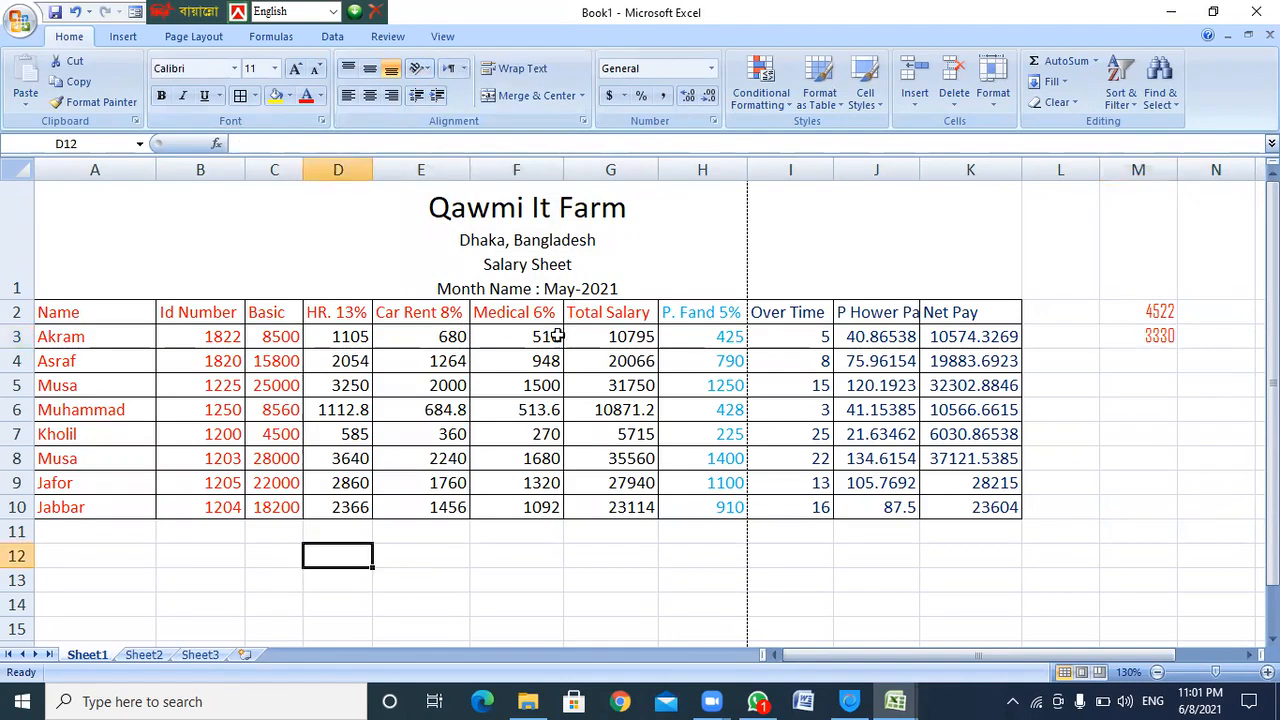
scroll(557, 384, "up", 15, "ctrl")
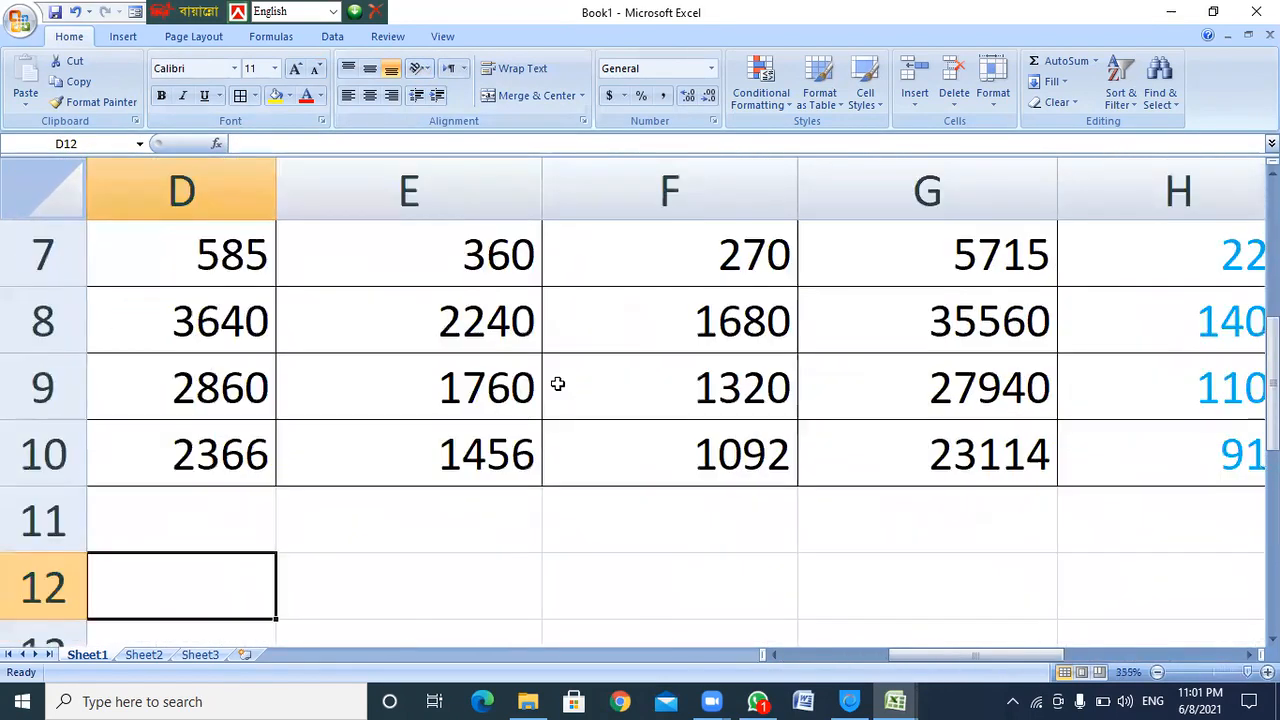
Enter a sample name in D12 angled counterclockwise
scroll(557, 384, "down", 1)
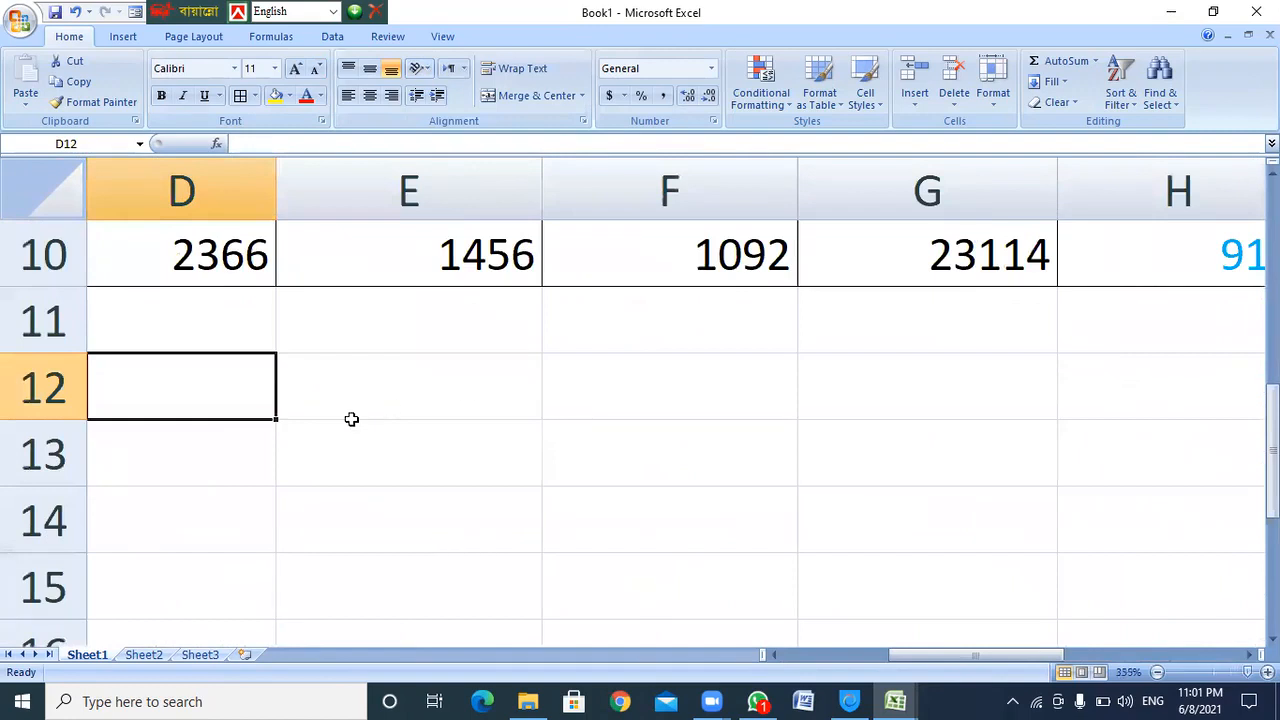
left_click(420, 68)
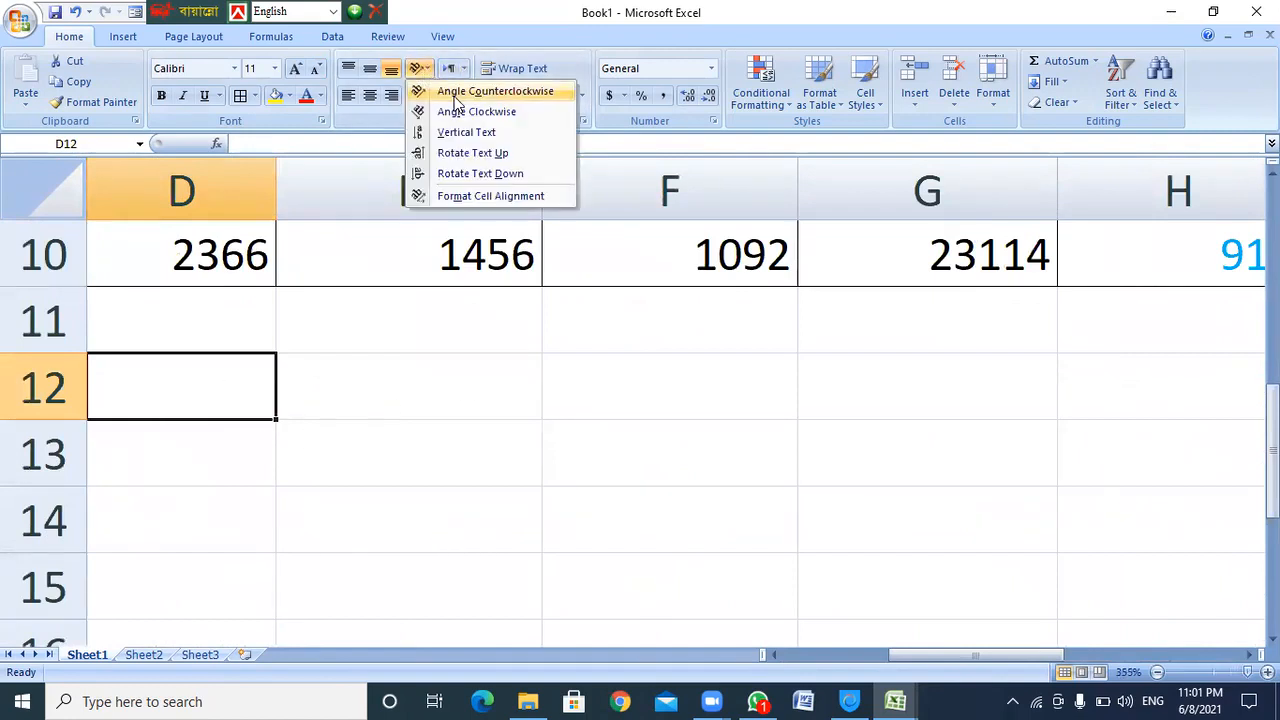
left_click(455, 93)
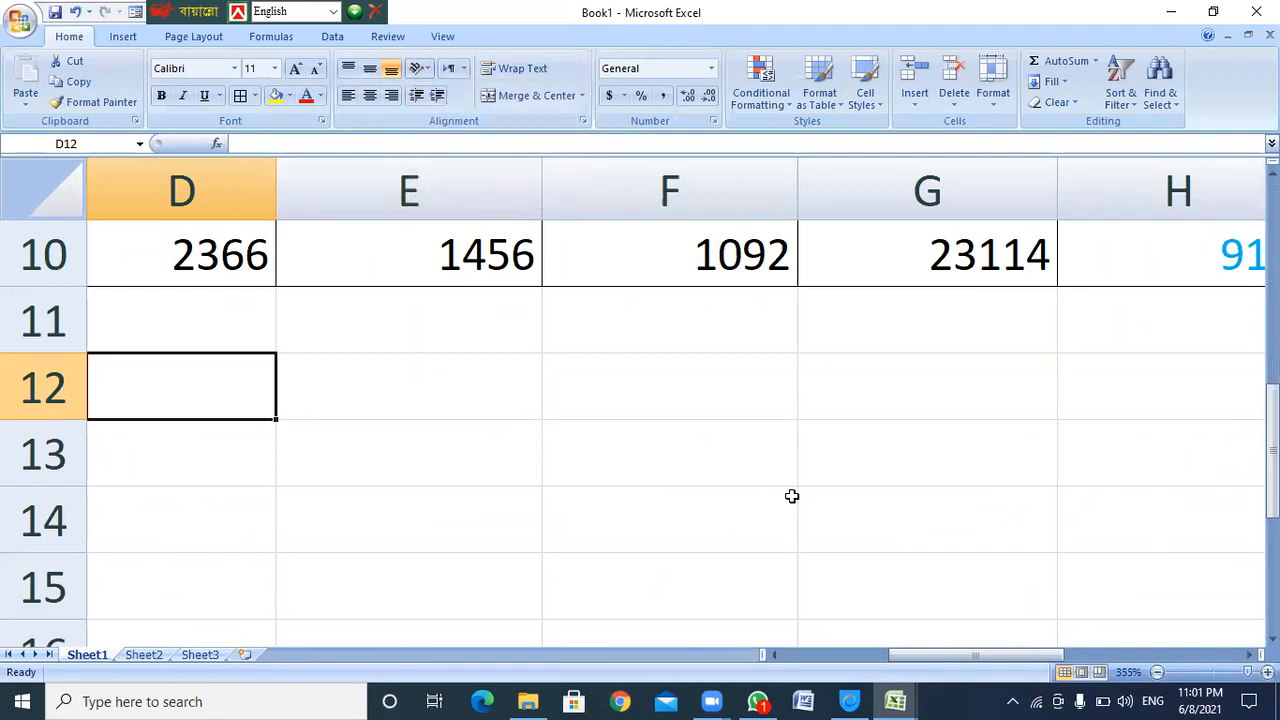
type("akram")
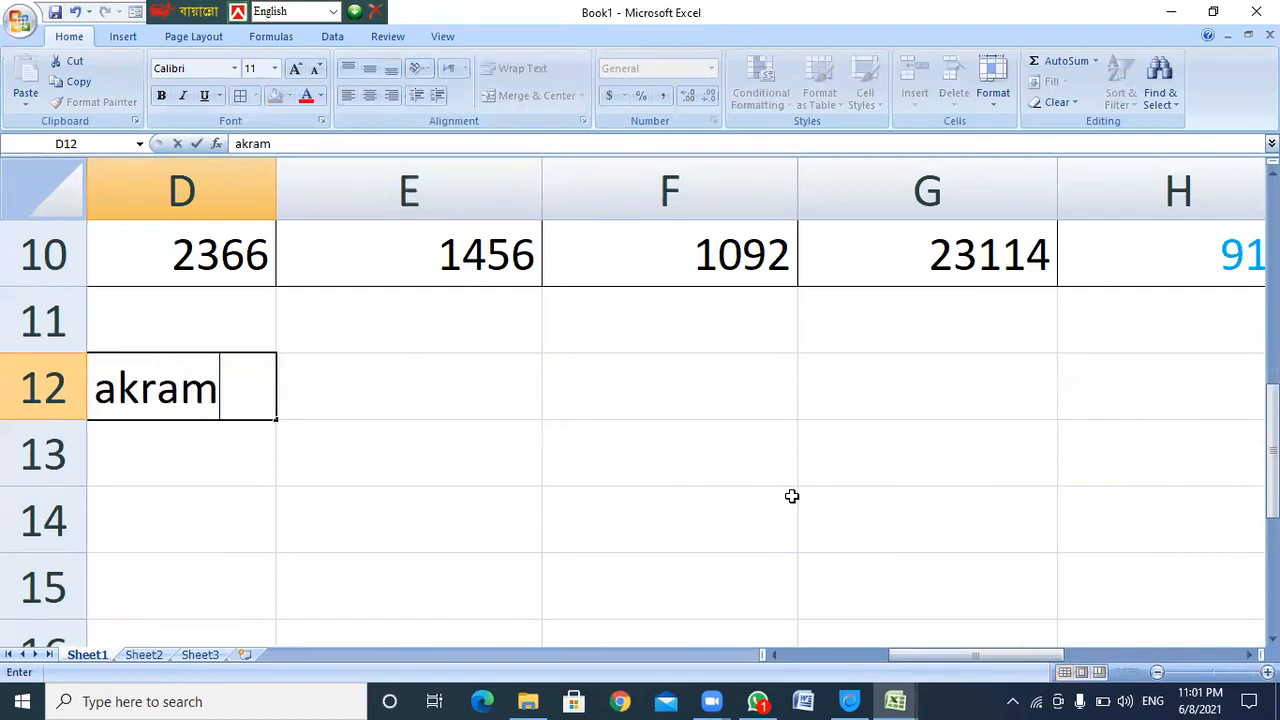
left_click(351, 397)
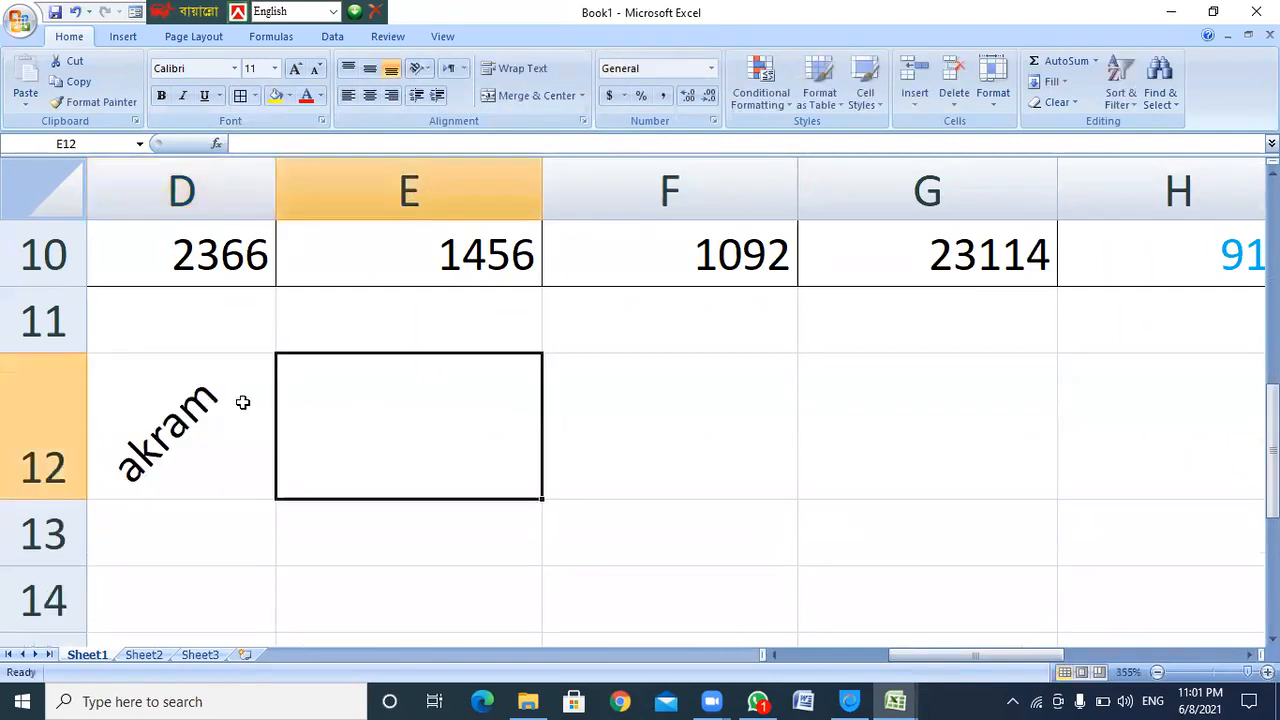
Try D12's name angled clockwise, vertical reading upward, then vertical reading downward
left_click(181, 443)
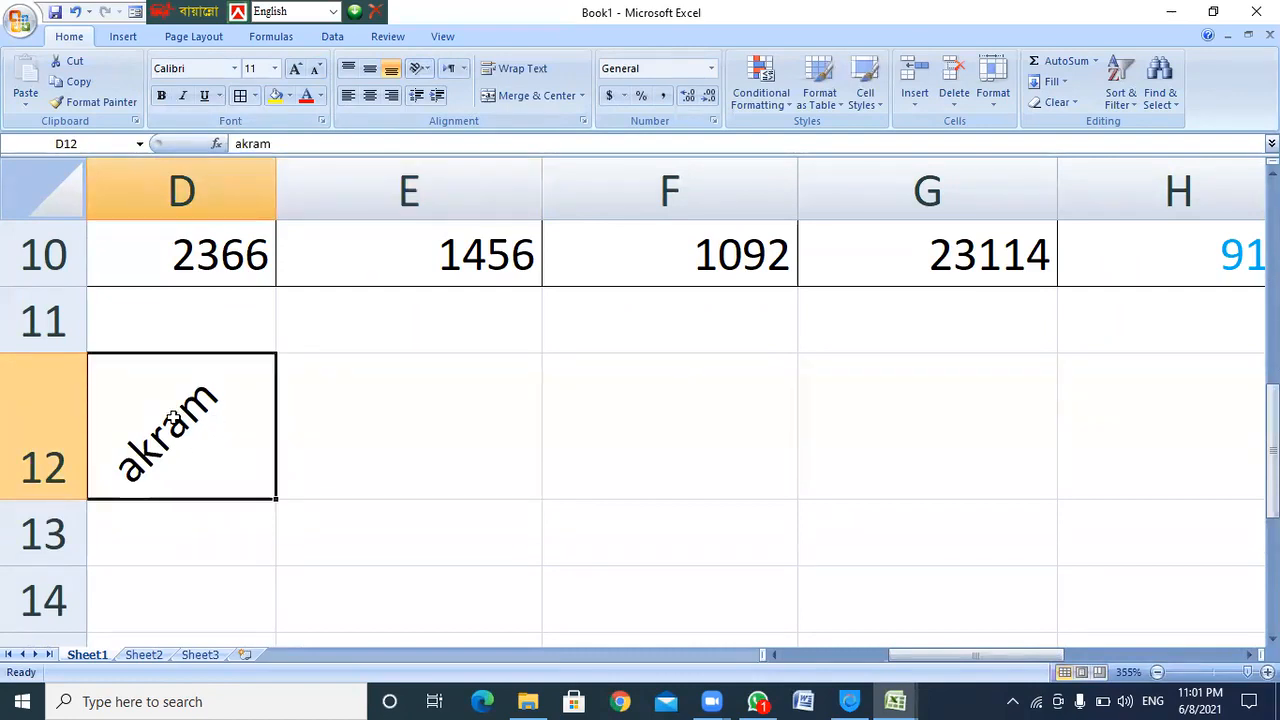
left_click(426, 67)
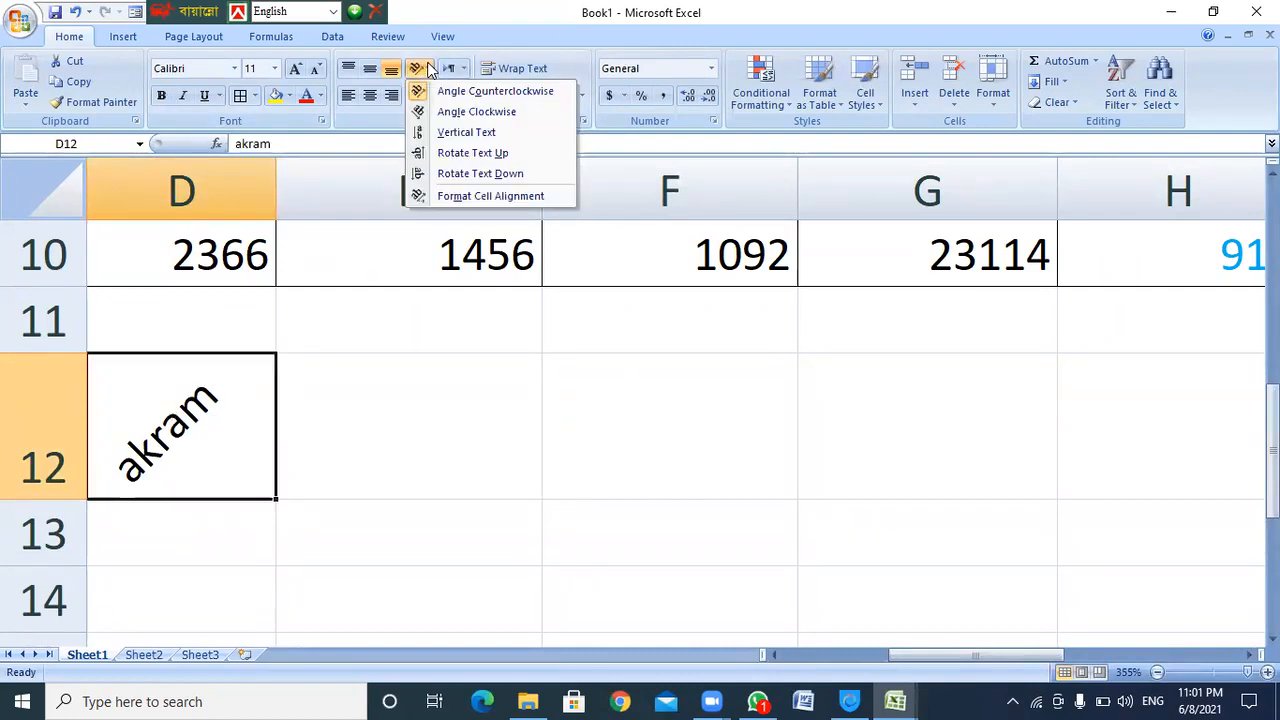
left_click(494, 120)
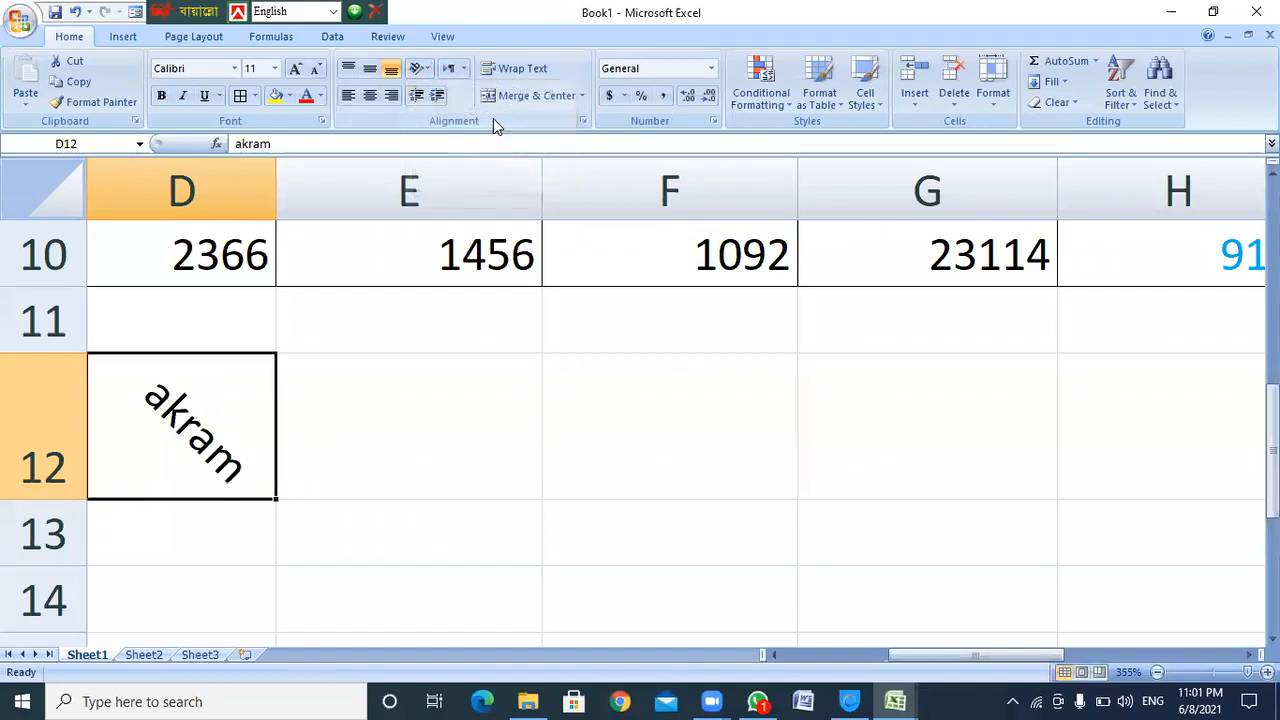
left_click(430, 70)
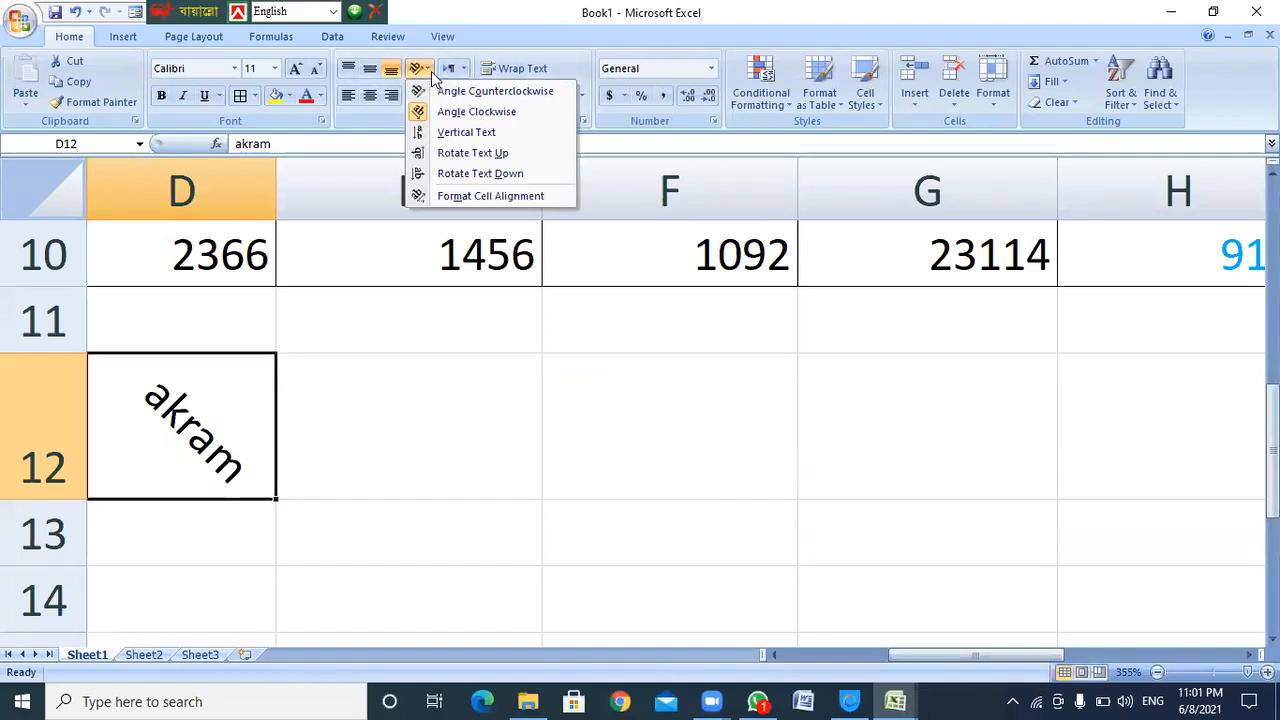
left_click(455, 152)
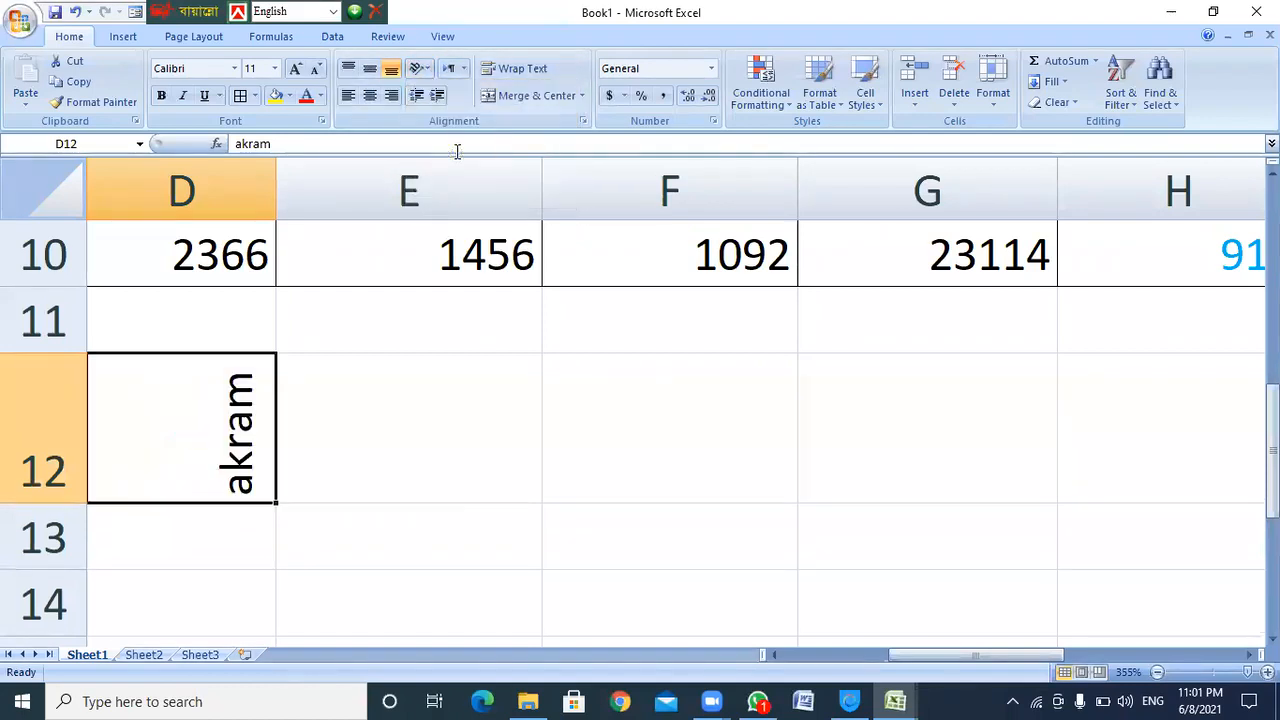
left_click(428, 69)
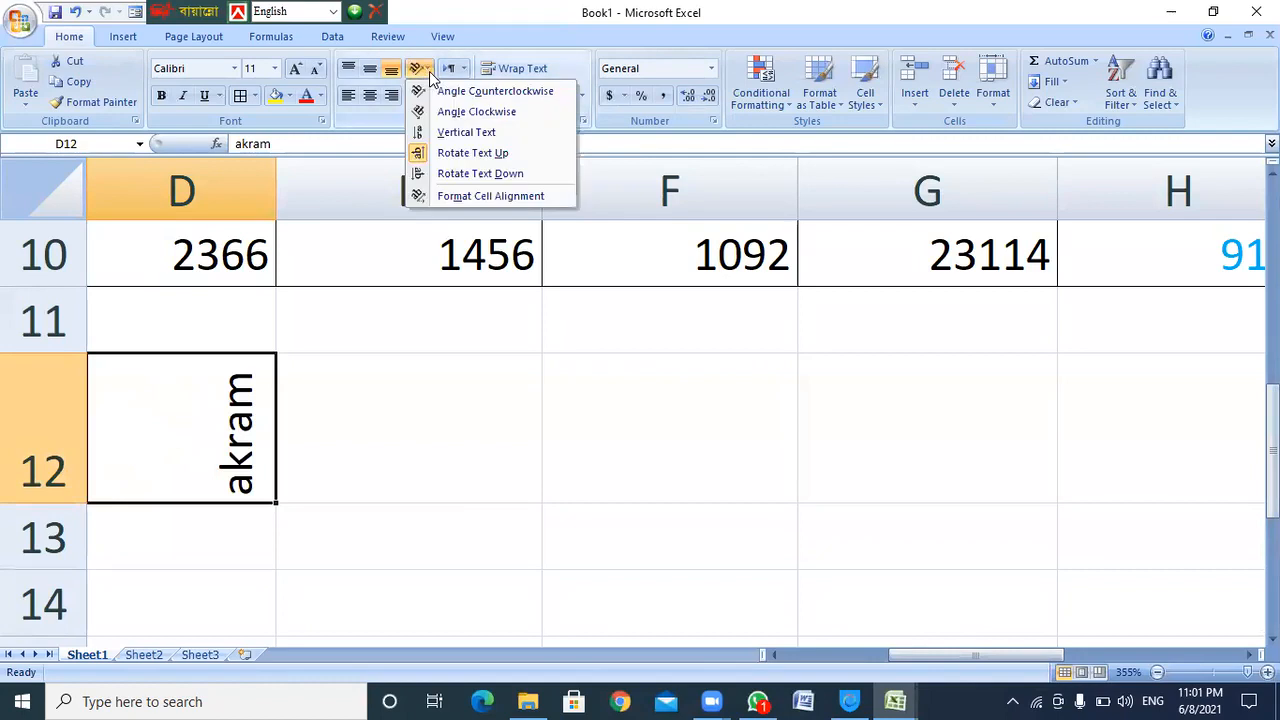
left_click(452, 173)
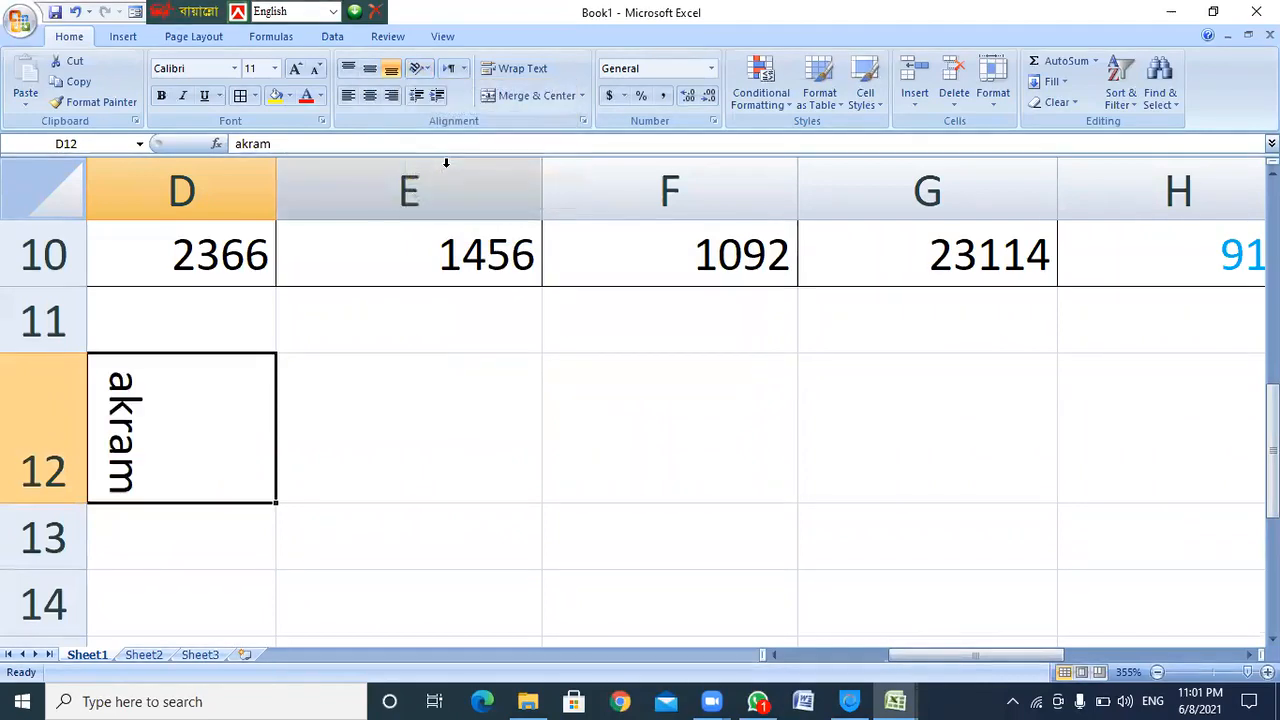
Reset D12's name to horizontal text and select E12
left_click(424, 68)
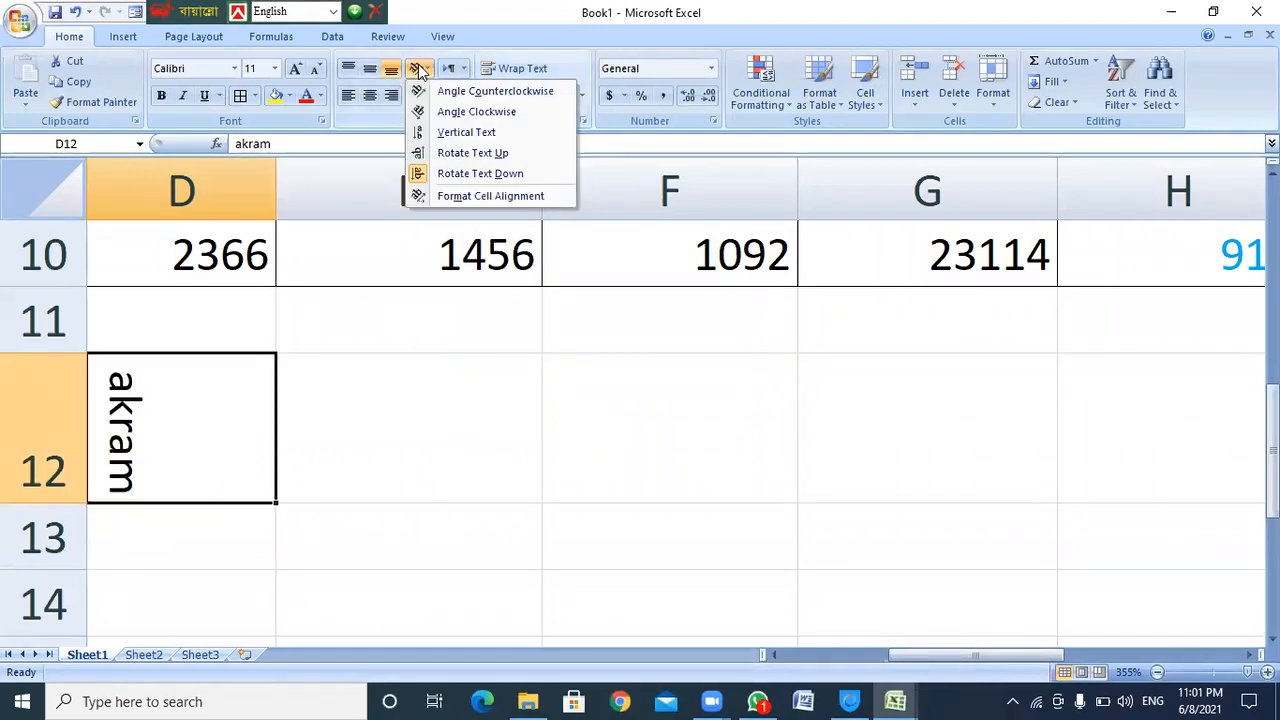
left_click(468, 175)
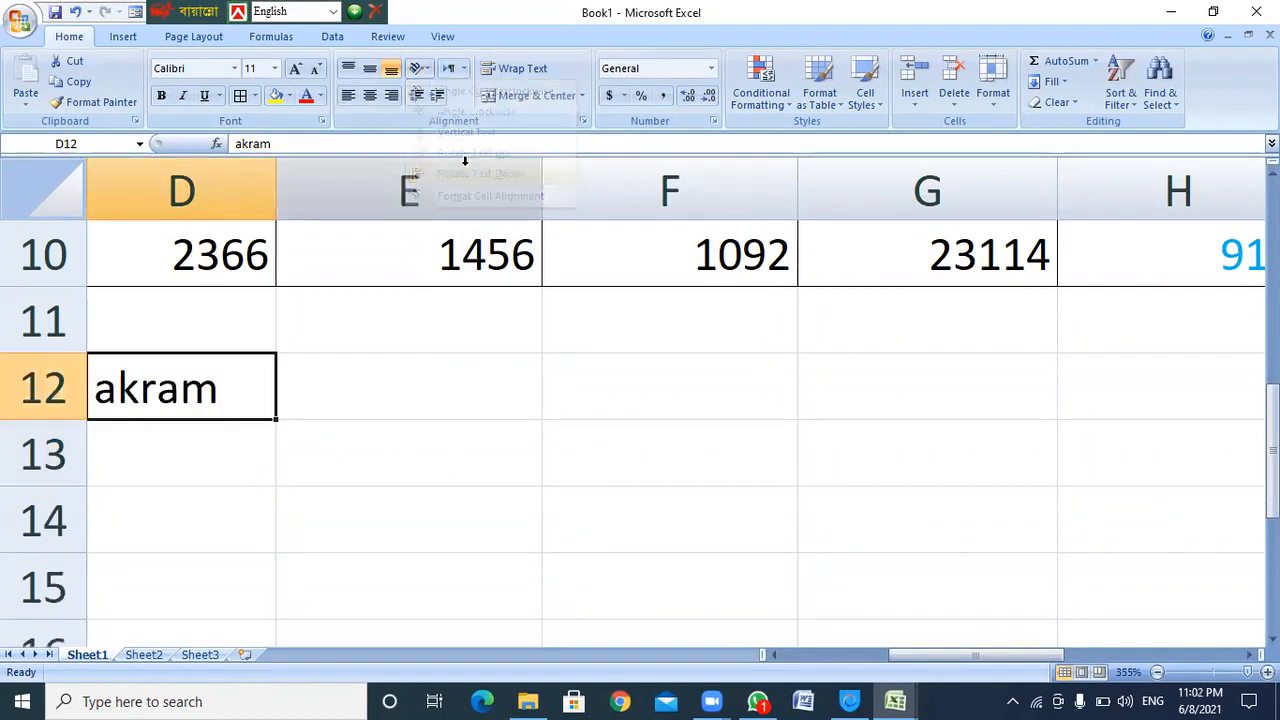
left_click(331, 402)
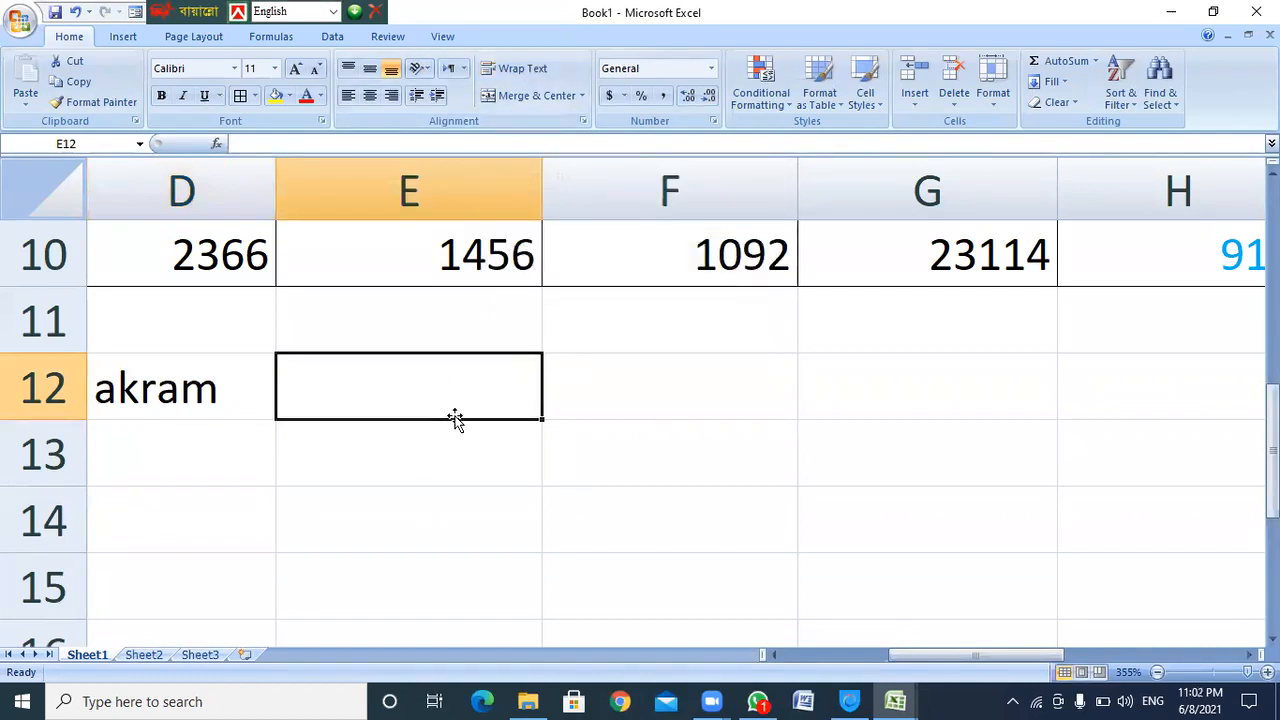
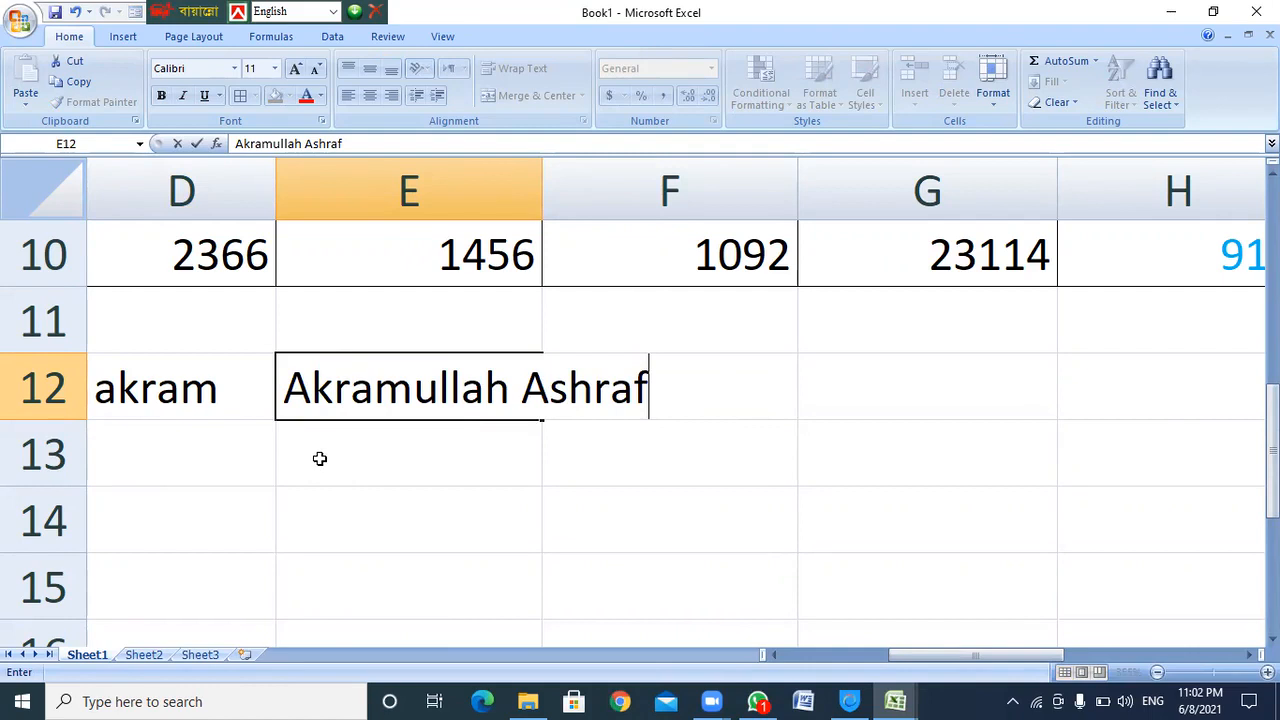
Enter a sample full name in E12 and remove a stray 'ff' test entry from F12
key("Return")
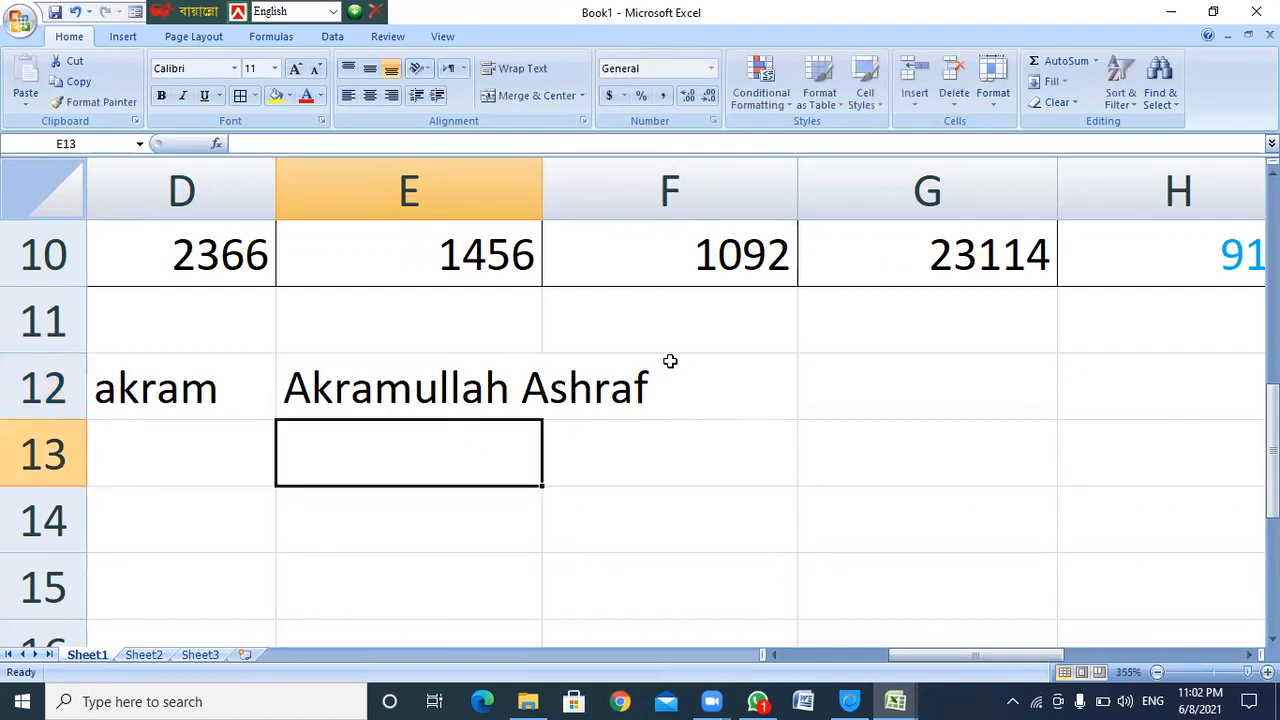
left_click(670, 367)
type("ff")
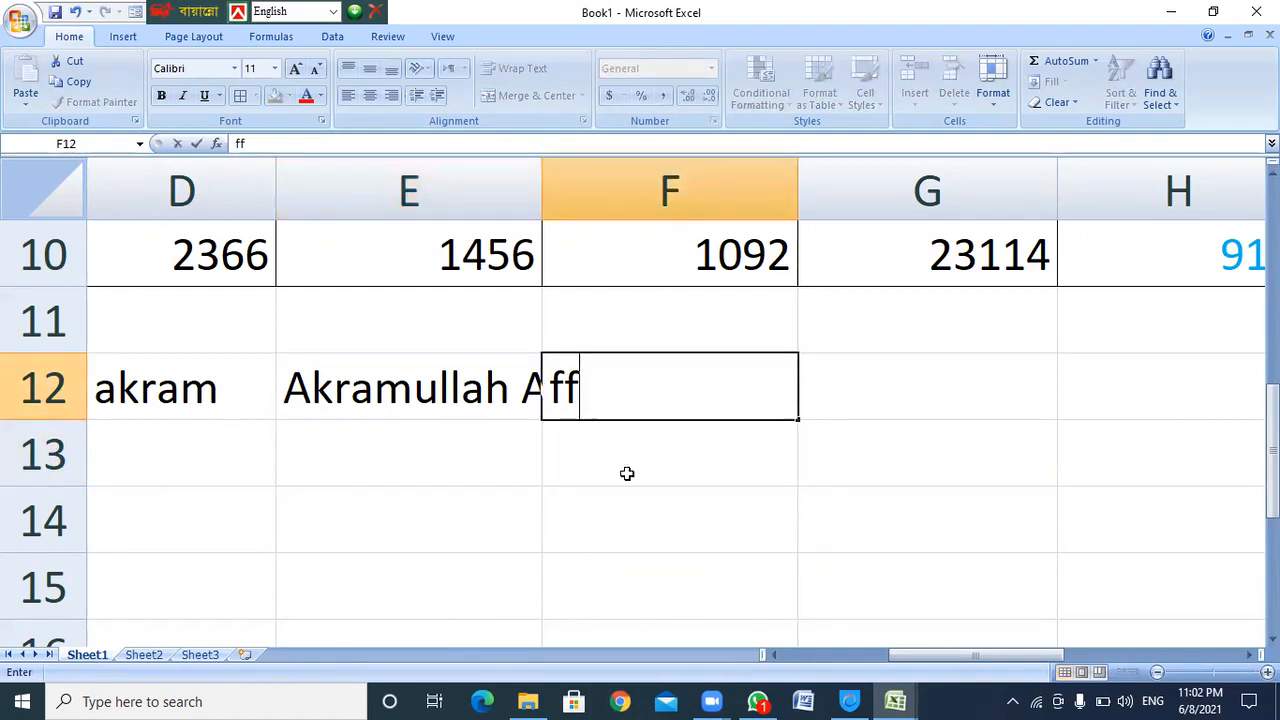
key("Return")
left_click(572, 390)
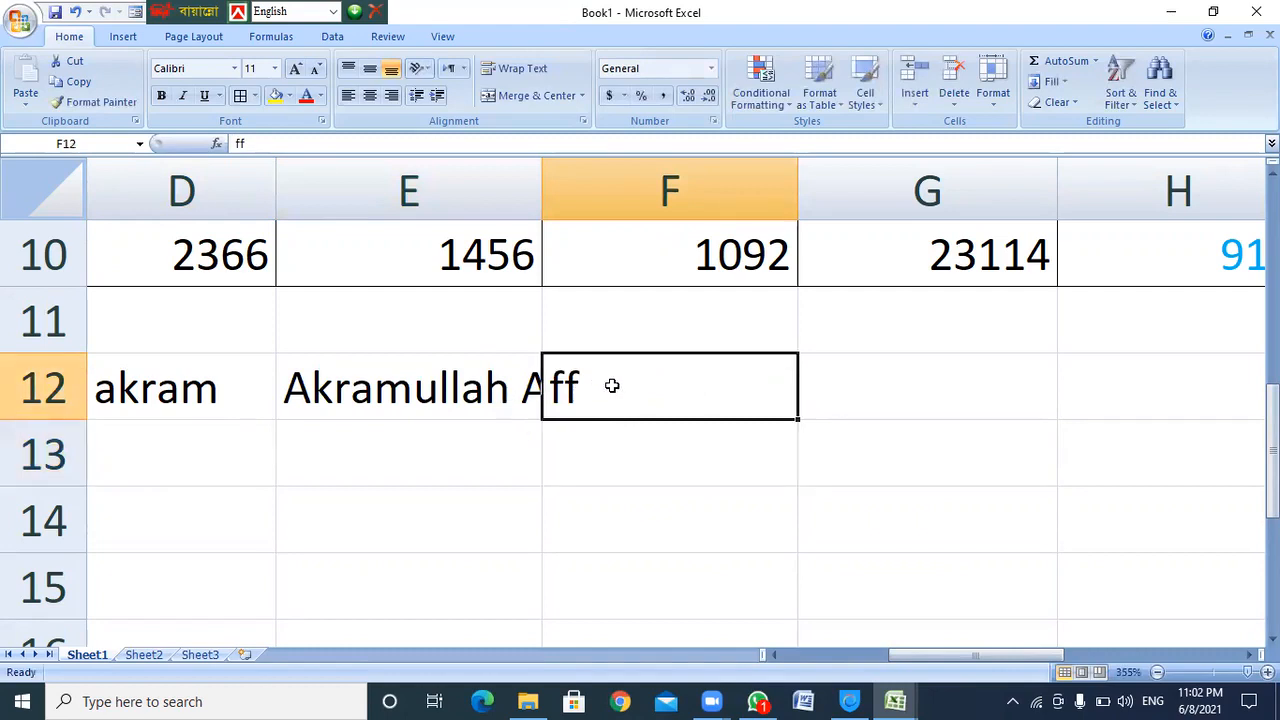
key("Delete")
Turn on Wrap Text for E12, then clear its contents
left_click(586, 469)
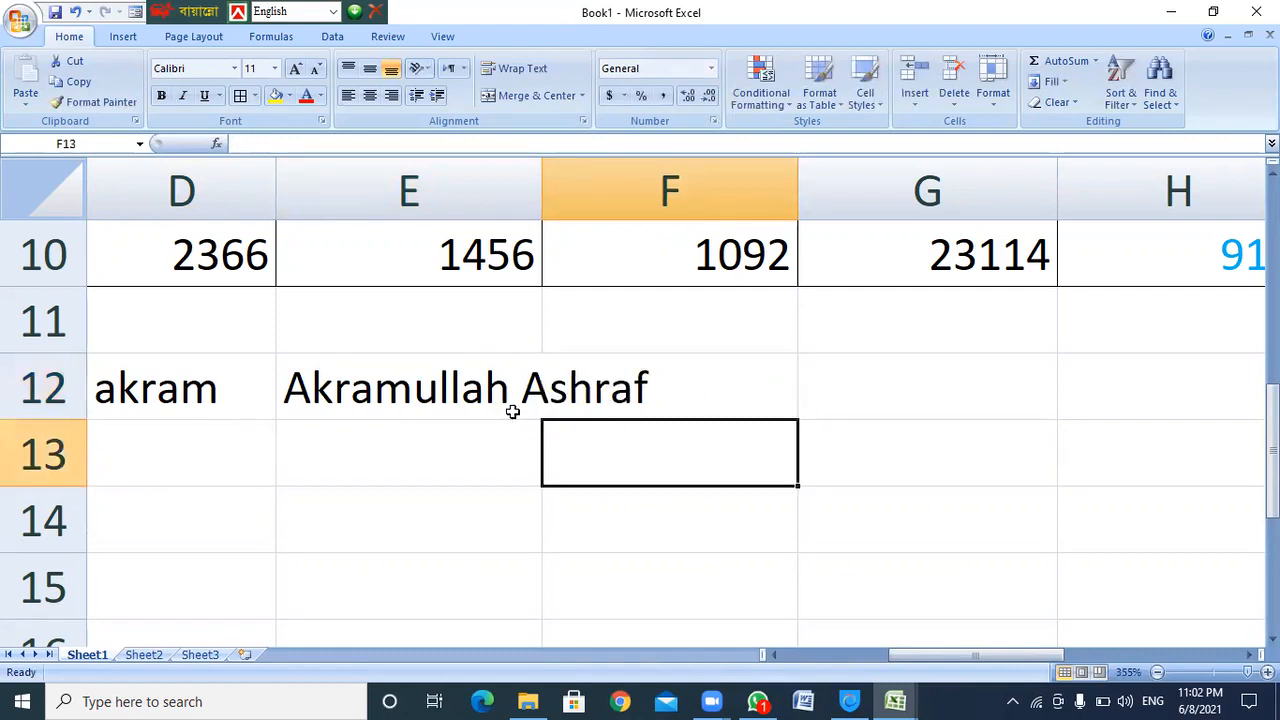
left_click(513, 392)
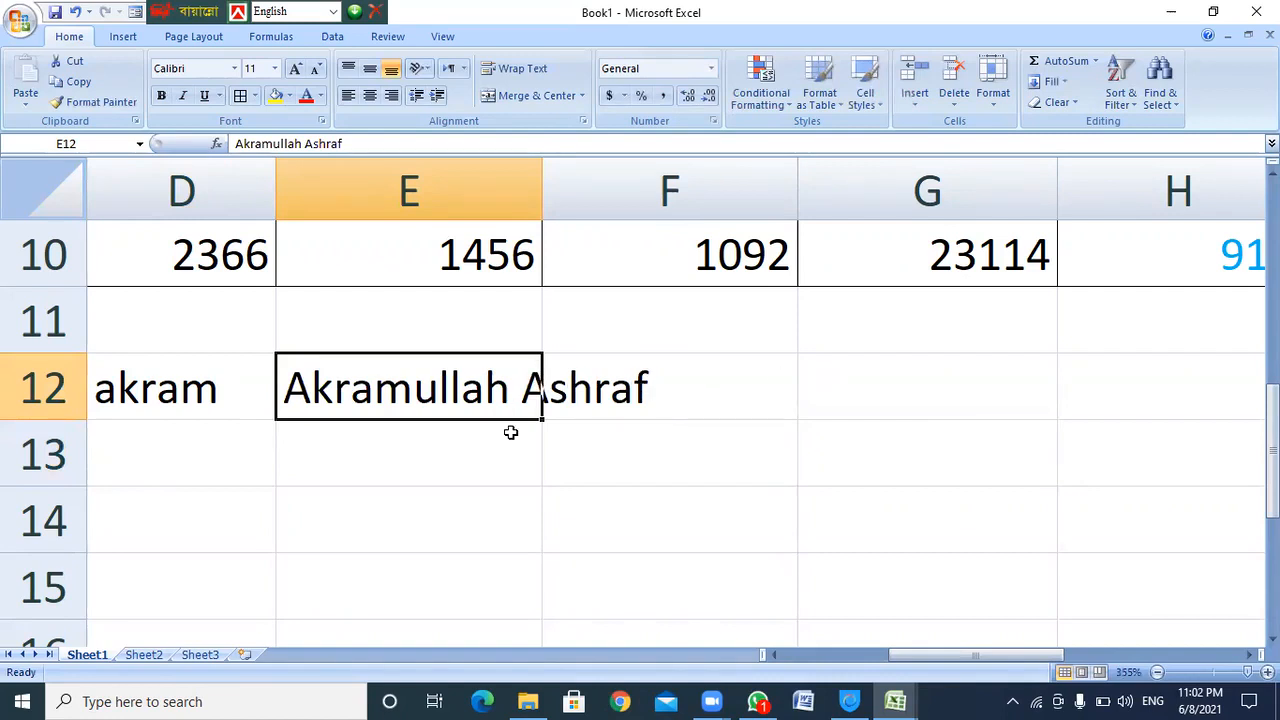
left_click(539, 70)
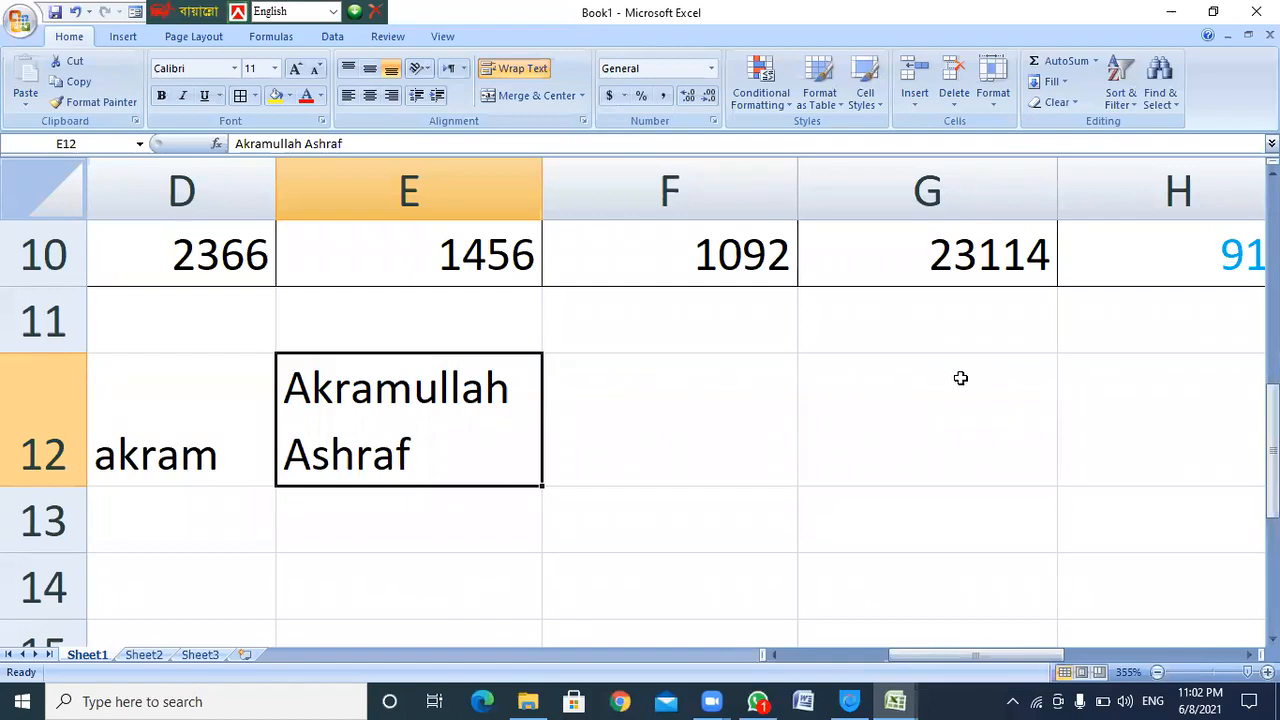
key("Delete")
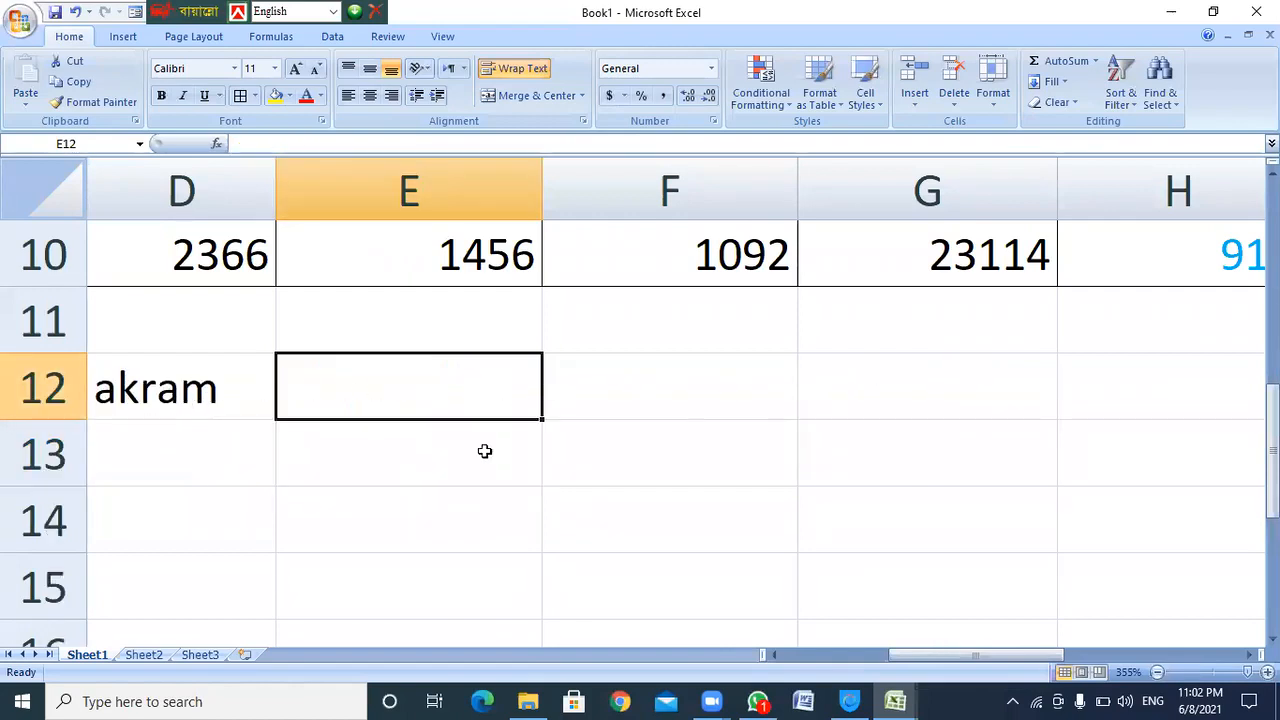
Turn on Wrap Text in E13 and enter a sample full name there
left_click(340, 440)
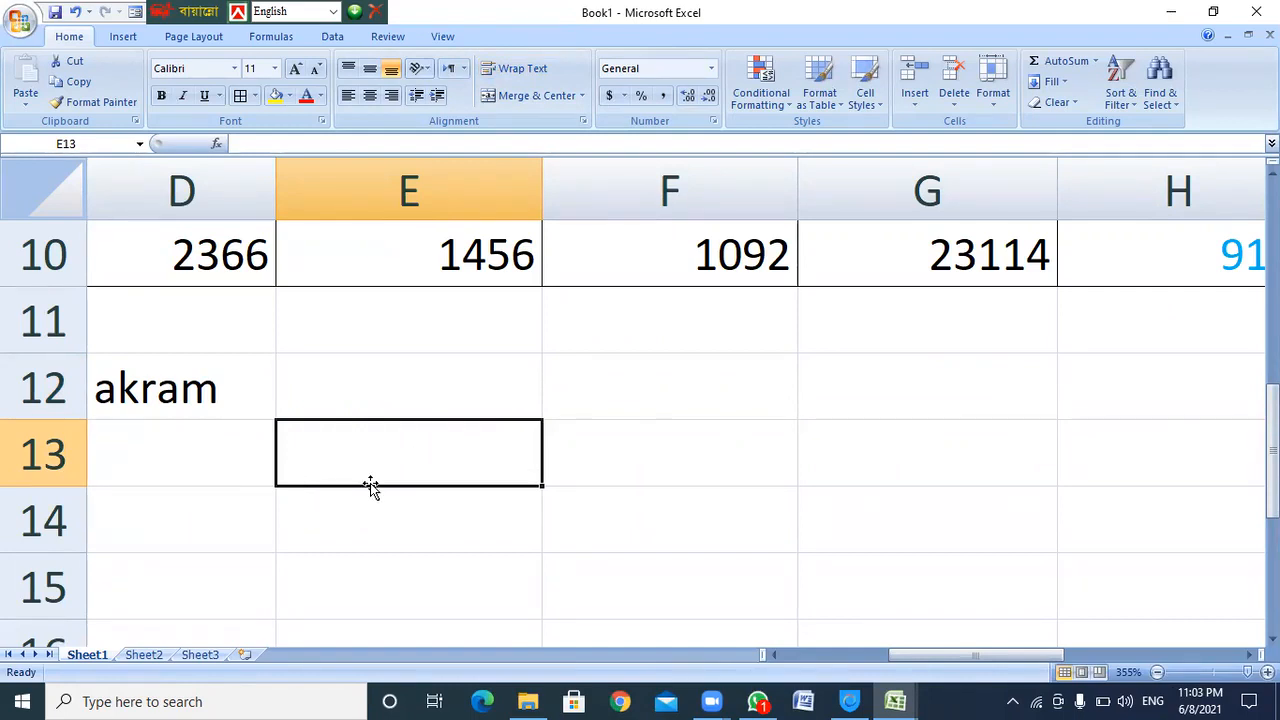
left_click(538, 75)
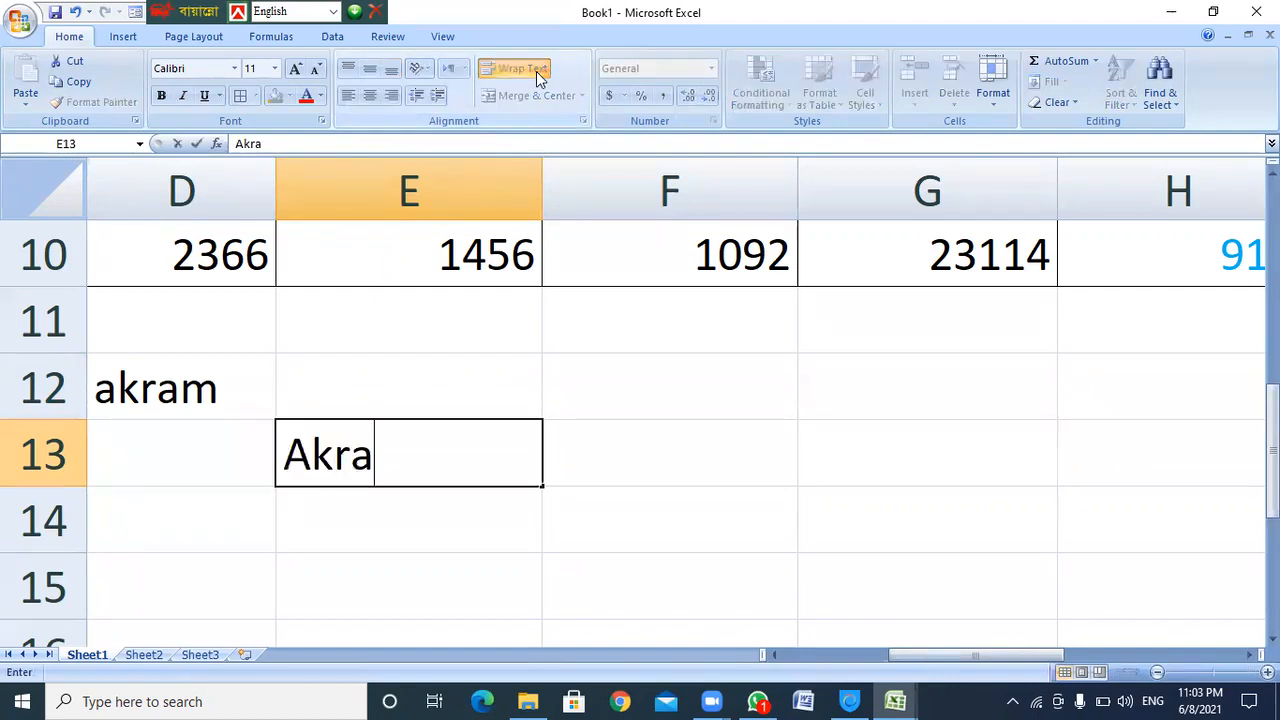
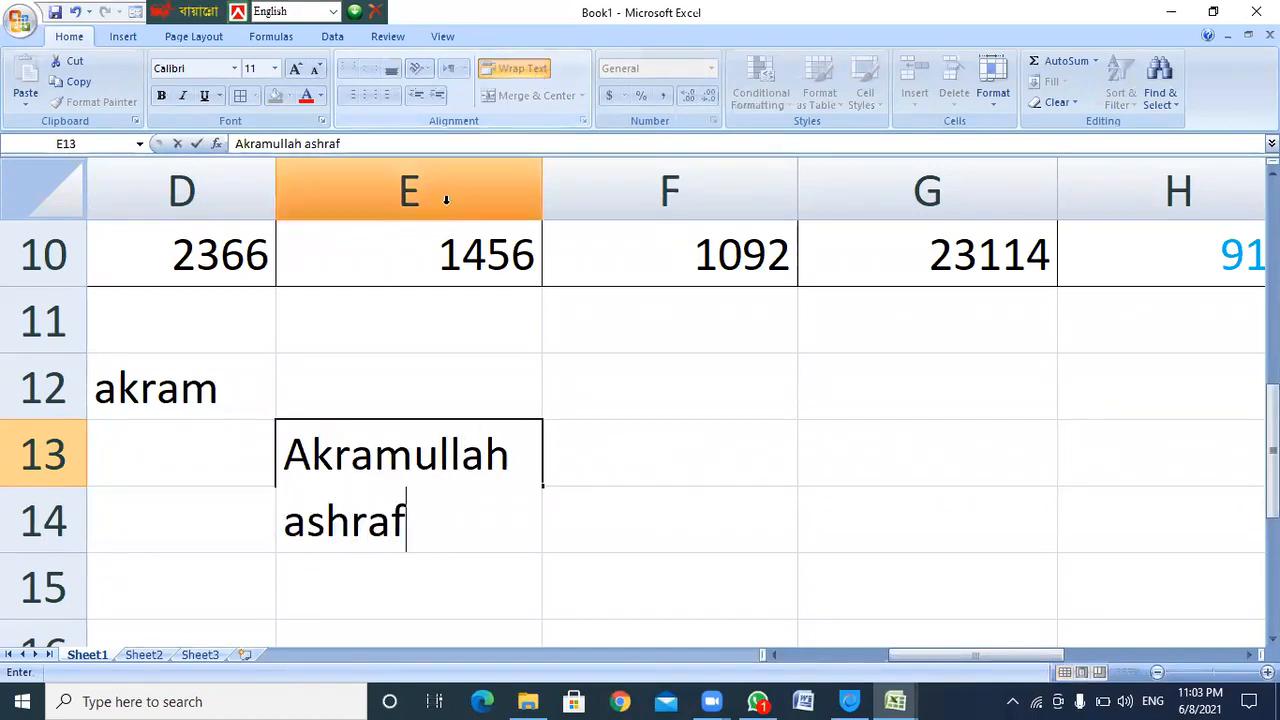
left_click(420, 516)
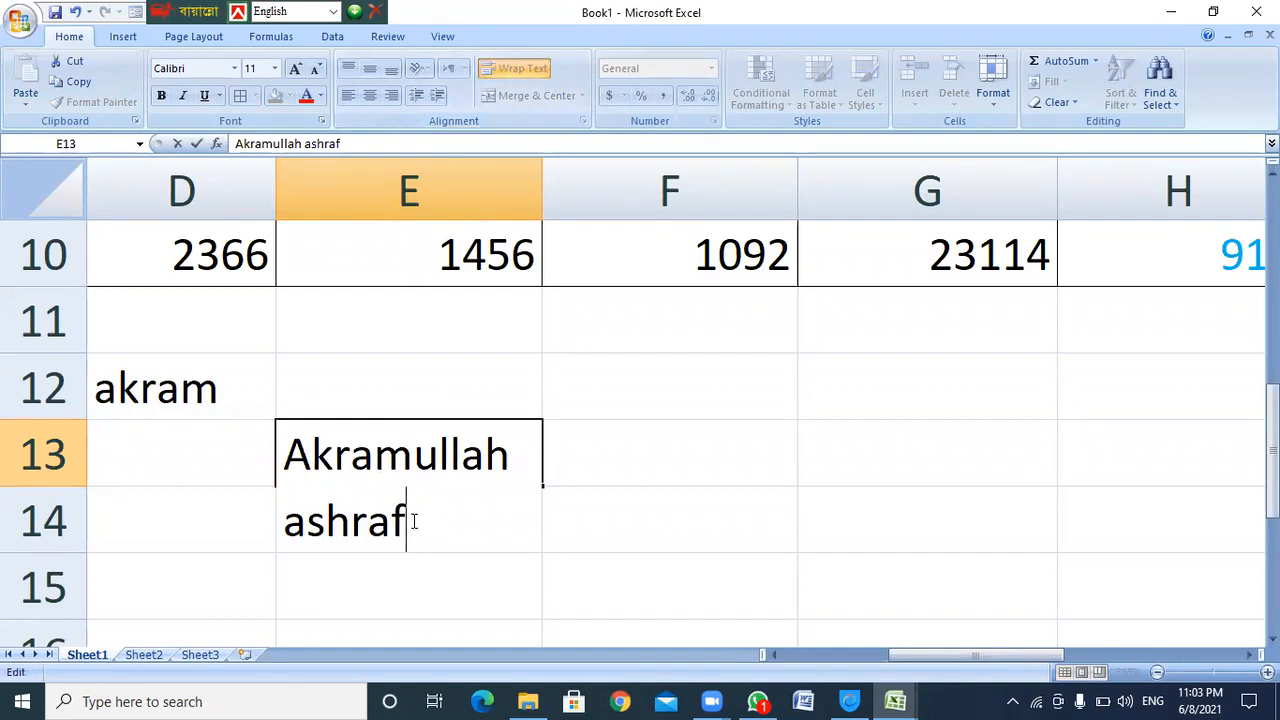
key("Return")
key("Return")
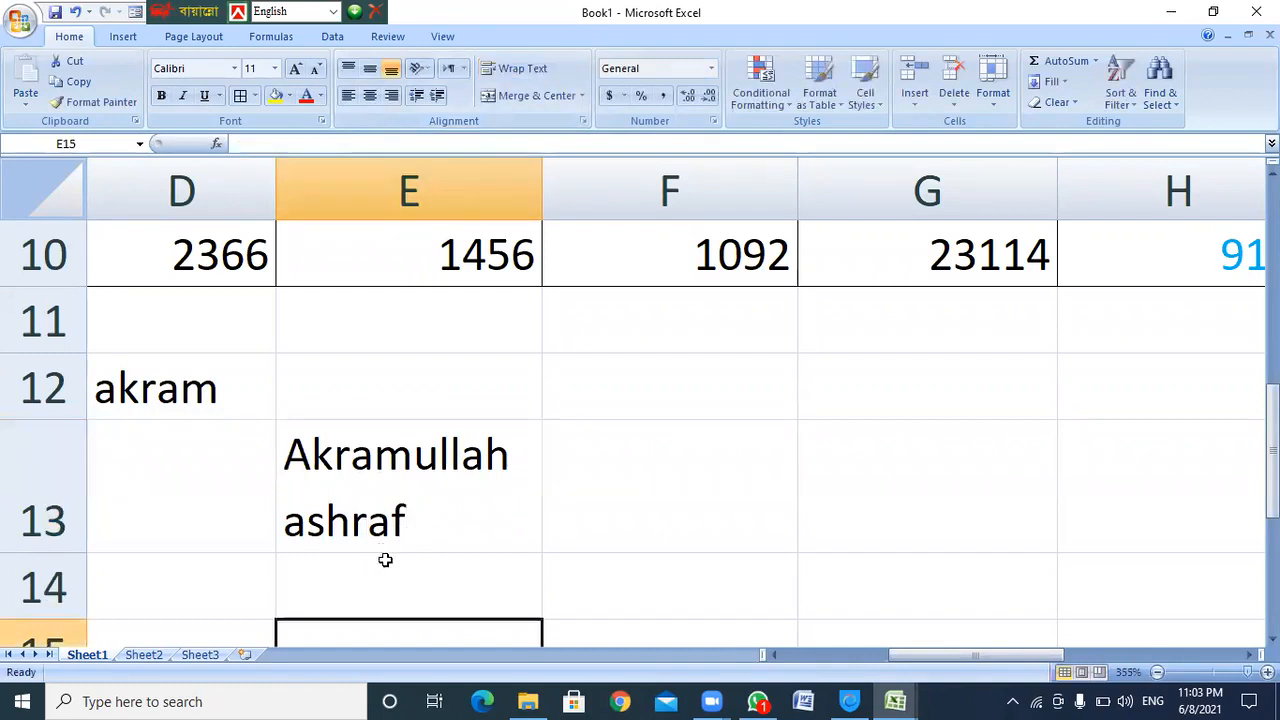
Enter the full name in E14 using AutoComplete and color it red
scroll(385, 545, "down", 1)
left_click(382, 394)
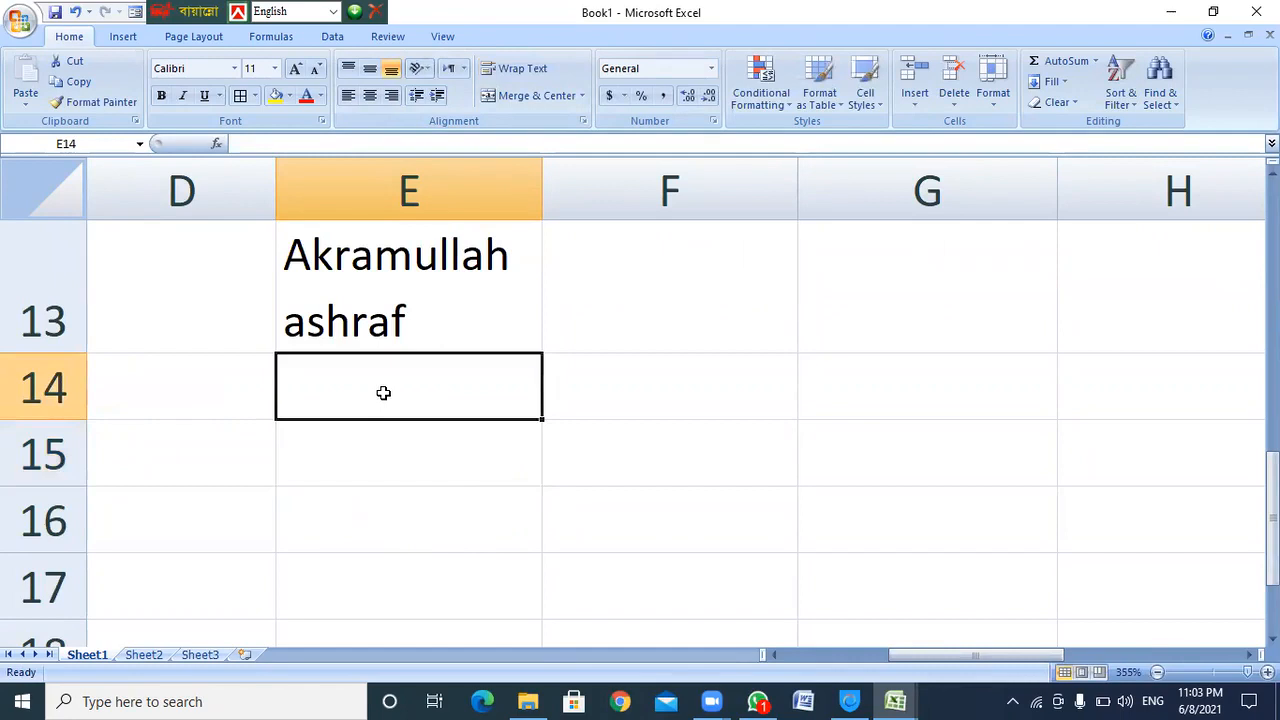
type("akram")
key("Return")
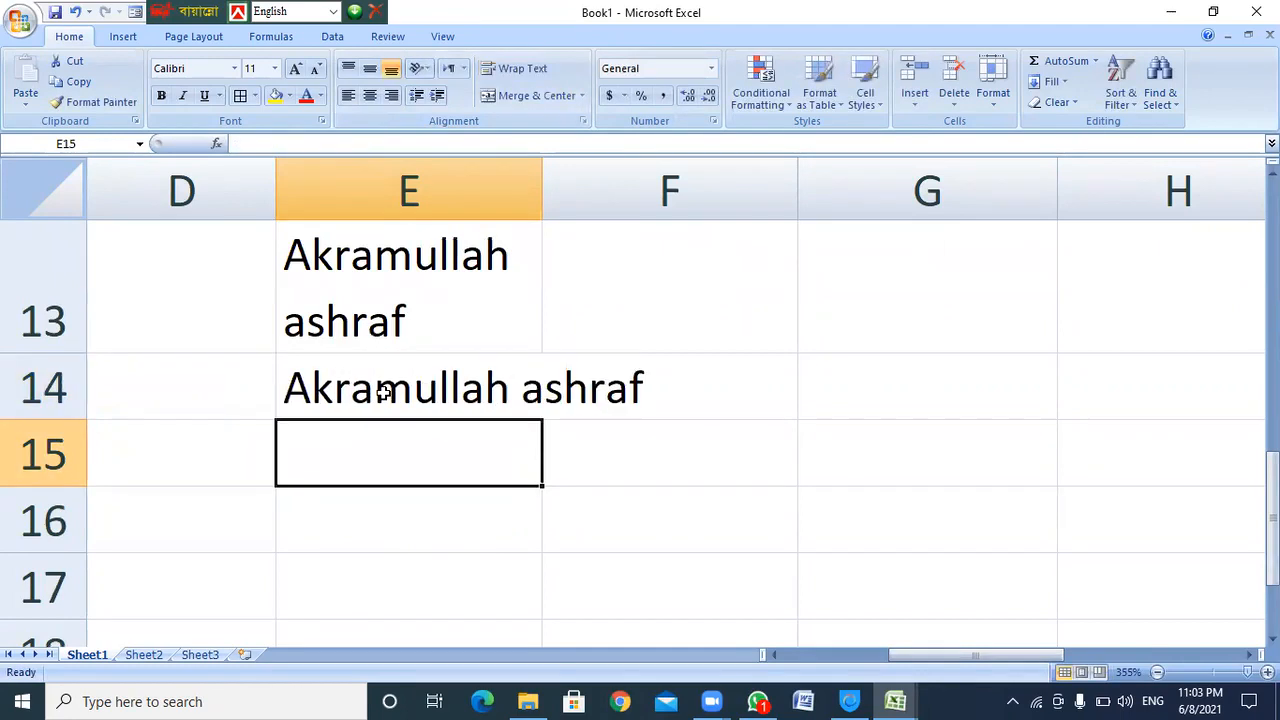
left_click(474, 390)
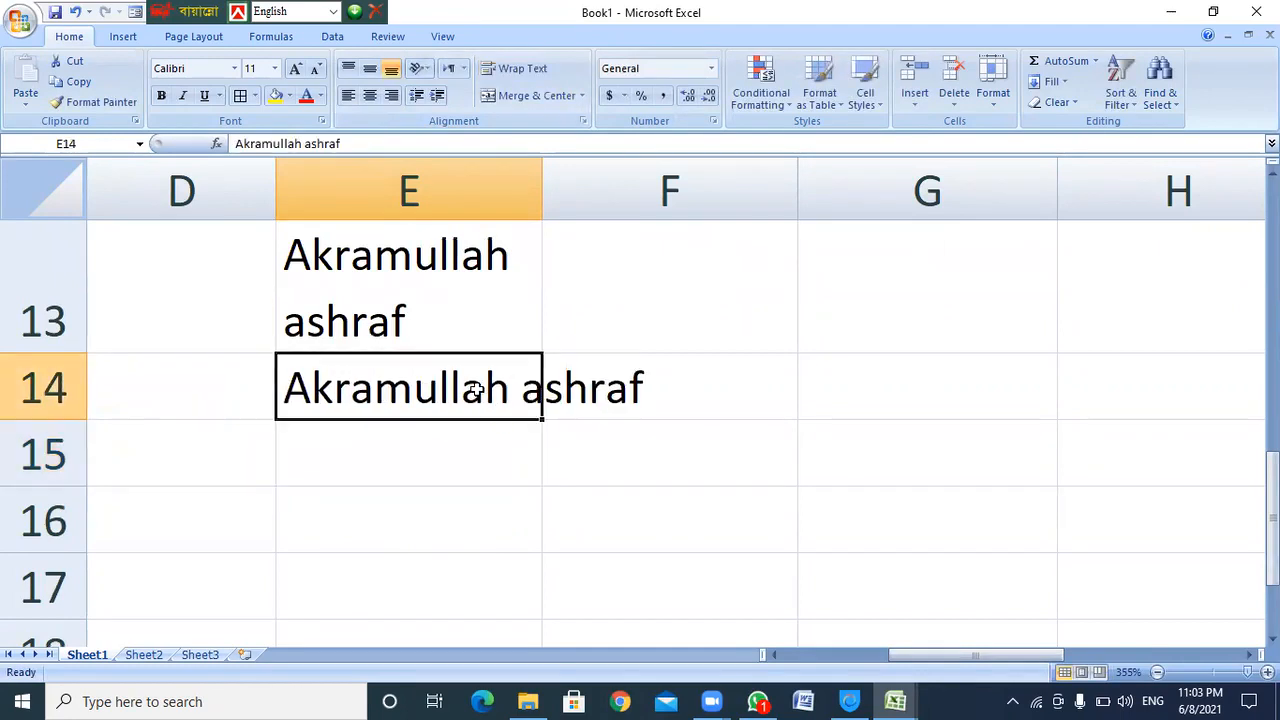
left_click(306, 95)
left_click(643, 307)
Compare E14 with the wrapped E13 copy, then toggle Wrap Text off so E14 stays on one line
left_click(486, 303)
scroll(494, 323, "up", 1)
scroll(498, 331, "down", 1)
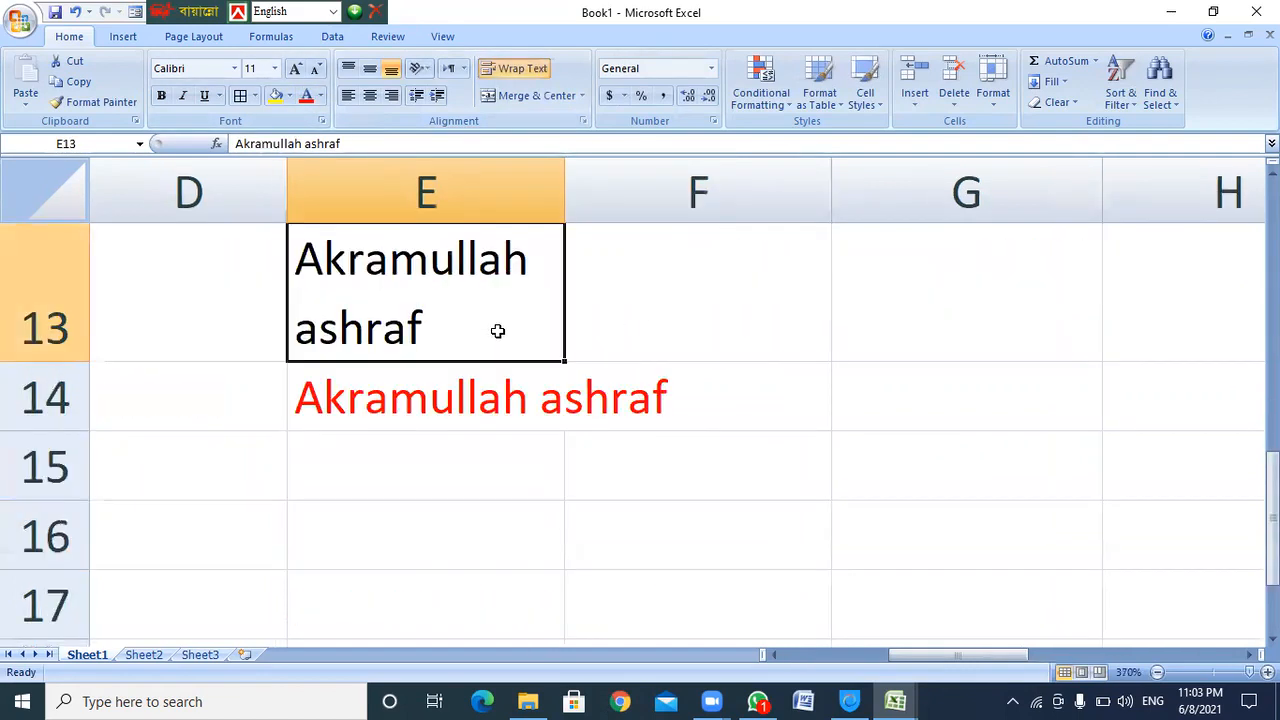
left_click(471, 403)
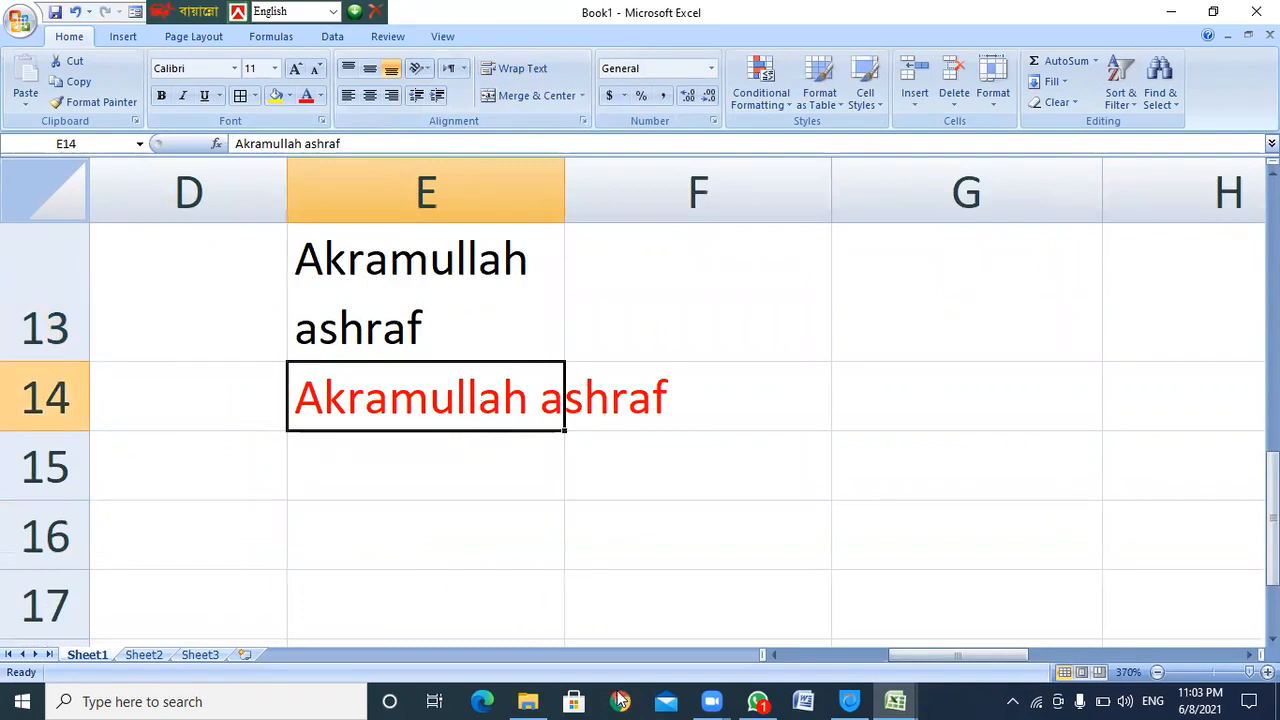
left_click(437, 285)
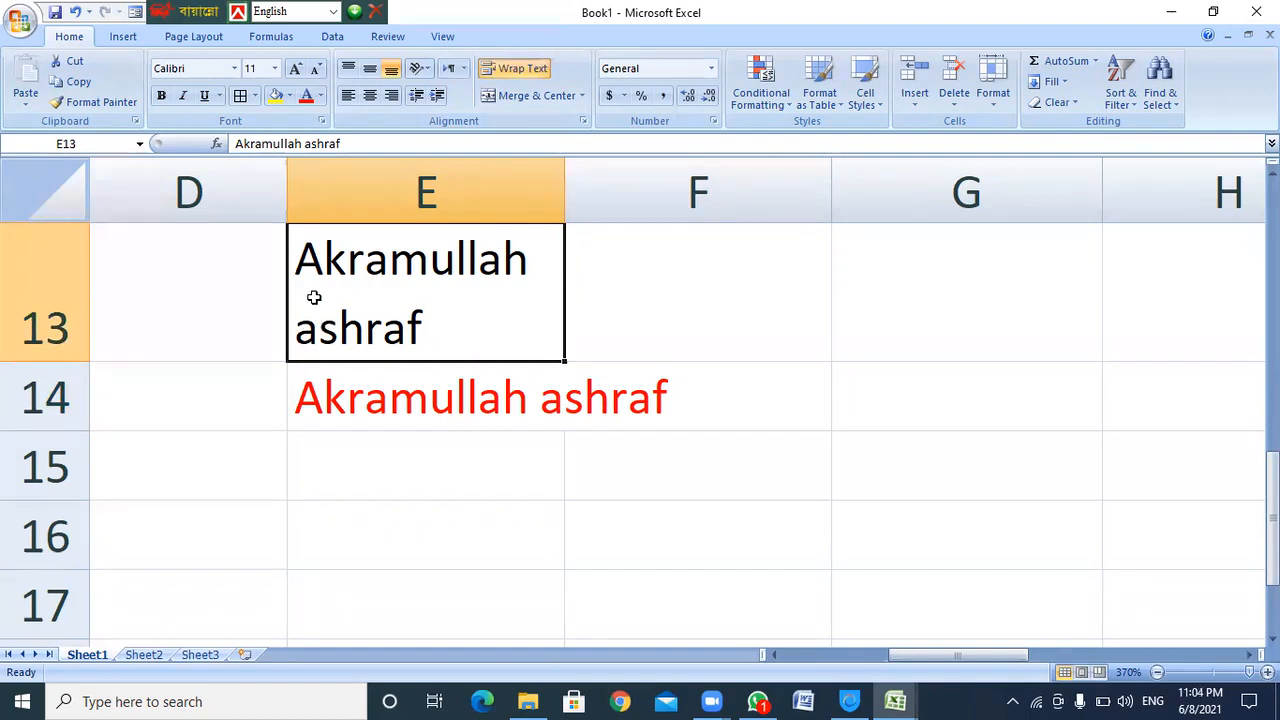
left_click(381, 412)
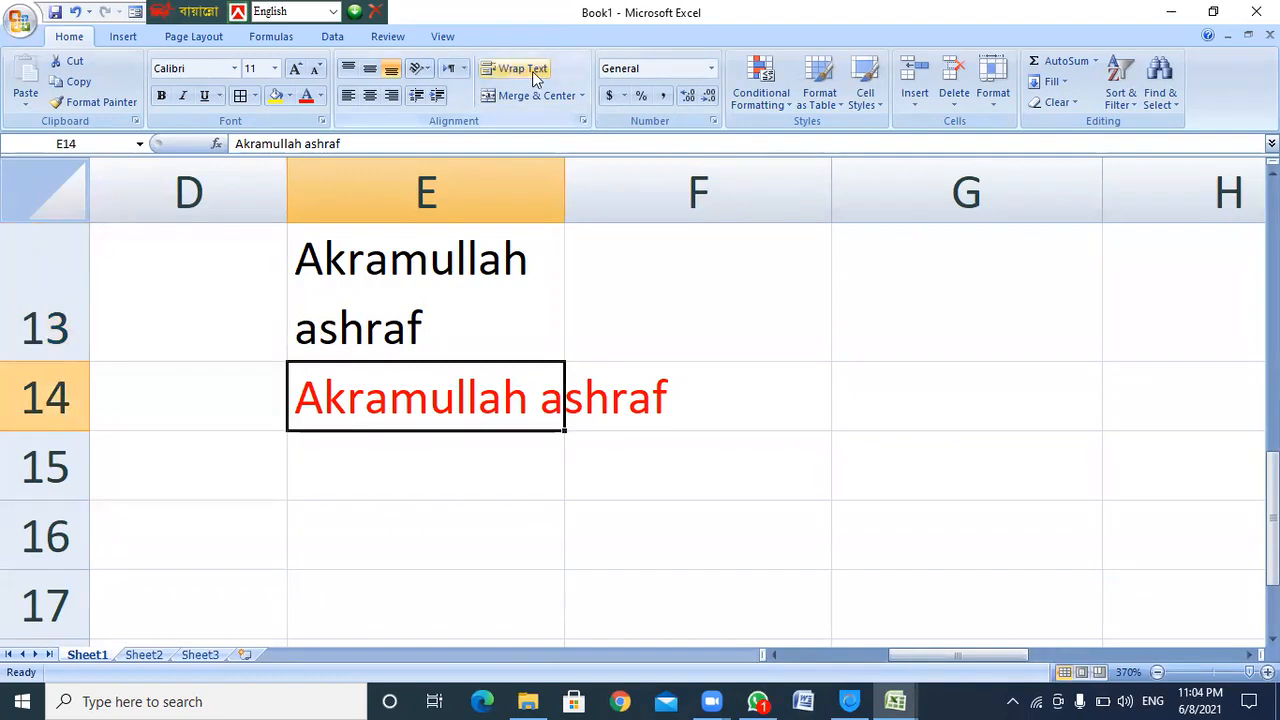
left_click(500, 68)
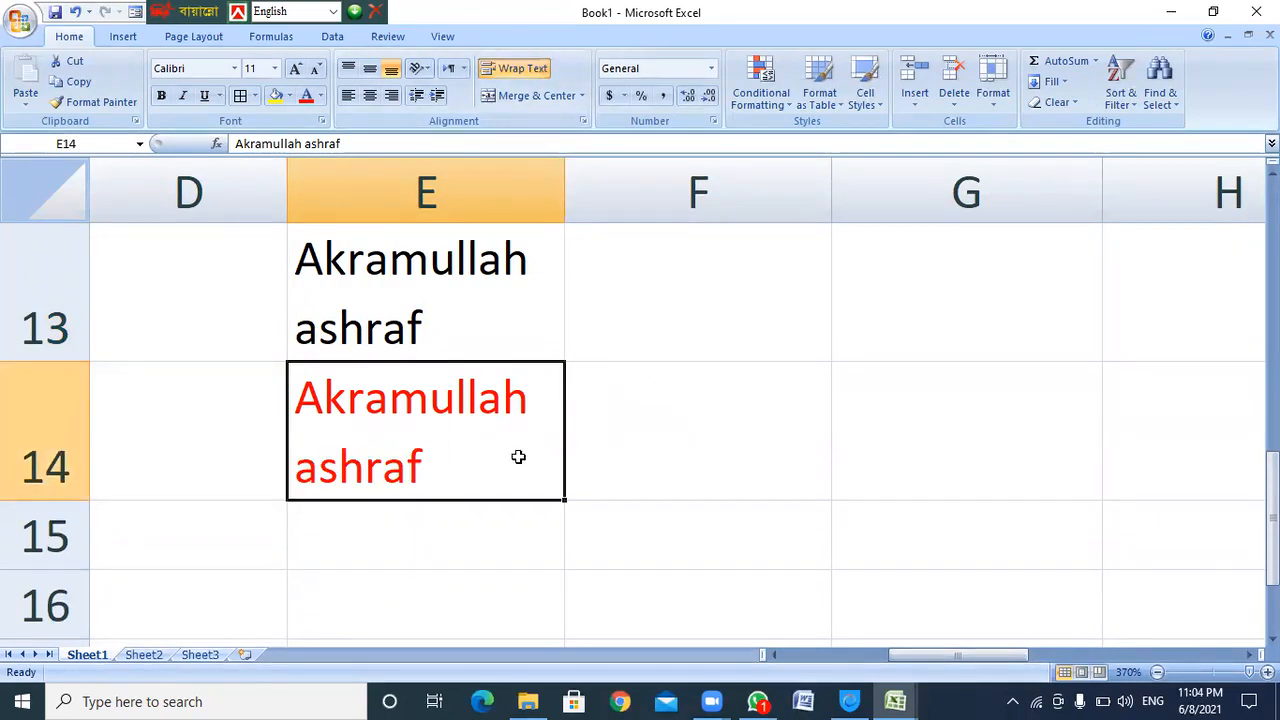
left_click(515, 68)
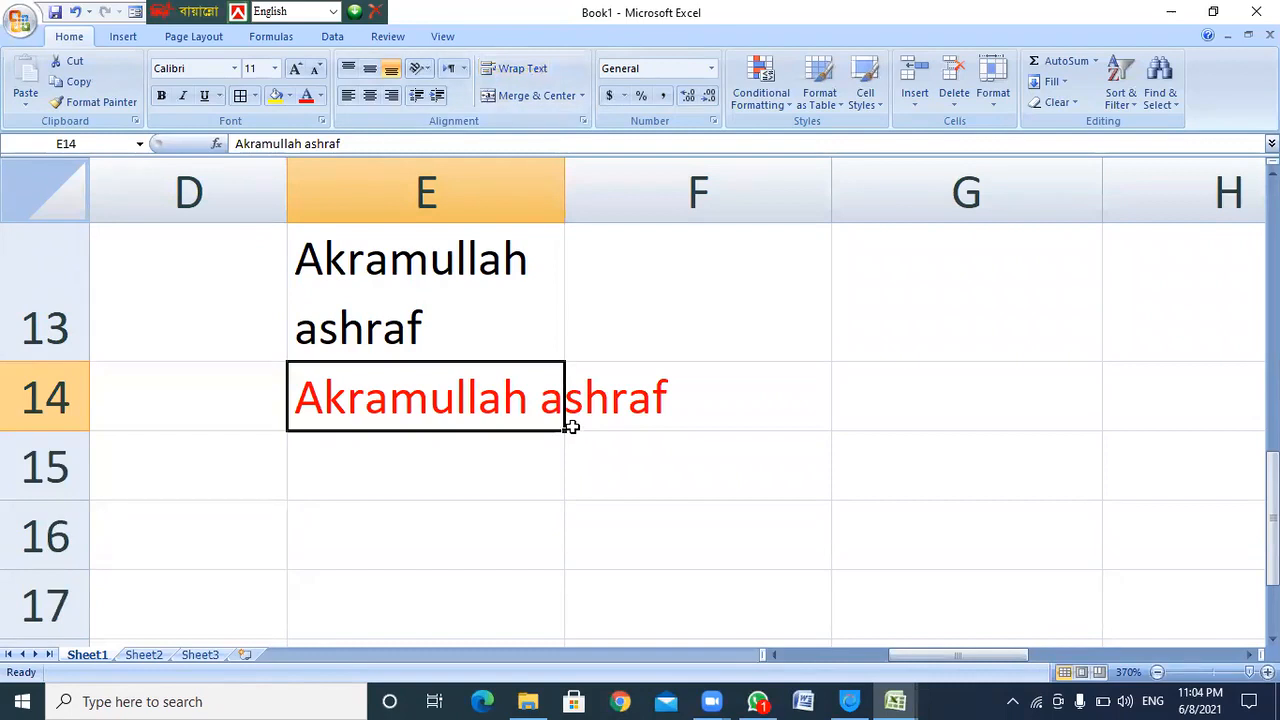
scroll(566, 424, "down", 14, "ctrl")
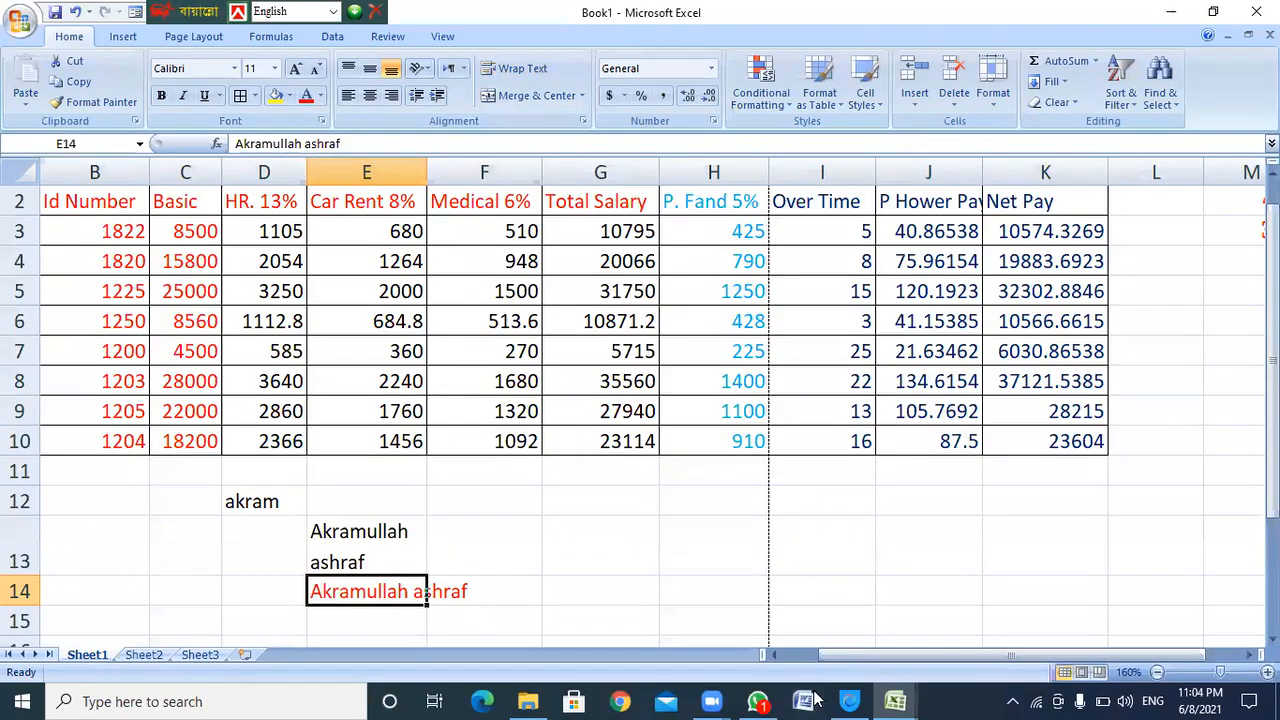